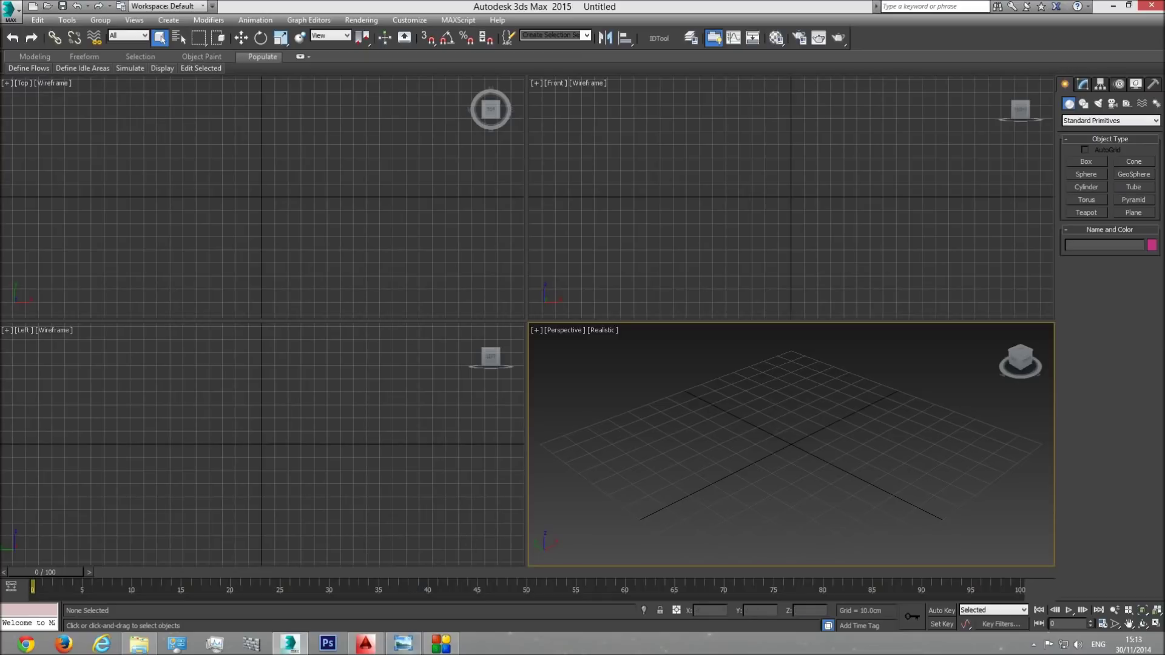
# Inspect the finished house render fin result.jpg in Windows Photo Viewer and return to 3ds Max
pyautogui.click(403, 643)
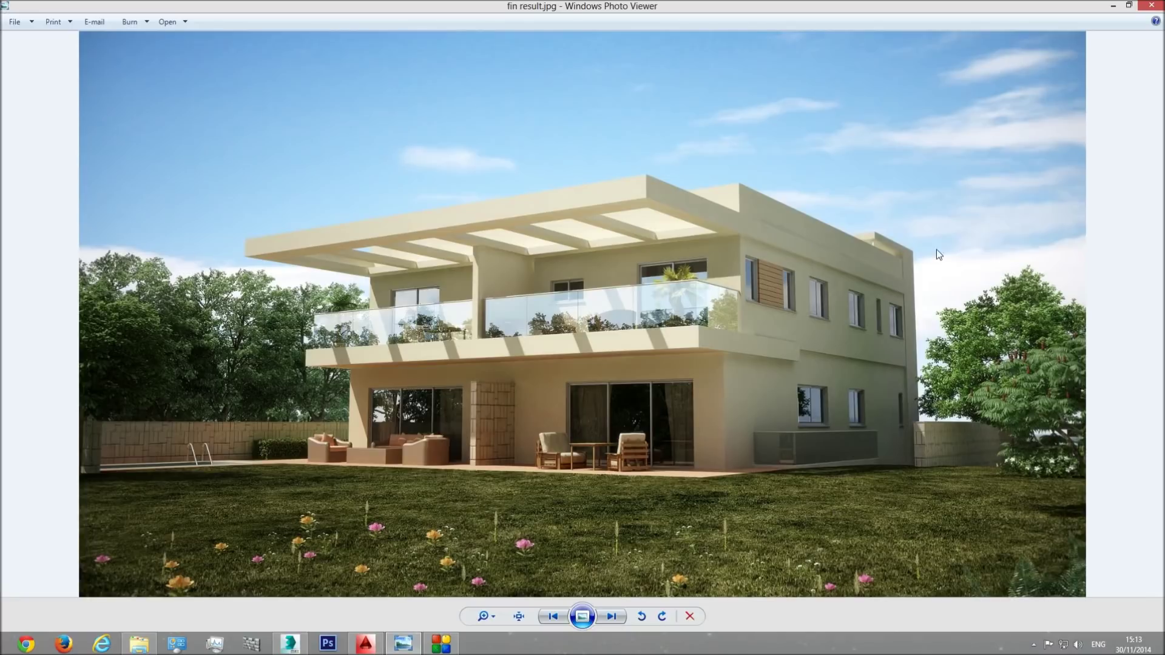
pyautogui.click(1112, 7)
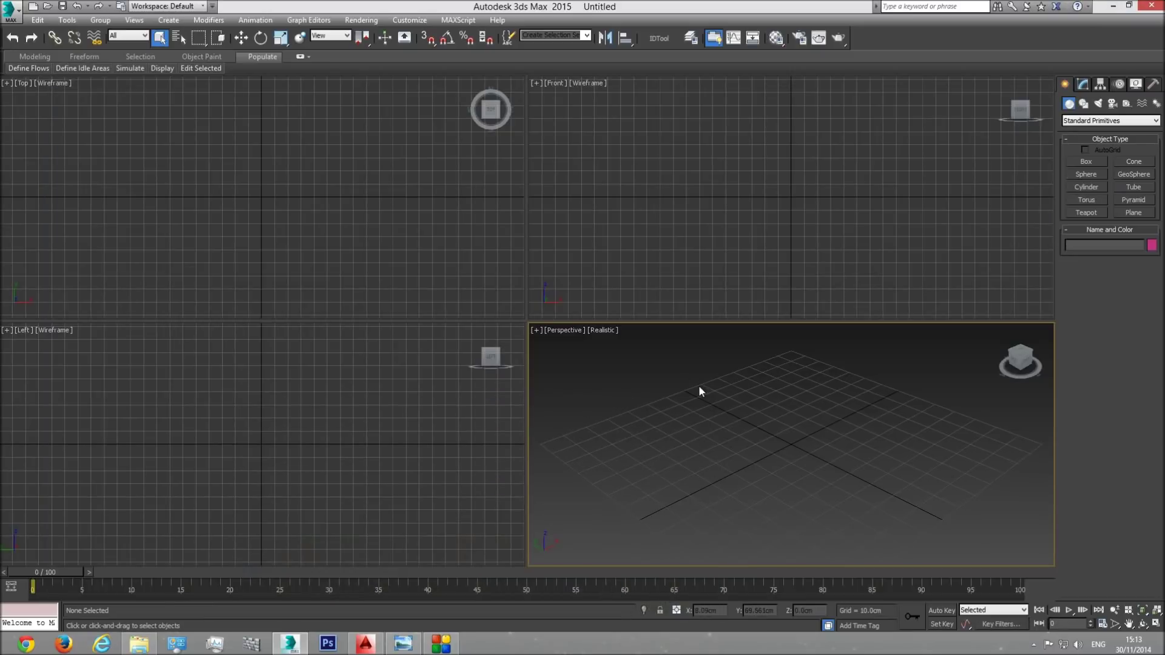
# Switch to AutoCAD and examine the floor plans, elevations and section laid out in plan ext tutorial.dwg
pyautogui.click(362, 648)
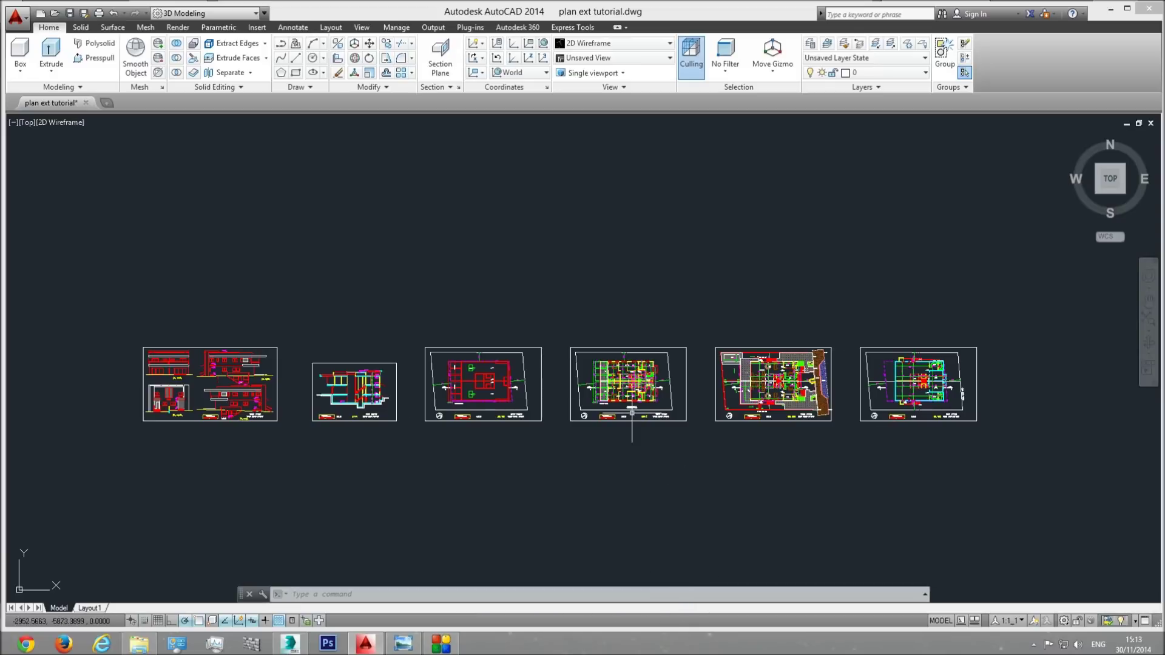
pyautogui.moveTo(765, 394); pyautogui.dragTo(781, 386, button='middle')
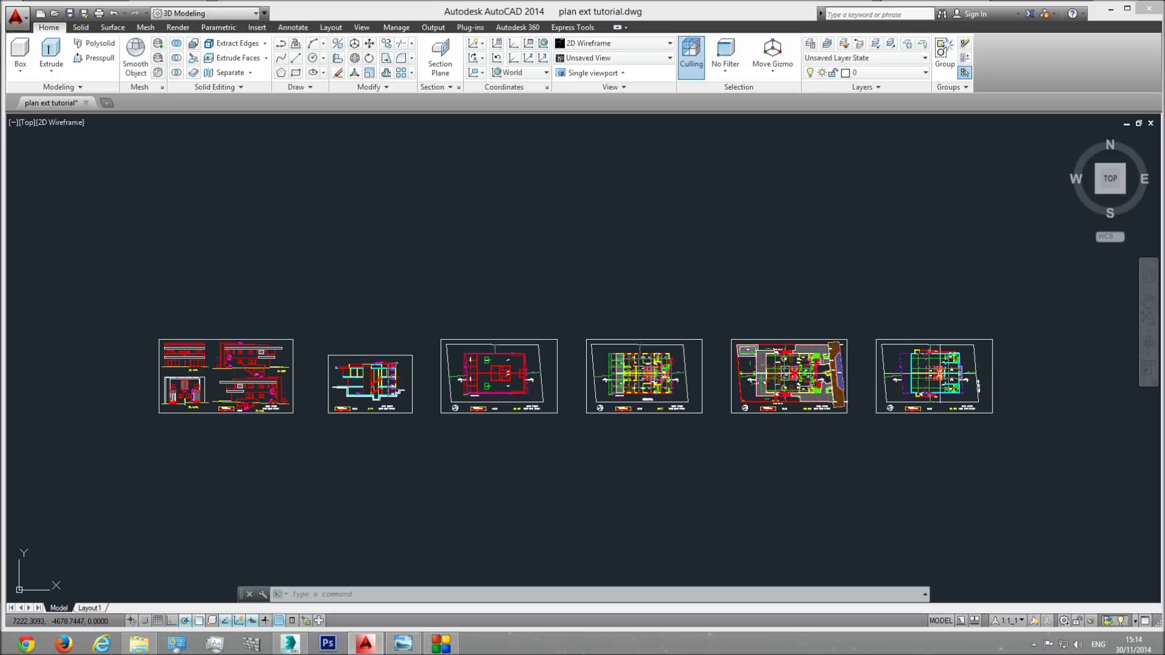
pyautogui.scroll(8, 934, 368)
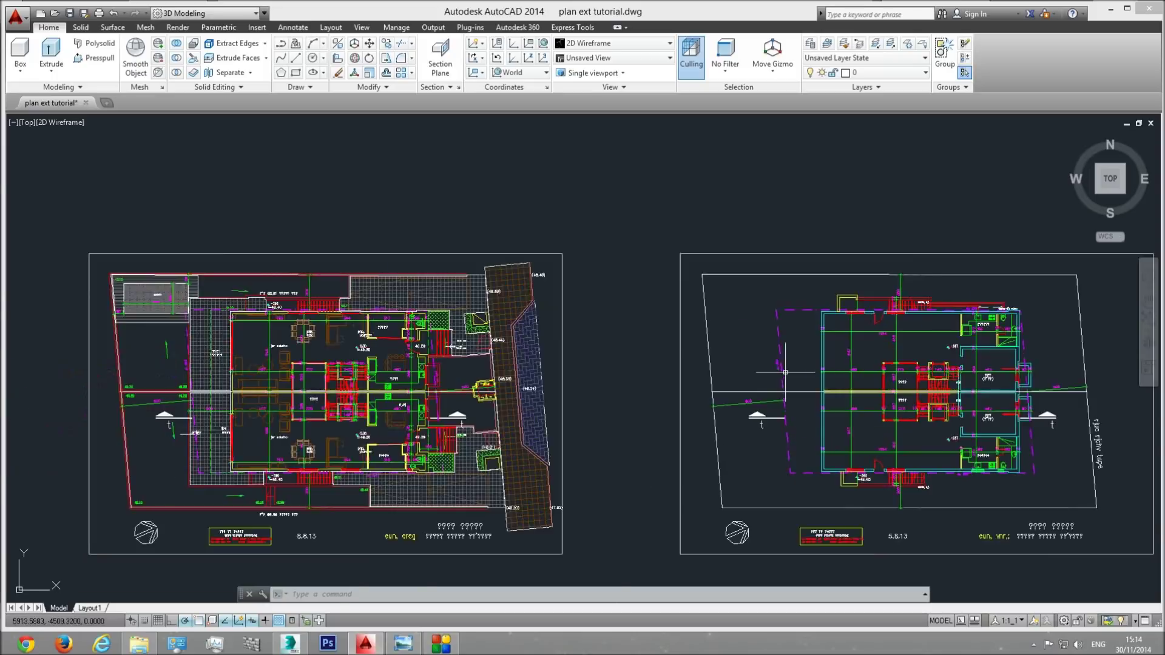
pyautogui.moveTo(863, 371); pyautogui.dragTo(626, 346, button='middle')
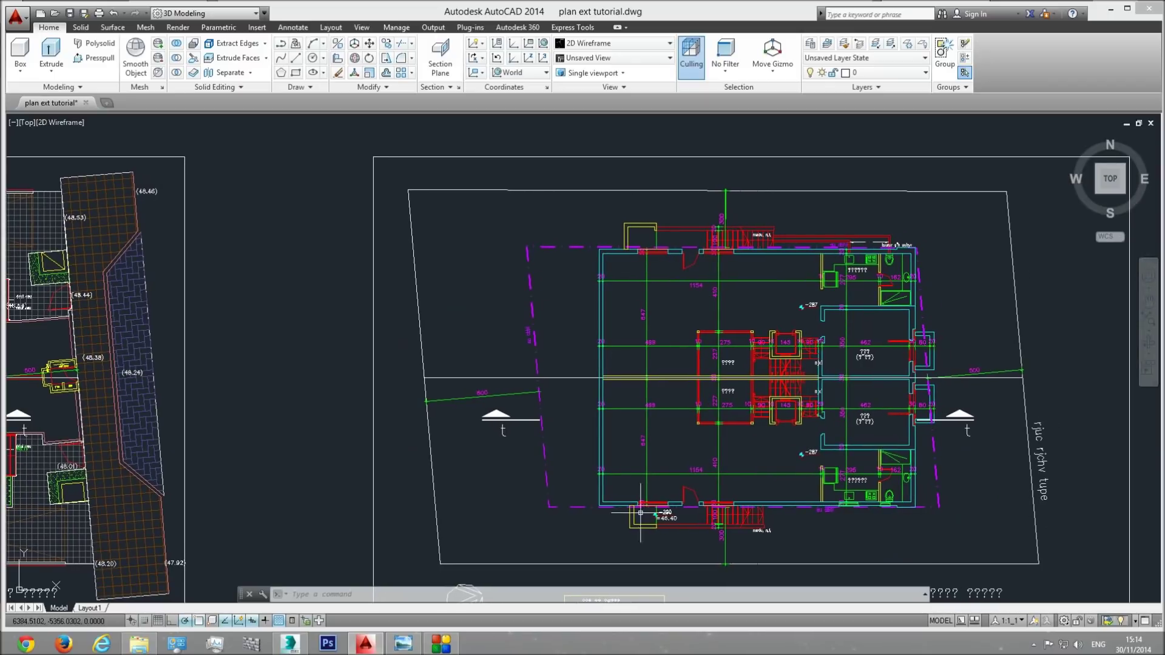
pyautogui.scroll(-5, 578, 351)
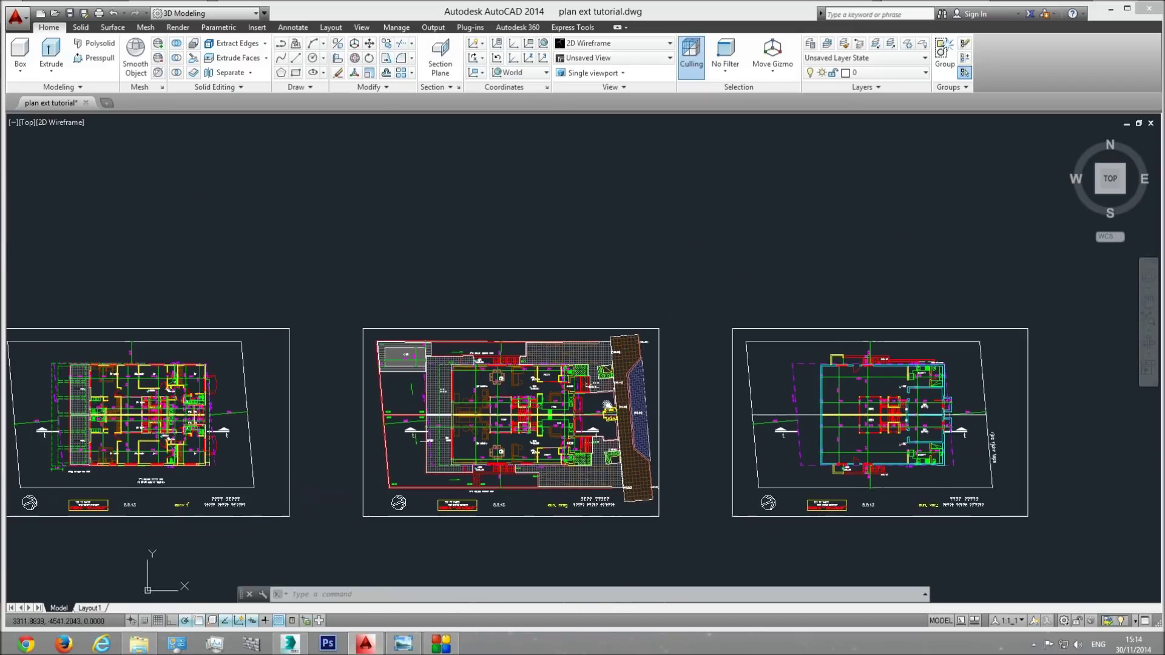
pyautogui.moveTo(524, 416); pyautogui.dragTo(546, 396, button='middle')
pyautogui.scroll(4, 546, 395)
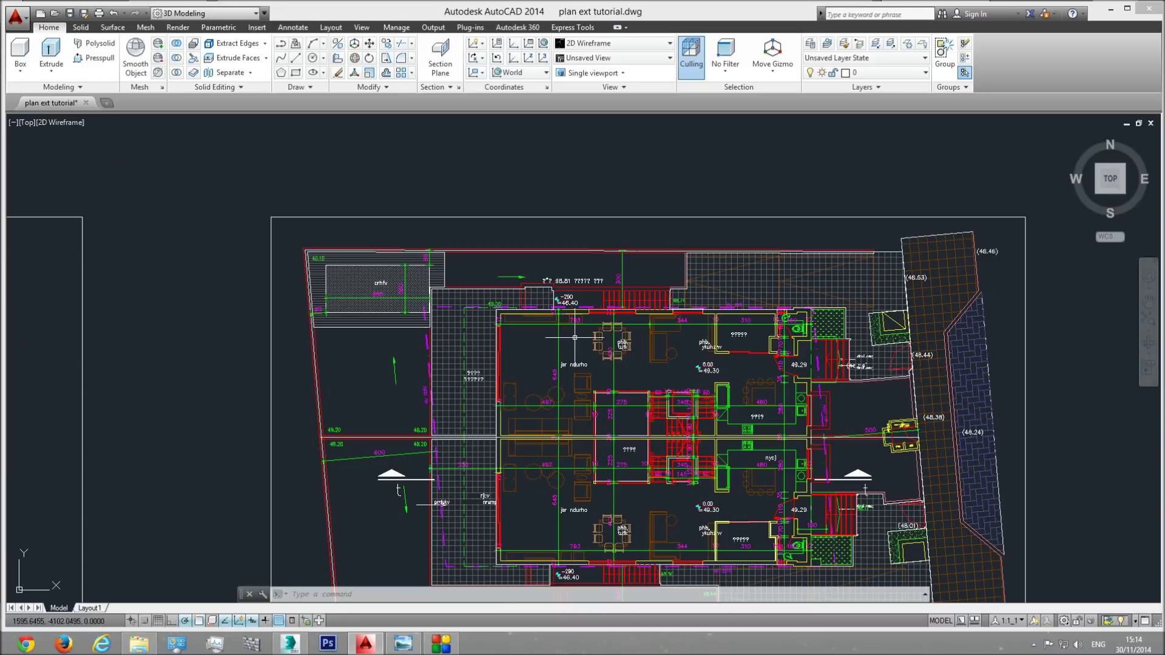
pyautogui.scroll(-4, 424, 427)
pyautogui.moveTo(424, 427); pyautogui.dragTo(683, 427, button='middle')
pyautogui.moveTo(373, 397); pyautogui.dragTo(468, 409, button='middle')
pyautogui.scroll(6, 469, 409)
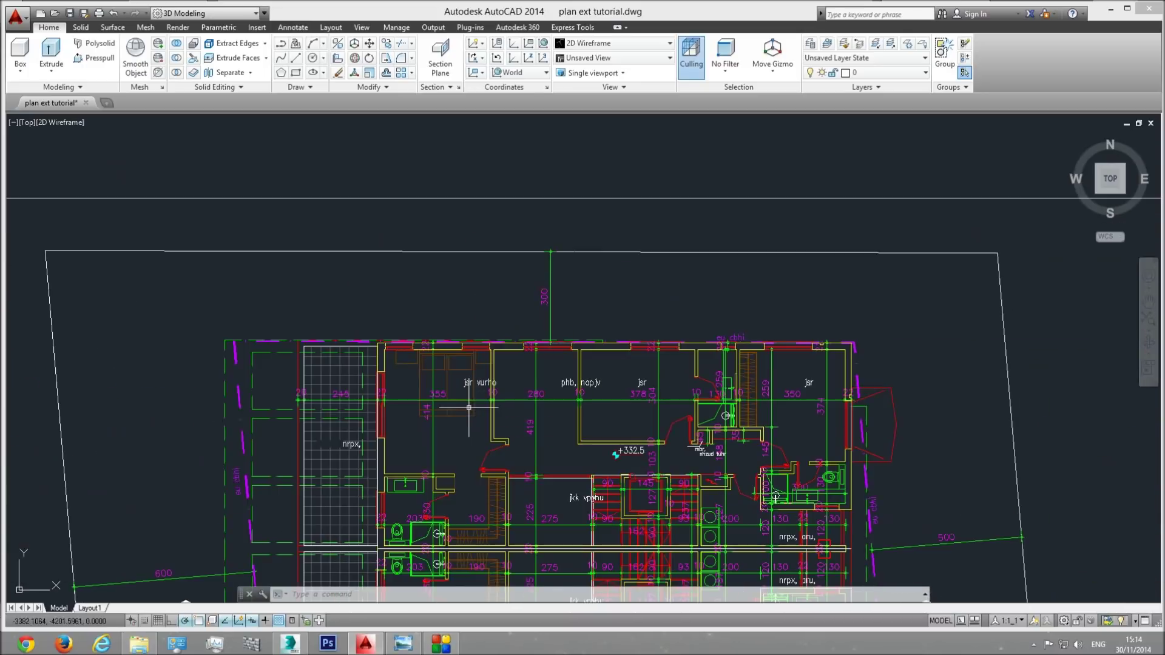
pyautogui.moveTo(526, 432); pyautogui.dragTo(631, 295, button='middle')
pyautogui.scroll(-4, 630, 295)
pyautogui.moveTo(173, 358)
pyautogui.mouseDown(button='middle')
pyautogui.moveTo(1140, 346)
pyautogui.moveTo(1072, 402)
pyautogui.moveTo(7, 432)
pyautogui.mouseUp(button='middle')
pyautogui.moveTo(1152, 432); pyautogui.dragTo(29, 367, button='middle')
pyautogui.scroll(-2, 30, 363)
pyautogui.scroll(-6, 629, 398)
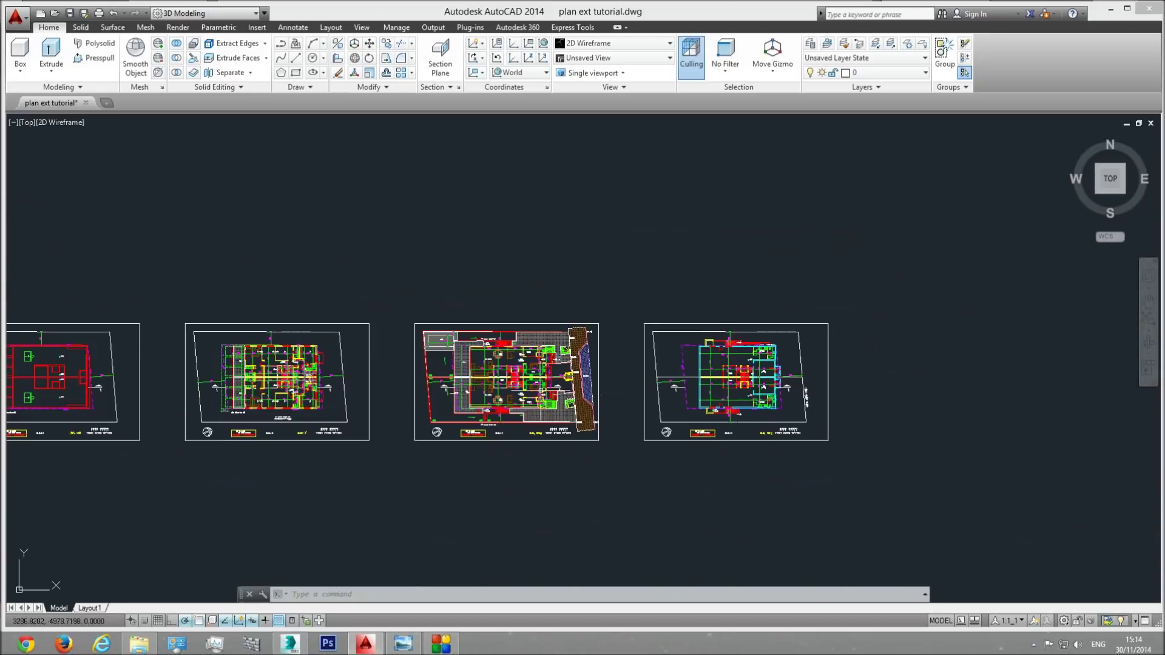
pyautogui.moveTo(640, 386); pyautogui.dragTo(667, 382, button='middle')
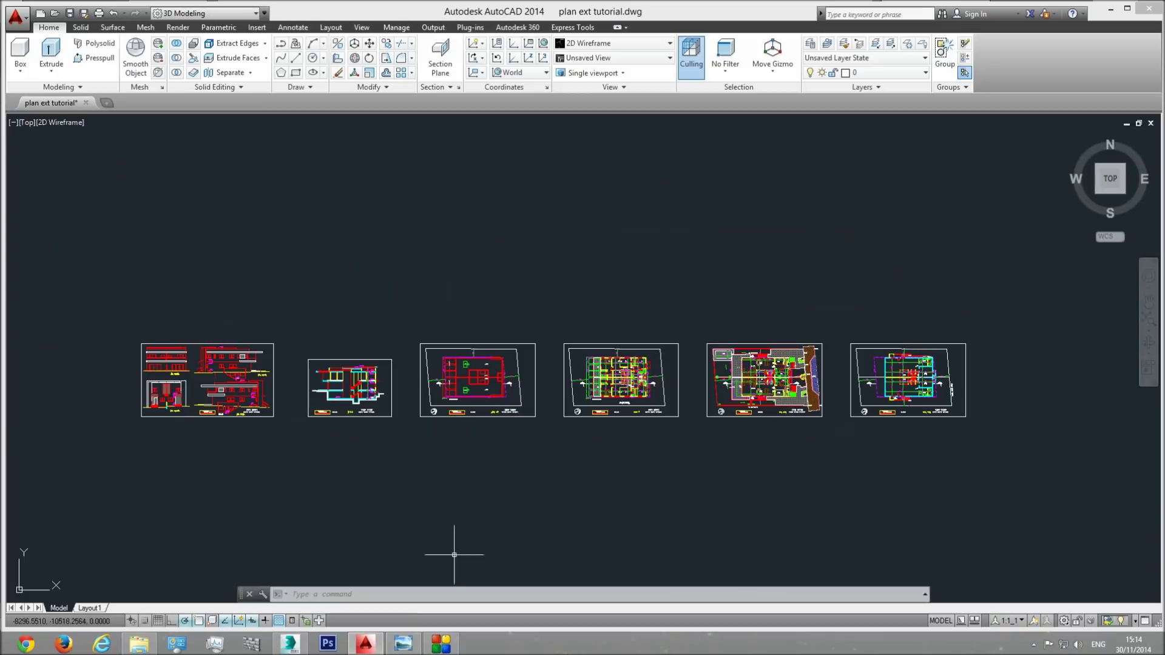
# Switch to 3ds Max and import plan ext tutorial.dwg from the Tut Ext folder with the default DWG import options
pyautogui.click(288, 644)
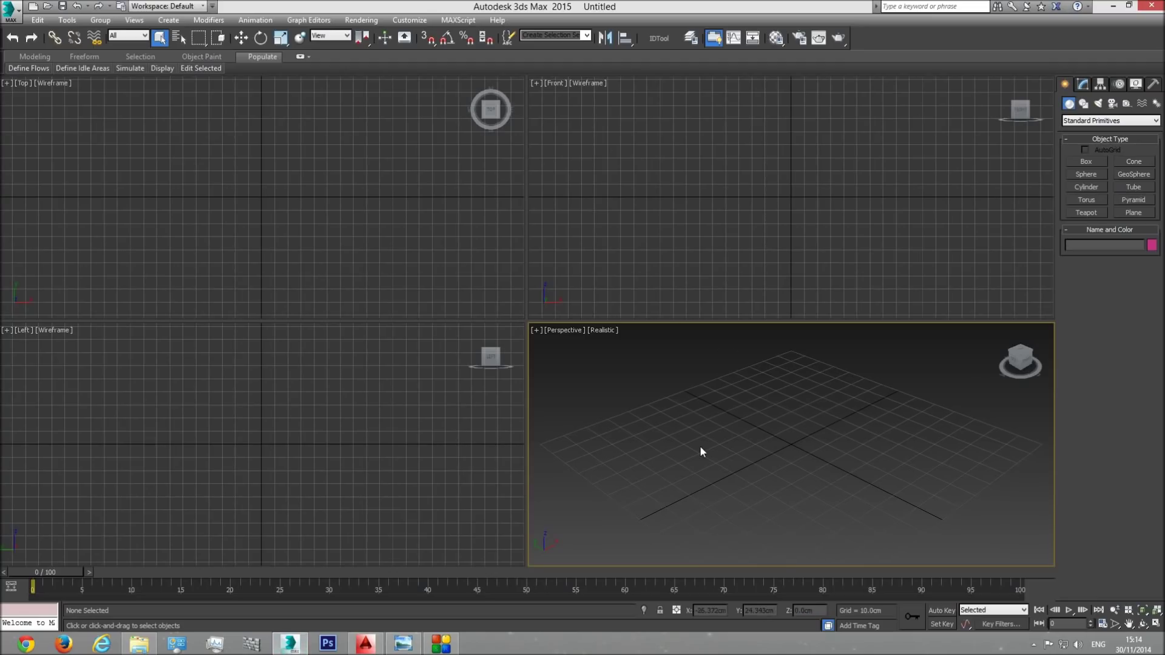
pyautogui.click(9, 12)
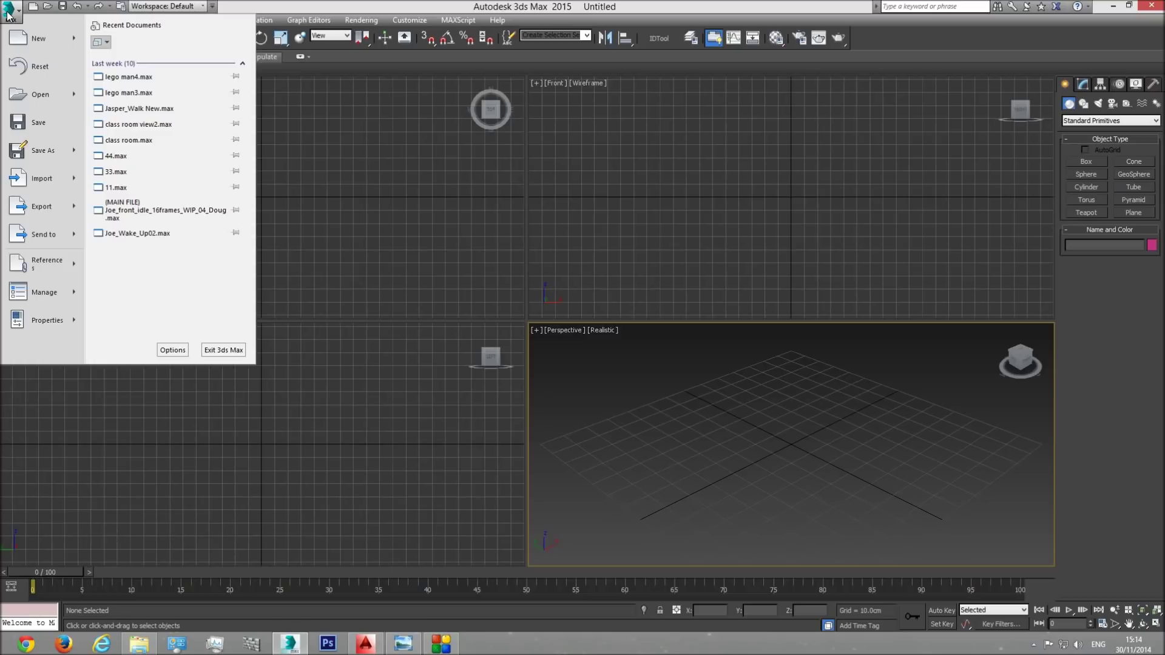
pyautogui.click(9, 12)
pyautogui.click(9, 12)
pyautogui.moveTo(47, 178)
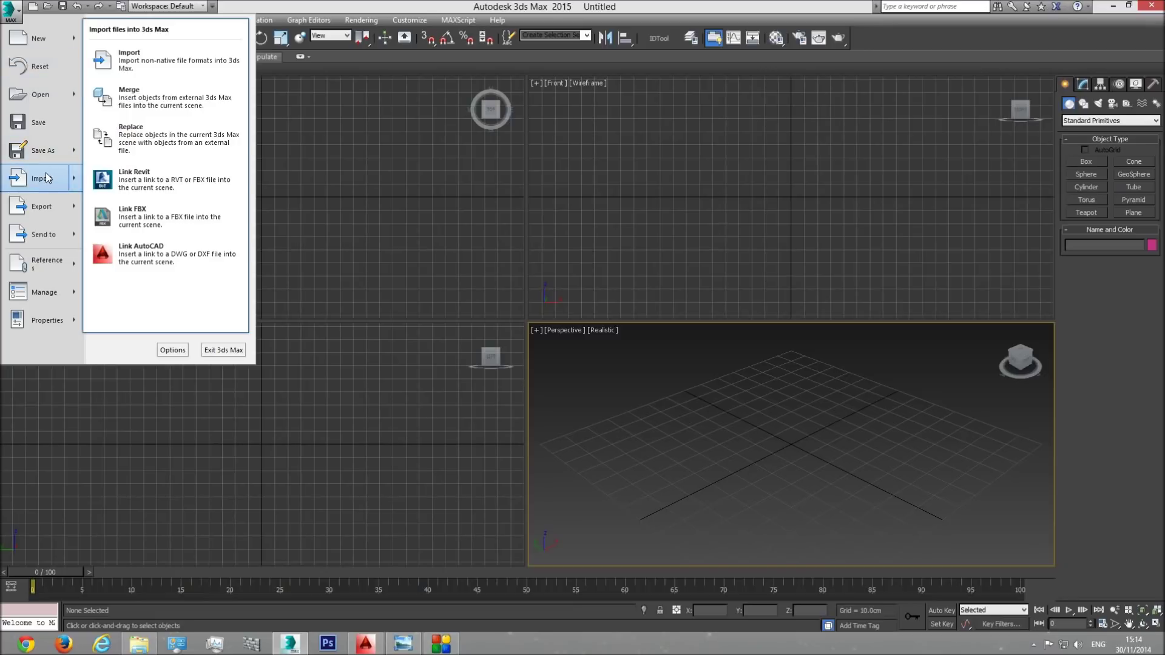
pyautogui.click(121, 53)
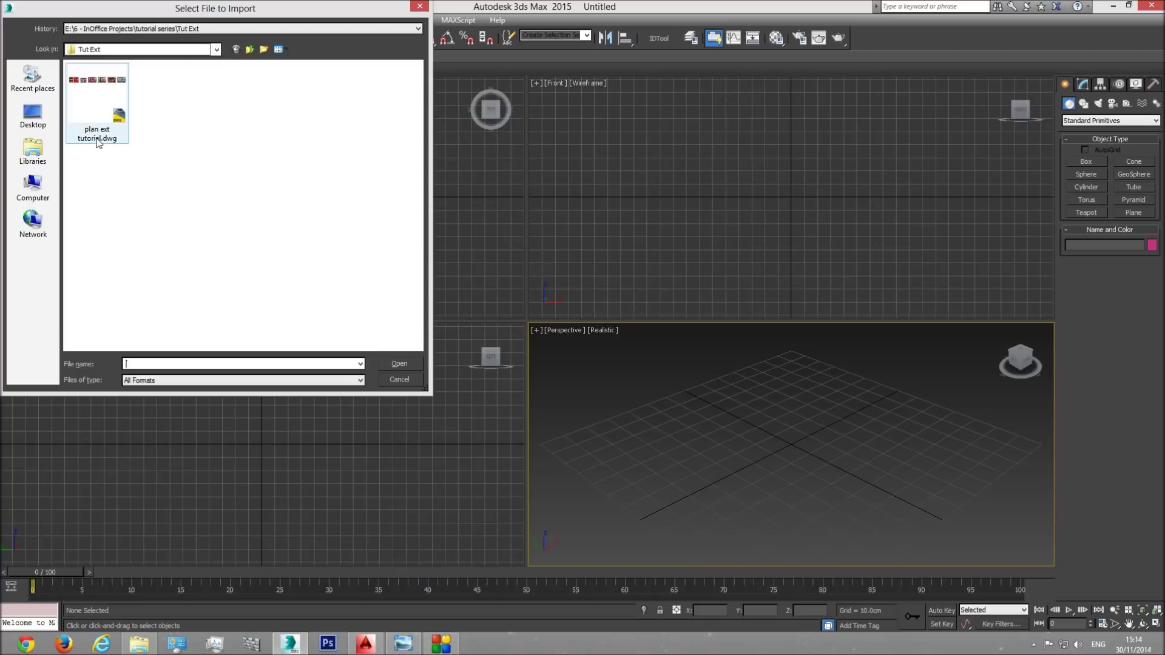
pyautogui.doubleClick(100, 97)
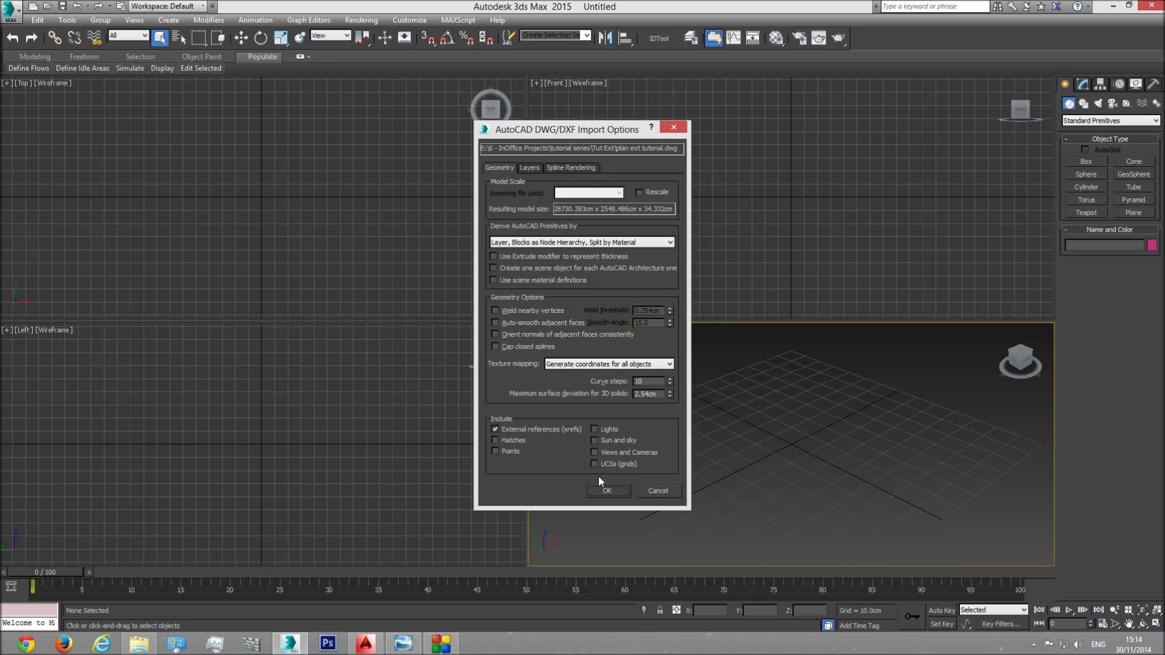
pyautogui.click(608, 491)
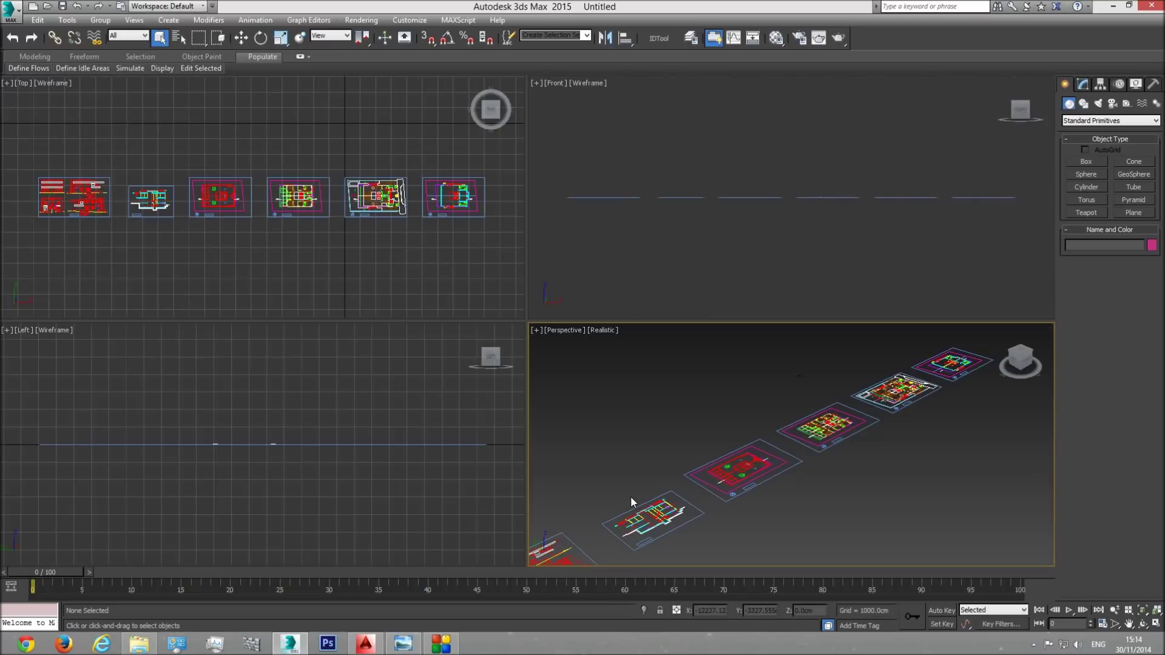
# Maximize the Perspective viewport and bring all six imported drawing sheets into view
pyautogui.click(1155, 625)
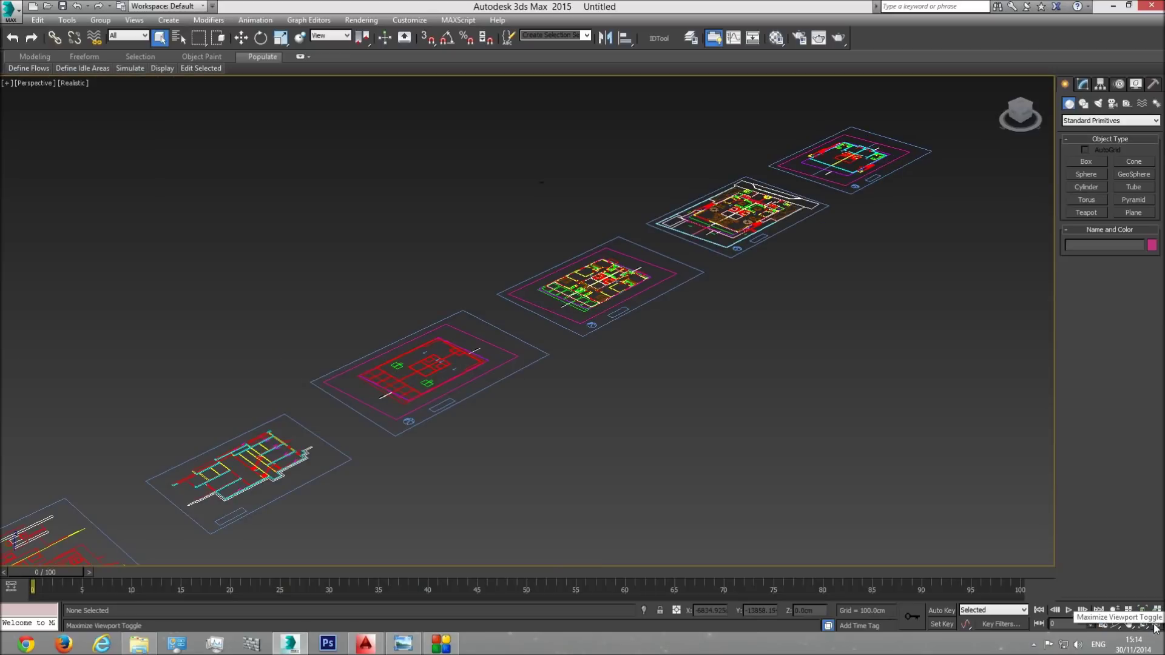
pyautogui.scroll(-5, 616, 429)
pyautogui.scroll(2, 667, 418)
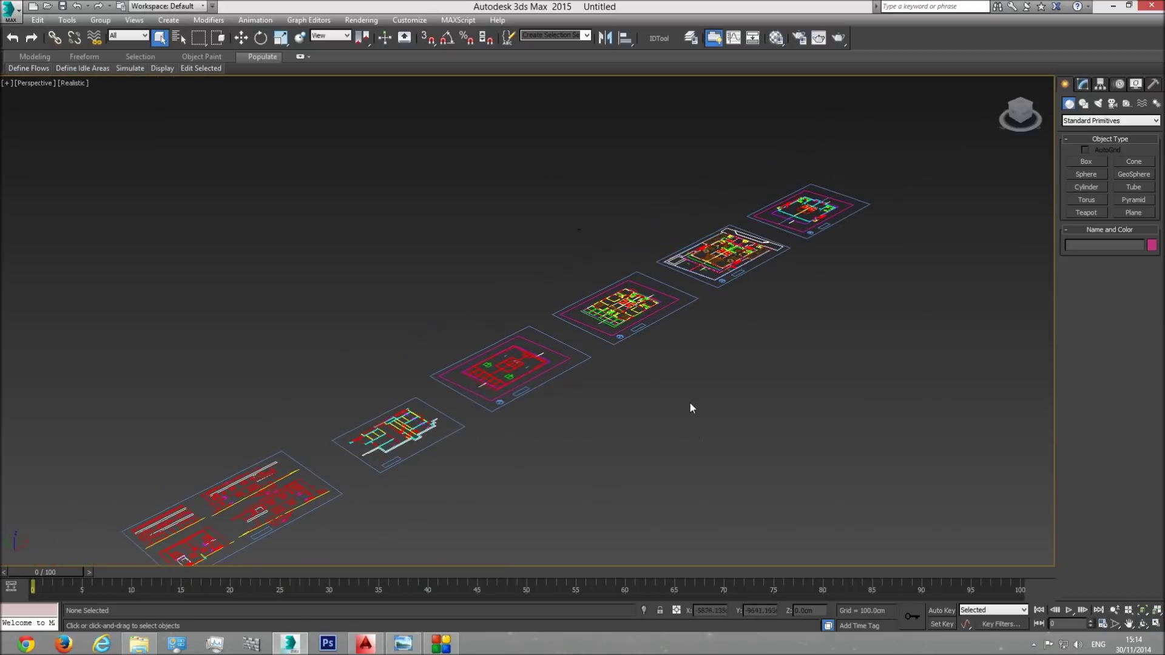
pyautogui.moveTo(769, 344); pyautogui.dragTo(797, 310, button='middle')
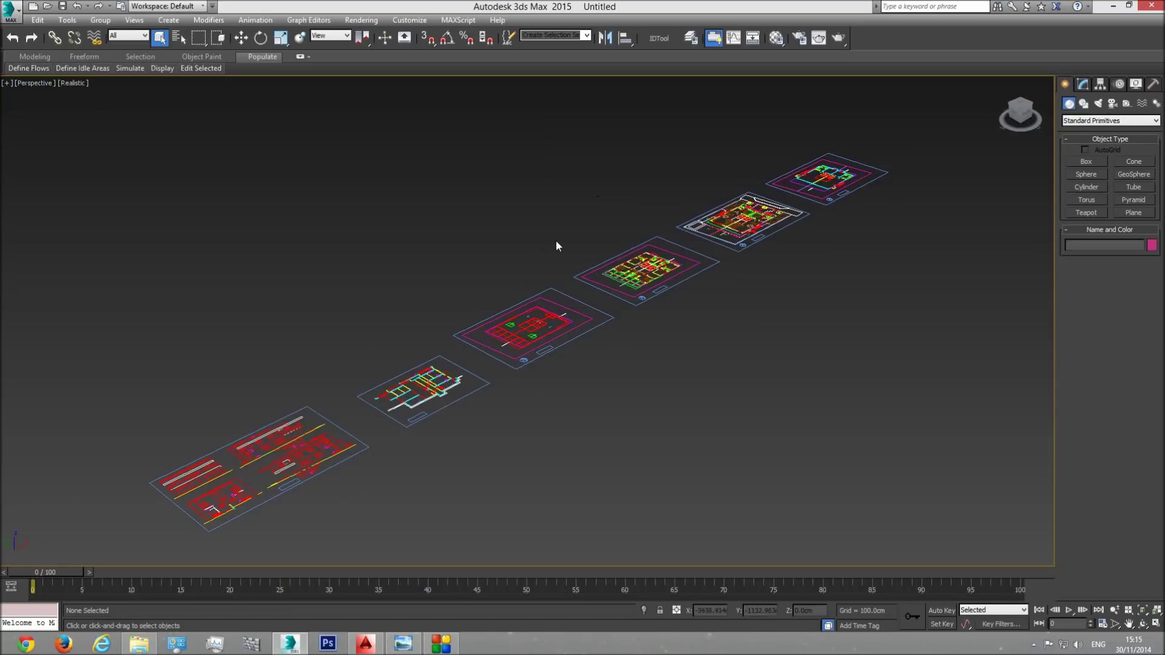
# Unhide and unfreeze all objects in the scene
pyautogui.rightClick(820, 395)
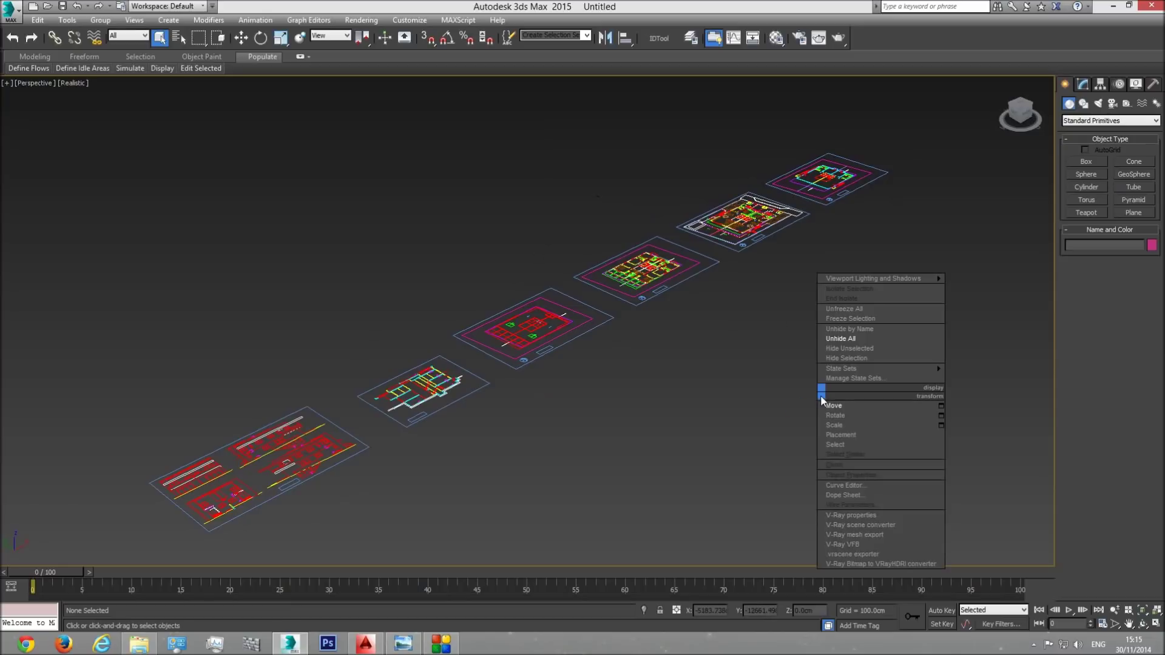
pyautogui.click(843, 338)
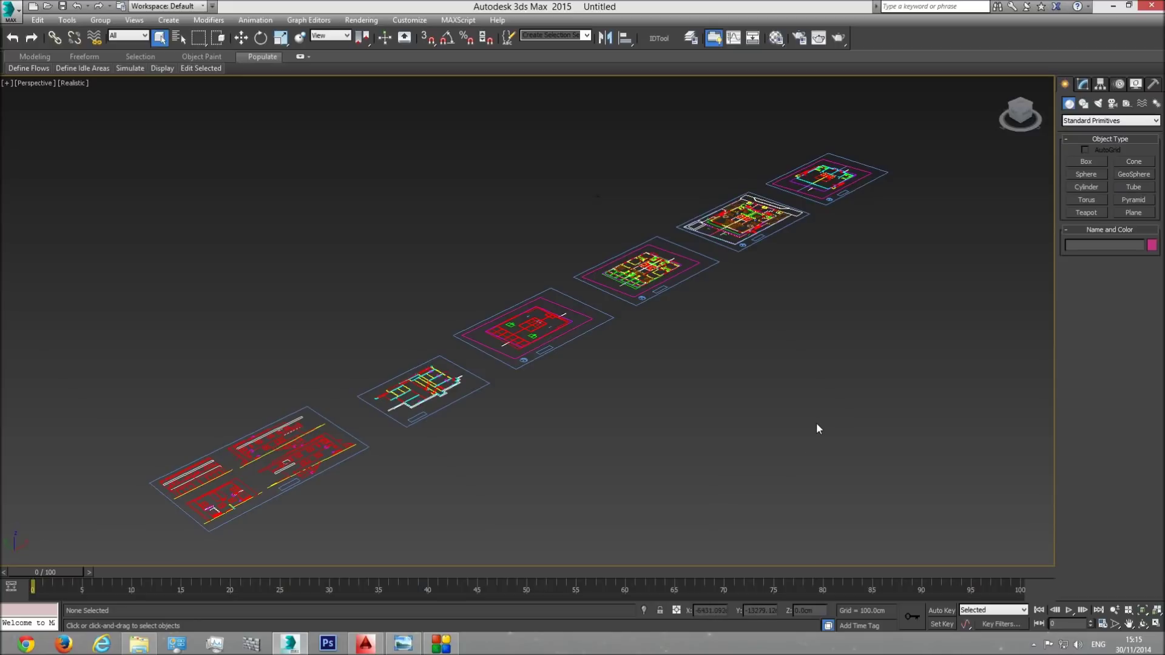
pyautogui.rightClick(796, 369)
pyautogui.click(817, 312)
pyautogui.rightClick(805, 393)
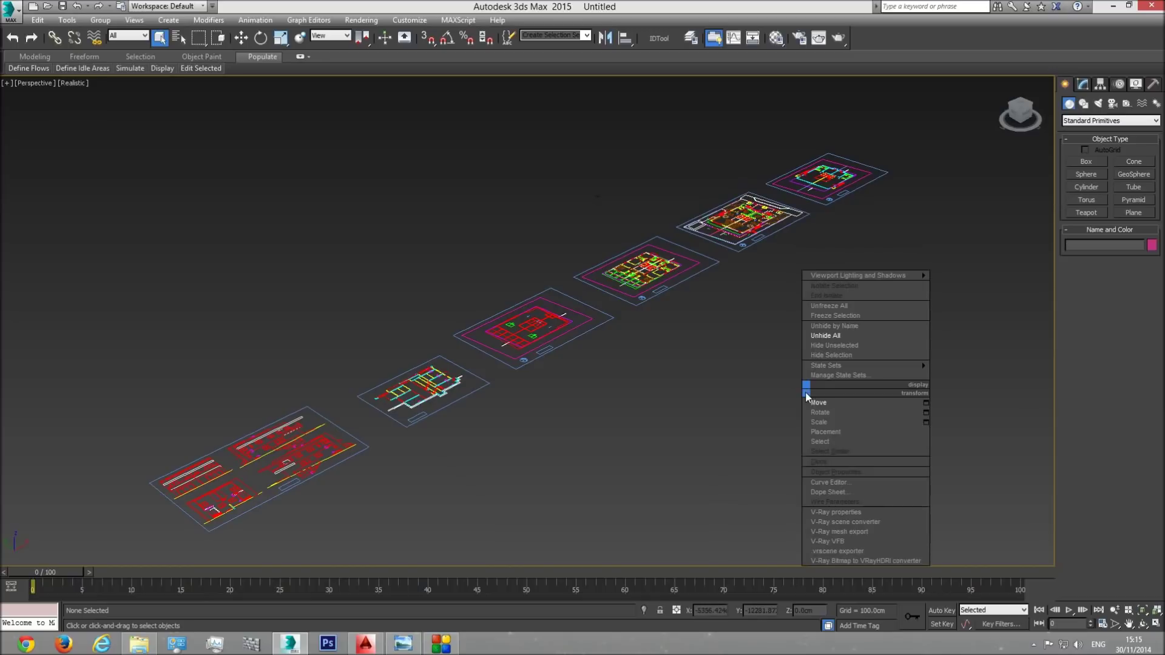
pyautogui.click(845, 305)
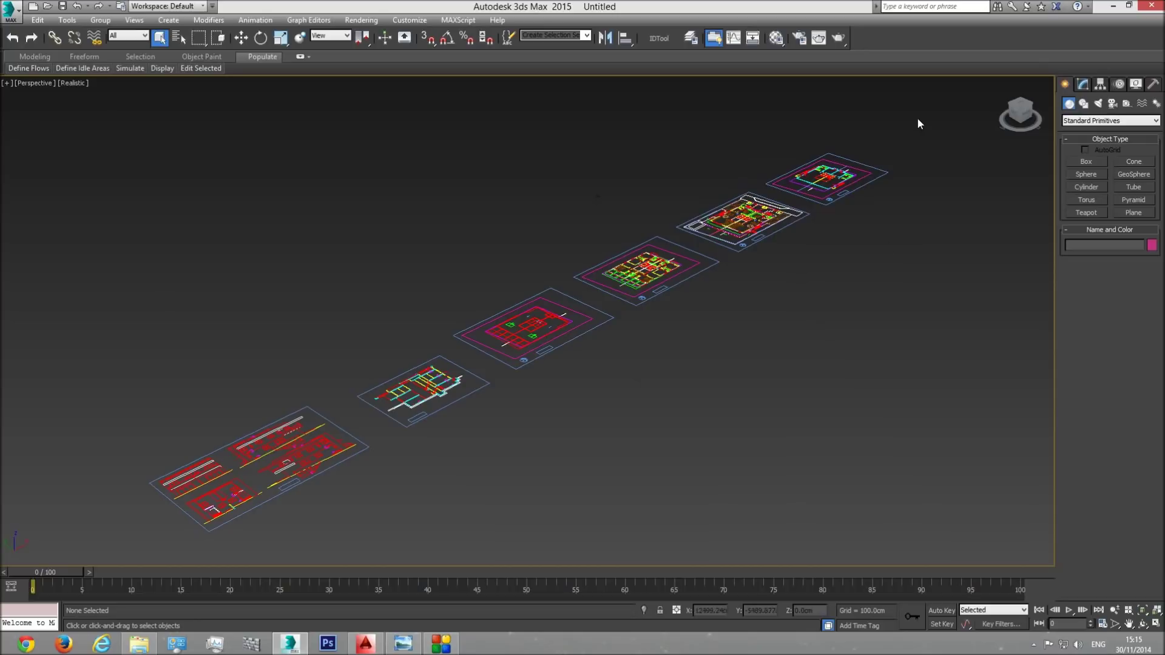
# Select everything on all layers through the Layer Explorer and group it under the name Plan
pyautogui.click(694, 42)
pyautogui.click(85, 91)
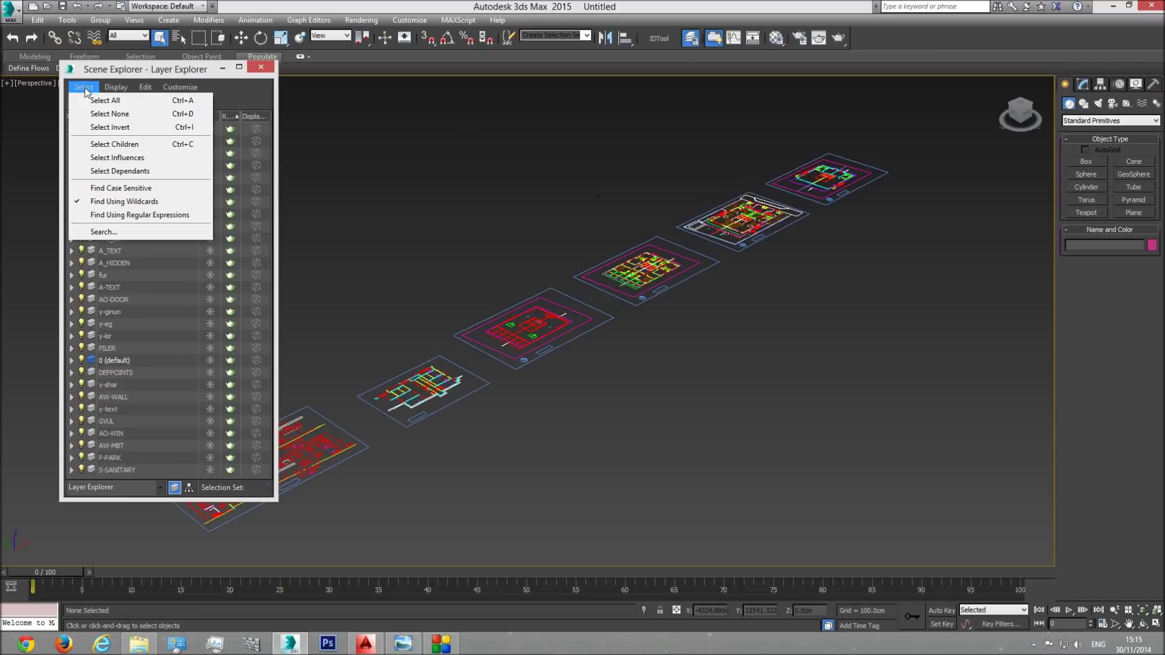
pyautogui.click(115, 99)
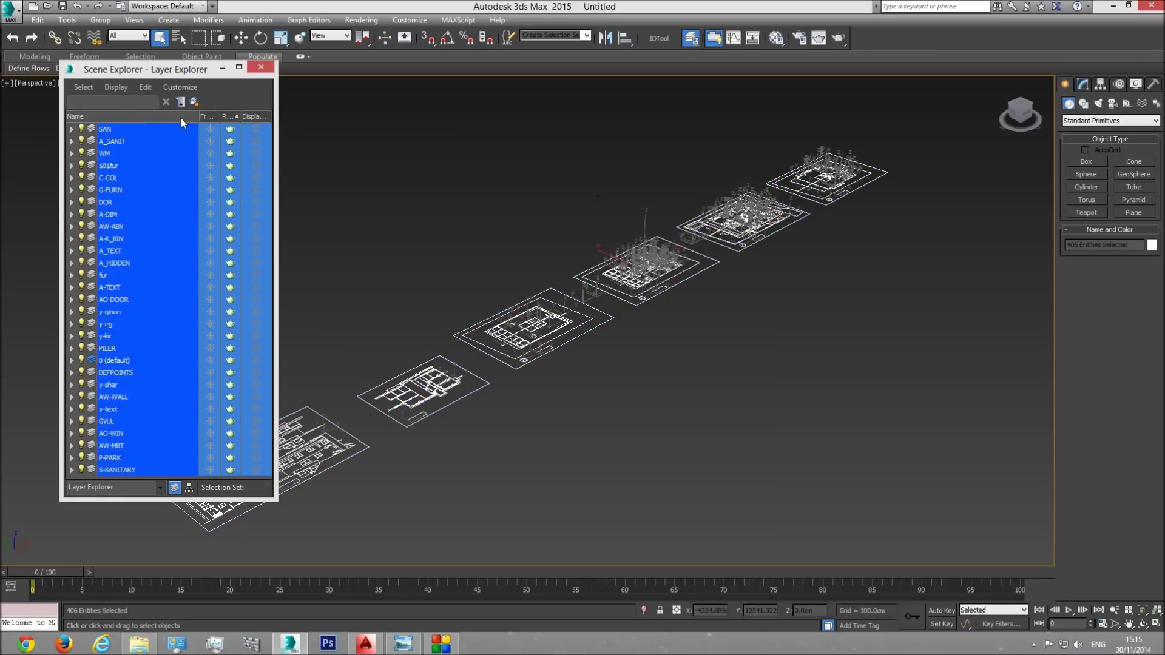
pyautogui.click(261, 68)
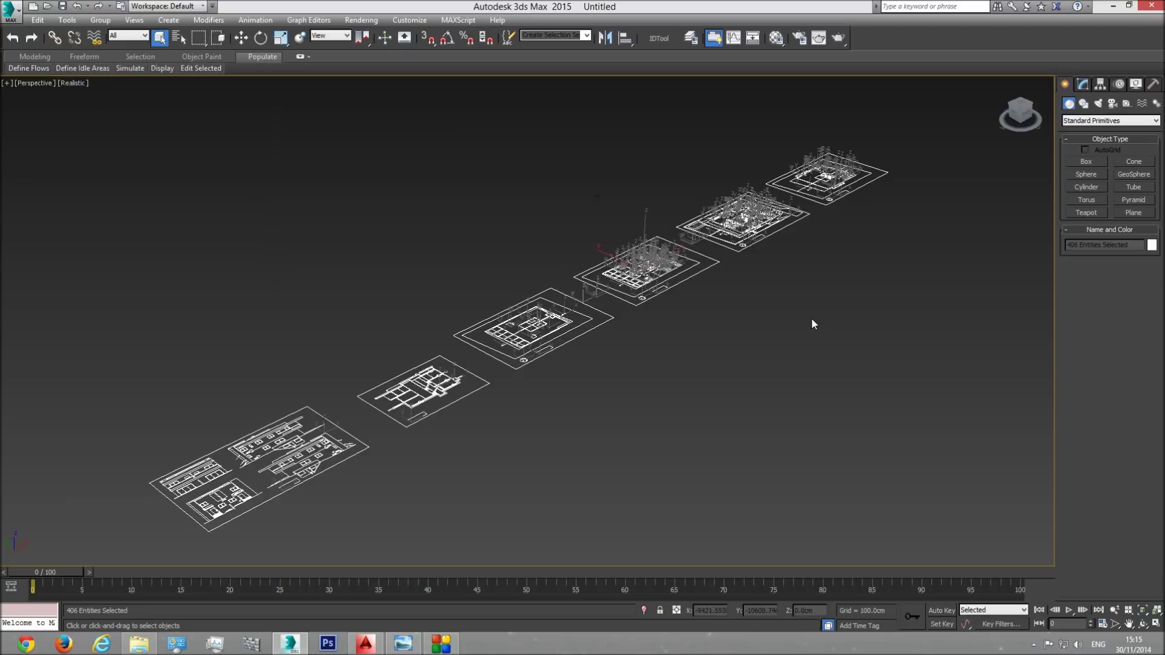
pyautogui.click(101, 20)
pyautogui.click(110, 35)
pyautogui.write('Plan')
pyautogui.press('Return')
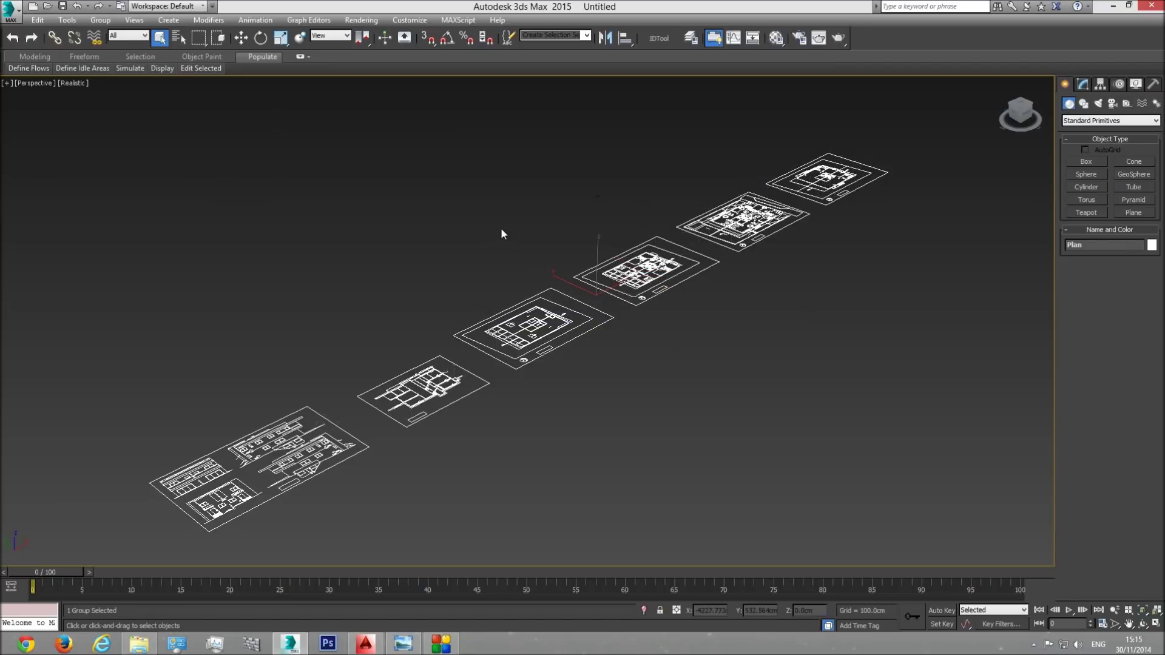
# Examine the Plan group edge-on in the Front view, closely checking whether its lines lie at one height
pyautogui.press('f')
pyautogui.scroll(-5, 611, 364)
pyautogui.scroll(-5, 467, 390)
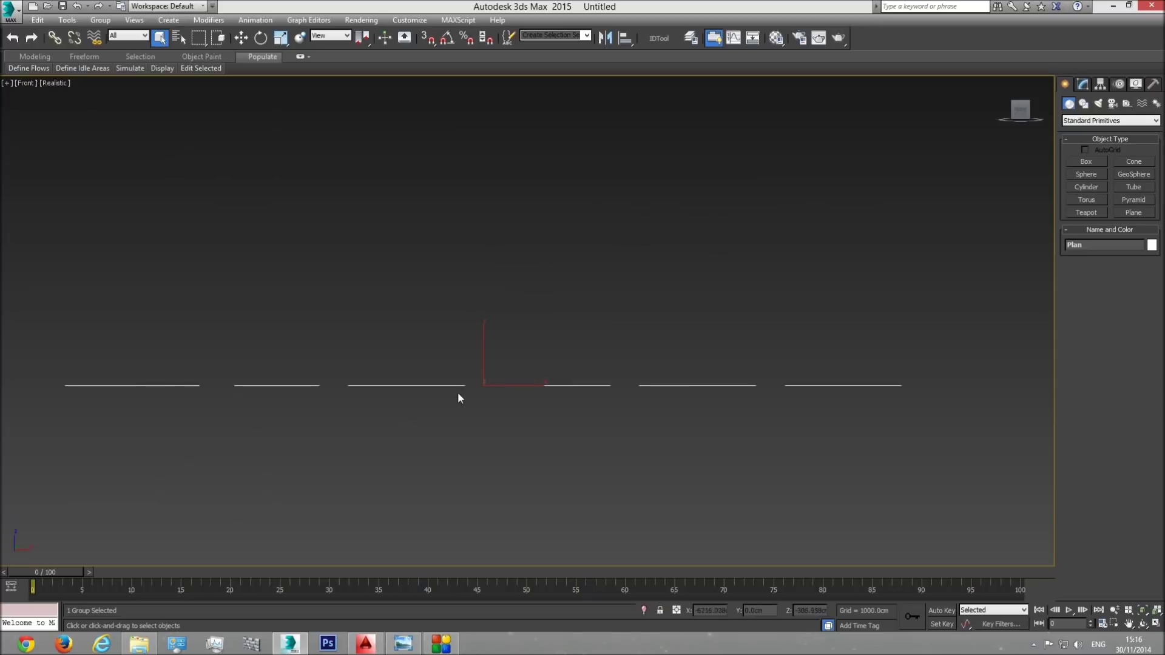
pyautogui.scroll(15, 463, 400)
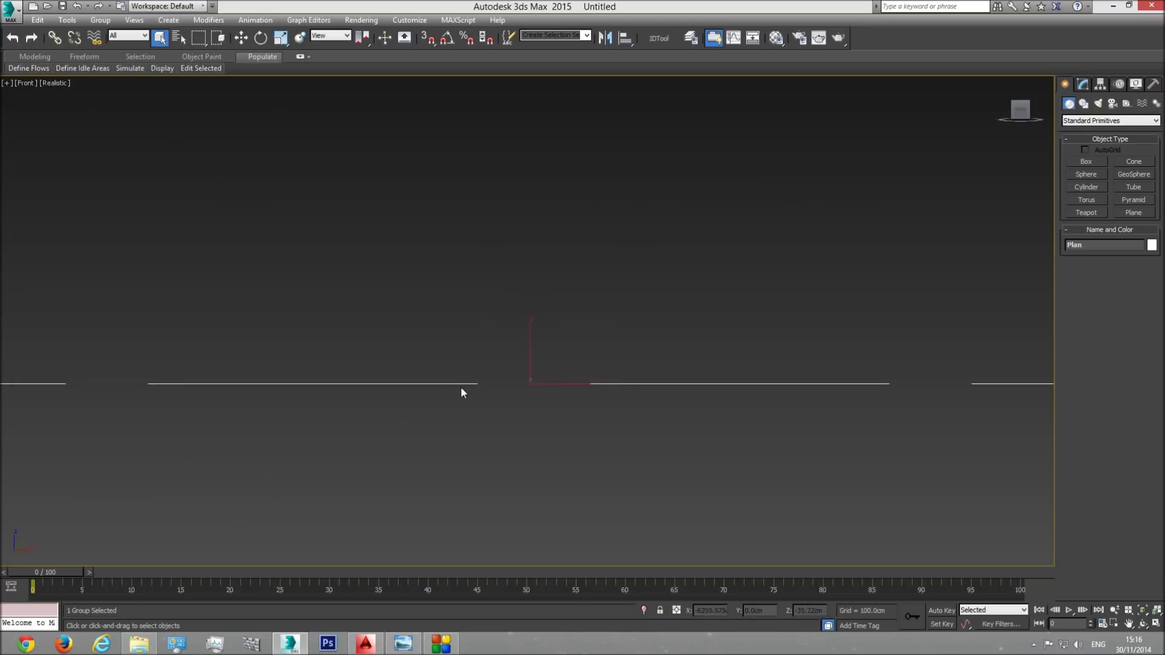
pyautogui.moveTo(543, 373); pyautogui.dragTo(510, 297, button='middle')
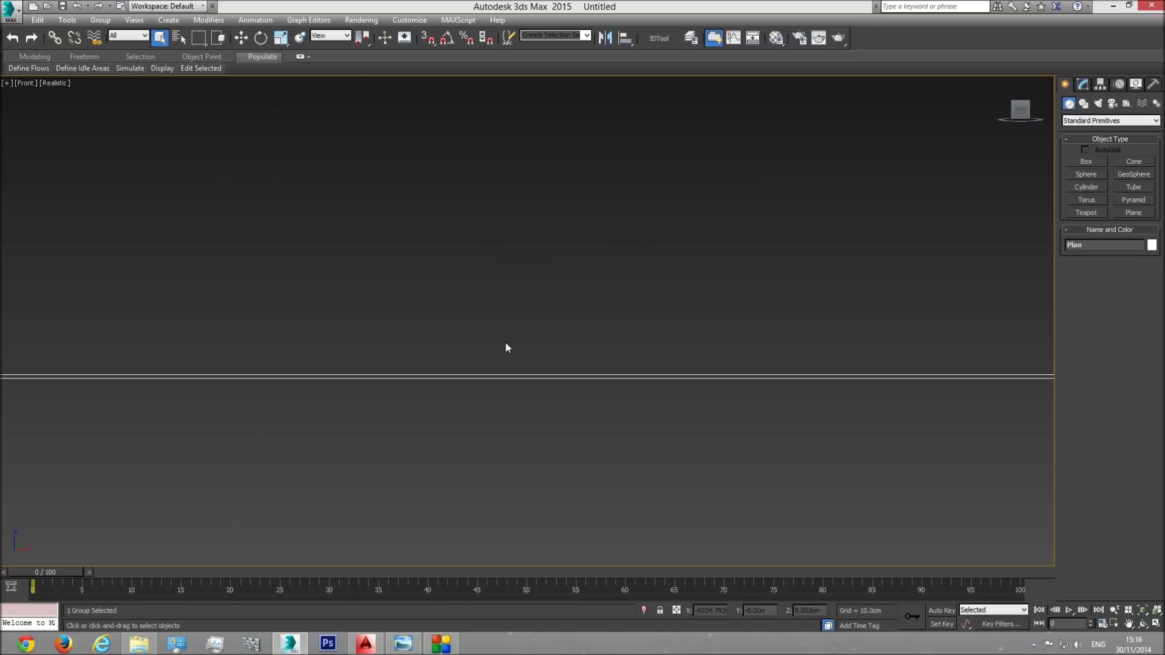
pyautogui.moveTo(523, 388); pyautogui.dragTo(534, 395, button='middle')
pyautogui.scroll(-15, 536, 384)
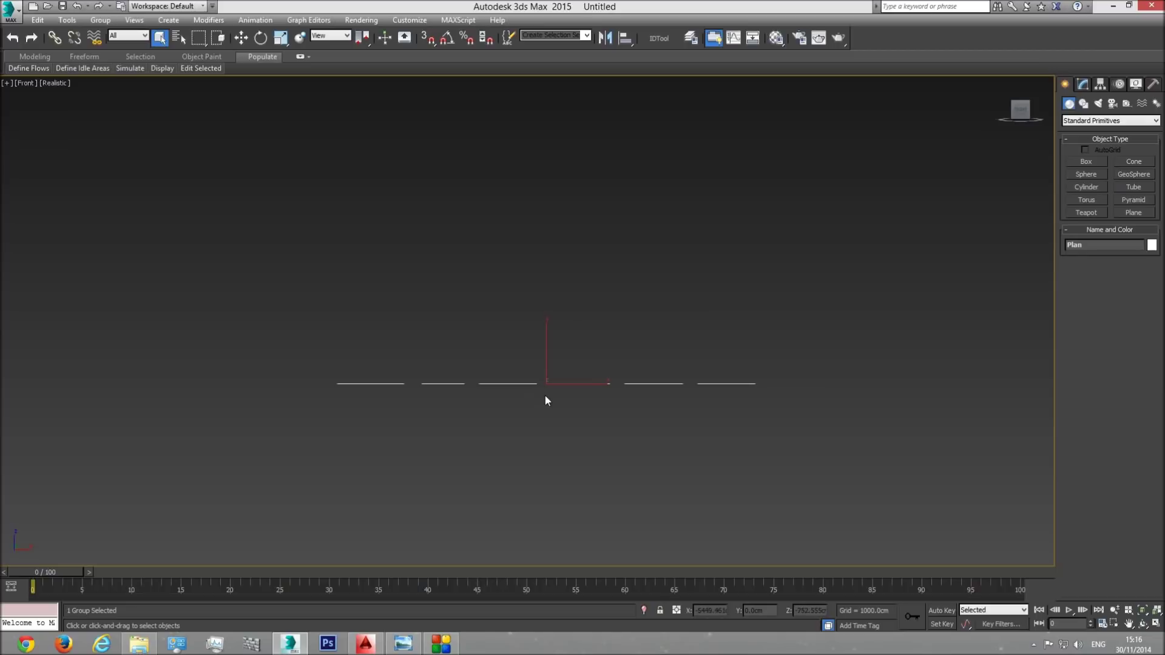
# Flatten the Plan group in the Perspective view by scaling it non-uniformly to 0 percent along the world Z axis
pyautogui.press('p')
pyautogui.click(1143, 623)
pyautogui.moveTo(514, 350); pyautogui.dragTo(521, 379)
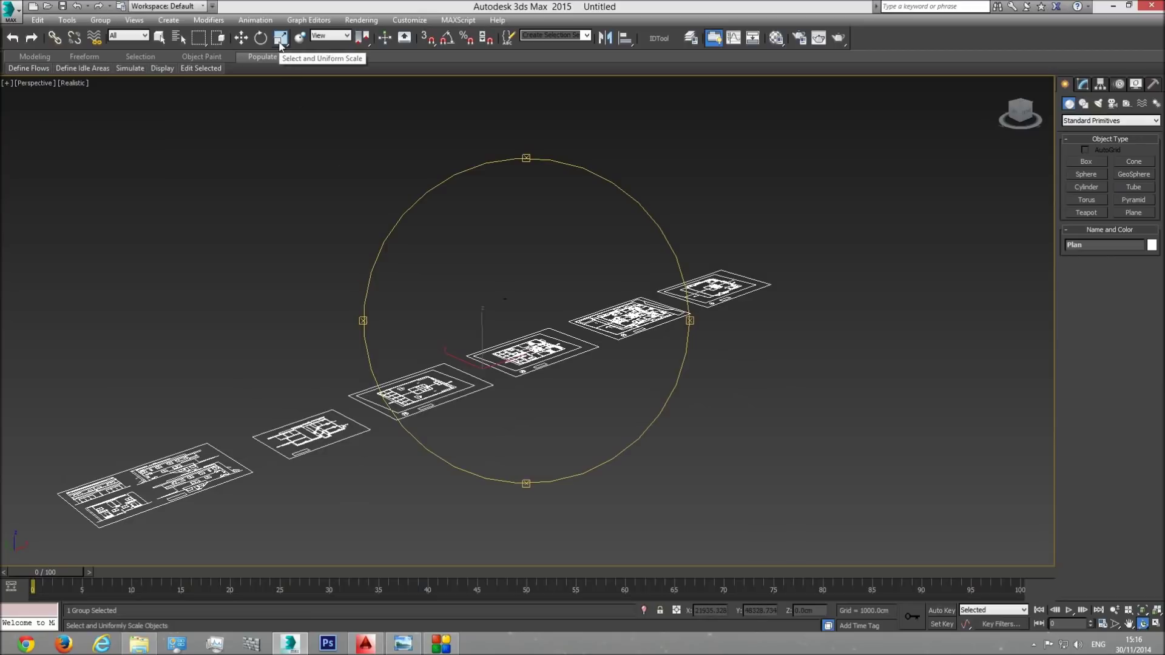
pyautogui.moveTo(281, 46); pyautogui.dragTo(281, 82)
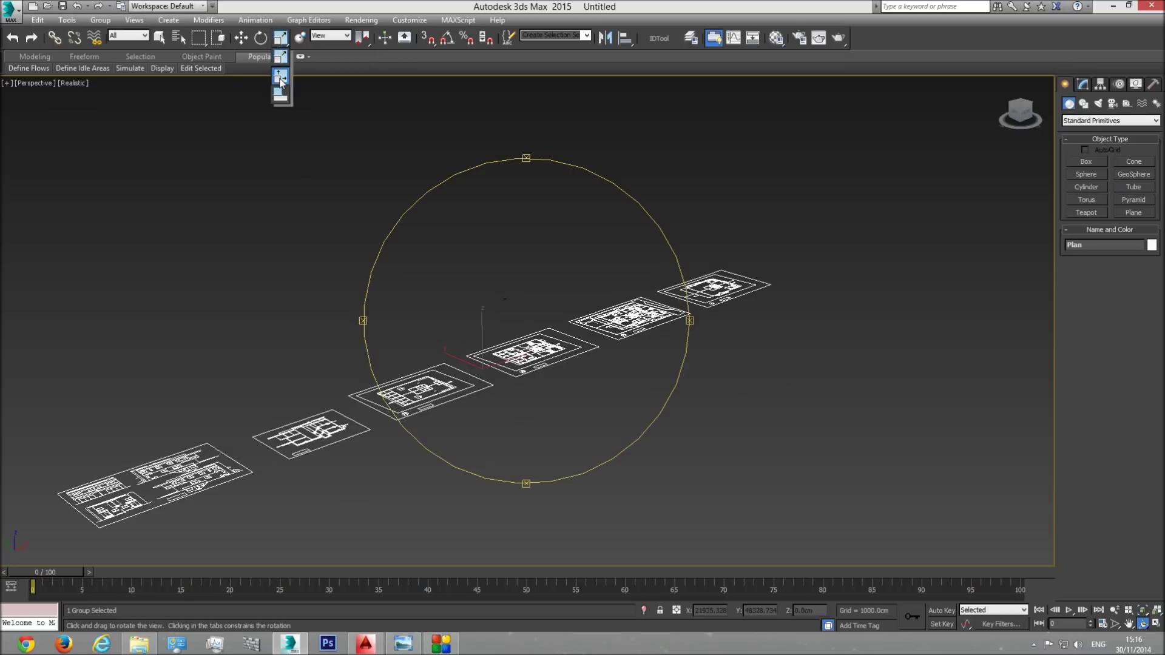
pyautogui.moveTo(279, 78); pyautogui.dragTo(279, 78)
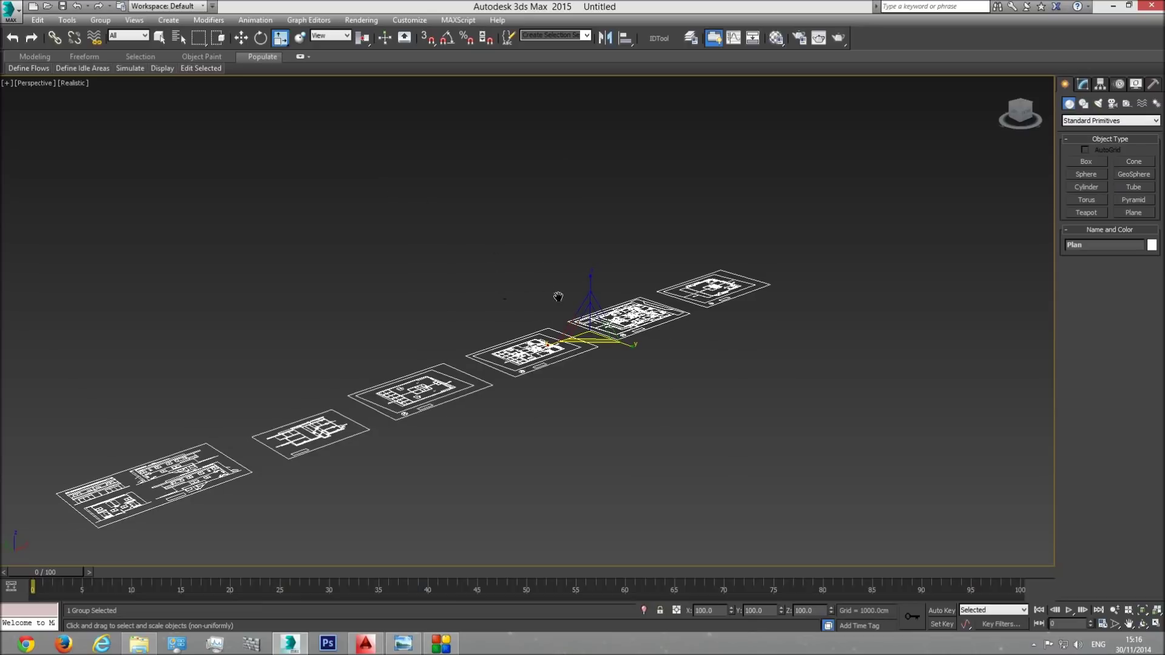
pyautogui.scroll(5, 582, 295)
pyautogui.moveTo(654, 384); pyautogui.dragTo(466, 267, button='middle')
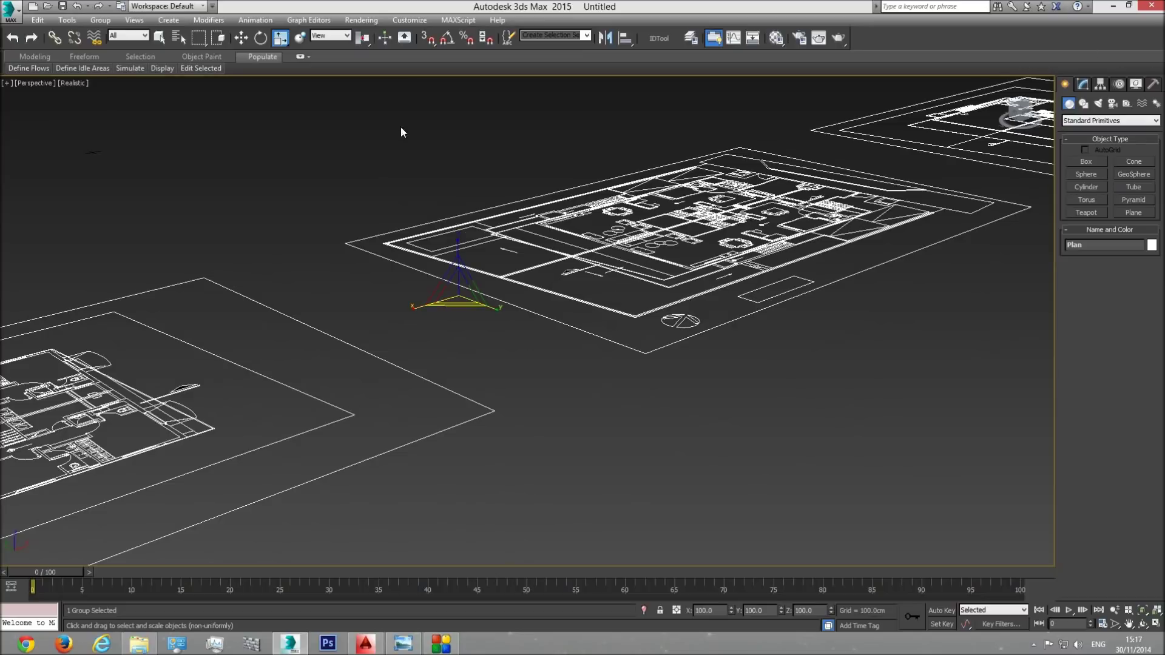
pyautogui.rightClick(280, 39)
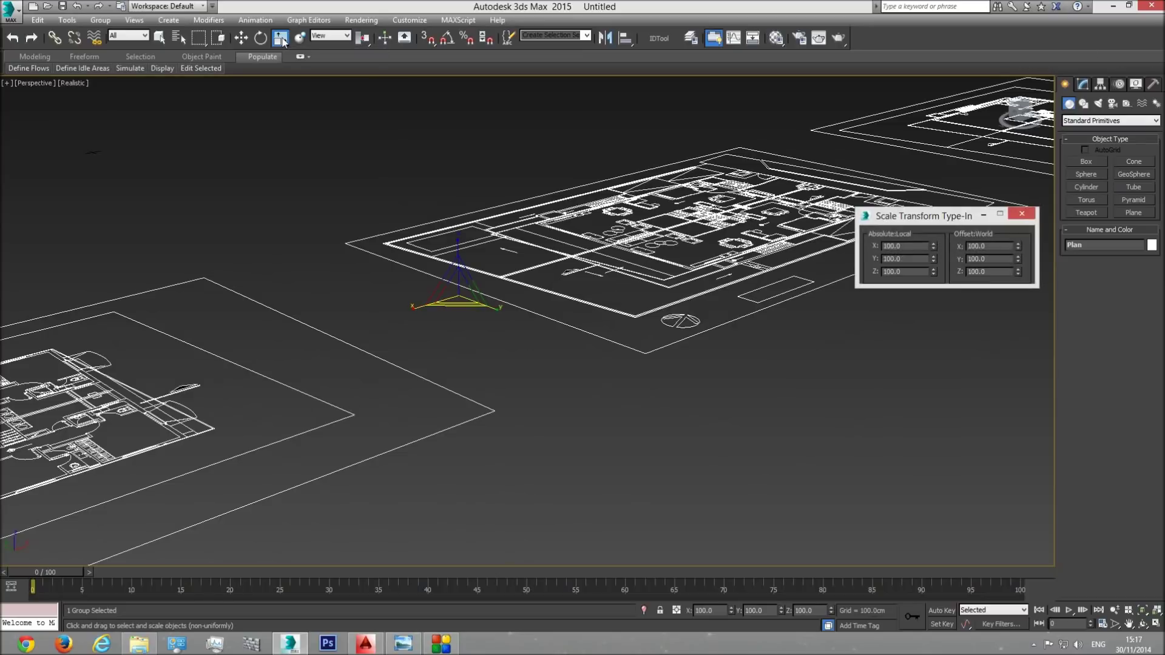
pyautogui.doubleClick(978, 271)
pyautogui.write('0')
pyautogui.press('Return')
pyautogui.click(1022, 213)
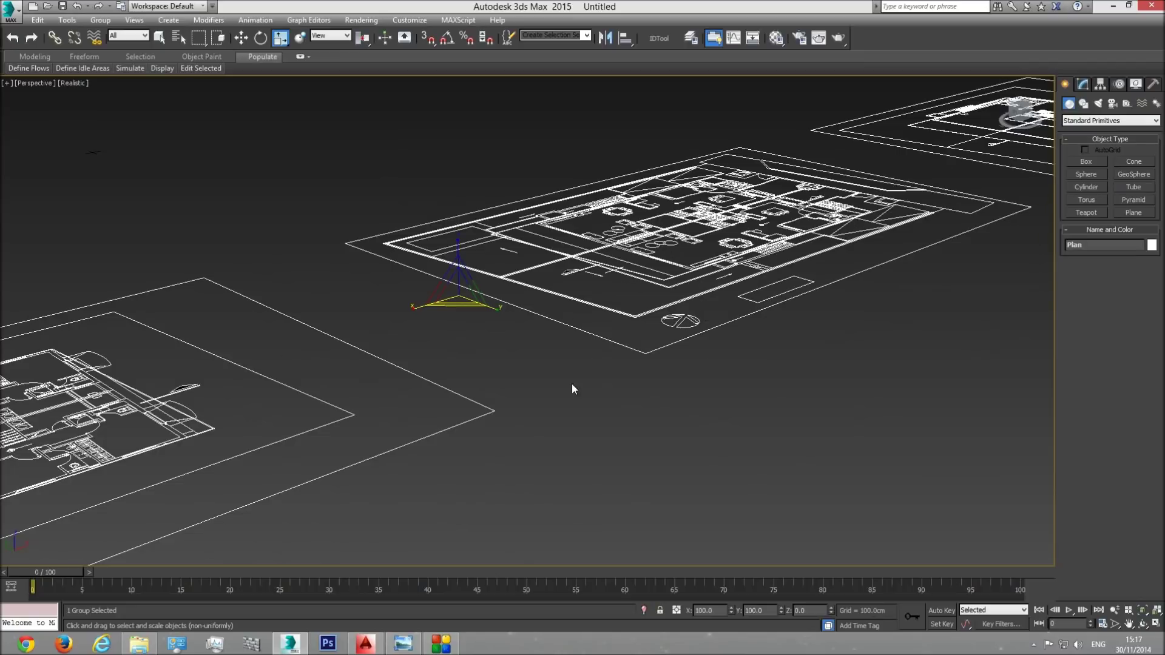
# Move the Plan group to the world origin by setting its X and Y position to 0
pyautogui.scroll(-5, 569, 376)
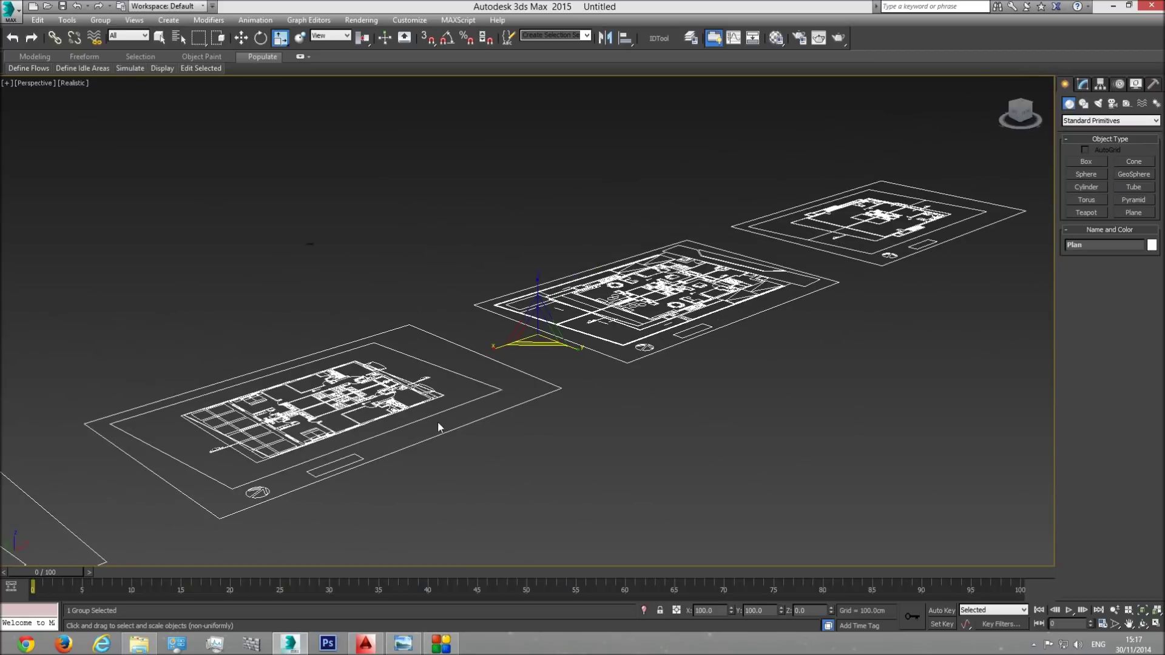
pyautogui.scroll(-3, 437, 419)
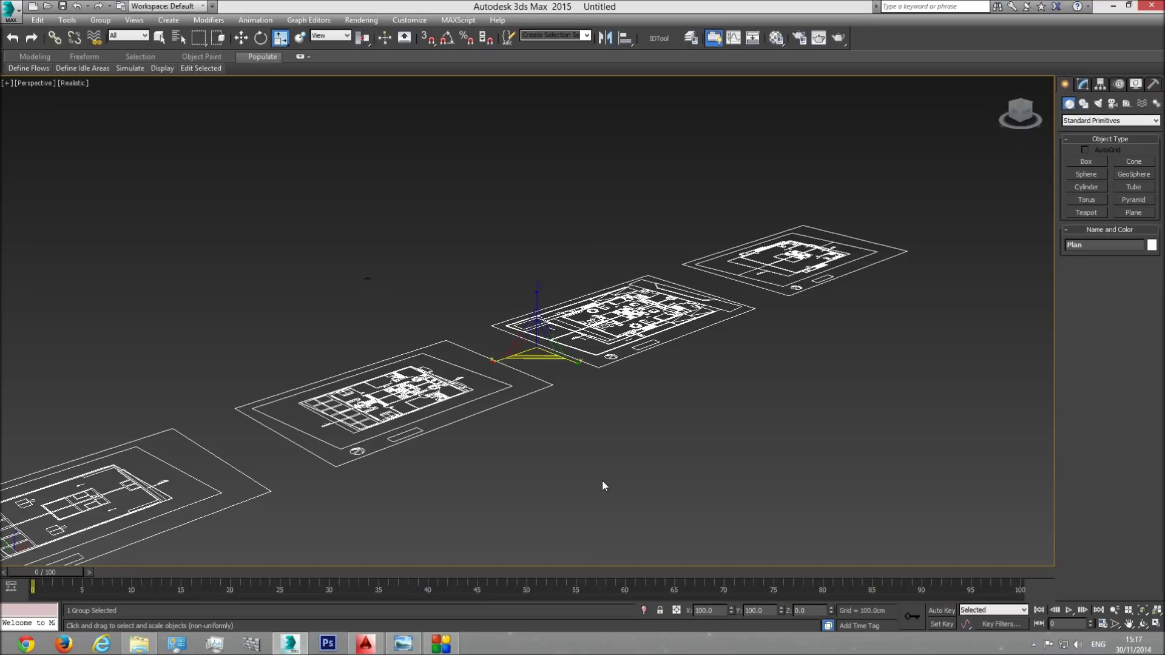
pyautogui.click(242, 39)
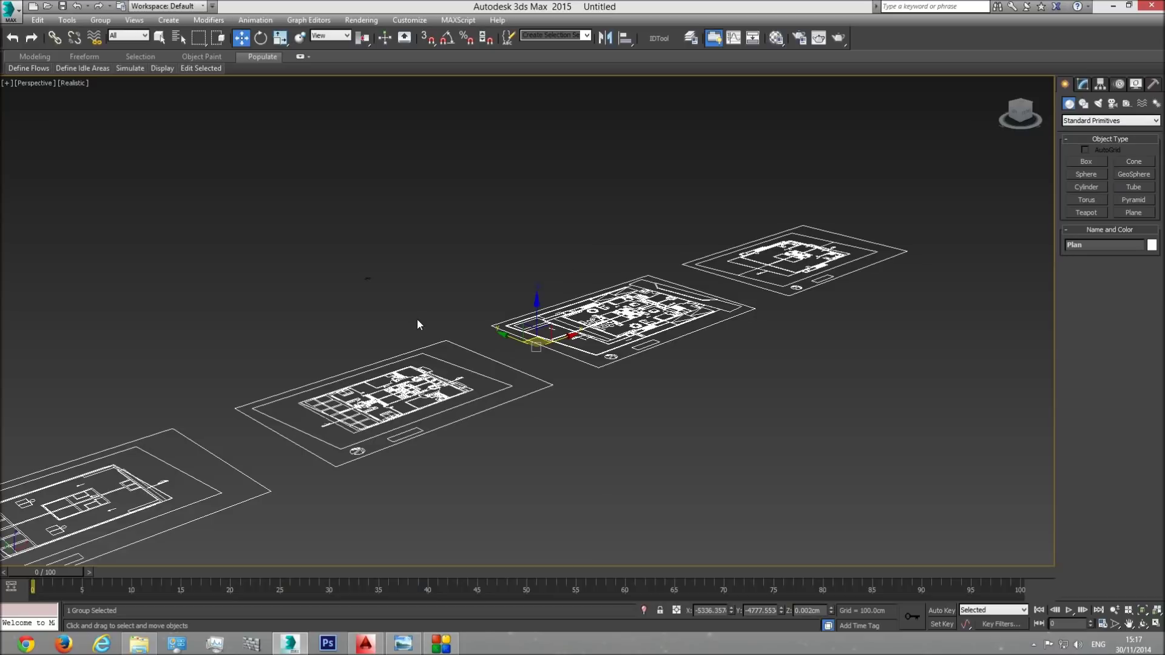
pyautogui.doubleClick(713, 610)
pyautogui.write('0')
pyautogui.press('Return')
pyautogui.doubleClick(765, 610)
pyautogui.write('0')
pyautogui.press('Tab')
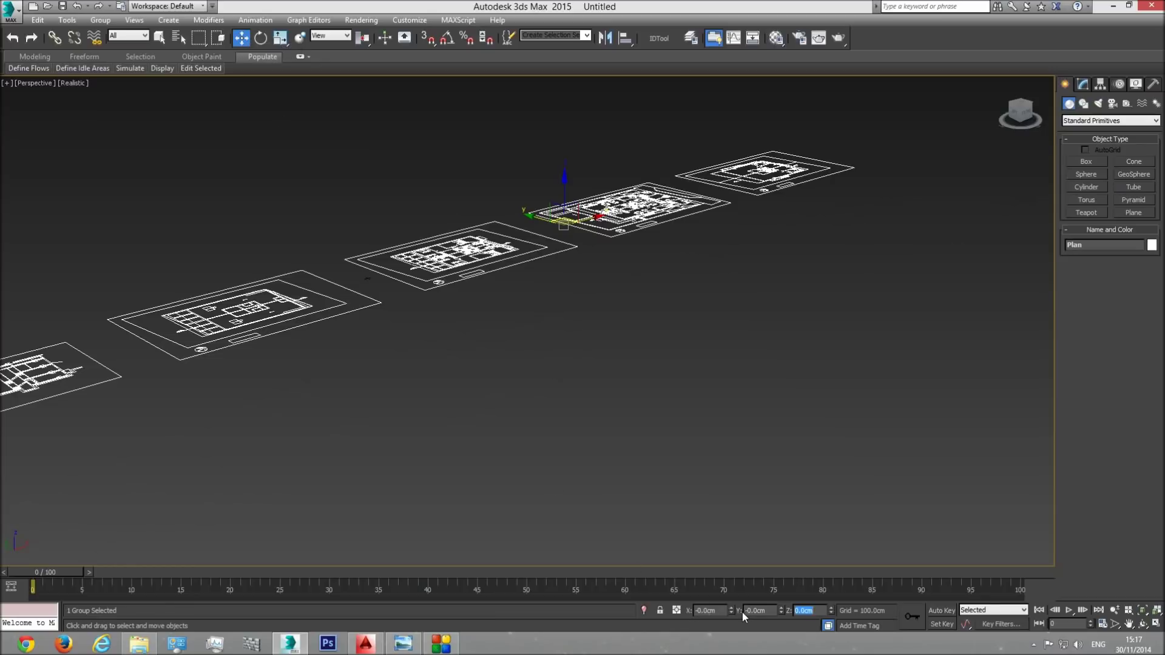
# Show the whole Plan group in the Top view and hide the grid
pyautogui.moveTo(616, 261); pyautogui.dragTo(608, 364, button='middle')
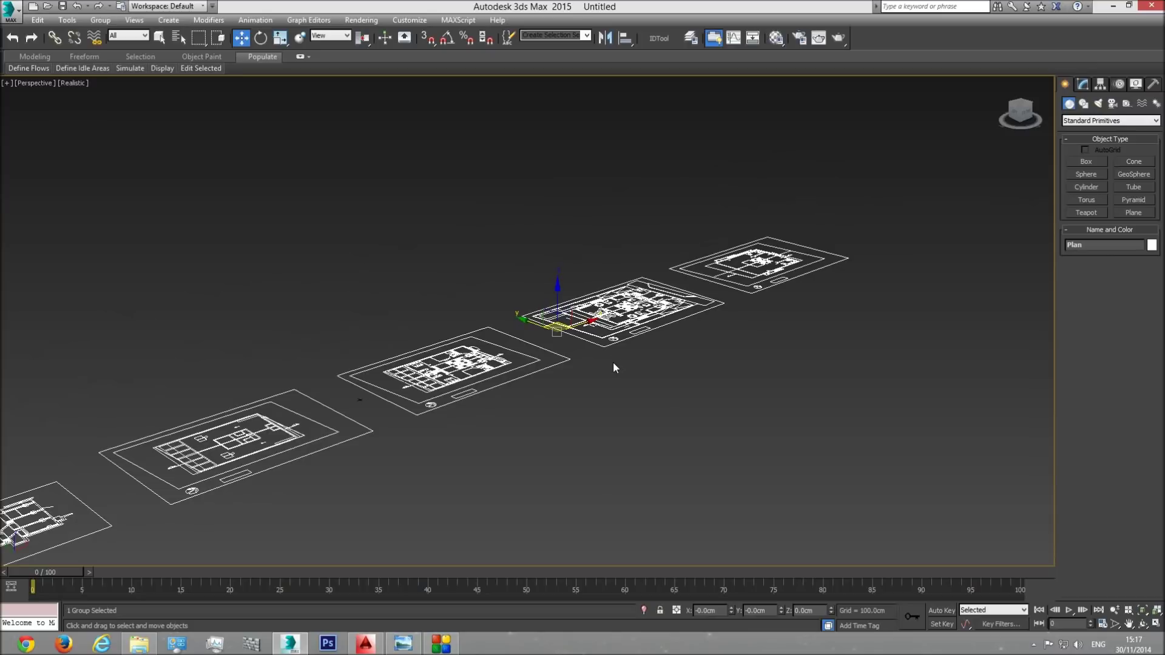
pyautogui.press('t')
pyautogui.scroll(-10, 618, 423)
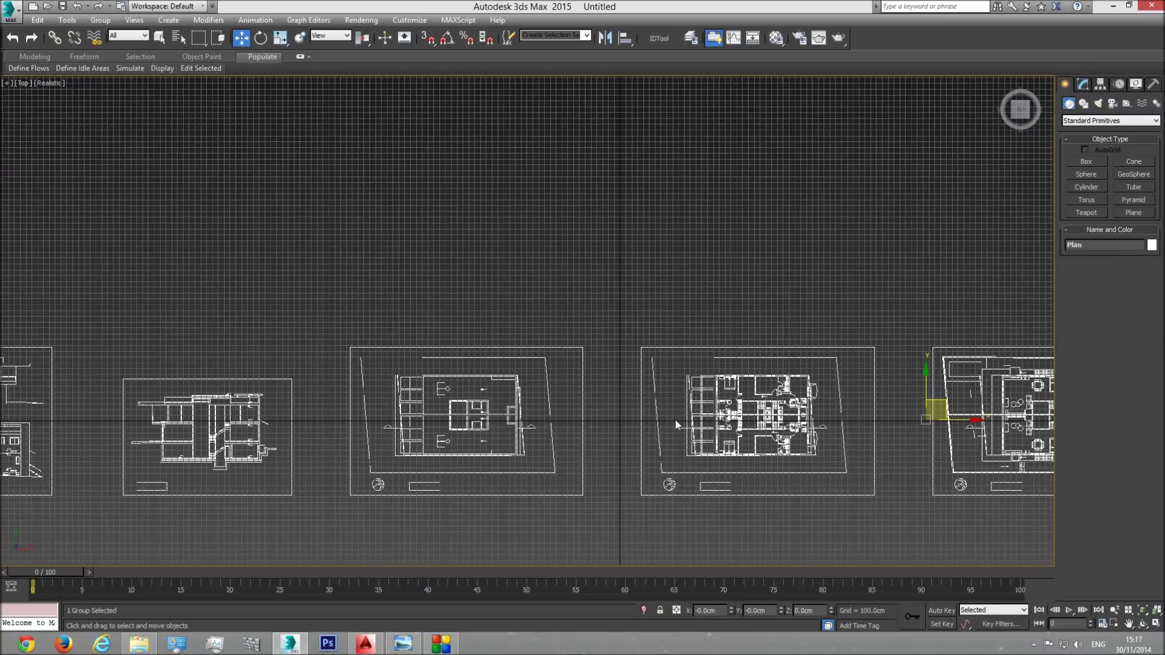
pyautogui.scroll(-5, 675, 423)
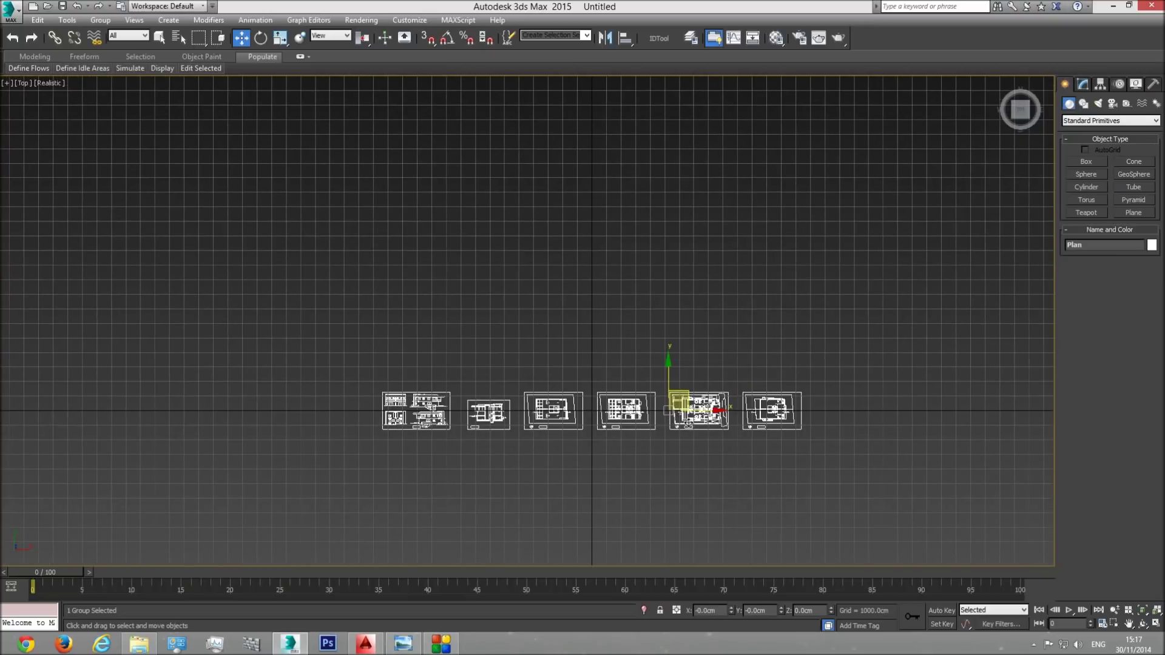
pyautogui.press('g')
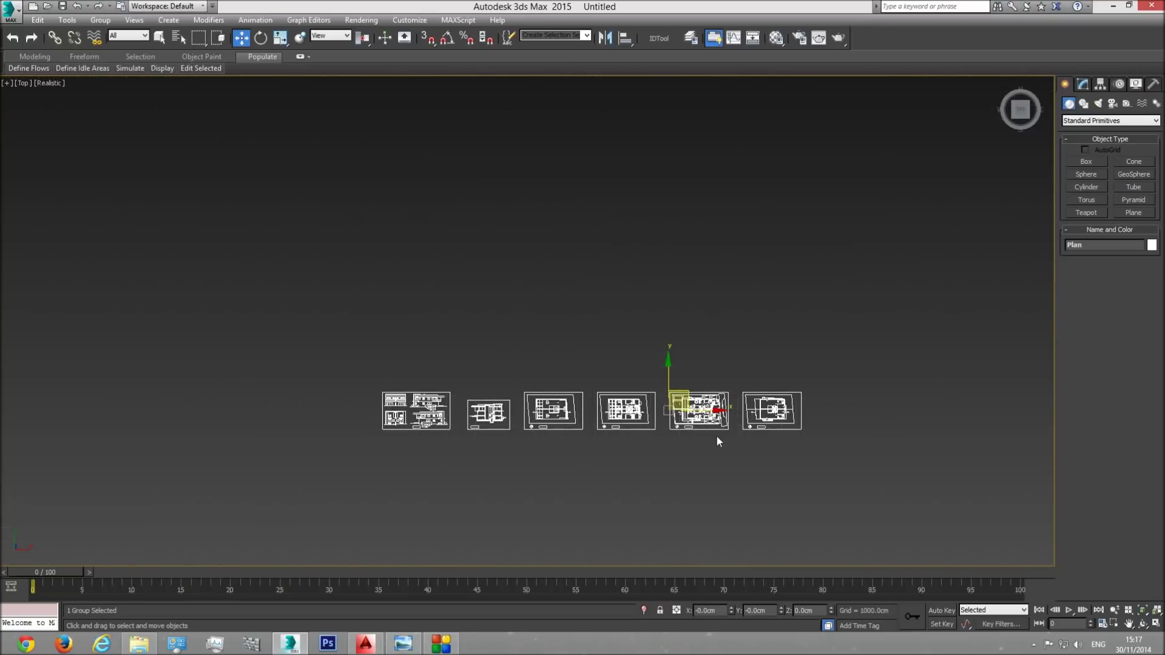
# Deselect the Plan group and examine the sheets from the rightmost floor plan across to the section and the elevations
pyautogui.moveTo(716, 435); pyautogui.dragTo(658, 414, button='middle')
pyautogui.scroll(7, 723, 394)
pyautogui.click(759, 211)
pyautogui.scroll(5, 694, 334)
pyautogui.moveTo(723, 337); pyautogui.dragTo(608, 237, button='middle')
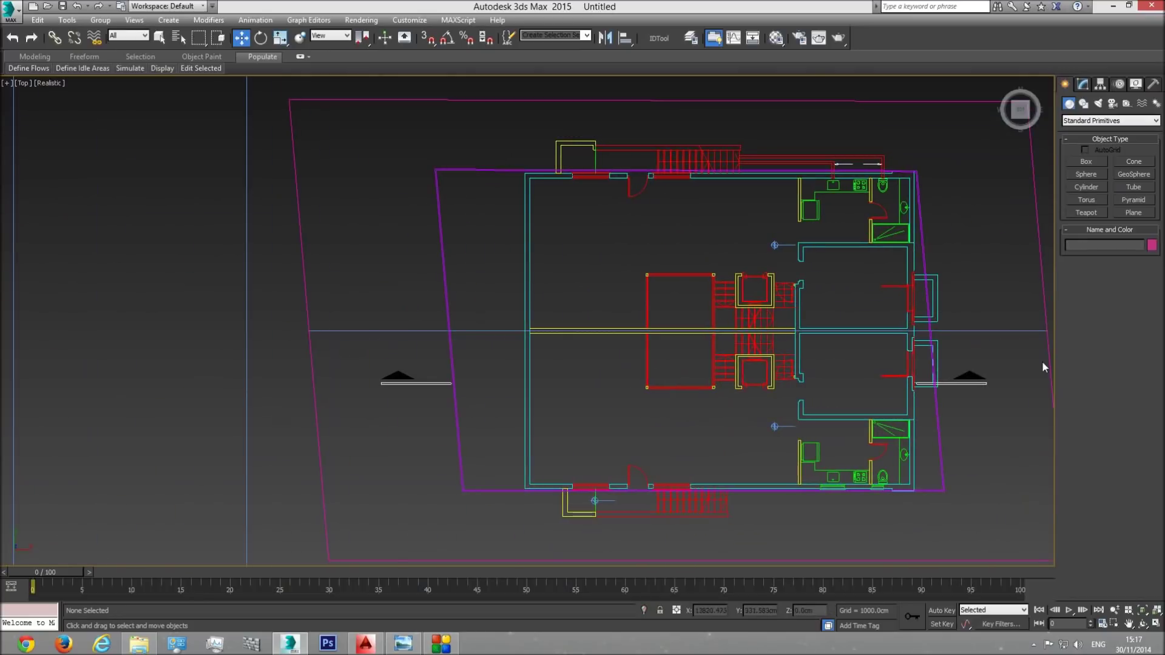
pyautogui.scroll(-4, 617, 343)
pyautogui.moveTo(587, 365); pyautogui.dragTo(655, 367, button='middle')
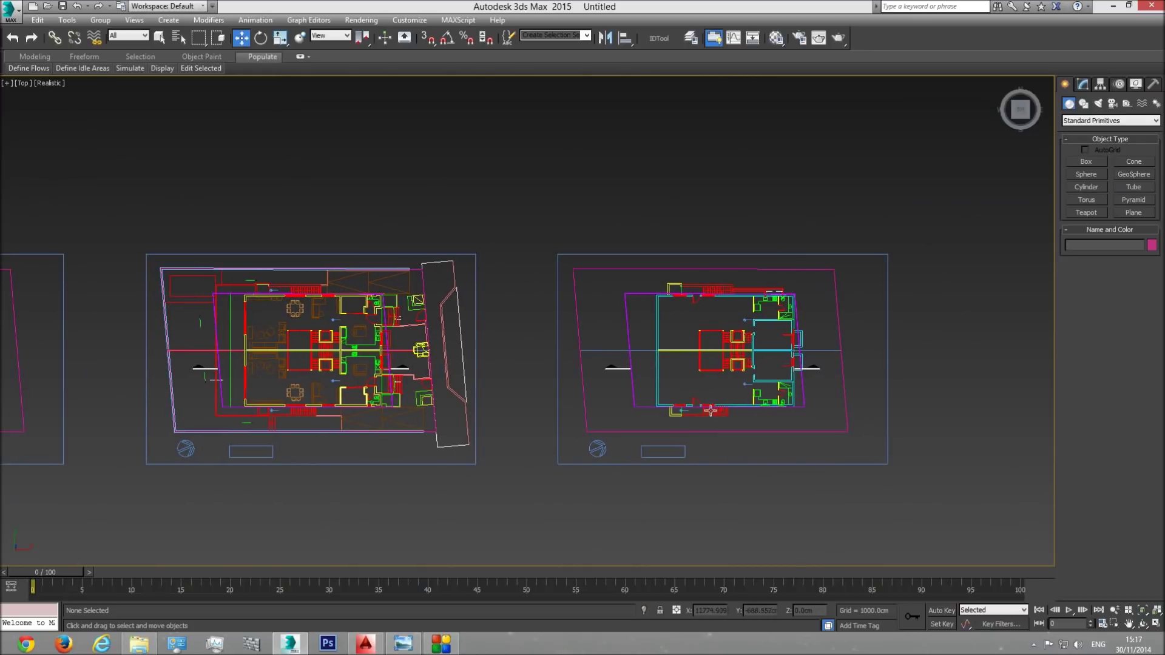
pyautogui.moveTo(551, 385); pyautogui.dragTo(969, 380, button='middle')
pyautogui.moveTo(327, 376)
pyautogui.mouseDown(button='middle')
pyautogui.moveTo(221, 381)
pyautogui.moveTo(304, 367)
pyautogui.moveTo(722, 354)
pyautogui.mouseUp(button='middle')
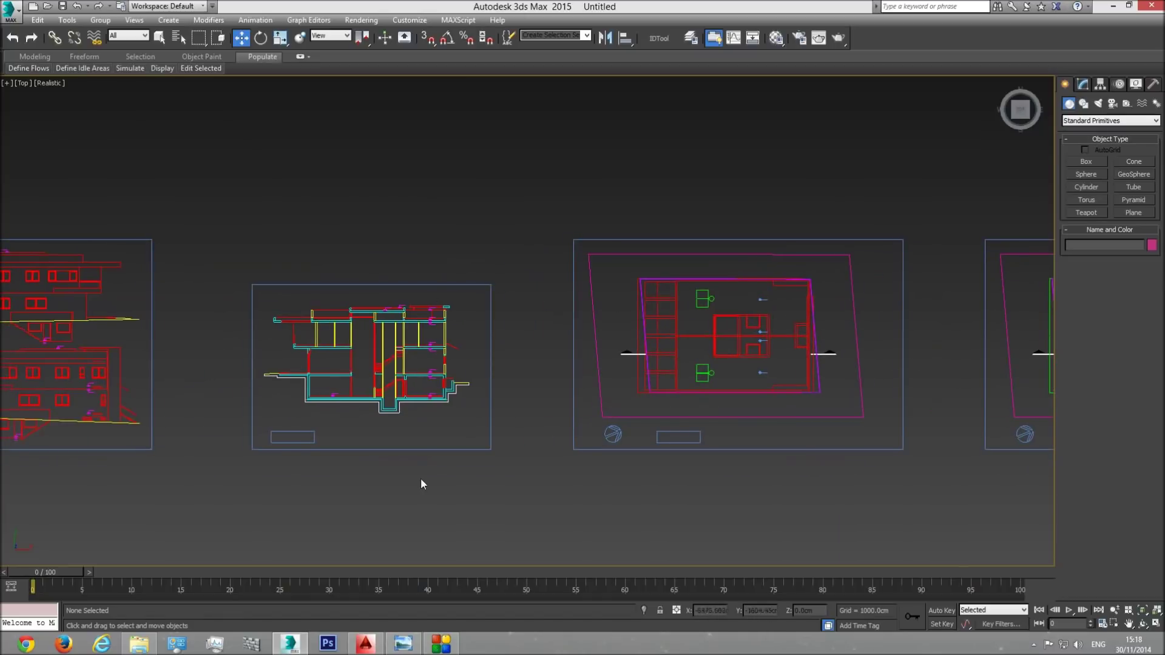
pyautogui.moveTo(387, 327)
pyautogui.mouseDown(button='middle')
pyautogui.moveTo(428, 406)
pyautogui.moveTo(548, 431)
pyautogui.mouseUp(button='middle')
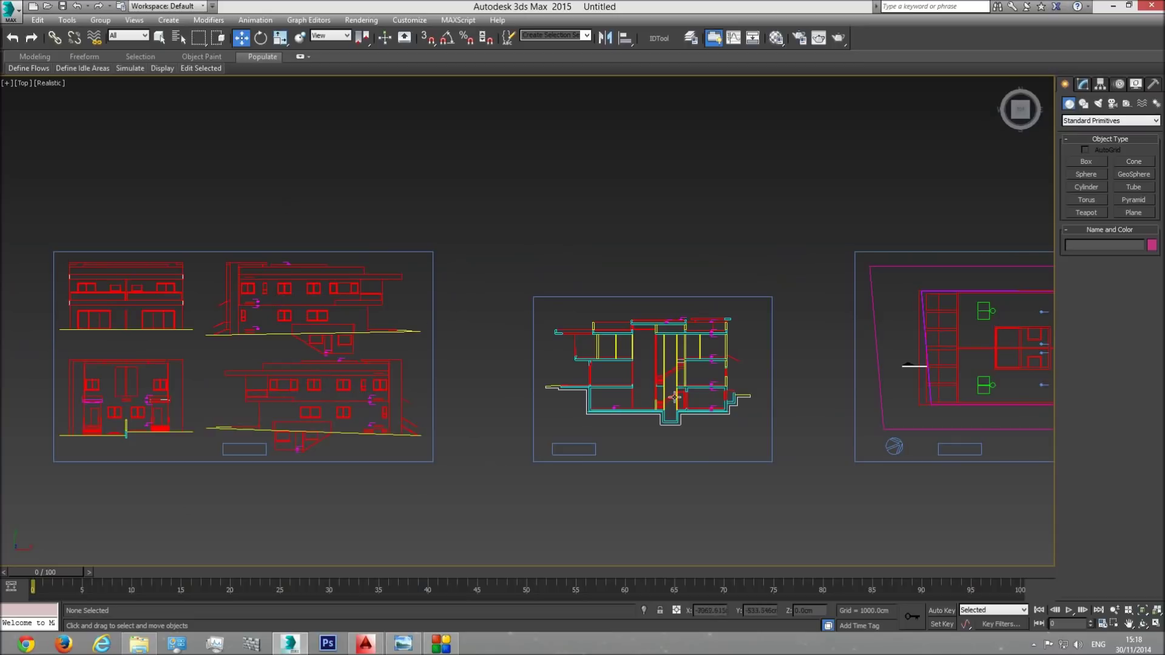
pyautogui.moveTo(597, 411); pyautogui.dragTo(518, 406, button='middle')
pyautogui.moveTo(205, 471); pyautogui.dragTo(568, 471, button='middle')
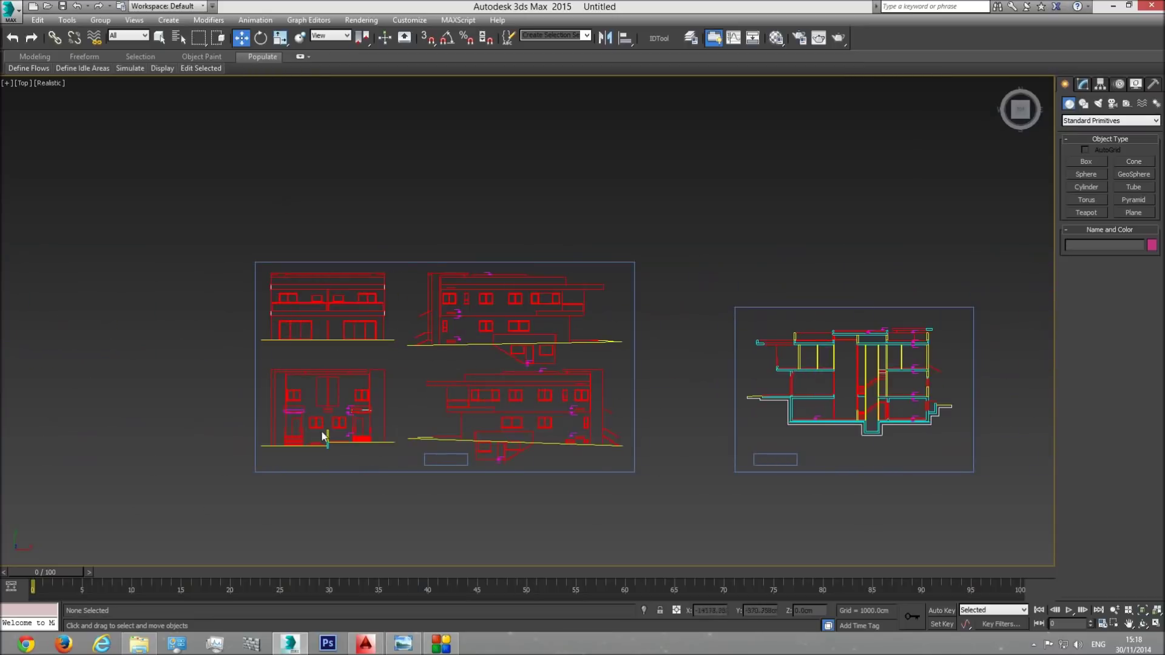
pyautogui.scroll(5, 495, 410)
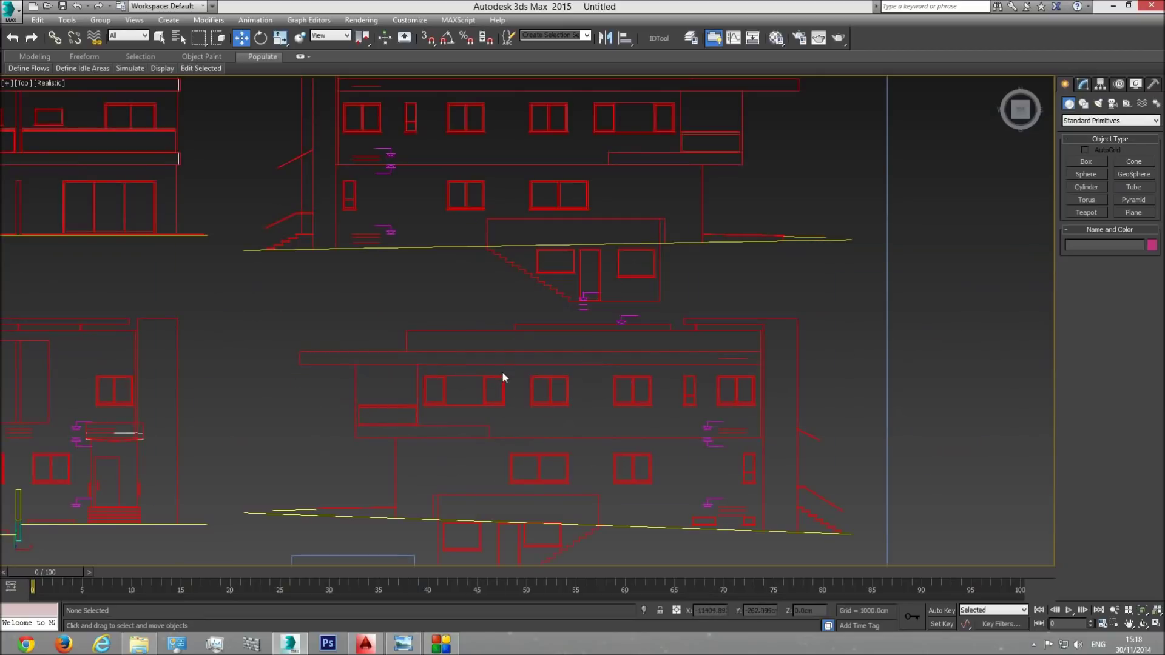
# Look back over the sheets from the elevations through the section to the row of floor plans
pyautogui.moveTo(573, 422); pyautogui.dragTo(421, 407, button='middle')
pyautogui.scroll(-2, 420, 407)
pyautogui.moveTo(713, 406); pyautogui.dragTo(417, 396, button='middle')
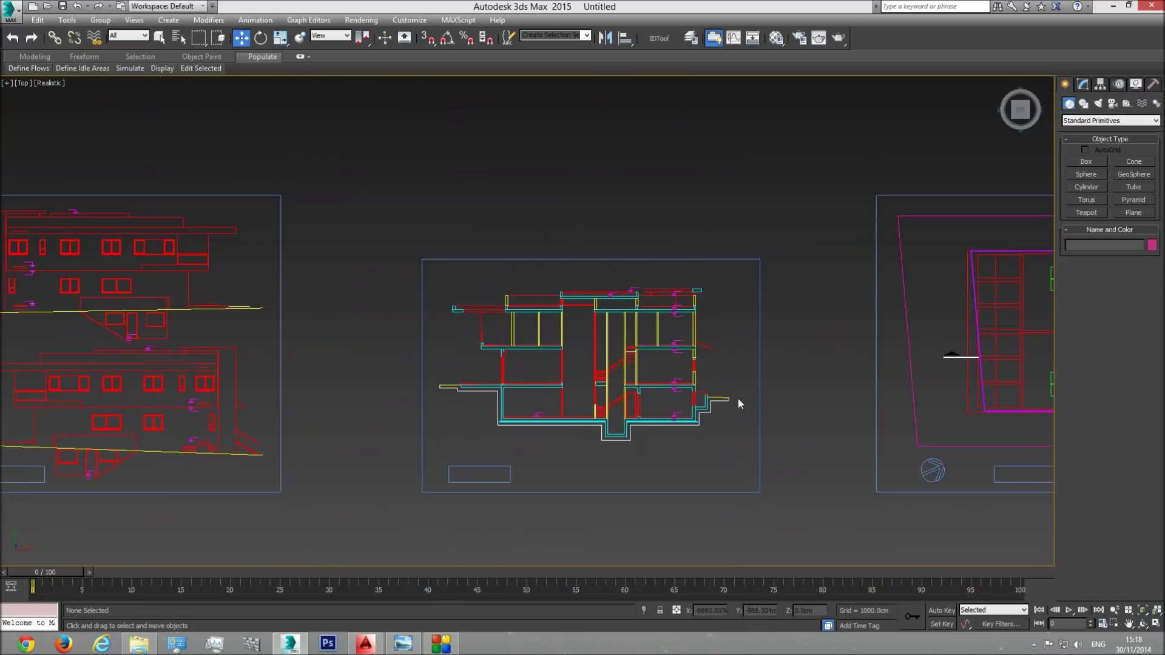
pyautogui.moveTo(835, 408); pyautogui.dragTo(406, 417, button='middle')
pyautogui.scroll(-1, 406, 417)
pyautogui.moveTo(522, 432); pyautogui.dragTo(390, 435, button='middle')
pyautogui.scroll(-3, 390, 435)
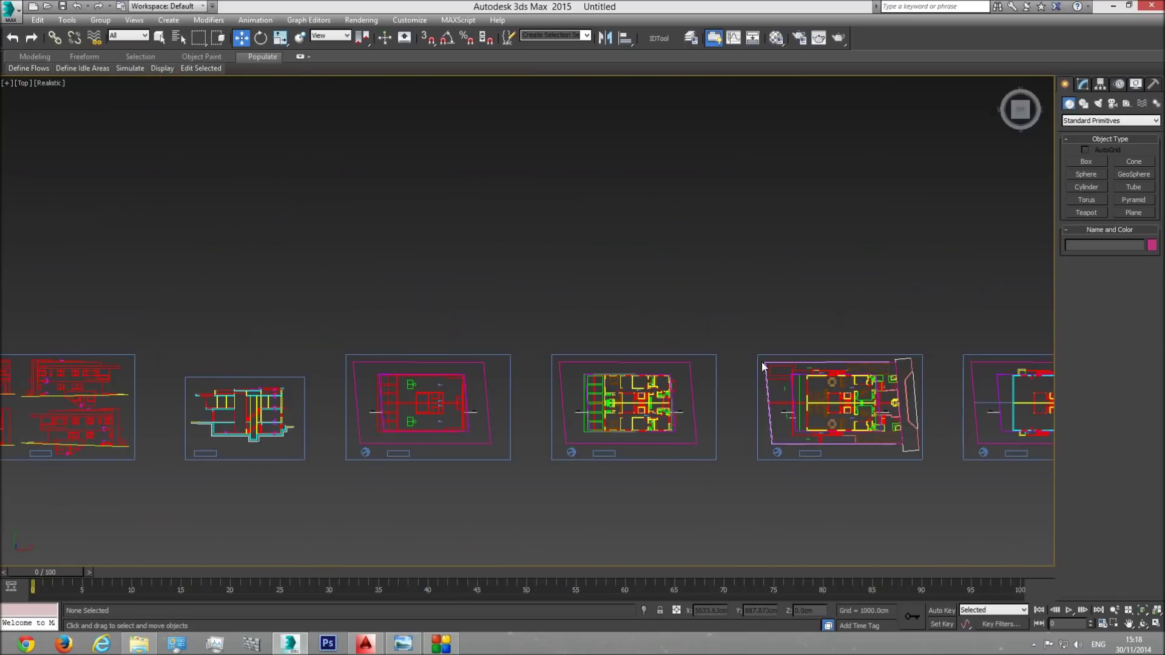
pyautogui.scroll(1, 874, 395)
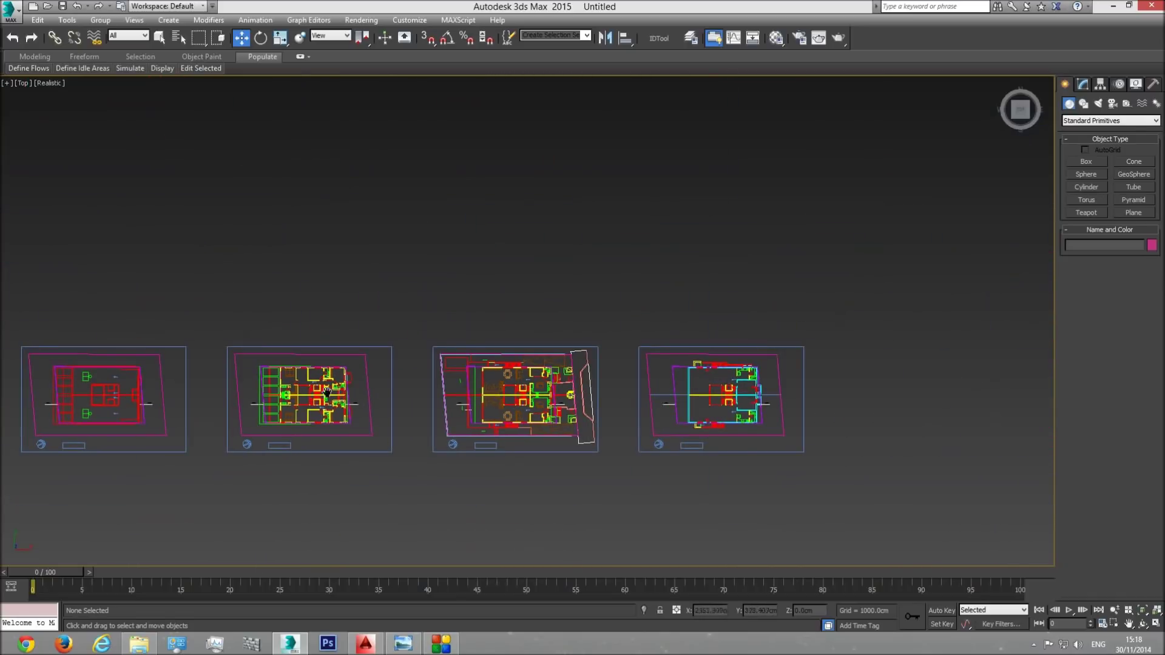
pyautogui.moveTo(323, 392); pyautogui.dragTo(497, 387, button='middle')
pyautogui.moveTo(409, 398); pyautogui.dragTo(664, 375, button='middle')
pyautogui.moveTo(747, 371); pyautogui.dragTo(400, 381, button='middle')
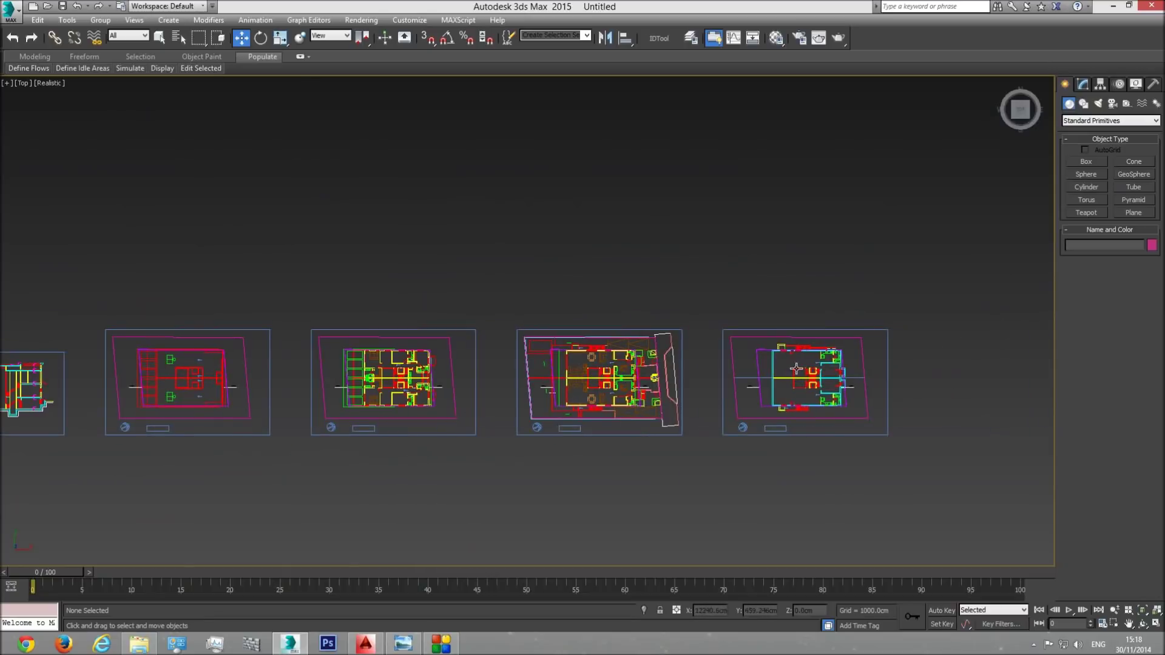
# Start the spline Line tool on the rightmost floor plan, check the Vertex snap and its options, and turn on 3D snapping
pyautogui.scroll(2, 775, 343)
pyautogui.moveTo(857, 378); pyautogui.dragTo(566, 287, button='middle')
pyautogui.scroll(2, 631, 350)
pyautogui.scroll(1, 561, 333)
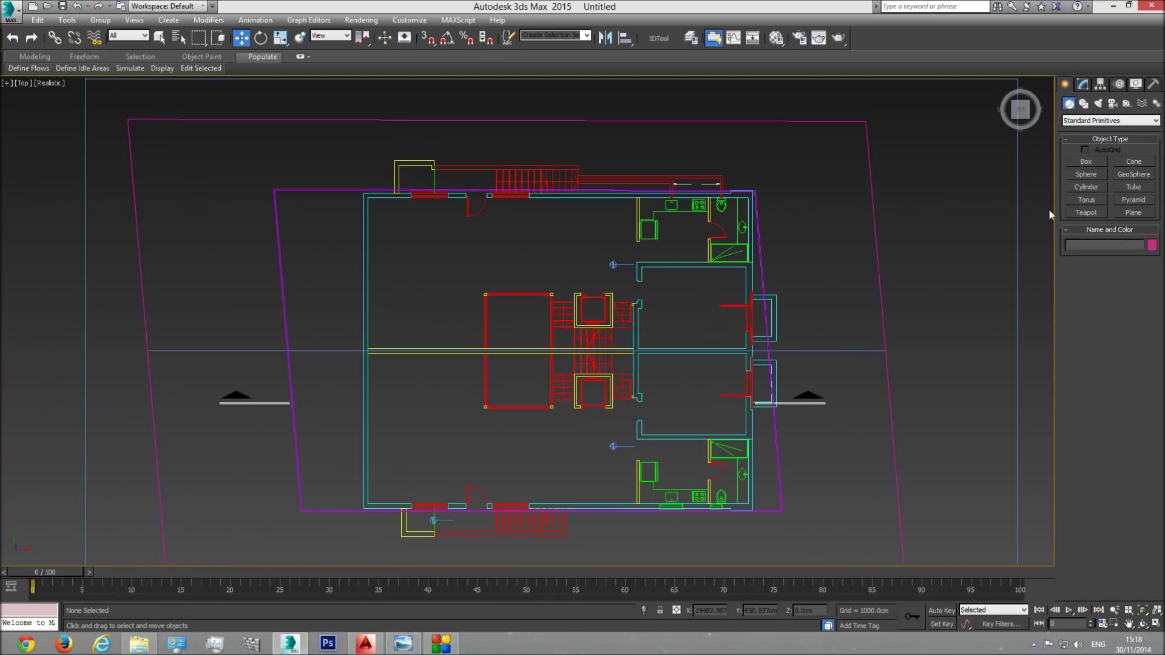
pyautogui.click(1083, 104)
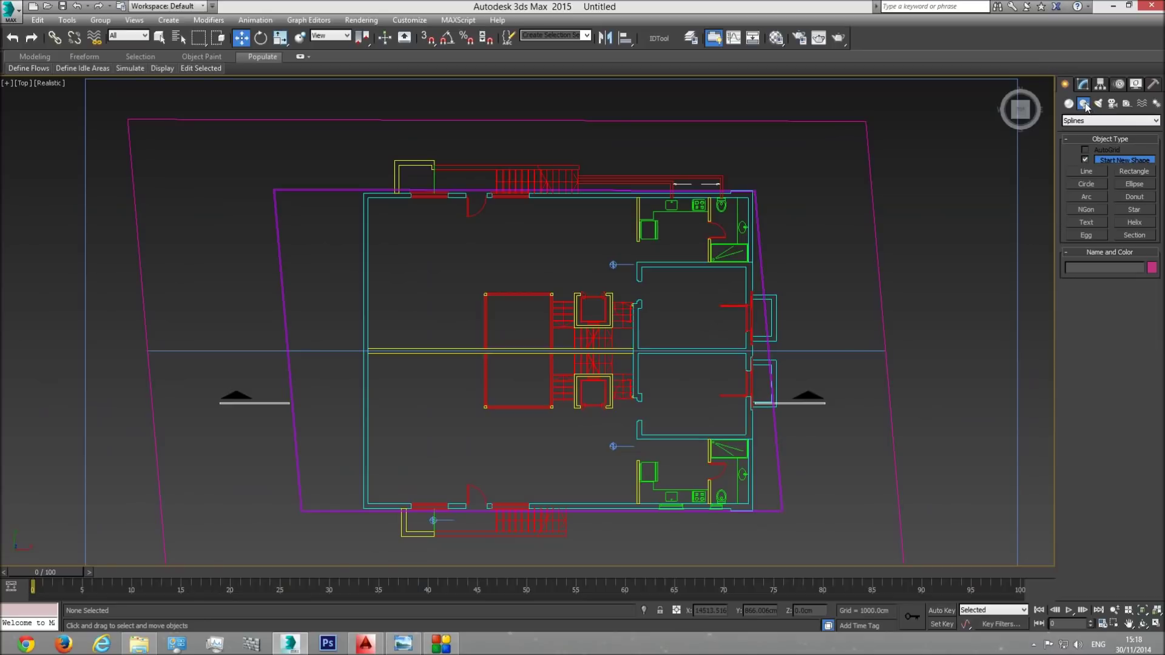
pyautogui.click(1084, 172)
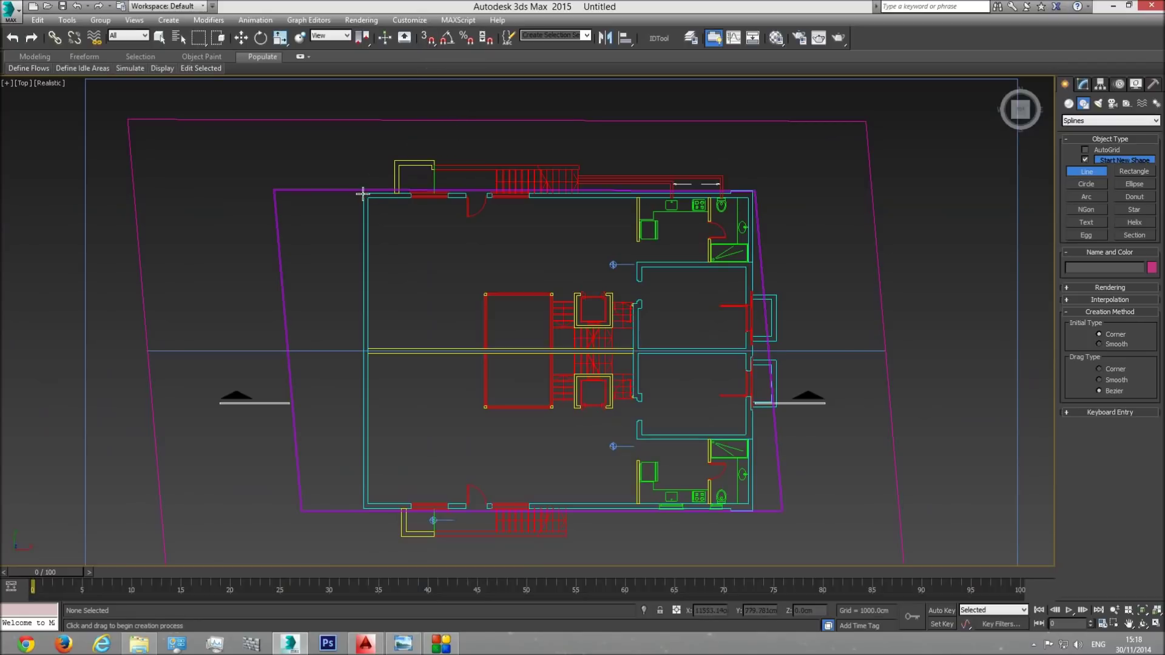
pyautogui.scroll(5, 390, 208)
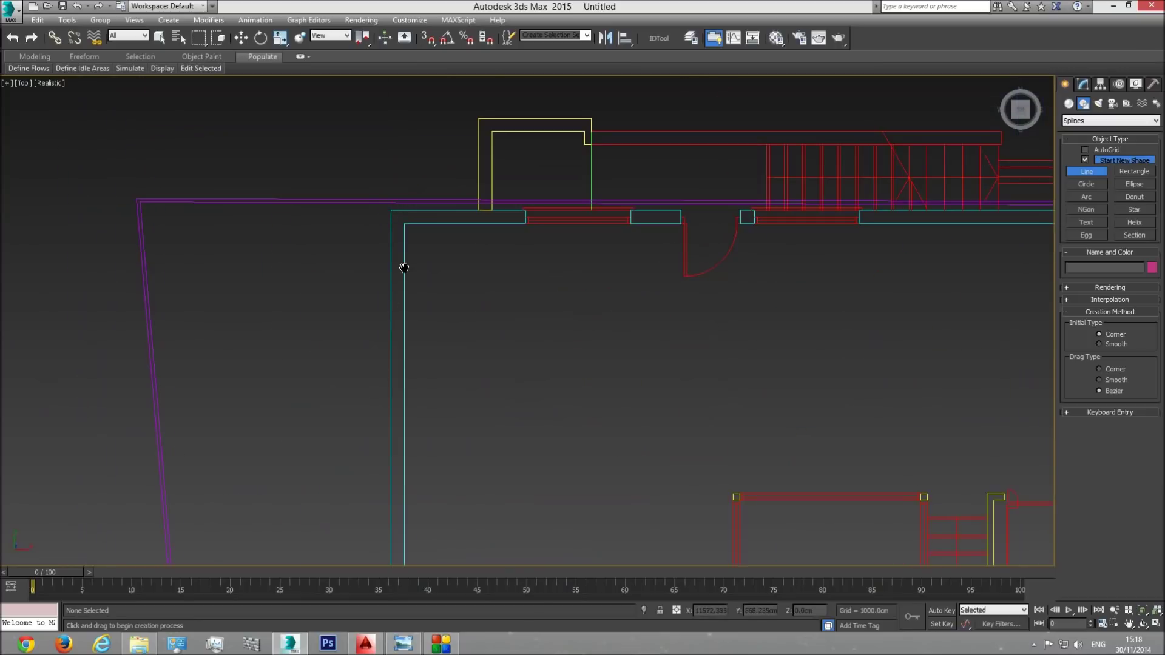
pyautogui.scroll(-3, 400, 273)
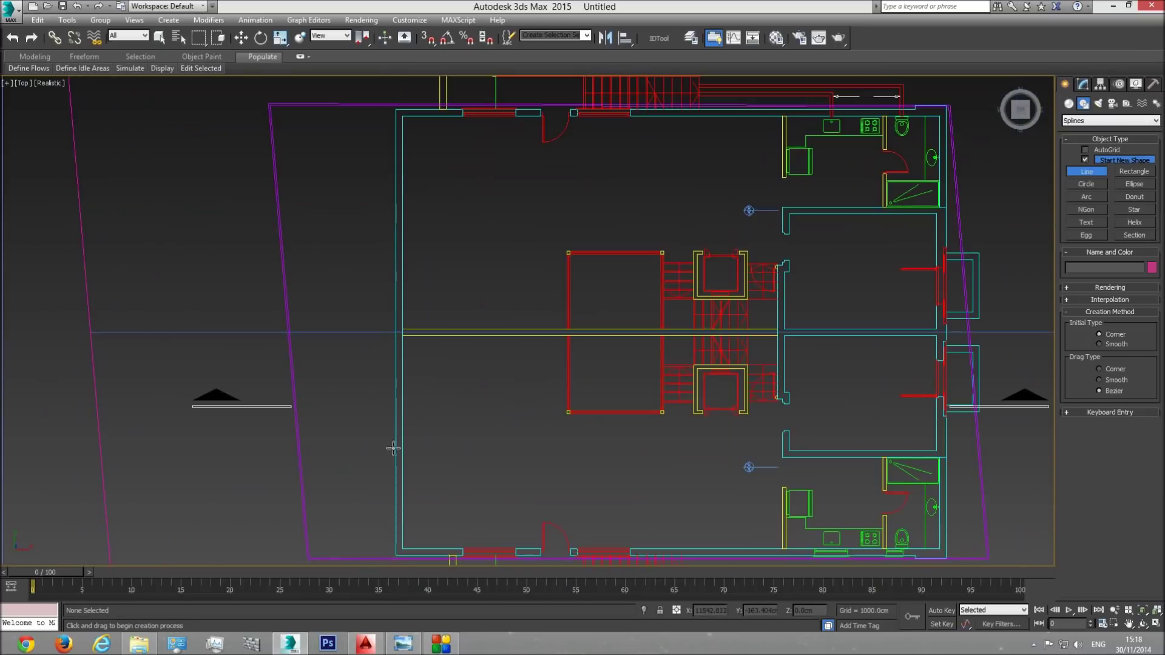
pyautogui.rightClick(427, 42)
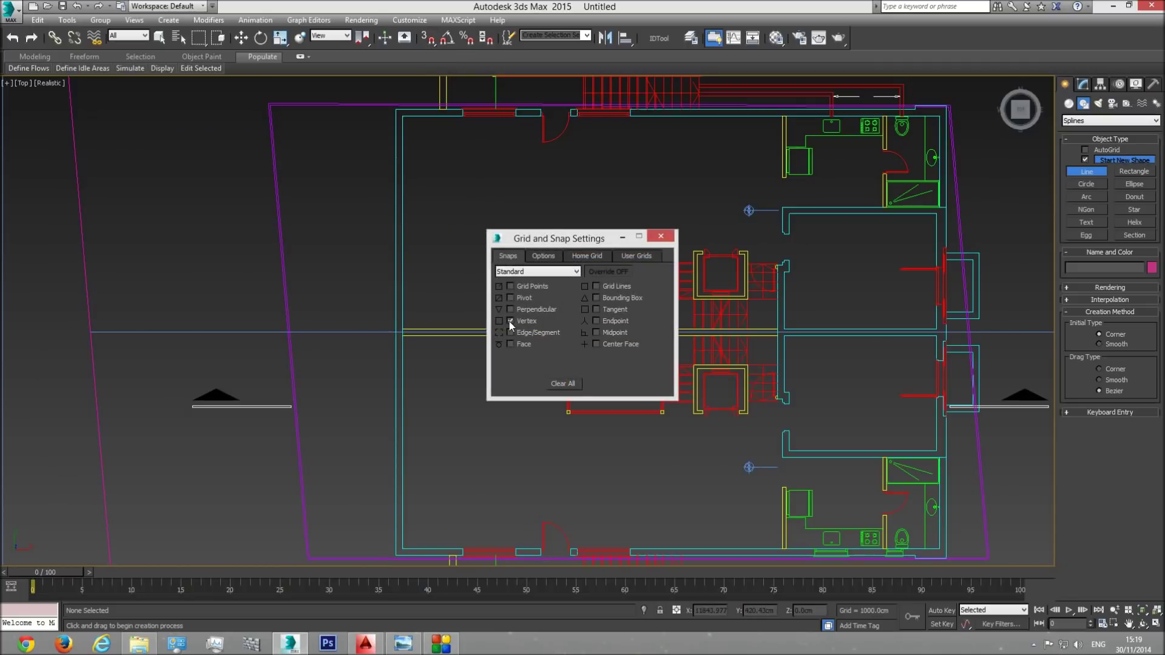
pyautogui.click(544, 256)
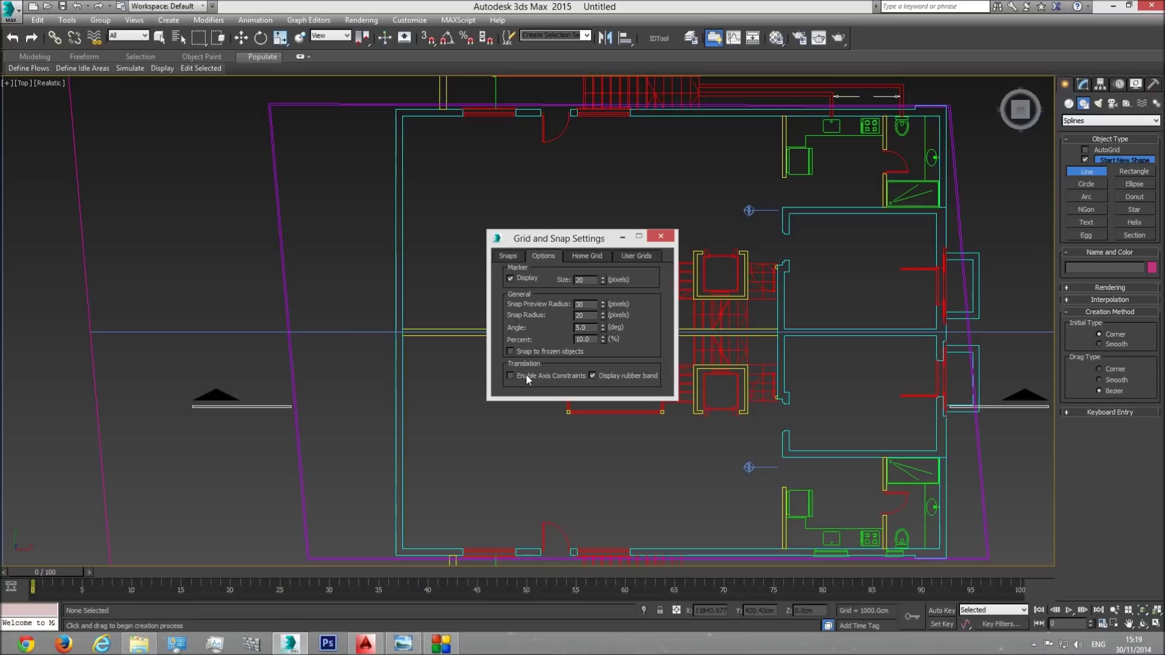
pyautogui.click(659, 237)
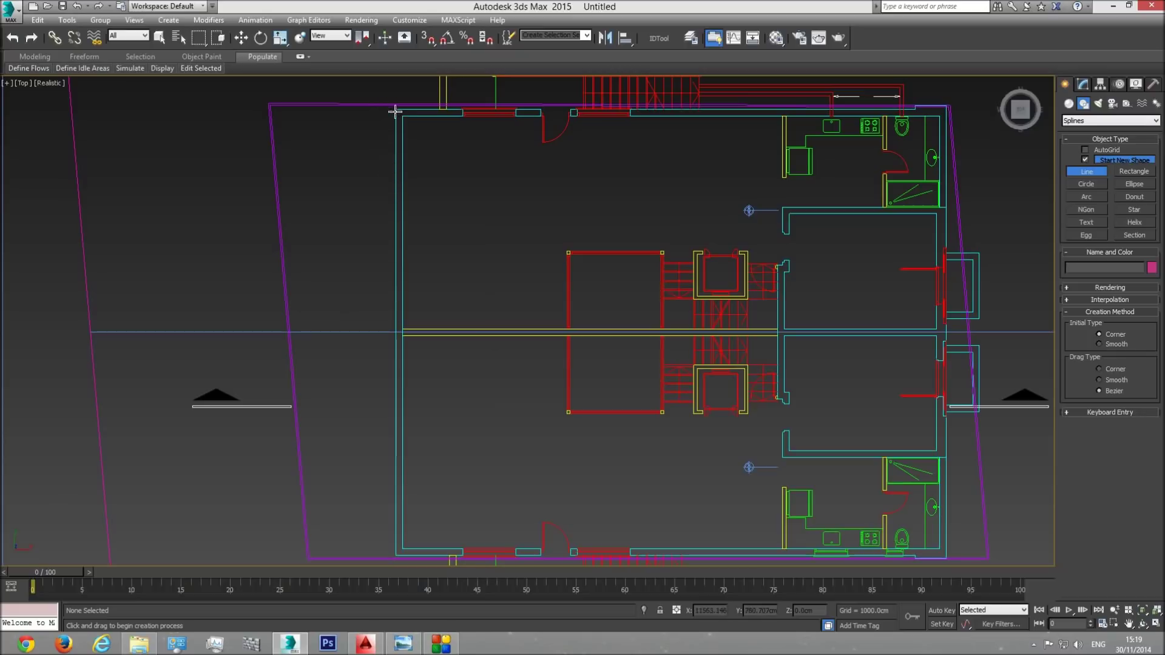
pyautogui.click(428, 37)
# Start the outline at the plan's upper-left outer wall corner and continue it down to the lower-left outer corner
pyautogui.click(394, 110)
pyautogui.moveTo(362, 455); pyautogui.dragTo(351, 330, button='middle')
pyautogui.scroll(5, 361, 372)
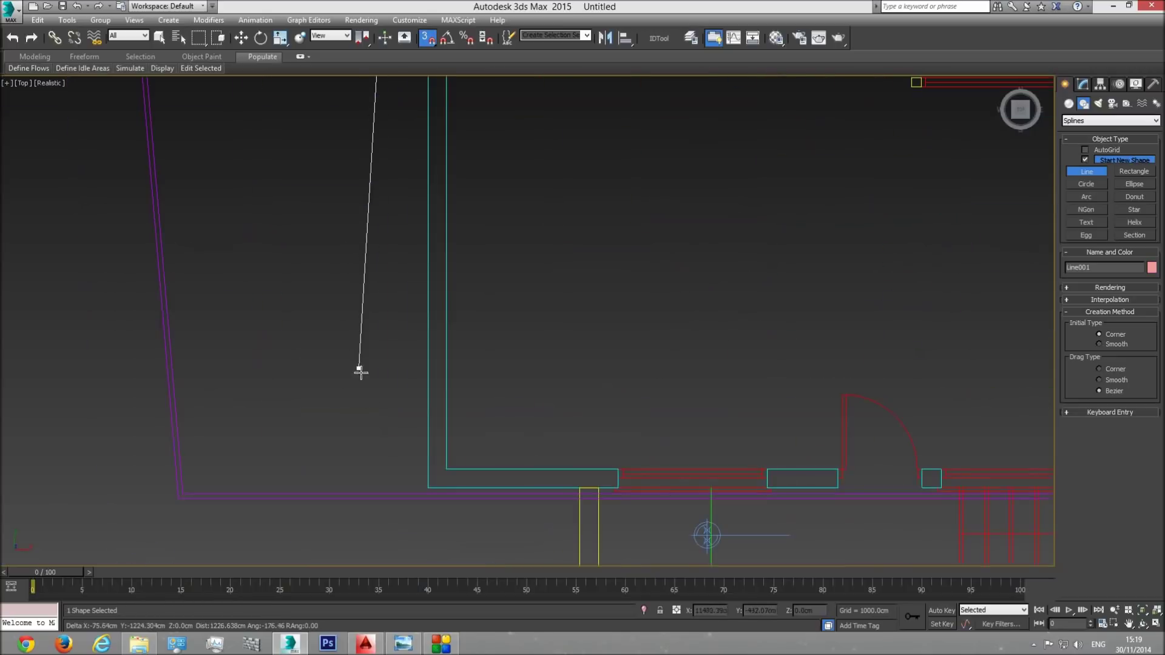
pyautogui.click(420, 483)
pyautogui.moveTo(573, 465); pyautogui.dragTo(463, 399, button='middle')
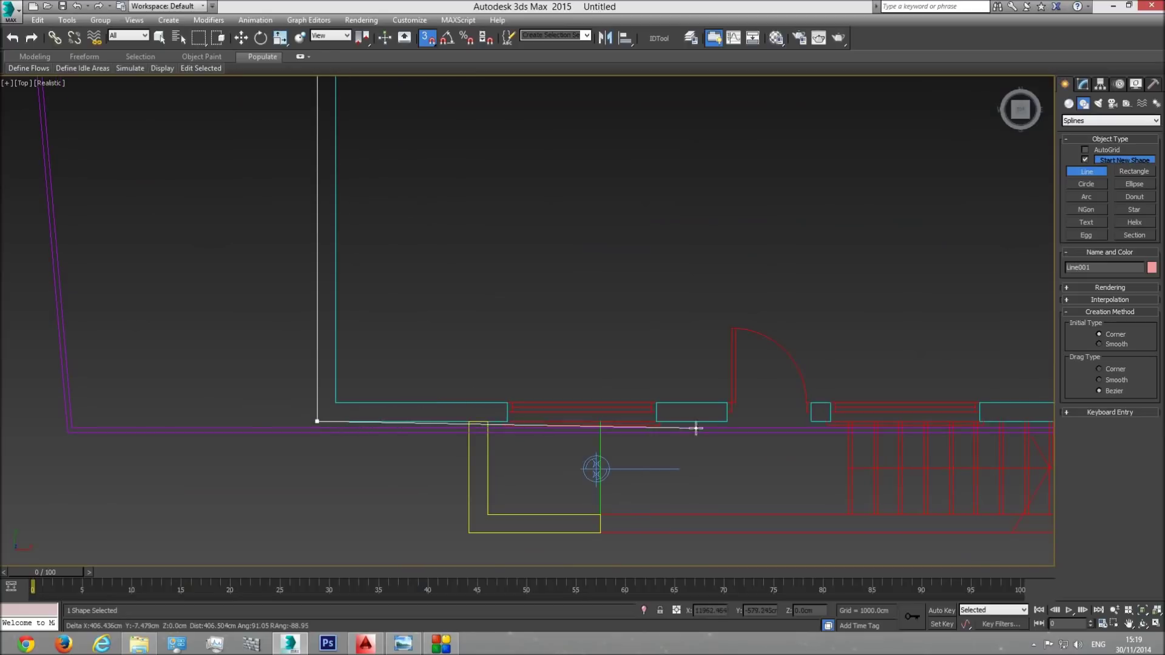
# Continue the outline along the lower outer wall with points at both edges of the first window and at the door's near side
pyautogui.moveTo(882, 402); pyautogui.dragTo(770, 408, button='middle')
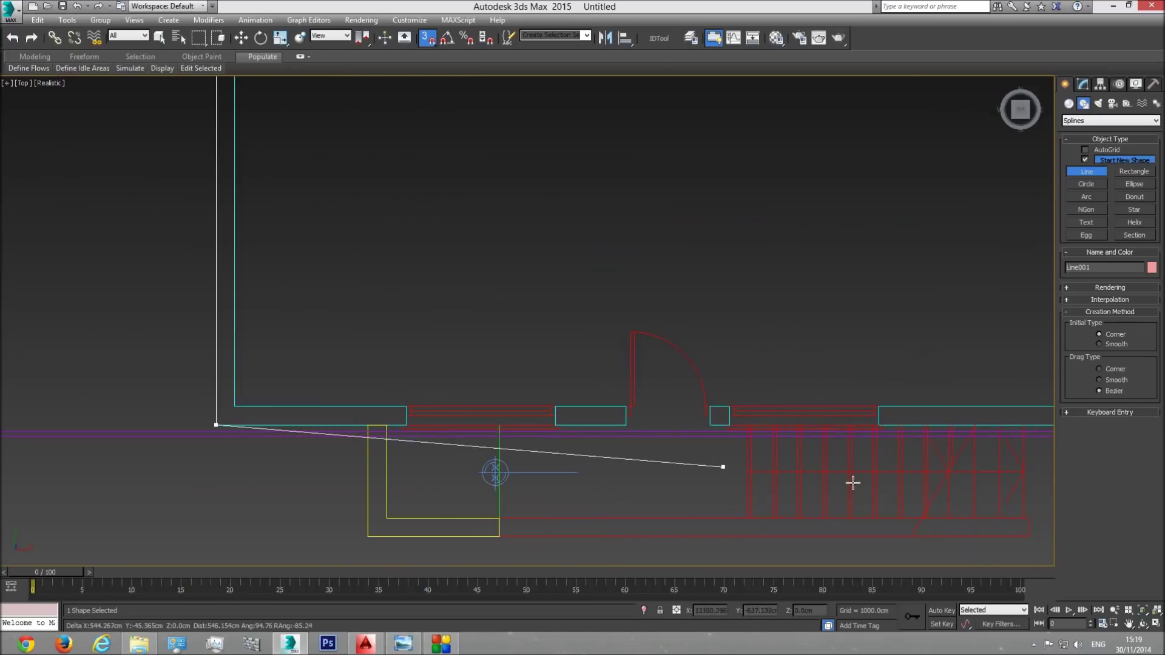
pyautogui.scroll(3, 434, 408)
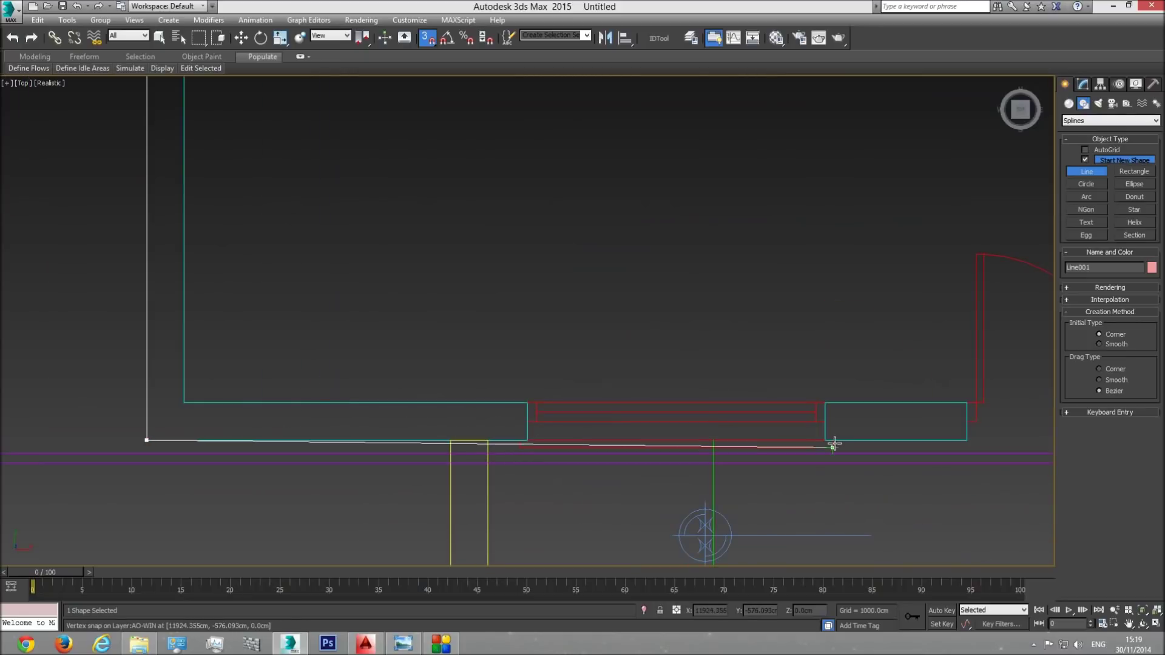
pyautogui.click(527, 440)
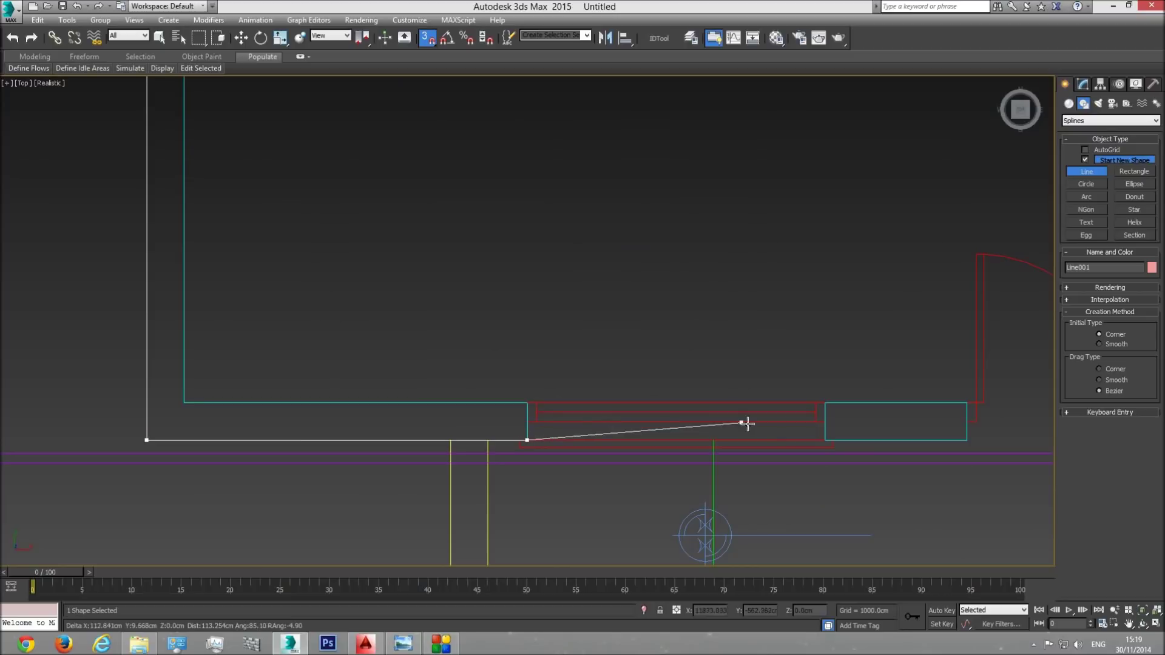
pyautogui.click(824, 438)
pyautogui.click(967, 441)
# Extend the lower wall outline past the door with points at both corners of the small pier and the second window's far edge
pyautogui.moveTo(874, 419); pyautogui.dragTo(504, 415, button='middle')
pyautogui.scroll(-2, 504, 415)
pyautogui.click(686, 430)
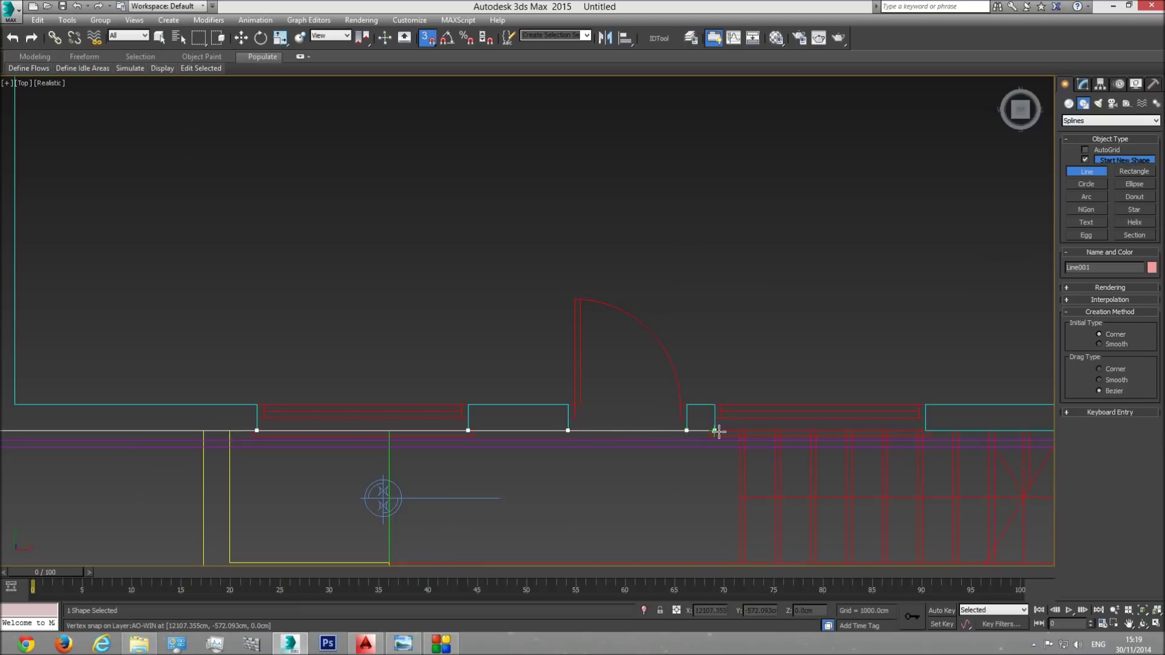
pyautogui.click(715, 430)
pyautogui.click(925, 430)
# Add outline points on the lower outer wall at both edges of the kitchen window and both edges of the bathroom window
pyautogui.moveTo(997, 412); pyautogui.dragTo(581, 408, button='middle')
pyautogui.scroll(-2, 581, 408)
pyautogui.scroll(2, 676, 424)
pyautogui.scroll(2, 637, 408)
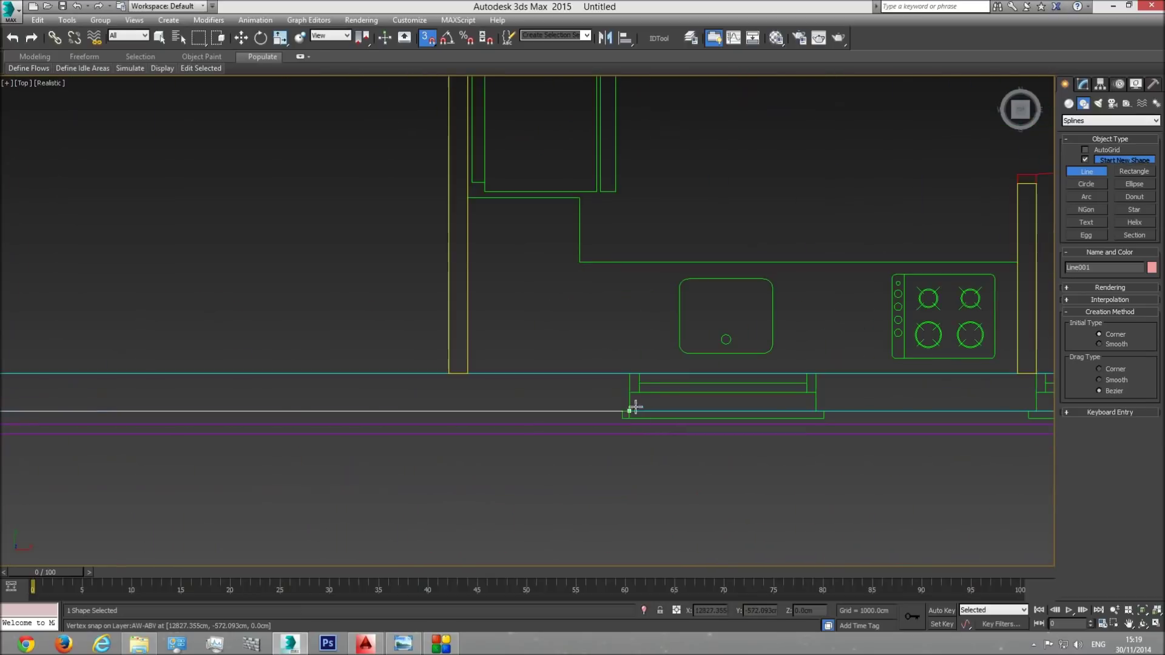
pyautogui.click(633, 410)
pyautogui.click(815, 412)
pyautogui.moveTo(907, 408); pyautogui.dragTo(671, 406, button='middle')
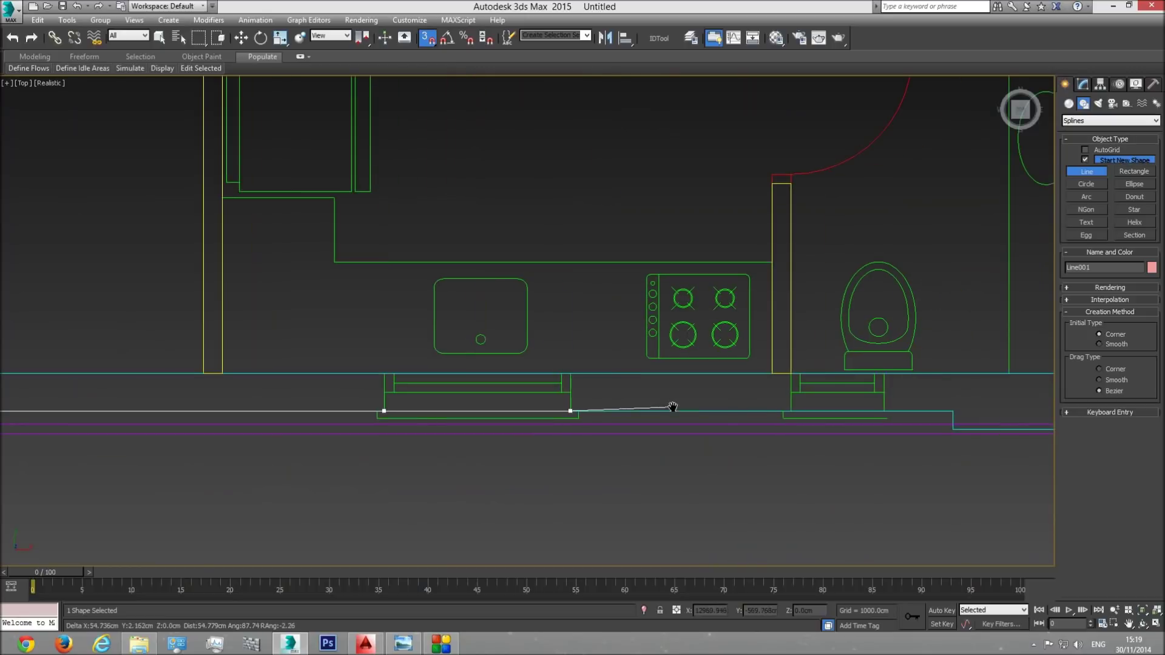
pyautogui.click(791, 411)
pyautogui.click(884, 412)
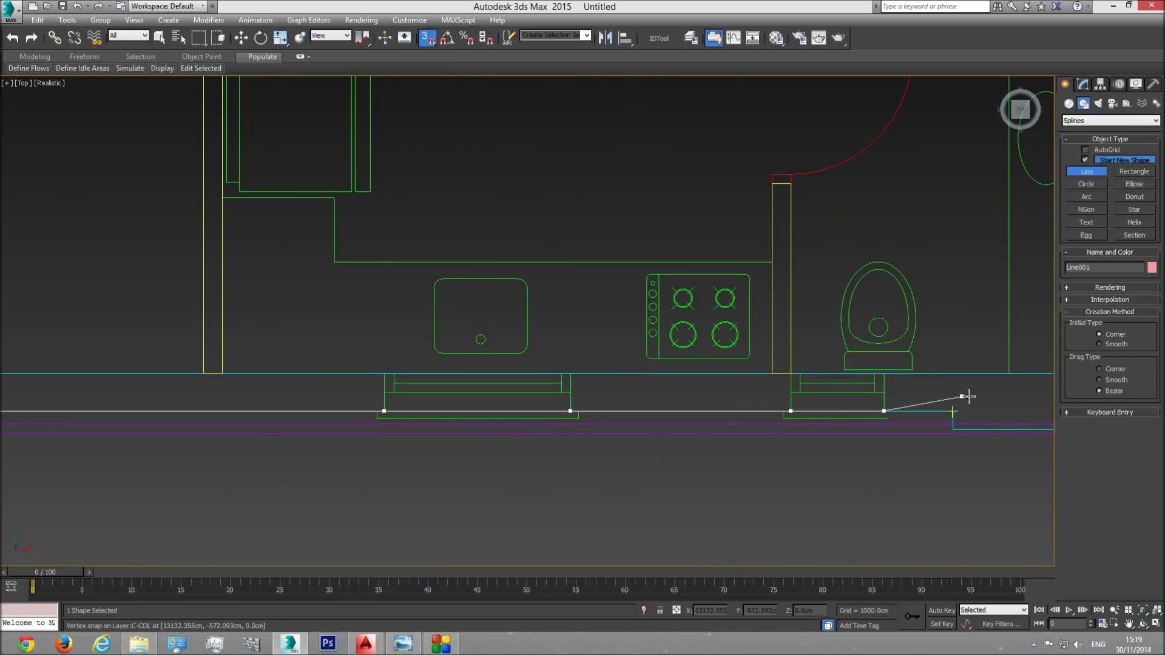
# Trace the small outward jog past the bathroom window and continue to the plan's lower-right outer corner
pyautogui.moveTo(968, 396); pyautogui.dragTo(761, 402, button='middle')
pyautogui.click(743, 417)
pyautogui.click(742, 435)
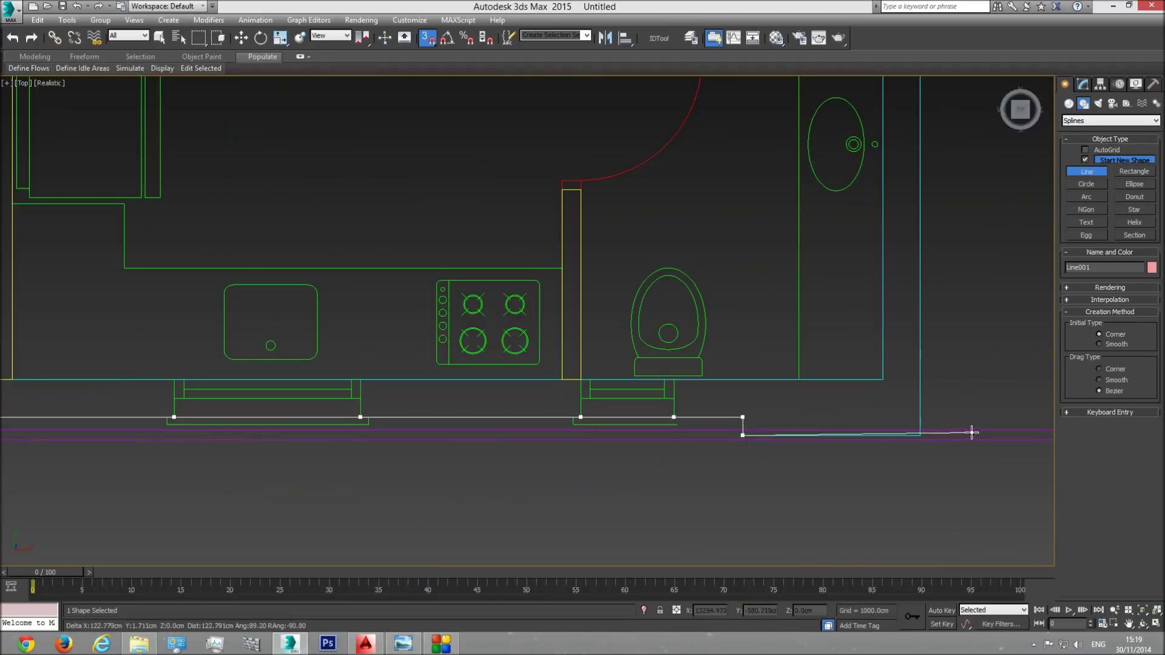
pyautogui.click(922, 435)
# Try to extend the outline up the right wall to the rounded frame end of the lower balcony door without closing the spline
pyautogui.moveTo(952, 257); pyautogui.dragTo(891, 468, button='middle')
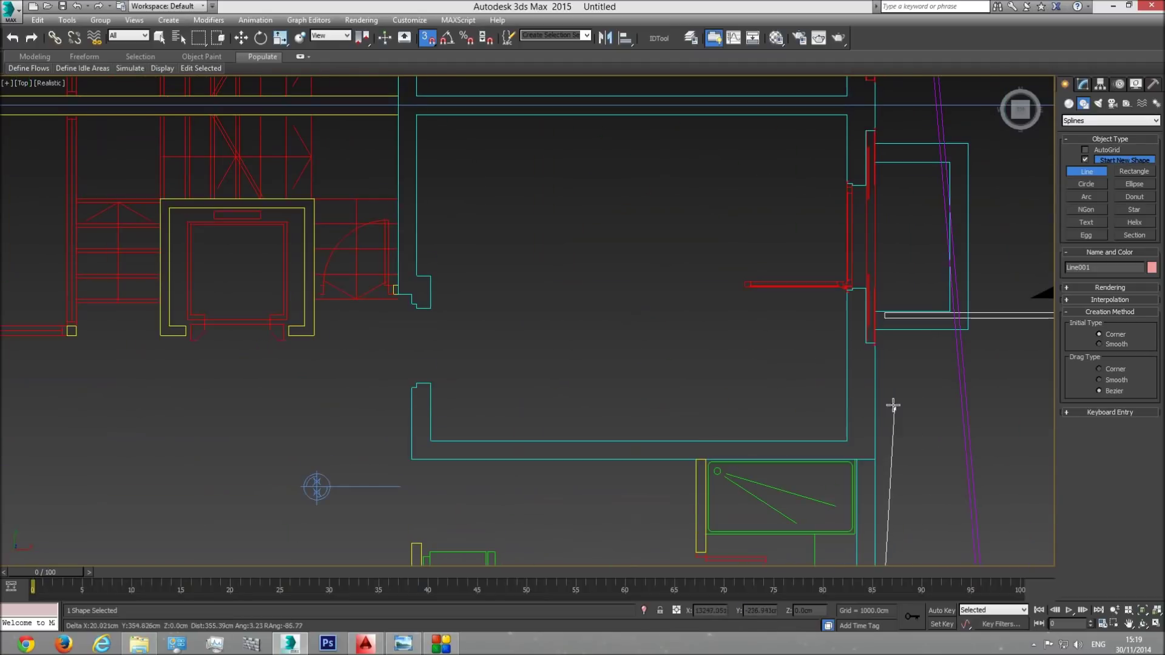
pyautogui.scroll(5, 884, 363)
pyautogui.moveTo(892, 421); pyautogui.dragTo(843, 377, button='middle')
pyautogui.scroll(-5, 822, 401)
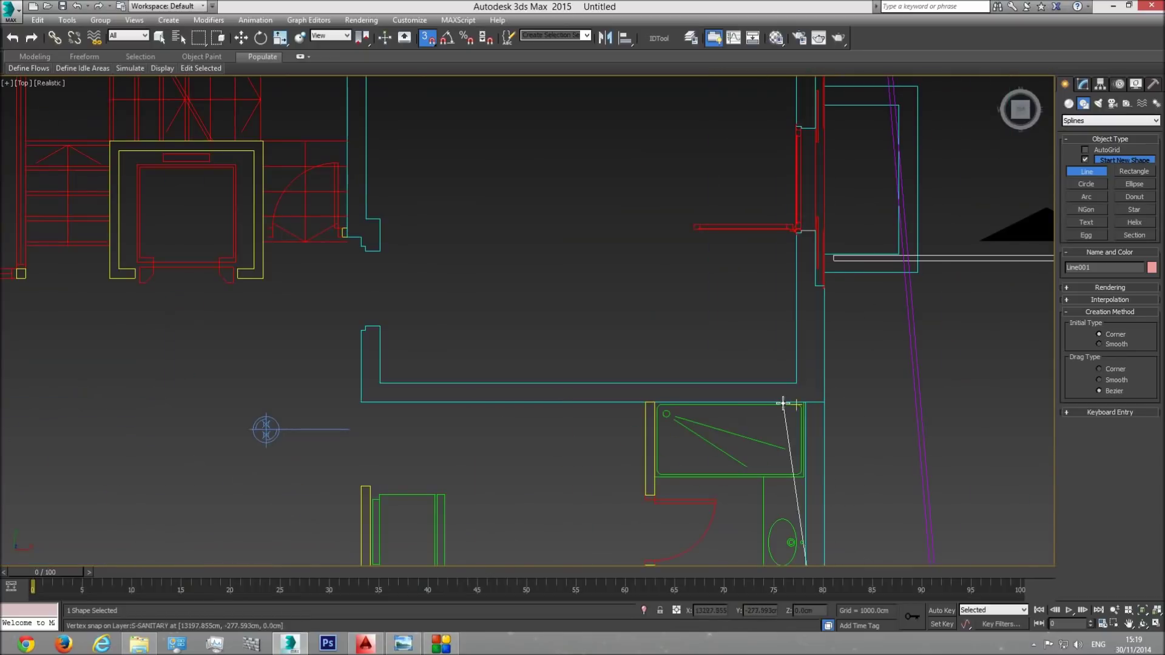
pyautogui.click(821, 400)
pyautogui.rightClick(844, 354)
pyautogui.scroll(6, 844, 353)
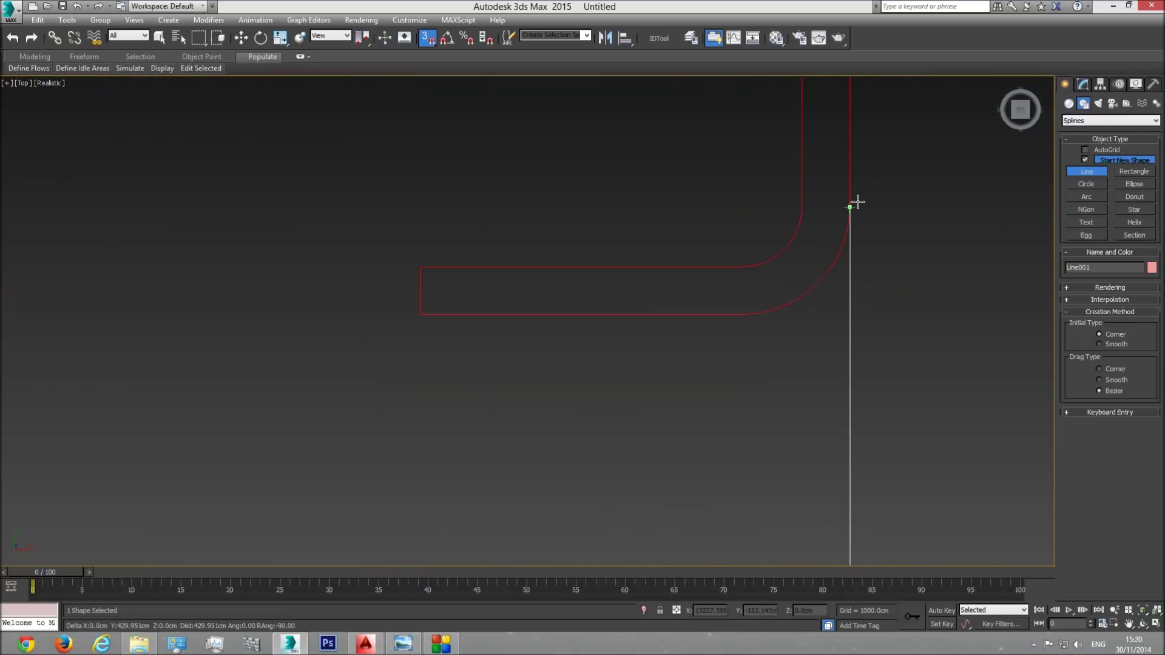
pyautogui.click(851, 207)
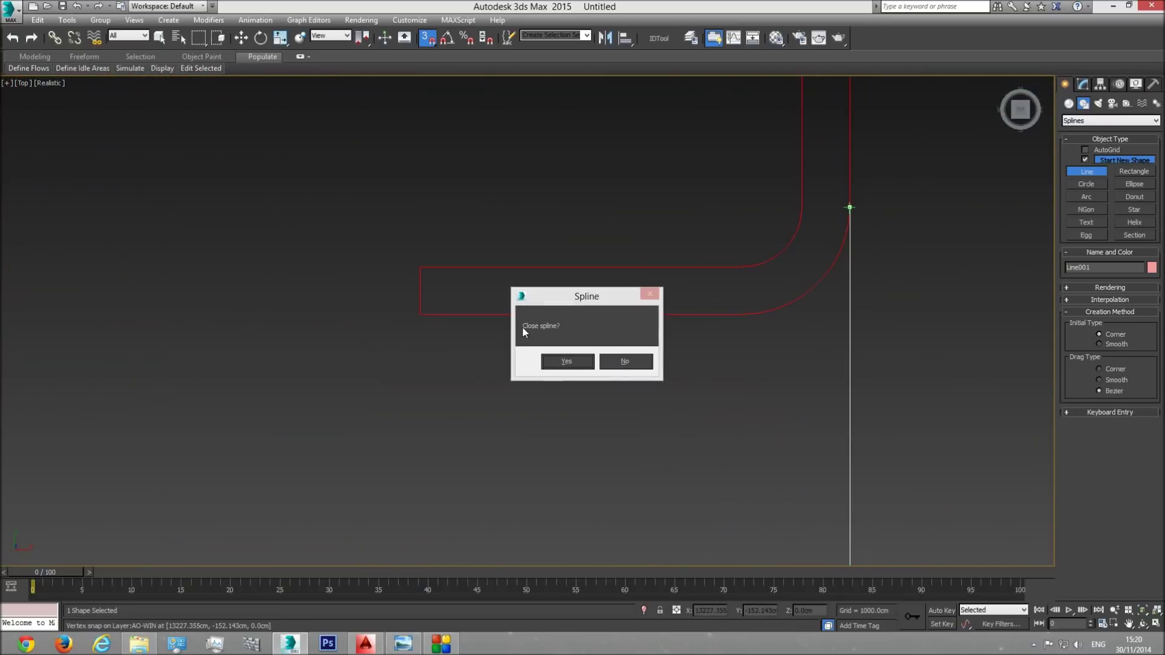
pyautogui.click(625, 362)
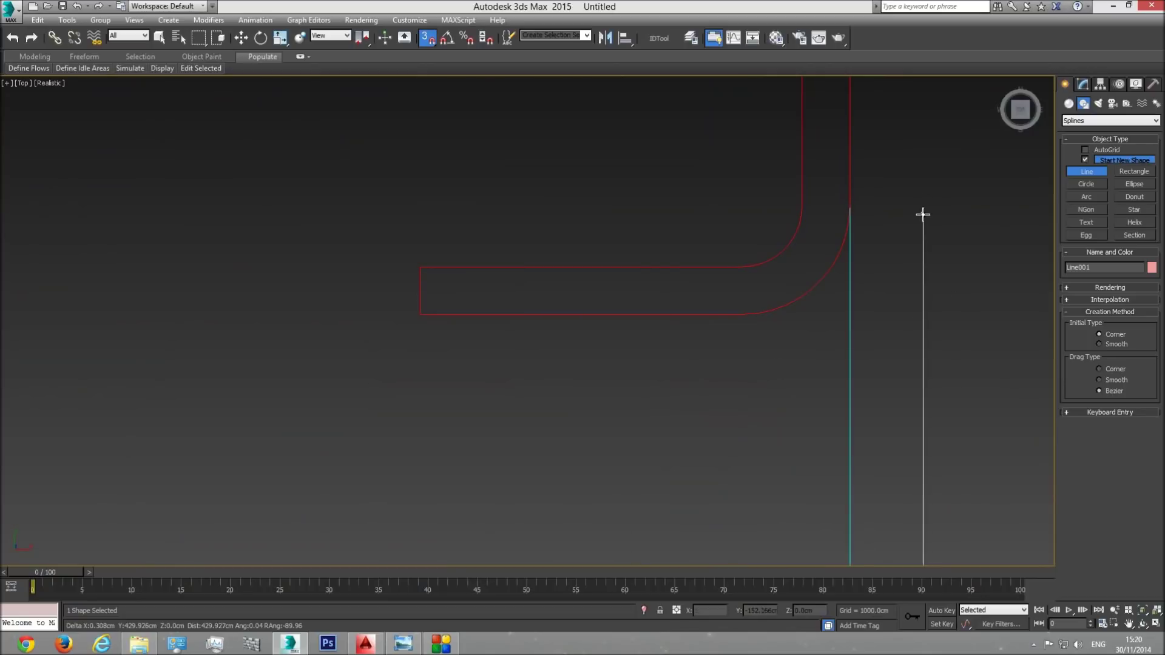
# Check the outline back at the lower-right corner and retry the point on the rounded frame end, keeping the spline open
pyautogui.scroll(3, 904, 339)
pyautogui.scroll(-4, 962, 457)
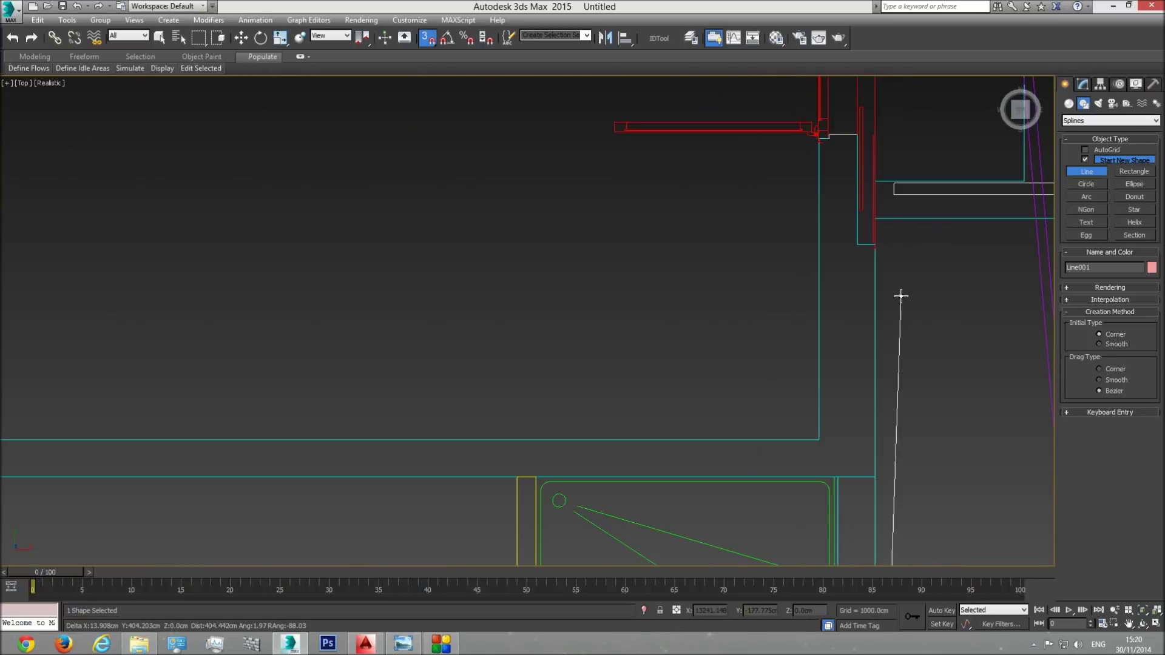
pyautogui.scroll(-2, 869, 287)
pyautogui.moveTo(851, 253); pyautogui.dragTo(846, 233, button='middle')
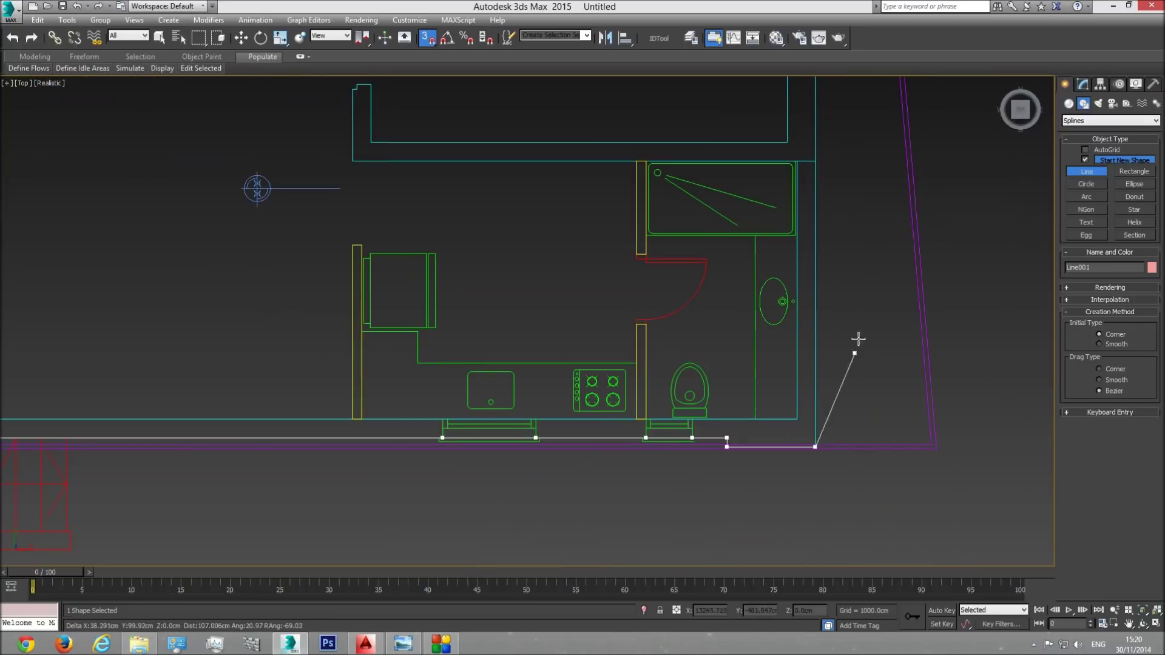
pyautogui.scroll(5, 837, 473)
pyautogui.scroll(4, 798, 320)
pyautogui.scroll(4, 800, 327)
pyautogui.scroll(3, 753, 310)
pyautogui.scroll(3, 762, 306)
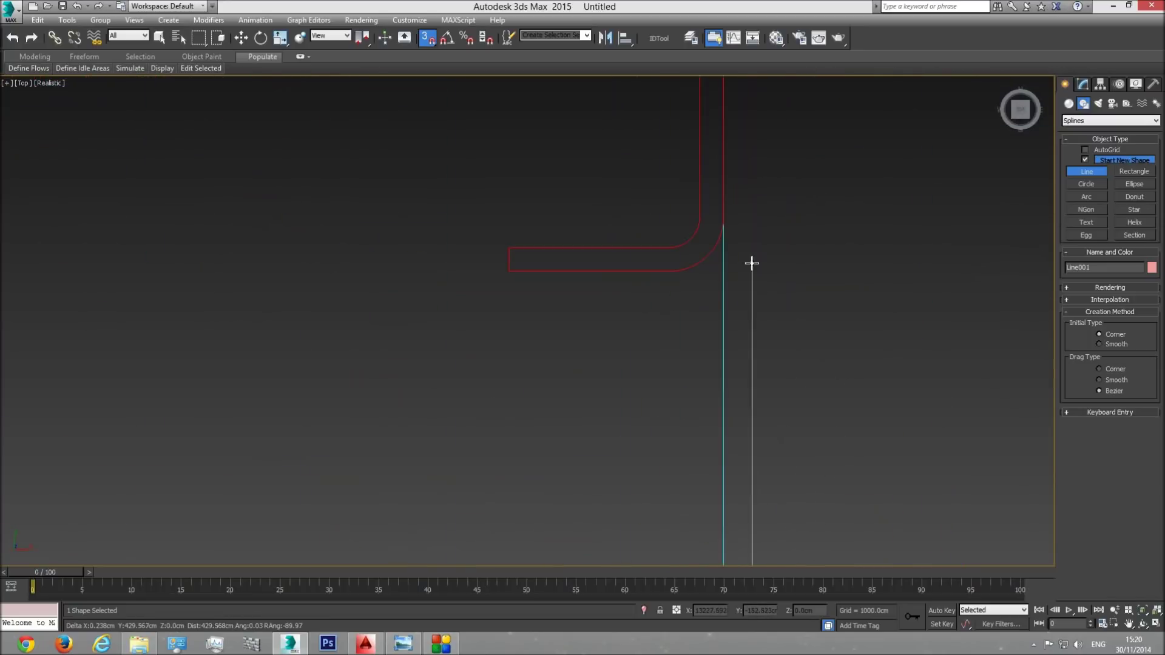
pyautogui.click(731, 220)
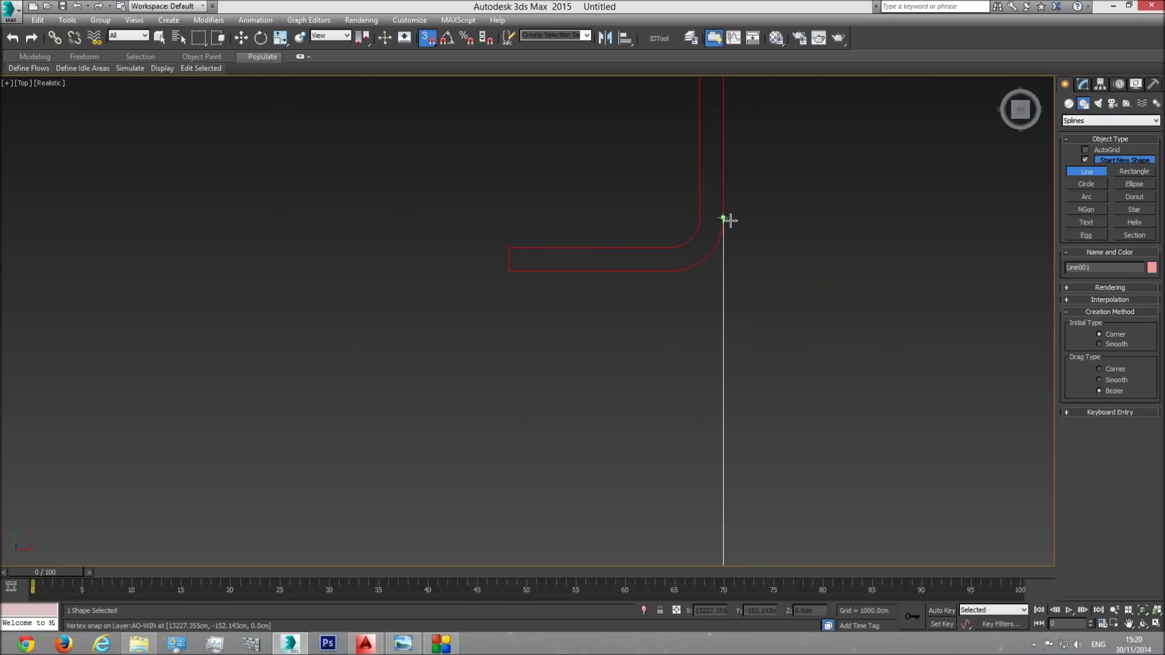
pyautogui.click(641, 358)
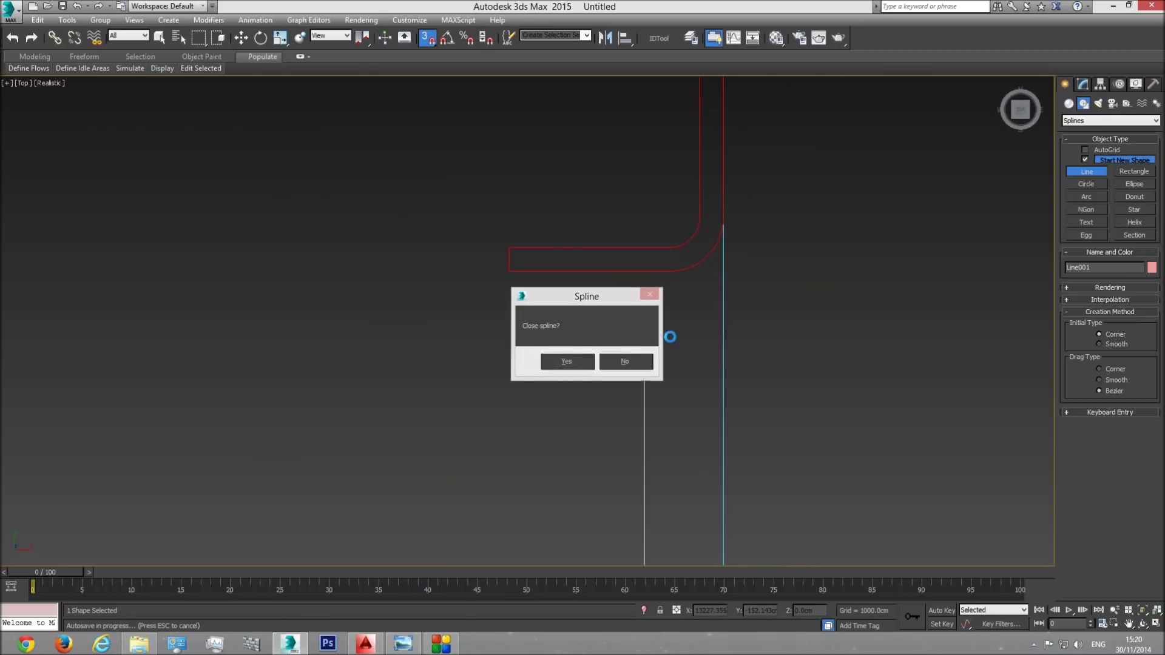
# Add outline points on the right wall at the lower and upper corners of the lower balcony door's opening, keeping the spline open
pyautogui.scroll(-3, 758, 400)
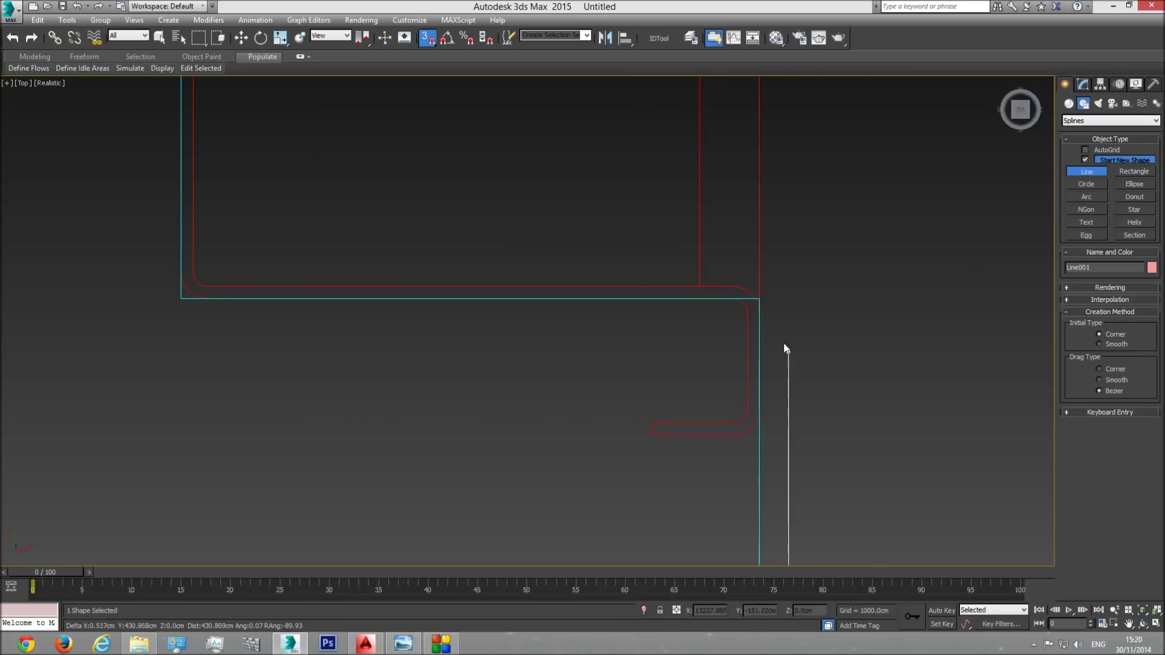
pyautogui.click(767, 300)
pyautogui.scroll(-2, 801, 279)
pyautogui.scroll(-5, 793, 431)
pyautogui.scroll(-4, 795, 213)
pyautogui.moveTo(798, 130); pyautogui.dragTo(815, 335, button='middle')
pyautogui.scroll(-4, 819, 237)
pyautogui.moveTo(819, 189); pyautogui.dragTo(836, 474, button='middle')
pyautogui.moveTo(837, 258); pyautogui.dragTo(821, 337, button='middle')
pyautogui.scroll(5, 806, 336)
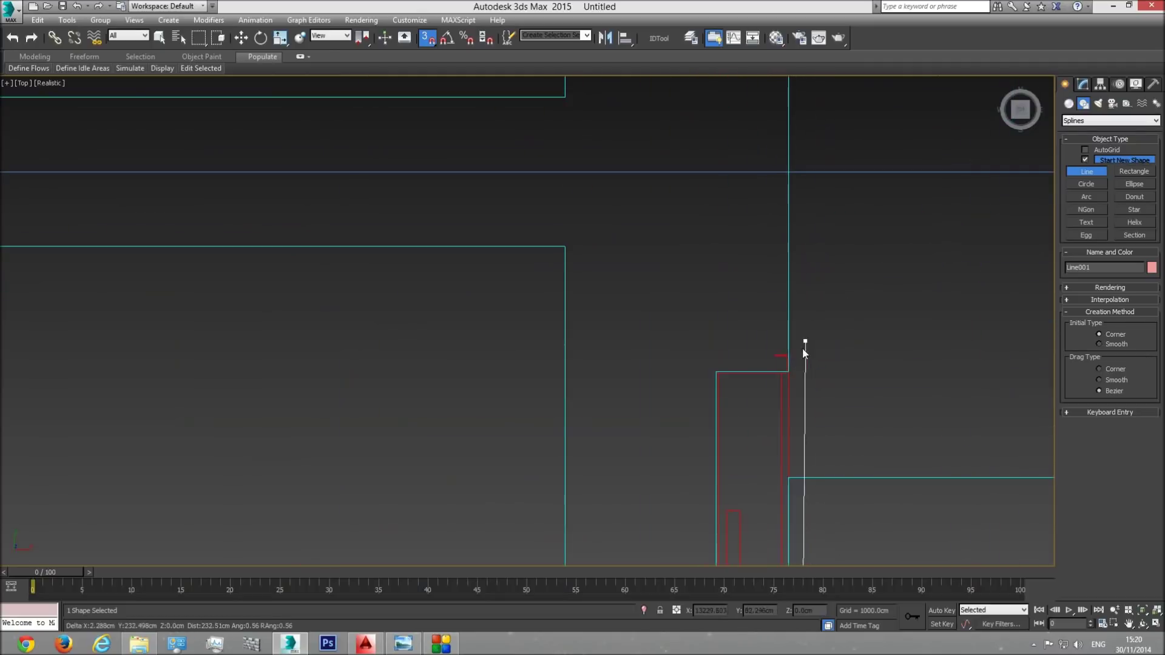
pyautogui.click(764, 388)
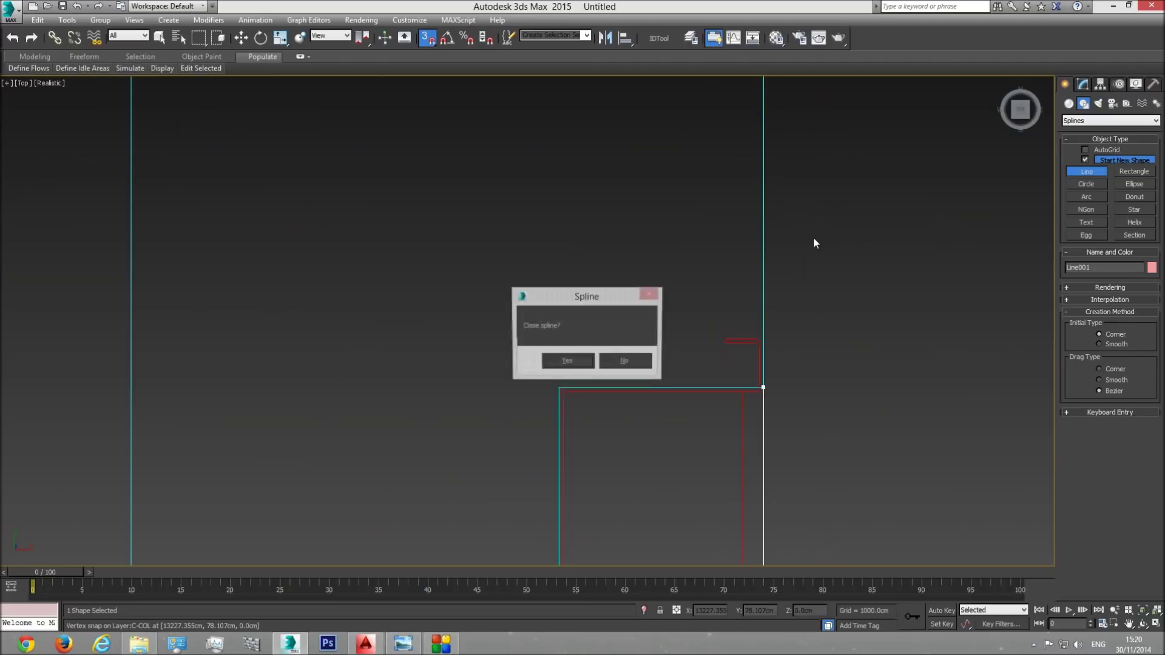
pyautogui.click(631, 364)
# Add outline points at the lower and upper corners of the upper balcony door's opening, keeping the spline open
pyautogui.scroll(-4, 823, 394)
pyautogui.moveTo(835, 226); pyautogui.dragTo(832, 405, button='middle')
pyautogui.scroll(-2, 831, 405)
pyautogui.scroll(6, 823, 293)
pyautogui.click(785, 294)
pyautogui.moveTo(813, 122); pyautogui.dragTo(809, 435, button='middle')
pyautogui.scroll(-4, 809, 435)
pyautogui.moveTo(862, 218); pyautogui.dragTo(840, 459, button='middle')
pyautogui.scroll(6, 789, 246)
pyautogui.moveTo(769, 267); pyautogui.dragTo(700, 266, button='middle')
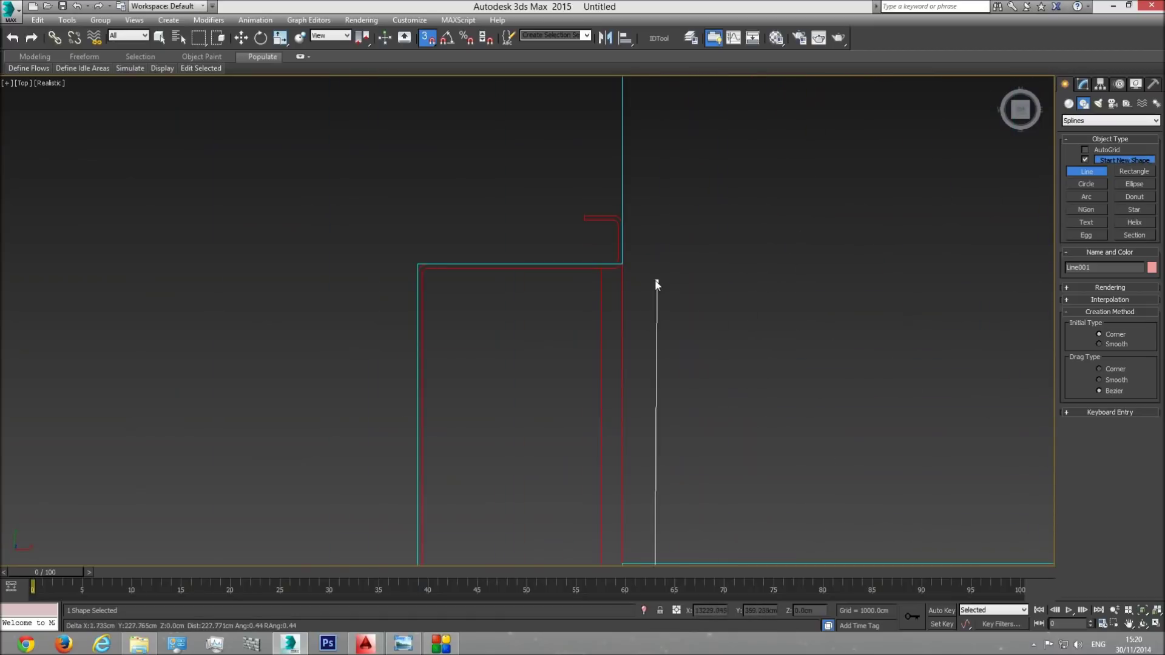
pyautogui.click(632, 264)
pyautogui.click(625, 362)
# Continue the outline to the plan's upper-right outer corner and around the small jog in the upper wall
pyautogui.moveTo(666, 187); pyautogui.dragTo(702, 391, button='middle')
pyautogui.scroll(5, 727, 209)
pyautogui.scroll(-4, 735, 273)
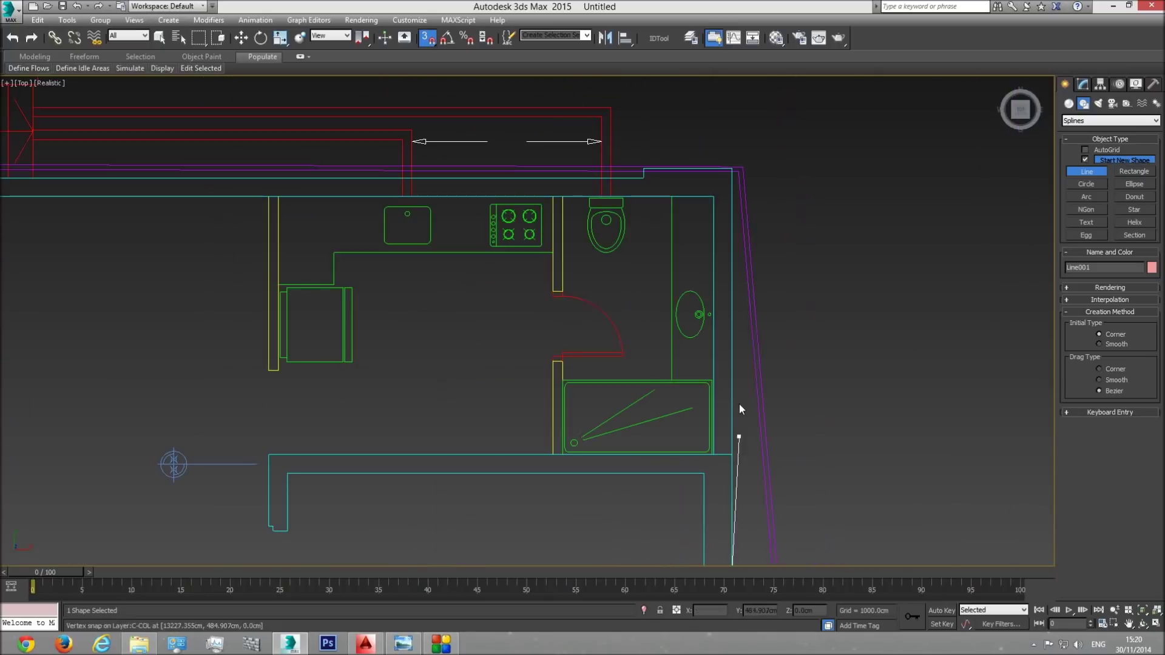
pyautogui.click(732, 168)
pyautogui.scroll(3, 649, 178)
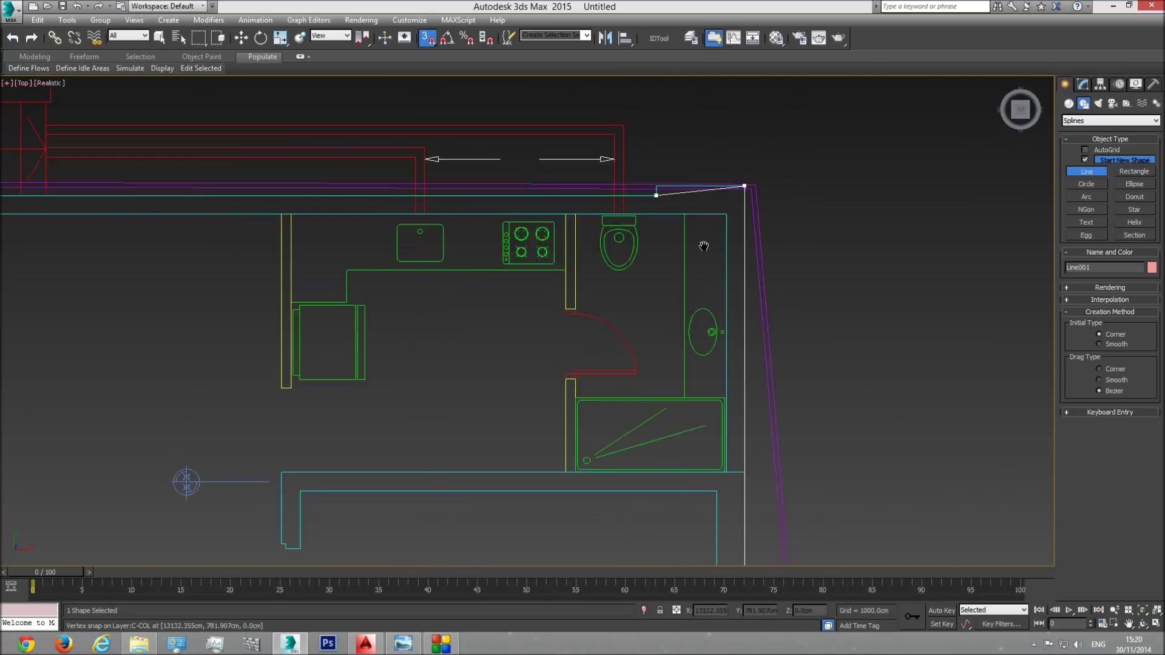
pyautogui.click(730, 285)
# Trace the upper outer wall to both edges of the window by the stairs and the far corner of the small pier
pyautogui.moveTo(416, 331); pyautogui.dragTo(745, 330, button='middle')
pyautogui.scroll(3, 544, 311)
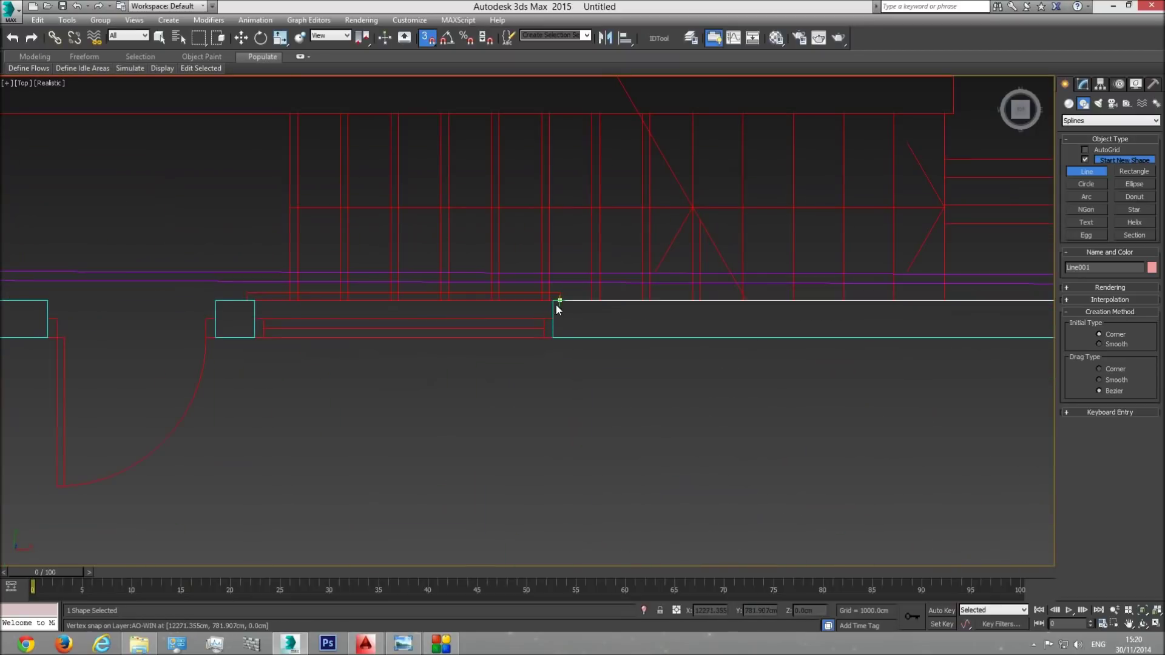
pyautogui.click(553, 302)
pyautogui.click(255, 302)
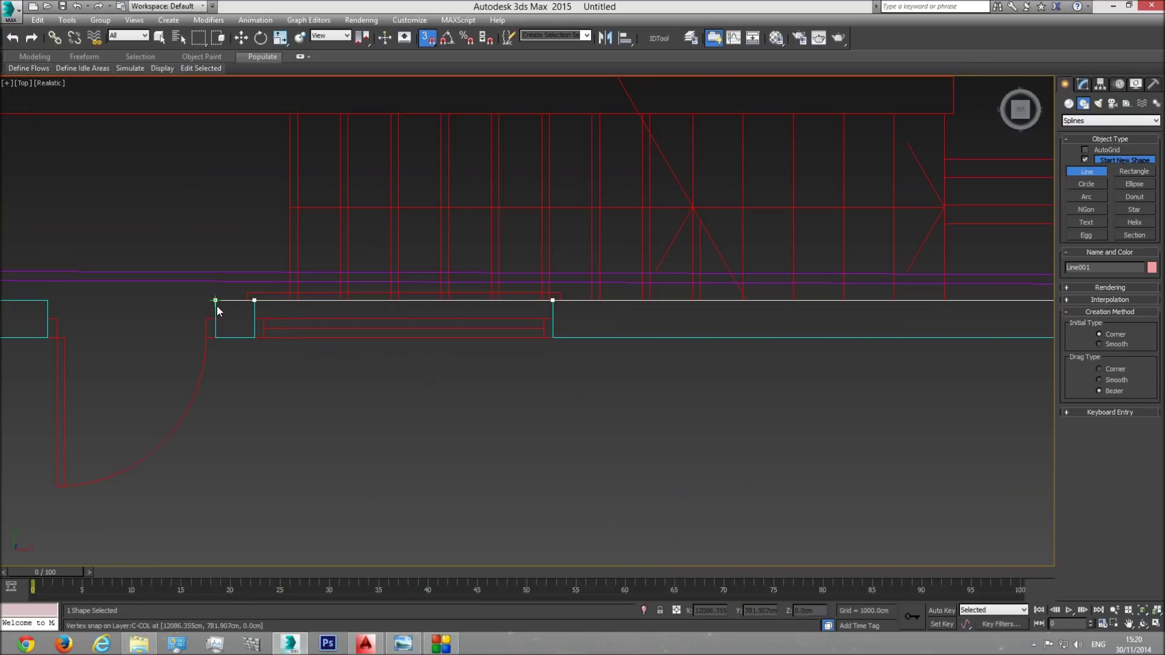
pyautogui.click(216, 303)
# Extend the upper wall outline past the door with points at both ends of the wall piece and the last window's far edge
pyautogui.moveTo(162, 307); pyautogui.dragTo(463, 325, button='middle')
pyautogui.click(349, 319)
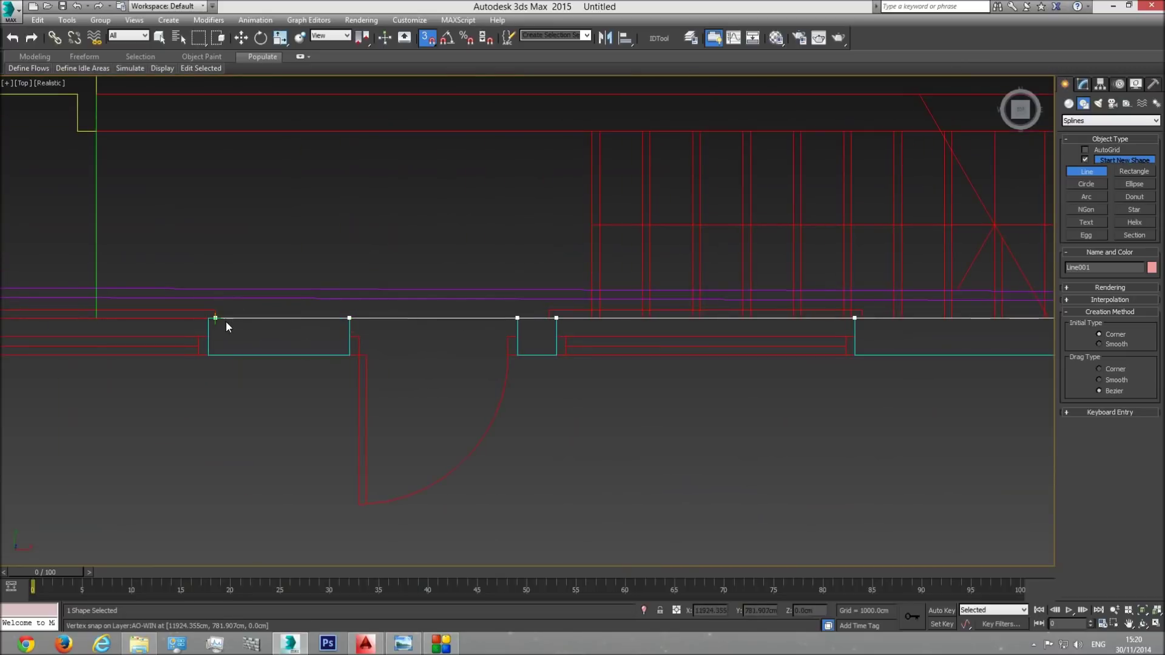
pyautogui.click(208, 320)
pyautogui.moveTo(48, 347); pyautogui.dragTo(450, 345, button='middle')
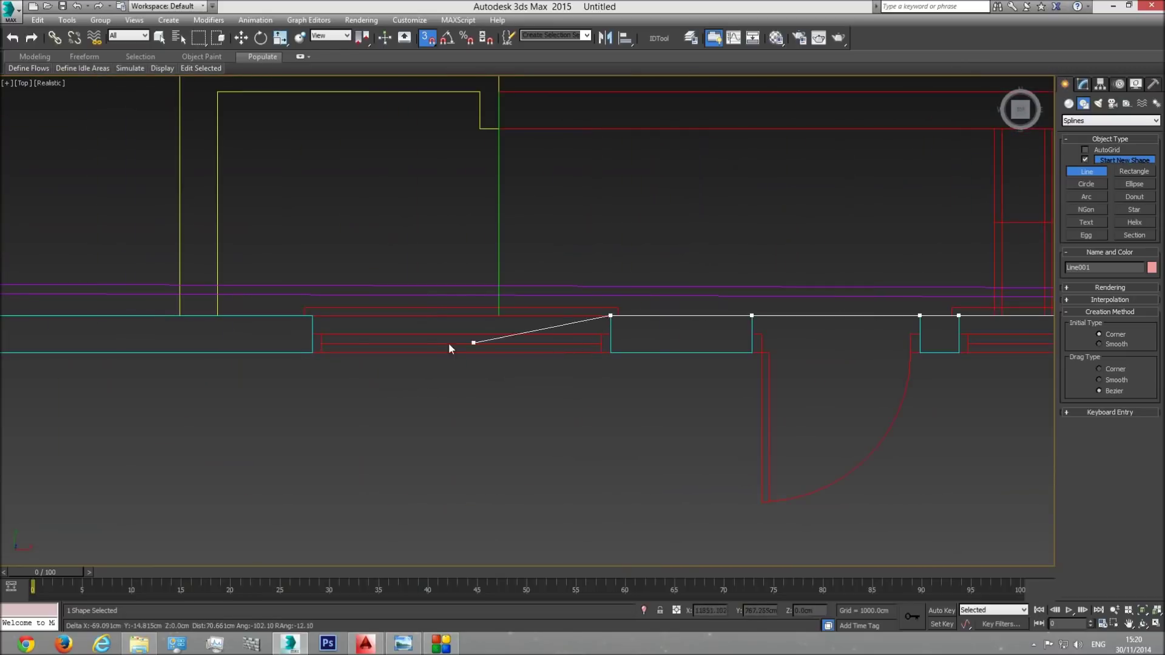
pyautogui.click(313, 318)
# Bring the outline back to its starting point at the upper-left outer corner and close the spline
pyautogui.moveTo(258, 343); pyautogui.dragTo(759, 346, button='middle')
pyautogui.scroll(-2, 759, 346)
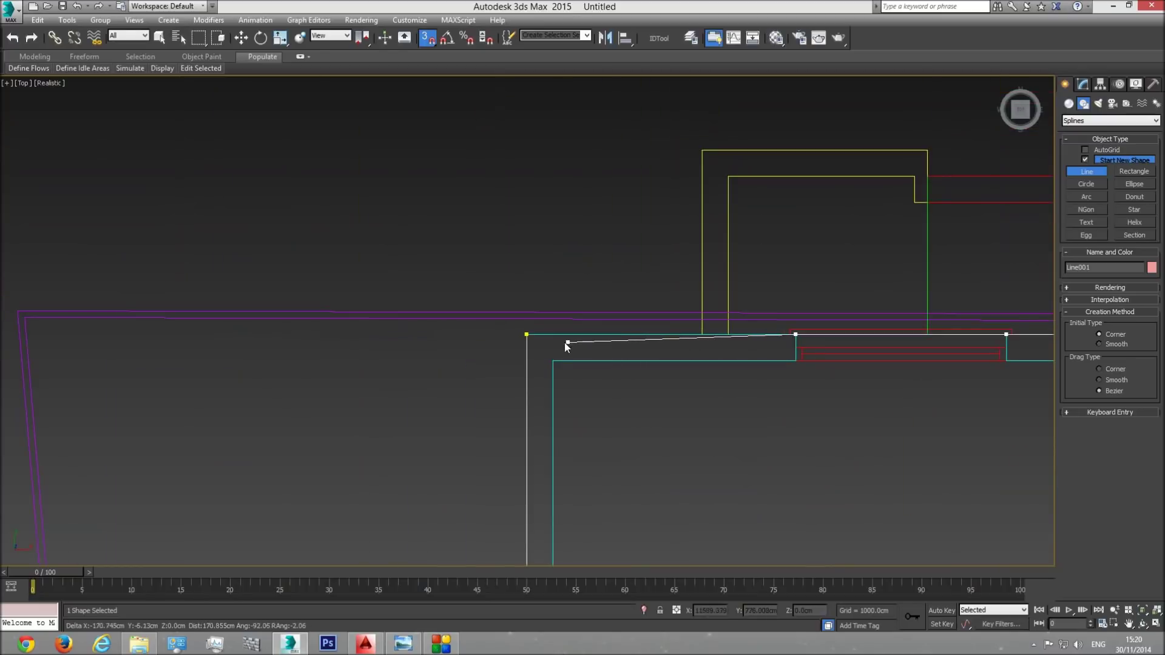
pyautogui.click(527, 335)
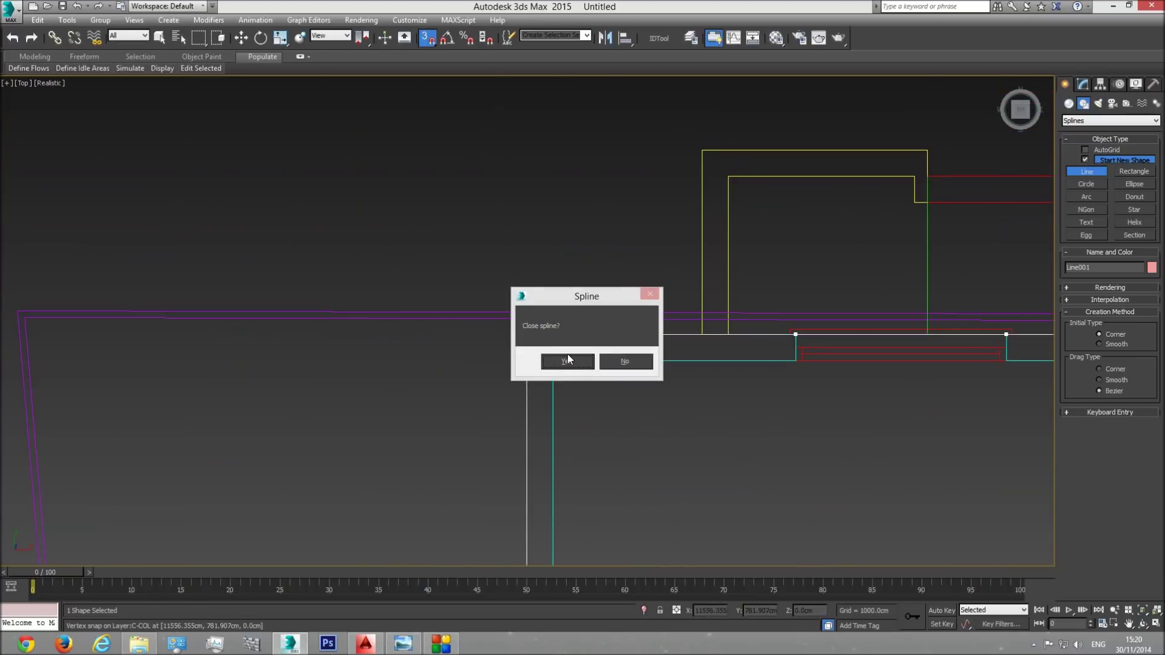
pyautogui.click(568, 361)
# Look over the whole traced floor plan, switch to the Perspective view, and examine the balconies on the right wall
pyautogui.scroll(-1, 422, 353)
pyautogui.scroll(-3, 672, 429)
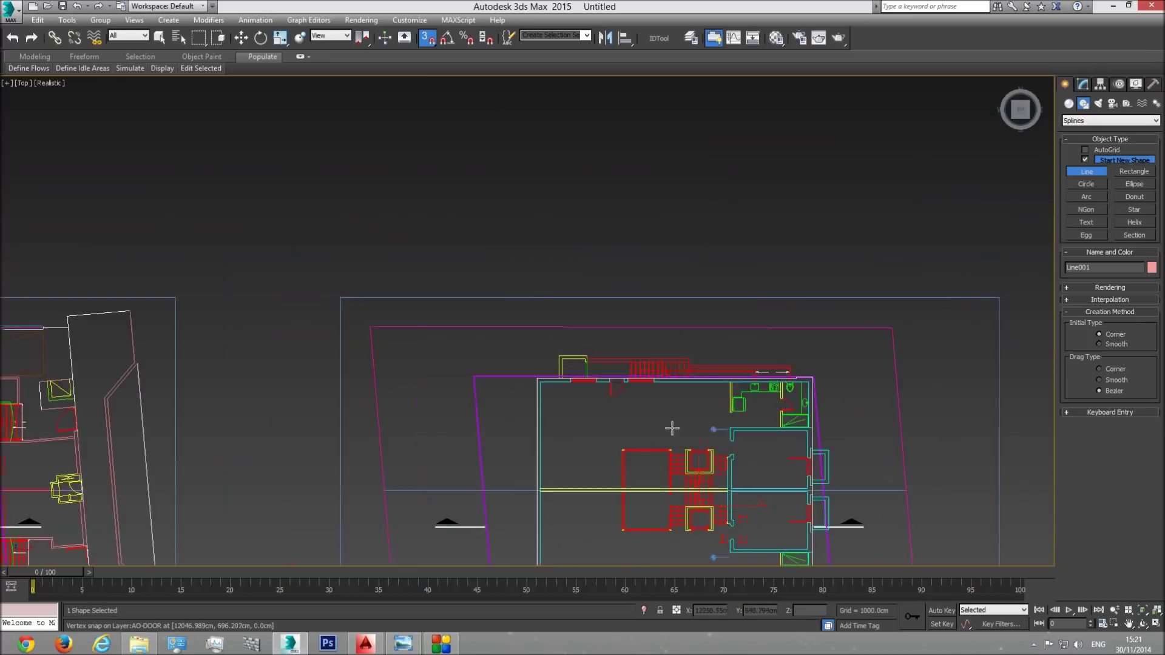
pyautogui.scroll(-1, 672, 428)
pyautogui.press('p')
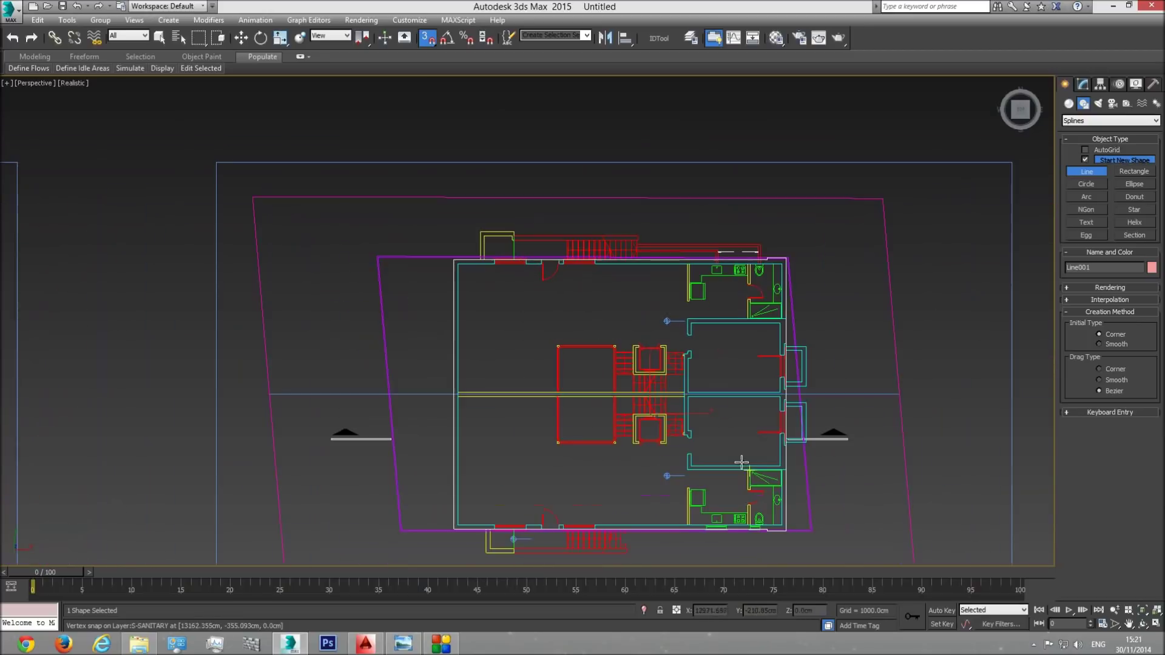
pyautogui.scroll(5, 749, 395)
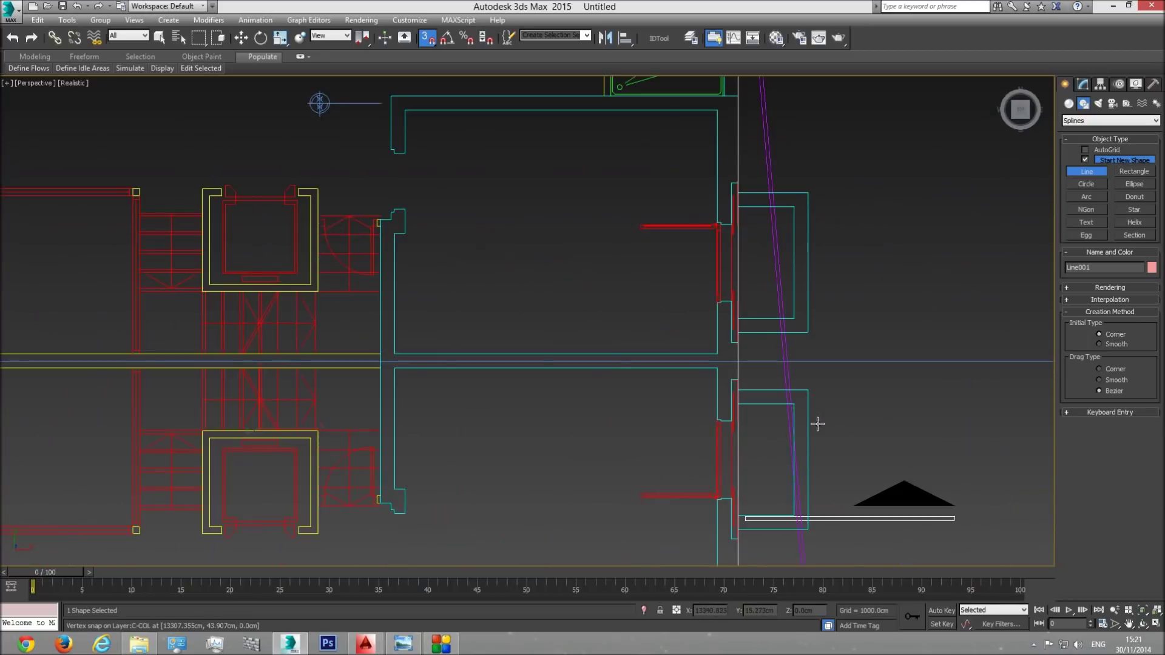
# In the Top view, move the outline's misplaced vertex near the window frame on the right wall along Y to snap onto the cyan wall corner
pyautogui.scroll(-3, 789, 425)
pyautogui.press('t')
pyautogui.scroll(4, 706, 410)
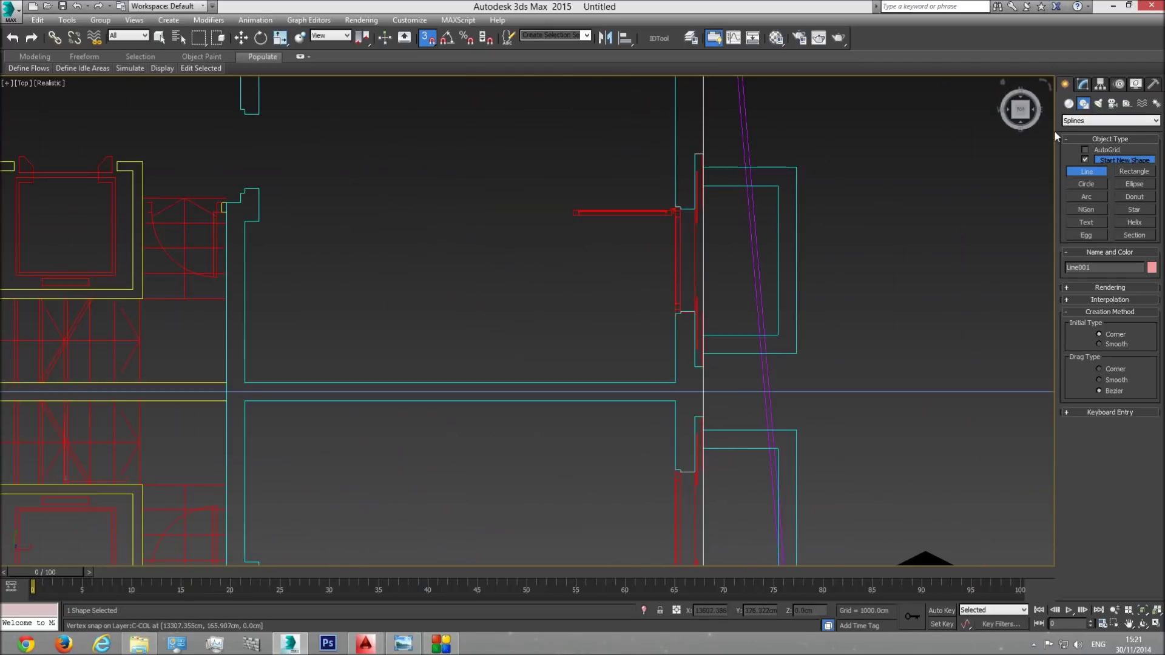
pyautogui.click(1084, 85)
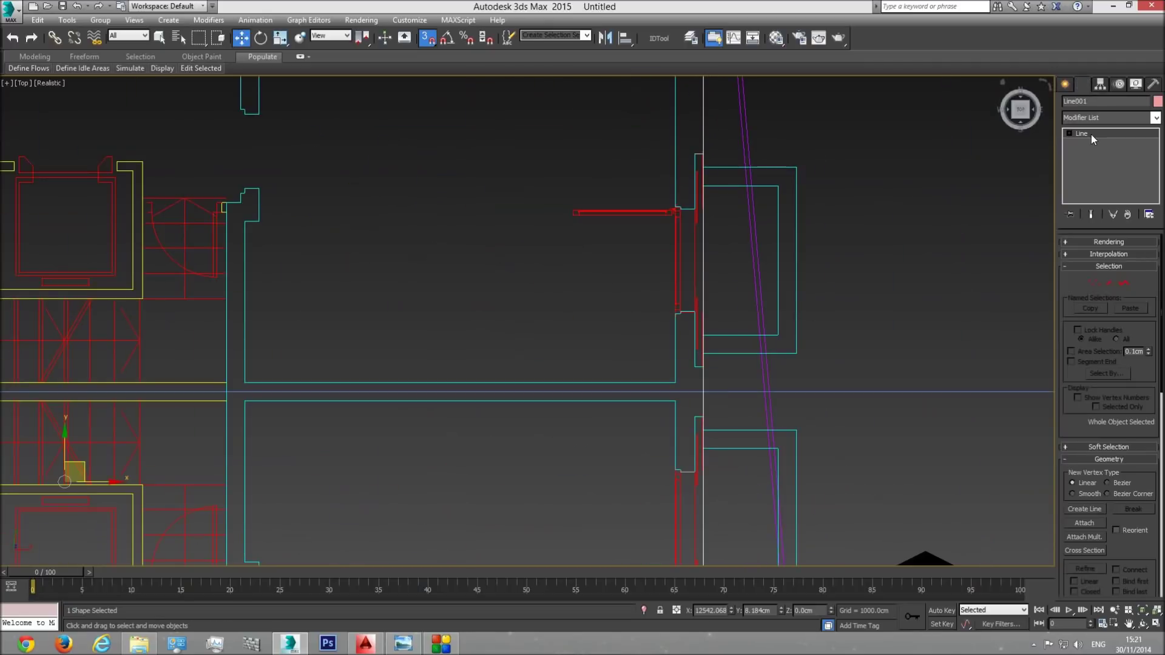
pyautogui.click(1094, 282)
pyautogui.scroll(4, 762, 341)
pyautogui.scroll(6, 658, 236)
pyautogui.scroll(-9, 665, 233)
pyautogui.moveTo(722, 479); pyautogui.dragTo(708, 203, button='middle')
pyautogui.moveTo(720, 531); pyautogui.dragTo(677, 111, button='middle')
pyautogui.scroll(3, 678, 441)
pyautogui.scroll(-1, 622, 278)
pyautogui.scroll(3, 665, 315)
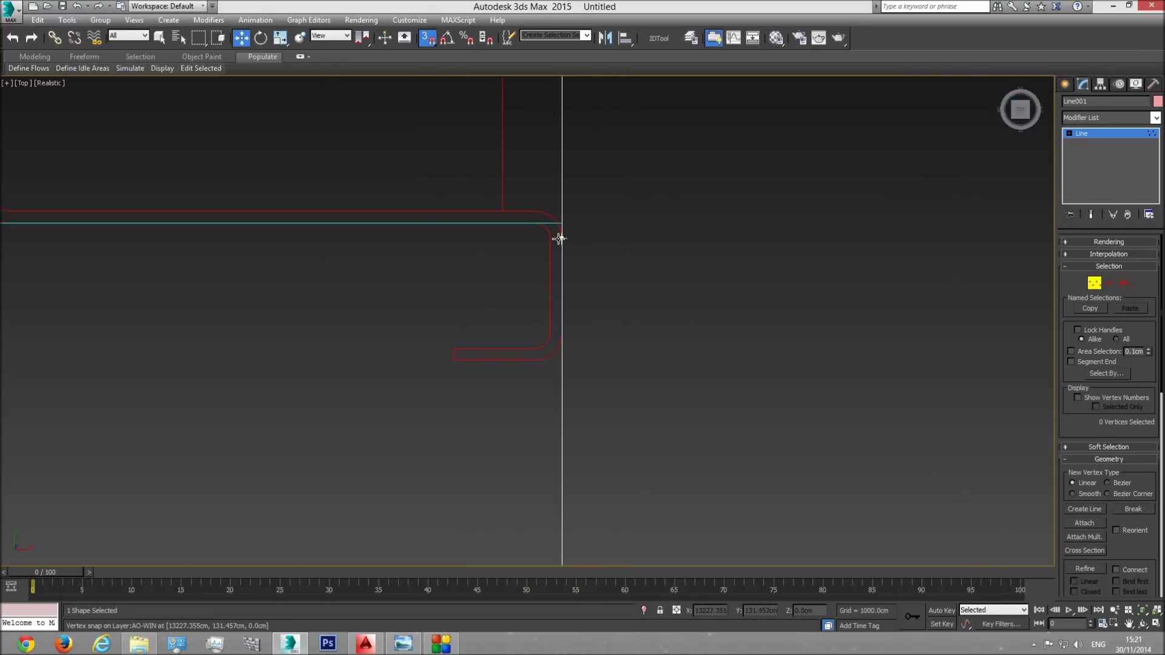
pyautogui.click(562, 237)
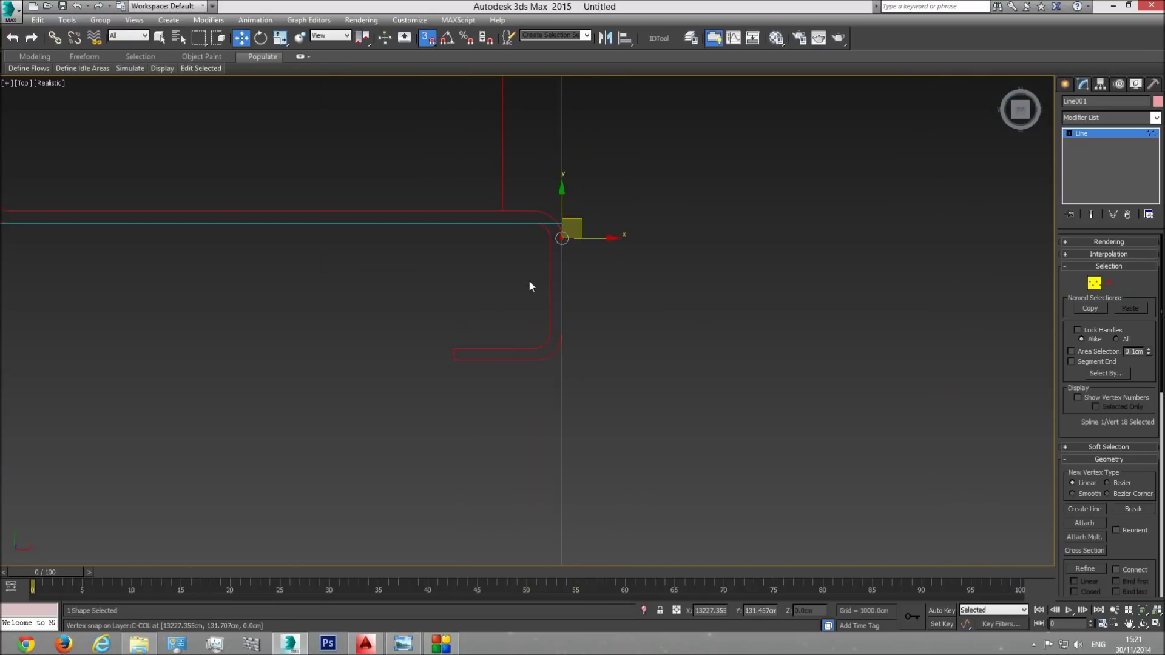
pyautogui.moveTo(562, 205)
pyautogui.mouseDown()
pyautogui.moveTo(576, 216)
pyautogui.moveTo(562, 223)
pyautogui.mouseUp()
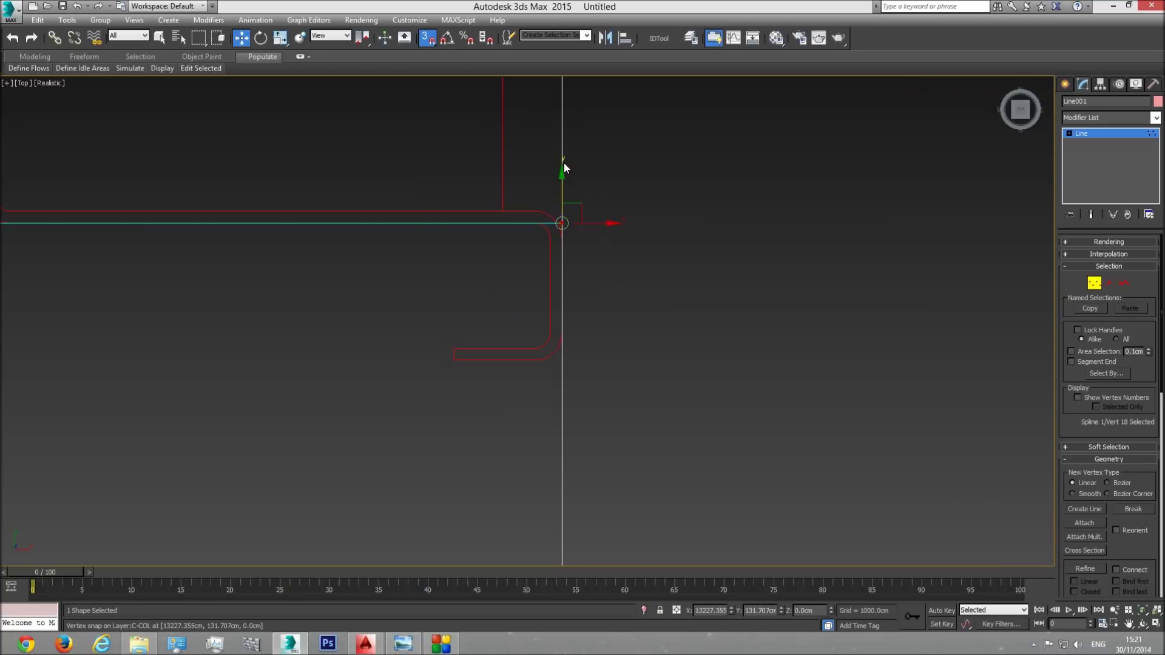
pyautogui.click(1095, 284)
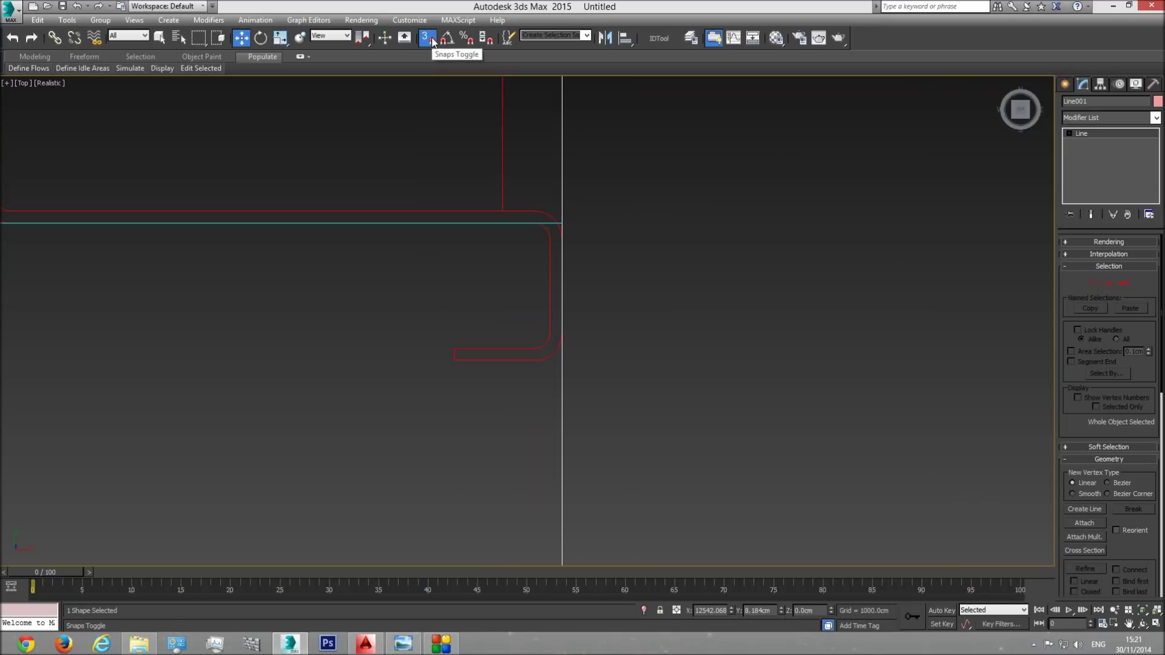
# Show the whole closed outline in a wireframe Perspective view and convert it to an Editable Poly
pyautogui.press('p')
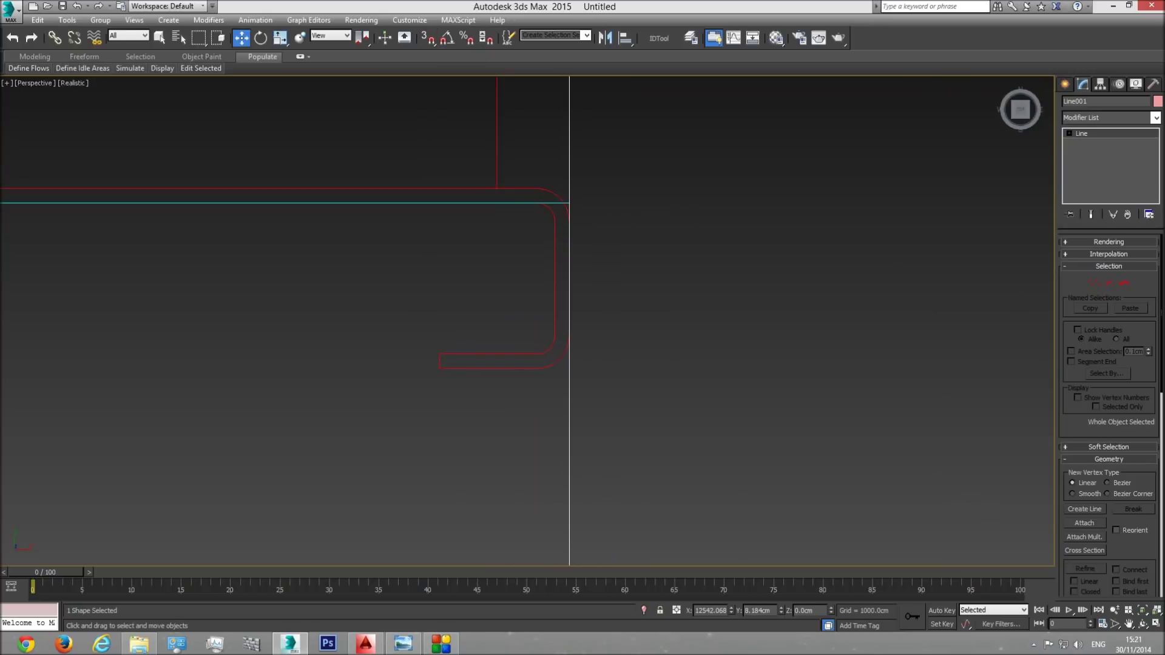
pyautogui.click(1143, 625)
pyautogui.click(1142, 610)
pyautogui.moveTo(547, 367)
pyautogui.mouseDown()
pyautogui.moveTo(538, 349)
pyautogui.moveTo(550, 341)
pyautogui.moveTo(553, 362)
pyautogui.mouseUp()
pyautogui.press('F3')
pyautogui.rightClick(619, 383)
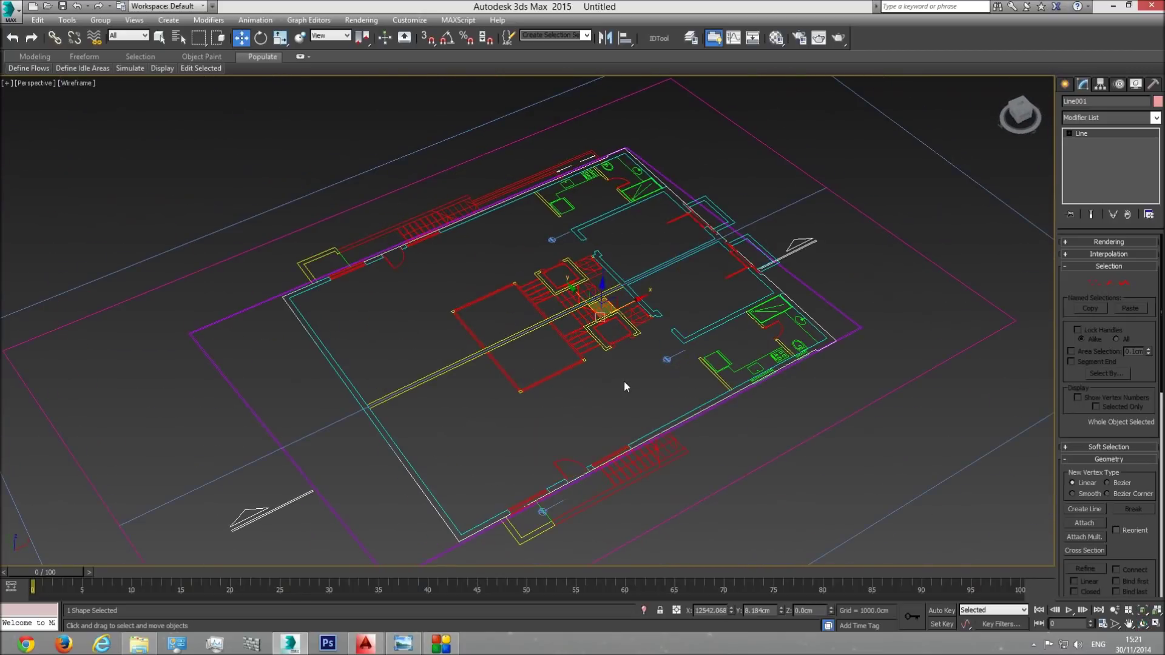
pyautogui.rightClick(624, 381)
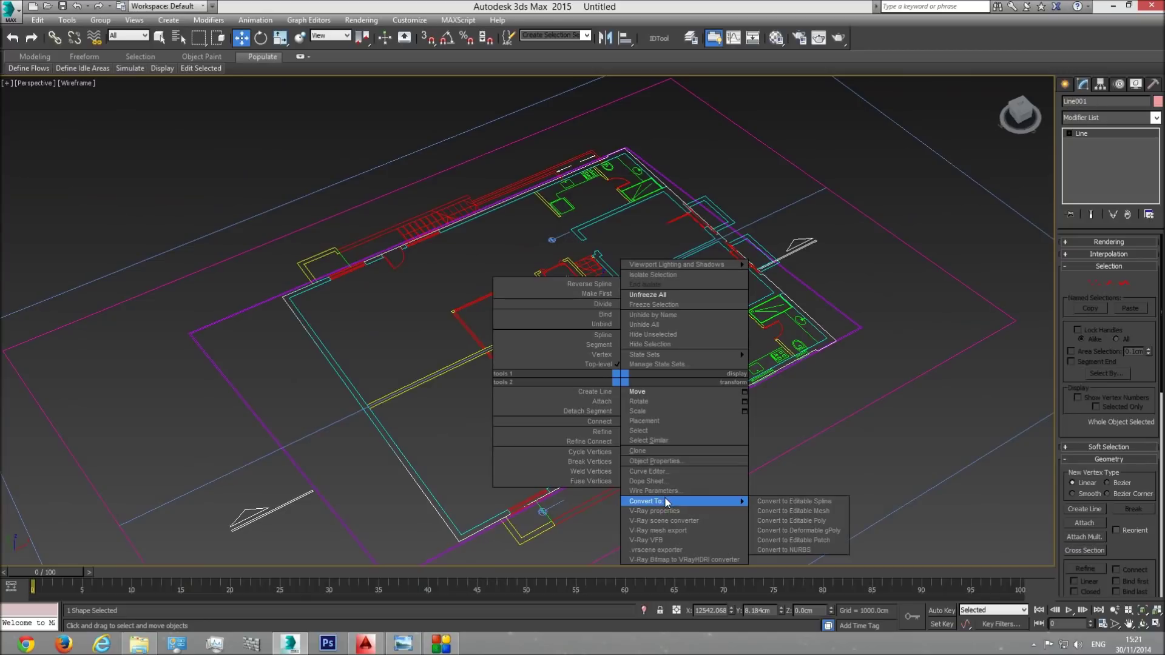
pyautogui.moveTo(711, 501)
pyautogui.click(810, 521)
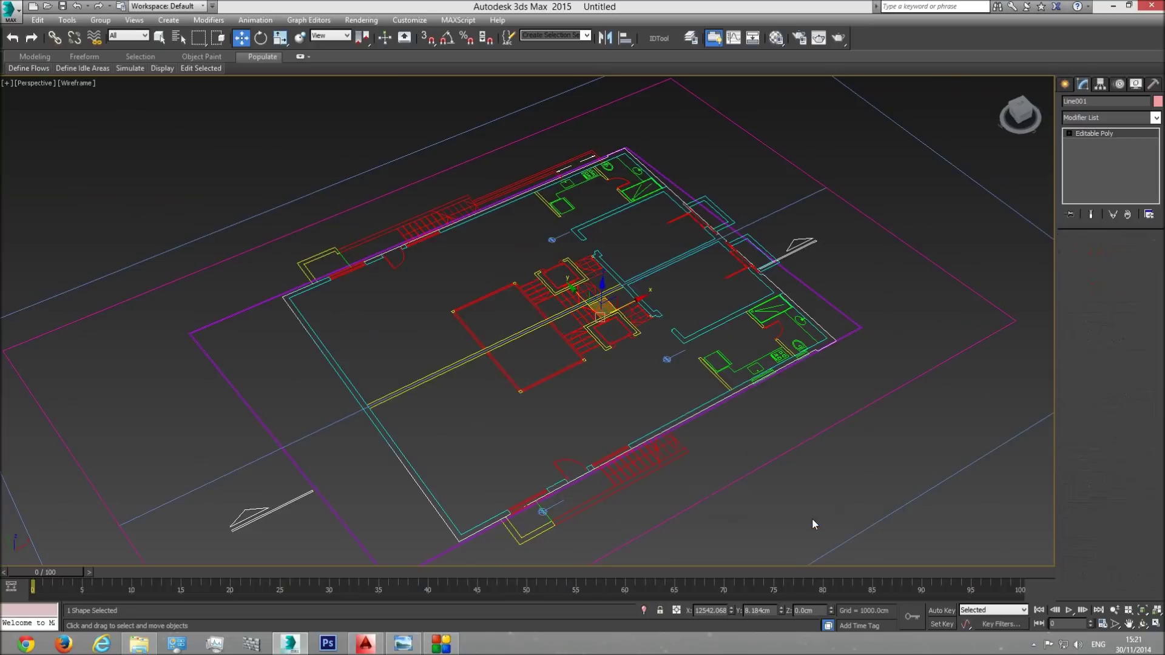
# Compare the wireframe and shaded displays of the converted outline and examine its filled surface over the floor plan
pyautogui.keyDown('alt'); pyautogui.moveTo(647, 482); pyautogui.dragTo(652, 367, button='middle'); pyautogui.keyUp('alt')
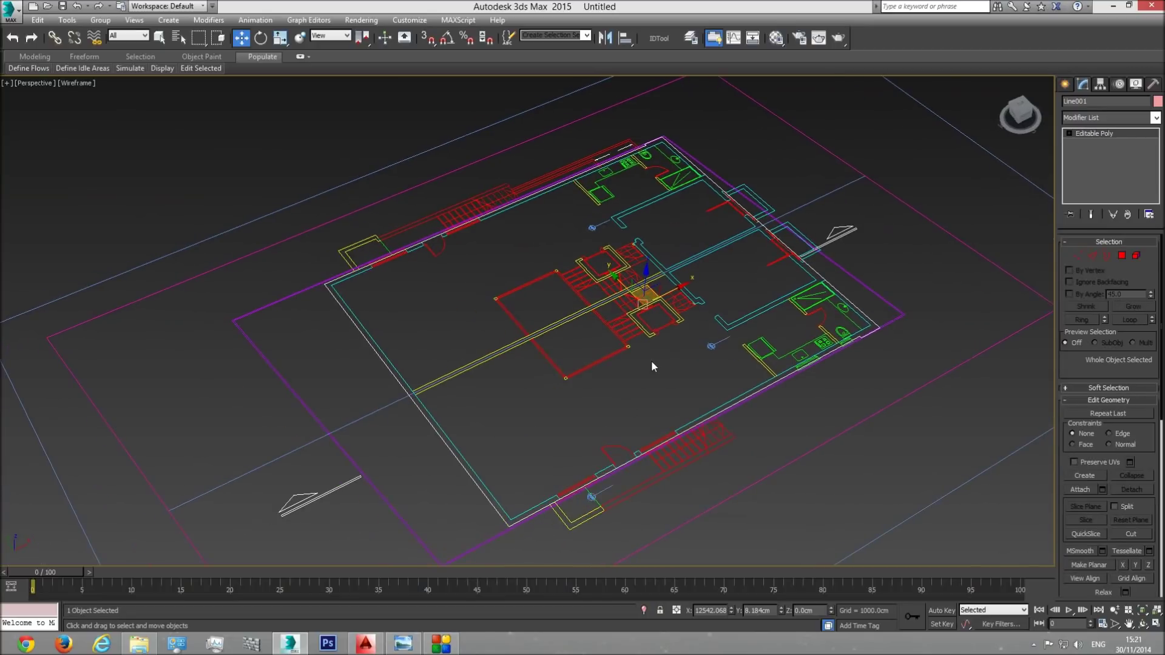
pyautogui.press('F3')
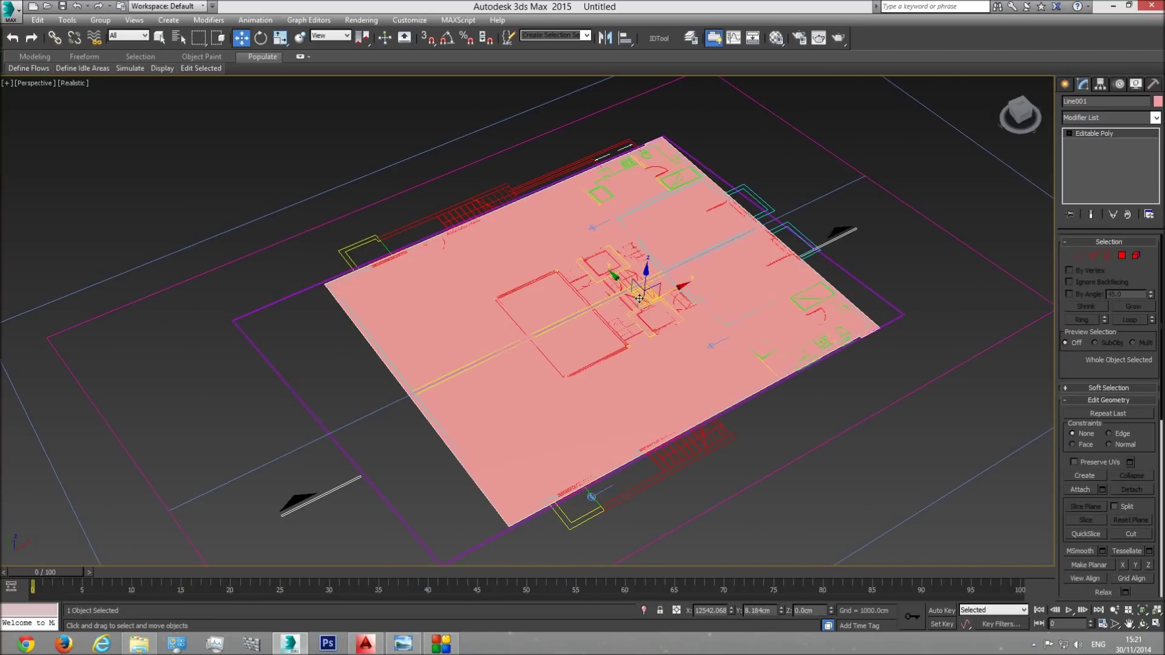
pyautogui.press('F3')
pyautogui.click(82, 68)
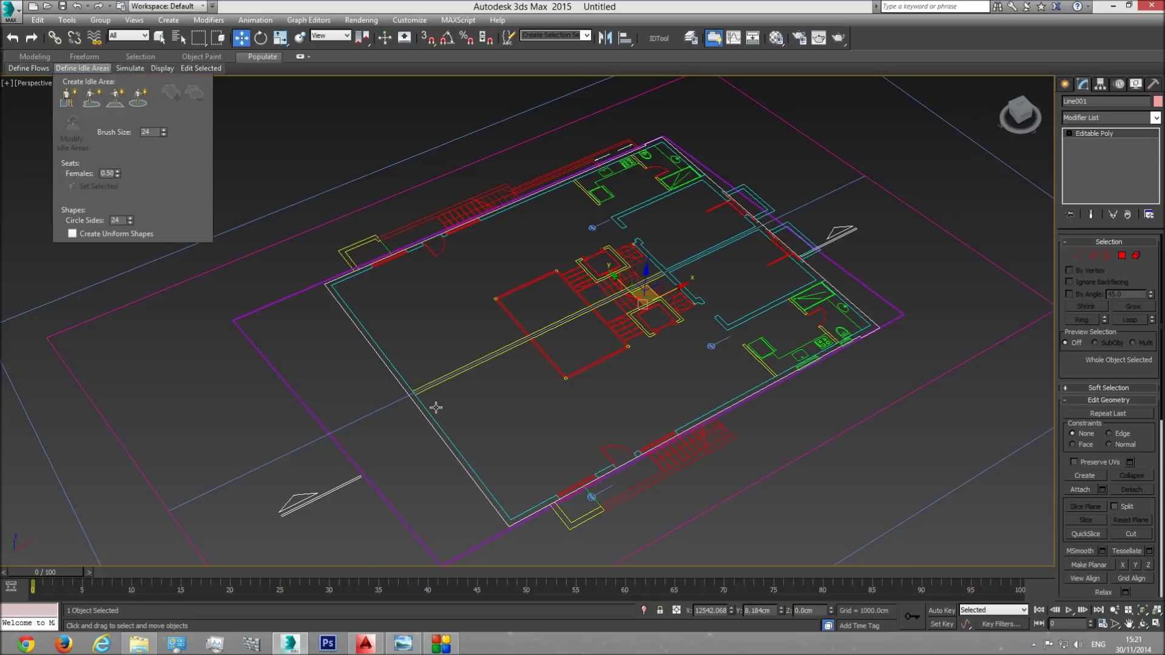
pyautogui.press('F3')
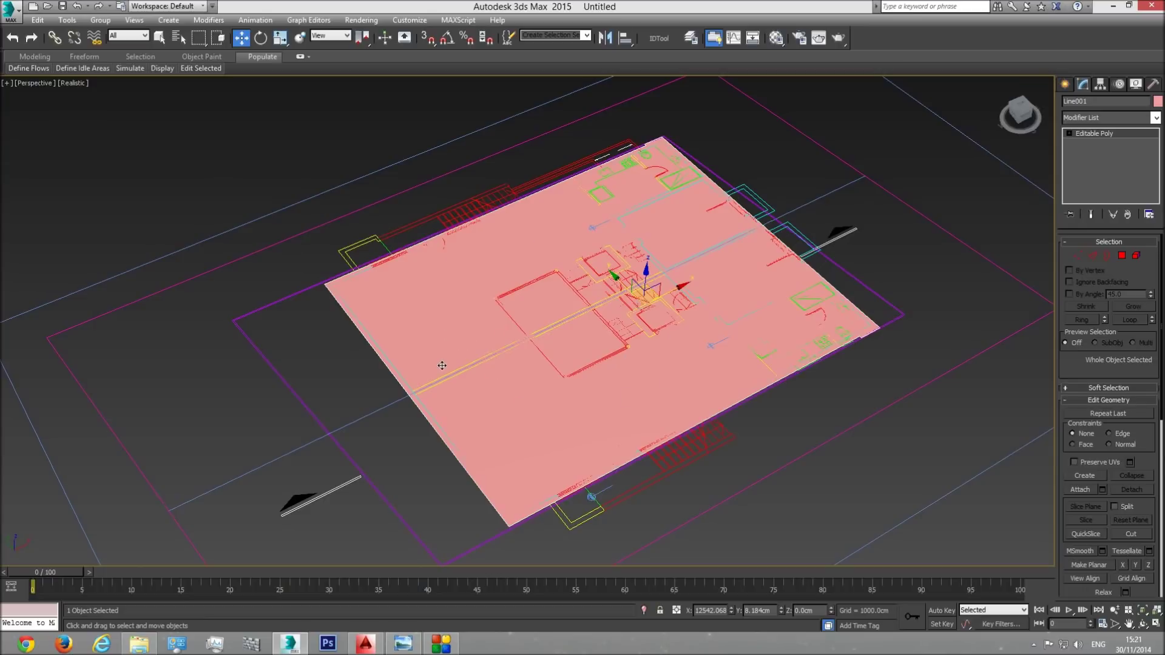
pyautogui.scroll(4, 398, 351)
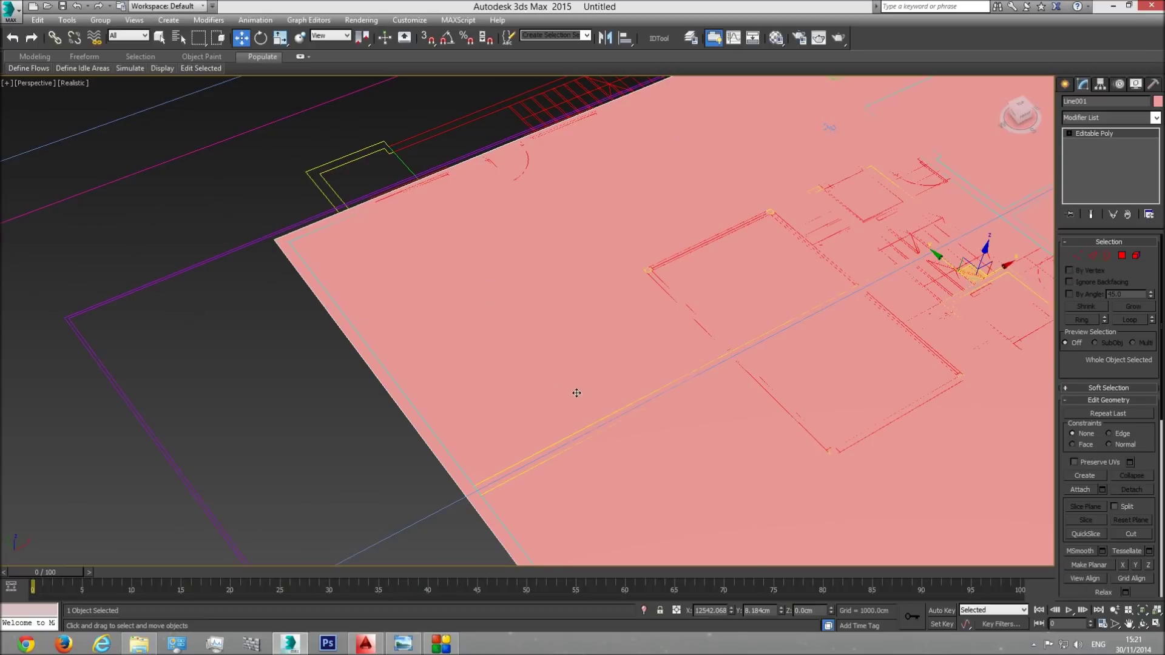
pyautogui.scroll(-5, 556, 391)
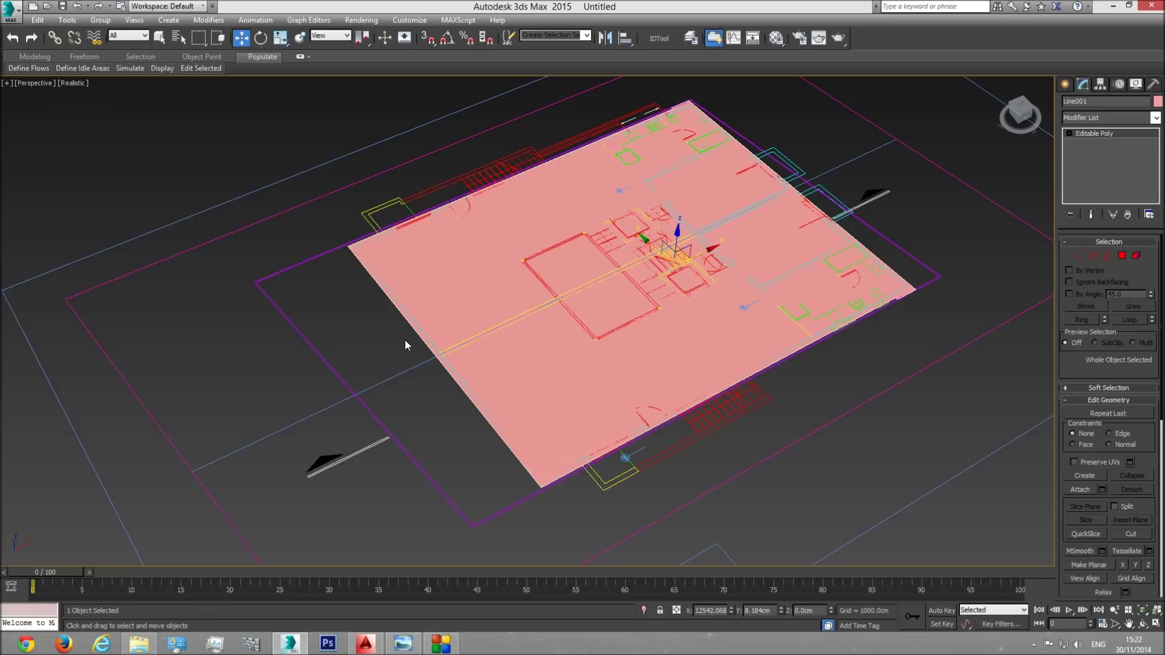
pyautogui.scroll(3, 534, 452)
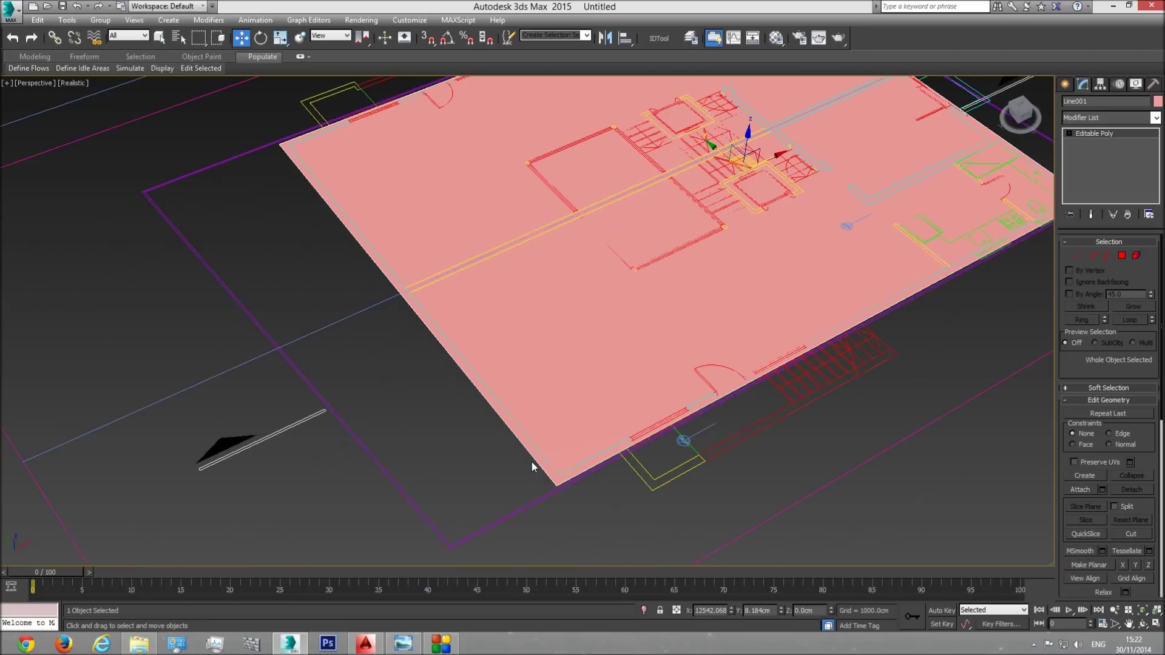
pyautogui.moveTo(639, 264); pyautogui.dragTo(617, 293, button='middle')
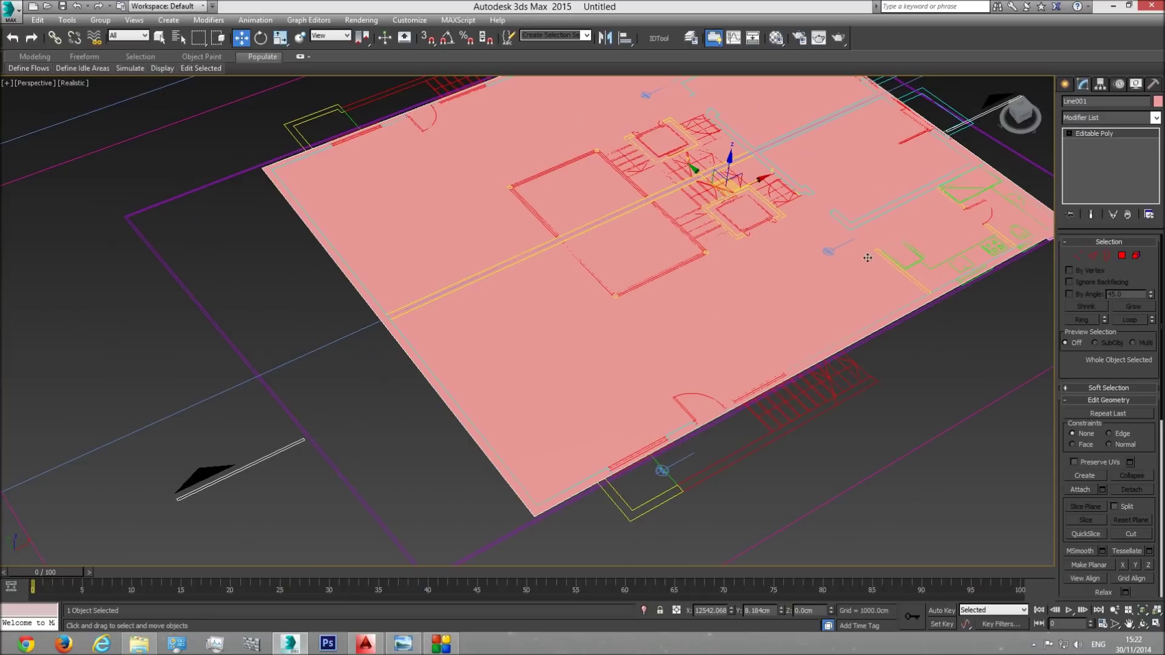
# Select the polygon's outer border and extend it straight up by about 428 cm to raise the outer walls
pyautogui.click(1106, 256)
pyautogui.click(495, 474)
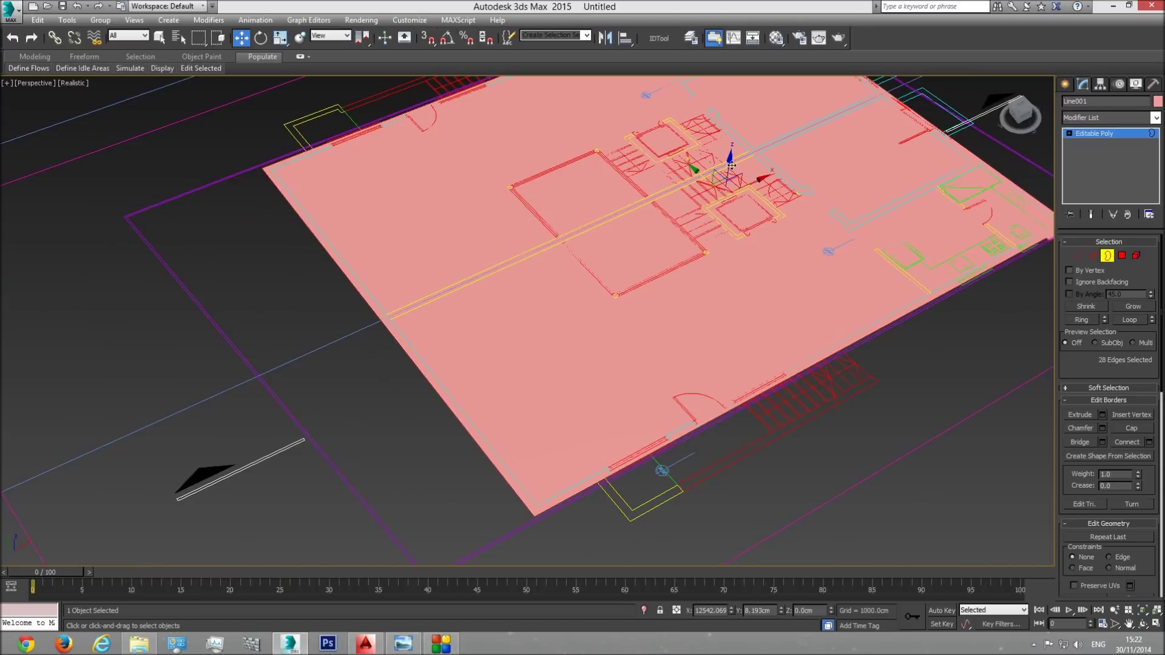
pyautogui.keyDown('shift'); pyautogui.moveTo(729, 163); pyautogui.dragTo(733, 40); pyautogui.keyUp('shift')
pyautogui.scroll(-6, 624, 301)
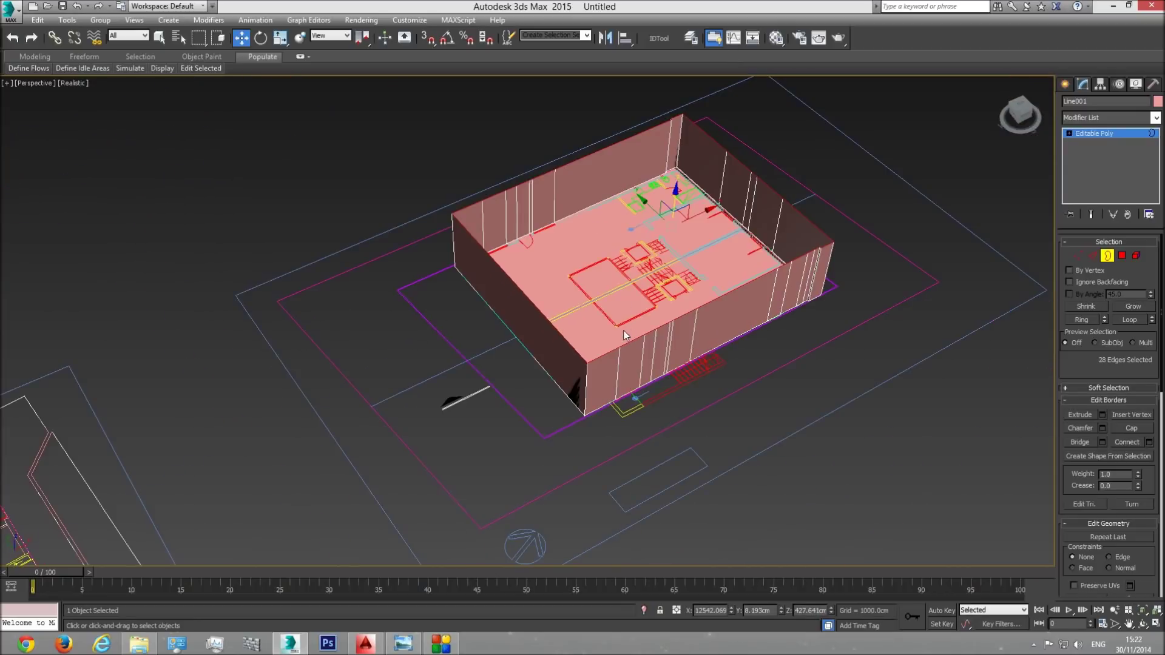
# Set the viewport's visual style to Shaded and view the raised walls from a lower angle
pyautogui.click(1142, 623)
pyautogui.moveTo(582, 315); pyautogui.dragTo(588, 360)
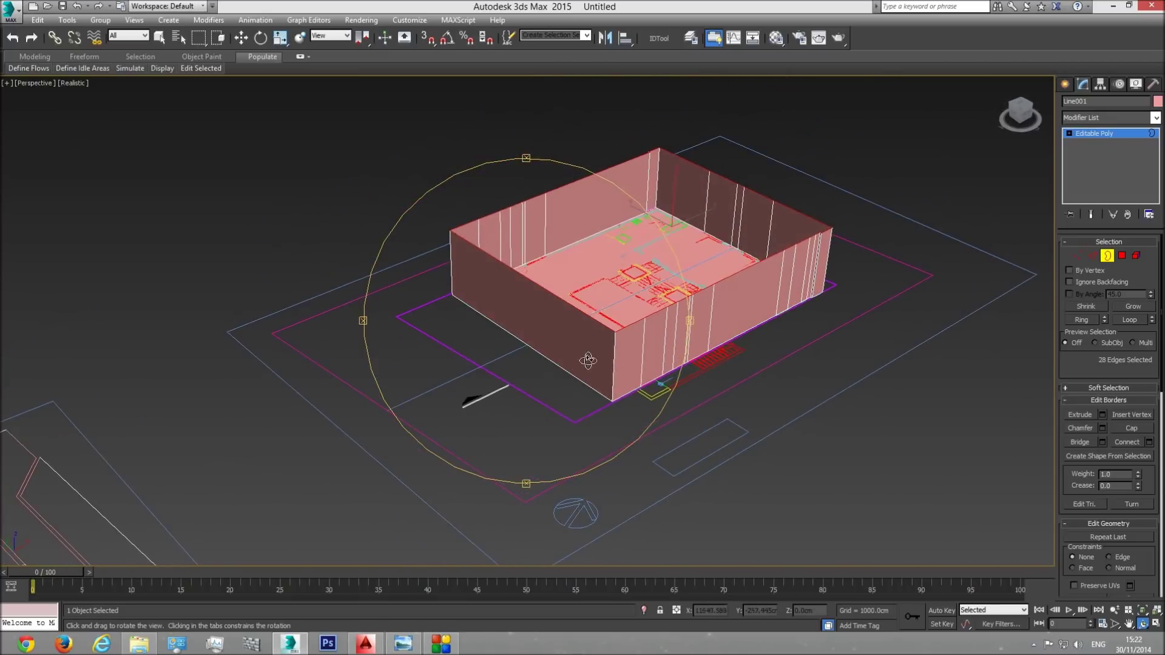
pyautogui.click(71, 82)
pyautogui.click(103, 110)
pyautogui.moveTo(495, 336); pyautogui.dragTo(546, 360)
pyautogui.scroll(3, 512, 353)
pyautogui.moveTo(546, 359); pyautogui.dragTo(472, 368, button='middle')
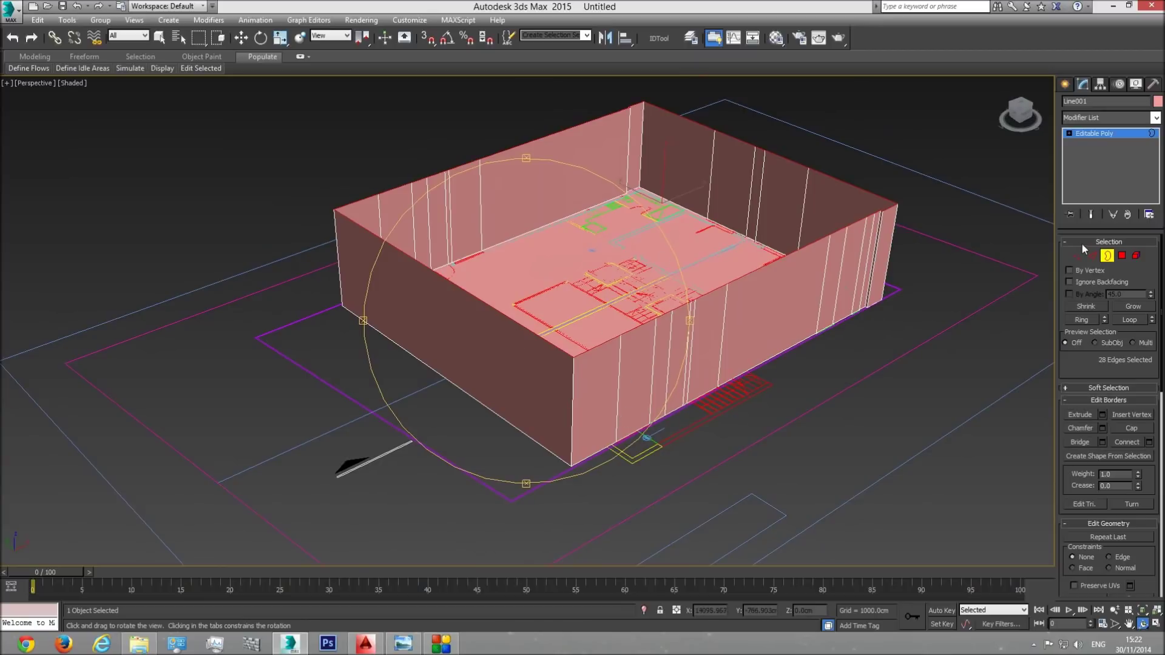
# Delete the floor polygon inside the raised walls
pyautogui.click(1122, 256)
pyautogui.press('w')
pyautogui.click(674, 247)
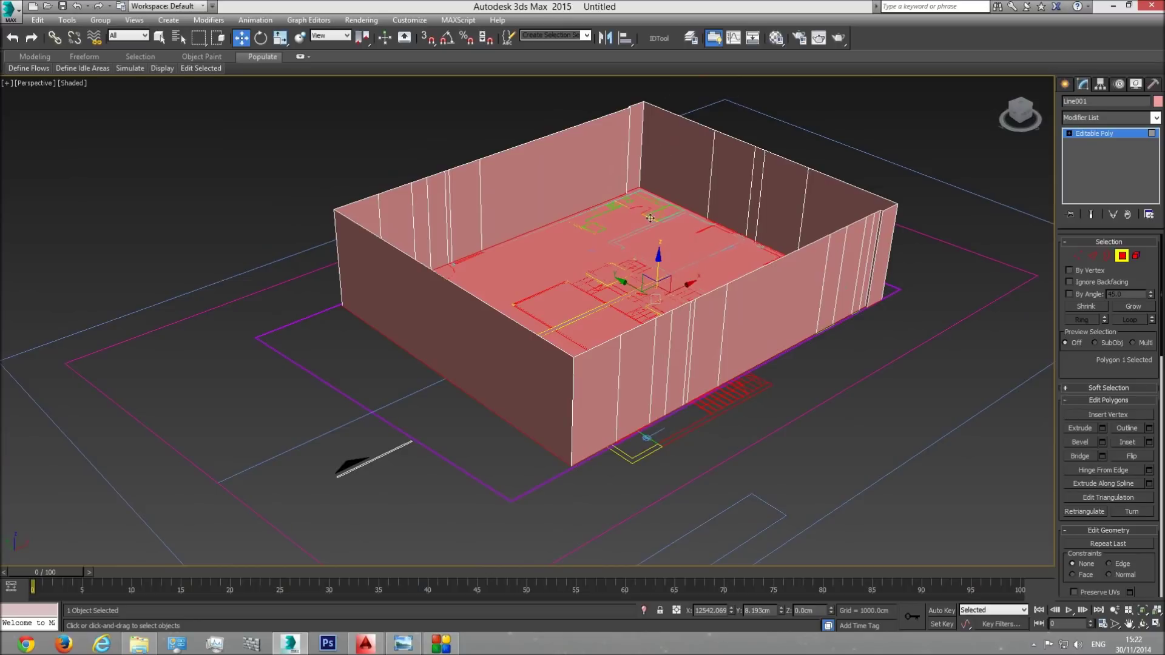
pyautogui.press('Delete')
pyautogui.scroll(-3, 785, 279)
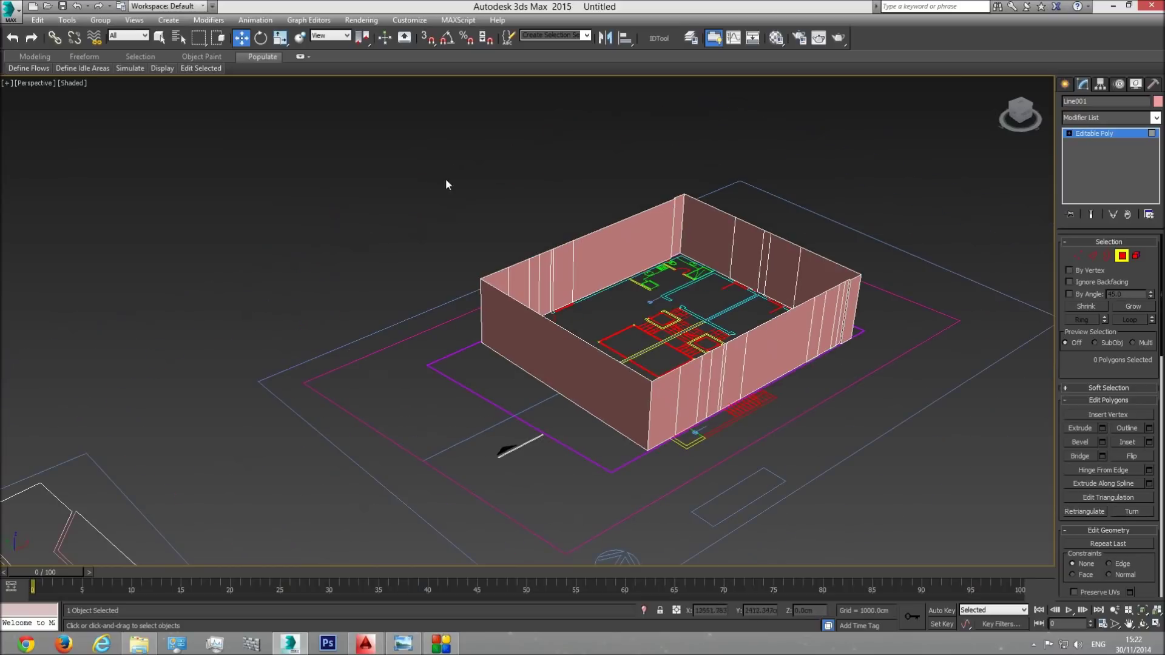
# Select all the wall polygons, flip their normals, and return to the object level
pyautogui.moveTo(908, 447); pyautogui.dragTo(904, 449)
pyautogui.scroll(4, 758, 394)
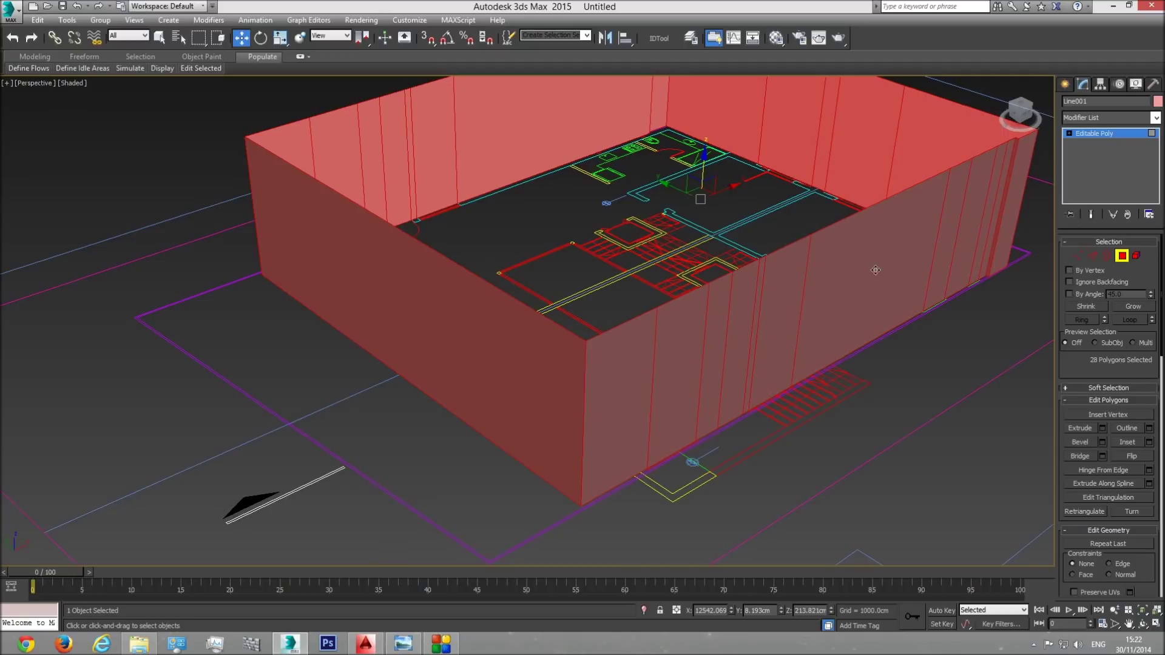
pyautogui.scroll(-3, 820, 252)
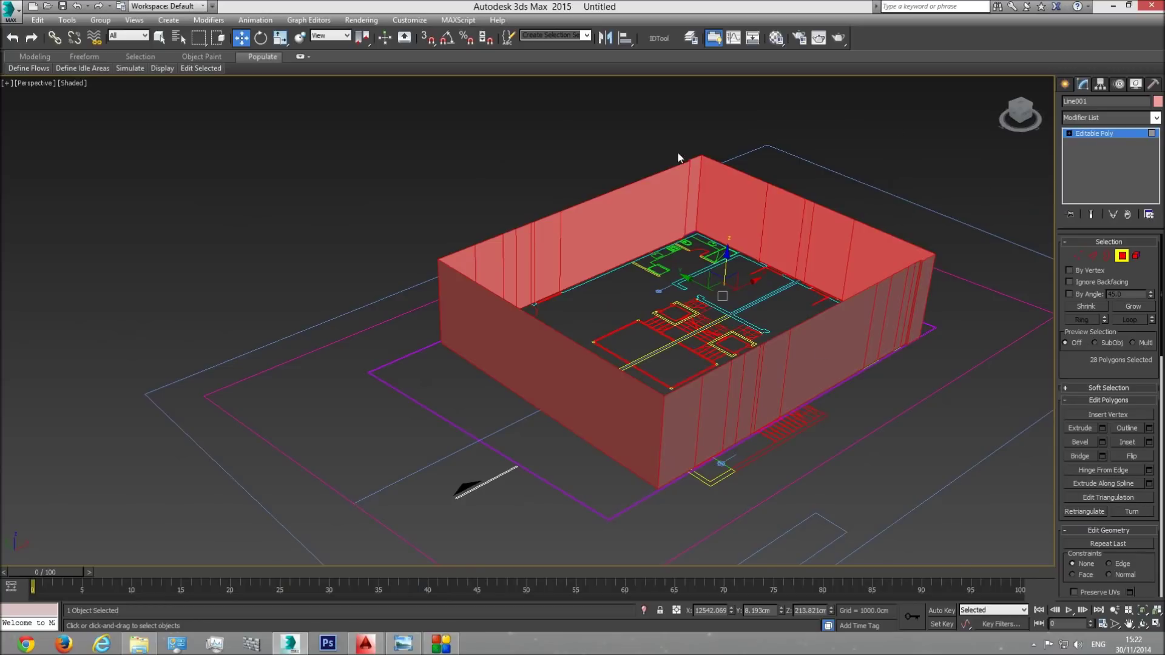
pyautogui.click(1131, 457)
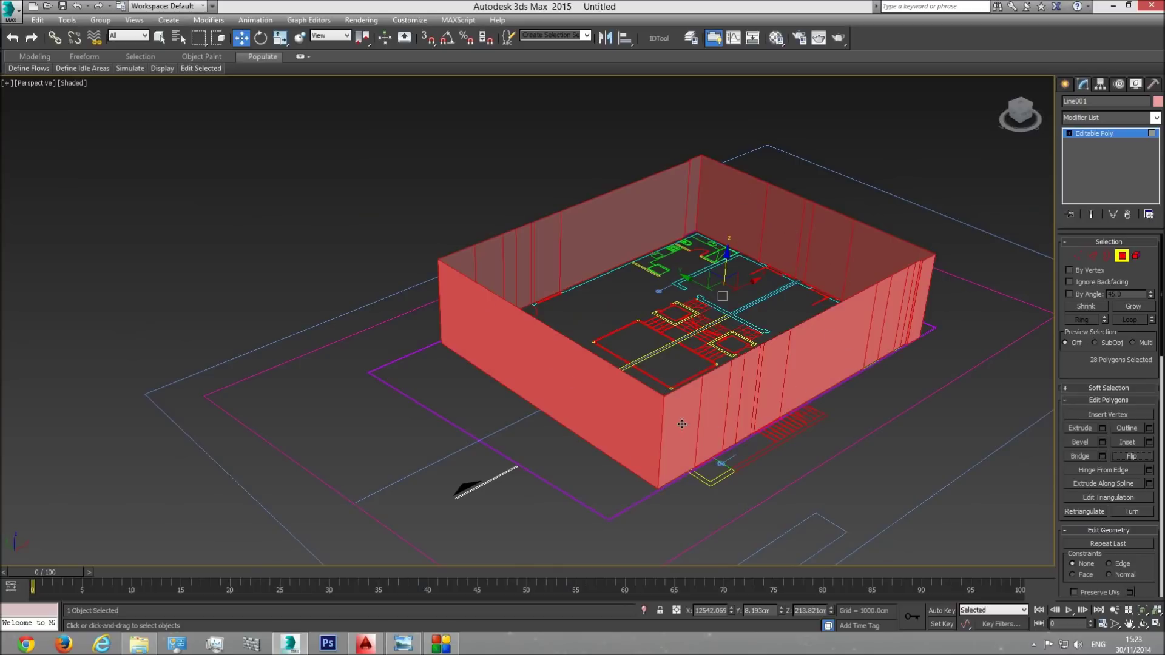
pyautogui.click(1117, 133)
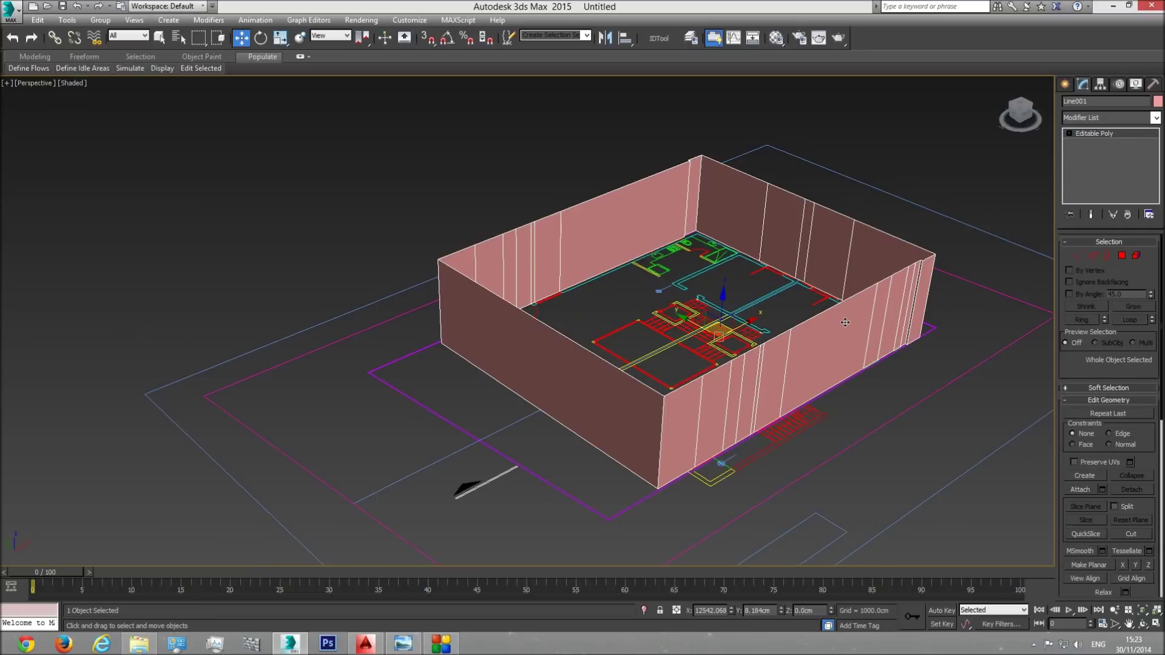
# Alternate between wireframe and shaded display to check the raised walls against the floor plan
pyautogui.moveTo(839, 333); pyautogui.dragTo(829, 321, button='middle')
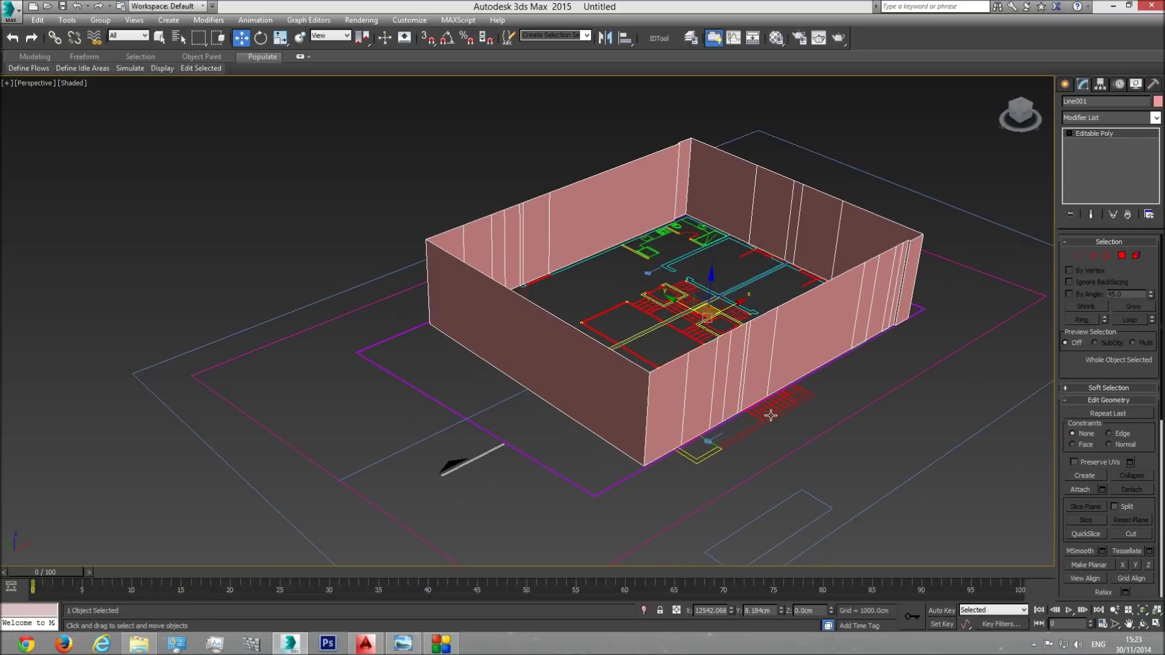
pyautogui.press('F3')
pyautogui.scroll(3, 724, 428)
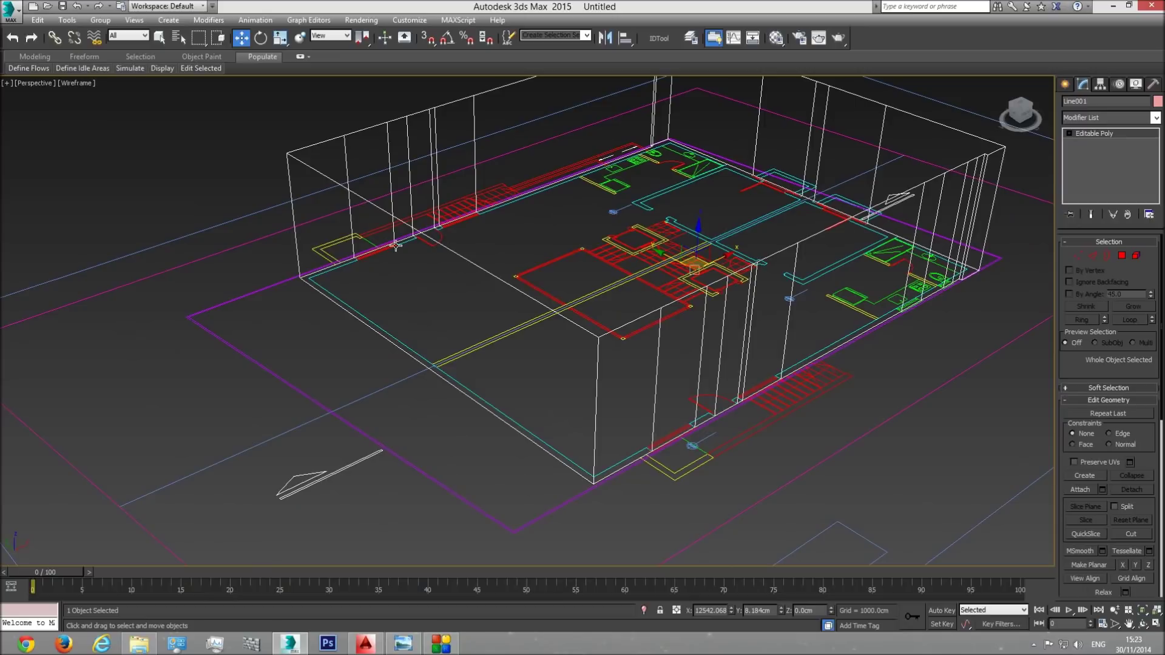
pyautogui.press('F3')
pyautogui.press('F3')
pyautogui.press('F3')
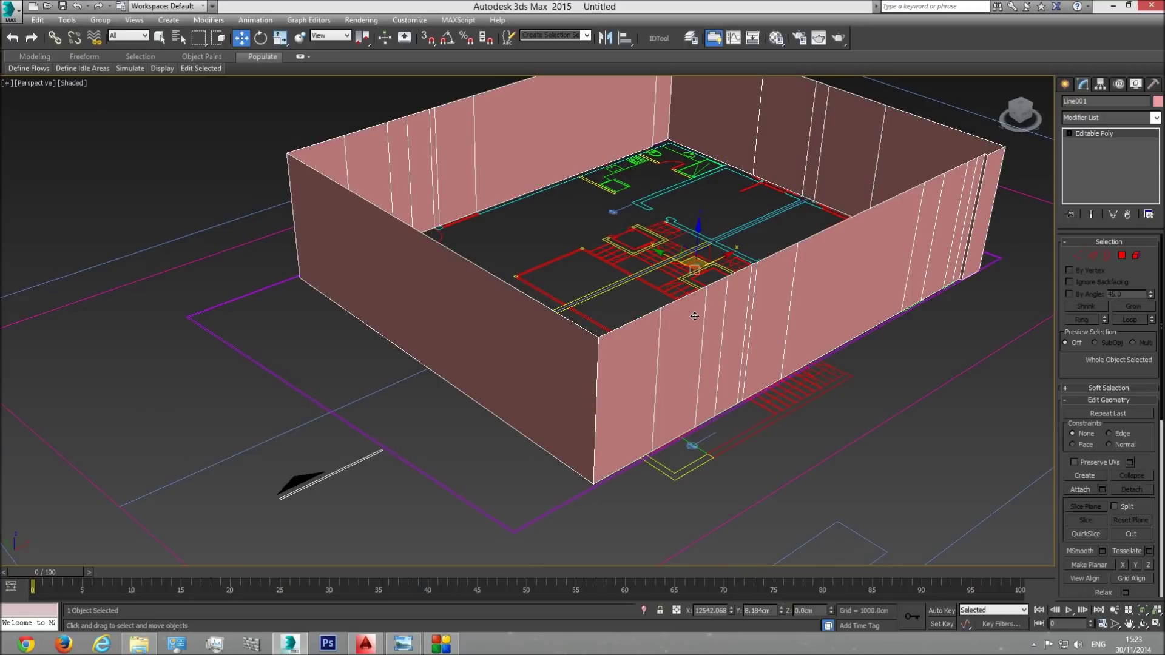
pyautogui.scroll(-3, 694, 316)
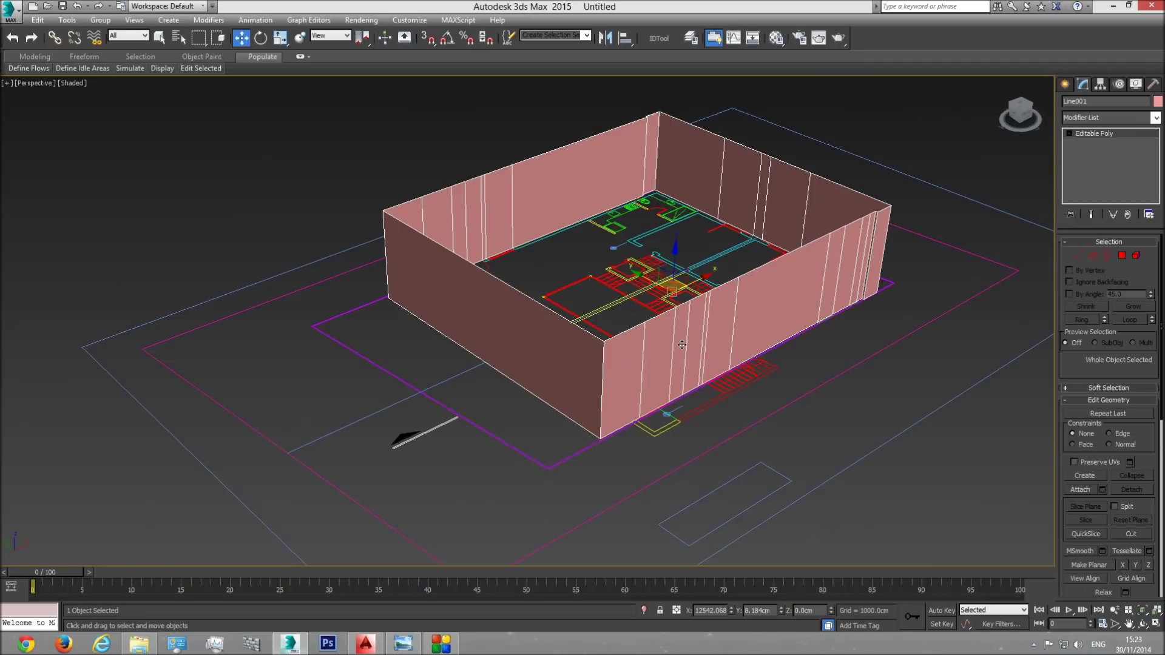
# Switch to the Top view and examine the basement wall, windows and door in the side elevation drawing
pyautogui.press('t')
pyautogui.scroll(-10, 716, 339)
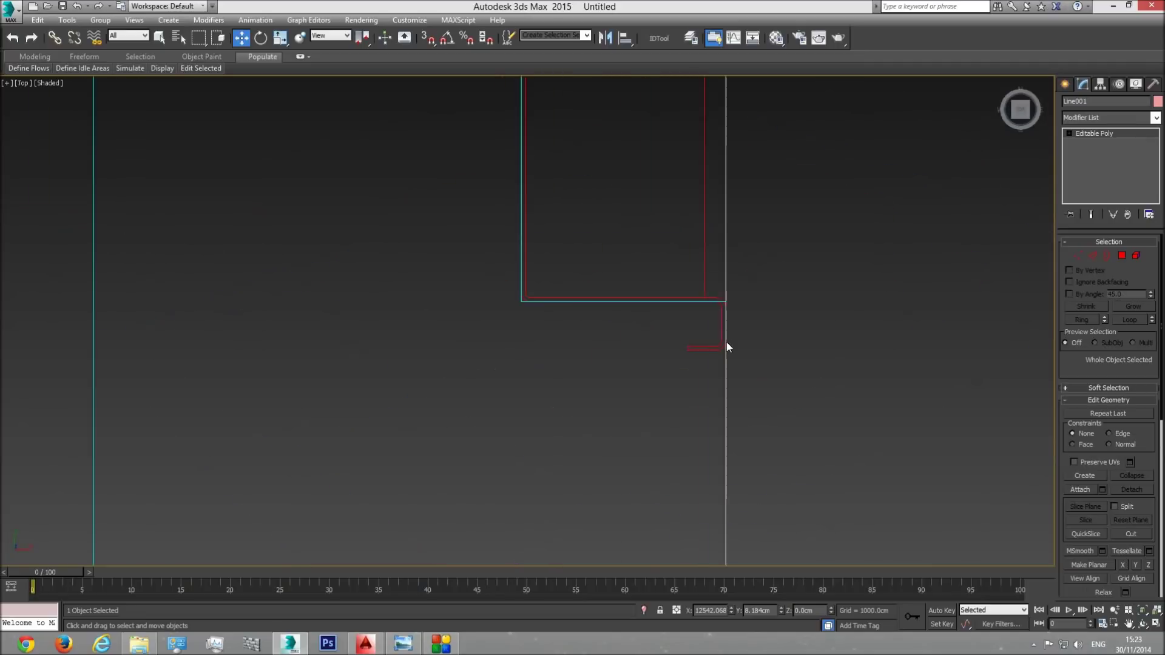
pyautogui.moveTo(877, 351); pyautogui.dragTo(952, 349, button='middle')
pyautogui.scroll(-3, 952, 349)
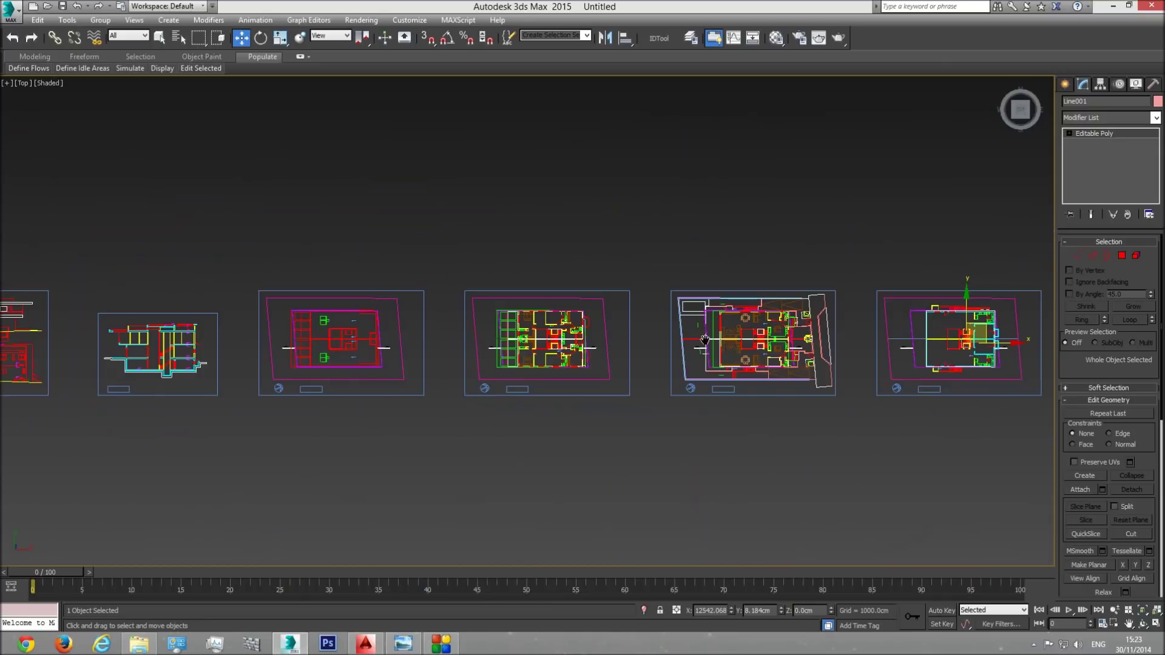
pyautogui.moveTo(523, 353); pyautogui.dragTo(1008, 346, button='middle')
pyautogui.scroll(4, 403, 353)
pyautogui.scroll(5, 595, 403)
pyautogui.scroll(-4, 645, 291)
pyautogui.scroll(4, 583, 432)
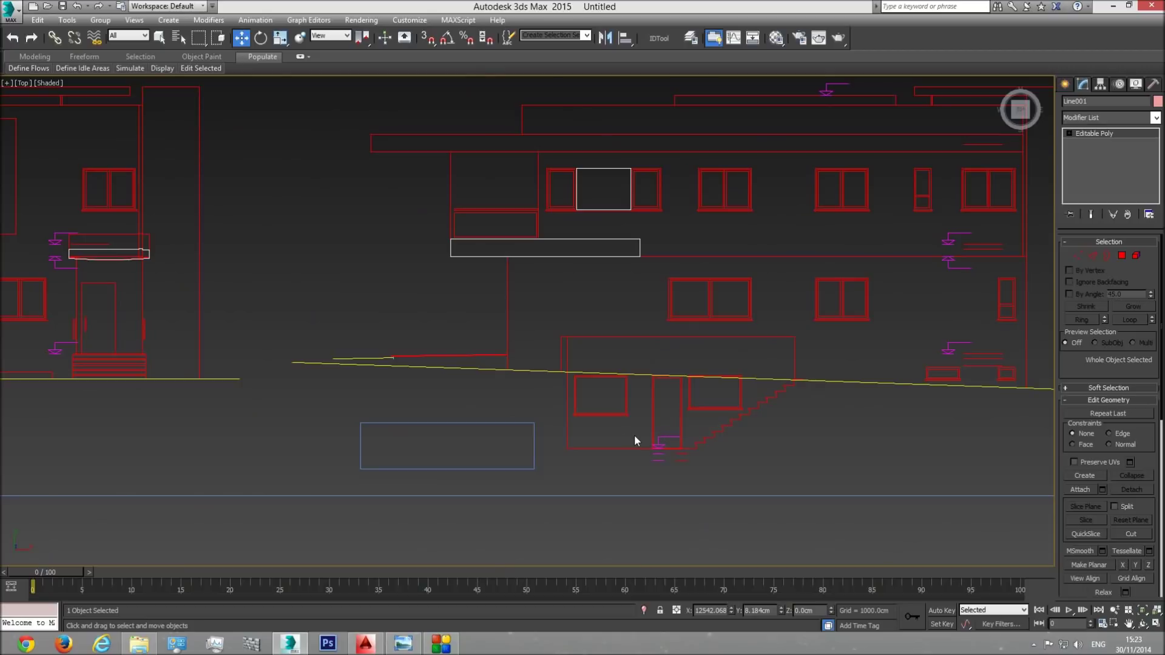
# Measure the height from the basement floor line to the left window's sill with a temporary box, and delete the box
pyautogui.click(1065, 83)
pyautogui.click(1069, 104)
pyautogui.click(1085, 164)
pyautogui.scroll(5, 631, 446)
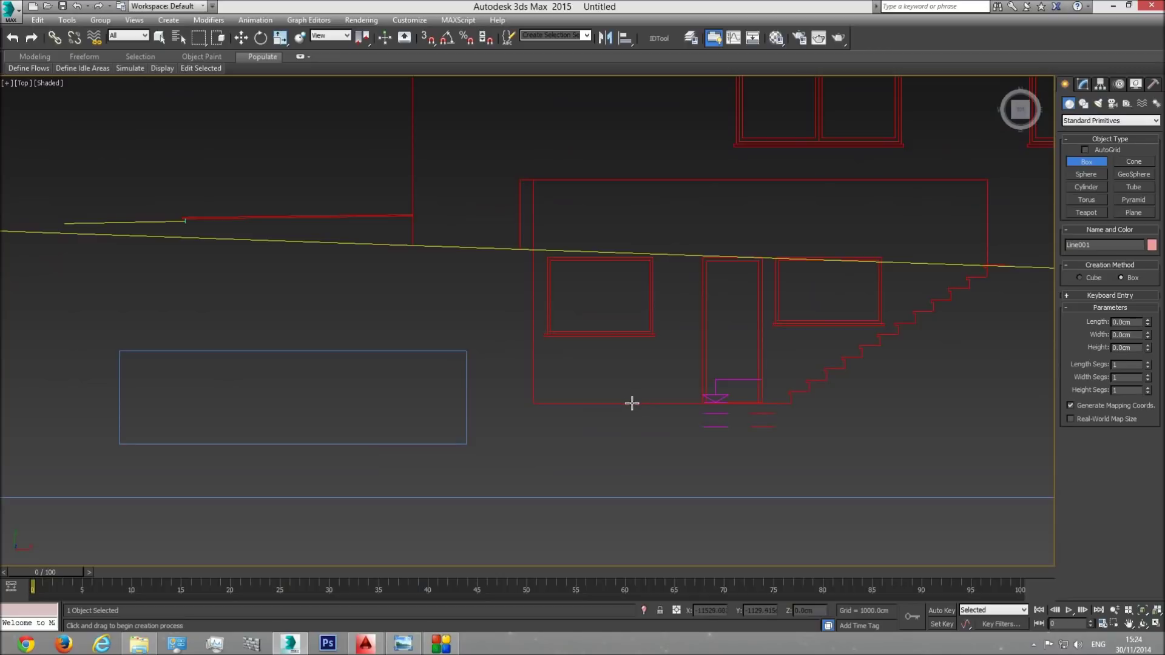
pyautogui.moveTo(632, 403); pyautogui.dragTo(655, 337)
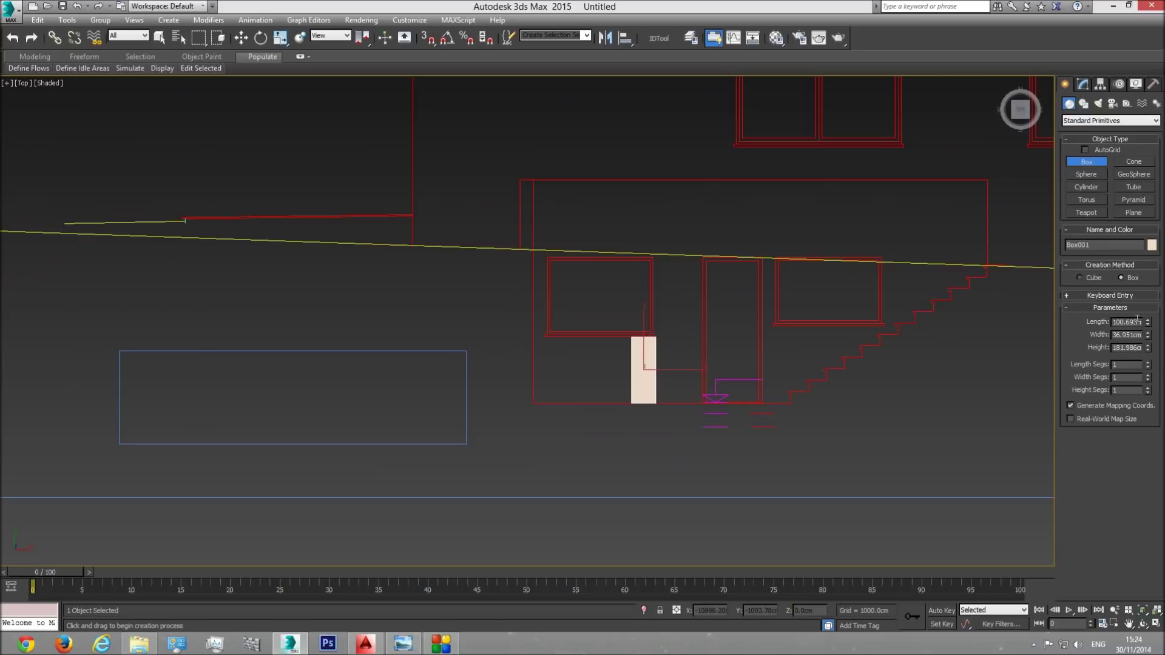
pyautogui.moveTo(1147, 322)
pyautogui.mouseDown()
pyautogui.moveTo(1133, 378)
pyautogui.moveTo(1141, 312)
pyautogui.mouseUp()
pyautogui.hotkey('ctrl', 'z')
pyautogui.press('w')
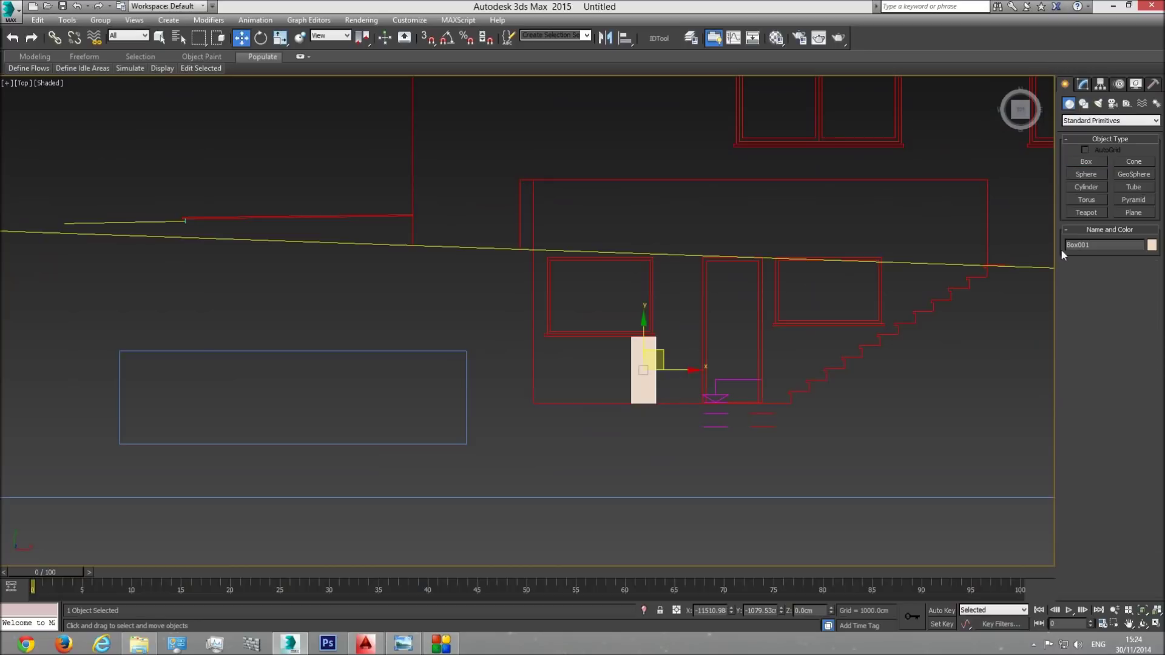
pyautogui.press('Delete')
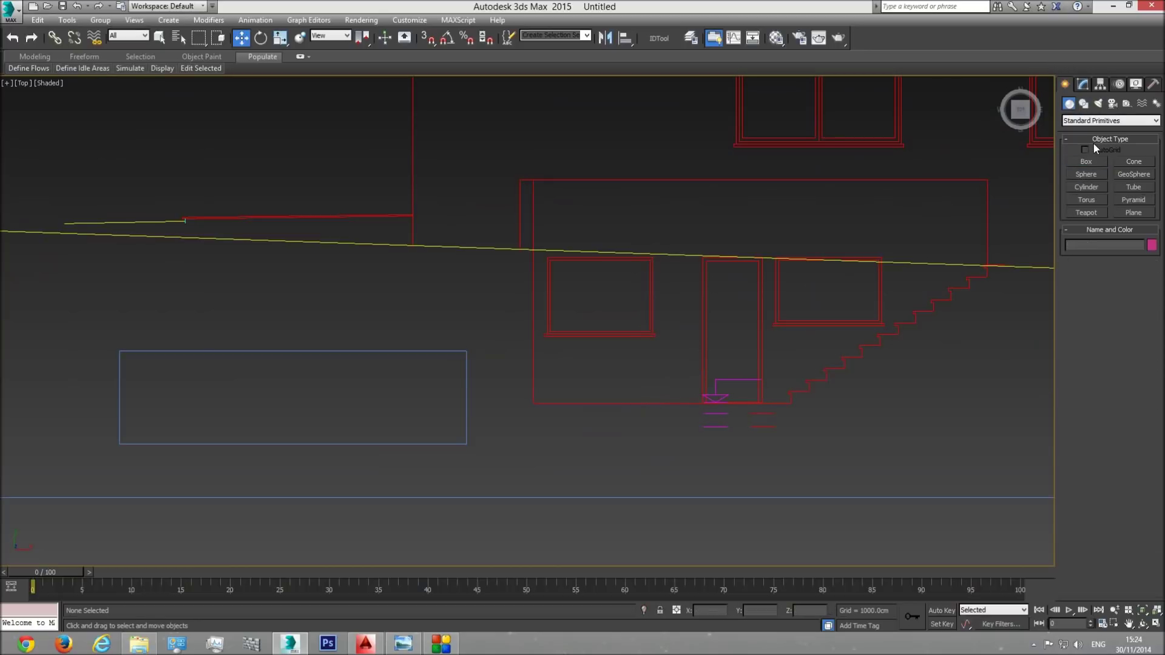
# Measure the height from the basement floor line to the window head with a temporary box, and undo the box
pyautogui.click(1086, 161)
pyautogui.moveTo(643, 404); pyautogui.dragTo(662, 256)
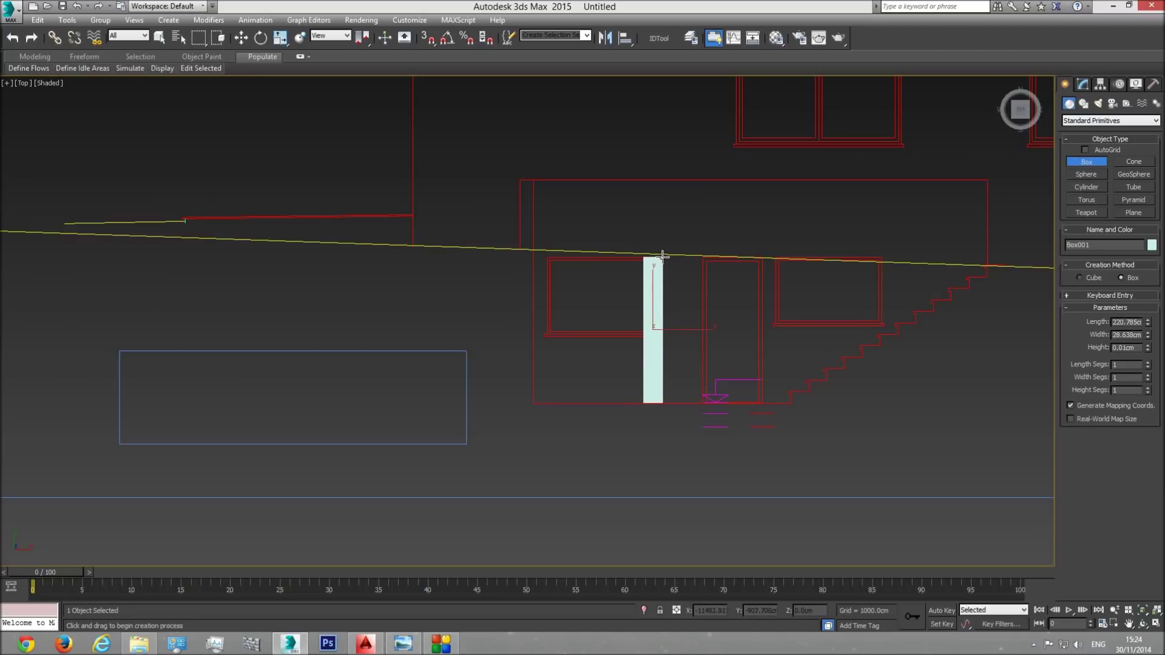
pyautogui.click(678, 164)
pyautogui.hotkey('ctrl', 'z')
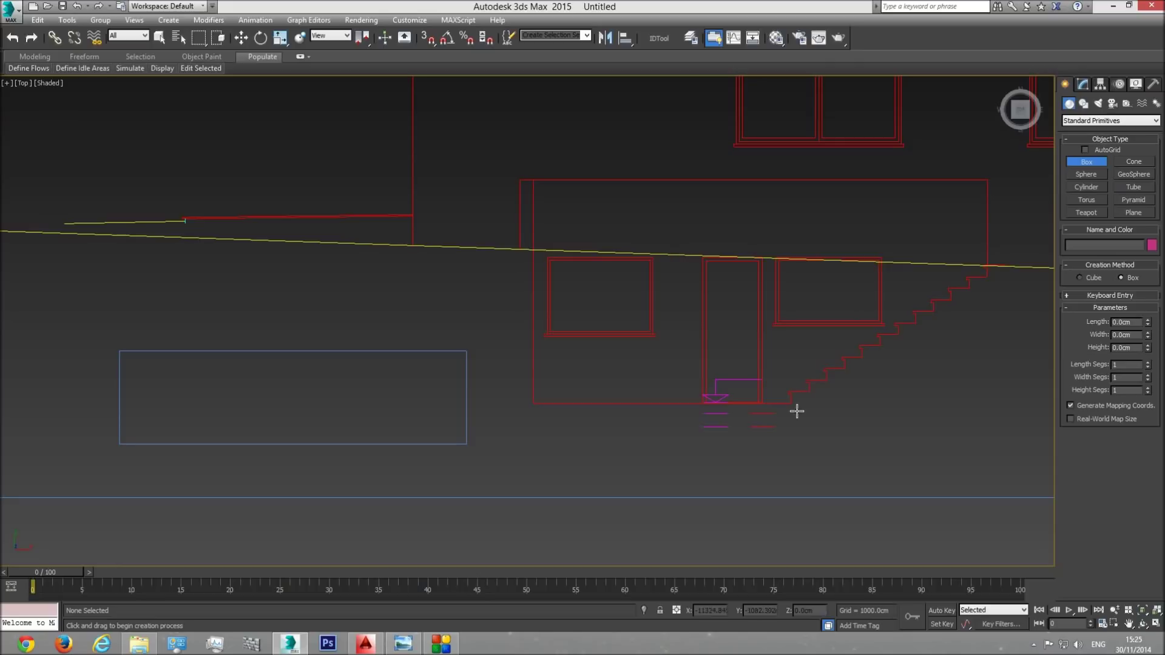
# Measure the height from the basement floor line to the right window's sill with a temporary box, and cancel the box
pyautogui.moveTo(782, 402); pyautogui.dragTo(788, 394)
pyautogui.rightClick(783, 398)
pyautogui.moveTo(781, 403); pyautogui.dragTo(769, 326)
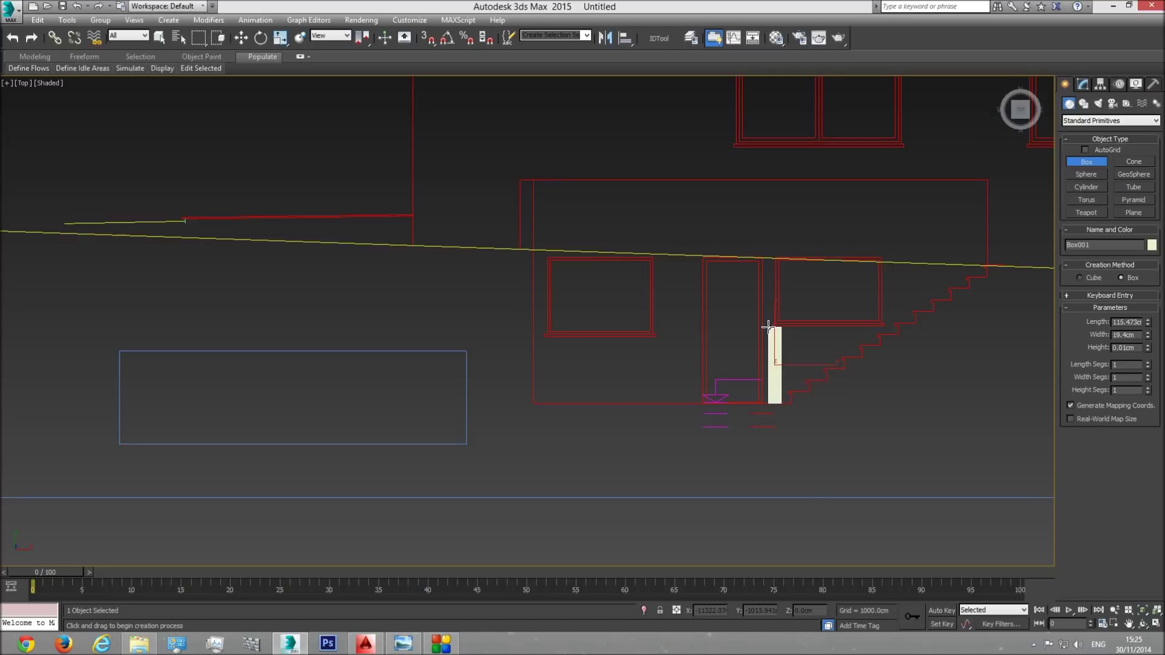
pyautogui.moveTo(768, 326); pyautogui.dragTo(770, 328)
pyautogui.rightClick(849, 397)
# Switch to the Perspective view and compare the raised walls and basement plan openings with the side elevation drawing
pyautogui.scroll(-5, 793, 416)
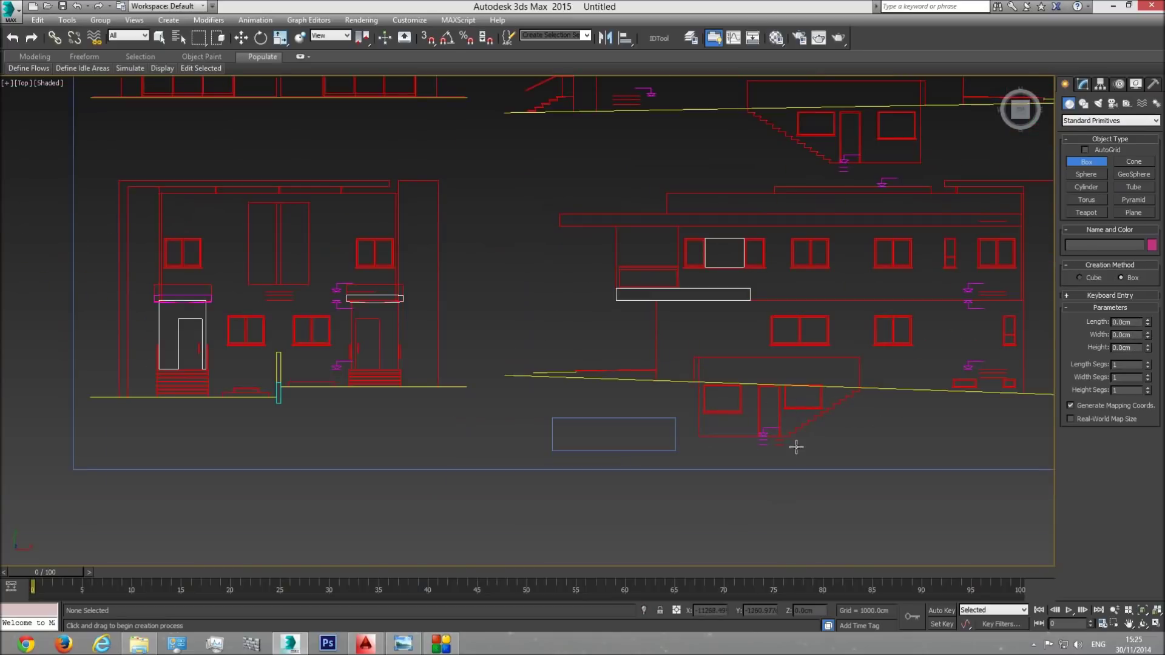
pyautogui.scroll(-4, 725, 463)
pyautogui.press('p')
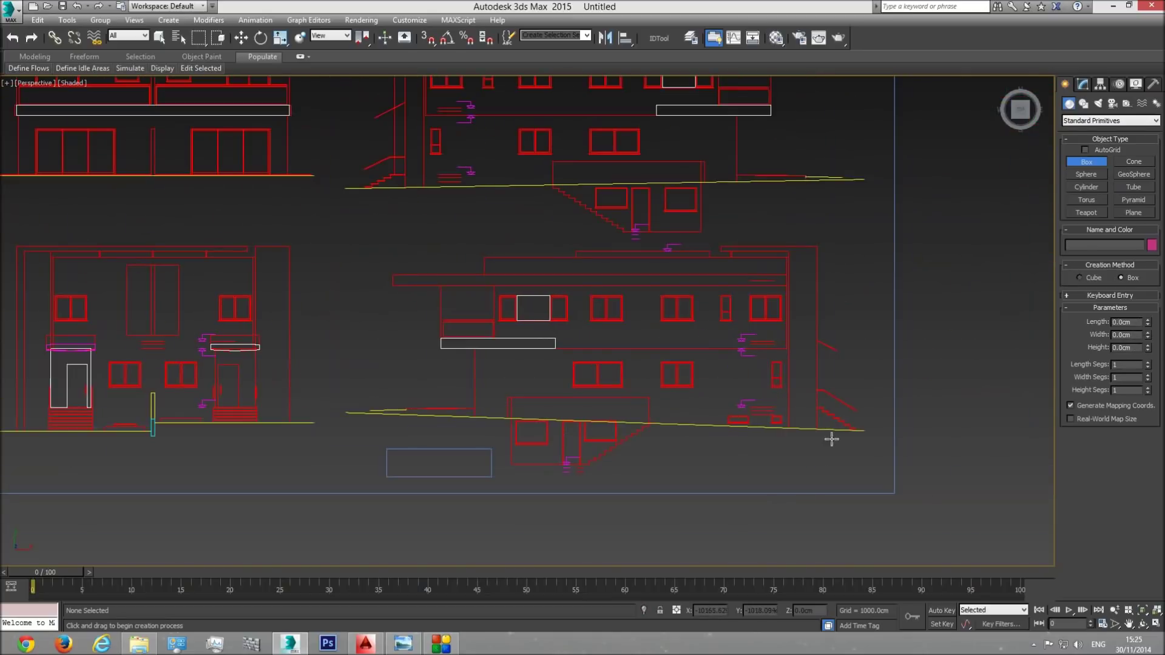
pyautogui.click(1143, 612)
pyautogui.click(1143, 624)
pyautogui.moveTo(685, 303); pyautogui.dragTo(628, 330)
pyautogui.scroll(2, 628, 331)
pyautogui.moveTo(772, 299); pyautogui.dragTo(611, 333, button='middle')
pyautogui.scroll(3, 611, 334)
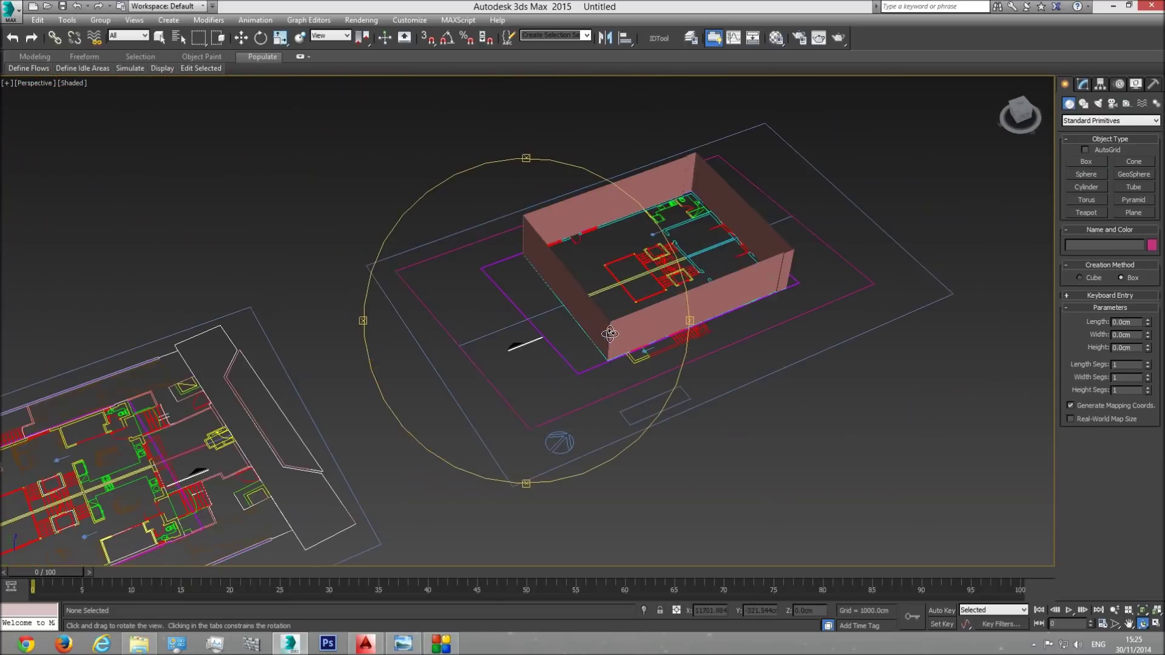
pyautogui.scroll(-1, 701, 341)
pyautogui.moveTo(701, 341); pyautogui.dragTo(558, 354, button='middle')
pyautogui.scroll(2, 559, 353)
pyautogui.press('F3')
pyautogui.scroll(4, 564, 358)
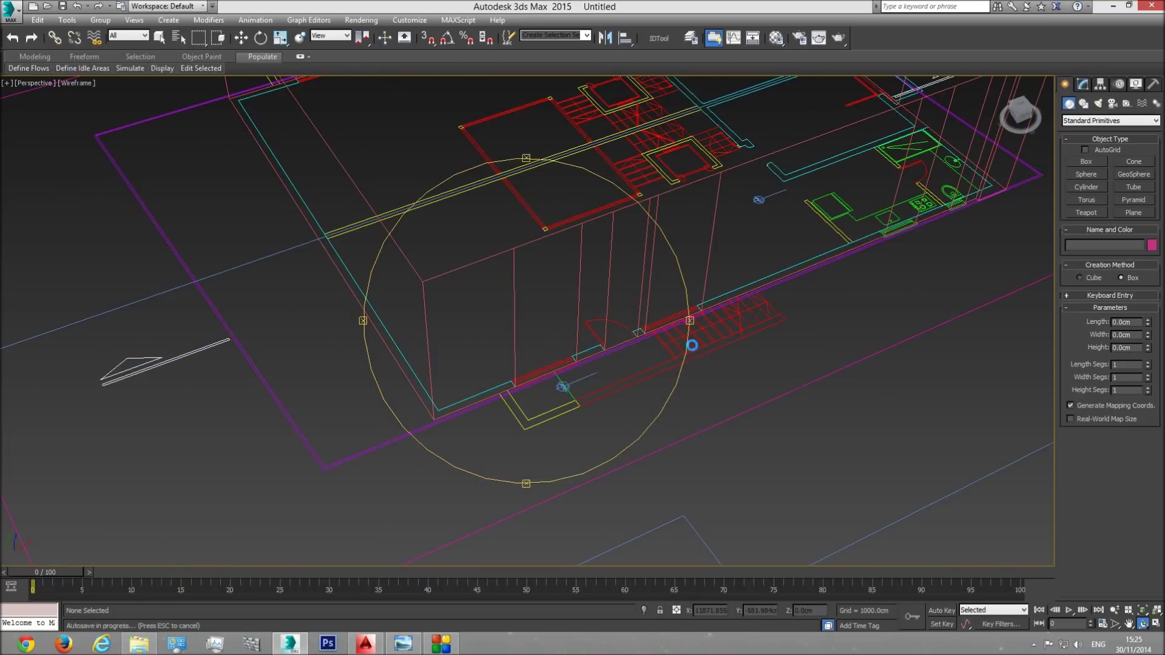
pyautogui.scroll(-6, 762, 341)
pyautogui.moveTo(762, 340); pyautogui.dragTo(1162, 55, button='middle')
pyautogui.scroll(3, 487, 427)
pyautogui.scroll(4, 477, 403)
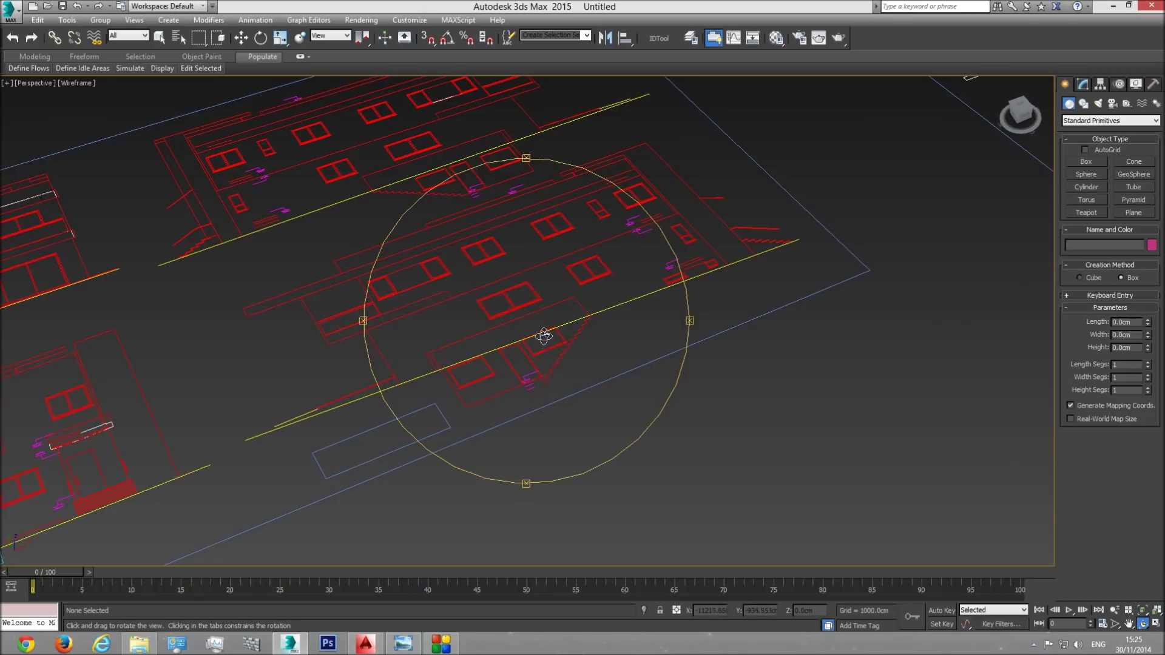
# Show the raised walls in the Front view in wireframe display
pyautogui.scroll(-3, 502, 346)
pyautogui.moveTo(487, 385); pyautogui.dragTo(293, 437, button='middle')
pyautogui.scroll(-2, 294, 437)
pyautogui.moveTo(610, 319); pyautogui.dragTo(236, 421, button='middle')
pyautogui.scroll(3, 654, 198)
pyautogui.scroll(3, 609, 251)
pyautogui.press('F3')
pyautogui.moveTo(613, 252)
pyautogui.mouseDown()
pyautogui.moveTo(613, 318)
pyautogui.moveTo(614, 304)
pyautogui.mouseUp()
pyautogui.press('f')
pyautogui.moveTo(792, 375); pyautogui.dragTo(599, 402, button='middle')
pyautogui.scroll(5, 603, 401)
pyautogui.press('F3')
pyautogui.scroll(5, 604, 413)
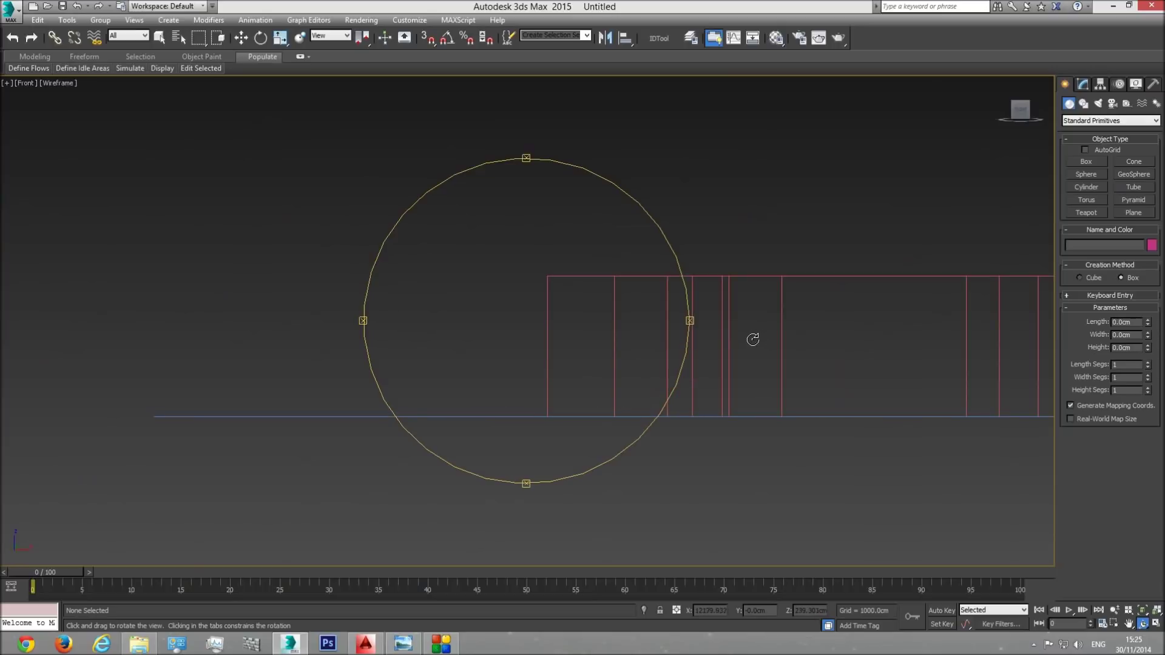
# Draw a reference box beside the walls, set its length to 220 cm, and snap its base onto the floor line
pyautogui.click(1086, 162)
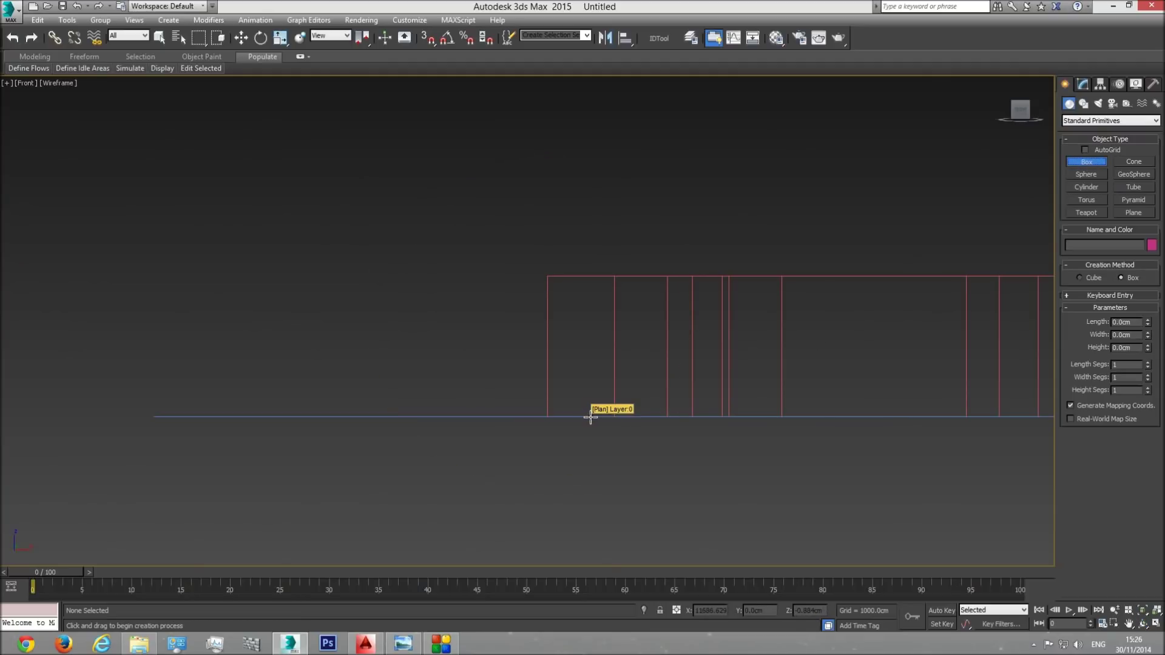
pyautogui.moveTo(506, 413); pyautogui.dragTo(527, 334)
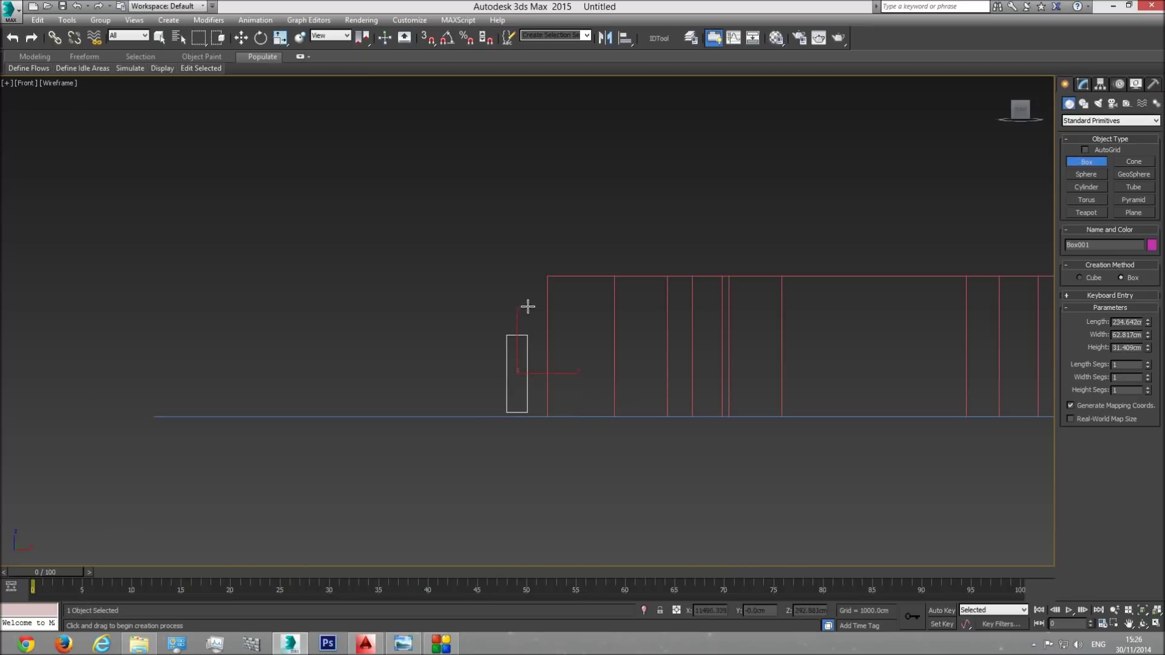
pyautogui.doubleClick(1128, 322)
pyautogui.write('220.0cm')
pyautogui.click(240, 37)
pyautogui.moveTo(537, 352); pyautogui.dragTo(533, 391)
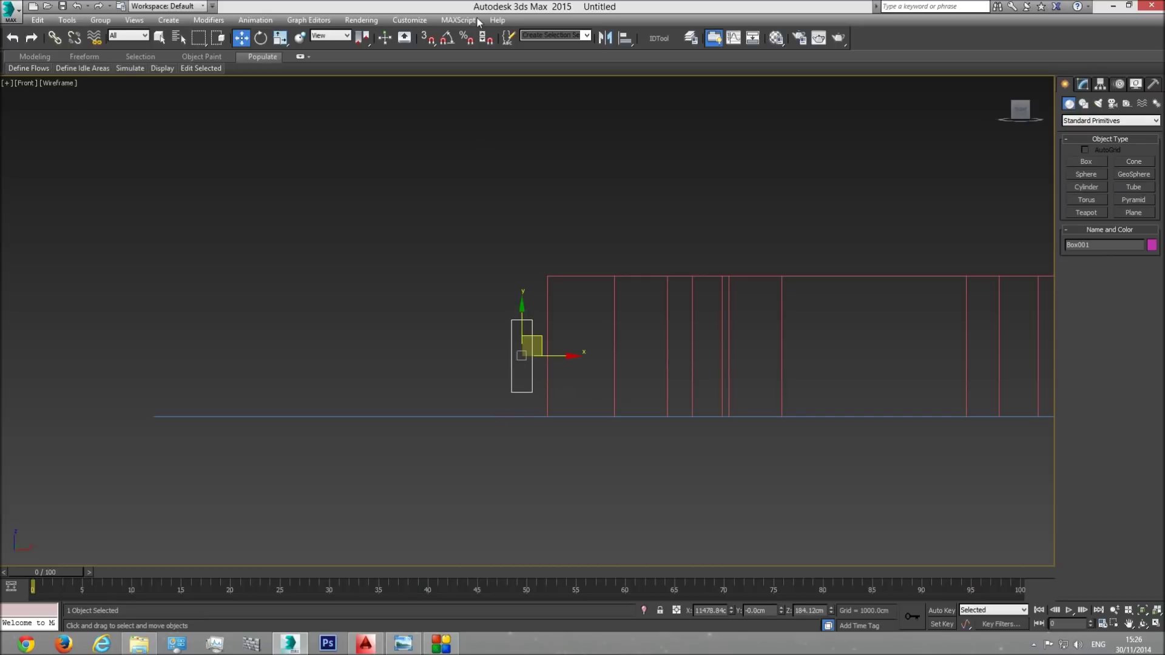
pyautogui.click(429, 44)
pyautogui.moveTo(521, 355); pyautogui.dragTo(553, 418)
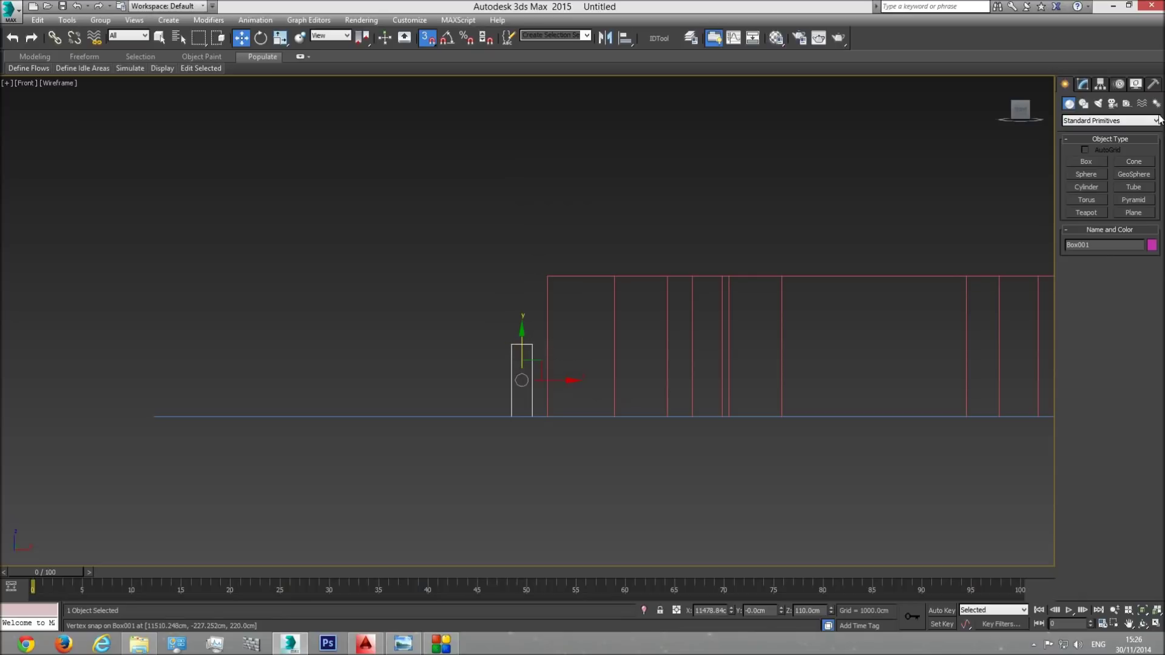
# Copy the reference box, set the copy's length to 100 cm, and snap its base onto the floor line
pyautogui.keyDown('shift'); pyautogui.moveTo(521, 380); pyautogui.dragTo(486, 390); pyautogui.keyUp('shift')
pyautogui.click(598, 371)
pyautogui.click(1084, 85)
pyautogui.doubleClick(1121, 256)
pyautogui.write('100')
pyautogui.press('Return')
pyautogui.moveTo(486, 349); pyautogui.dragTo(573, 402)
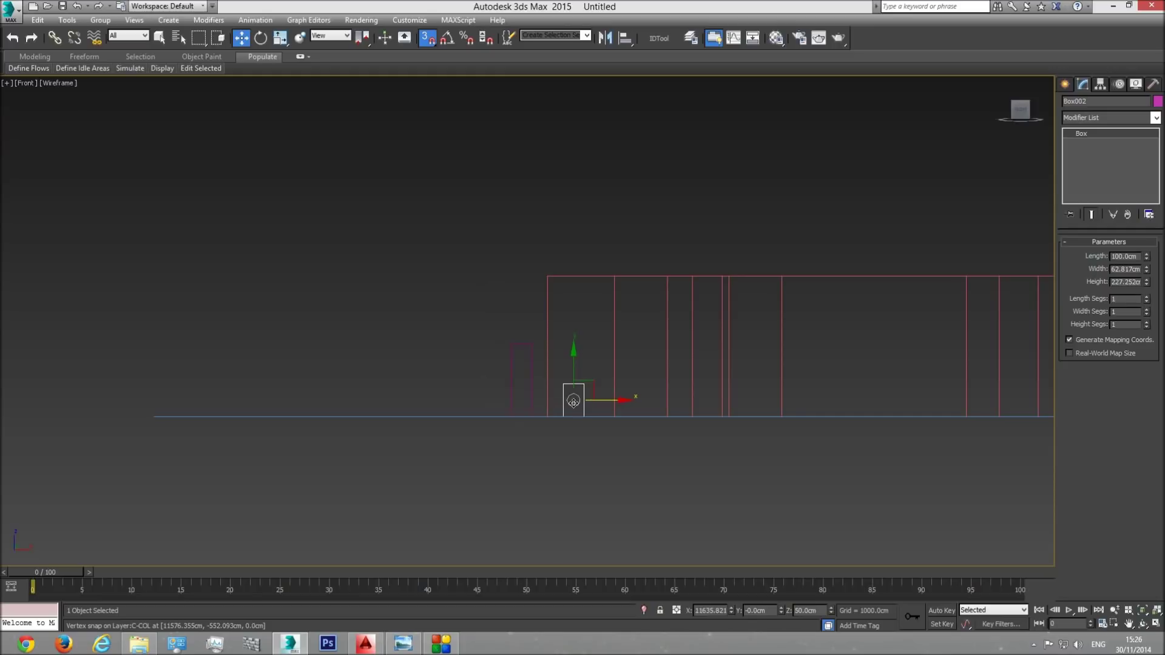
# Copy the 100 cm box to its right, set the copy's length to 115 cm, and snap it onto the floor line
pyautogui.moveTo(604, 402)
pyautogui.keyDown('shift'); pyautogui.mouseDown()
pyautogui.moveTo(644, 402)
pyautogui.moveTo(632, 402)
pyautogui.mouseUp(); pyautogui.keyUp('shift')
pyautogui.click(584, 373)
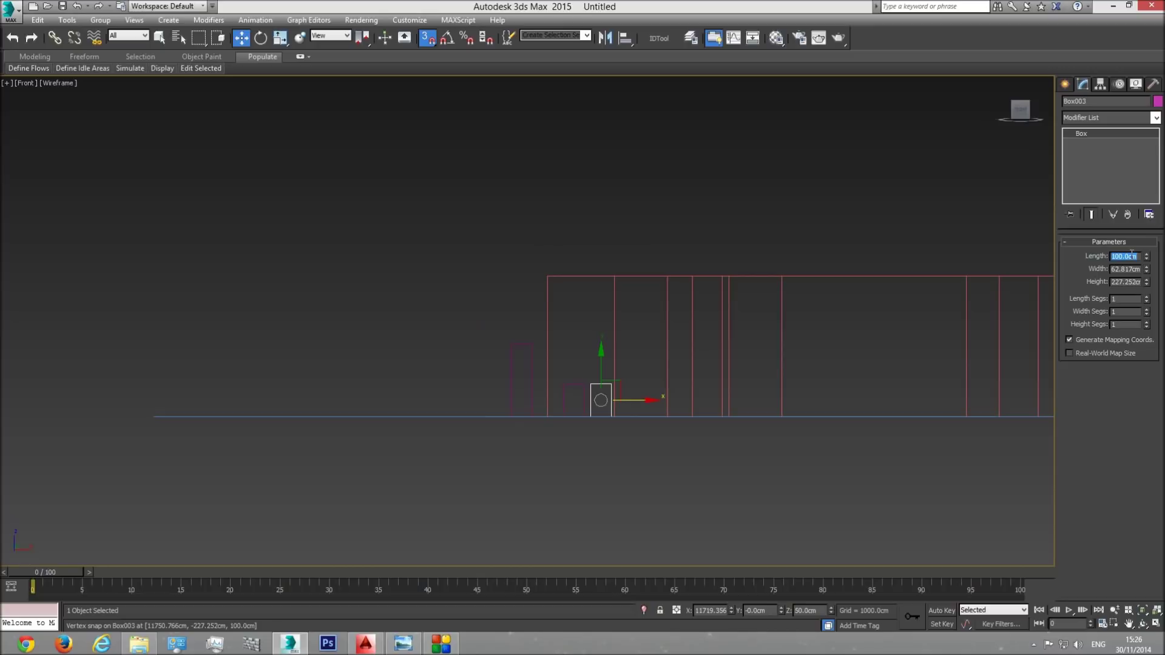
pyautogui.write('115')
pyautogui.press('Return')
pyautogui.moveTo(603, 370); pyautogui.dragTo(629, 406)
pyautogui.scroll(3, 610, 407)
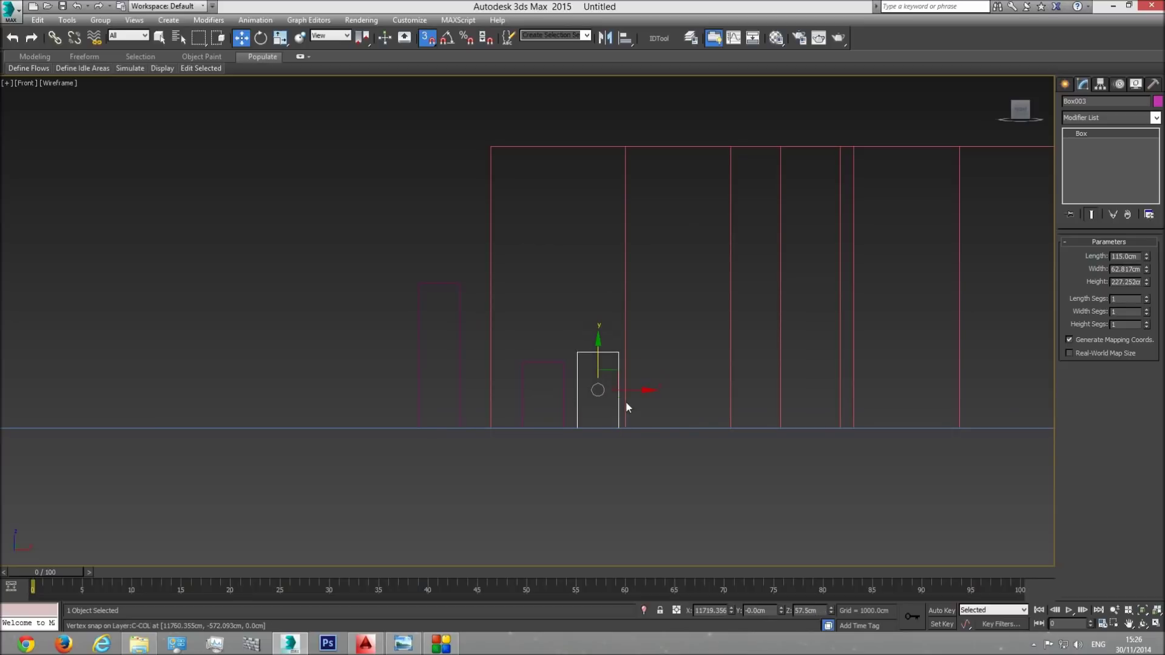
# Display the walls and reference boxes in Perspective, shaded with edged faces
pyautogui.press('p')
pyautogui.click(1143, 624)
pyautogui.moveTo(565, 372)
pyautogui.mouseDown()
pyautogui.moveTo(589, 383)
pyautogui.moveTo(577, 386)
pyautogui.moveTo(584, 399)
pyautogui.mouseUp()
pyautogui.press('F3')
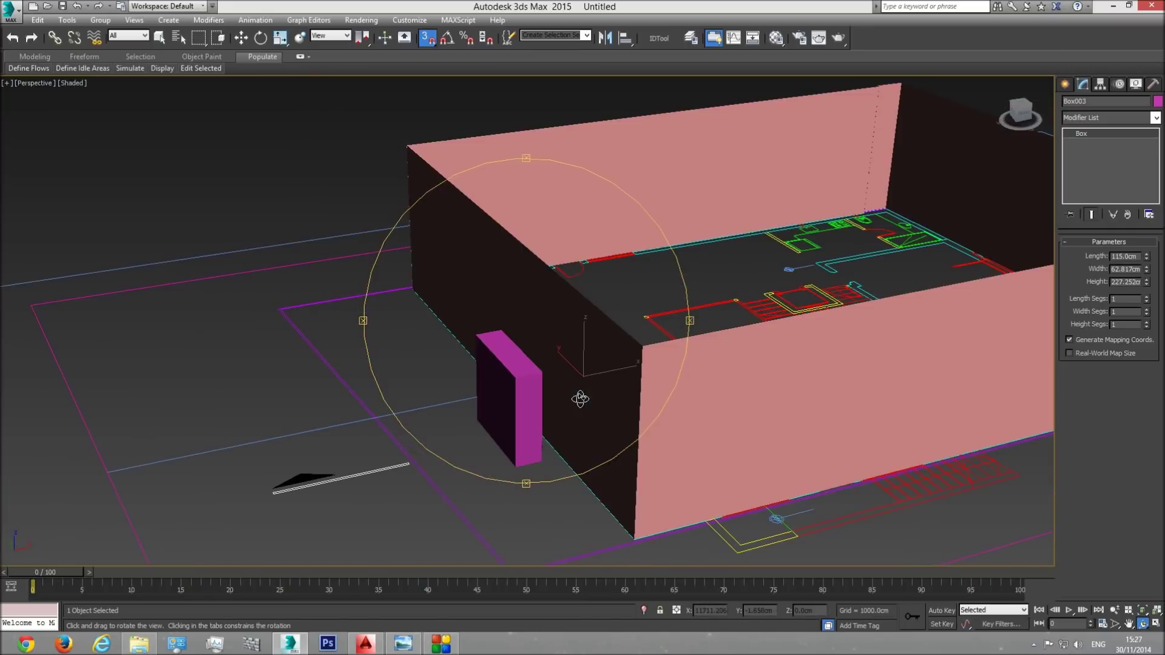
pyautogui.press('F4')
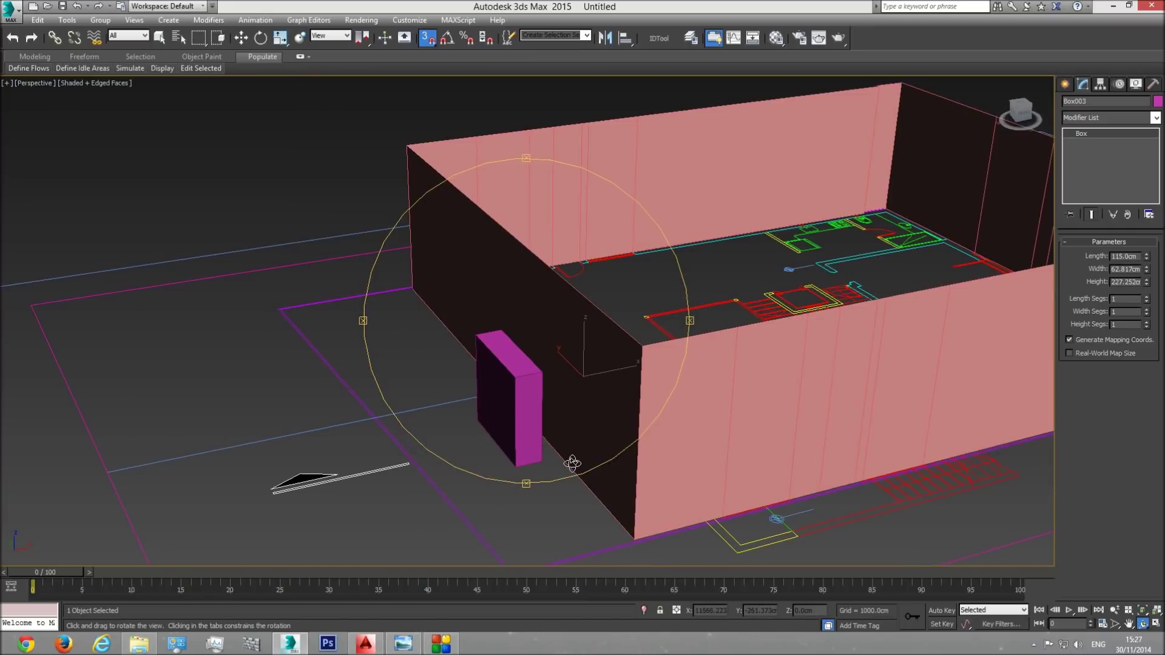
# In the Front view, slice the walls horizontally with a slice plane snapped to the 100 cm box's top
pyautogui.press('f')
pyautogui.press('F3')
pyautogui.press('w')
pyautogui.click(730, 262)
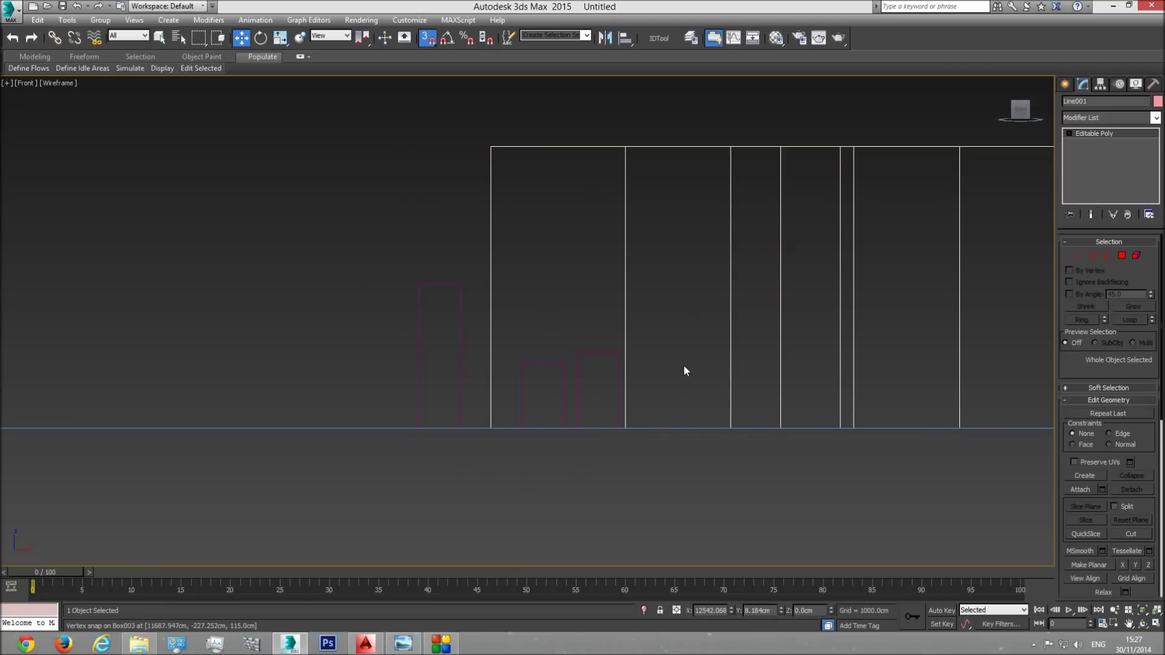
pyautogui.click(1076, 256)
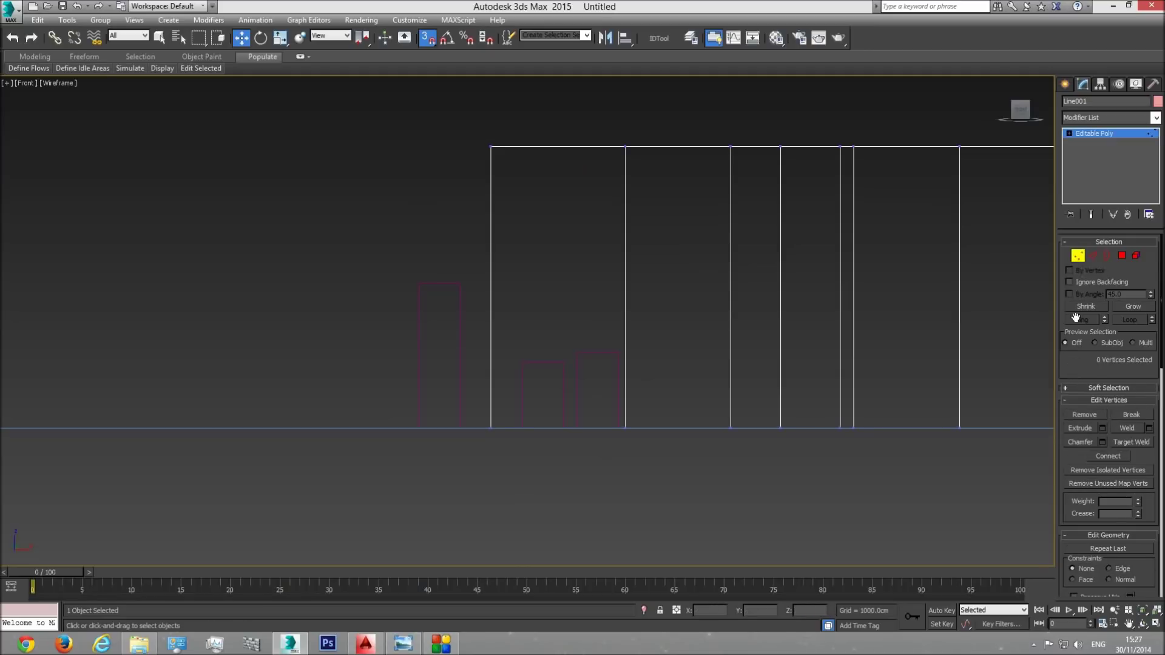
pyautogui.scroll(-3, 1108, 483)
pyautogui.click(1088, 524)
pyautogui.moveTo(812, 344); pyautogui.dragTo(629, 346, button='middle')
pyautogui.moveTo(859, 248); pyautogui.dragTo(382, 366)
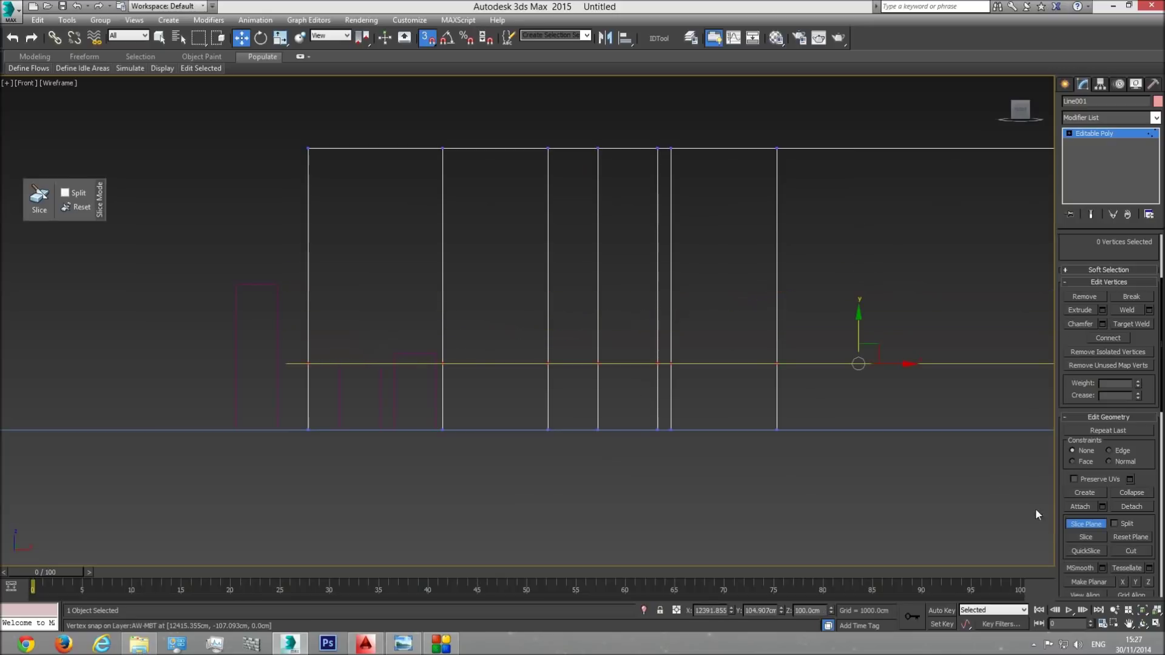
pyautogui.click(1089, 537)
# Slice the walls at the tops of the 115 cm and 220 cm boxes, and return to the object level
pyautogui.moveTo(859, 328); pyautogui.dragTo(433, 351)
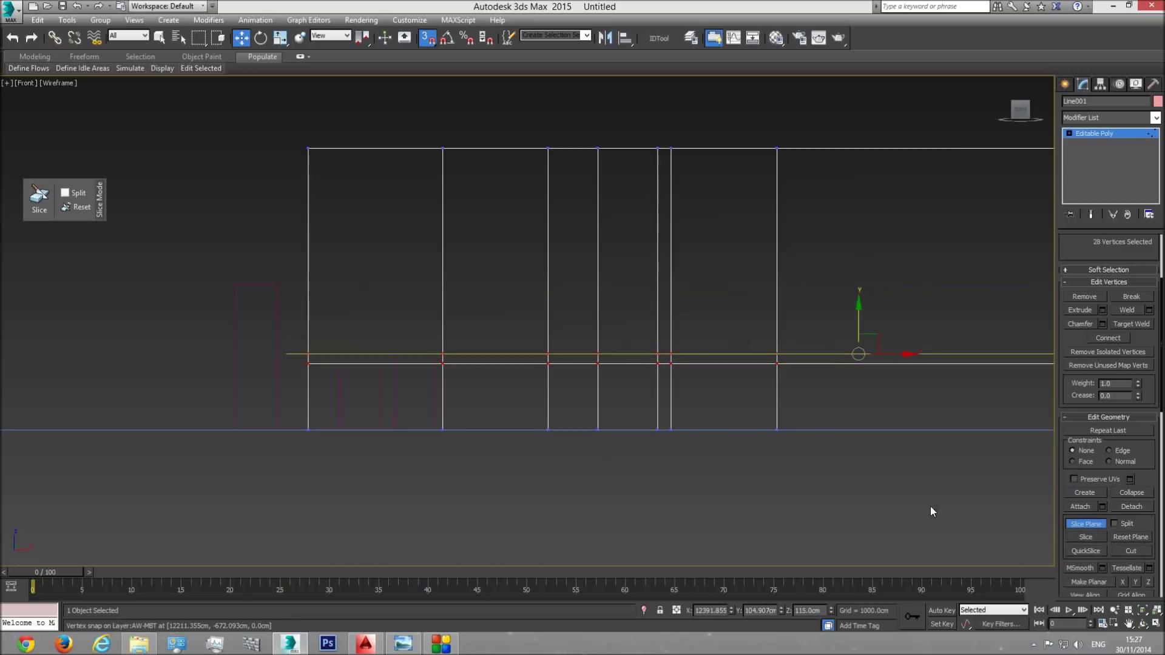
pyautogui.click(1081, 537)
pyautogui.moveTo(854, 321); pyautogui.dragTo(276, 284)
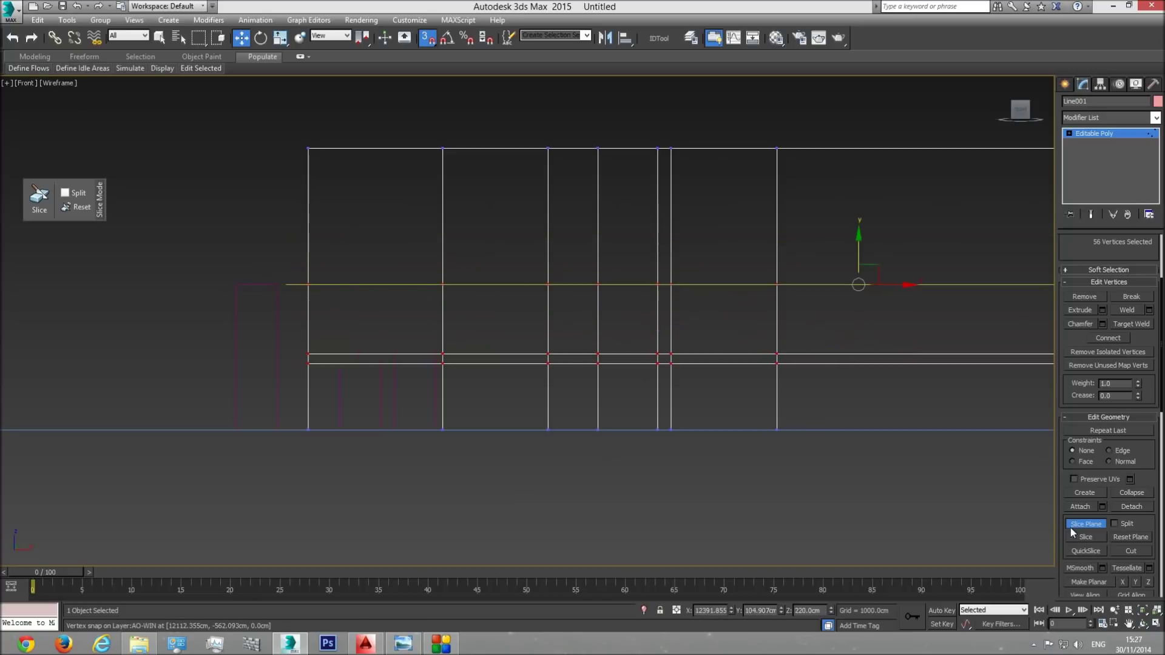
pyautogui.click(1085, 537)
pyautogui.click(1086, 524)
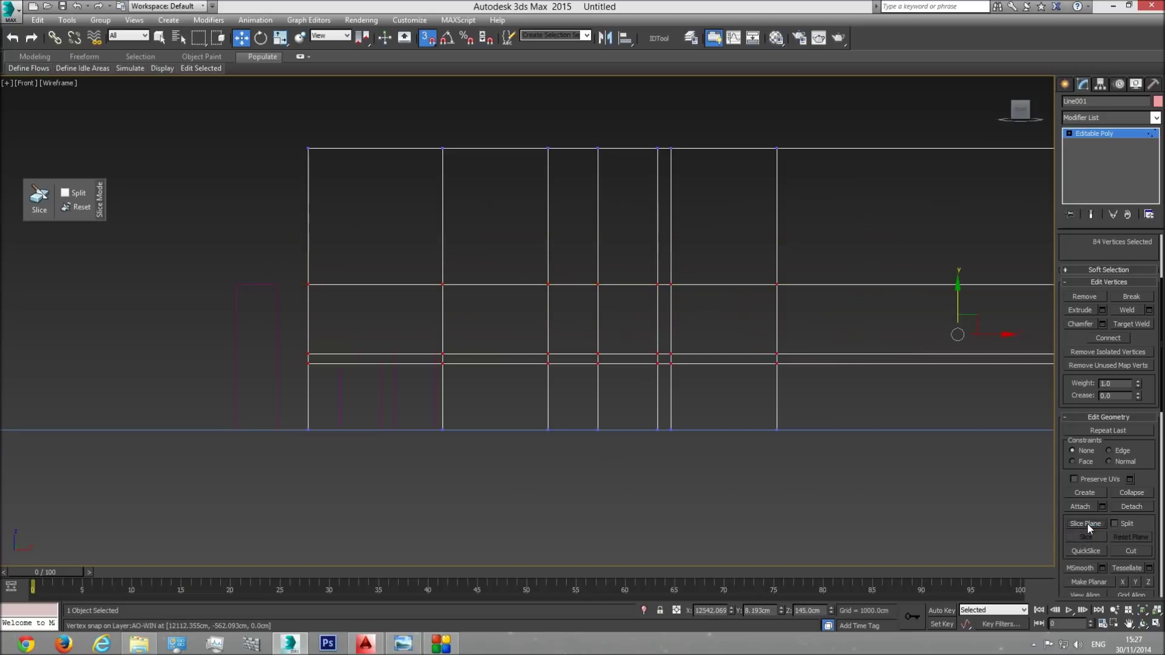
pyautogui.click(1092, 133)
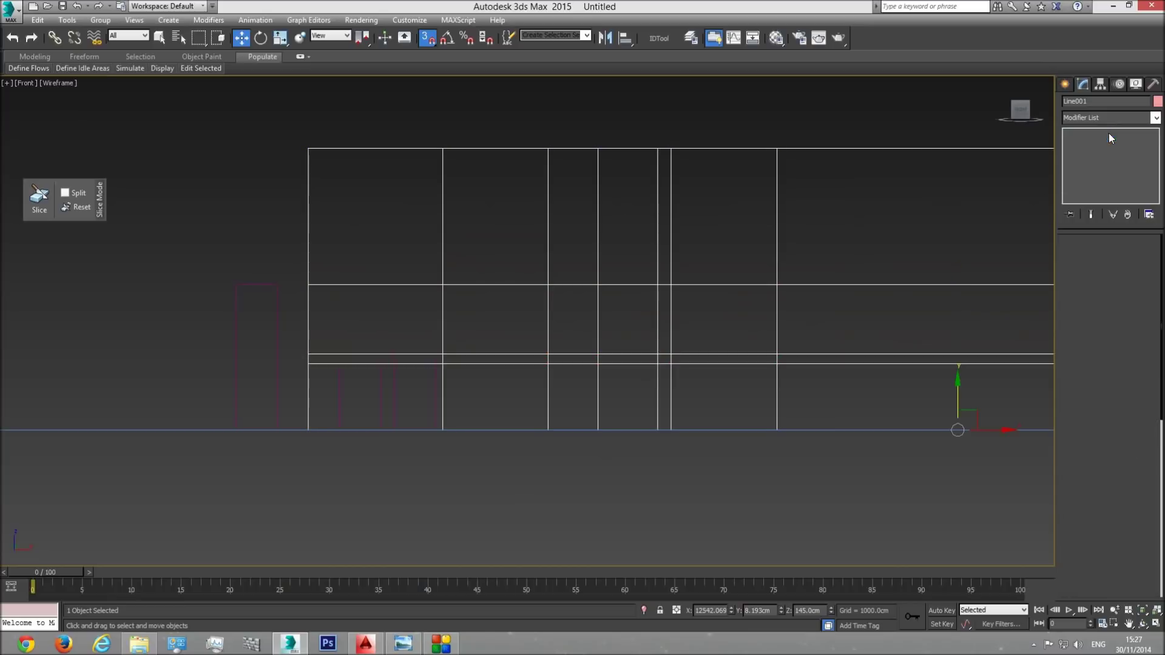
# Delete the three reference boxes from the Perspective view
pyautogui.press('p')
pyautogui.click(1142, 623)
pyautogui.moveTo(693, 402)
pyautogui.mouseDown()
pyautogui.moveTo(567, 346)
pyautogui.moveTo(588, 382)
pyautogui.moveTo(546, 412)
pyautogui.moveTo(501, 420)
pyautogui.moveTo(511, 417)
pyautogui.mouseUp()
pyautogui.press('F3')
pyautogui.press('w')
pyautogui.click(496, 464)
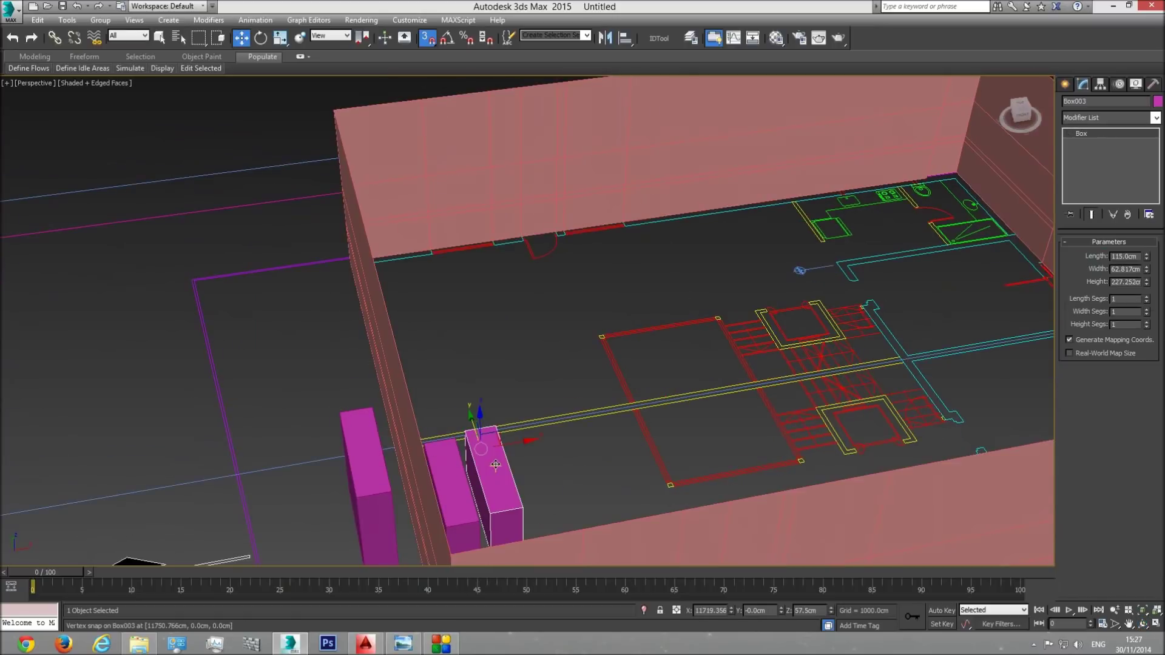
pyautogui.press('Delete')
pyautogui.click(452, 479)
pyautogui.press('Delete')
pyautogui.click(367, 461)
pyautogui.moveTo(418, 475); pyautogui.dragTo(484, 320, button='middle')
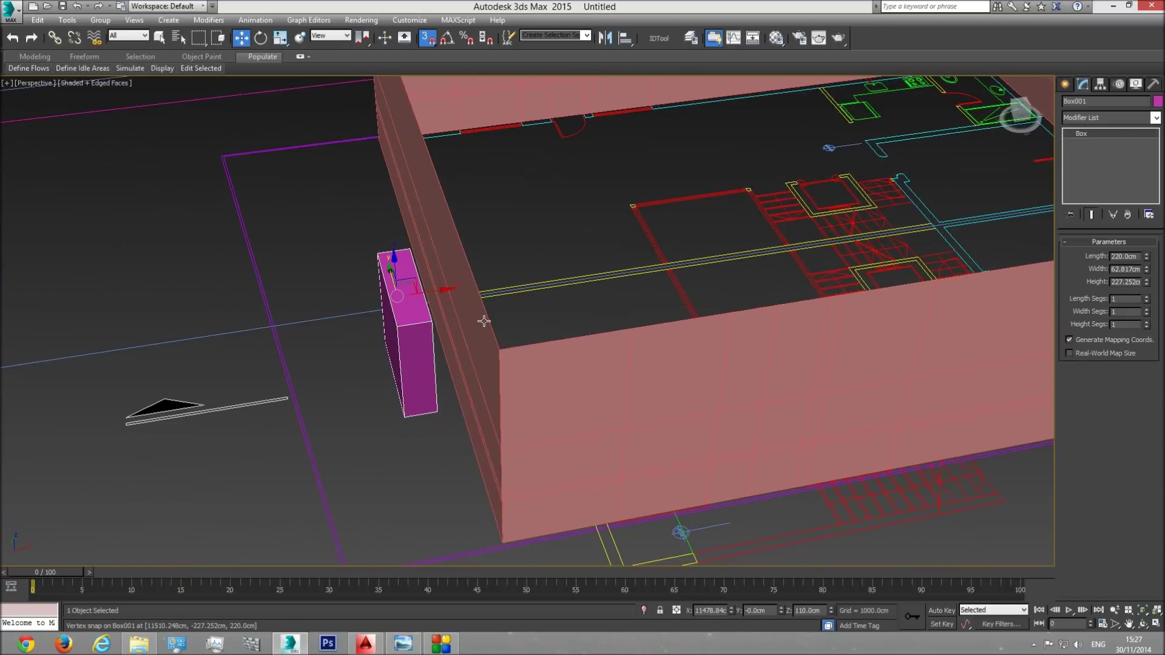
pyautogui.scroll(-2, 484, 320)
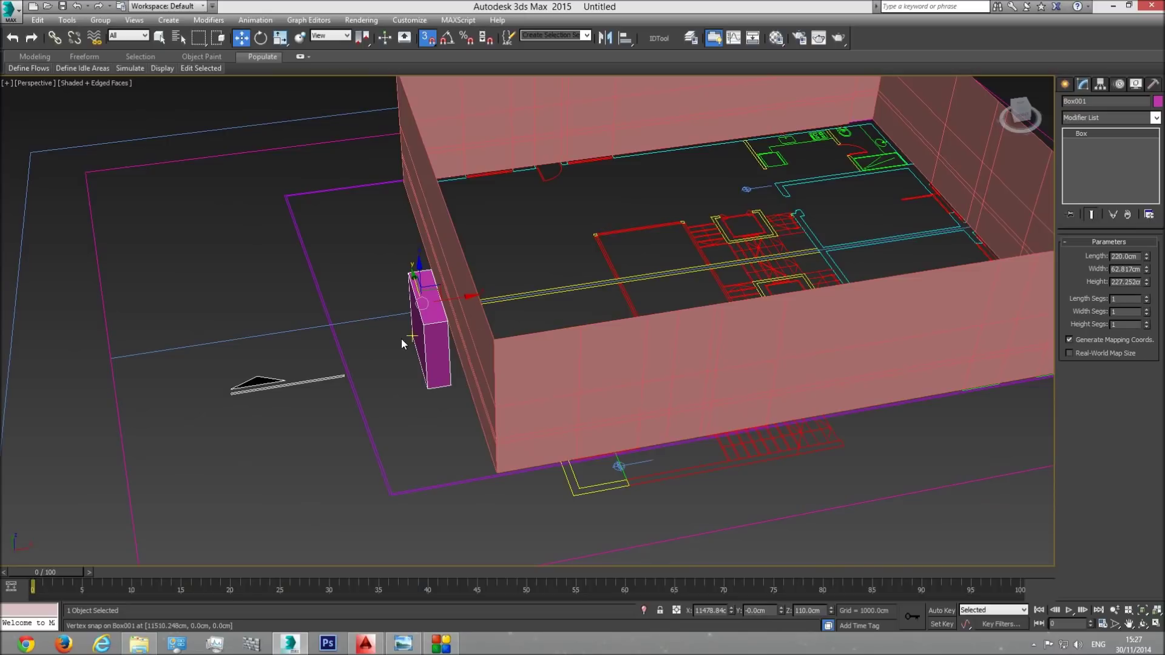
pyautogui.press('Delete')
# Show the sliced walls in wireframe from the stair side and select the wall object
pyautogui.moveTo(599, 398); pyautogui.dragTo(602, 379, button='middle')
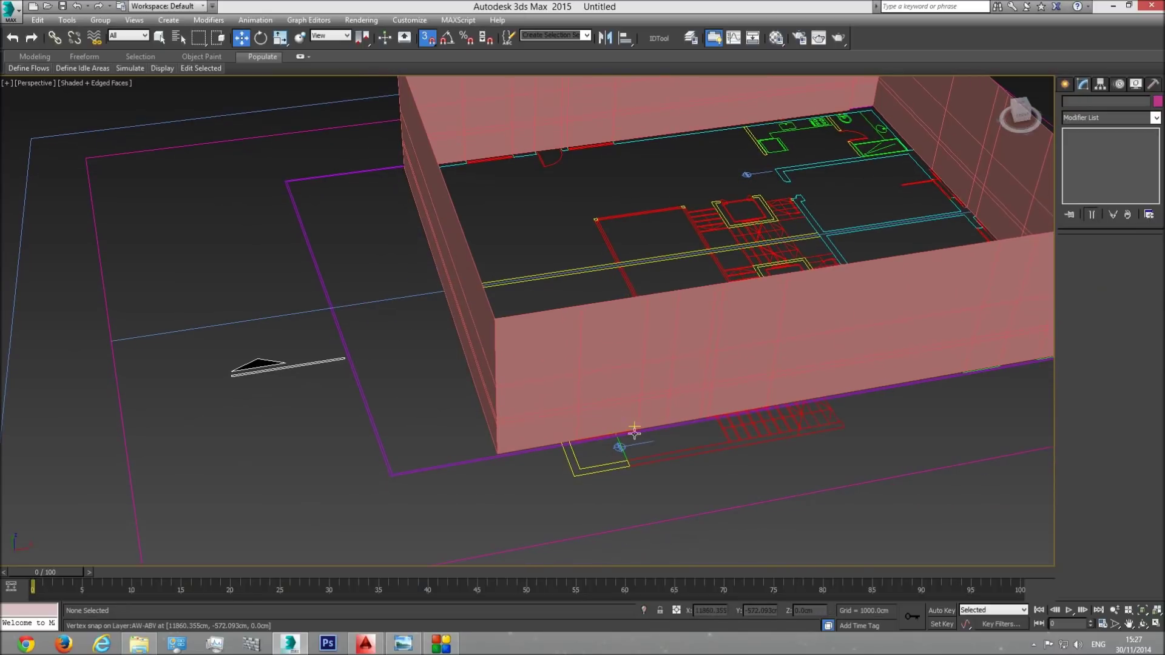
pyautogui.press('F3')
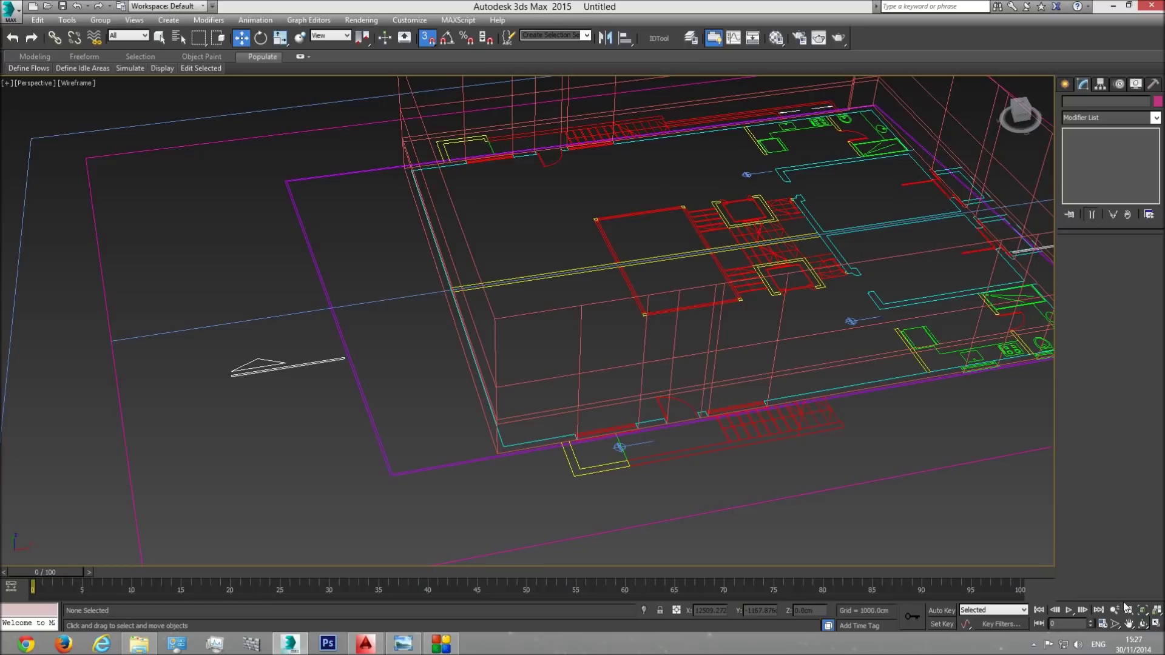
pyautogui.click(1143, 625)
pyautogui.moveTo(597, 437); pyautogui.dragTo(625, 365)
pyautogui.rightClick(631, 358)
pyautogui.click(675, 316)
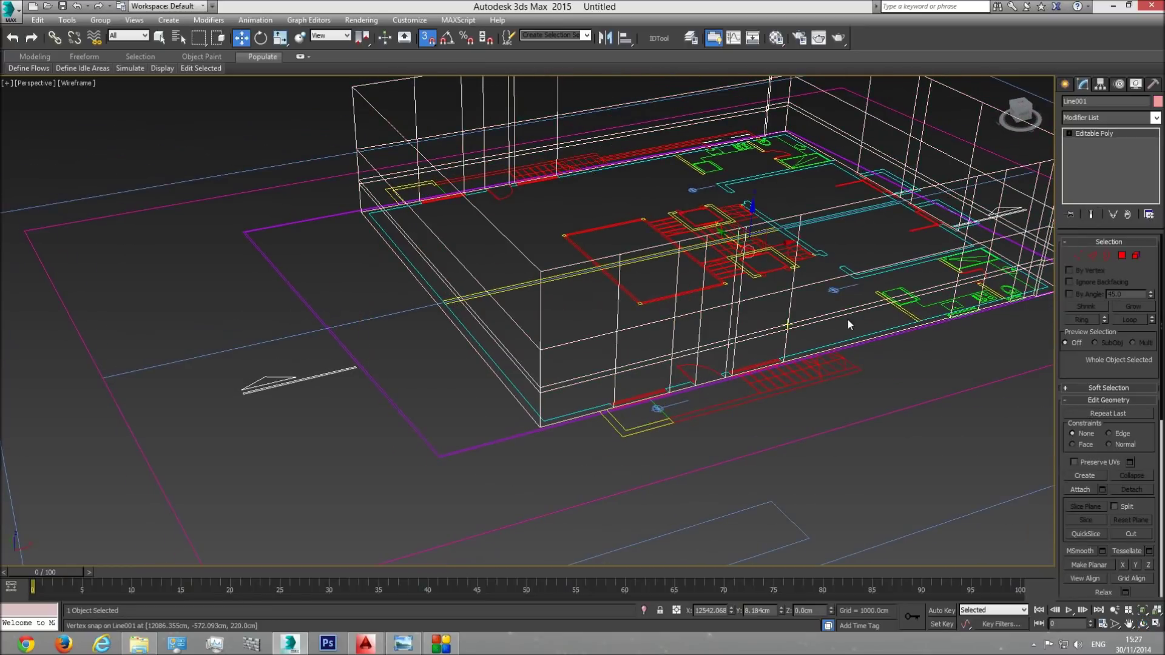
# Enter the polygon level of the wall object and clear the polygon selection
pyautogui.click(1123, 256)
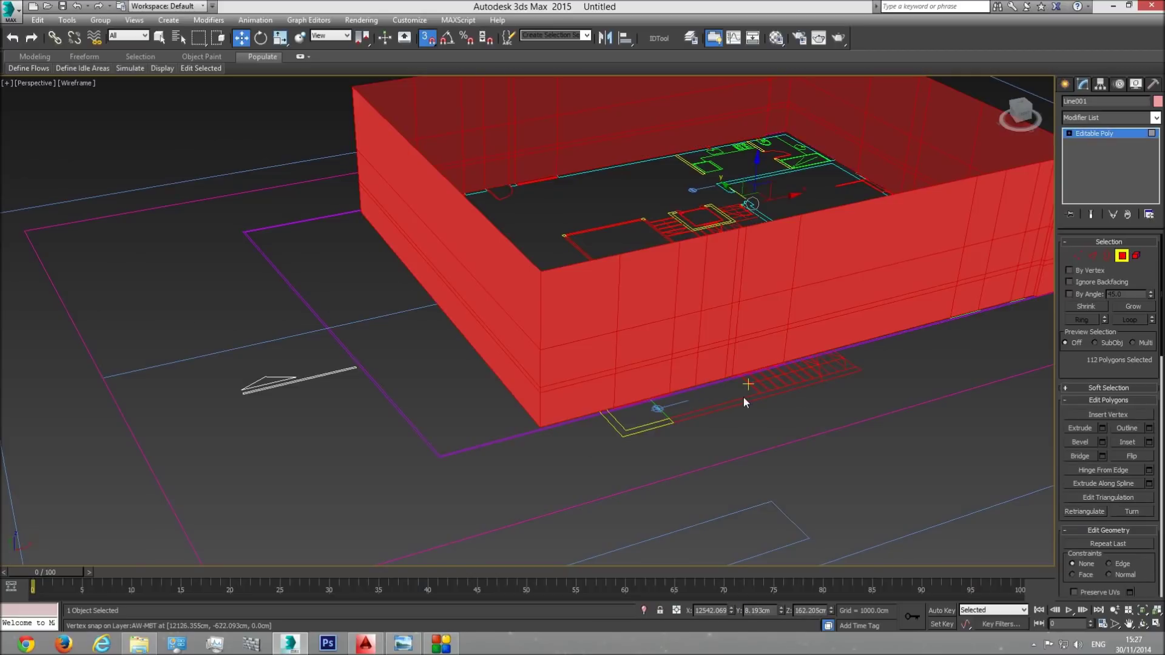
pyautogui.click(795, 452)
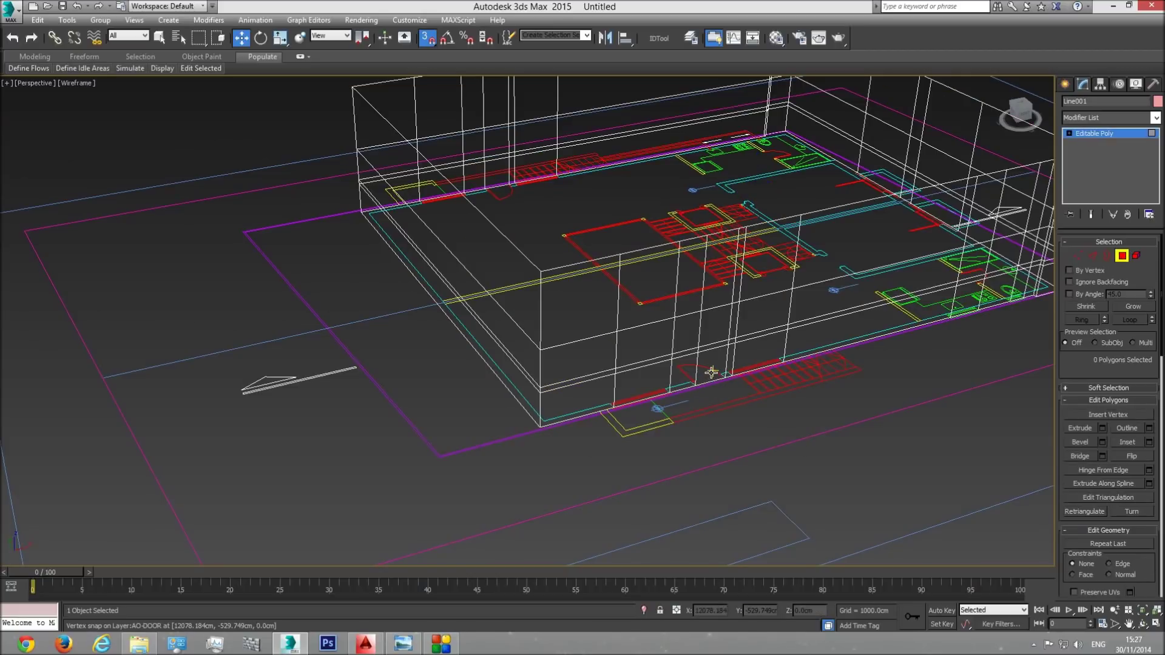
pyautogui.click(159, 37)
pyautogui.click(242, 38)
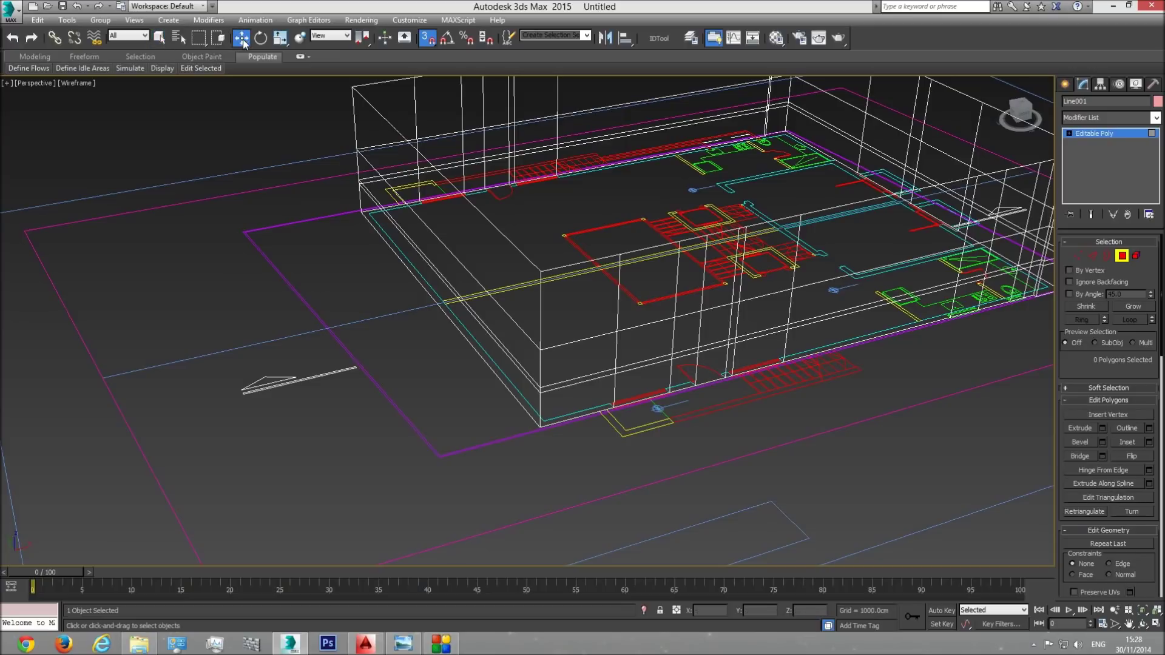
pyautogui.click(640, 324)
pyautogui.moveTo(641, 321); pyautogui.dragTo(718, 408)
pyautogui.hotkey('ctrl', 'z')
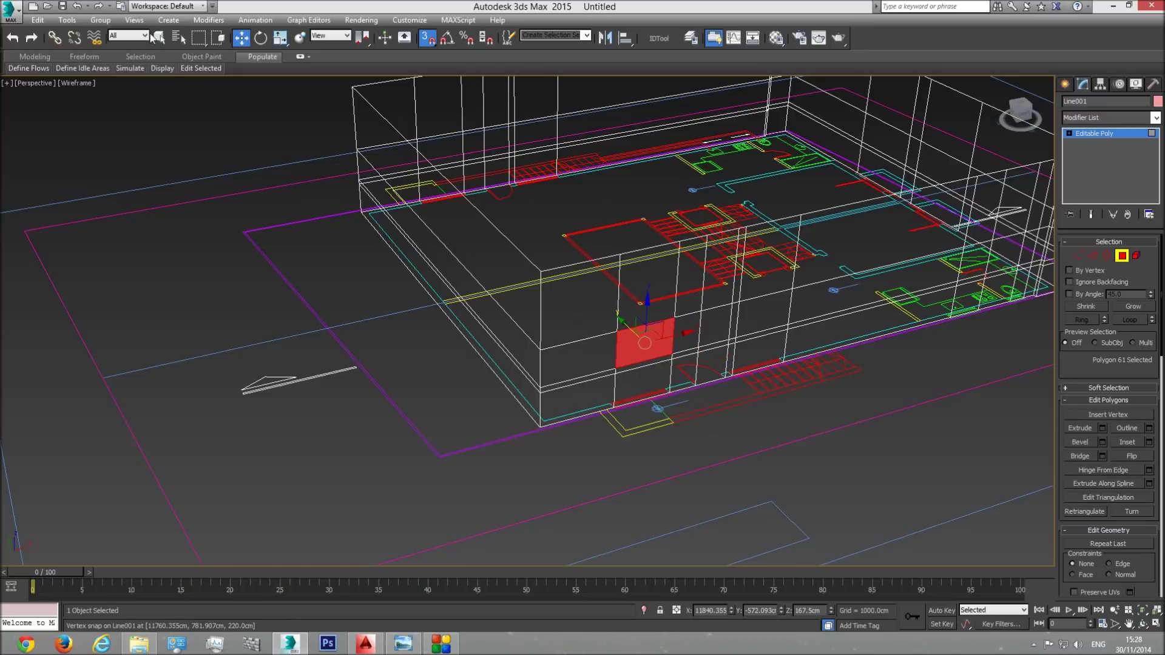
# Select the three stacked polygons of the door opening in the near long wall, with the walls shown shaded
pyautogui.click(159, 37)
pyautogui.click(728, 396)
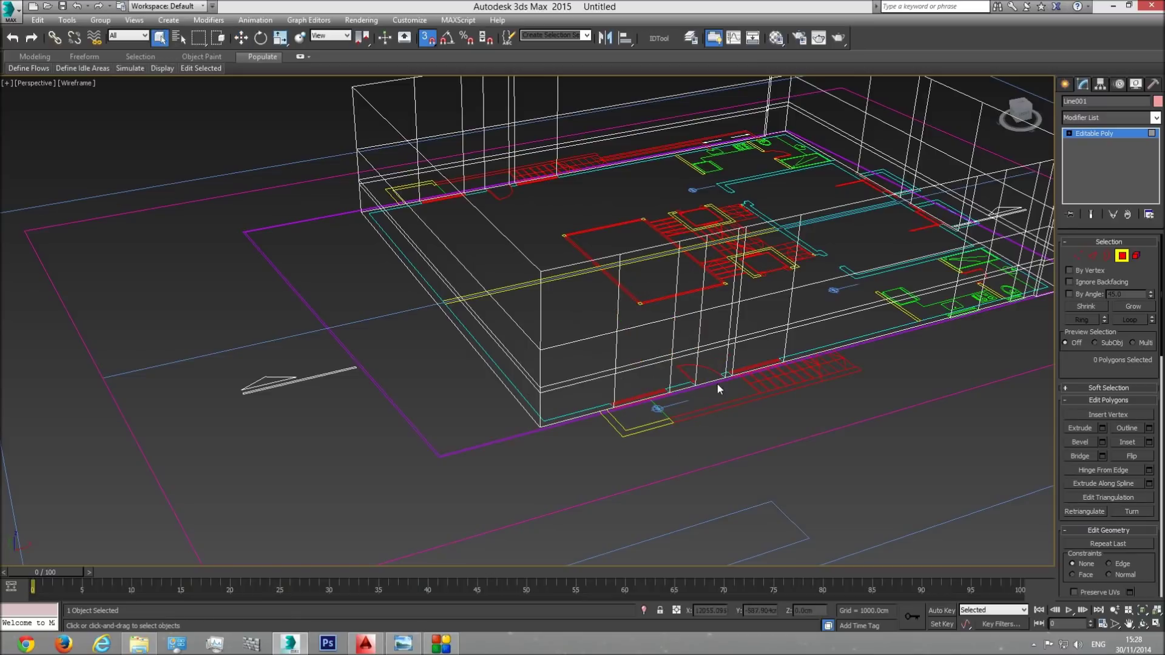
pyautogui.scroll(2, 728, 395)
pyautogui.click(696, 379)
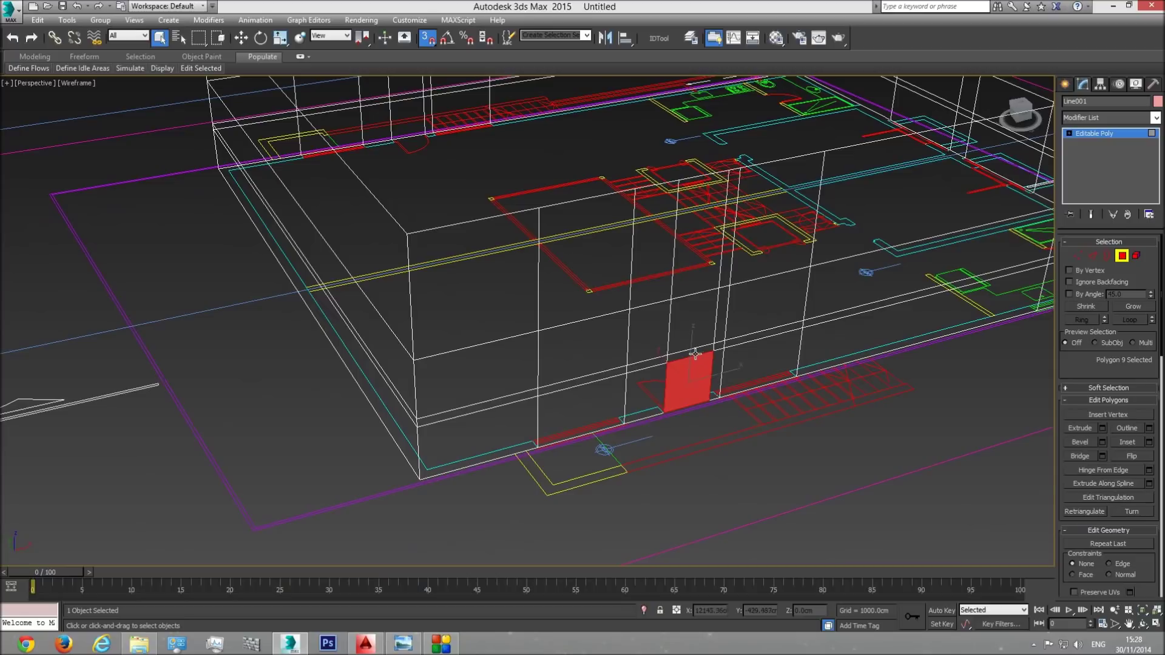
pyautogui.press('F3')
pyautogui.keyDown('ctrl'); pyautogui.click(694, 350); pyautogui.keyUp('ctrl')
pyautogui.keyDown('ctrl'); pyautogui.click(694, 333); pyautogui.keyUp('ctrl')
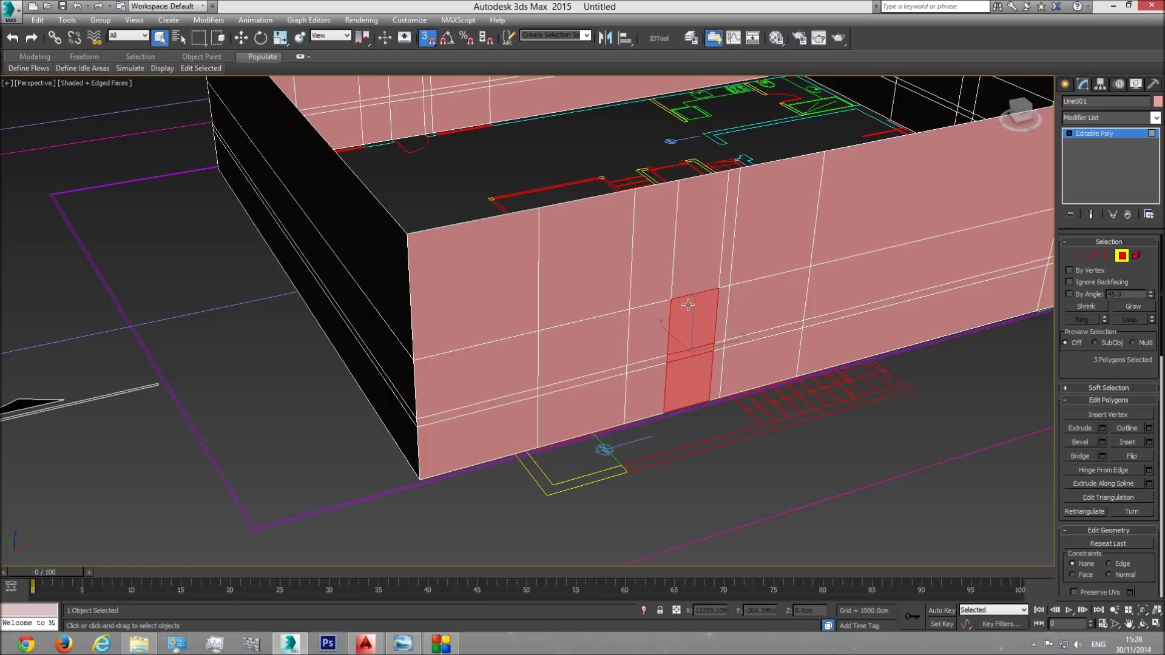
# Add the polygons of the two window openings beside the near wall's door to the selection
pyautogui.keyDown('ctrl'); pyautogui.click(594, 377); pyautogui.keyUp('ctrl')
pyautogui.keyDown('ctrl'); pyautogui.click(593, 341); pyautogui.keyUp('ctrl')
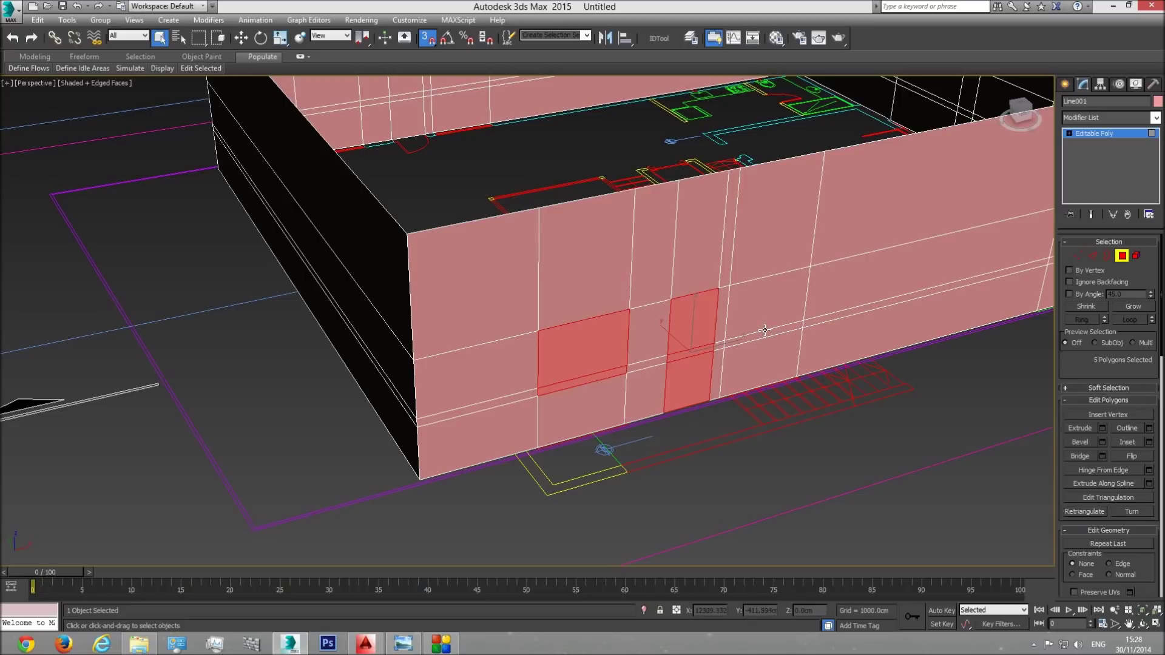
pyautogui.keyDown('ctrl'); pyautogui.click(773, 306); pyautogui.keyUp('ctrl')
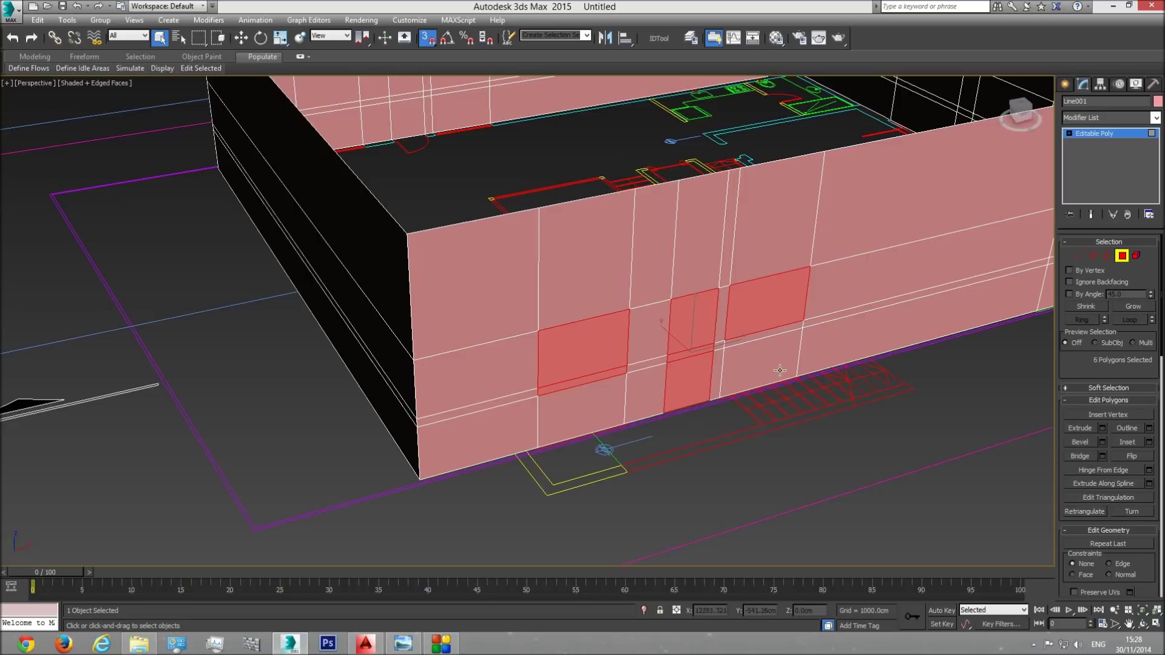
pyautogui.keyDown('alt'); pyautogui.moveTo(778, 370); pyautogui.dragTo(680, 364, button='middle'); pyautogui.keyUp('alt')
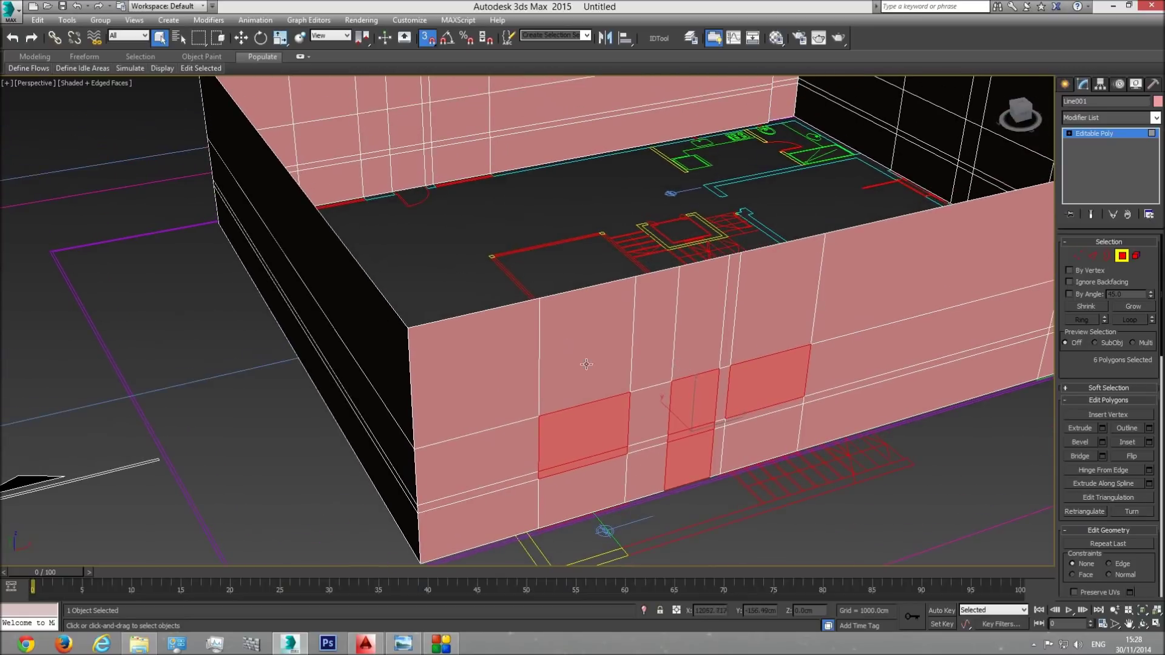
pyautogui.scroll(-5, 591, 438)
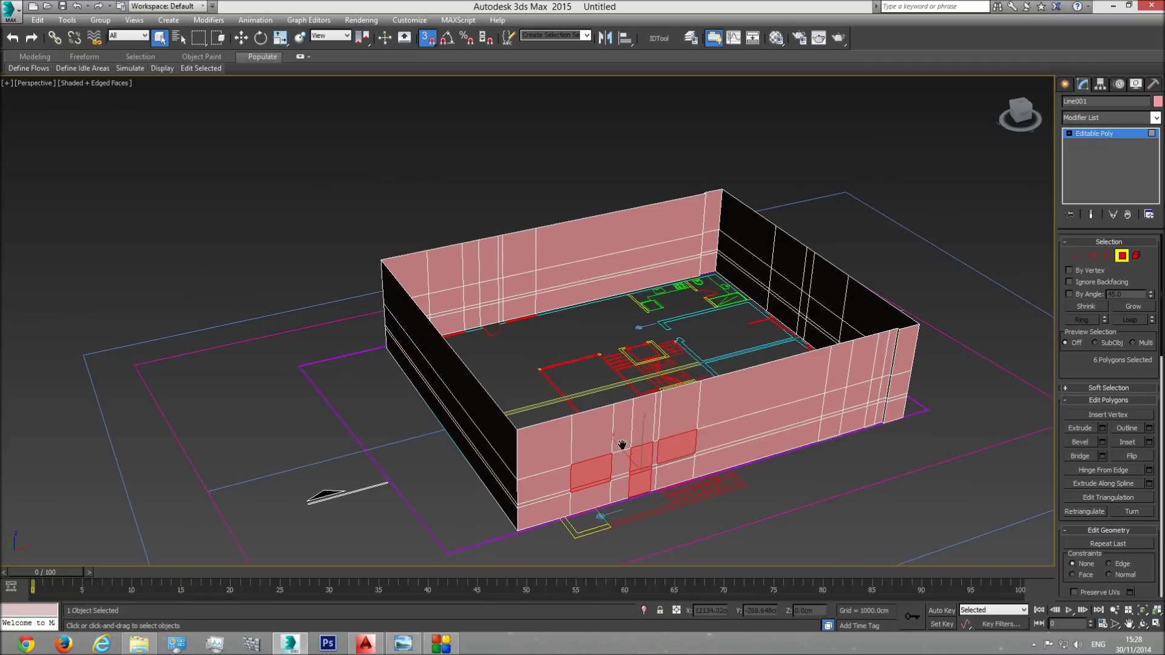
pyautogui.scroll(3, 593, 397)
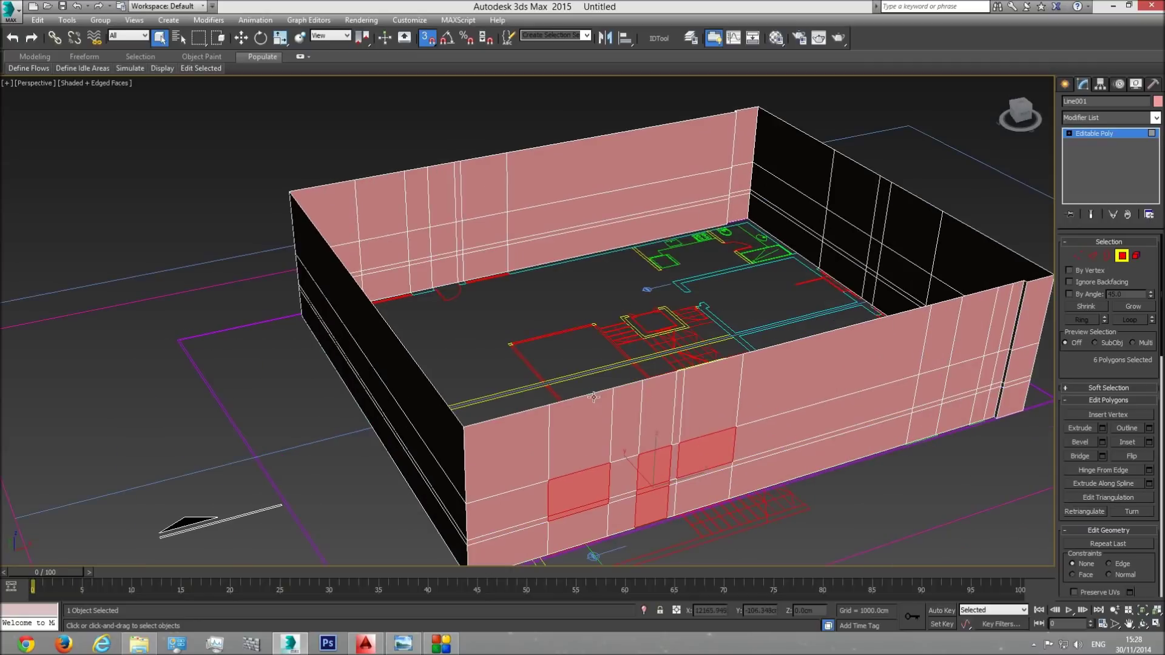
# Add the polygons of the matching door and both windows in the opposite long wall to the selection
pyautogui.keyDown('ctrl'); pyautogui.click(444, 270); pyautogui.keyUp('ctrl')
pyautogui.keyDown('ctrl'); pyautogui.click(448, 256); pyautogui.keyUp('ctrl')
pyautogui.keyDown('ctrl'); pyautogui.click(447, 243); pyautogui.keyUp('ctrl')
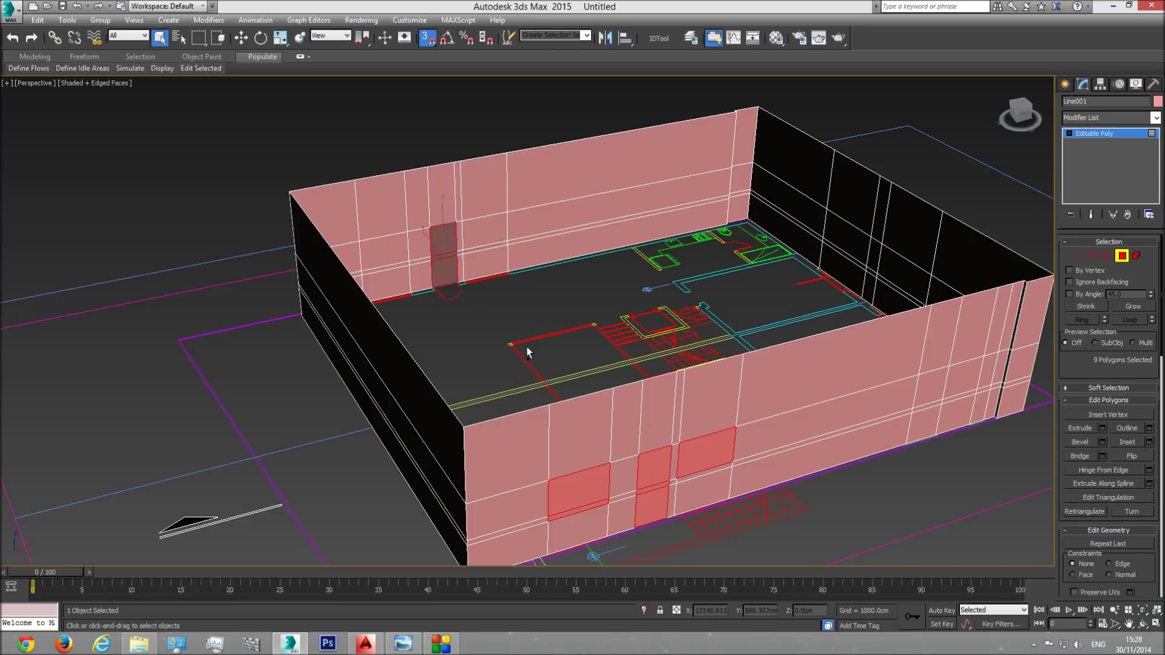
pyautogui.keyDown('ctrl'); pyautogui.click(494, 229); pyautogui.keyUp('ctrl')
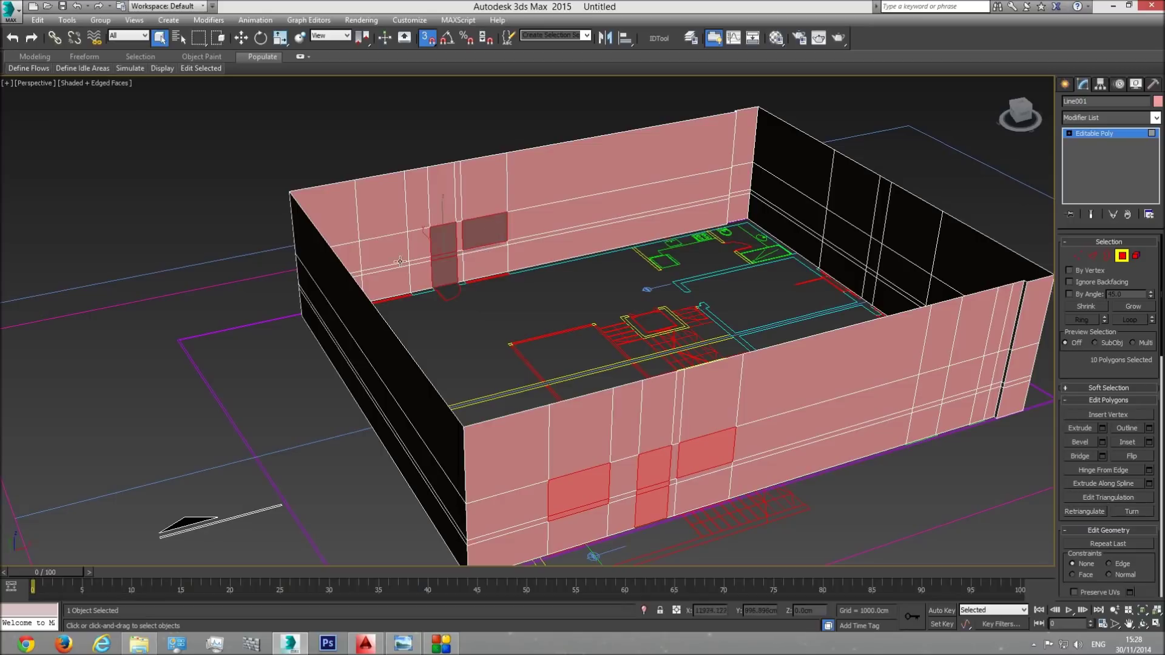
pyautogui.keyDown('ctrl'); pyautogui.click(400, 262); pyautogui.keyUp('ctrl')
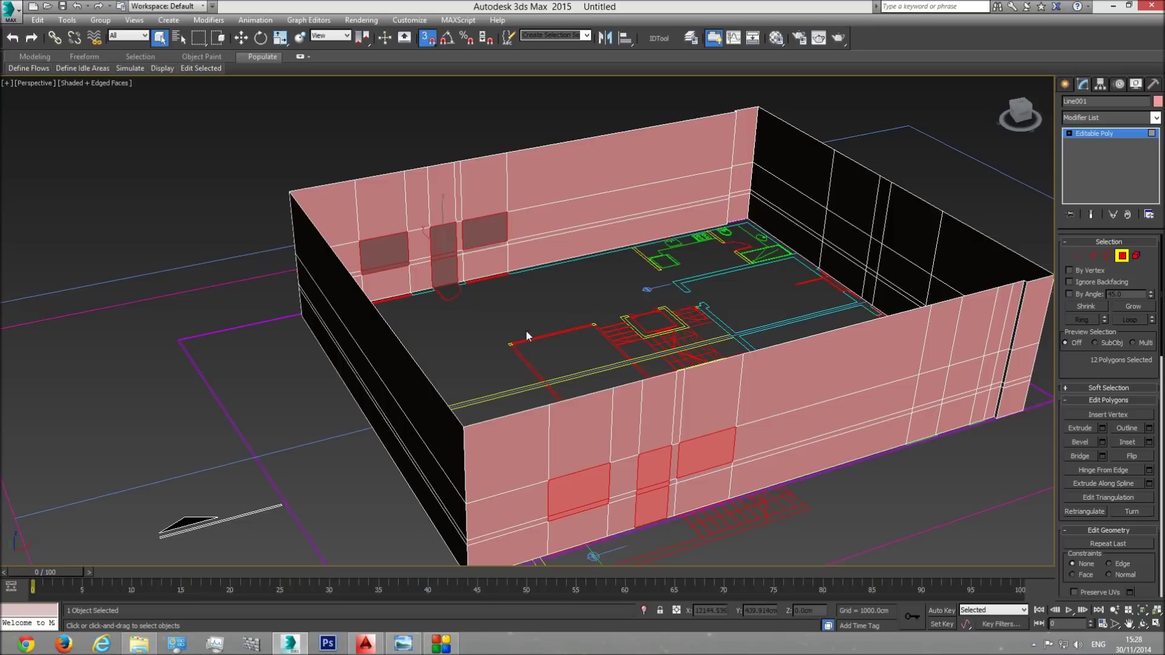
# Extrude the selected door and window polygons by -20 cm, checking the depth against the plan's wall thickness in the Top view
pyautogui.press('t')
pyautogui.moveTo(785, 374); pyautogui.dragTo(401, 366, button='middle')
pyautogui.scroll(-8, 401, 367)
pyautogui.moveTo(821, 370); pyautogui.dragTo(427, 375, button='middle')
pyautogui.scroll(10, 738, 382)
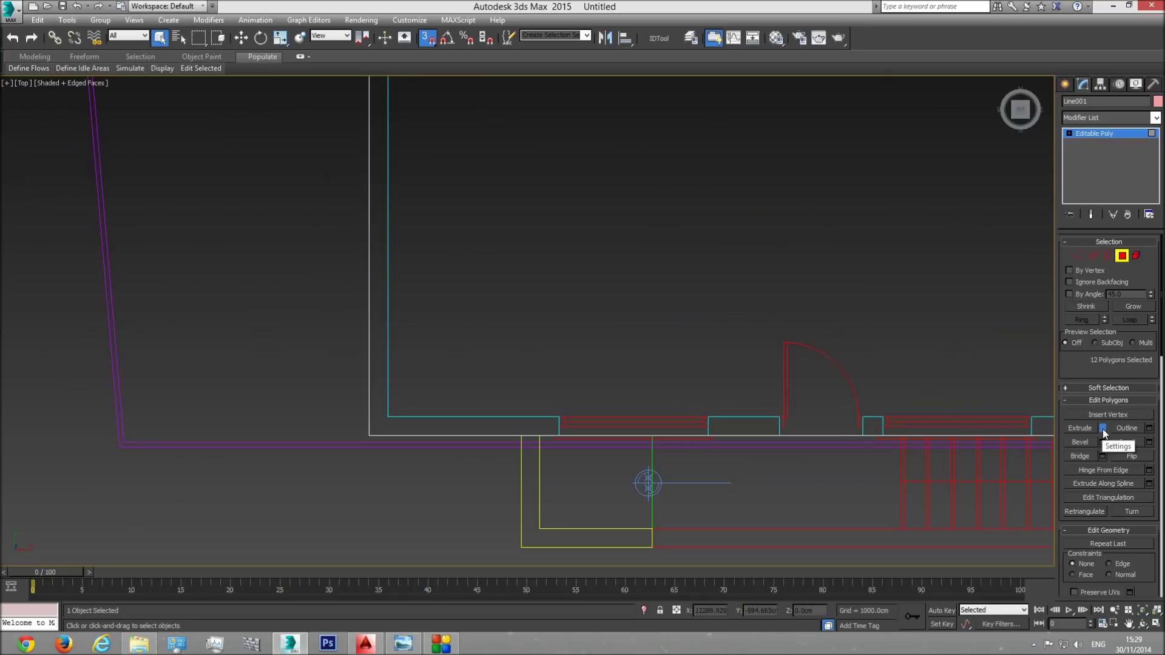
pyautogui.click(1102, 428)
pyautogui.moveTo(534, 346); pyautogui.dragTo(538, 370)
pyautogui.doubleClick(558, 344)
pyautogui.write('-20')
pyautogui.press('Return')
pyautogui.moveTo(597, 417); pyautogui.dragTo(597, 419, button='middle')
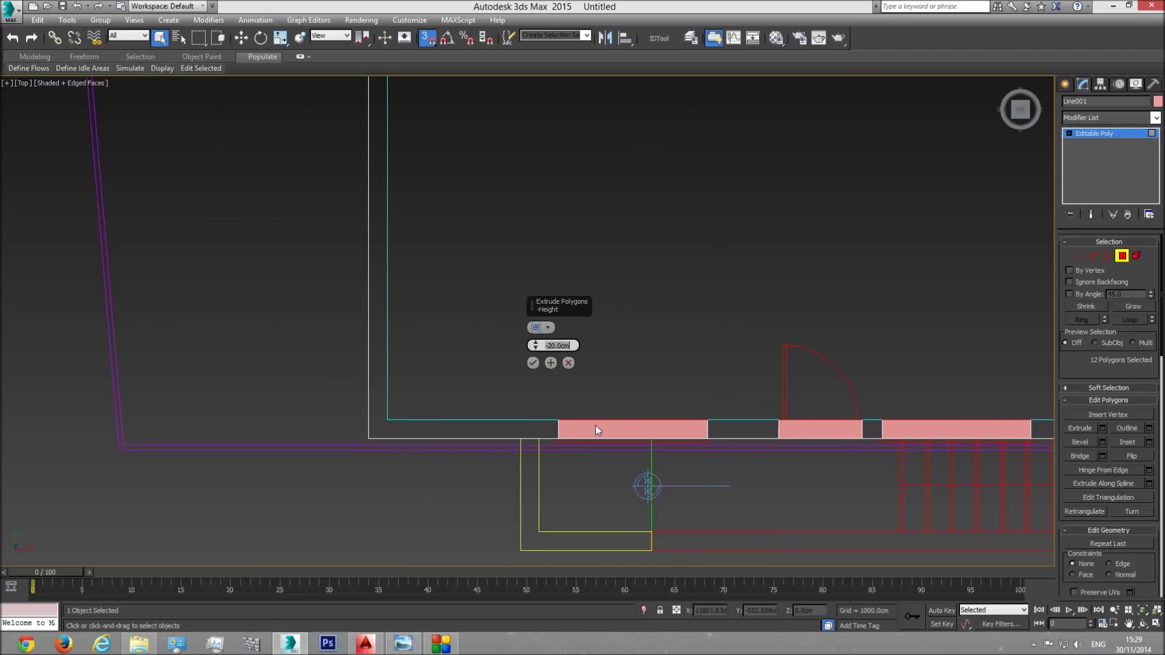
pyautogui.scroll(5, 597, 420)
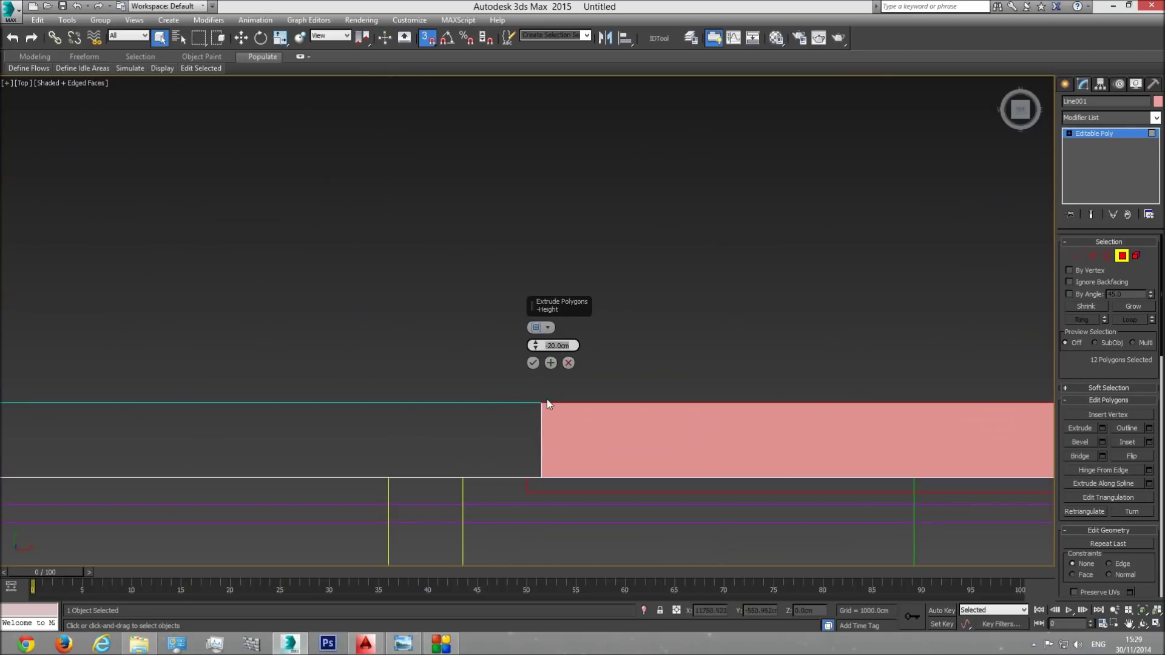
pyautogui.scroll(-3, 514, 417)
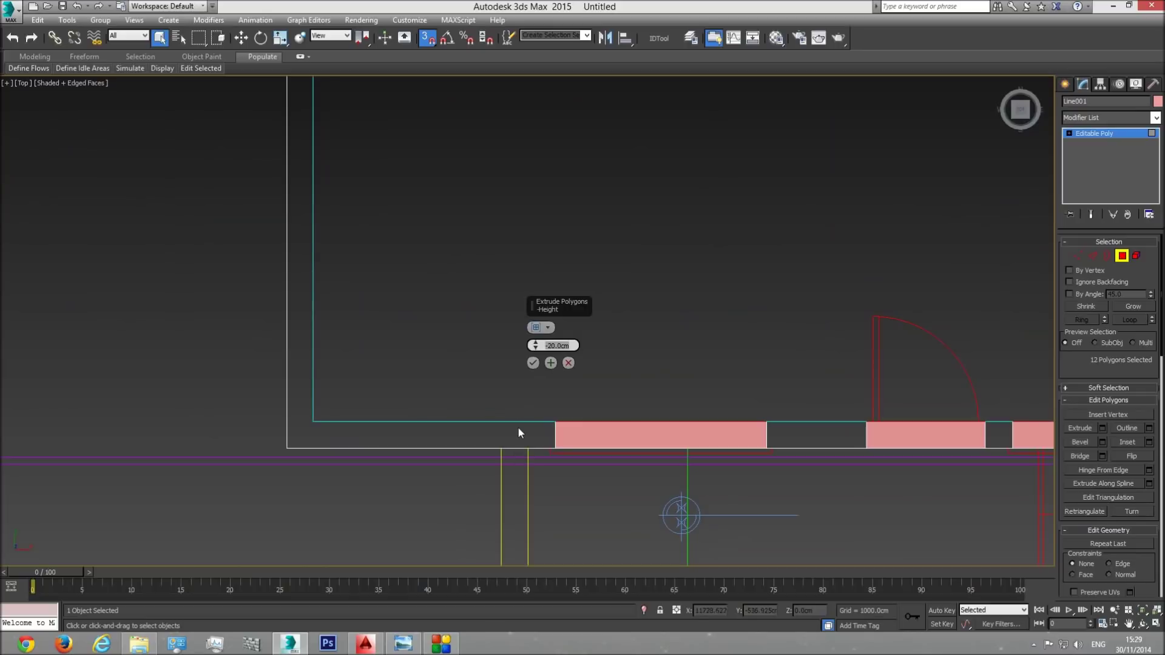
pyautogui.click(533, 363)
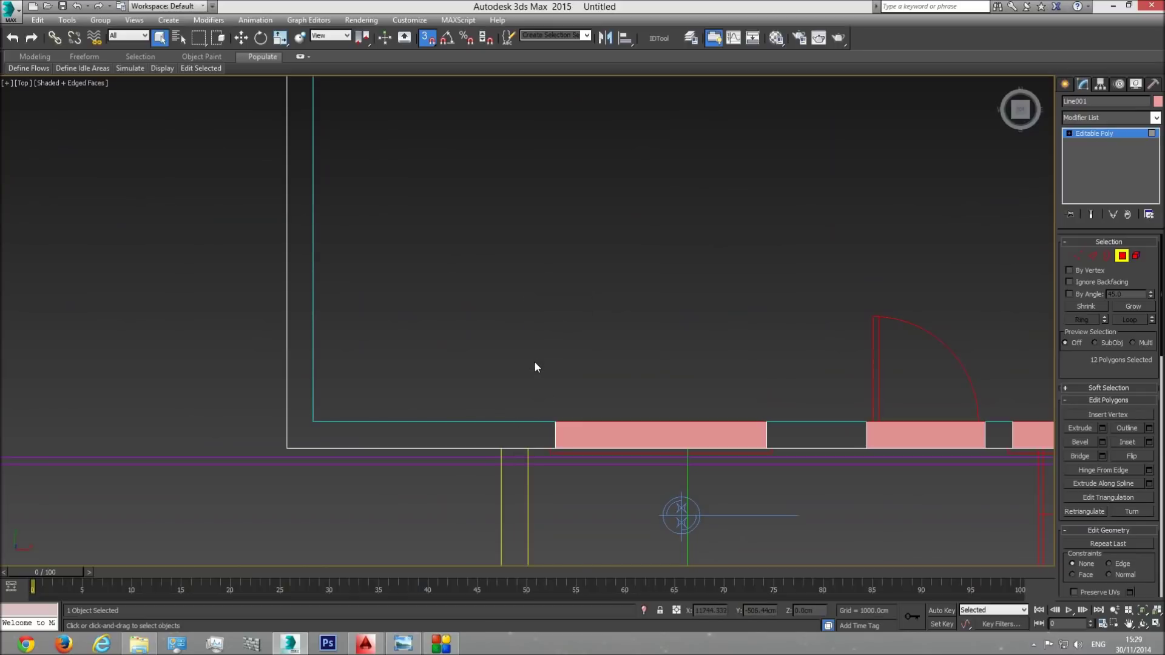
# Delete the extruded door and window polygons in the Perspective view to open the holes in both long walls
pyautogui.press('p')
pyautogui.hotkey('ctrl', 'r')
pyautogui.moveTo(590, 447); pyautogui.dragTo(489, 483)
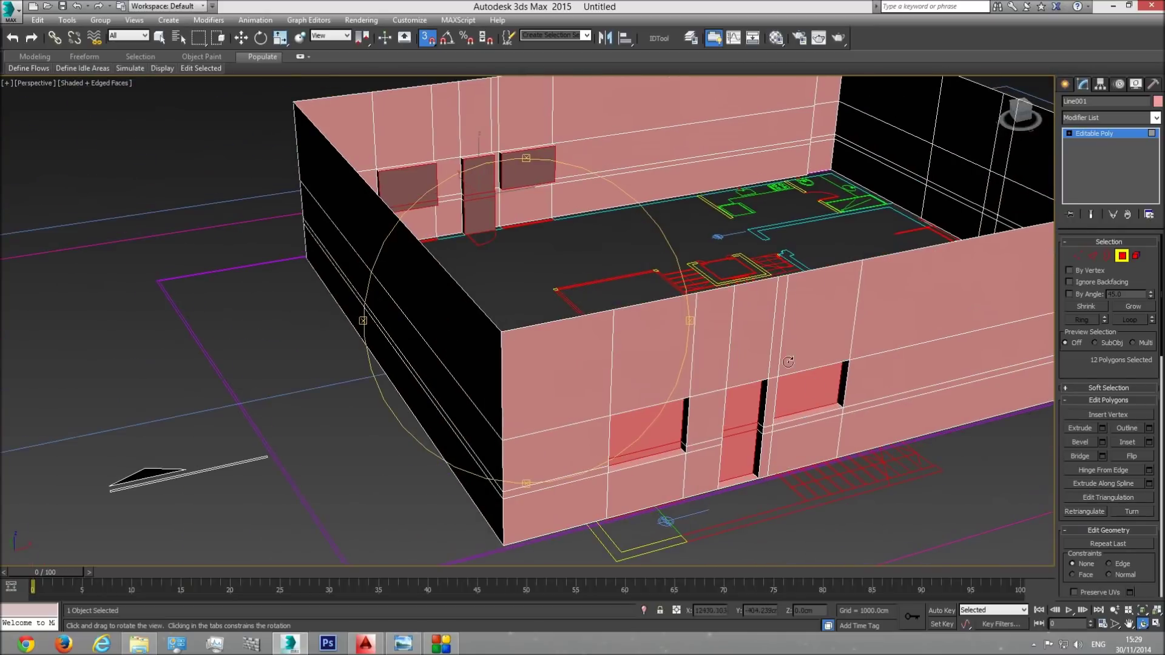
pyautogui.moveTo(581, 391); pyautogui.dragTo(549, 383)
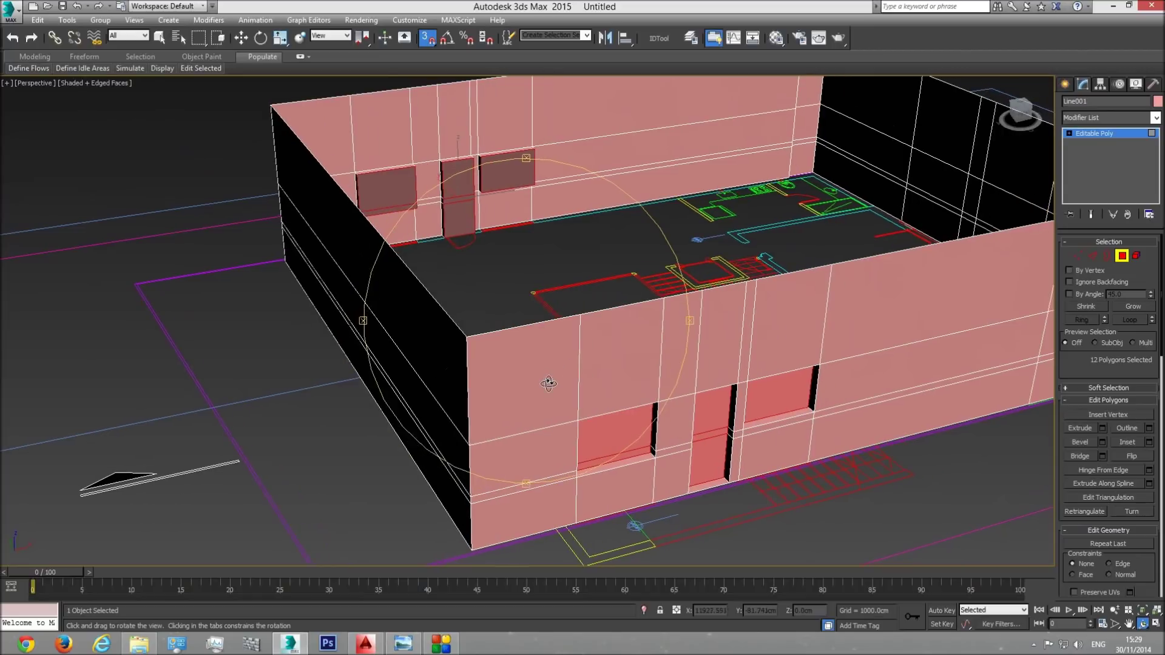
pyautogui.press('Delete')
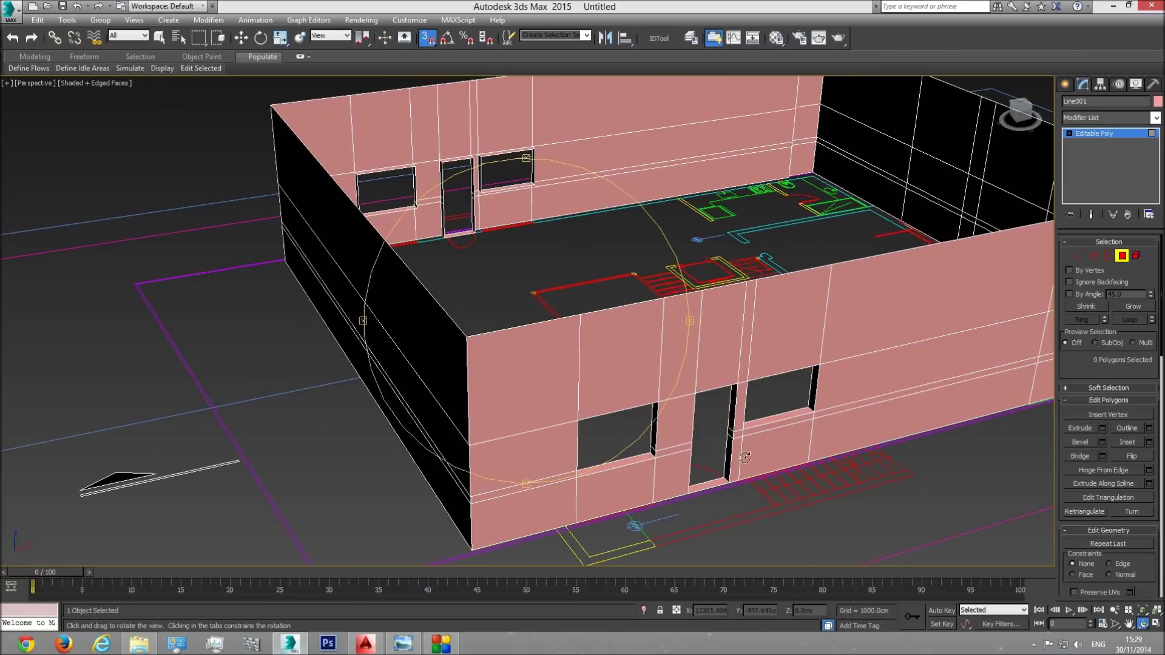
# Check the new door and window openings in both long walls and leave the polygon level
pyautogui.scroll(-5, 530, 291)
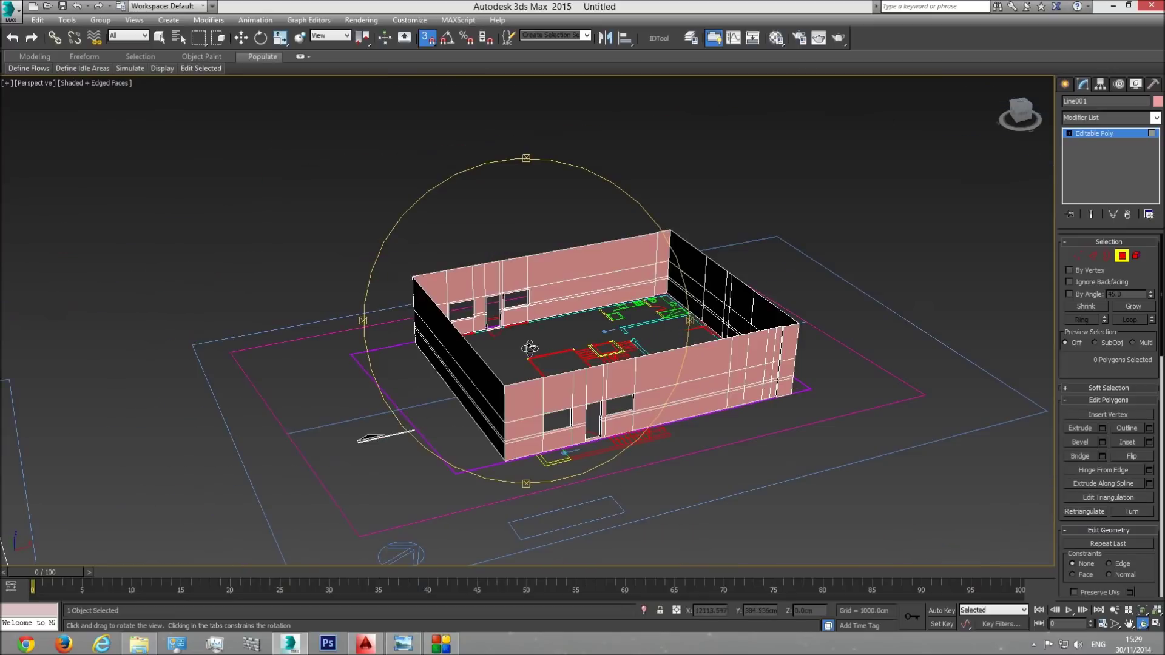
pyautogui.moveTo(529, 347); pyautogui.dragTo(488, 344)
pyautogui.scroll(5, 530, 313)
pyautogui.moveTo(545, 316)
pyautogui.mouseDown()
pyautogui.moveTo(535, 320)
pyautogui.moveTo(567, 317)
pyautogui.mouseUp()
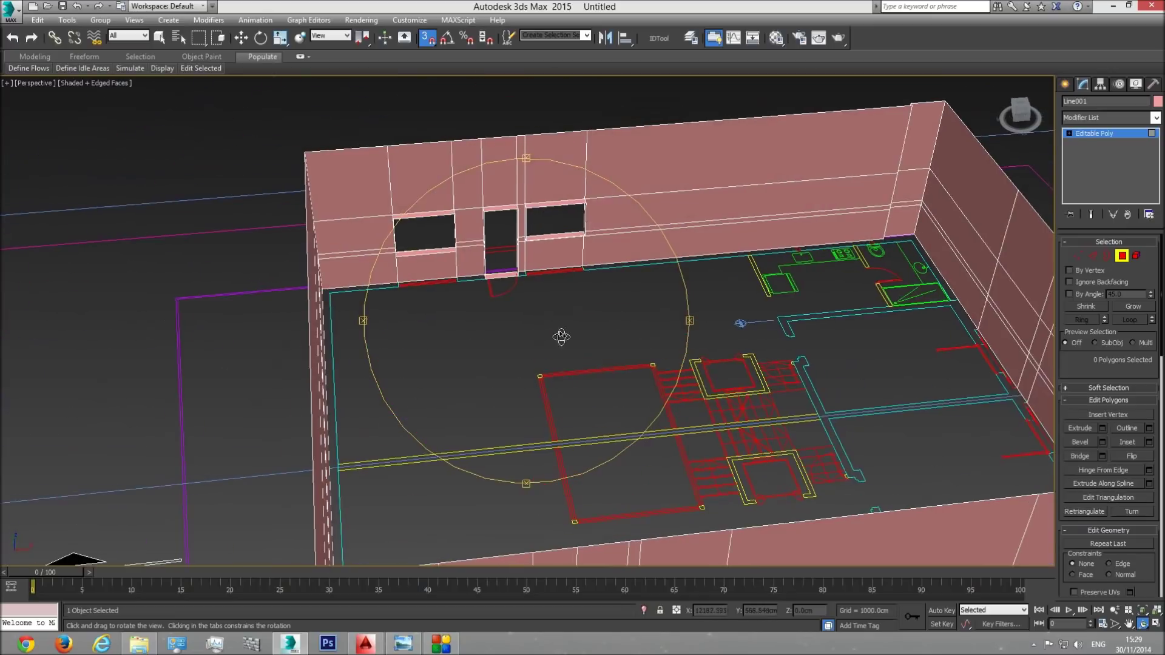
pyautogui.moveTo(564, 327); pyautogui.dragTo(552, 281, button='middle')
pyautogui.scroll(-5, 553, 281)
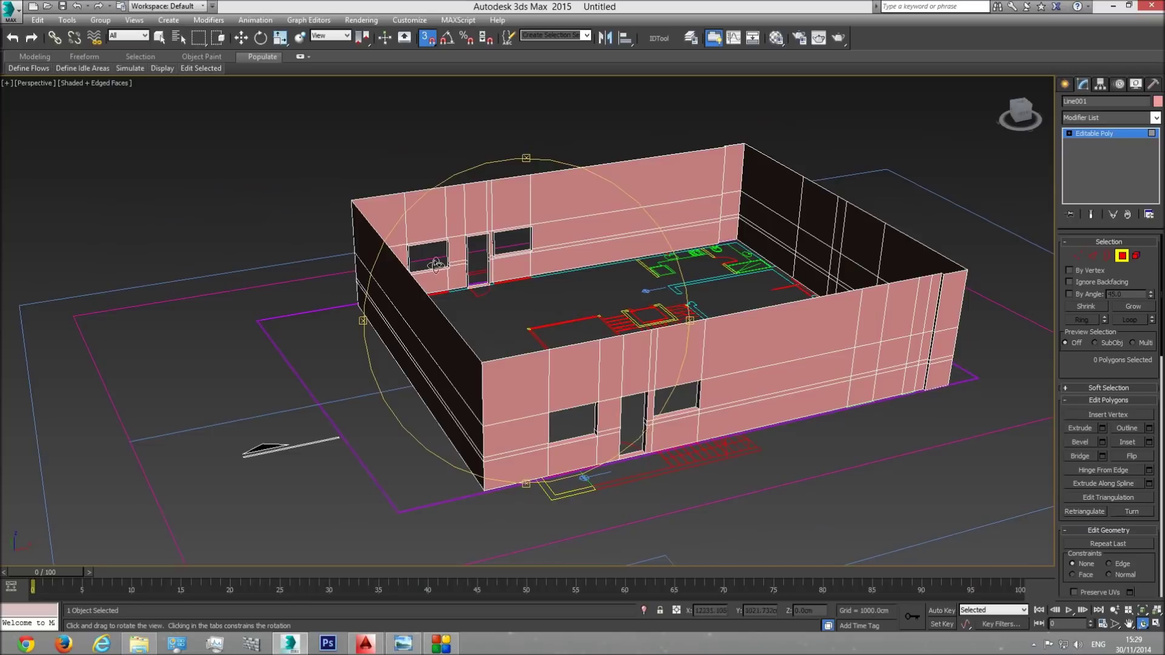
pyautogui.press('Escape')
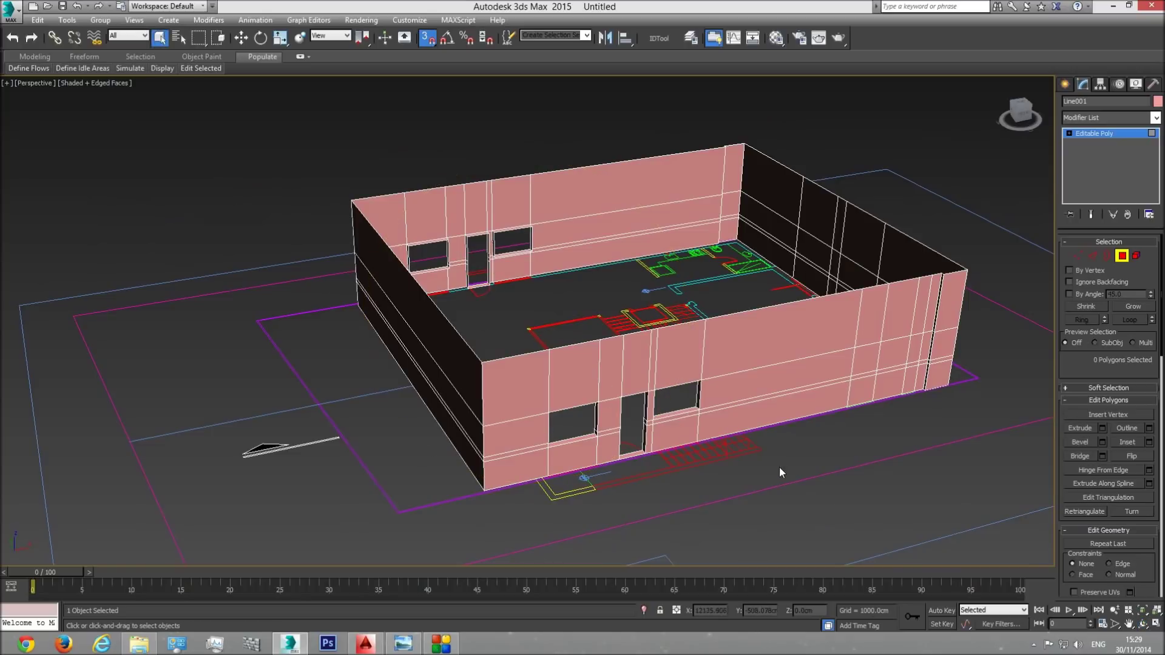
pyautogui.click(1122, 256)
pyautogui.moveTo(902, 402); pyautogui.dragTo(875, 409, button='middle')
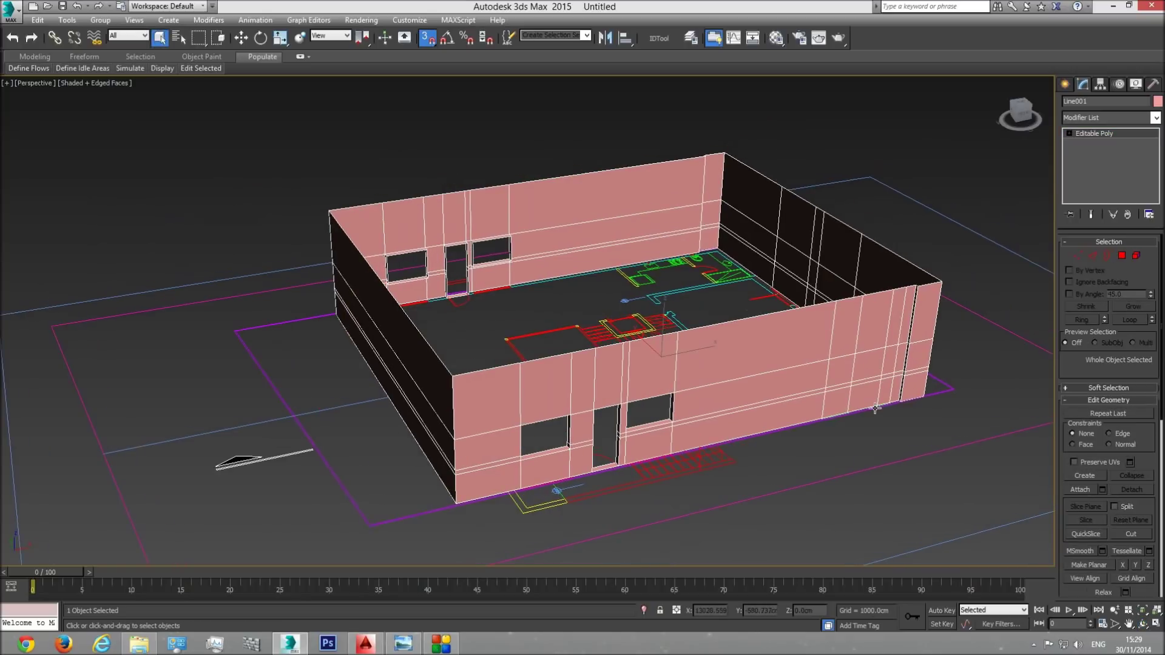
# Examine the wall divisions around the kitchens and bathrooms in wireframe, and bring the floor plans into the Top view
pyautogui.press('F3')
pyautogui.scroll(4, 752, 473)
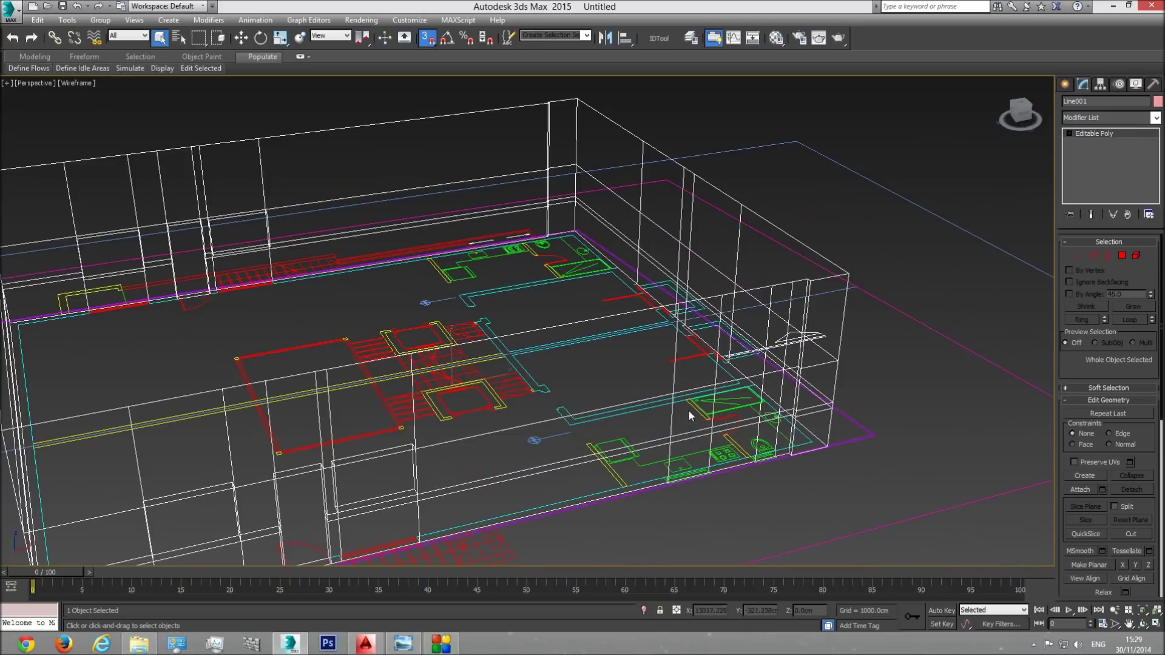
pyautogui.scroll(2, 693, 472)
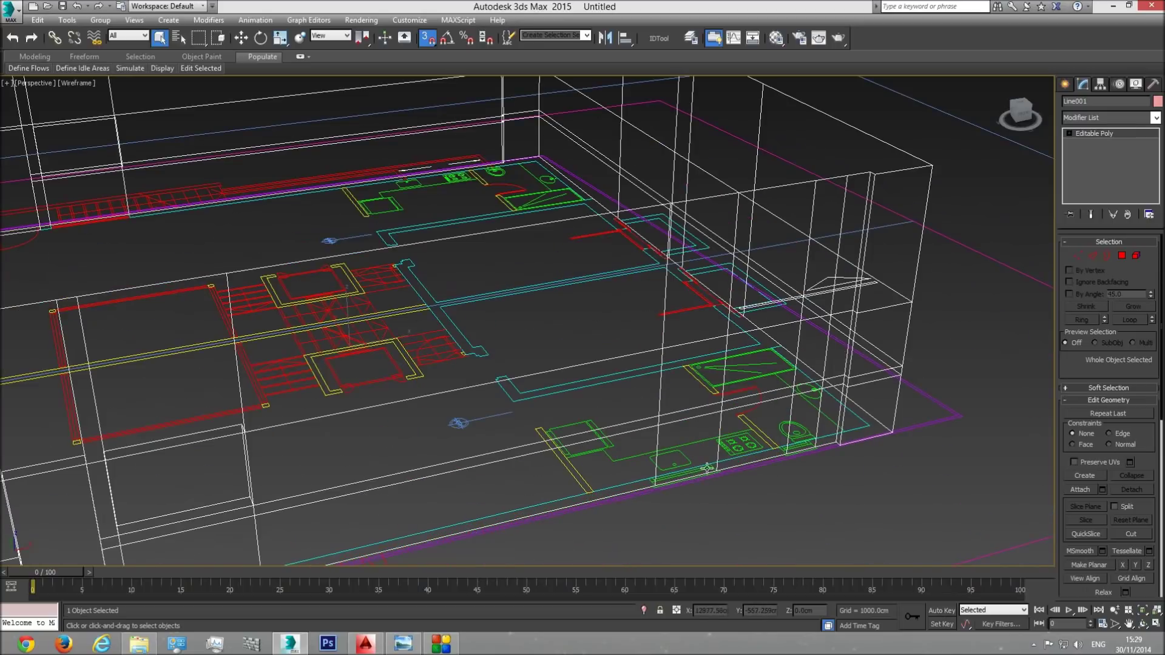
pyautogui.scroll(-3, 688, 376)
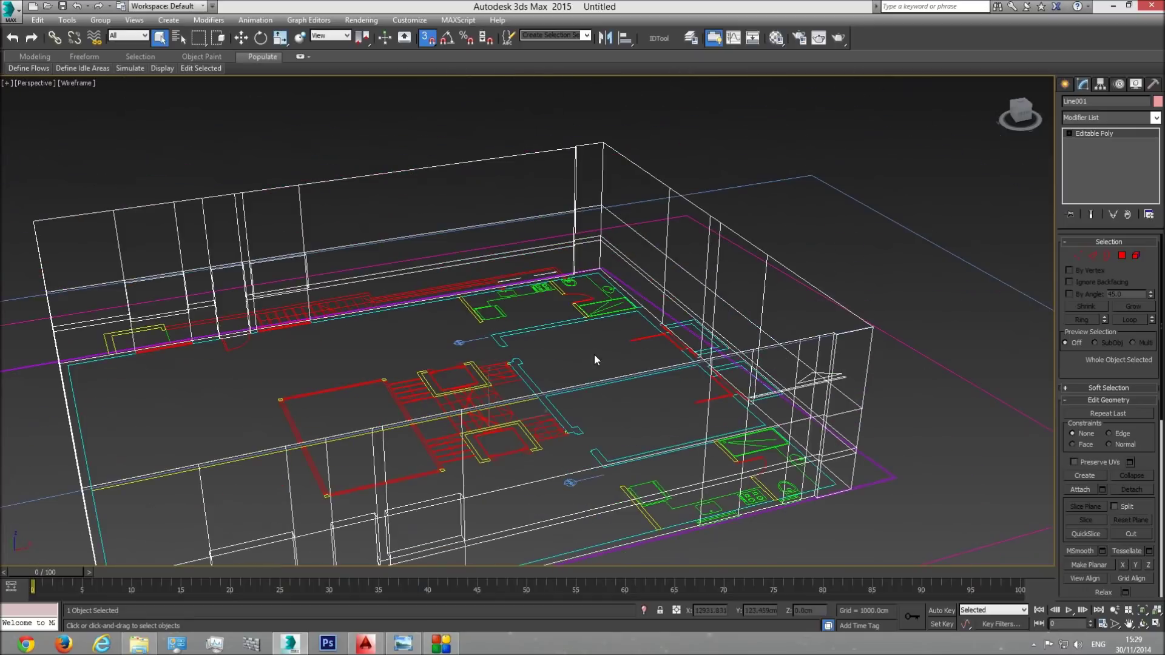
pyautogui.scroll(3, 514, 283)
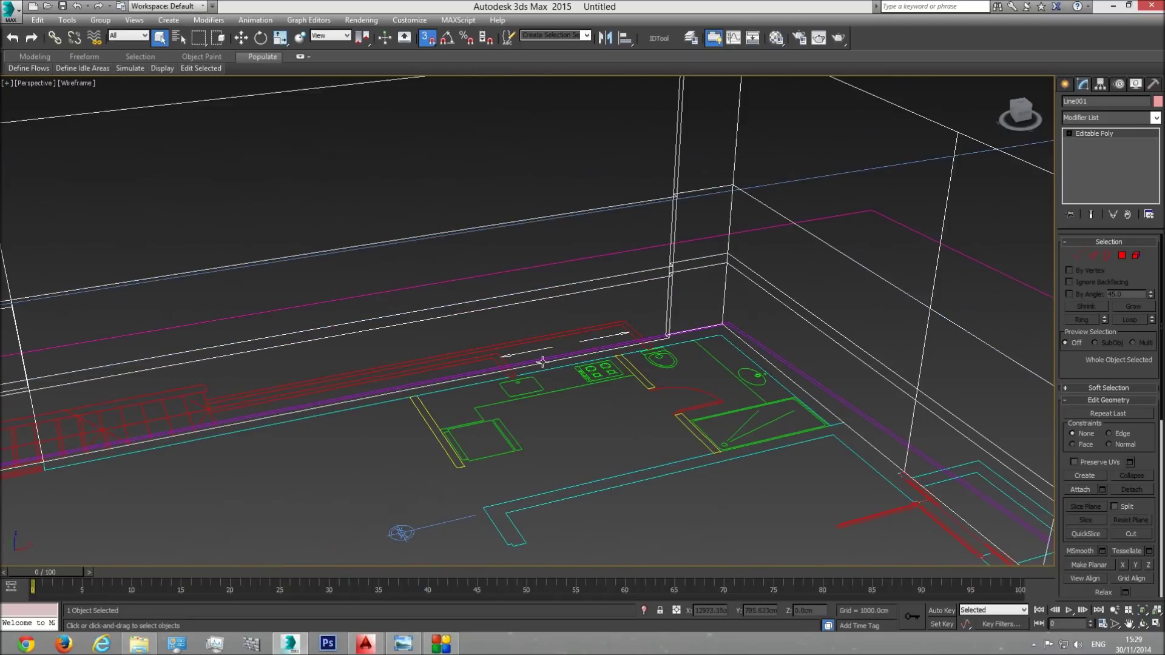
pyautogui.scroll(-3, 546, 388)
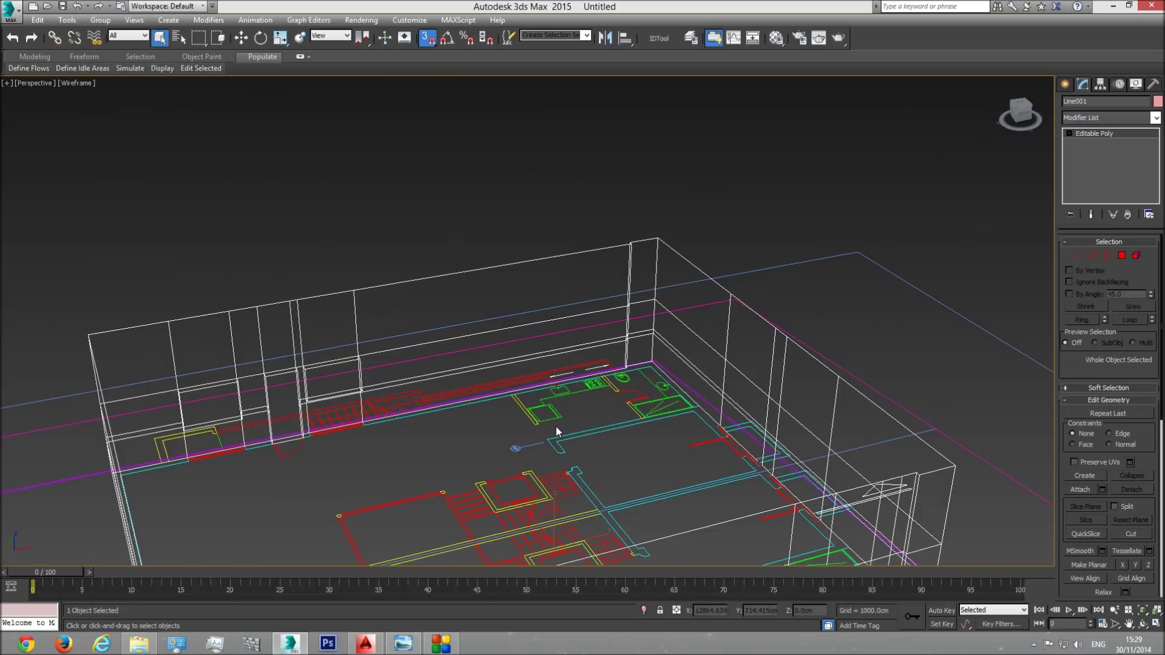
pyautogui.scroll(-4, 582, 431)
pyautogui.scroll(2, 667, 479)
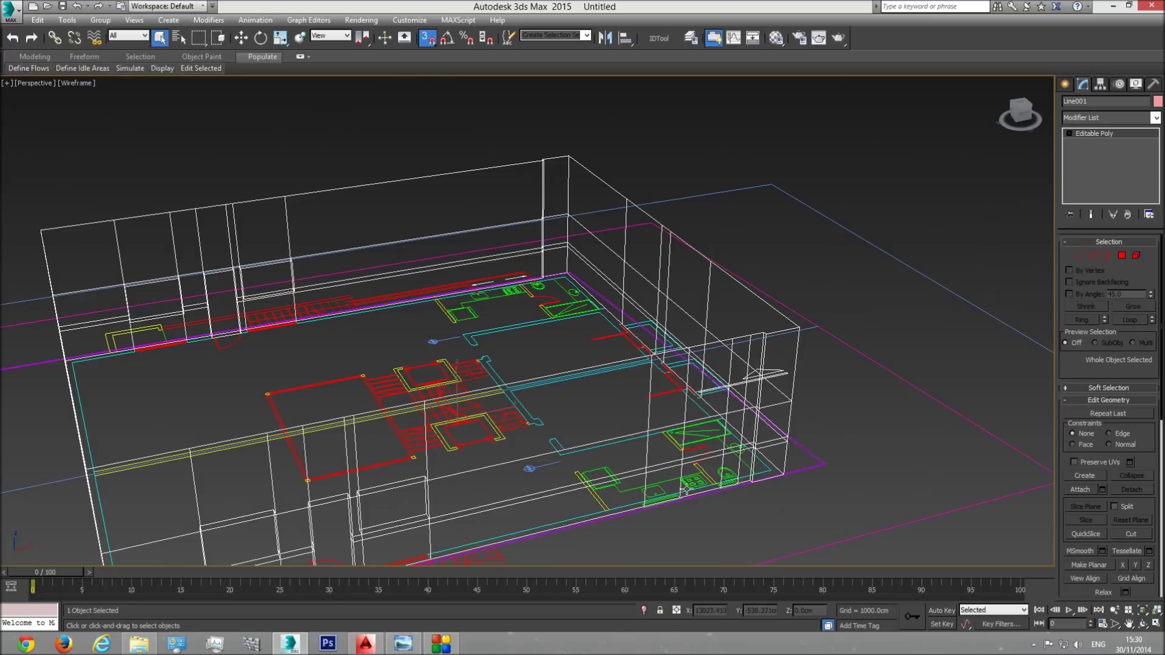
pyautogui.press('t')
pyautogui.scroll(-6, 606, 401)
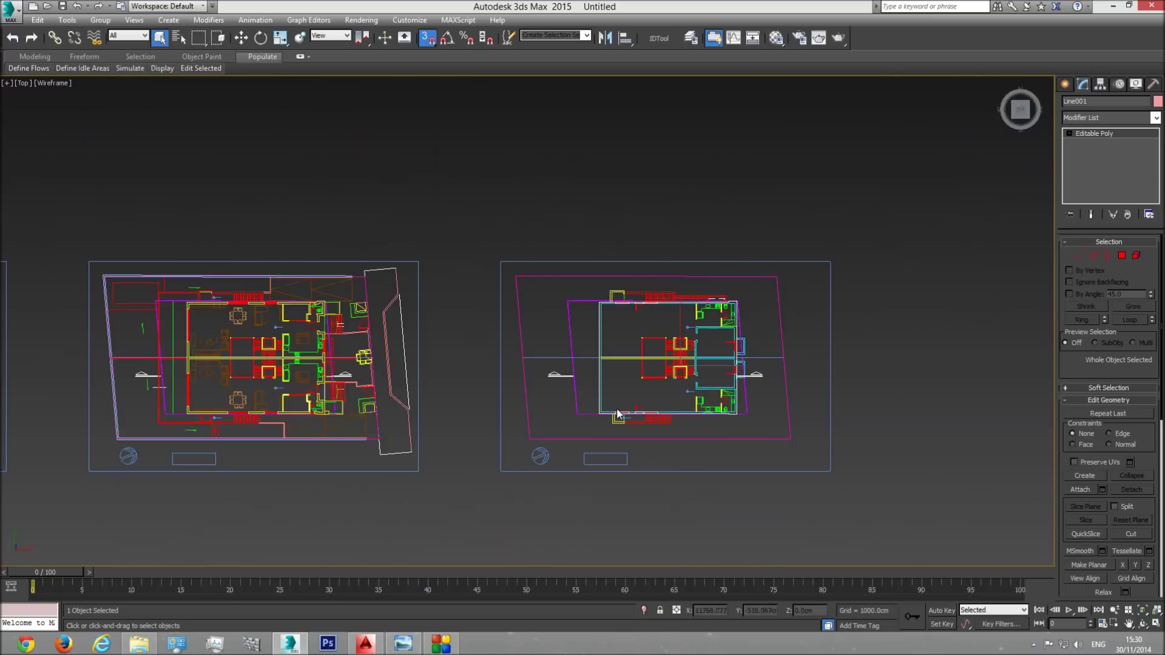
# In the side elevation drawing, draw an unsnapped measuring box about 244 cm long from the stair foot to the small basement window's top edge
pyautogui.scroll(2, 535, 390)
pyautogui.moveTo(535, 390); pyautogui.dragTo(743, 391, button='middle')
pyautogui.scroll(4, 504, 384)
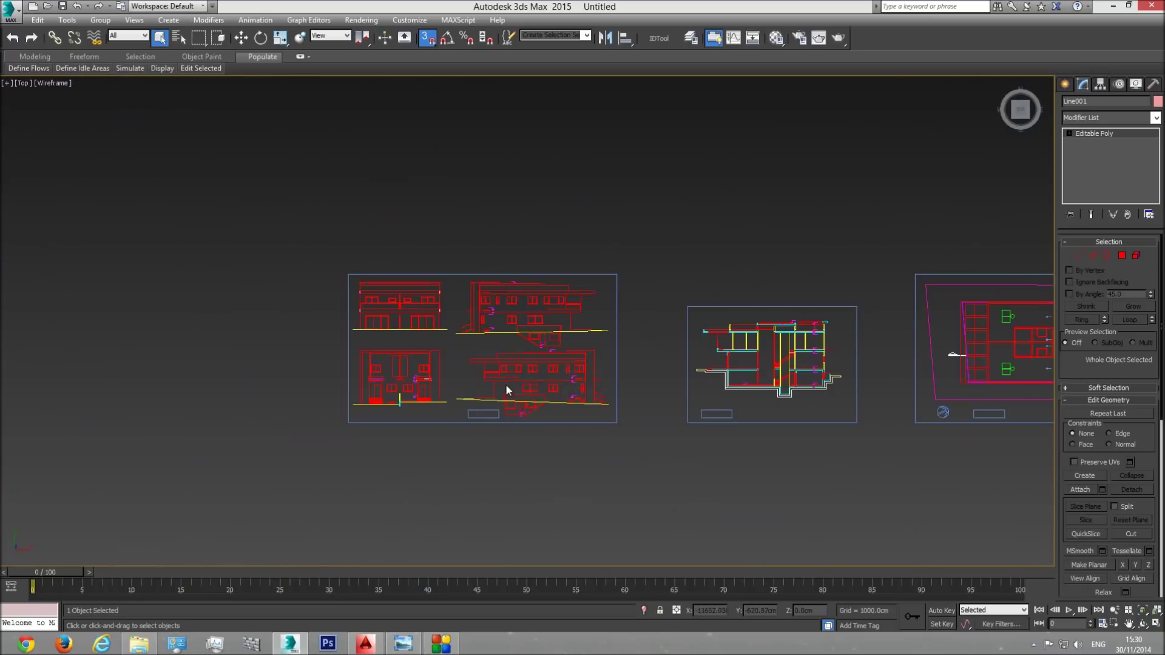
pyautogui.moveTo(579, 419); pyautogui.dragTo(549, 411, button='middle')
pyautogui.scroll(3, 613, 425)
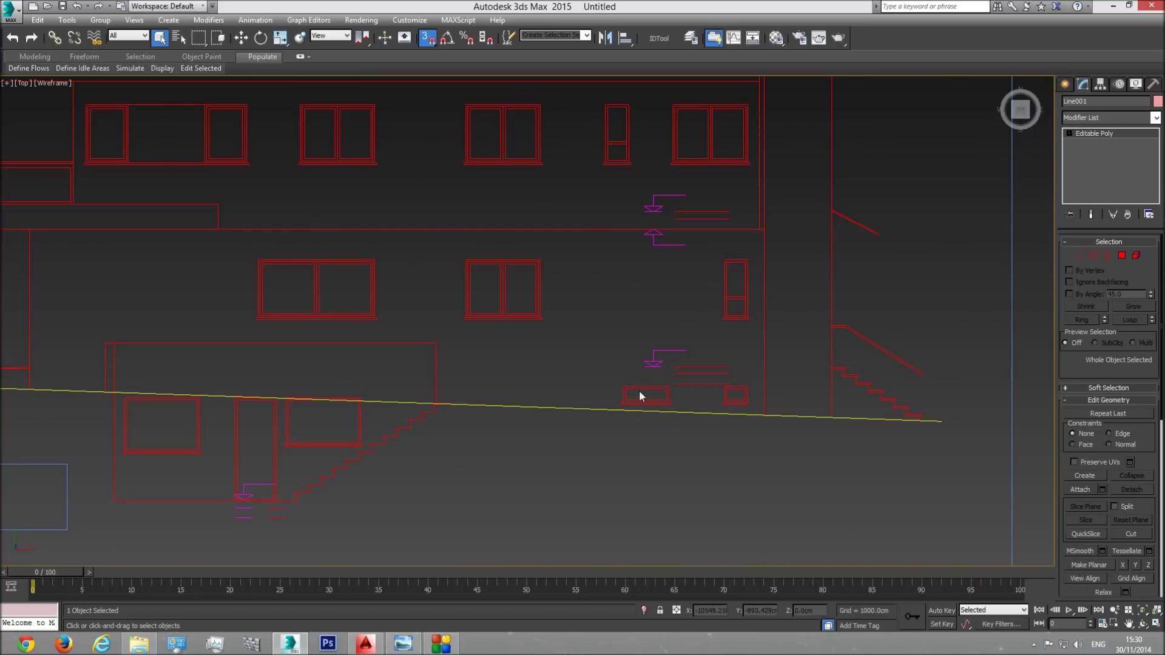
pyautogui.click(1064, 83)
pyautogui.click(1086, 161)
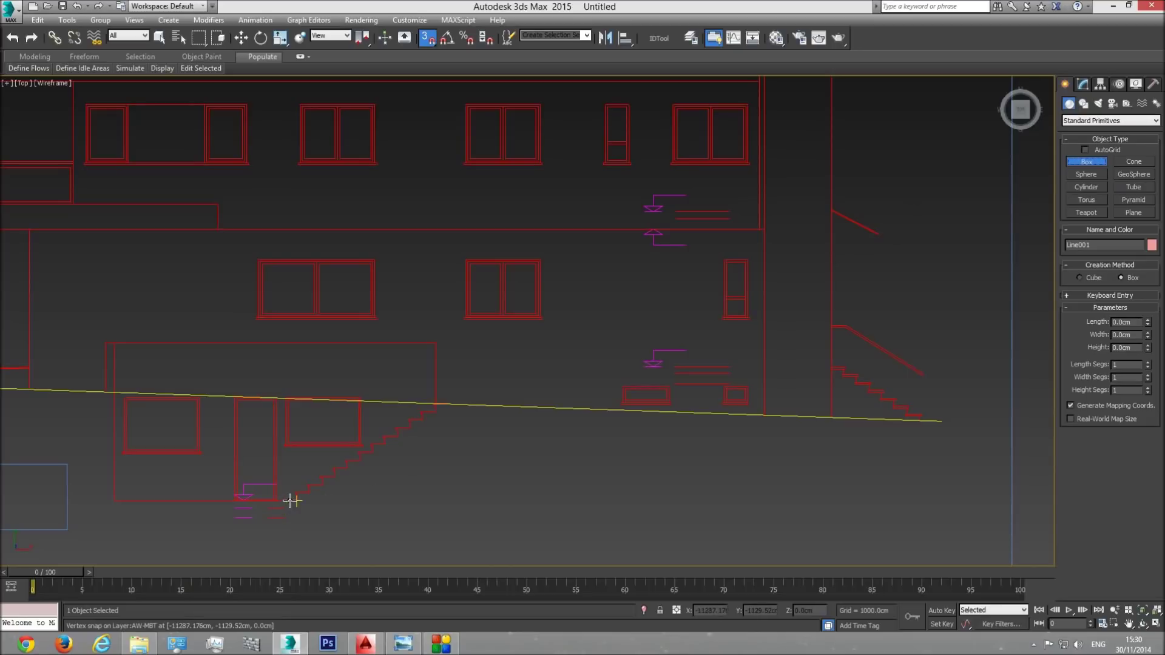
pyautogui.click(428, 38)
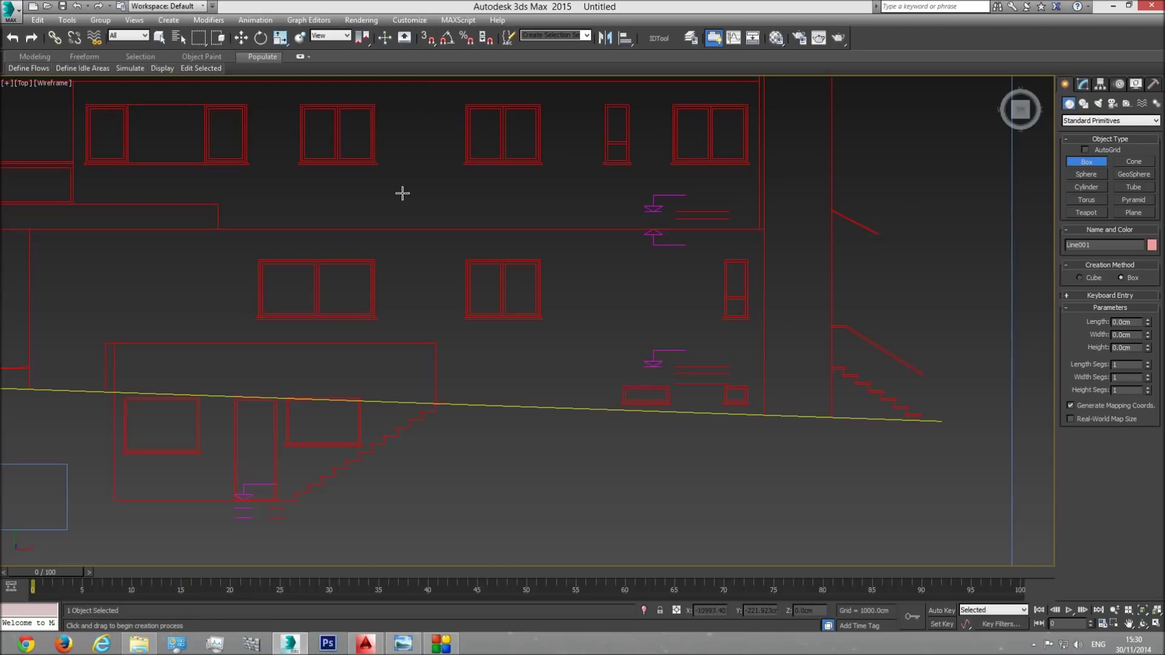
pyautogui.moveTo(295, 501); pyautogui.dragTo(633, 387)
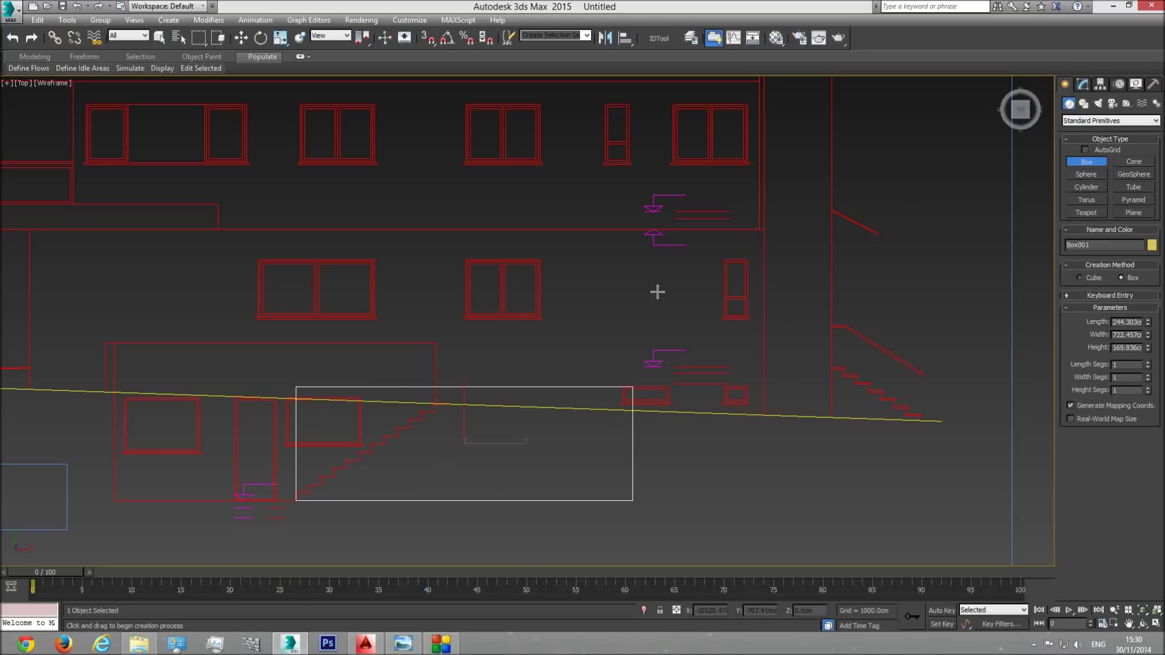
# Set the measuring box's length to 246 cm, check it against the small window's top edge, and delete the box
pyautogui.doubleClick(1129, 322)
pyautogui.write('245')
pyautogui.press('Return')
pyautogui.scroll(4, 650, 395)
pyautogui.moveTo(606, 392); pyautogui.dragTo(740, 324, button='middle')
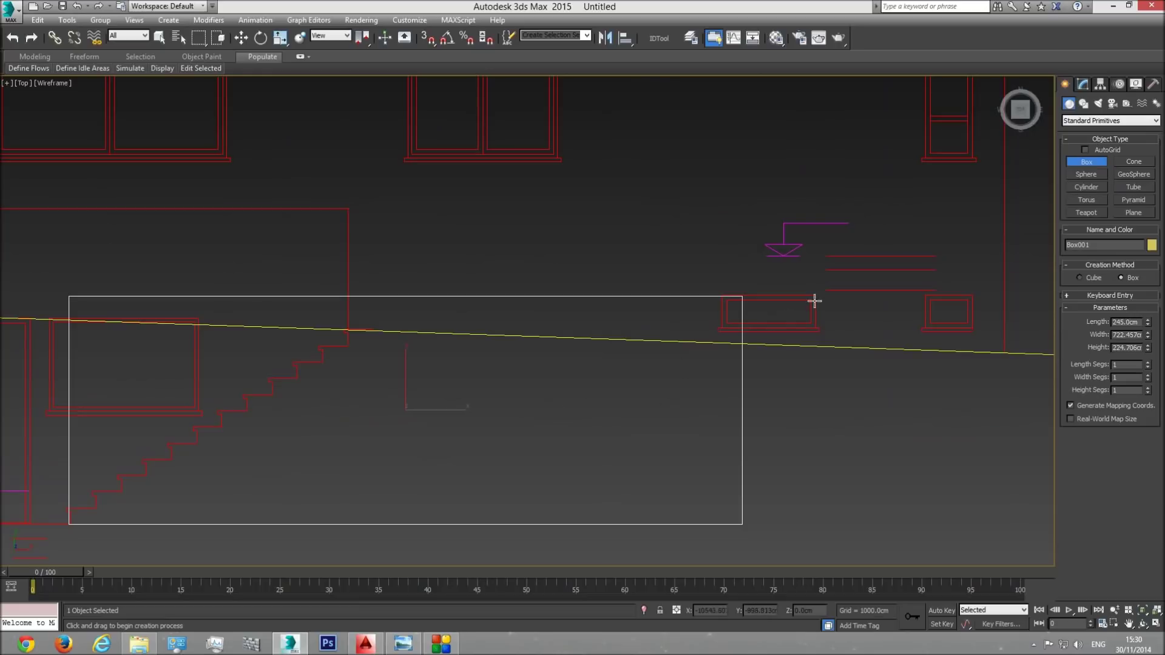
pyautogui.doubleClick(1123, 322)
pyautogui.write('246')
pyautogui.press('Return')
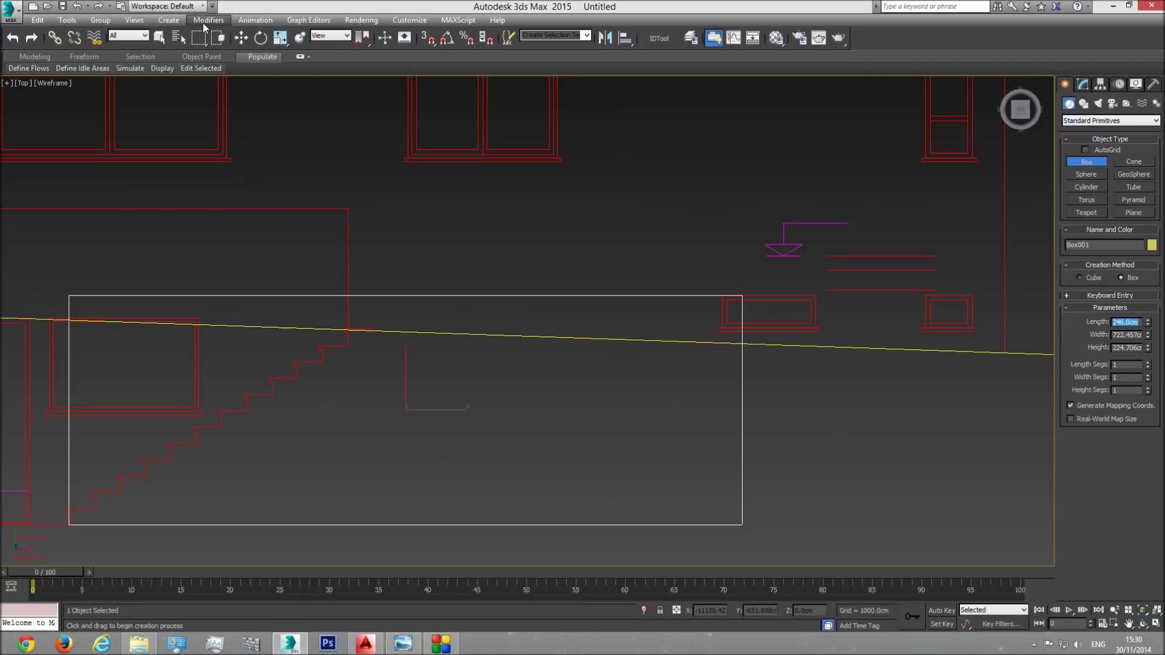
pyautogui.click(241, 38)
pyautogui.moveTo(406, 368); pyautogui.dragTo(405, 369)
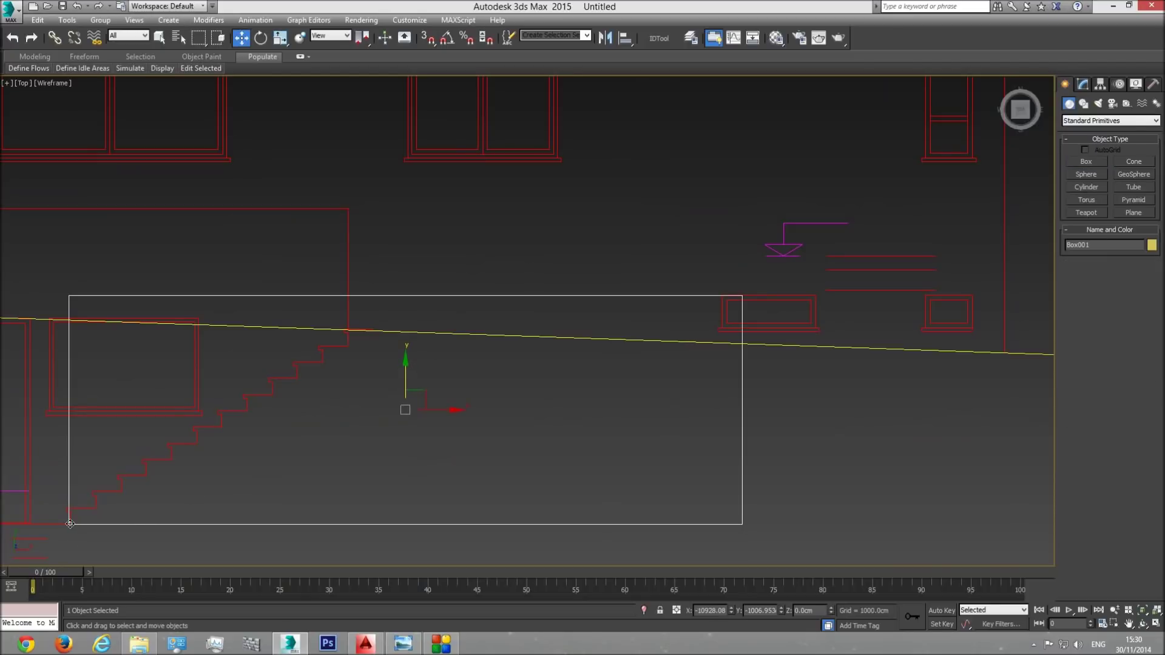
pyautogui.scroll(-3, 736, 336)
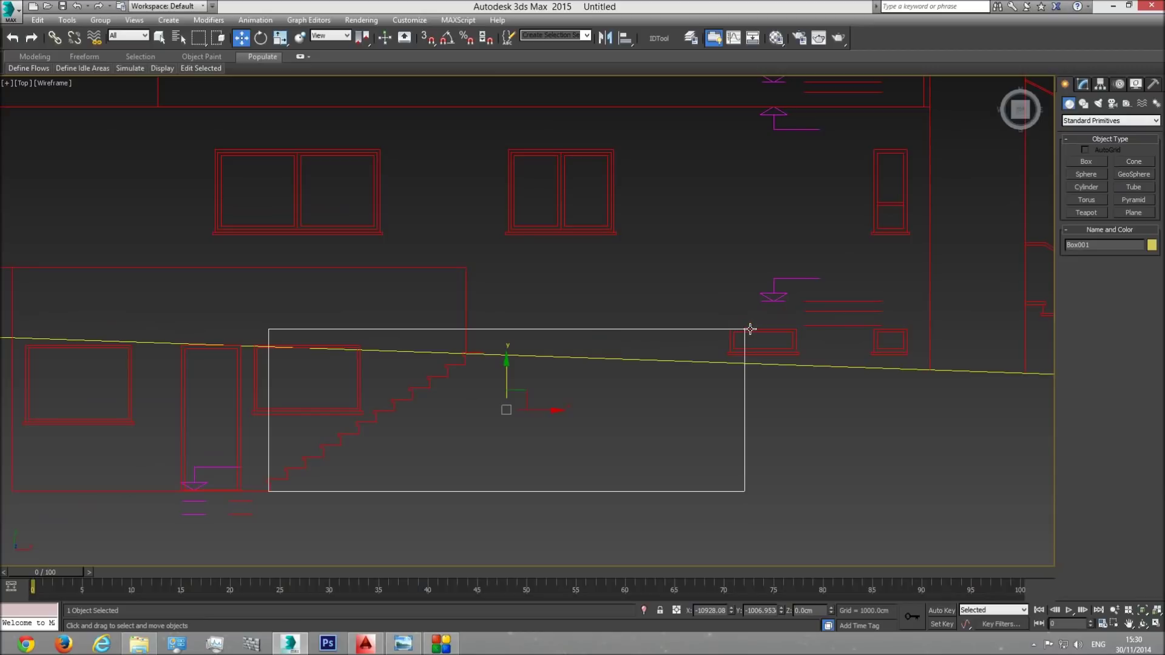
pyautogui.press('Delete')
# Measure from the stair foot up to the small window's sill with a second box about 206 cm long, and remove it
pyautogui.click(1100, 166)
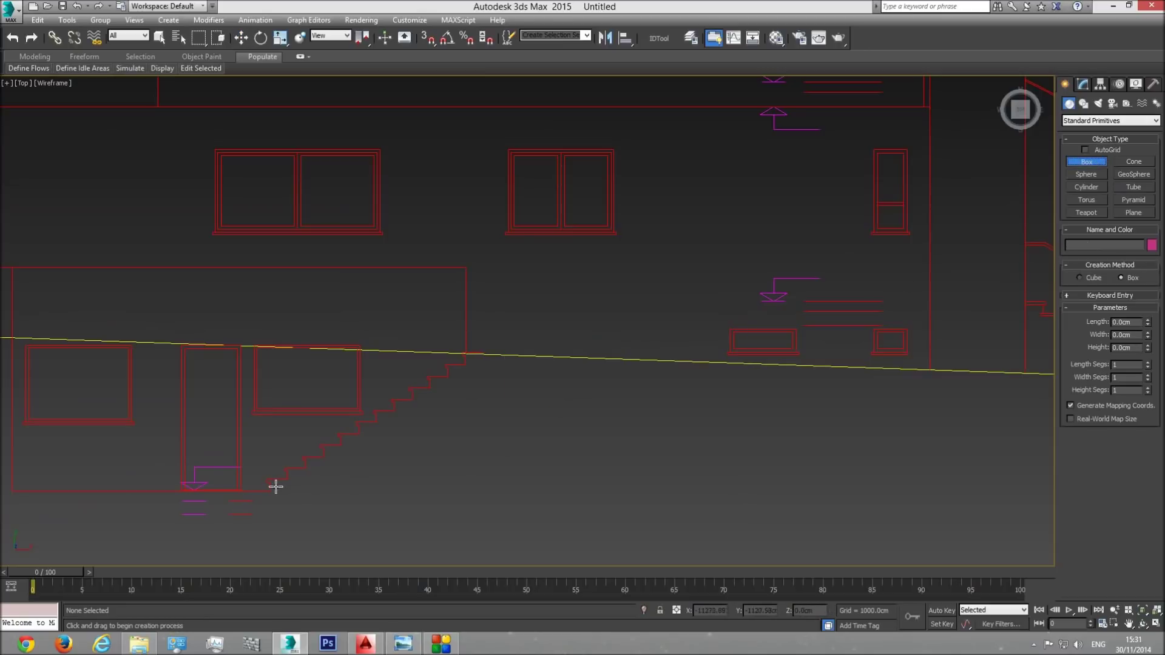
pyautogui.moveTo(271, 488); pyautogui.dragTo(739, 355)
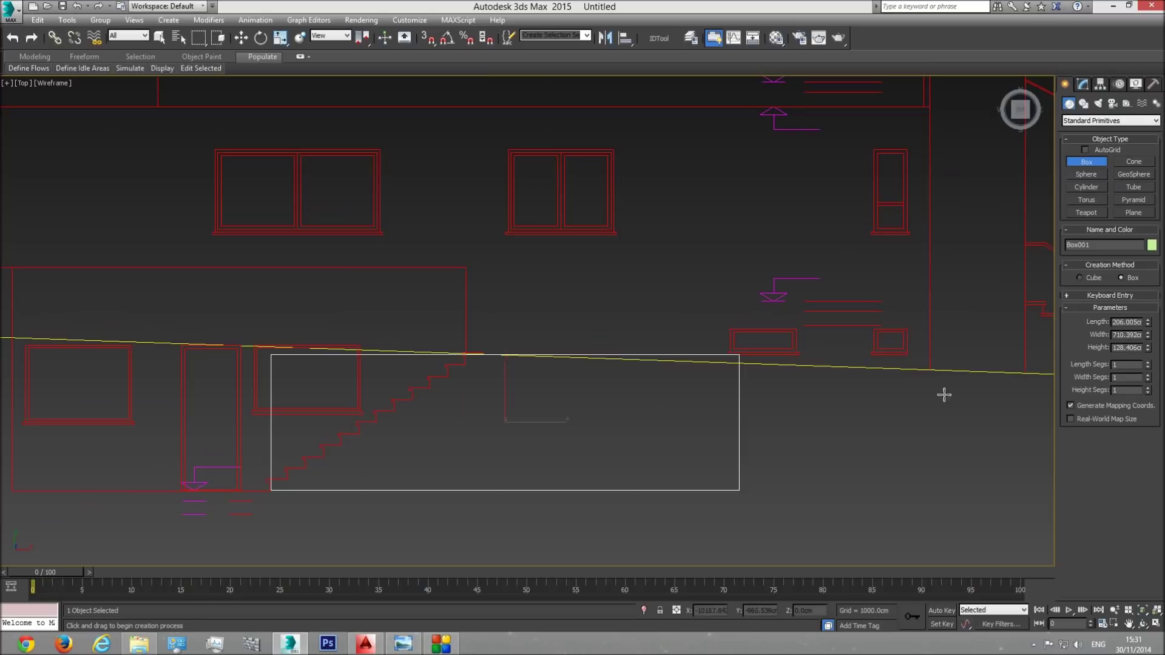
pyautogui.click(241, 37)
pyautogui.moveTo(541, 421); pyautogui.dragTo(685, 367)
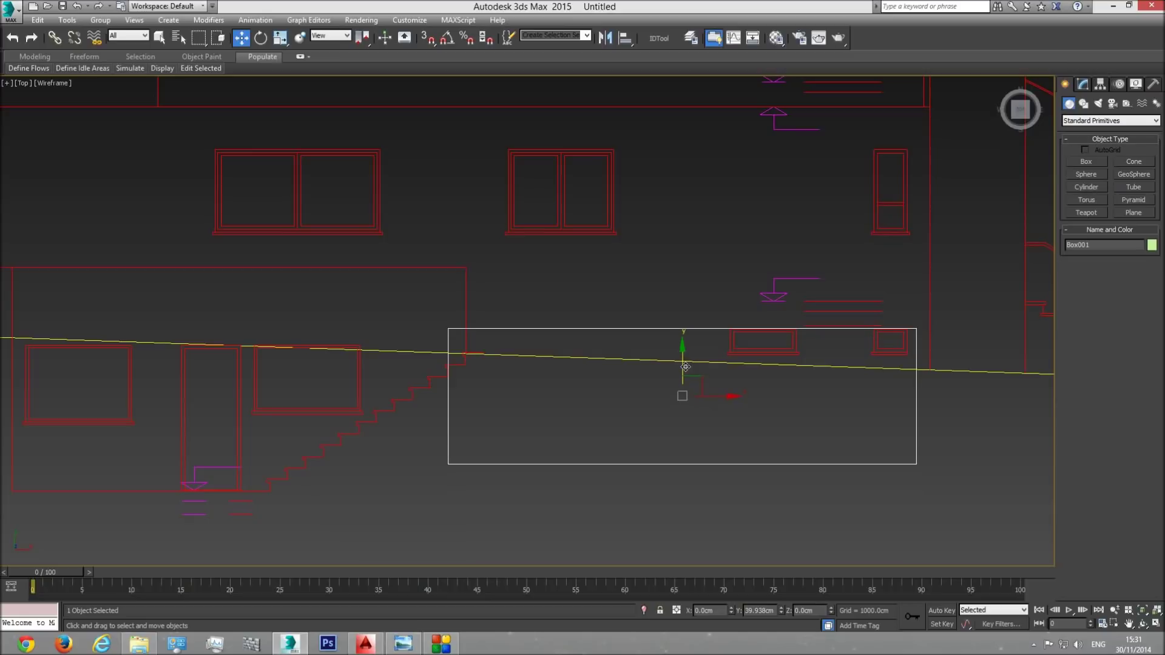
pyautogui.click(697, 376)
# In the Front view, draw a narrow box about 42 cm wide beside the long wall's end and set its length to 206 cm
pyautogui.press('p')
pyautogui.click(1141, 610)
pyautogui.click(1143, 624)
pyautogui.moveTo(533, 377)
pyautogui.mouseDown()
pyautogui.moveTo(562, 367)
pyautogui.moveTo(605, 287)
pyautogui.mouseUp()
pyautogui.press('F3')
pyautogui.scroll(5, 613, 346)
pyautogui.scroll(8, 620, 341)
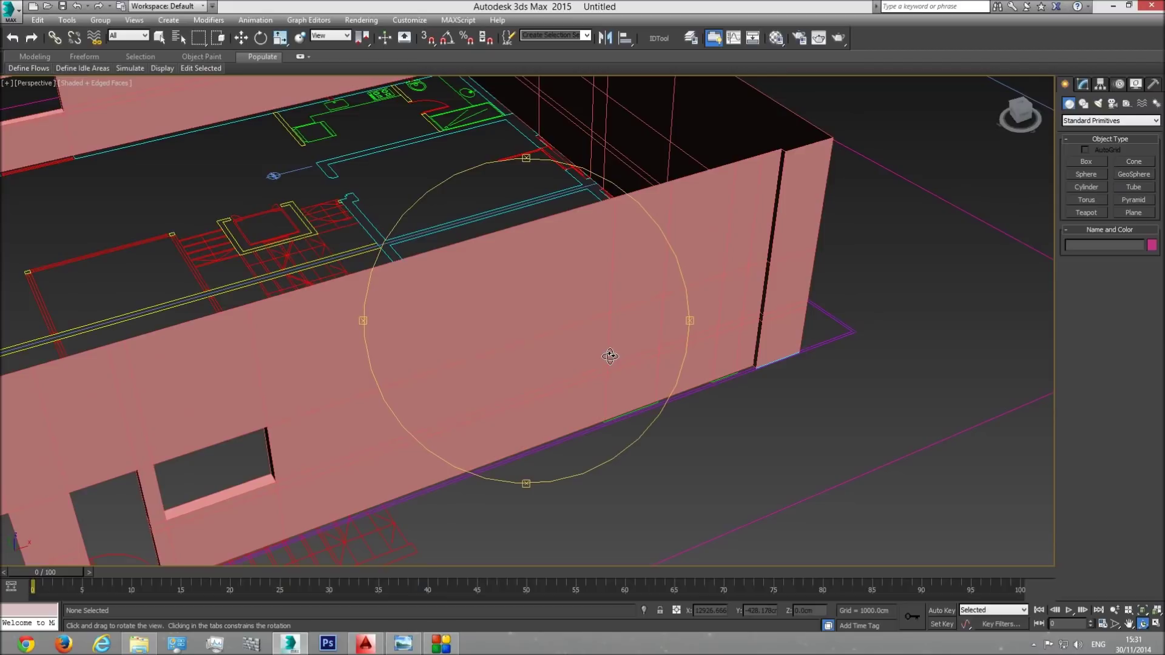
pyautogui.press('f')
pyautogui.click(1086, 162)
pyautogui.moveTo(625, 424); pyautogui.dragTo(624, 425, button='middle')
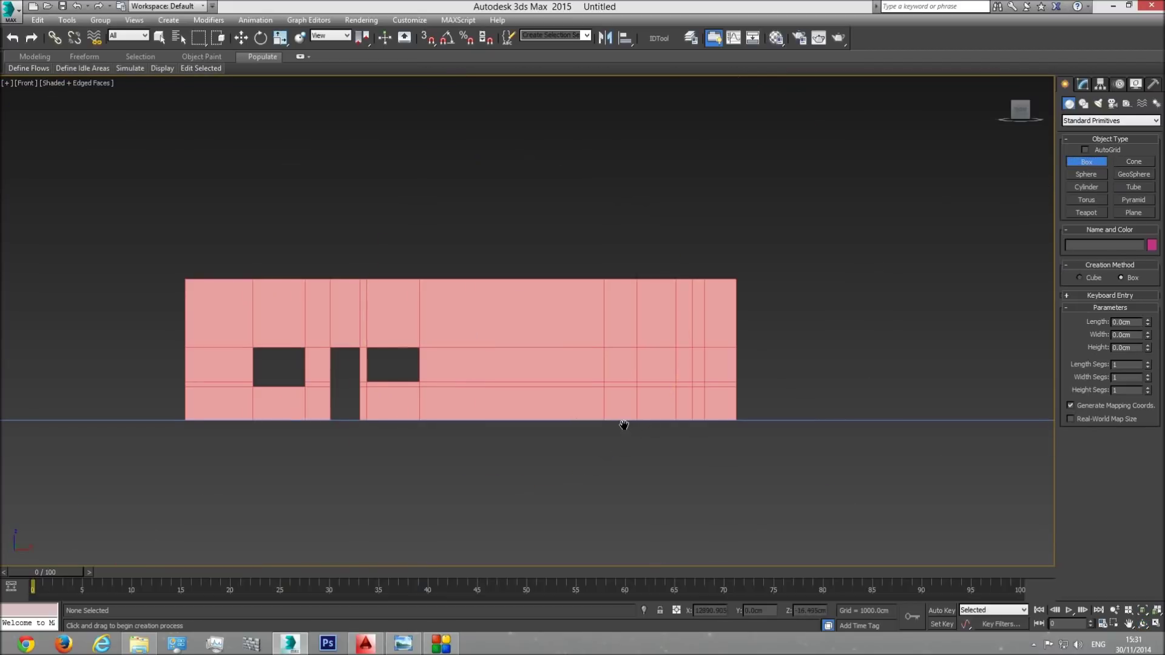
pyautogui.scroll(5, 624, 424)
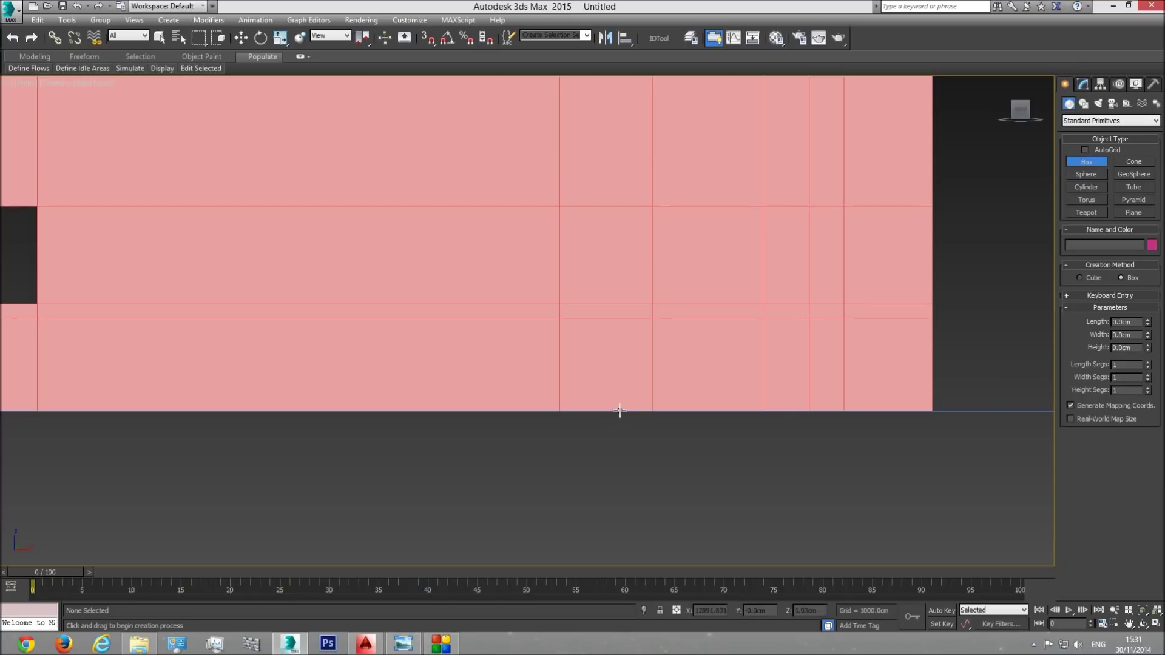
pyautogui.moveTo(967, 358); pyautogui.dragTo(832, 408, button='middle')
pyautogui.moveTo(833, 410); pyautogui.dragTo(874, 205)
pyautogui.click(910, 173)
pyautogui.doubleClick(1128, 322)
pyautogui.write('20')
pyautogui.press('Return')
# Move the 206 cm box with vertex snapping so that its lower end sits on the wall's base line
pyautogui.click(241, 38)
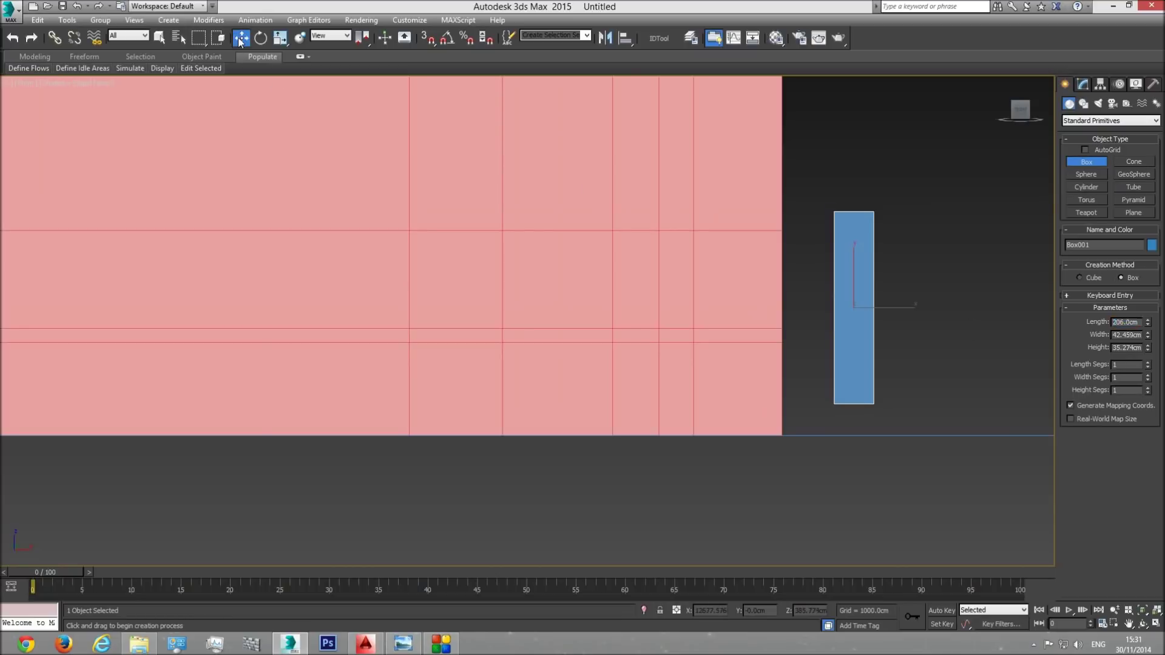
pyautogui.click(428, 38)
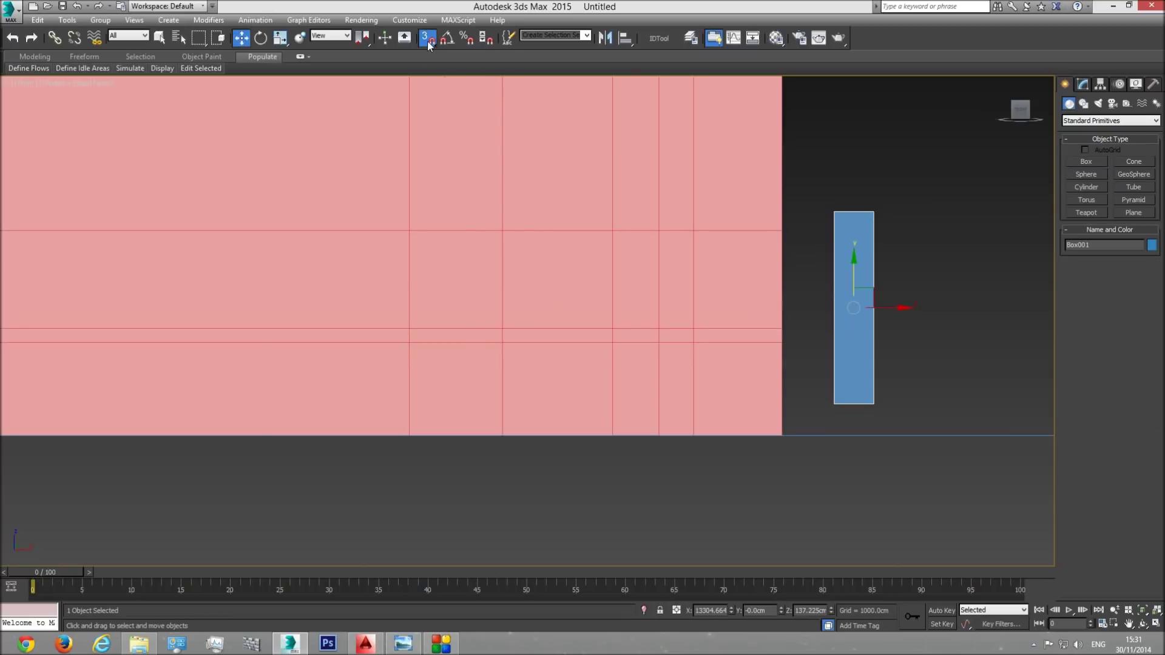
pyautogui.moveTo(854, 275); pyautogui.dragTo(854, 218)
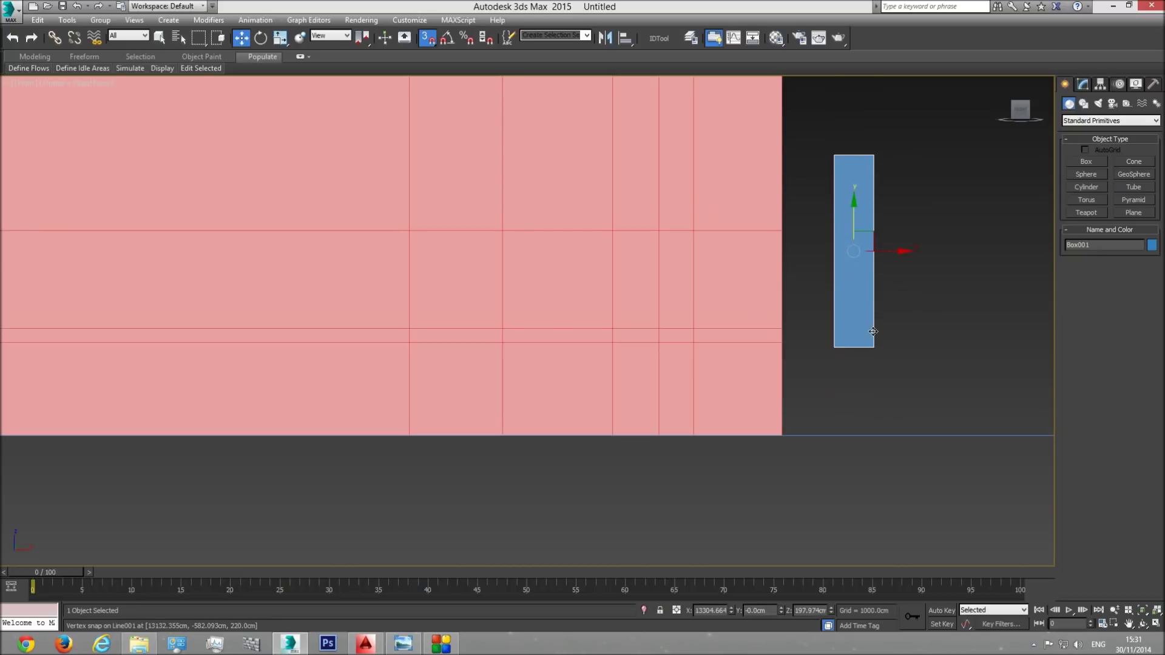
pyautogui.moveTo(872, 347); pyautogui.dragTo(915, 442)
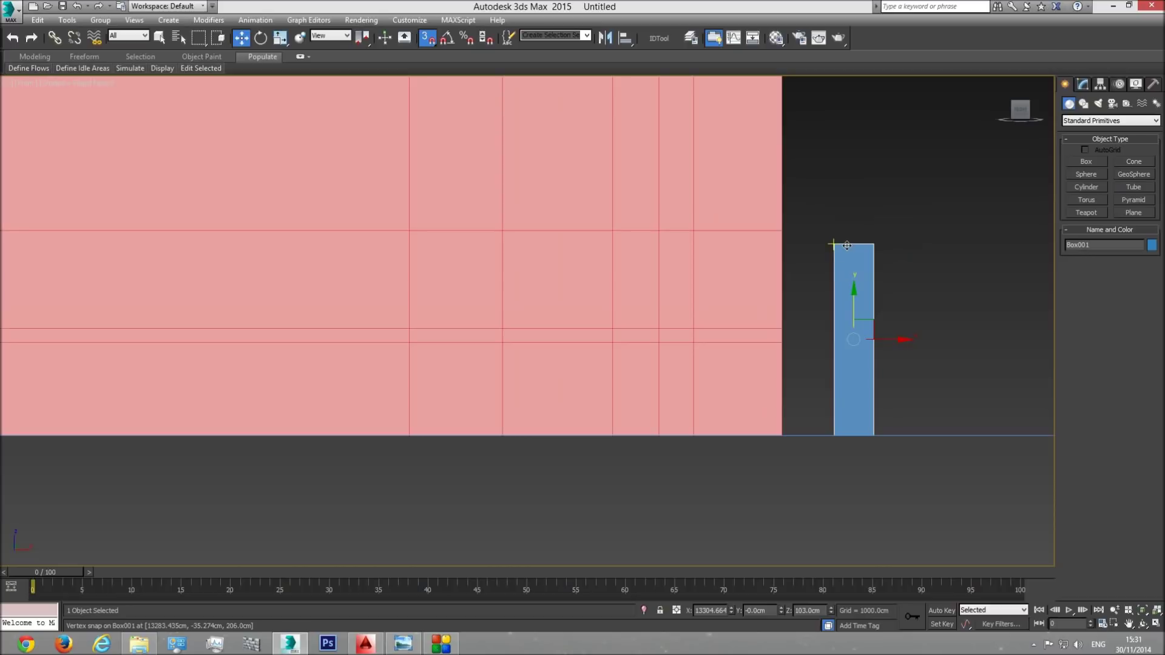
# Copy the box along X as a second marker with a length of 246 cm, standing on the wall's base line
pyautogui.click(1083, 85)
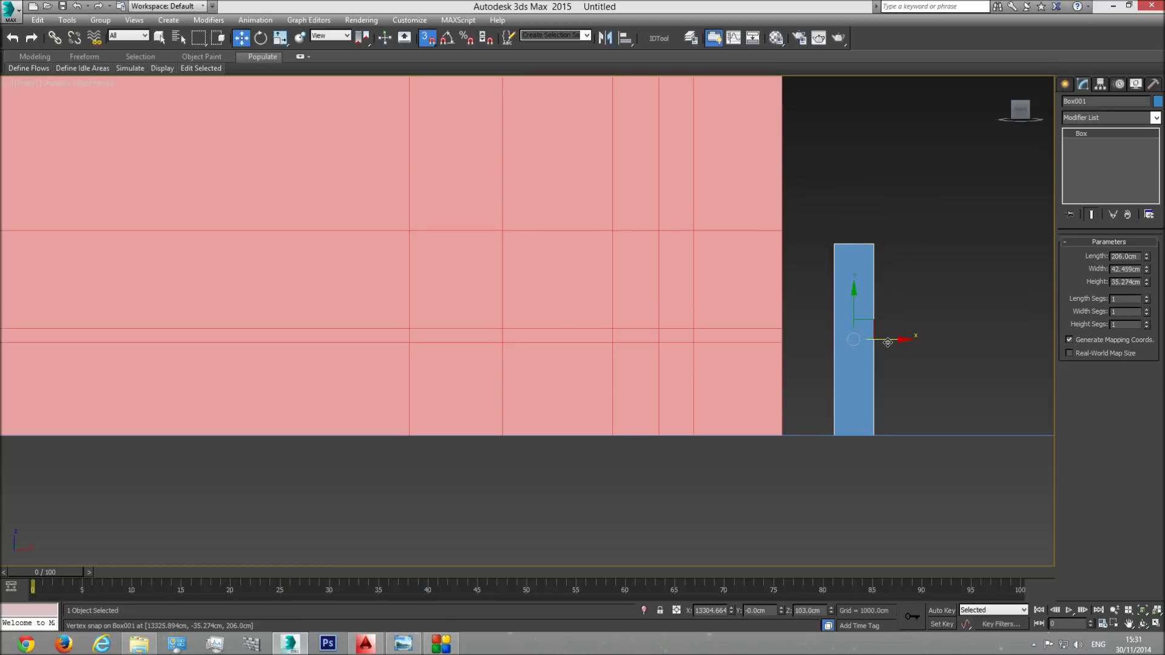
pyautogui.keyDown('shift'); pyautogui.moveTo(888, 343); pyautogui.dragTo(951, 342); pyautogui.keyUp('shift')
pyautogui.press('Return')
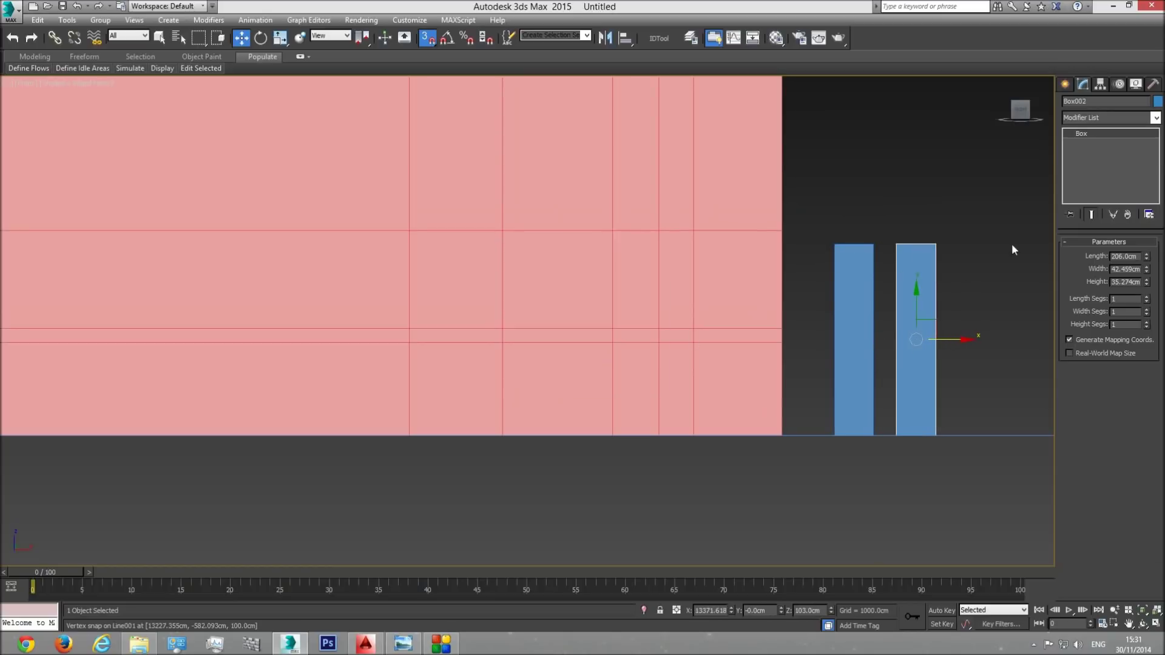
pyautogui.click(1124, 256)
pyautogui.write('246')
pyautogui.press('Return')
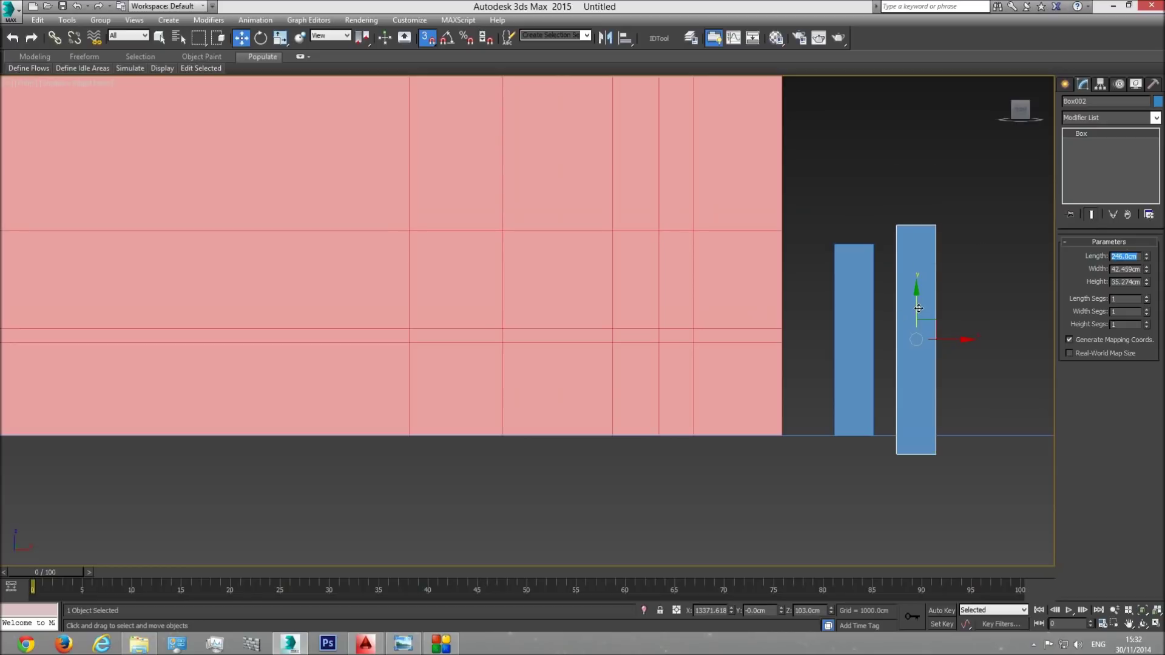
pyautogui.moveTo(917, 305); pyautogui.dragTo(916, 159)
pyautogui.moveTo(935, 307); pyautogui.dragTo(937, 435)
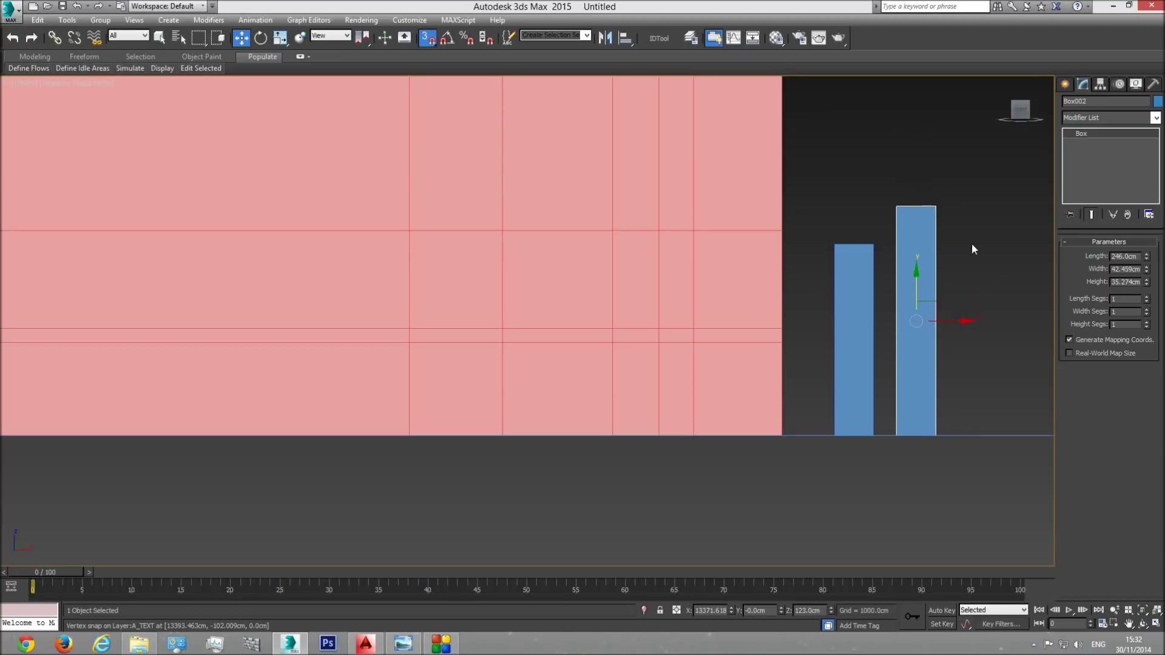
# Select the pink wall object, enter its vertex level, and rename it as Walls basment
pyautogui.click(748, 238)
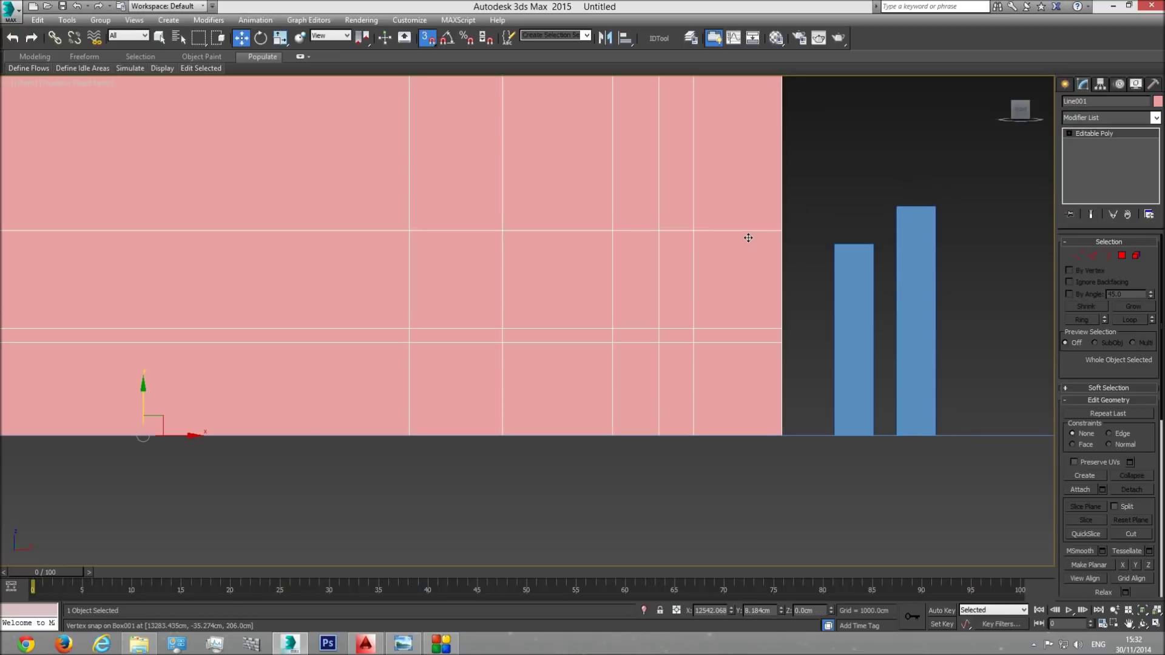
pyautogui.click(1077, 255)
pyautogui.scroll(-5, 1087, 415)
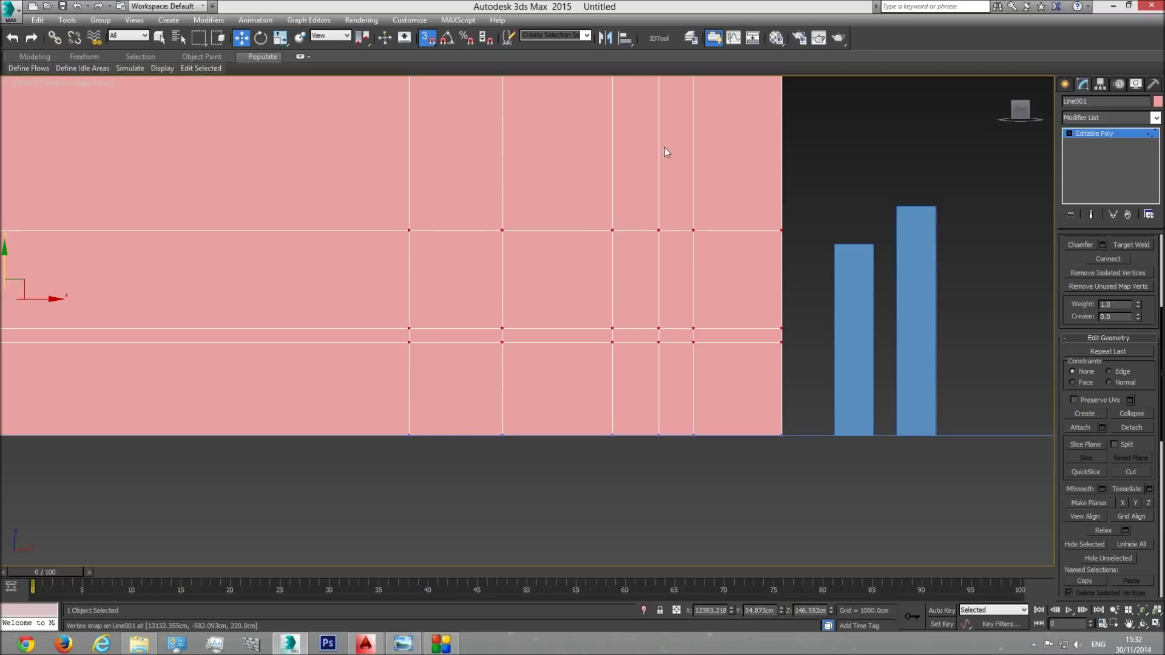
pyautogui.click(1098, 102)
pyautogui.write('Walls basment')
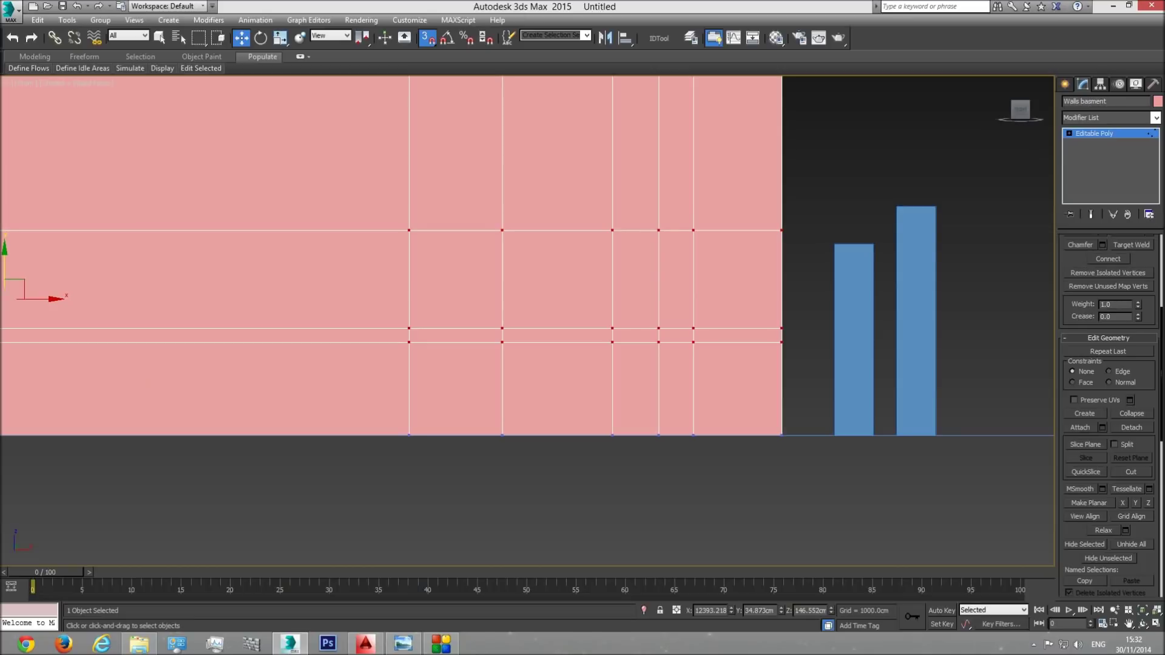
# Slice the basement walls horizontally at heights of 206 cm and 246 cm, snapping the slice plane to the tops of the marker boxes
pyautogui.click(1088, 446)
pyautogui.moveTo(26, 215); pyautogui.dragTo(832, 255)
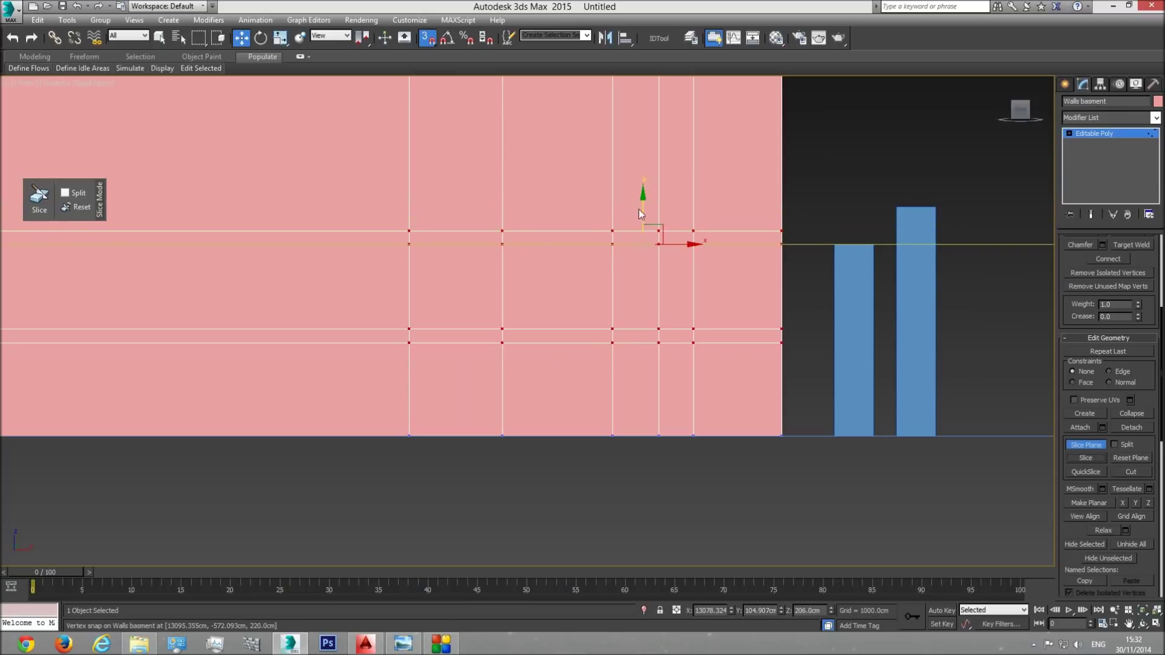
pyautogui.moveTo(643, 212); pyautogui.dragTo(901, 207)
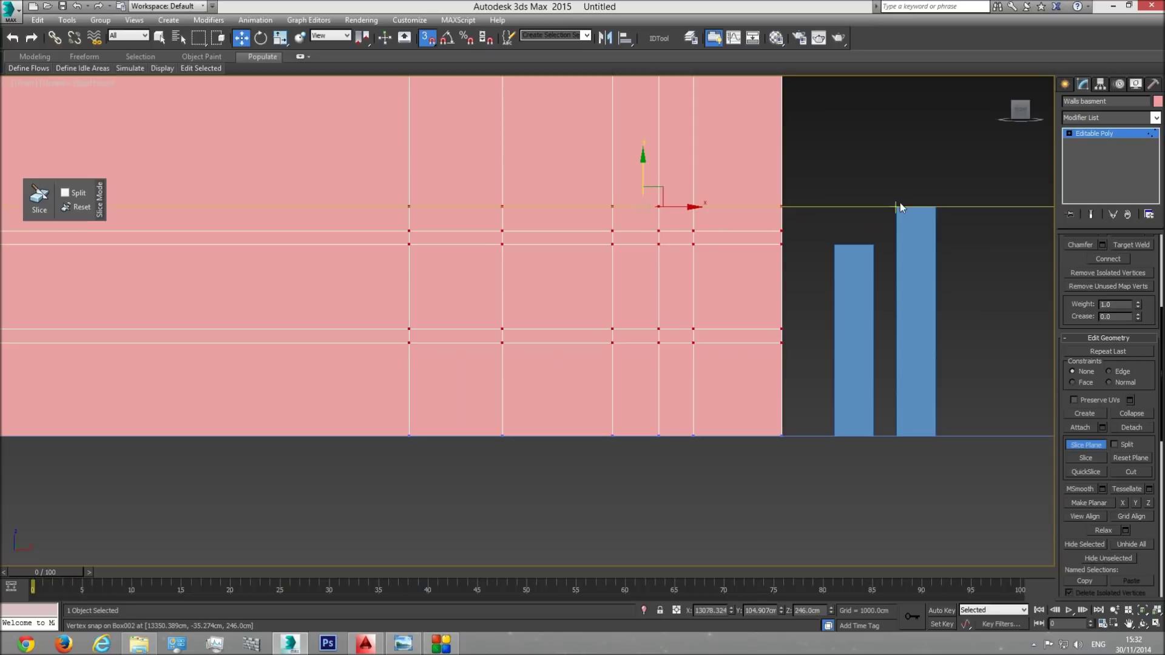
pyautogui.click(1085, 457)
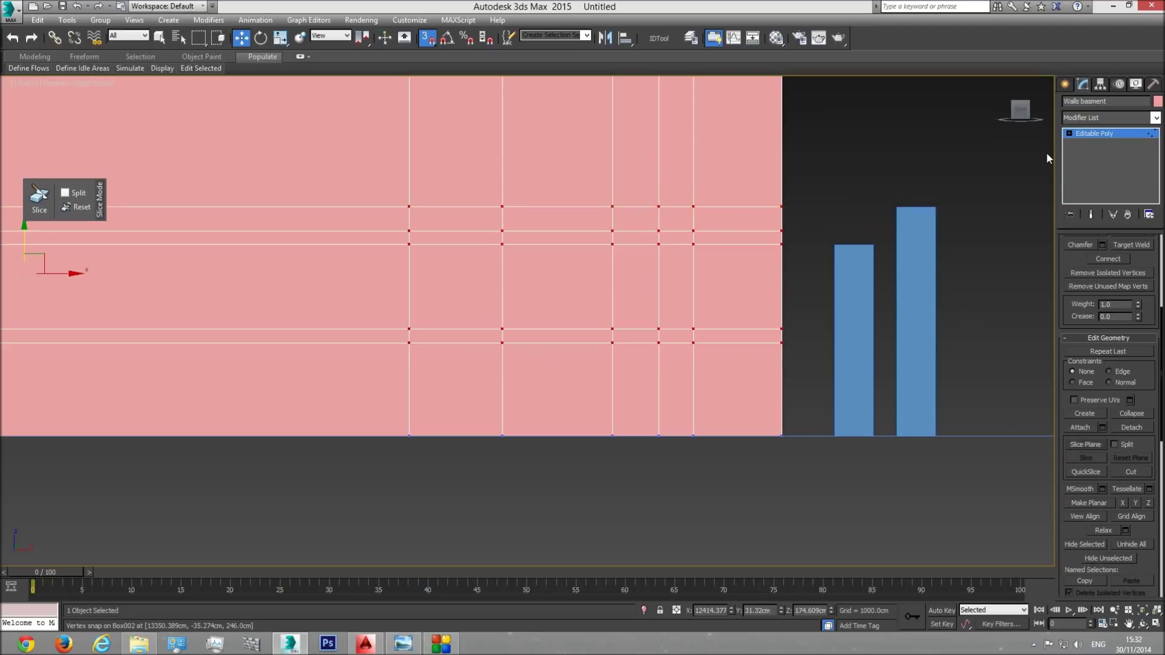
pyautogui.click(1108, 133)
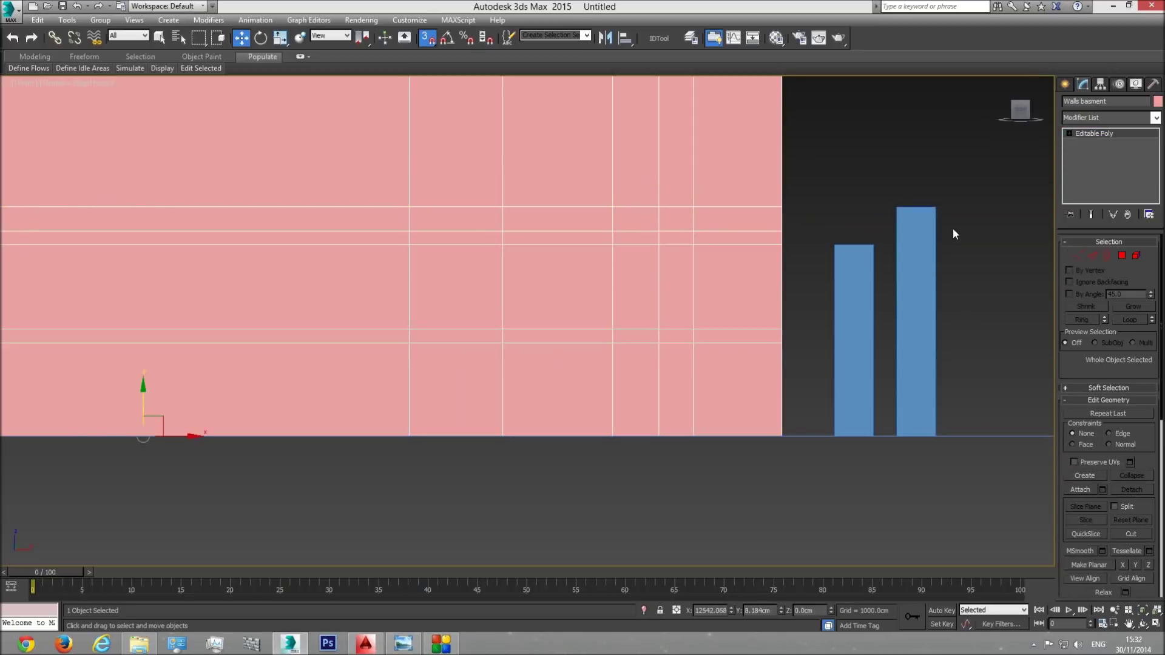
# Select both marker boxes and move them freely, without snapping, to stand in front of the long basement wall near its corner
pyautogui.click(852, 272)
pyautogui.press('f')
pyautogui.click(1142, 619)
pyautogui.moveTo(611, 372); pyautogui.dragTo(576, 359)
pyautogui.scroll(-3, 575, 359)
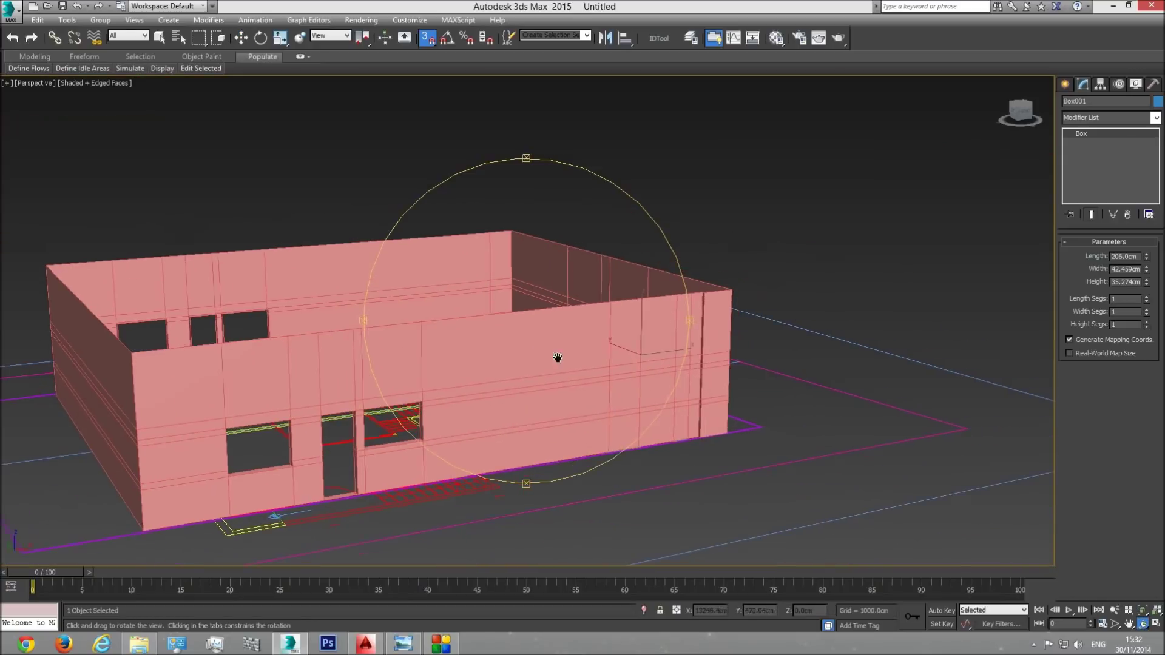
pyautogui.scroll(4, 582, 352)
pyautogui.press('F3')
pyautogui.press('w')
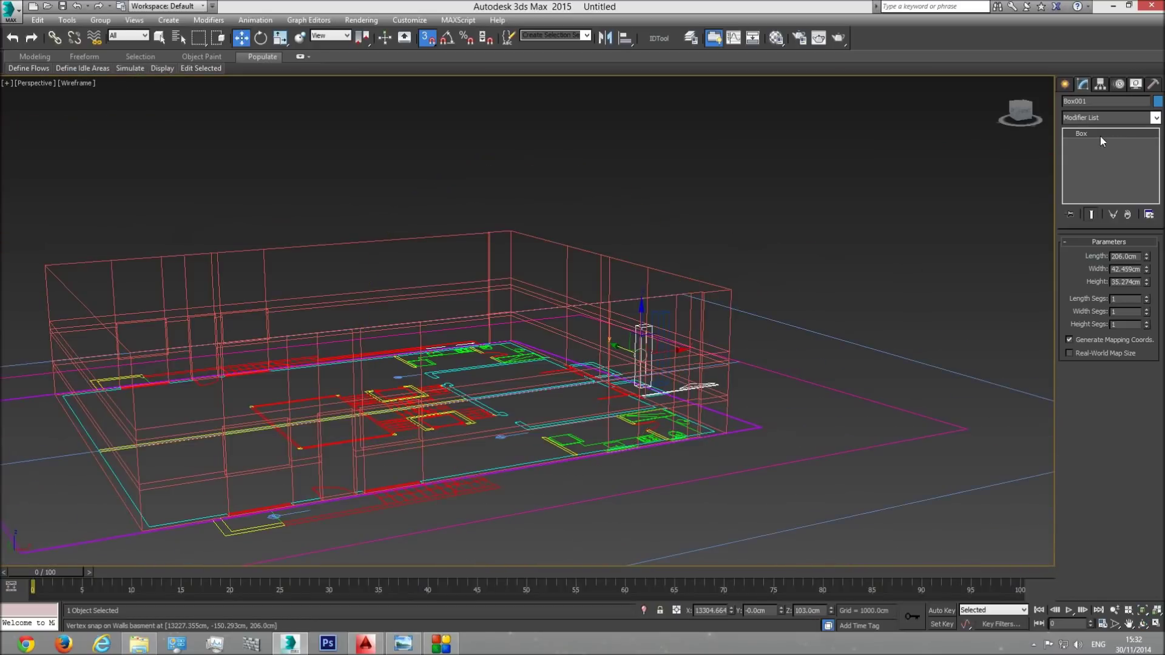
pyautogui.scroll(3, 697, 317)
pyautogui.keyDown('shift'); pyautogui.moveTo(603, 322); pyautogui.dragTo(599, 310); pyautogui.keyUp('shift')
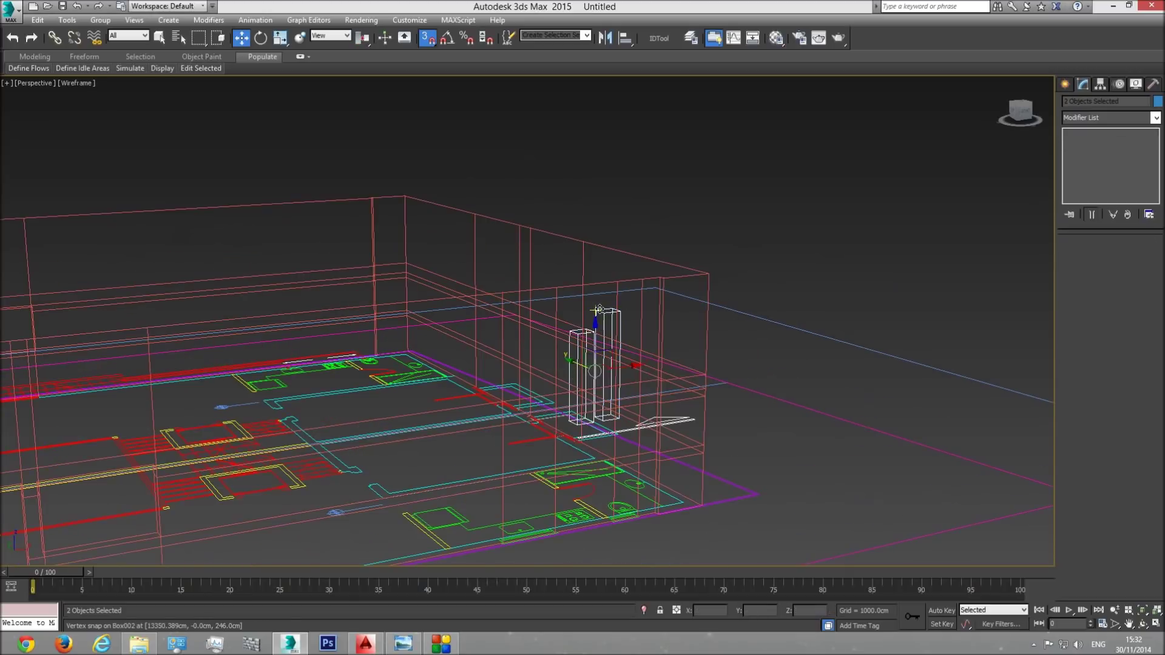
pyautogui.press('F3')
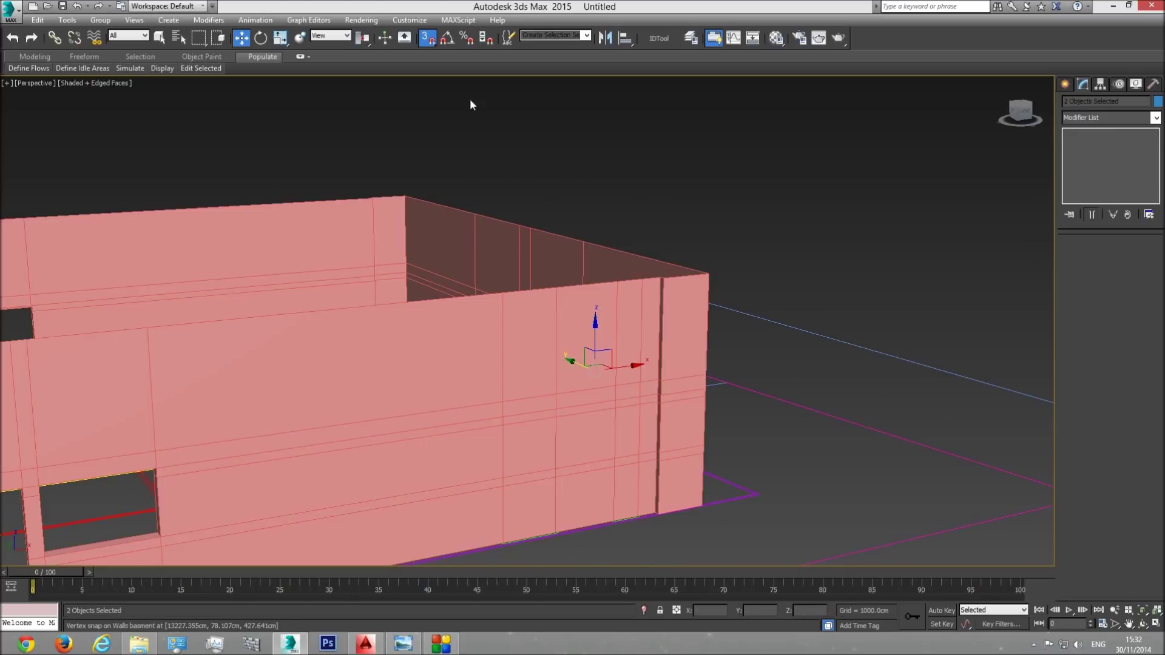
pyautogui.click(427, 37)
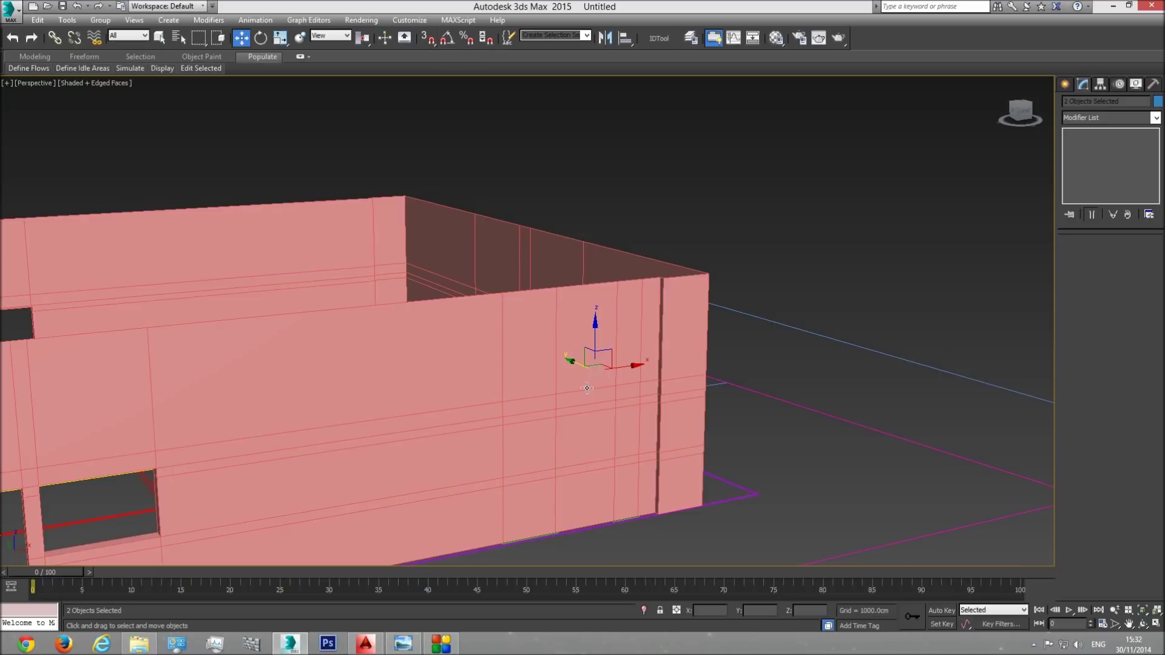
pyautogui.moveTo(579, 366); pyautogui.dragTo(672, 464)
pyautogui.scroll(2, 624, 388)
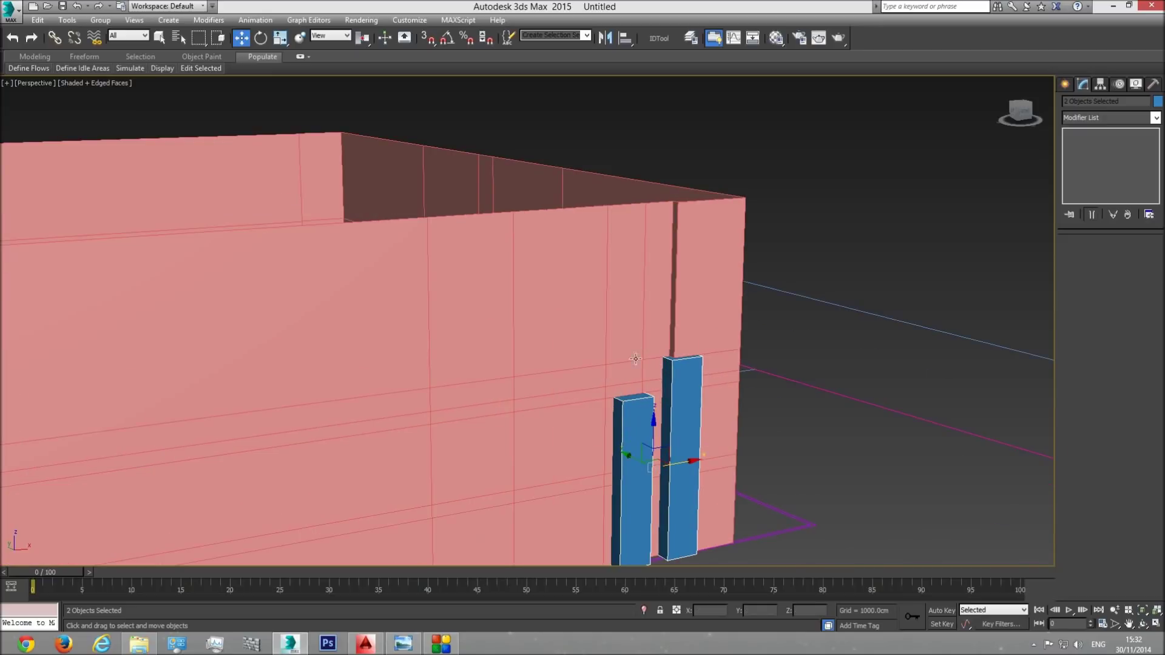
pyautogui.scroll(-3, 631, 363)
pyautogui.press('F3')
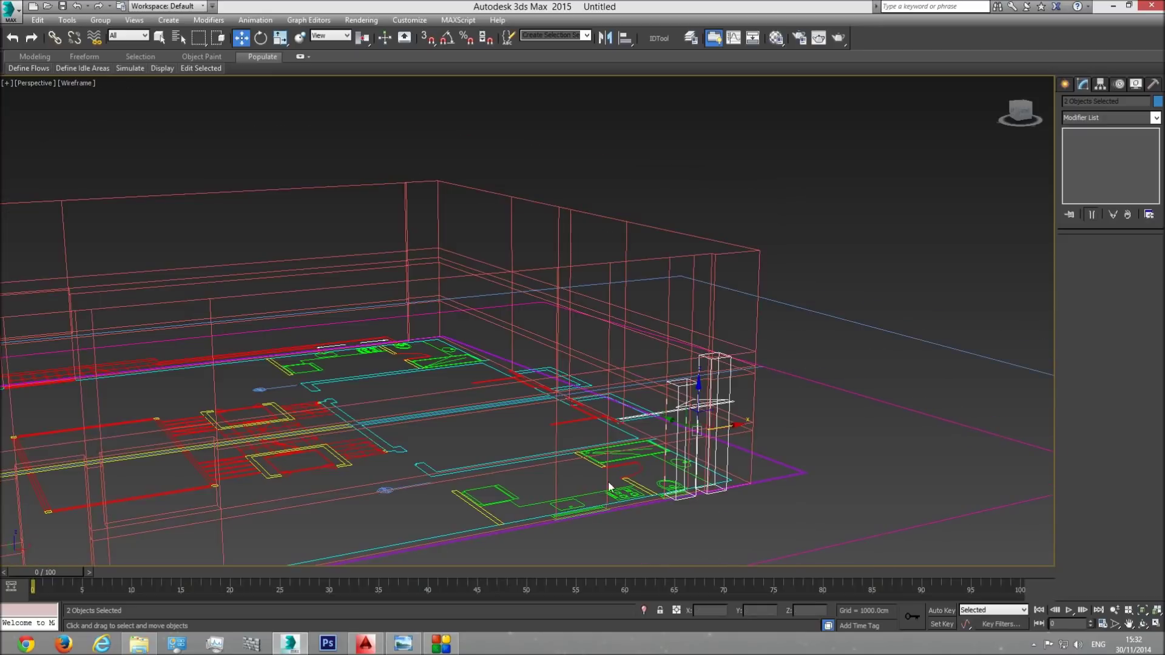
pyautogui.press('F3')
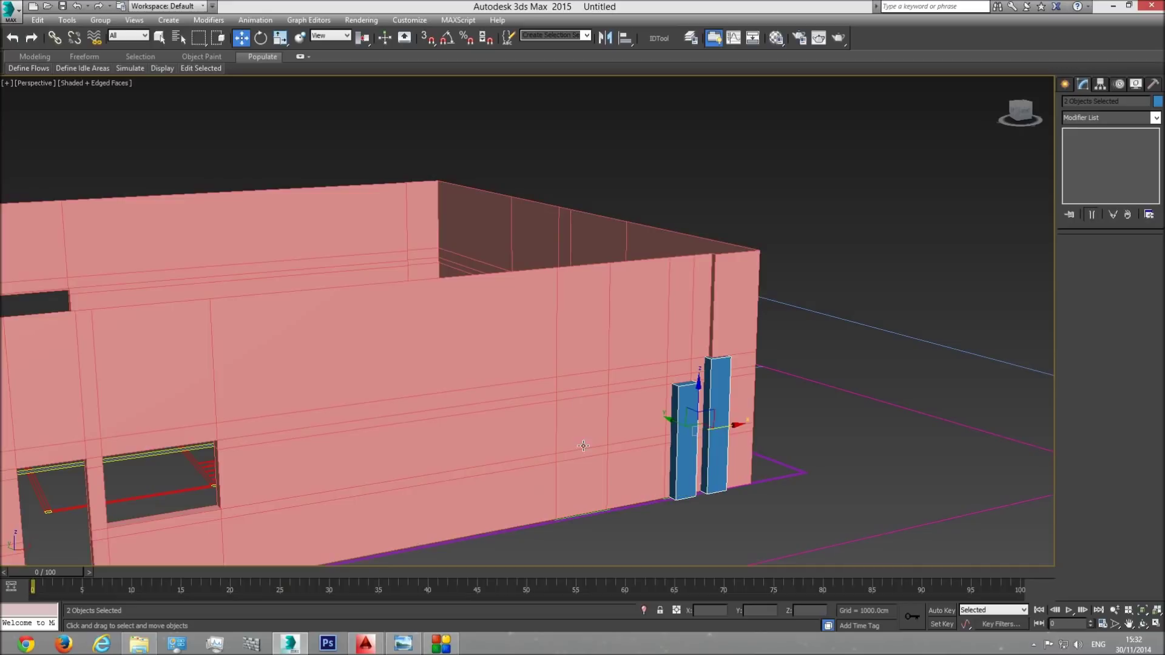
# Select the four polygons of the basement walls that form the two small window openings near the marker boxes
pyautogui.click(601, 388)
pyautogui.click(1124, 256)
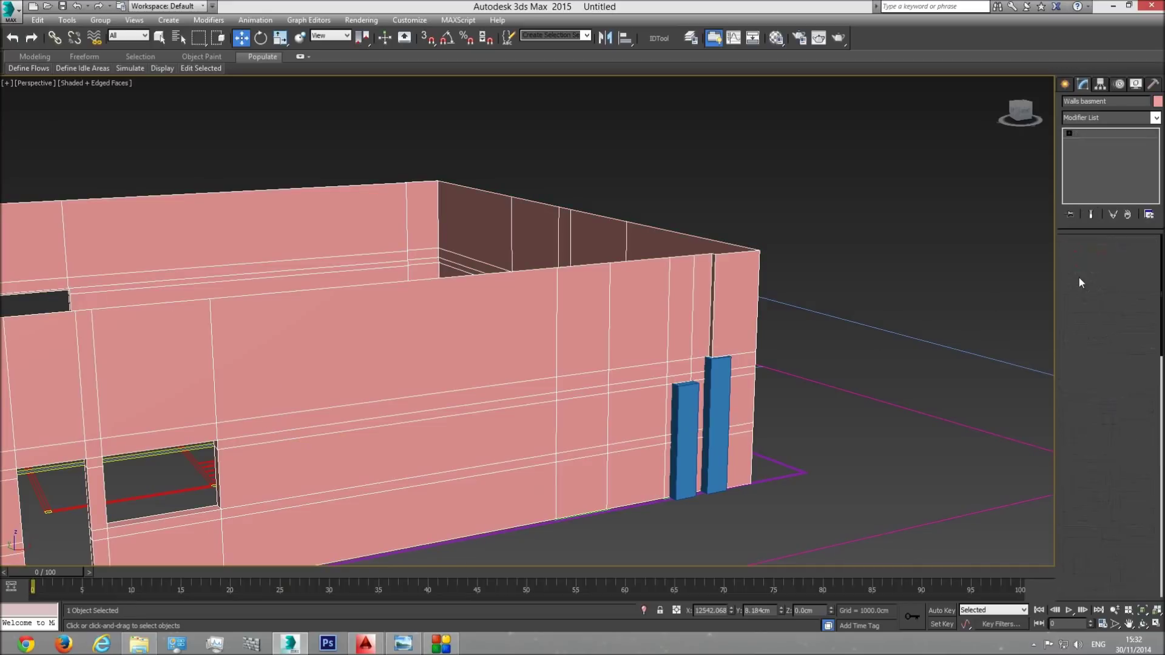
pyautogui.click(160, 38)
pyautogui.click(603, 380)
pyautogui.keyDown('ctrl'); pyautogui.click(598, 393); pyautogui.keyUp('ctrl')
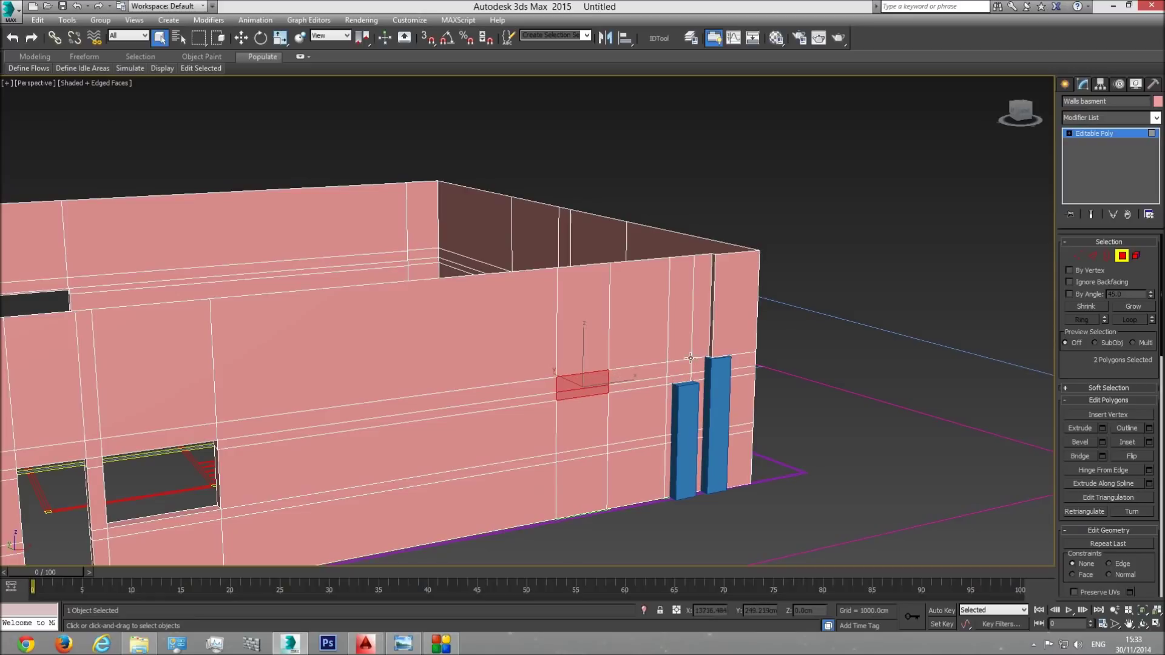
pyautogui.press('F3')
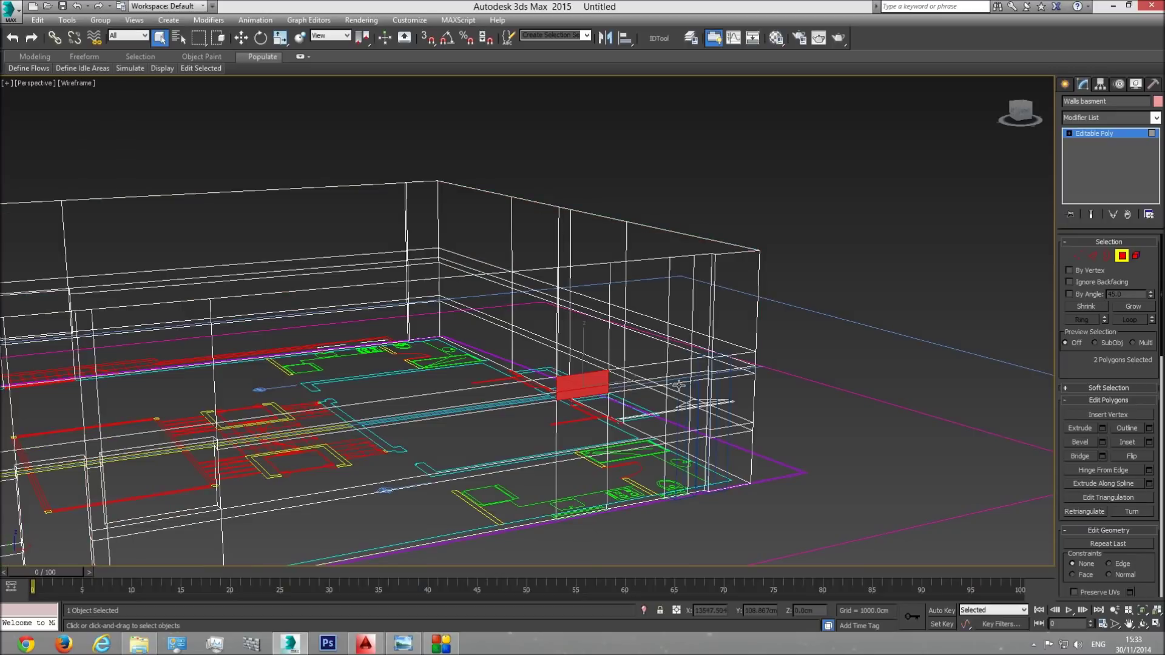
pyautogui.press('F3')
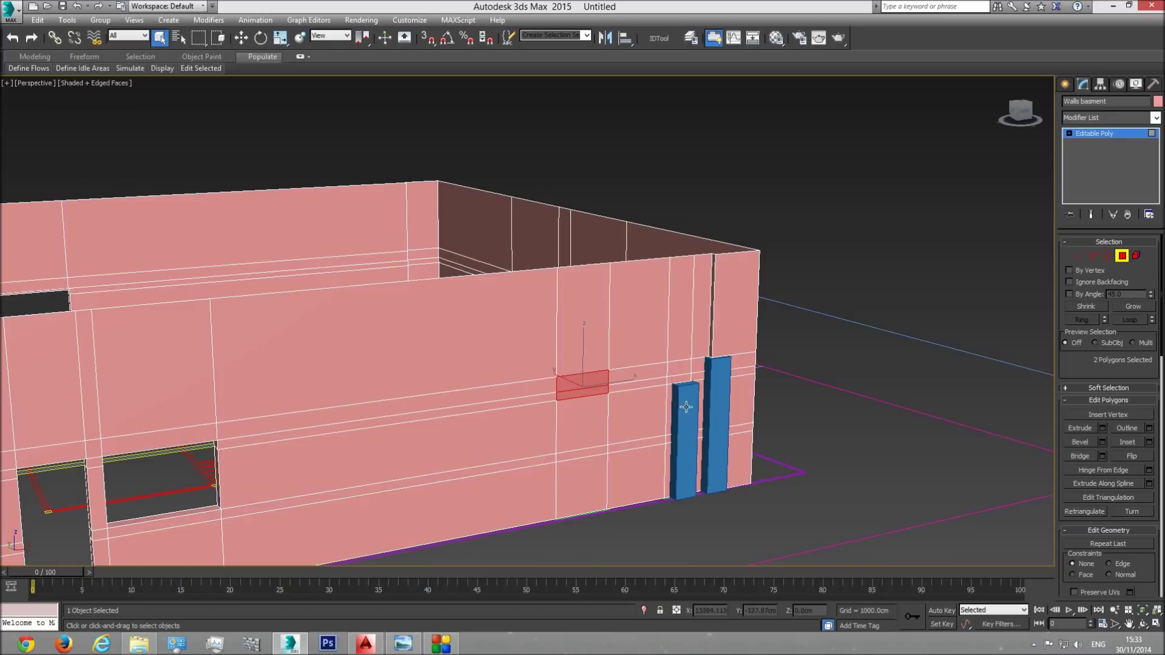
pyautogui.keyDown('ctrl'); pyautogui.click(678, 368); pyautogui.keyUp('ctrl')
pyautogui.scroll(4, 661, 428)
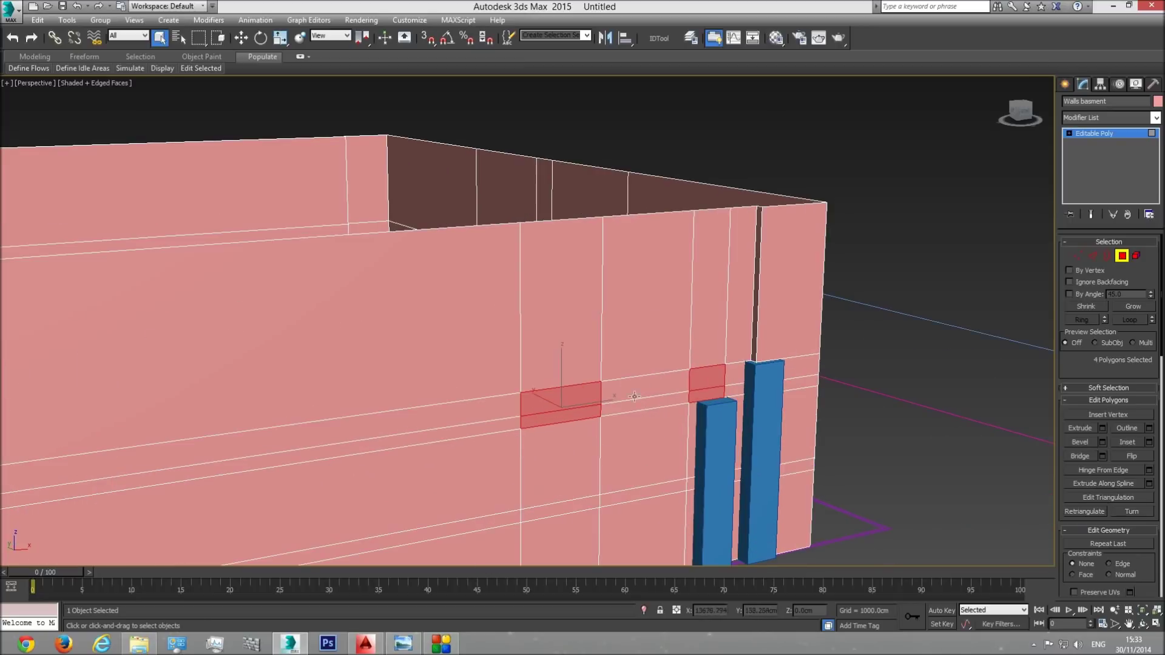
pyautogui.scroll(-3, 631, 400)
pyautogui.press('F3')
pyautogui.press('F3')
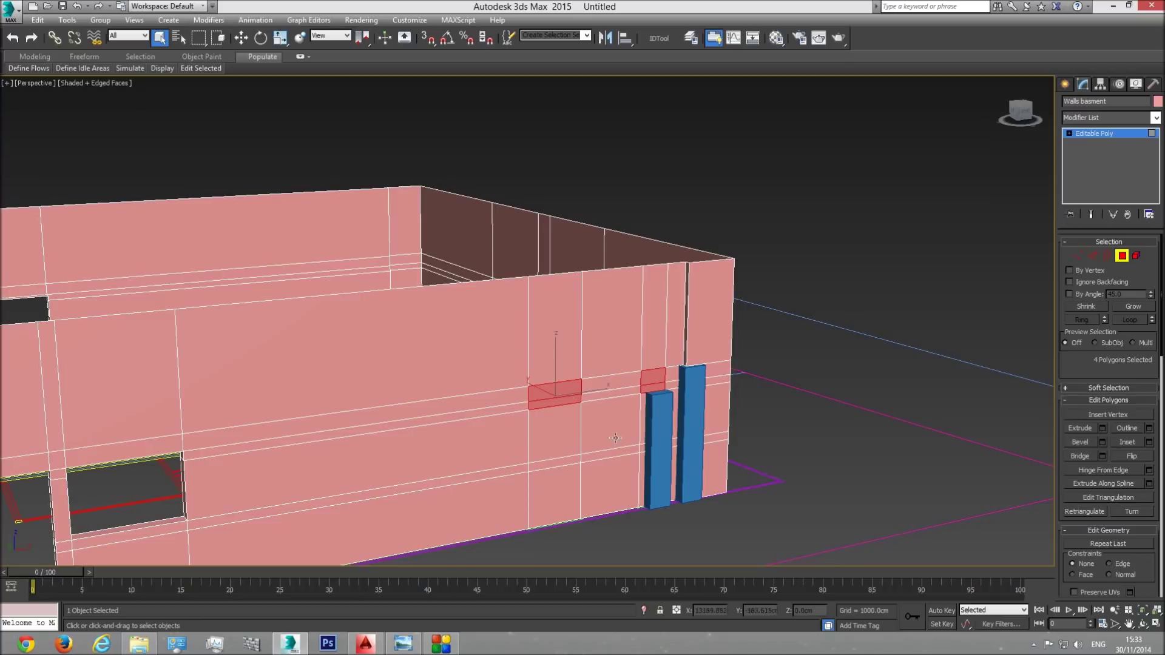
pyautogui.scroll(-2, 571, 500)
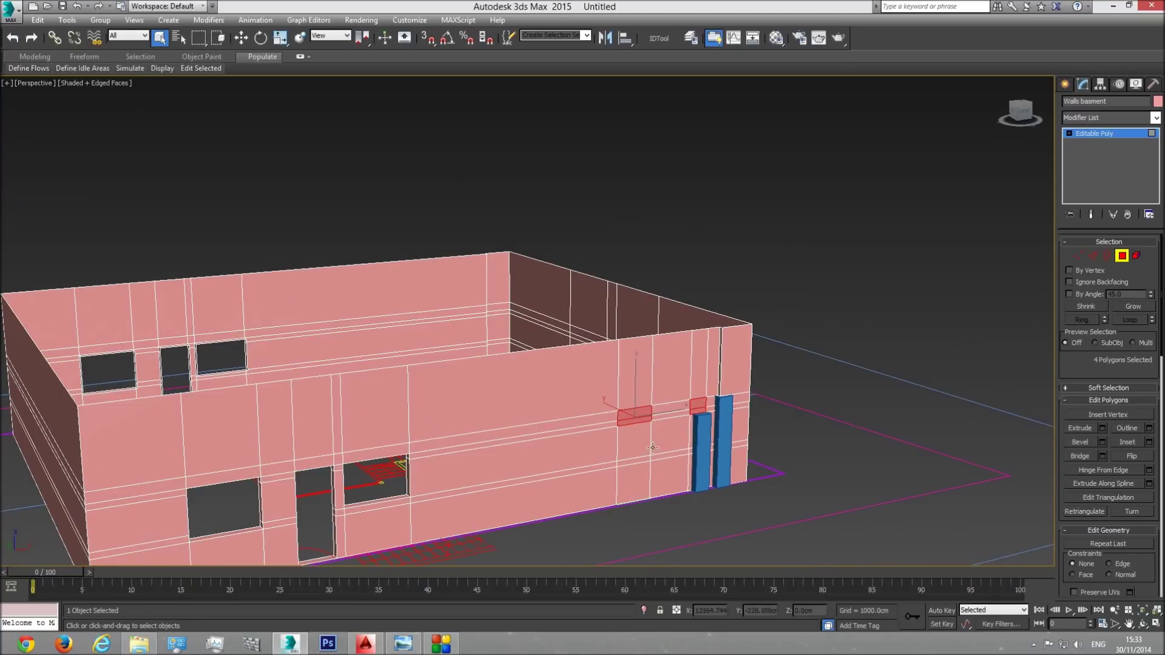
pyautogui.scroll(2, 652, 448)
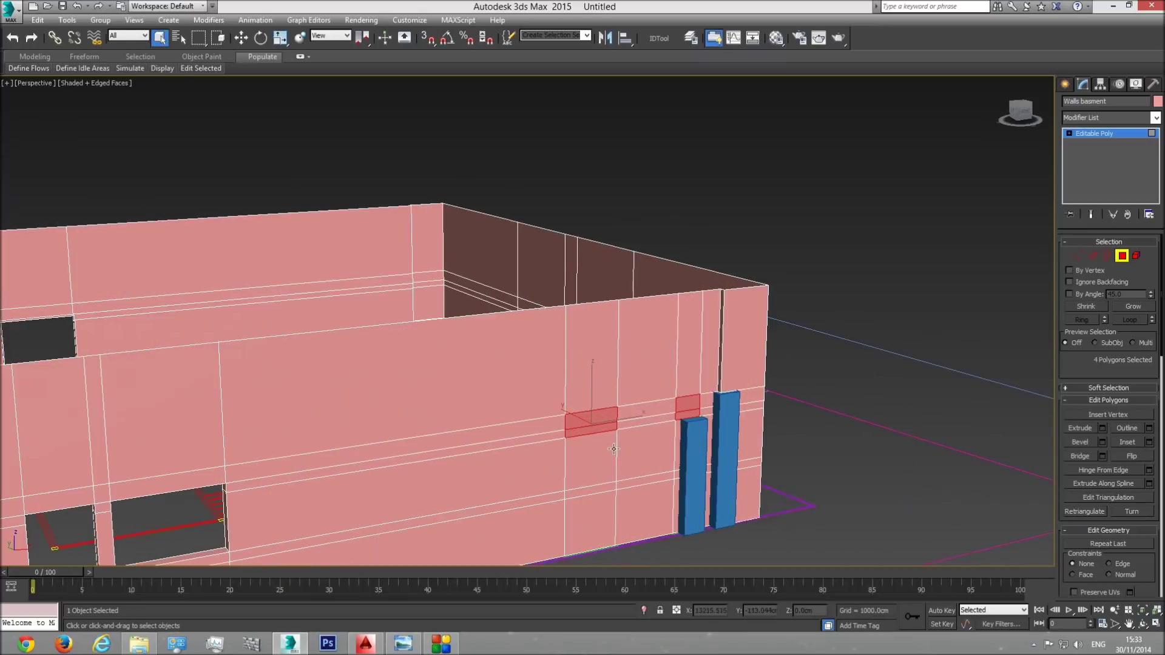
# Extrude the selected window polygons by -20 cm, checking the depth against the wall thickness in the top-view plan
pyautogui.click(1102, 427)
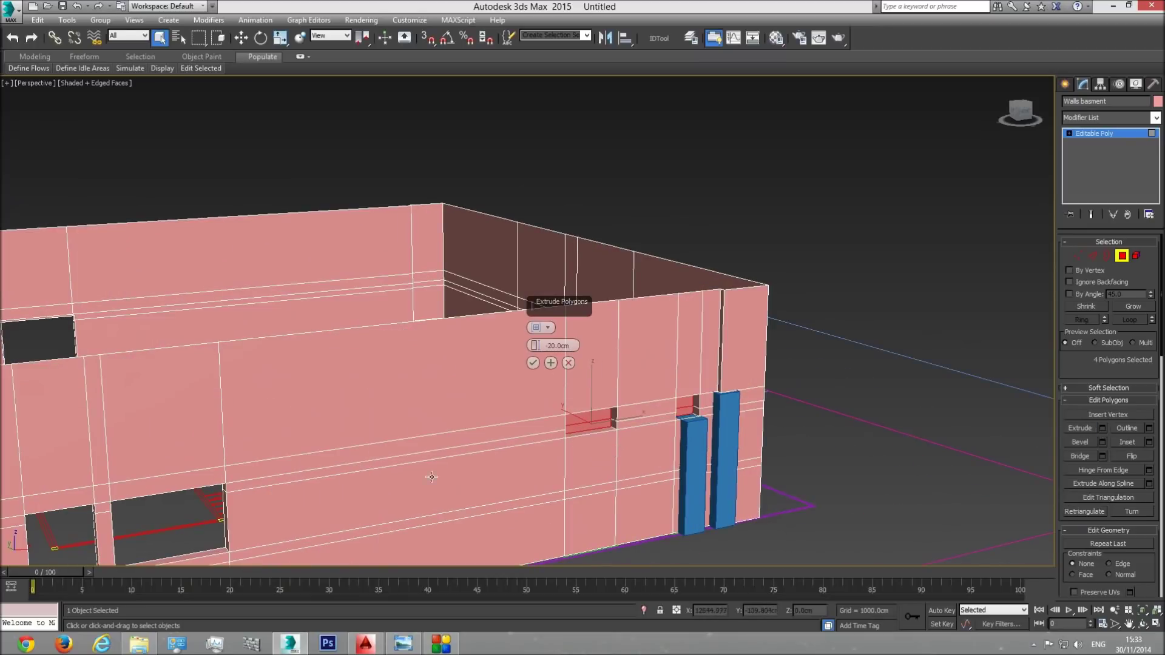
pyautogui.scroll(-4, 431, 477)
pyautogui.press('t')
pyautogui.scroll(-4, 667, 477)
pyautogui.moveTo(692, 465); pyautogui.dragTo(444, 478, button='middle')
pyautogui.scroll(-4, 566, 463)
pyautogui.moveTo(897, 457); pyautogui.dragTo(692, 478, button='middle')
pyautogui.scroll(8, 690, 483)
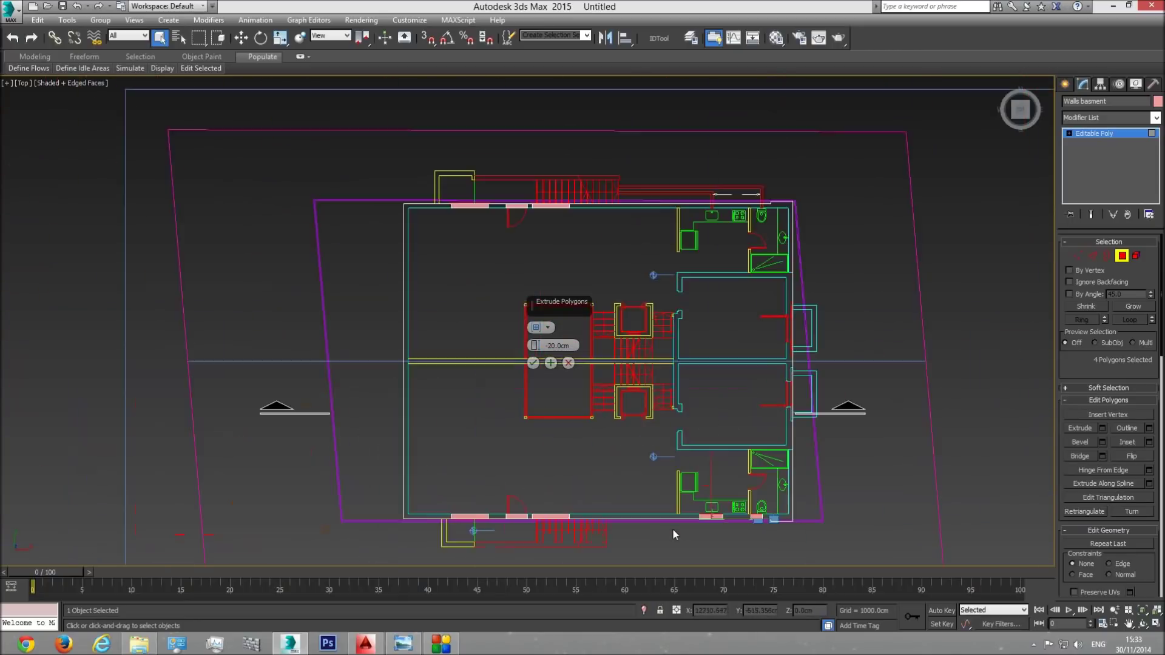
pyautogui.scroll(8, 689, 522)
pyautogui.moveTo(779, 504); pyautogui.dragTo(673, 487, button='middle')
pyautogui.scroll(3, 673, 488)
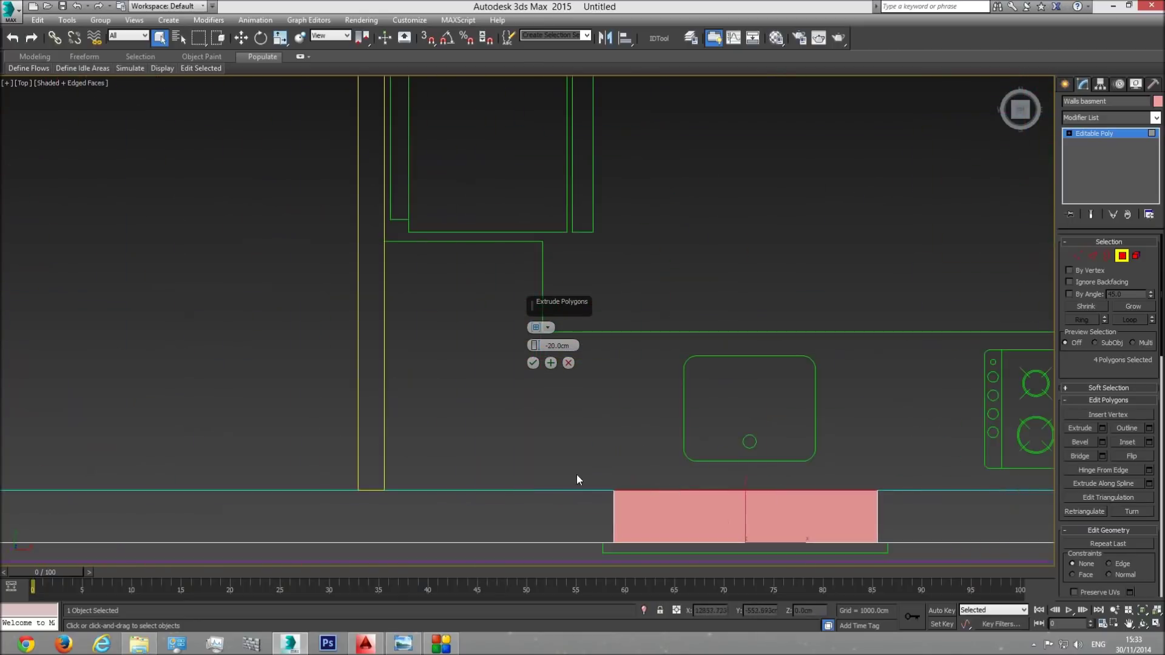
pyautogui.click(534, 363)
# Delete the extruded back polygons to open both small windows through the basement wall
pyautogui.press('p')
pyautogui.press('z')
pyautogui.click(1143, 621)
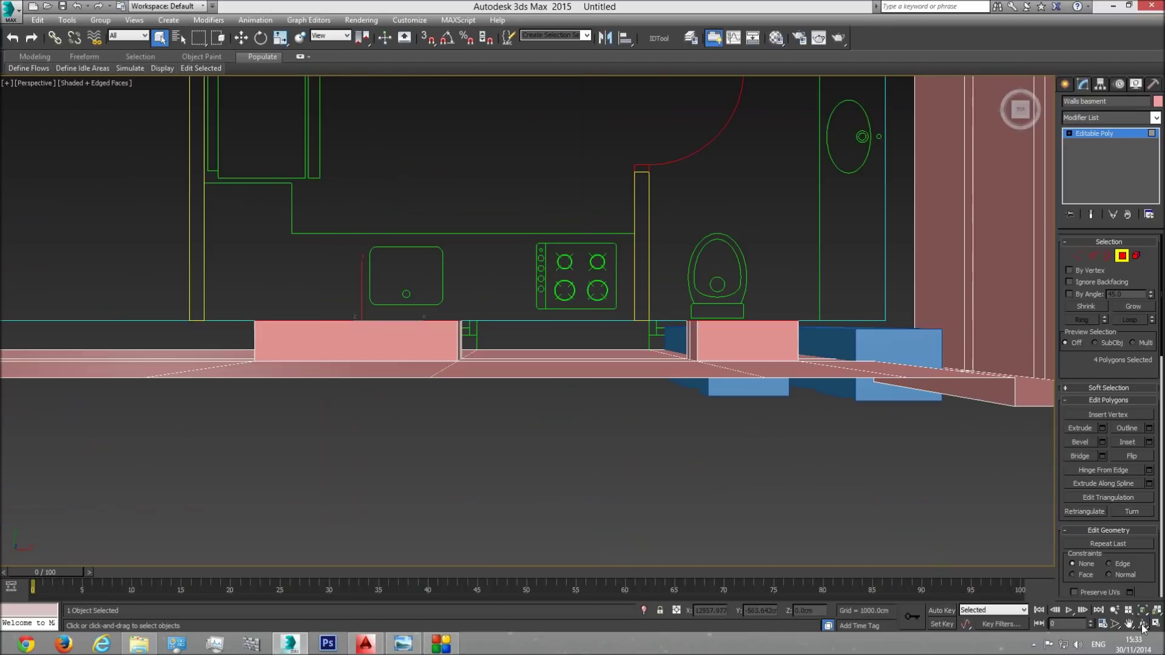
pyautogui.moveTo(626, 401); pyautogui.dragTo(554, 333)
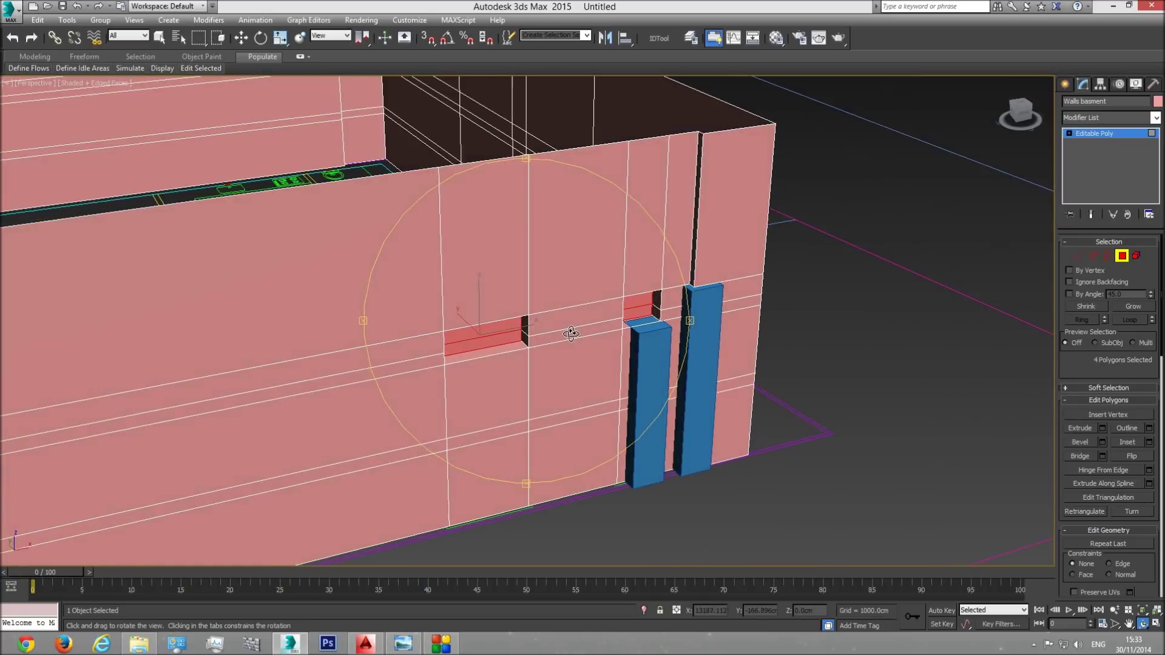
pyautogui.press('Delete')
# Leave polygon editing on the basement walls and delete both marker boxes
pyautogui.click(1105, 134)
pyautogui.click(702, 324)
pyautogui.press('Delete')
pyautogui.click(647, 364)
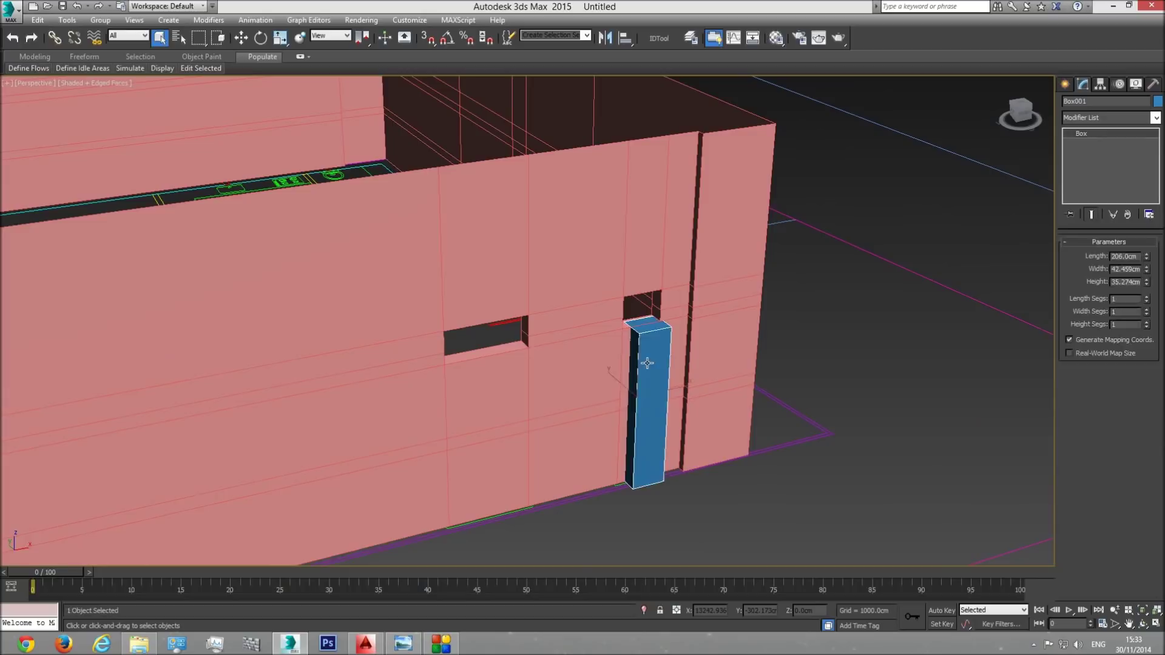
pyautogui.press('Delete')
pyautogui.press('z')
pyautogui.scroll(8, 631, 418)
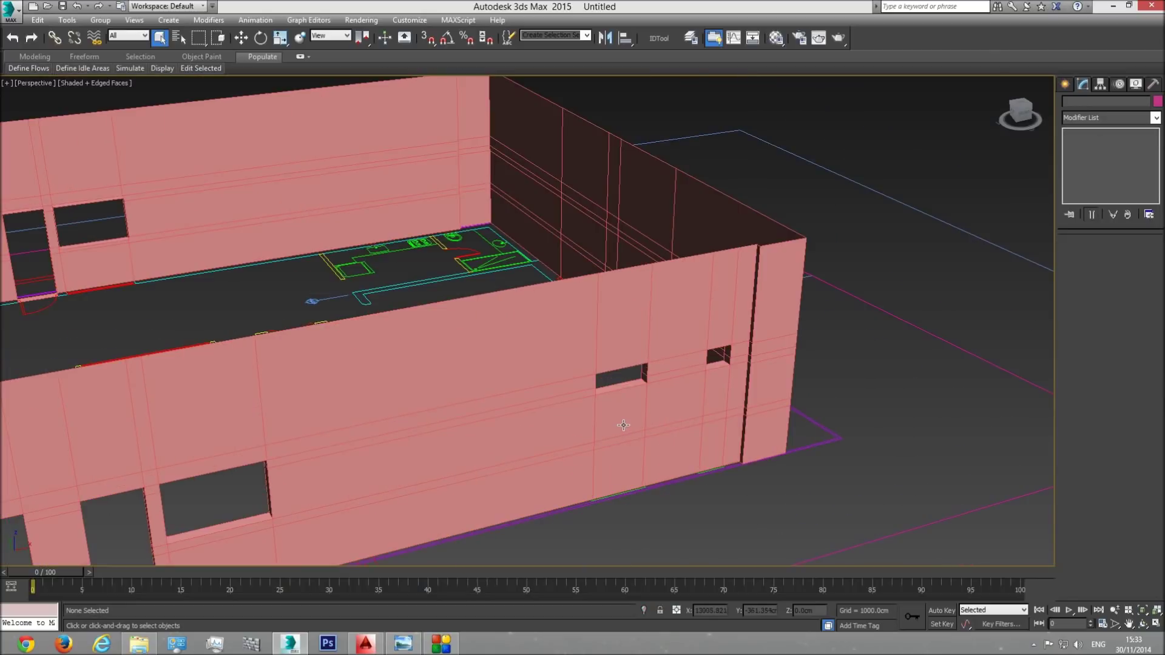
# Examine the basement walls from several sides, comparing their openings with the floor plan in wireframe and shaded display
pyautogui.press('F3')
pyautogui.press('F3')
pyautogui.click(1144, 624)
pyautogui.press('F3')
pyautogui.moveTo(576, 331)
pyautogui.mouseDown()
pyautogui.moveTo(519, 342)
pyautogui.moveTo(504, 362)
pyautogui.moveTo(744, 410)
pyautogui.mouseUp()
pyautogui.press('F3')
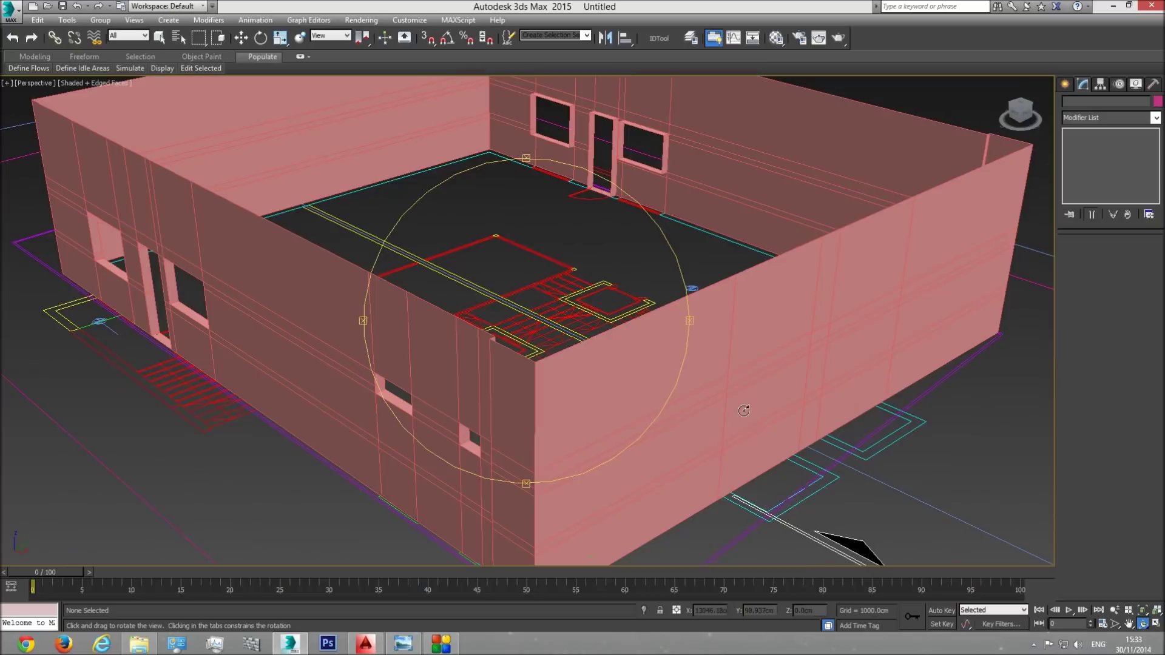
pyautogui.press('F3')
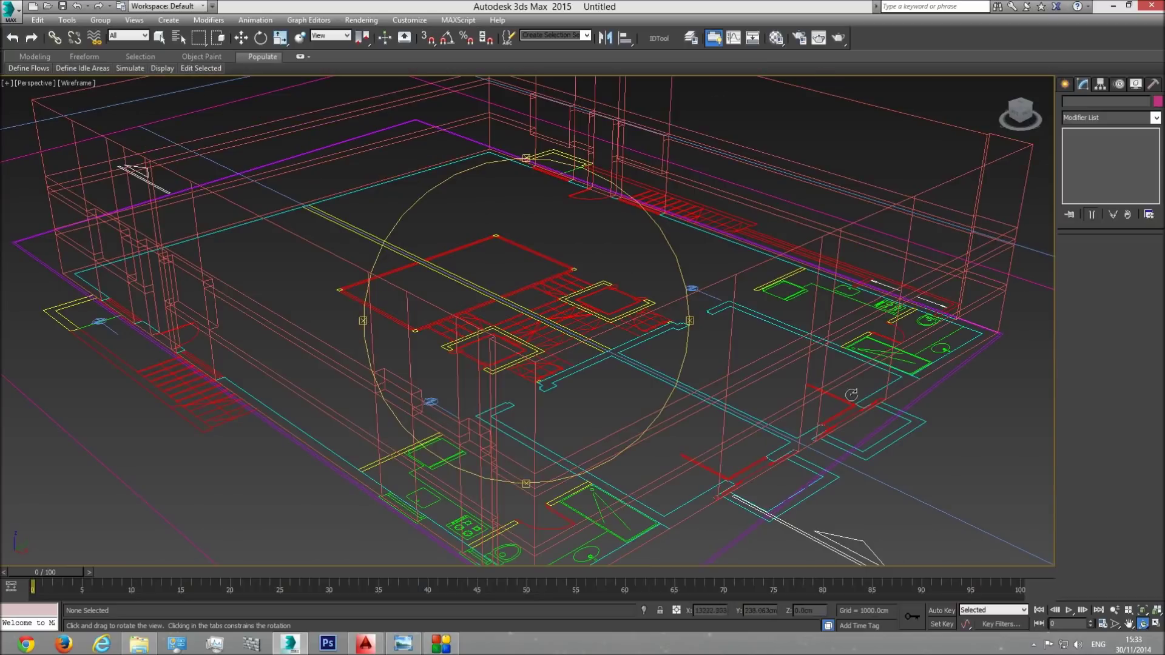
pyautogui.press('F3')
pyautogui.press('F3')
pyautogui.press('F3')
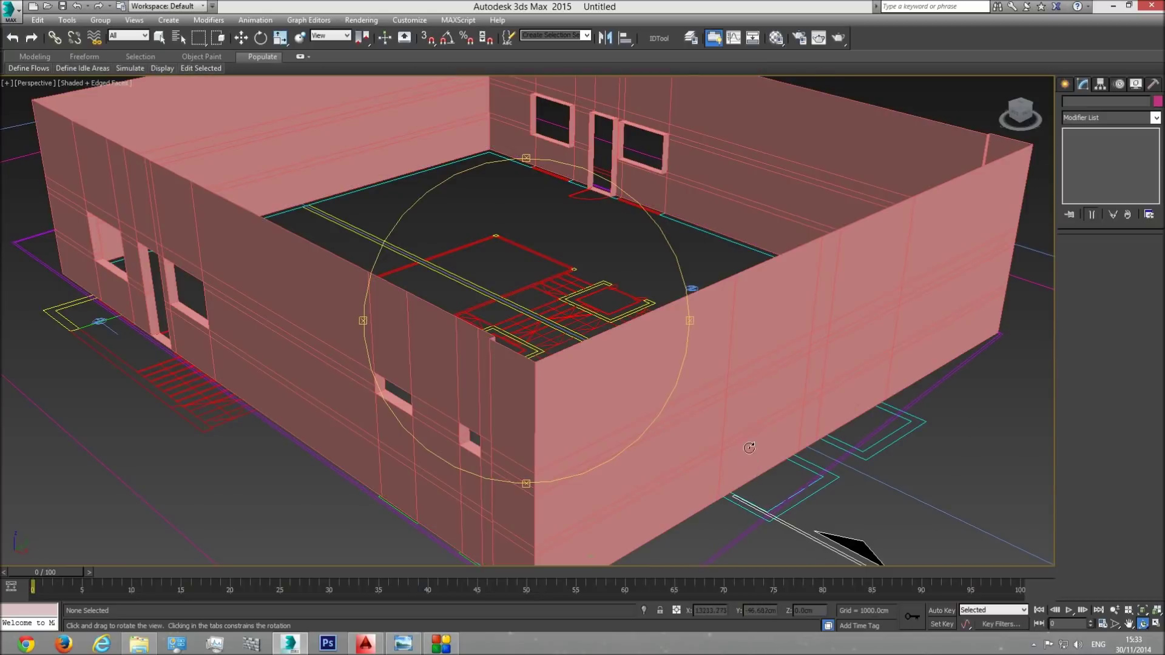
pyautogui.moveTo(750, 448); pyautogui.dragTo(338, 438)
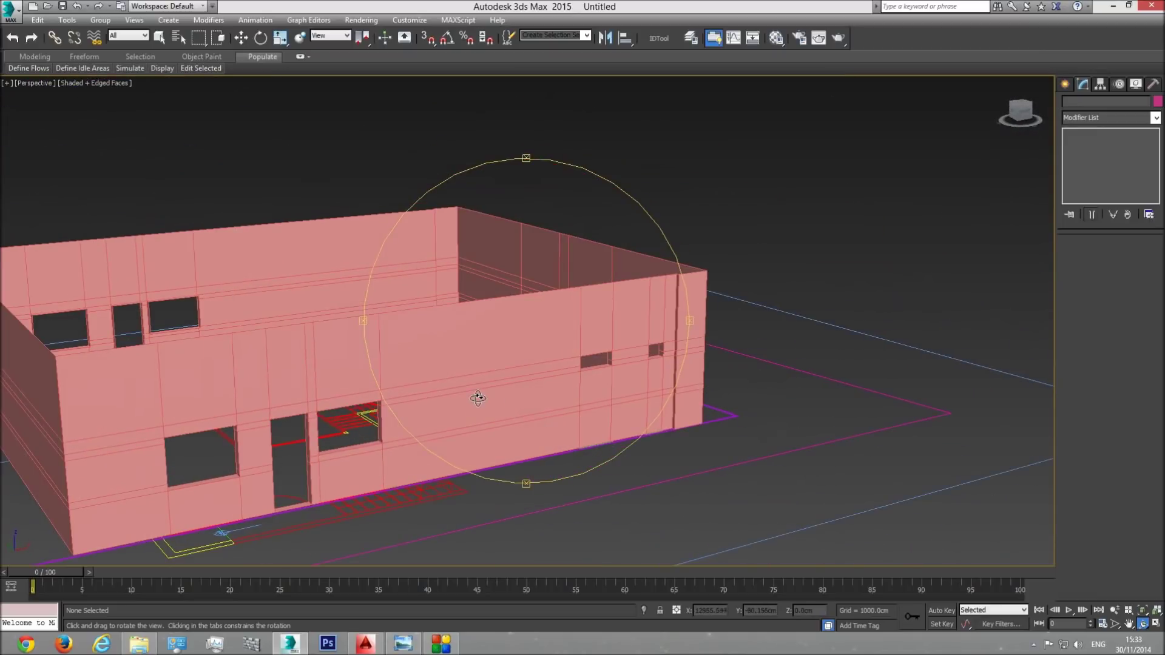
# Examine the elevation and section drawings in the top view, looking closely at the front elevation's ground-level openings beside the entrance stairs
pyautogui.press('t')
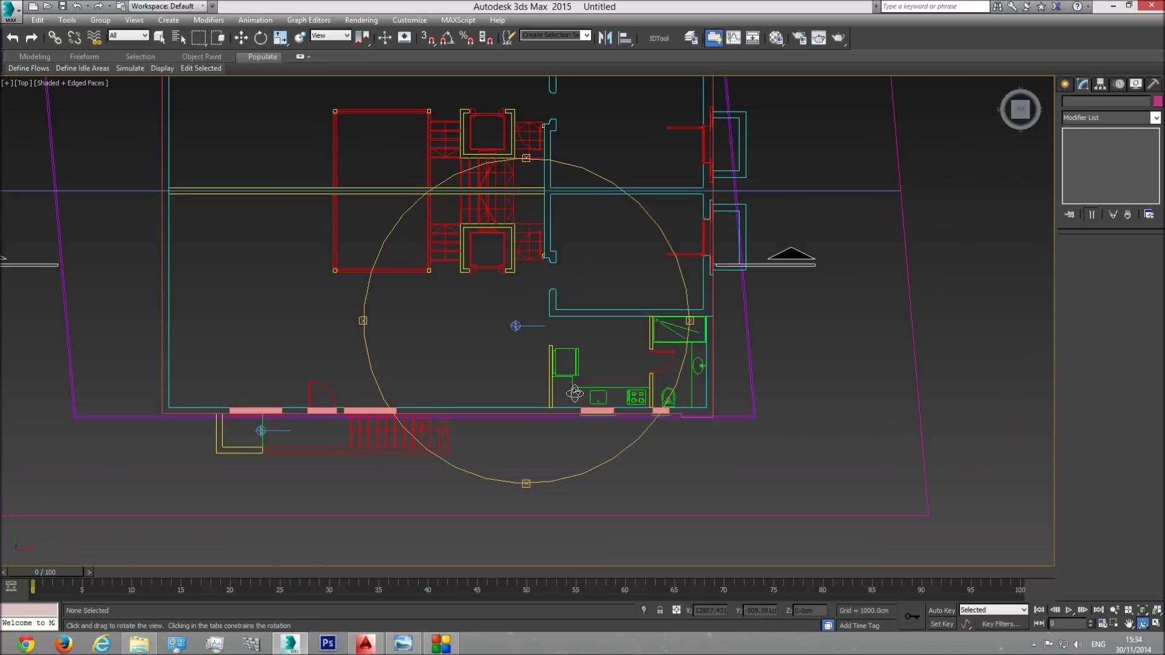
pyautogui.moveTo(465, 366); pyautogui.dragTo(901, 346, button='middle')
pyautogui.scroll(5, 382, 360)
pyautogui.moveTo(376, 343); pyautogui.dragTo(640, 357, button='middle')
pyautogui.moveTo(507, 300); pyautogui.dragTo(539, 390, button='middle')
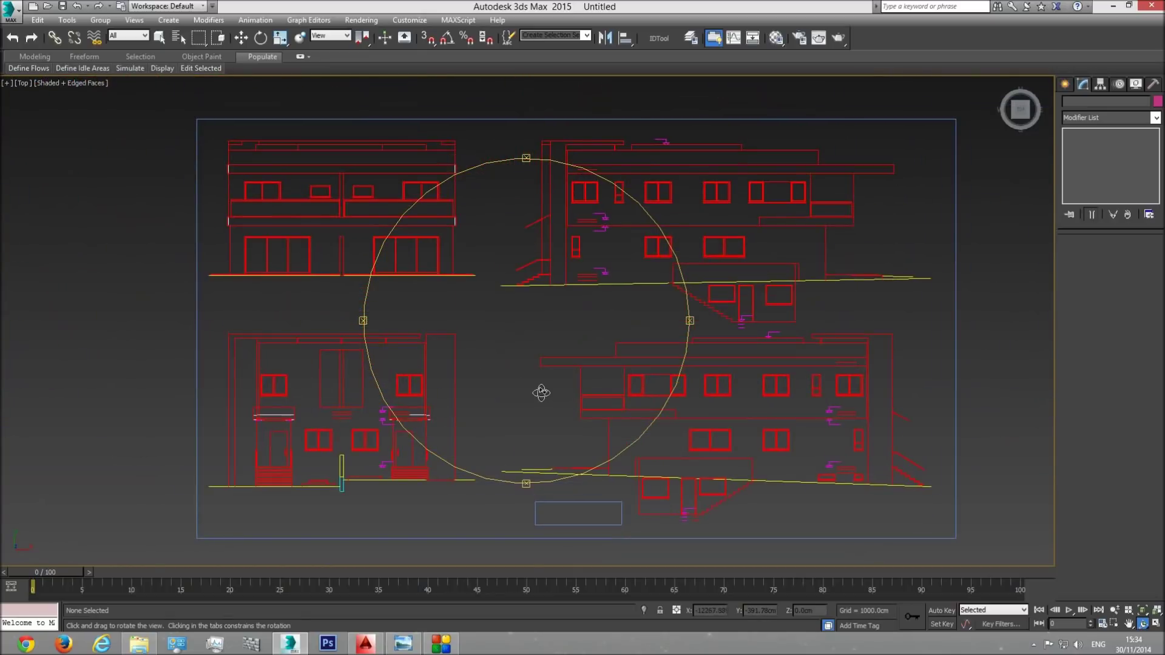
pyautogui.moveTo(546, 431); pyautogui.dragTo(481, 440, button='middle')
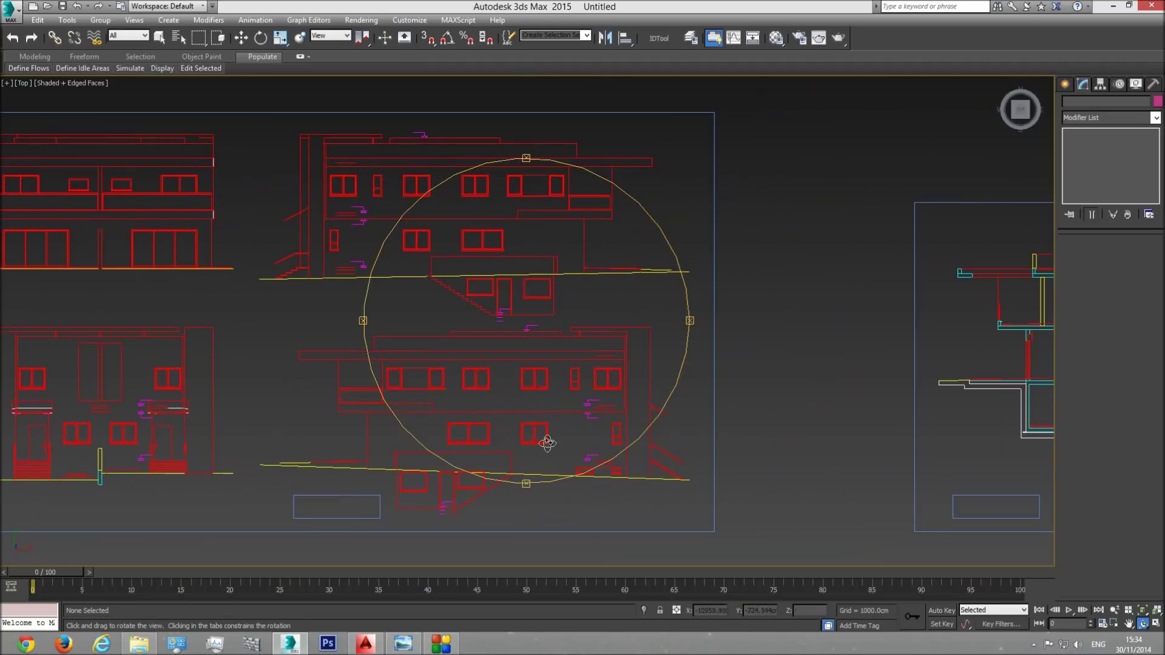
pyautogui.moveTo(567, 445); pyautogui.dragTo(840, 443, button='middle')
pyautogui.scroll(-5, 449, 312)
pyautogui.moveTo(457, 333); pyautogui.dragTo(630, 364, button='middle')
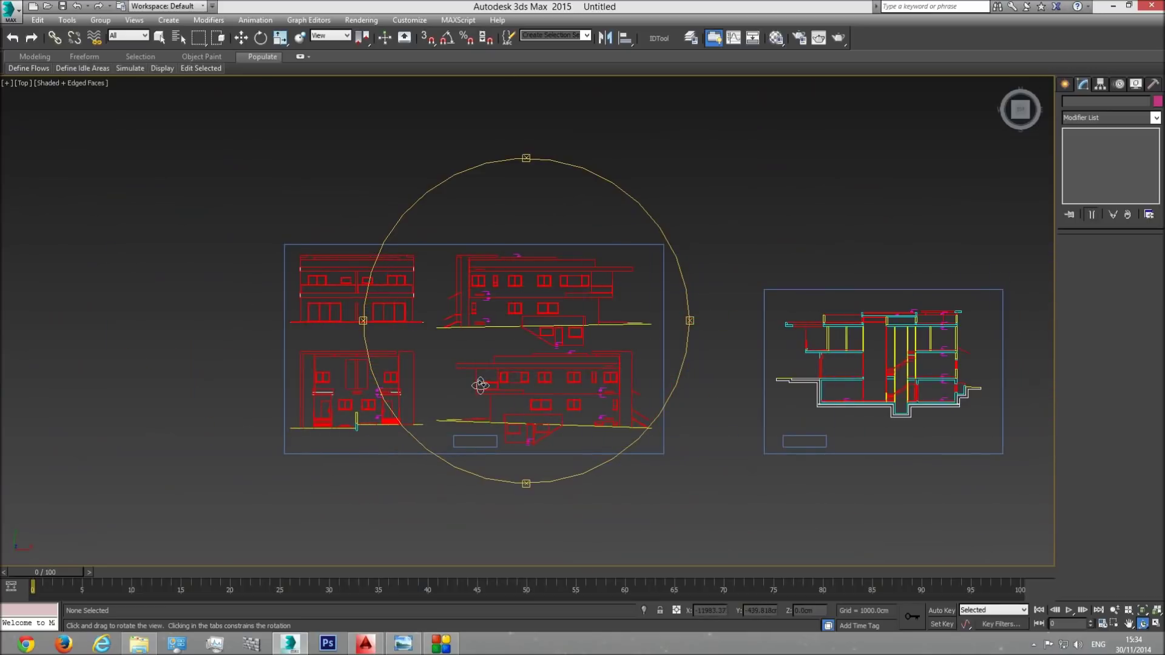
pyautogui.moveTo(393, 406); pyautogui.dragTo(461, 408, button='middle')
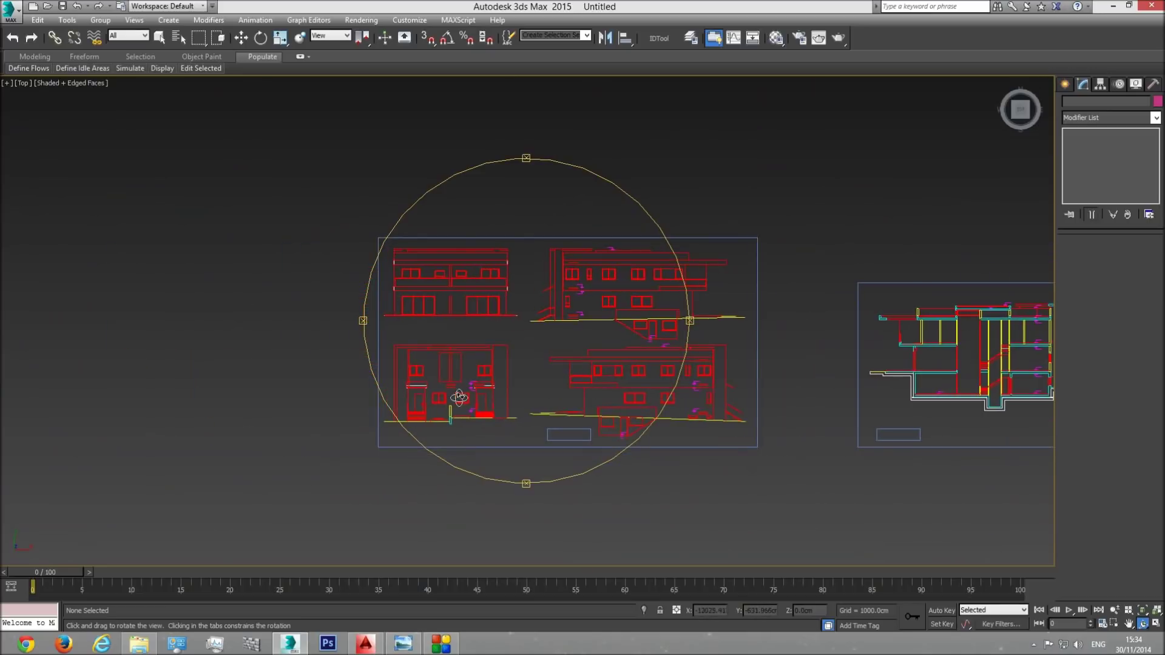
pyautogui.scroll(3, 632, 418)
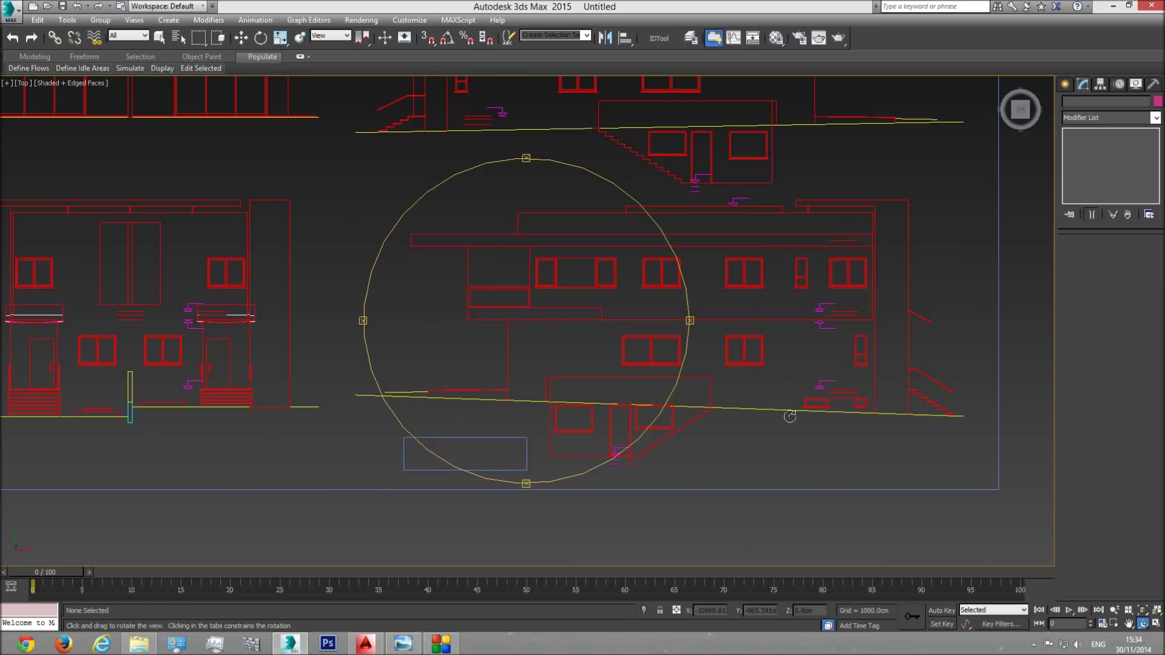
pyautogui.scroll(-4, 520, 403)
pyautogui.scroll(2, 494, 187)
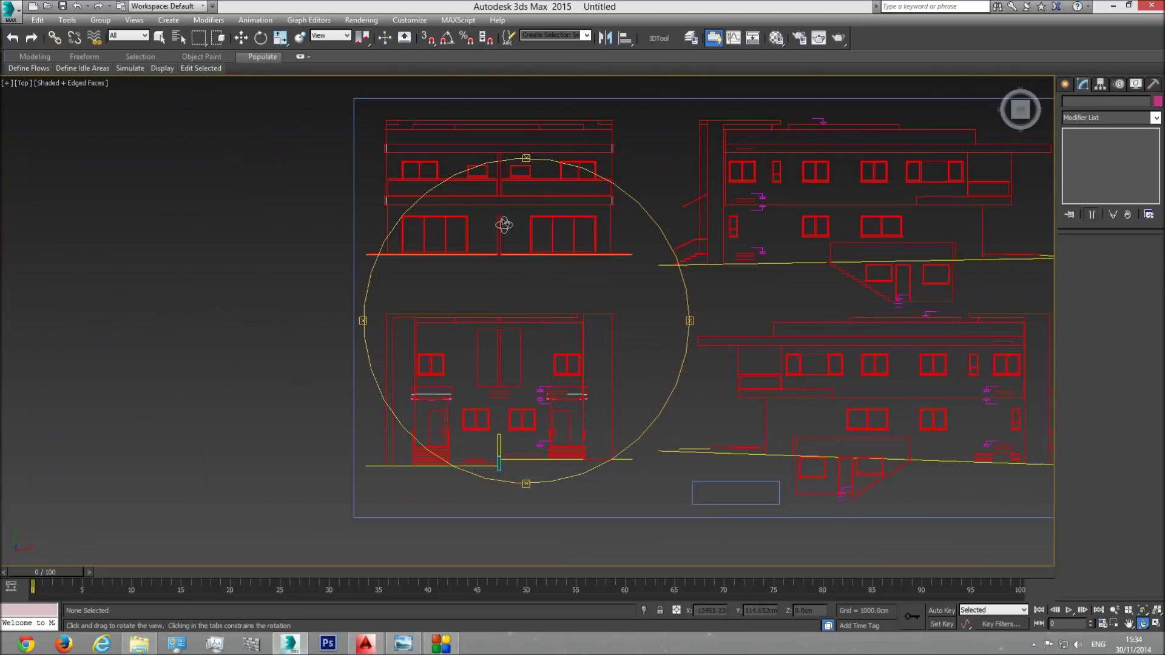
pyautogui.moveTo(497, 485); pyautogui.dragTo(491, 434, button='middle')
pyautogui.scroll(5, 491, 435)
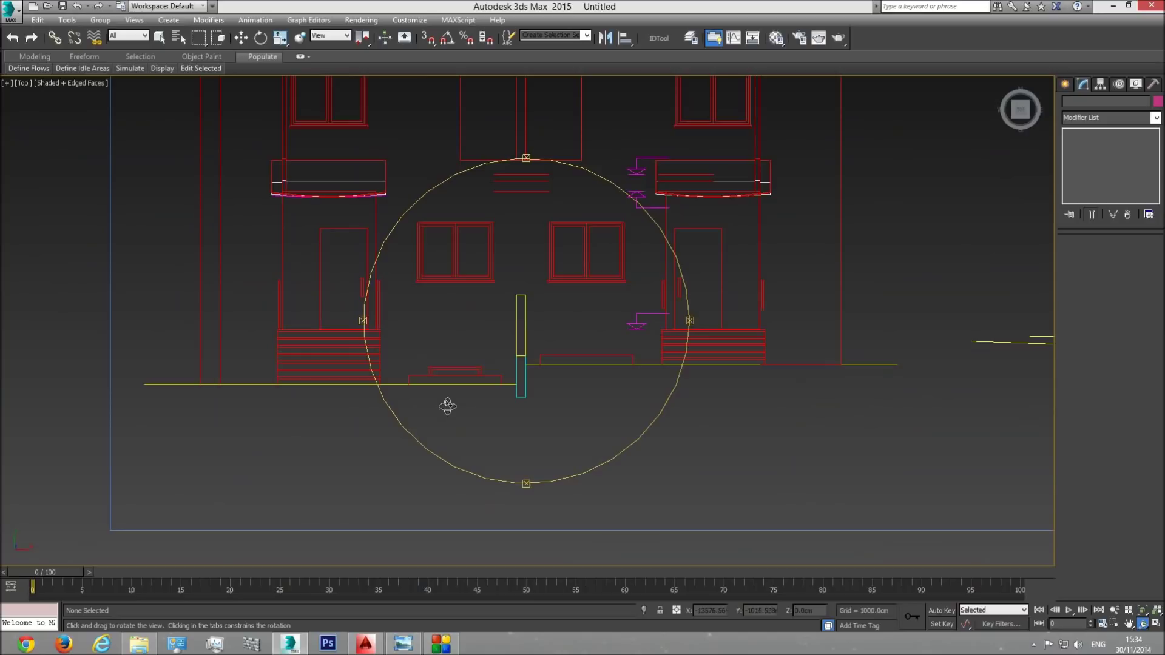
# Examine the section drawing beside the elevations, looking closely at the basement window and its light well
pyautogui.scroll(-5, 467, 414)
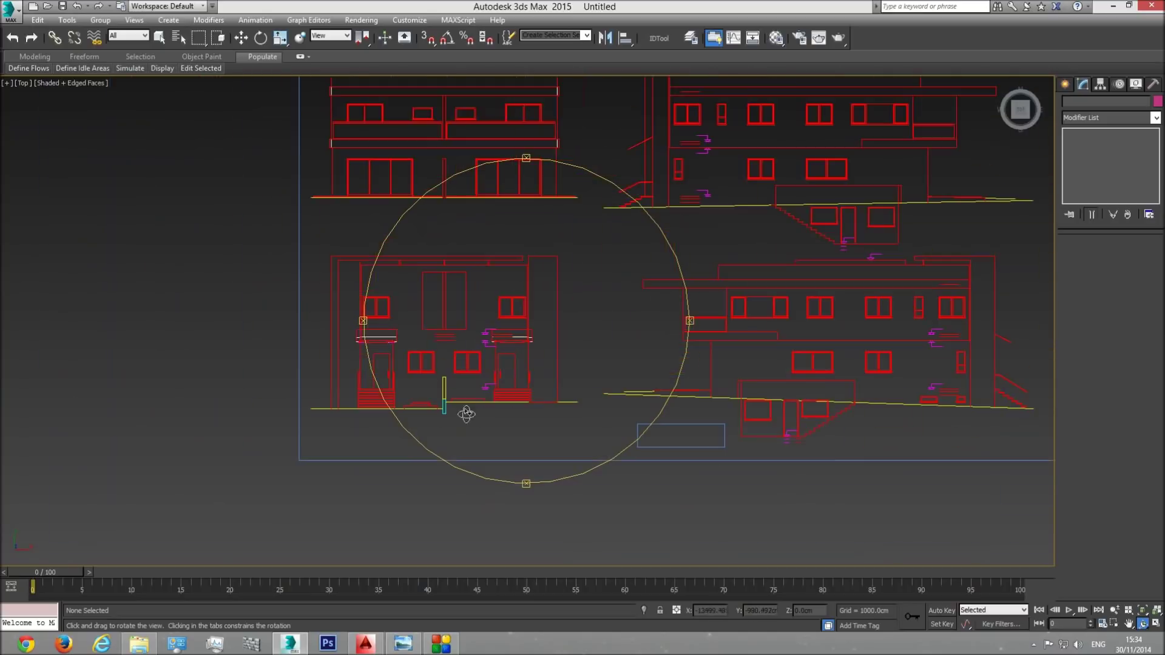
pyautogui.scroll(-2, 552, 398)
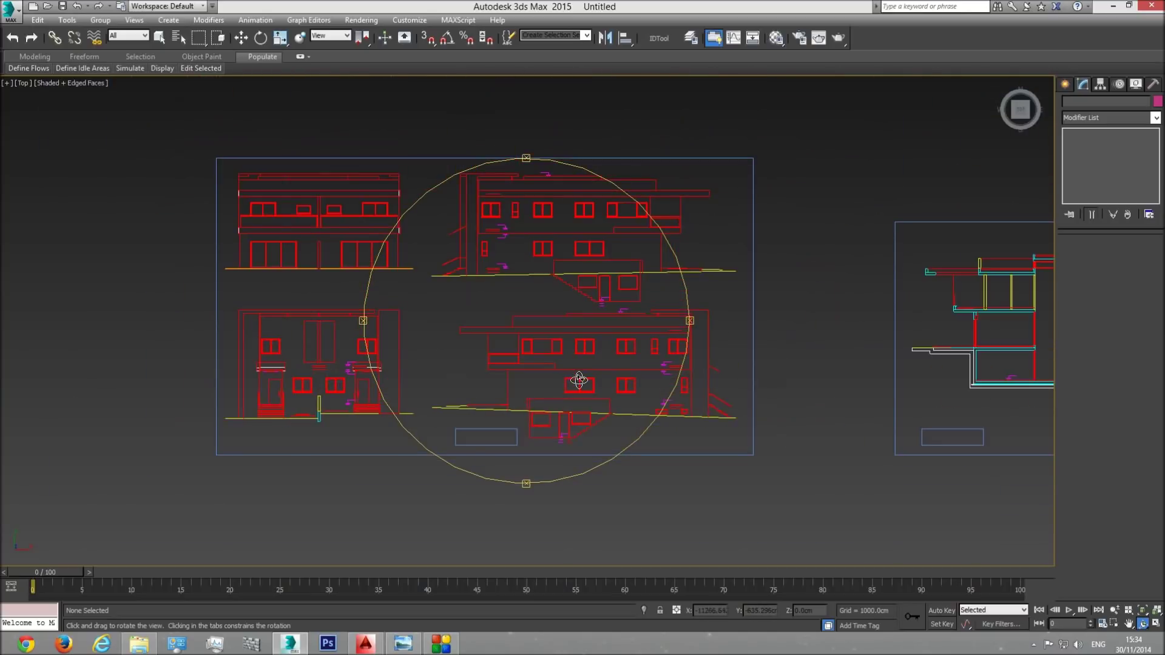
pyautogui.moveTo(595, 362)
pyautogui.mouseDown(button='middle')
pyautogui.moveTo(416, 377)
pyautogui.moveTo(67, 377)
pyautogui.mouseUp(button='middle')
pyautogui.moveTo(549, 374); pyautogui.dragTo(405, 366, button='middle')
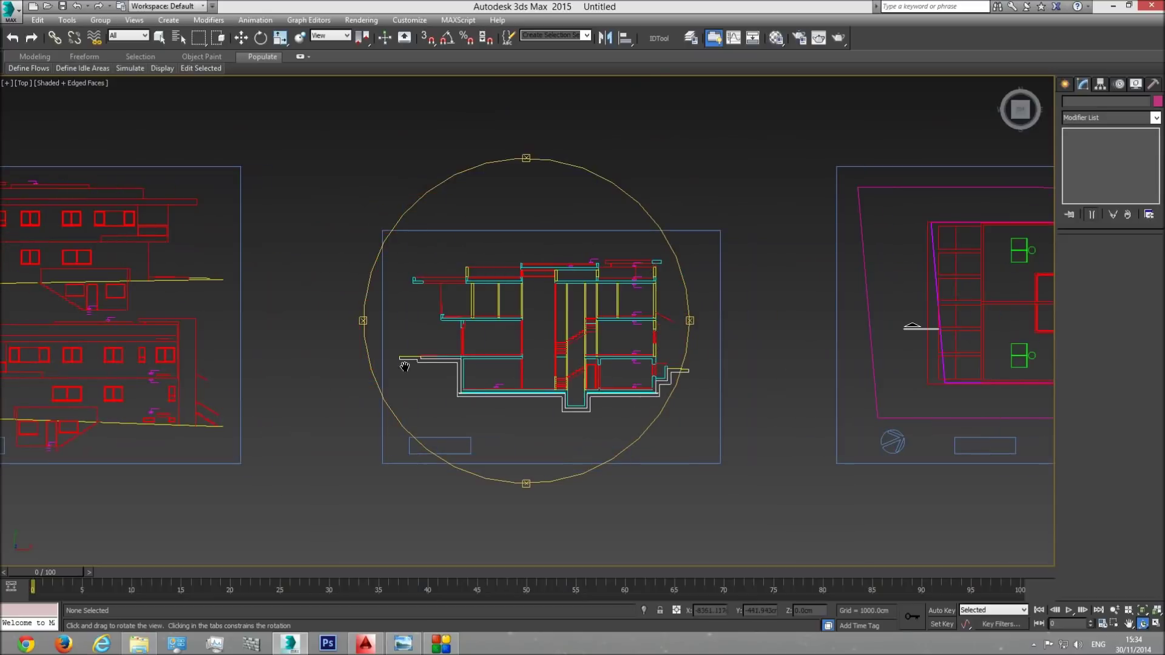
pyautogui.scroll(5, 627, 381)
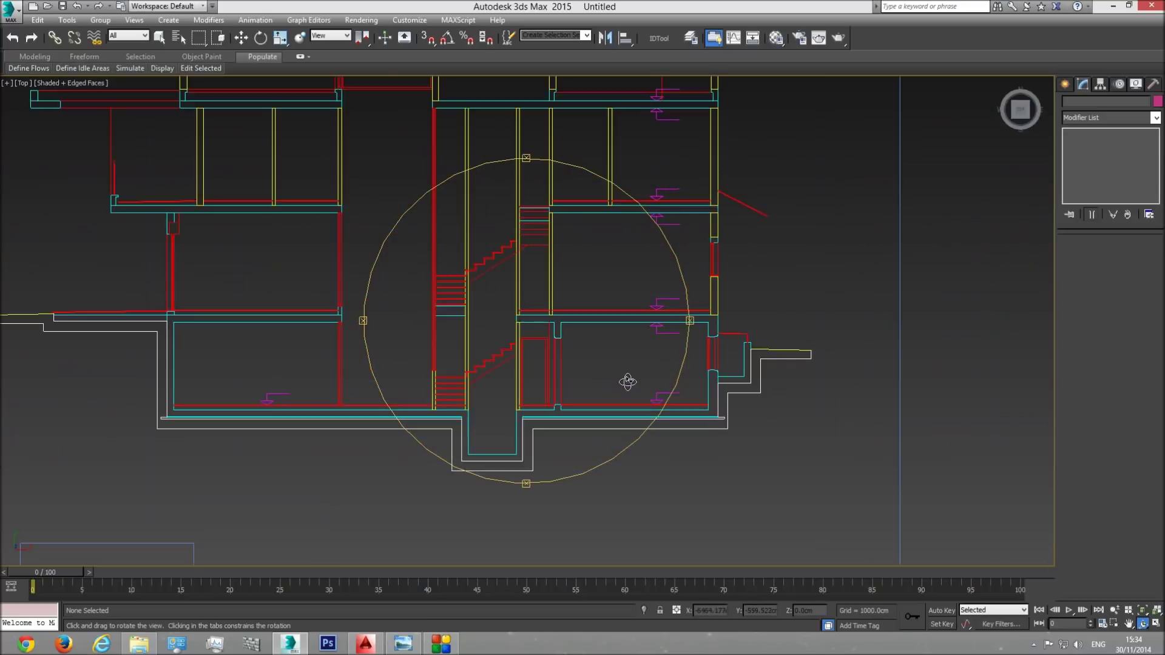
pyautogui.scroll(2, 627, 381)
pyautogui.scroll(-3, 564, 390)
pyautogui.scroll(-3, 546, 393)
pyautogui.scroll(6, 575, 390)
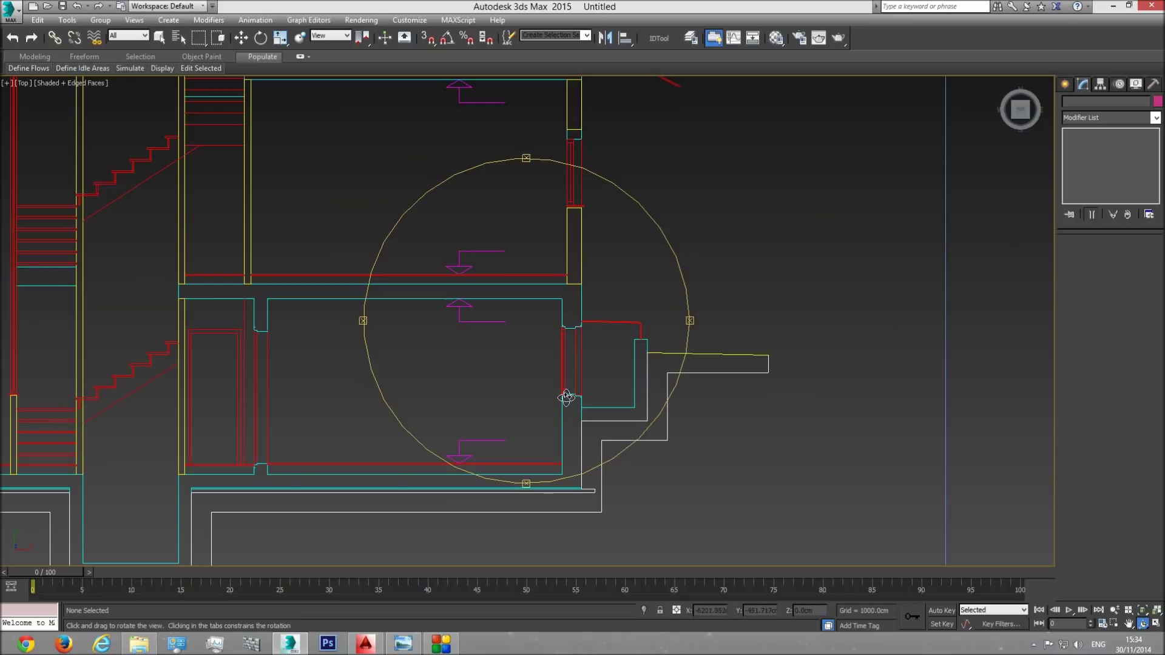
pyautogui.scroll(-3, 574, 380)
pyautogui.scroll(-5, 574, 380)
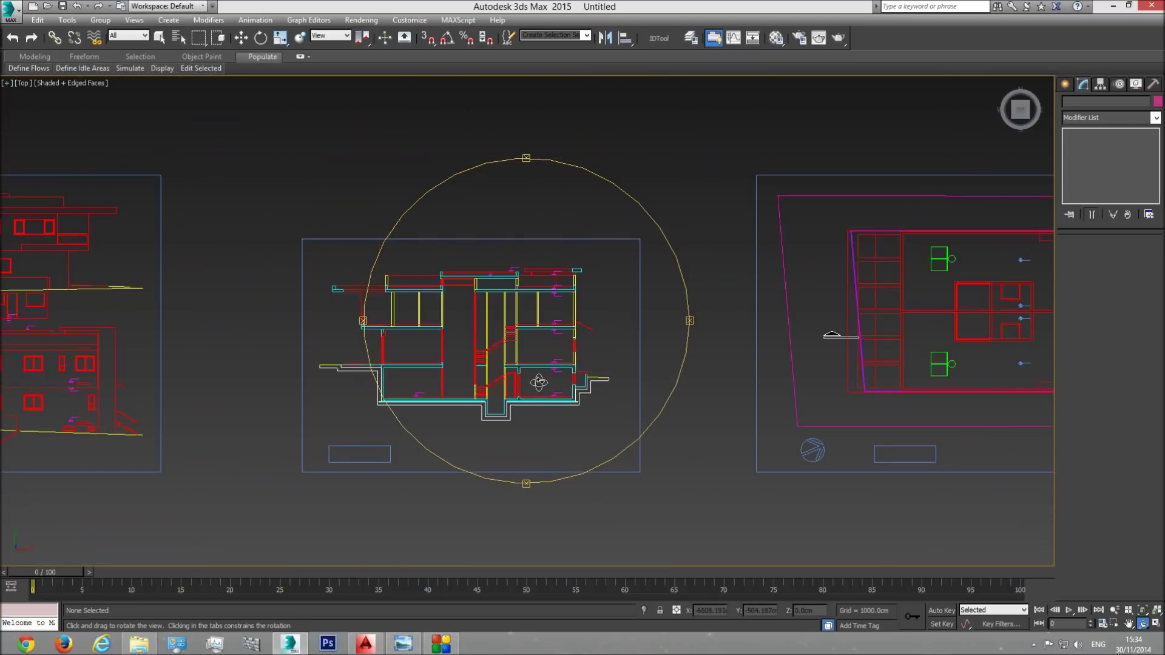
pyautogui.scroll(-3, 644, 368)
# Compare the two light-well windows in the basement floor plan with the basement window in the section drawing
pyautogui.scroll(8, 645, 369)
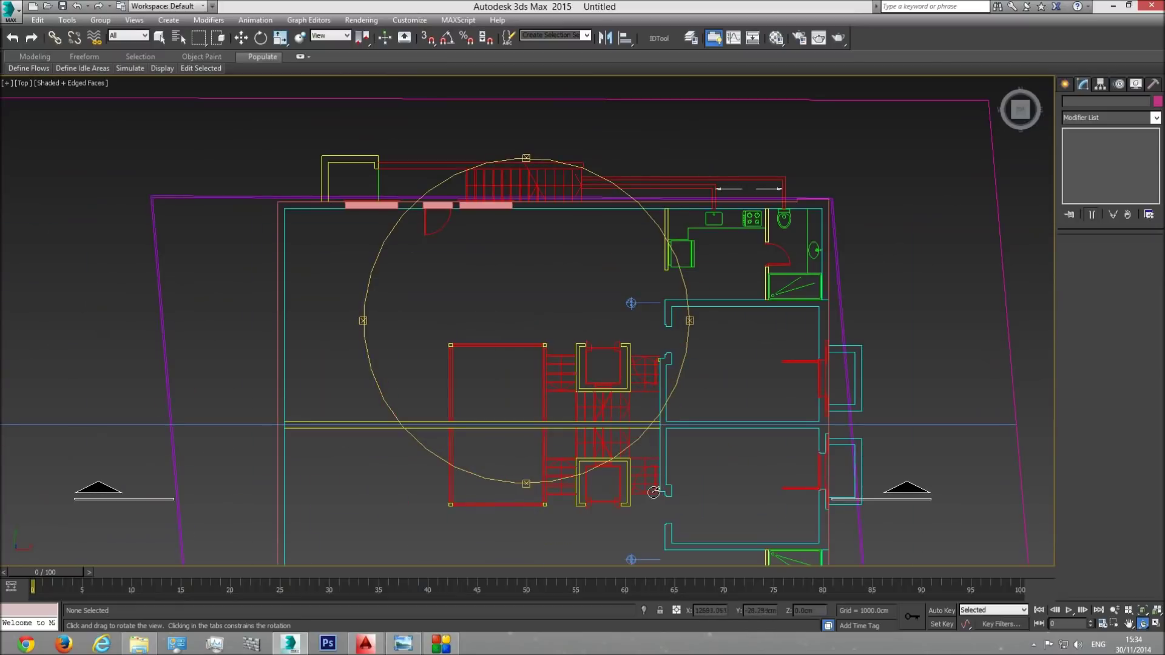
pyautogui.moveTo(656, 536); pyautogui.dragTo(622, 400, button='middle')
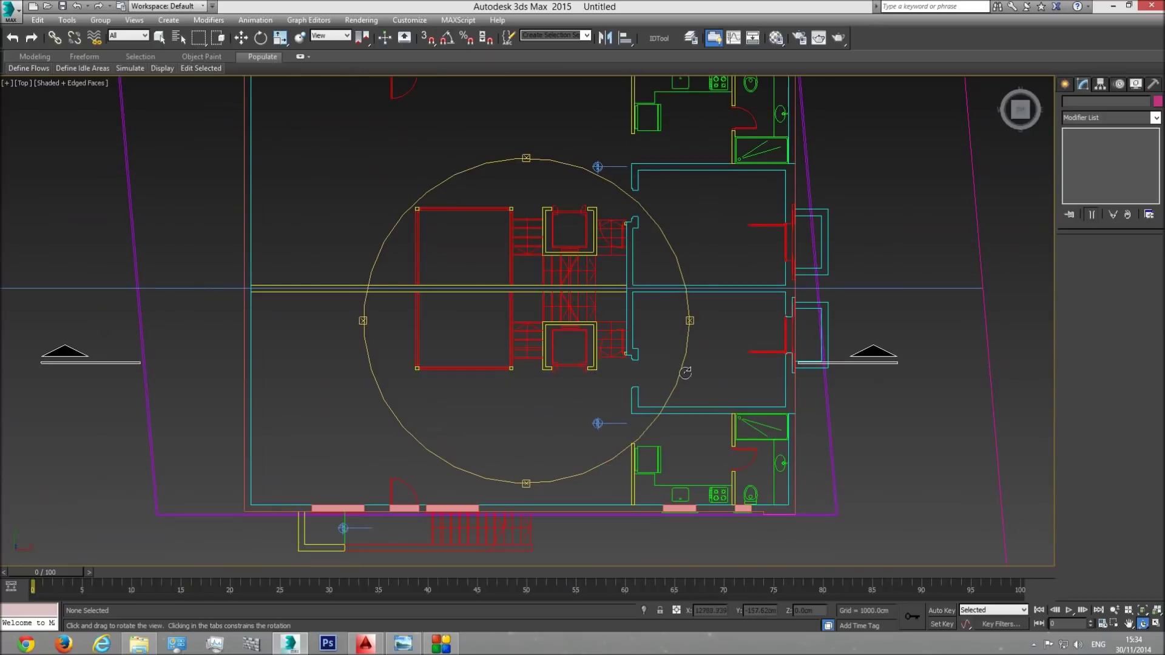
pyautogui.scroll(-8, 595, 370)
pyautogui.moveTo(534, 377)
pyautogui.mouseDown(button='middle')
pyautogui.moveTo(858, 377)
pyautogui.moveTo(44, 371)
pyautogui.mouseUp(button='middle')
pyautogui.scroll(2, 542, 395)
pyautogui.scroll(5, 542, 394)
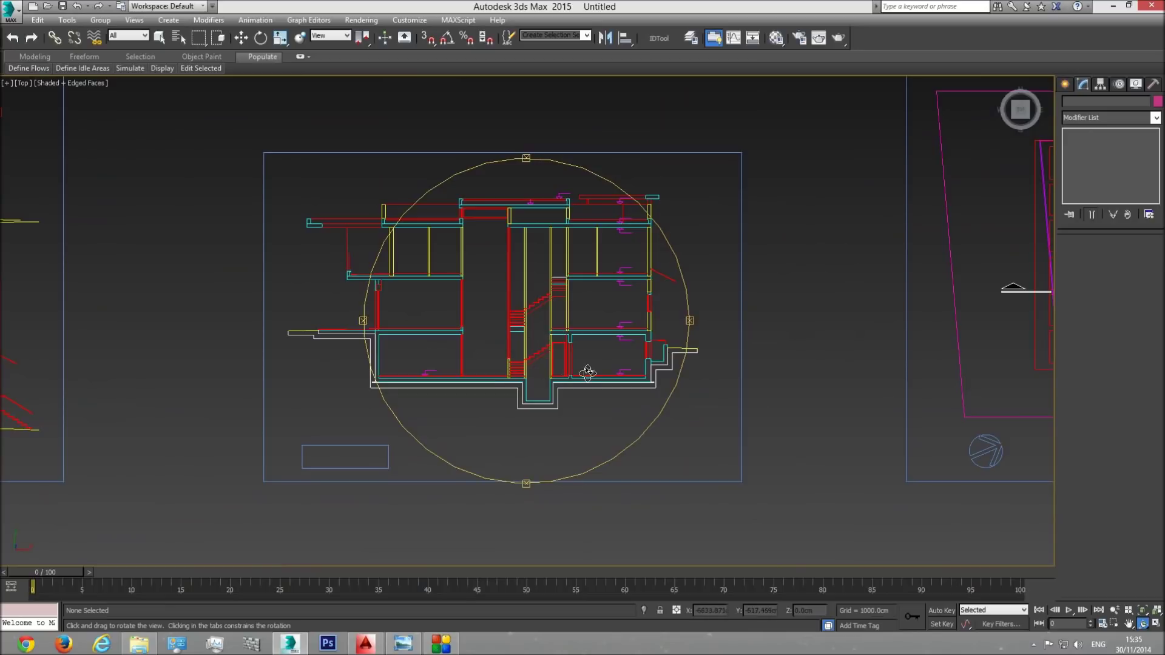
pyautogui.scroll(2, 639, 338)
pyautogui.scroll(2, 603, 350)
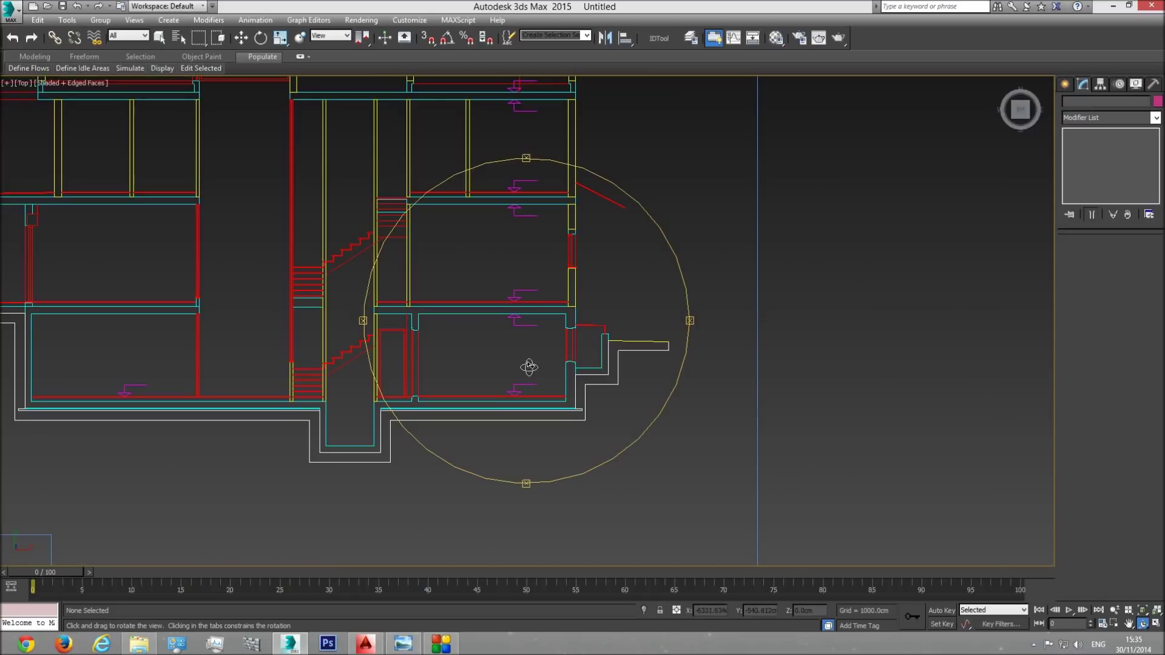
pyautogui.scroll(-2, 516, 372)
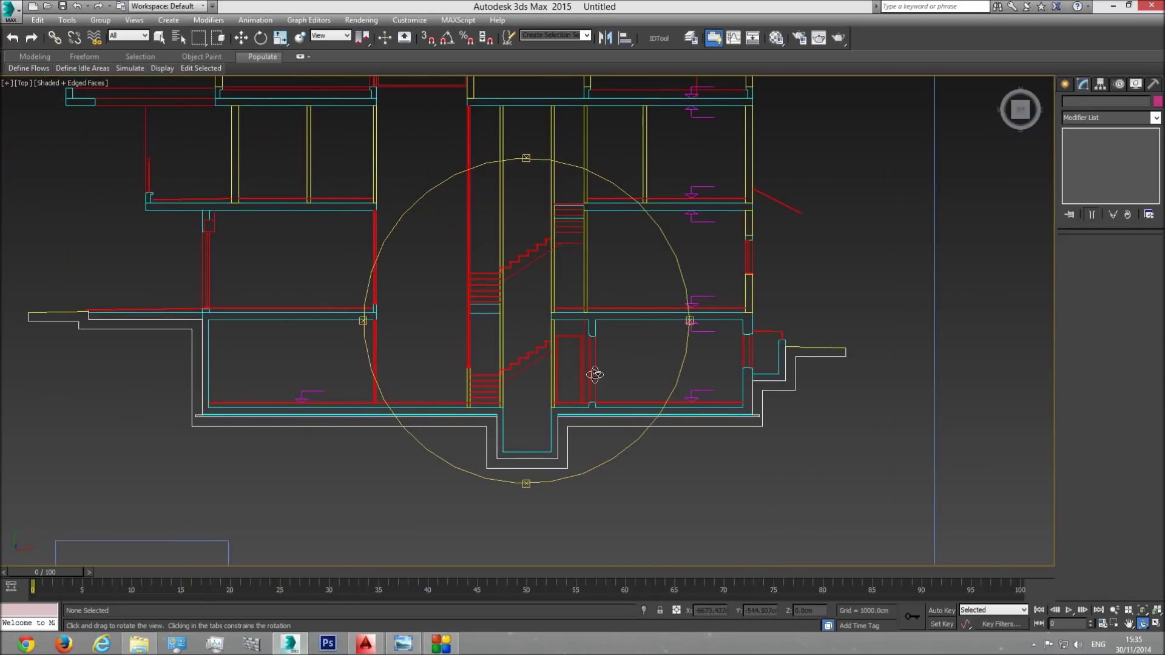
pyautogui.scroll(2, 480, 395)
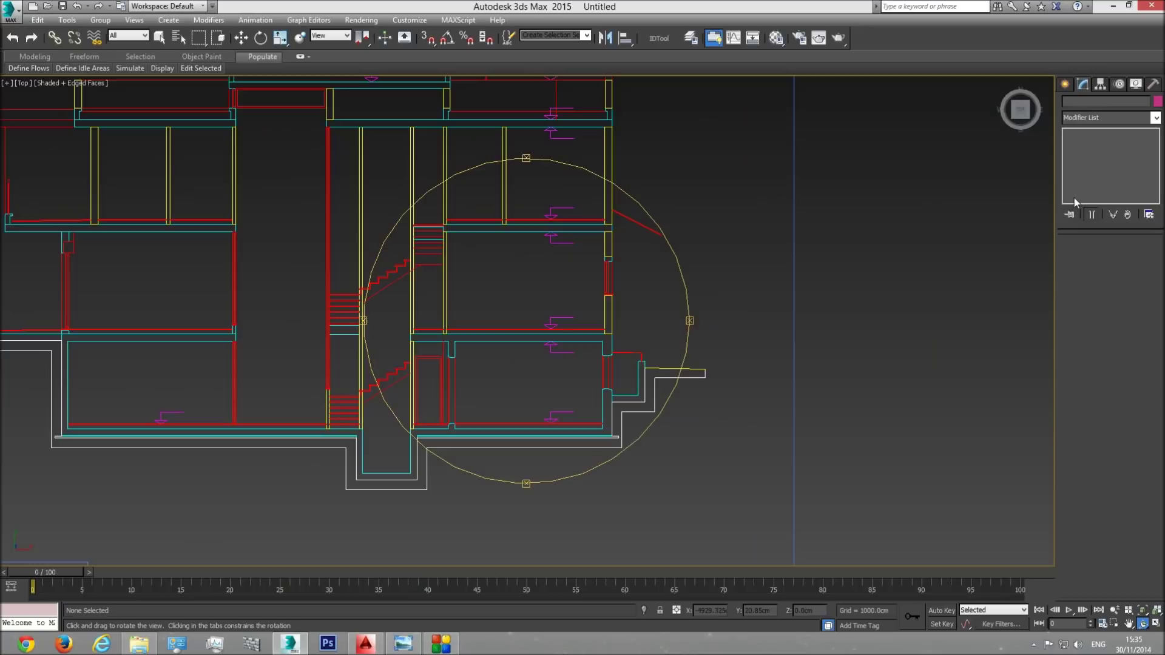
# Measure the section's basement sill height with a box about 103 cm long from floor to sill, and undo the box
pyautogui.click(1066, 85)
pyautogui.click(1086, 162)
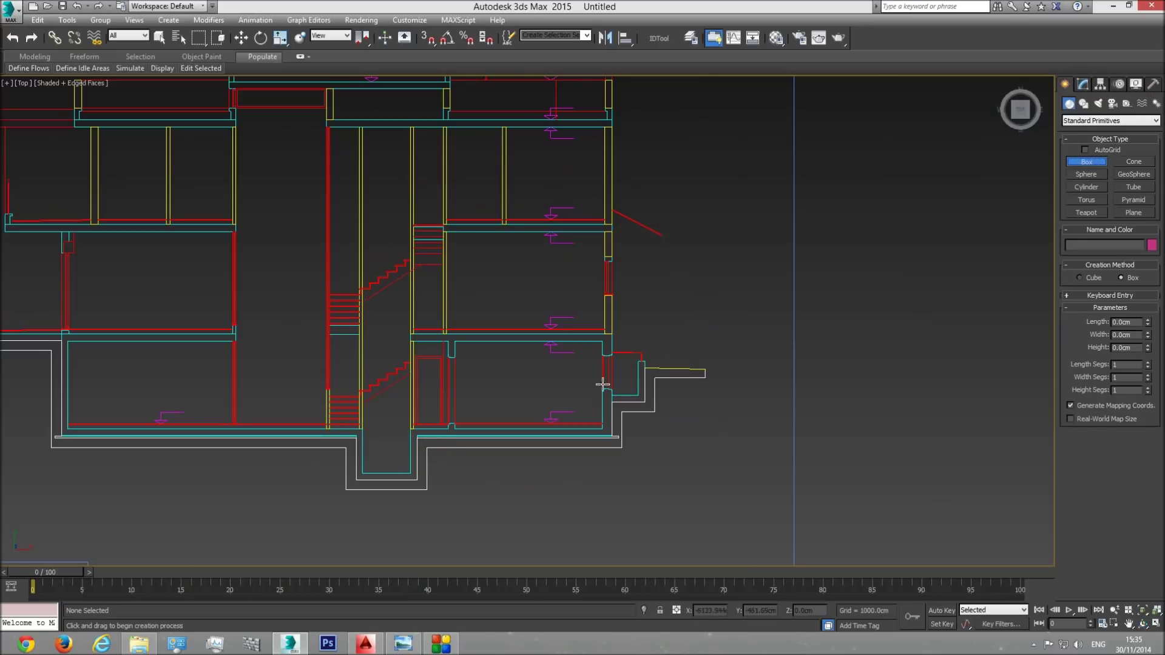
pyautogui.scroll(3, 584, 418)
pyautogui.scroll(3, 619, 431)
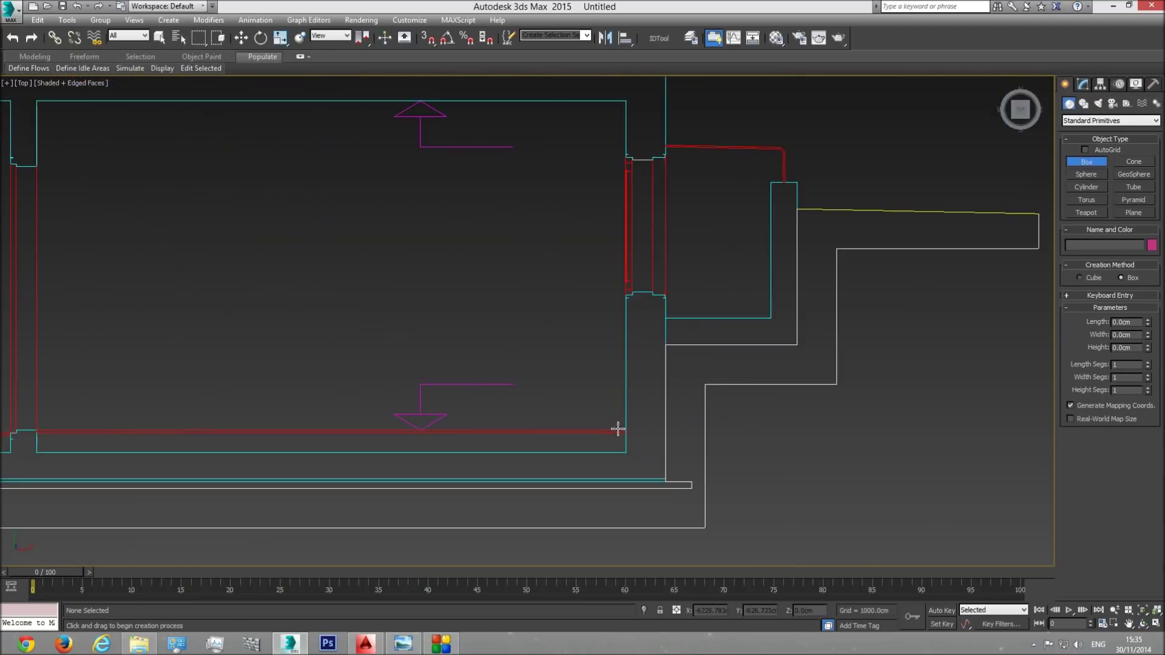
pyautogui.moveTo(619, 431); pyautogui.dragTo(644, 293)
pyautogui.click(643, 195)
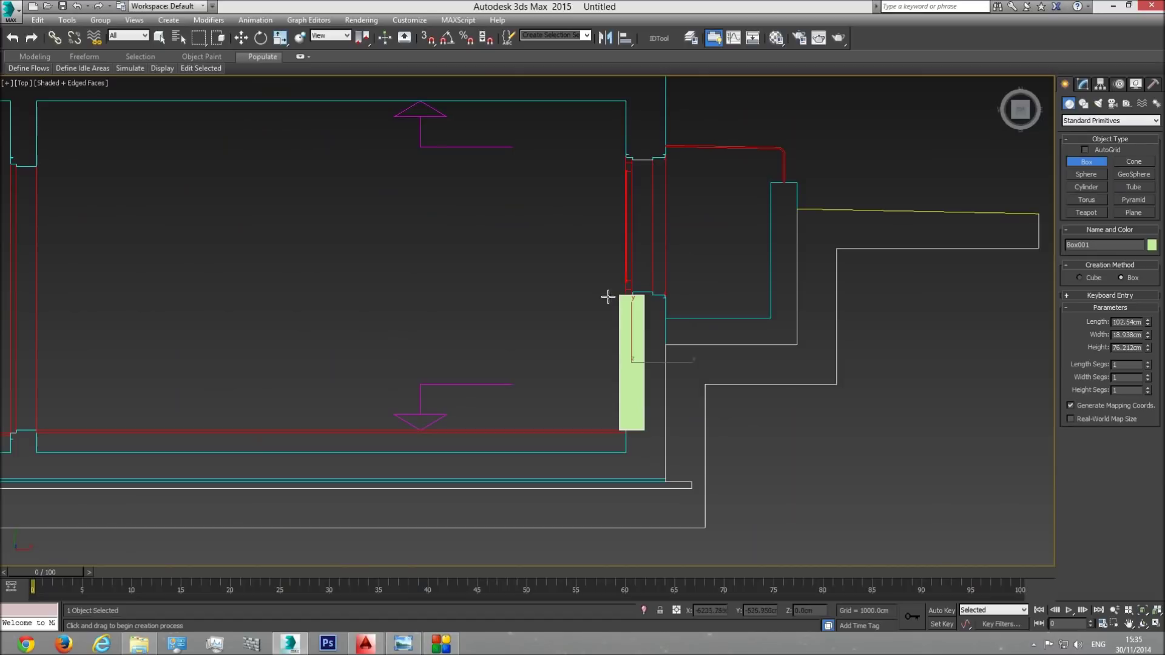
pyautogui.hotkey('ctrl', 'z')
# Measure the section's window-head height with a box drawn from the basement floor, set its length to 205 cm, and align it with the floor
pyautogui.moveTo(623, 430); pyautogui.dragTo(641, 156)
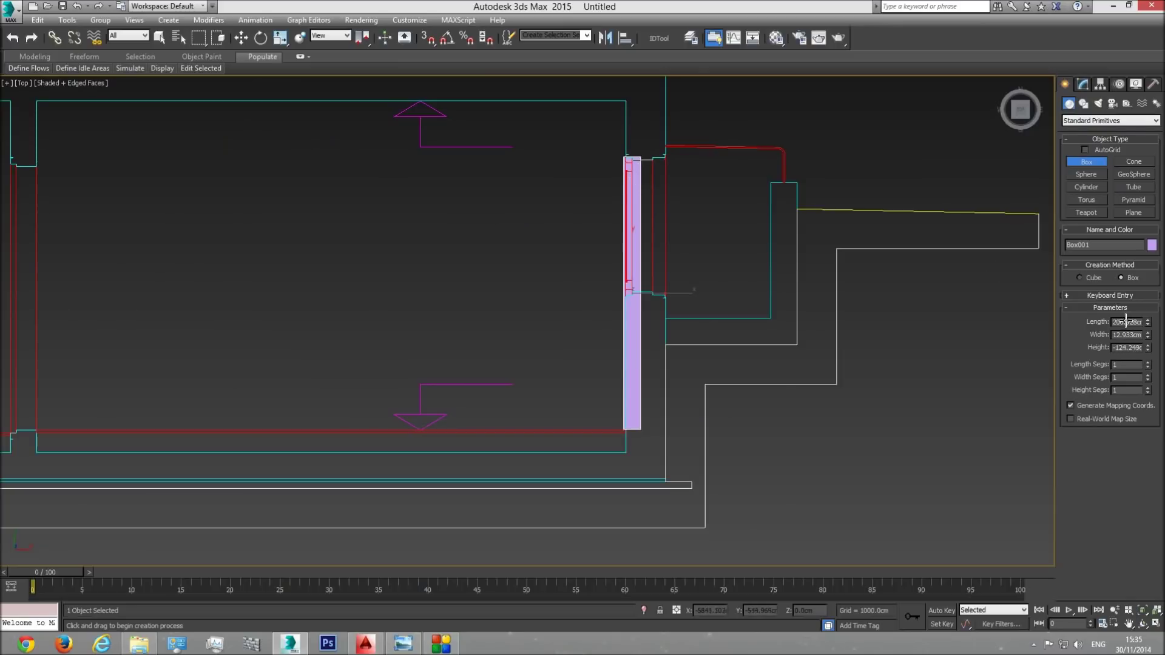
pyautogui.rightClick(863, 318)
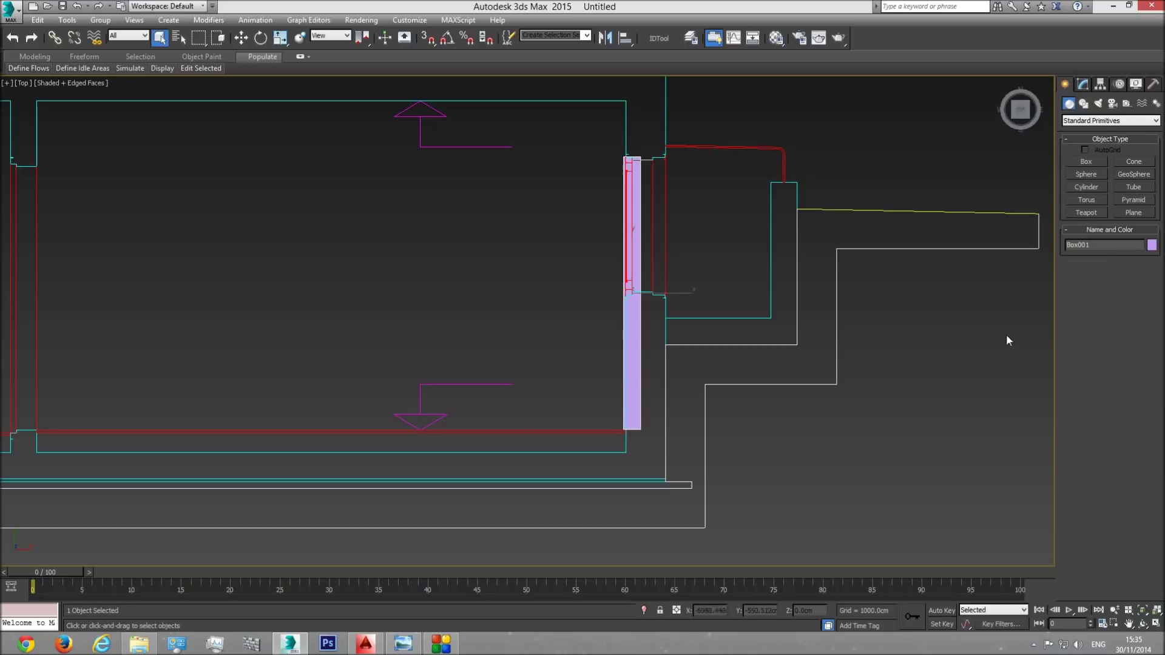
pyautogui.click(1084, 84)
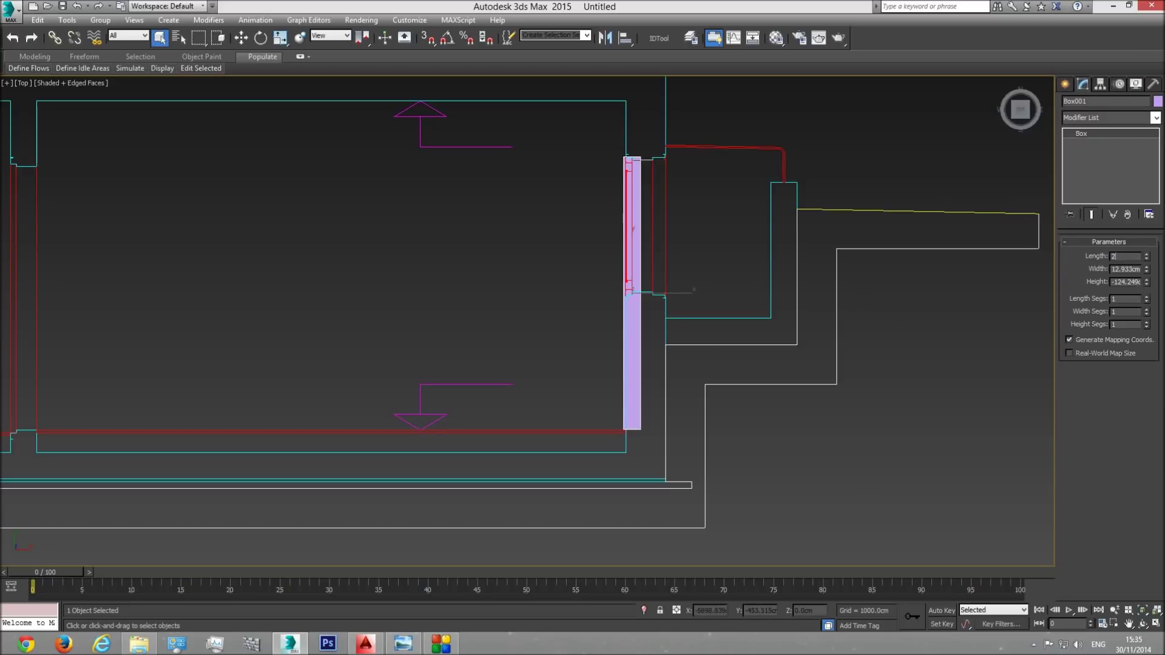
pyautogui.press('Return')
pyautogui.click(240, 39)
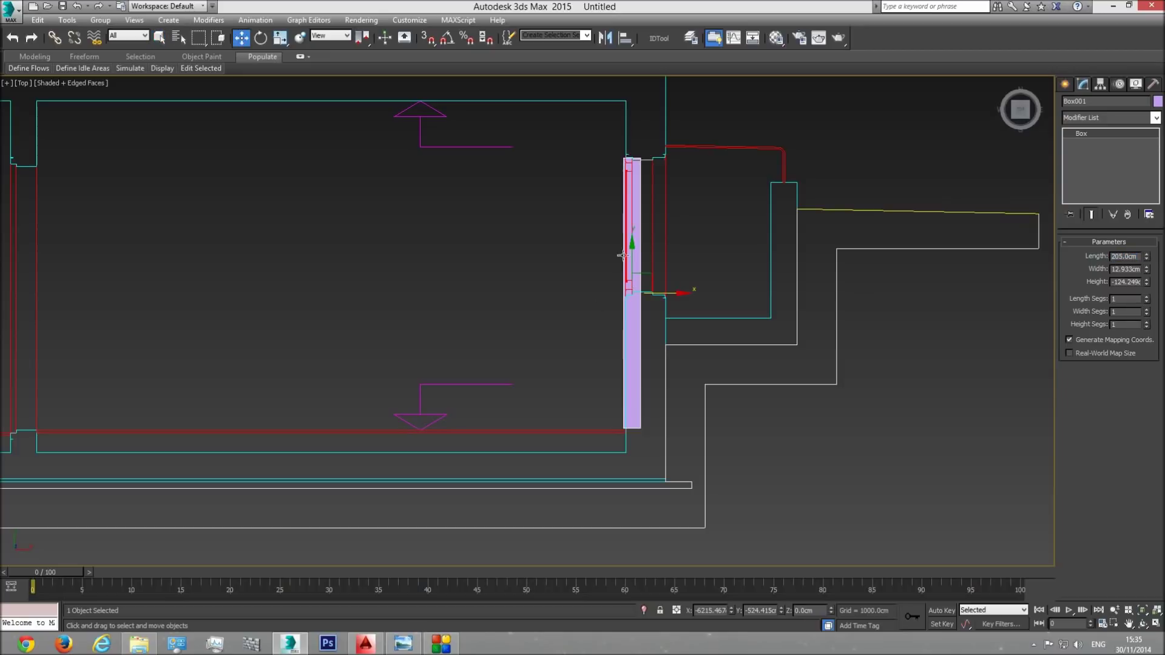
pyautogui.moveTo(631, 257); pyautogui.dragTo(629, 260)
pyautogui.click(674, 339)
pyautogui.scroll(-5, 617, 344)
pyautogui.scroll(2, 677, 378)
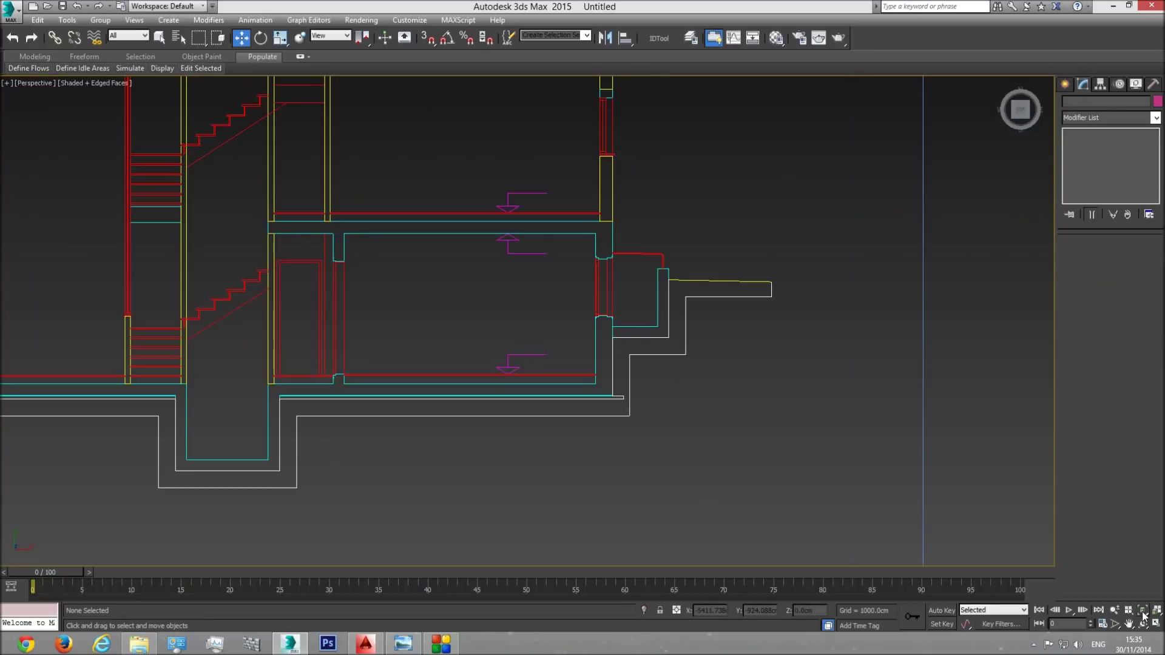
# Examine the modelled basement walls in perspective, focusing on the solid wall facing the two light wells
pyautogui.click(1142, 610)
pyautogui.click(1143, 623)
pyautogui.moveTo(593, 361); pyautogui.dragTo(658, 310)
pyautogui.moveTo(761, 261); pyautogui.dragTo(648, 310, button='middle')
pyautogui.scroll(7, 648, 310)
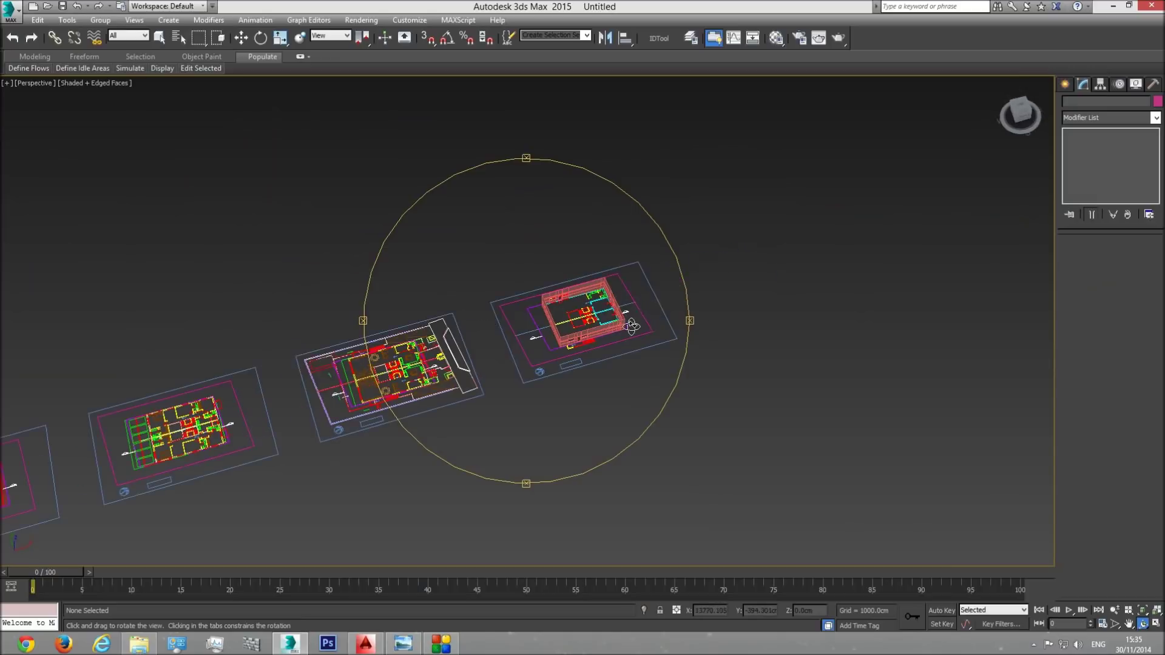
pyautogui.moveTo(606, 341); pyautogui.dragTo(546, 316)
pyautogui.moveTo(613, 394); pyautogui.dragTo(481, 307, button='middle')
pyautogui.scroll(5, 481, 307)
pyautogui.moveTo(551, 335); pyautogui.dragTo(853, 281)
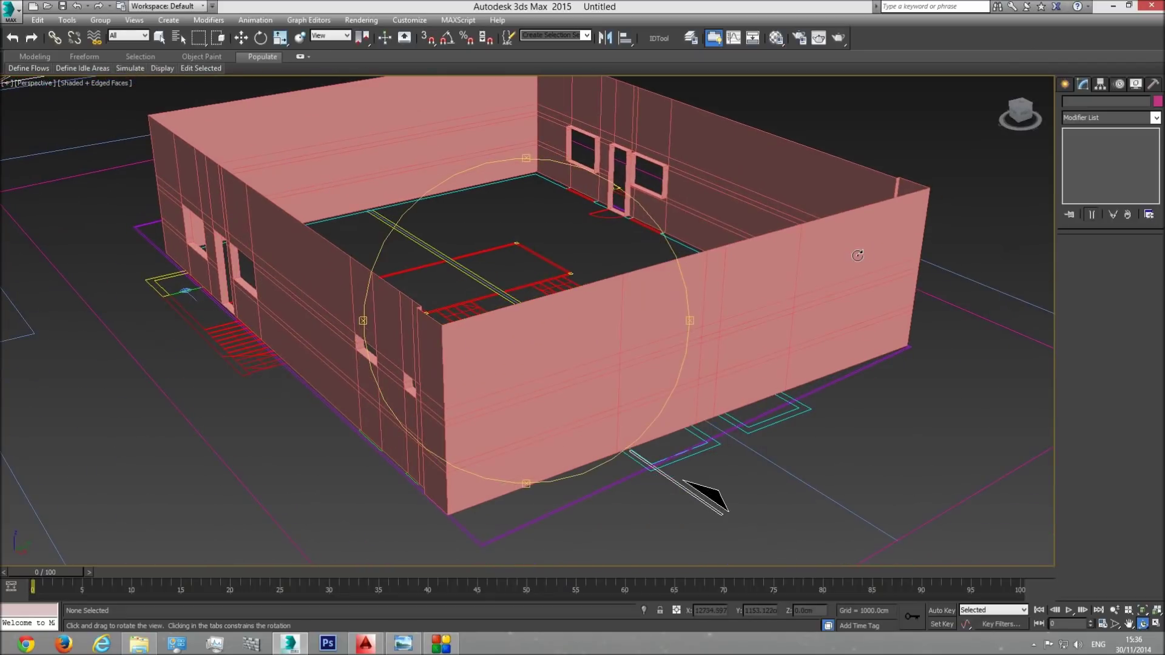
# Show the light-well wall in the right view and bring up the standard primitives for creation
pyautogui.press('f')
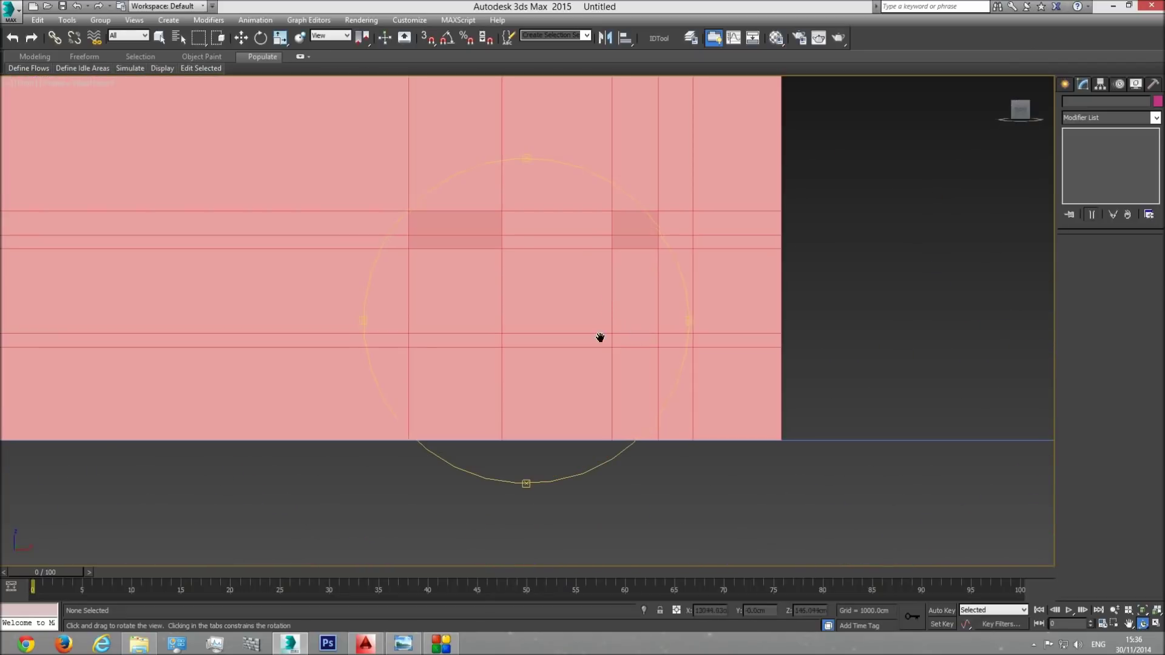
pyautogui.scroll(-5, 600, 338)
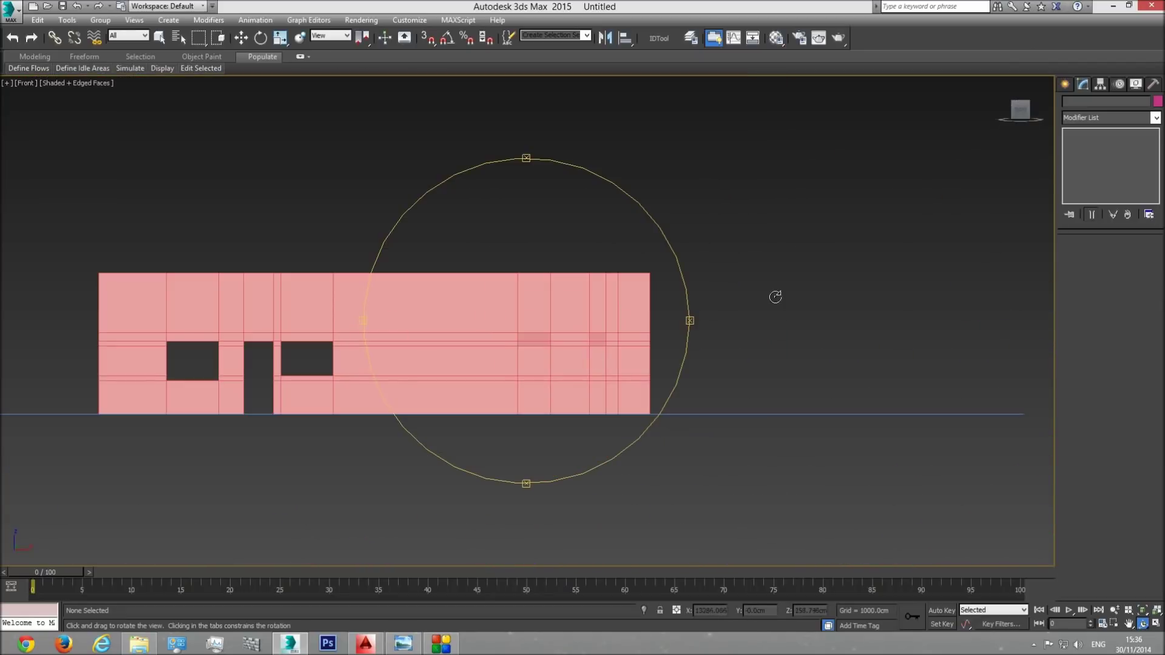
pyautogui.click(1033, 111)
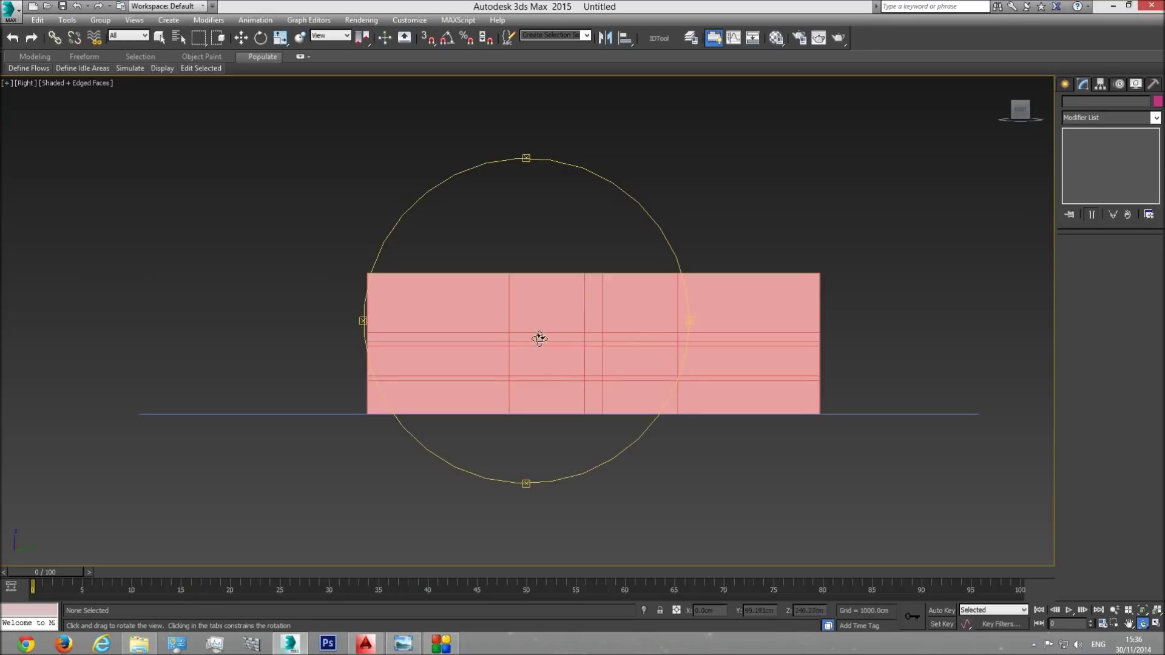
pyautogui.click(1065, 85)
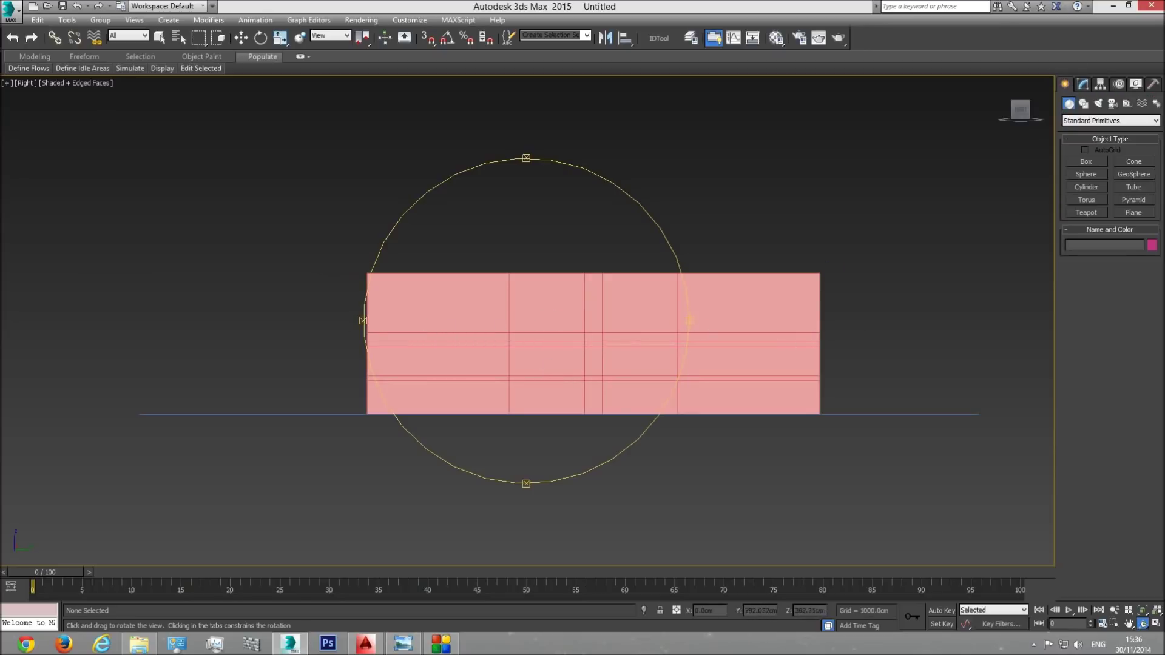
# Draw a box about 41 cm wide and 145 cm high in front of the wall and set its length to 102 cm
pyautogui.click(1086, 161)
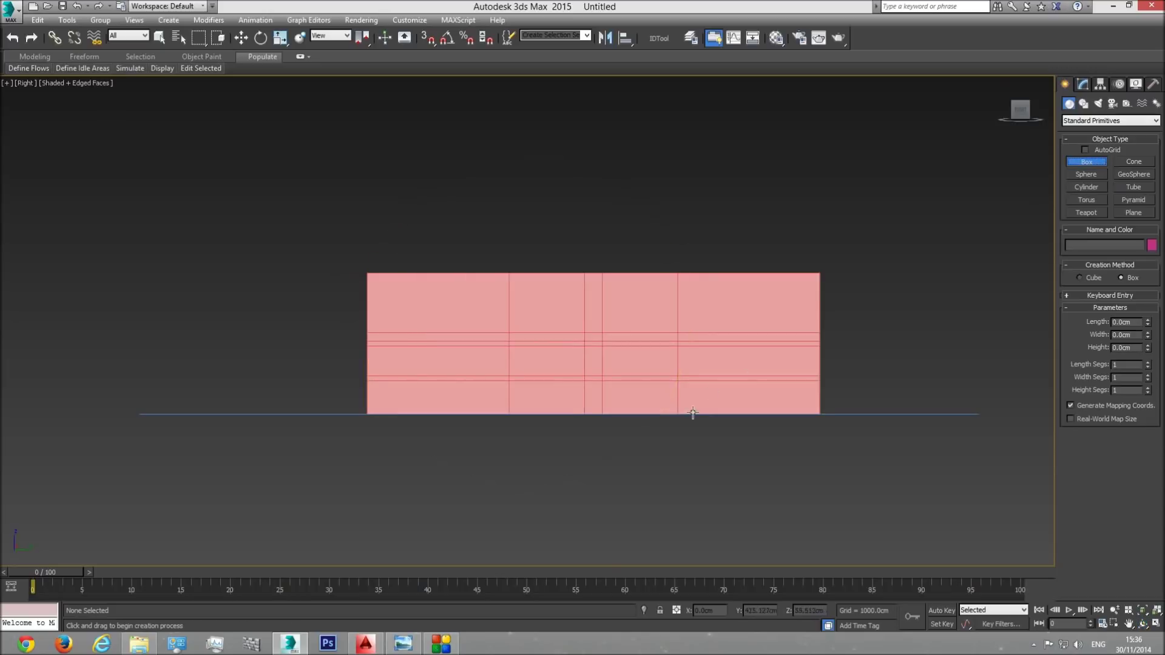
pyautogui.scroll(4, 684, 412)
pyautogui.moveTo(684, 416); pyautogui.dragTo(723, 274)
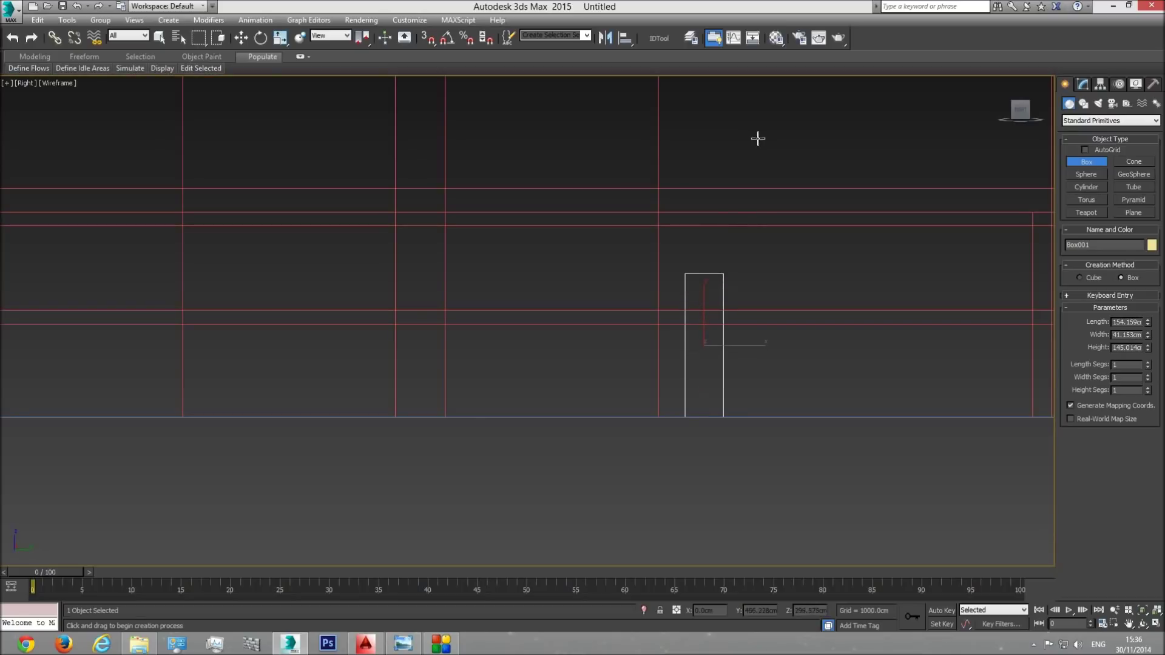
pyautogui.press('Return')
# Turn on snapping, move the box vertically so its base rests on the wall's base line, and compare its top with the lower horizontal edges
pyautogui.click(241, 37)
pyautogui.click(432, 40)
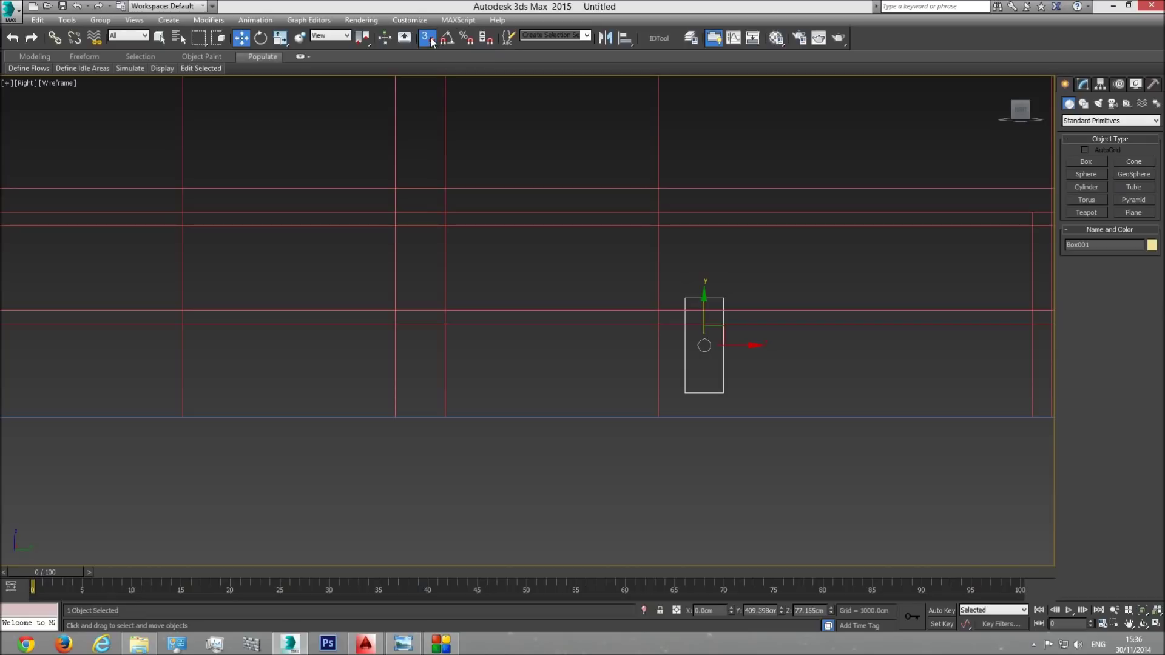
pyautogui.moveTo(704, 309); pyautogui.dragTo(704, 207)
pyautogui.moveTo(723, 291); pyautogui.dragTo(658, 409)
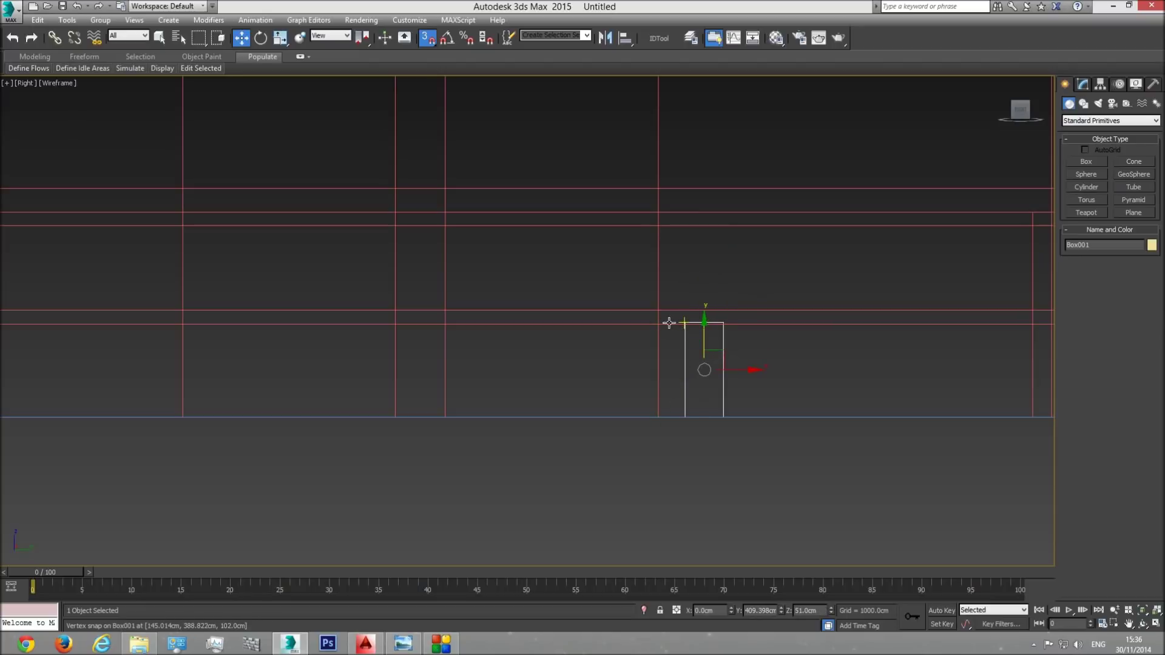
pyautogui.scroll(3, 679, 322)
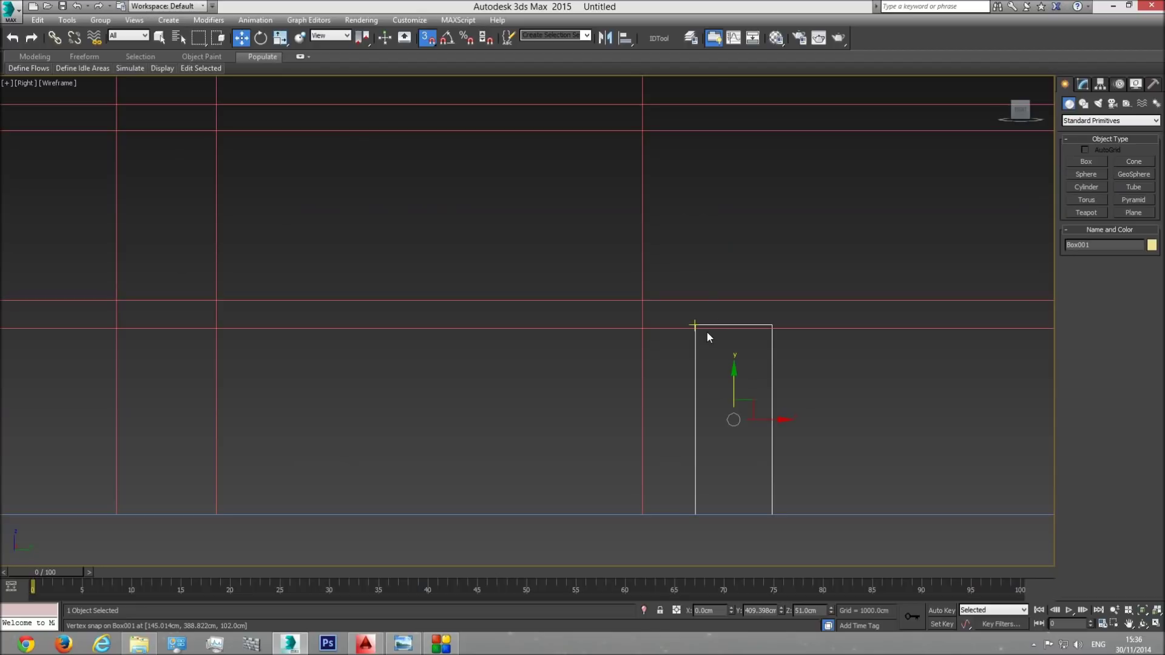
pyautogui.scroll(2, 704, 338)
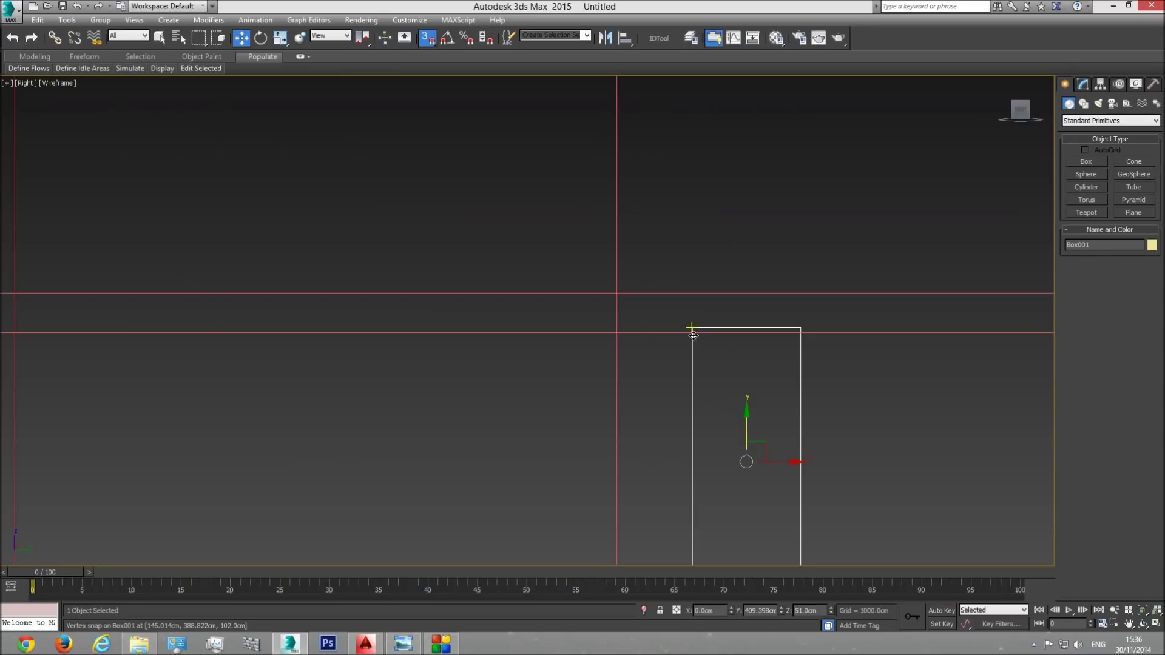
pyautogui.scroll(-2, 702, 346)
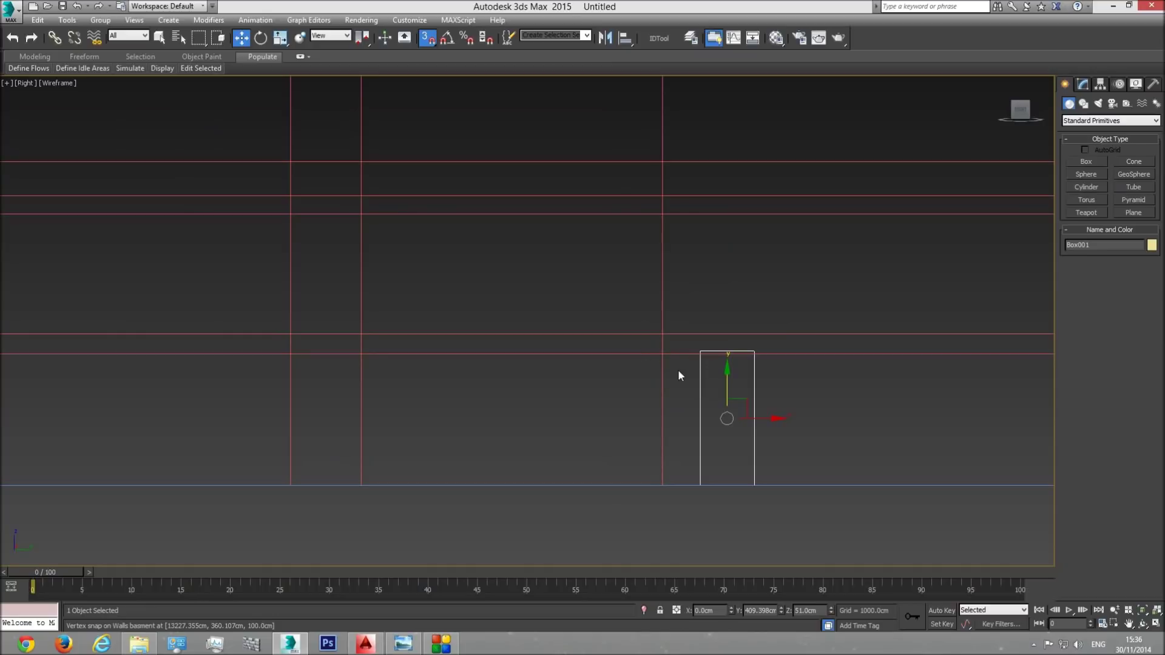
# Set the box's length to 206 cm and move it up so its base snaps back onto the wall's base line
pyautogui.click(1083, 85)
pyautogui.doubleClick(1124, 256)
pyautogui.write('206')
pyautogui.press('Return')
pyautogui.moveTo(728, 383); pyautogui.dragTo(728, 253)
pyautogui.moveTo(699, 426); pyautogui.dragTo(660, 479)
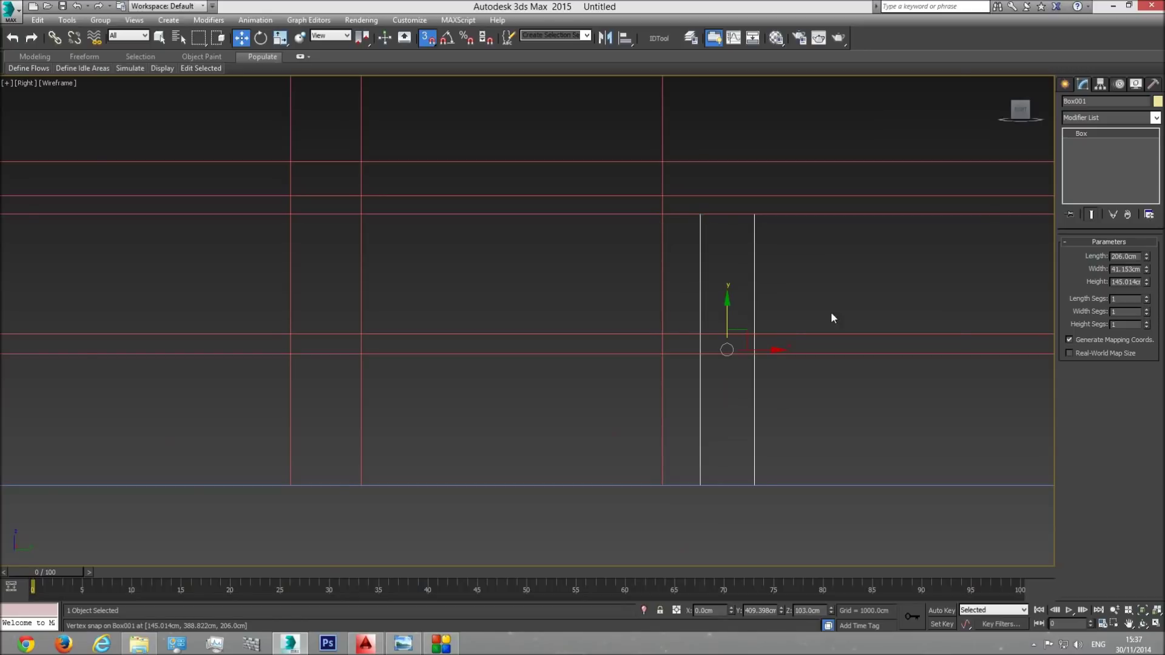
# In a shaded perspective view, turn off snapping and slide the box along the X axis over the row of floor plans
pyautogui.press('p')
pyautogui.click(1144, 611)
pyautogui.click(1142, 623)
pyautogui.moveTo(486, 316)
pyautogui.mouseDown()
pyautogui.moveTo(476, 341)
pyautogui.moveTo(489, 338)
pyautogui.mouseUp()
pyautogui.press('F3')
pyautogui.moveTo(546, 411); pyautogui.dragTo(429, 357)
pyautogui.click(242, 38)
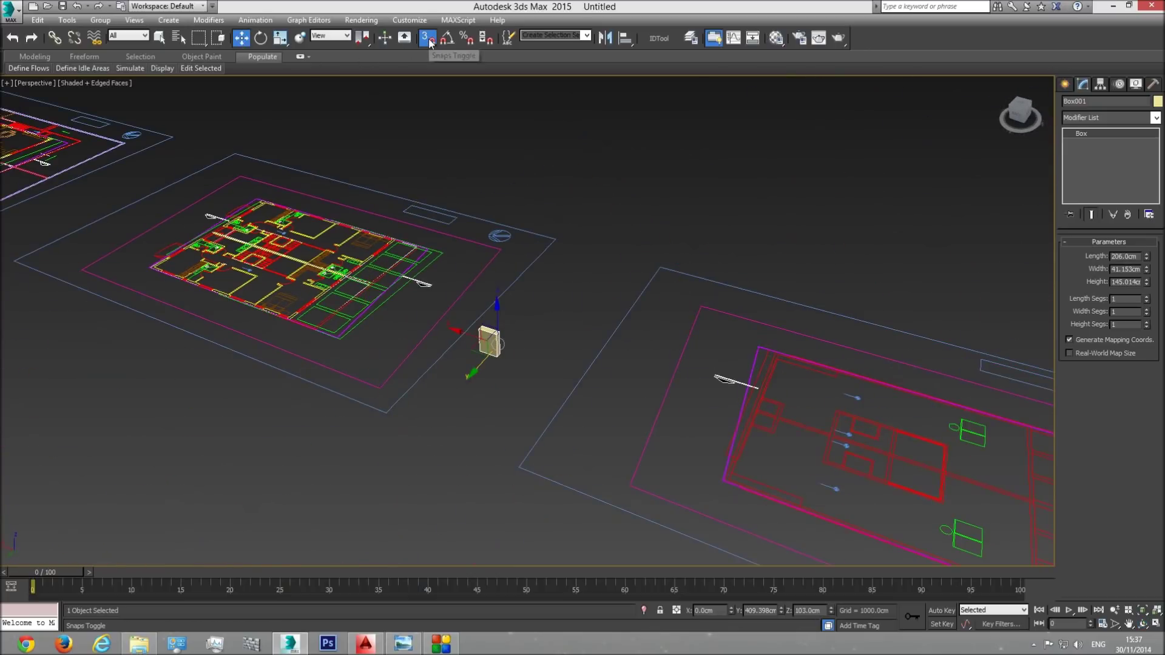
pyautogui.moveTo(465, 332); pyautogui.dragTo(879, 403)
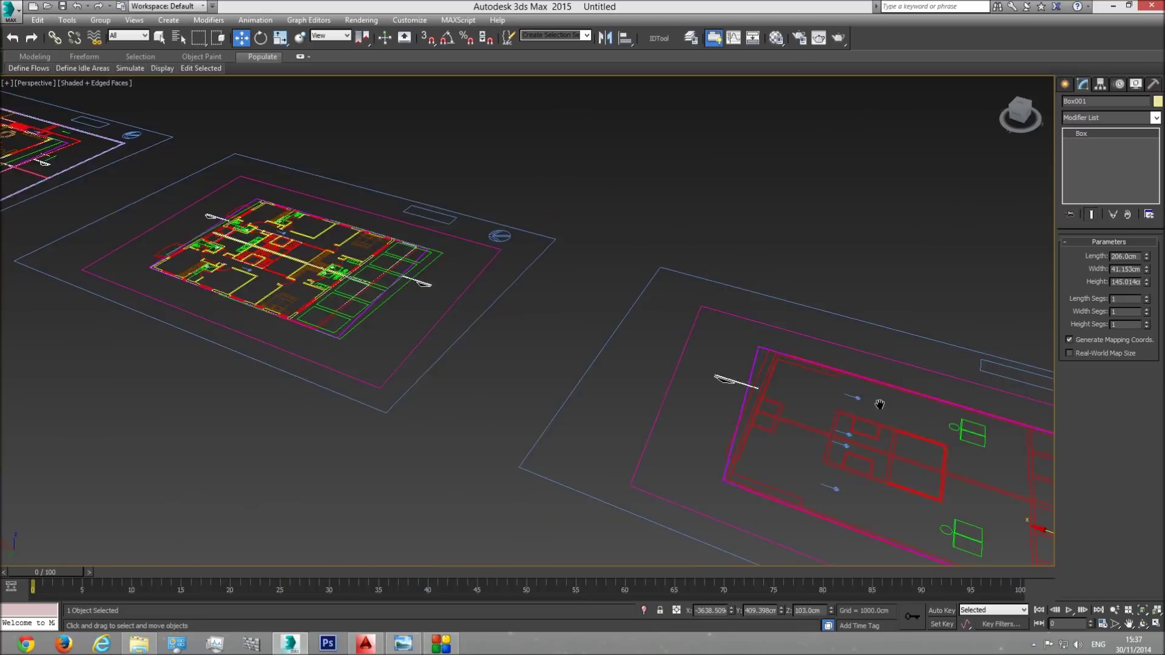
pyautogui.scroll(-3, 879, 403)
pyautogui.moveTo(879, 403); pyautogui.dragTo(365, 320, button='middle')
pyautogui.scroll(-4, 591, 389)
pyautogui.moveTo(534, 378); pyautogui.dragTo(782, 418, button='middle')
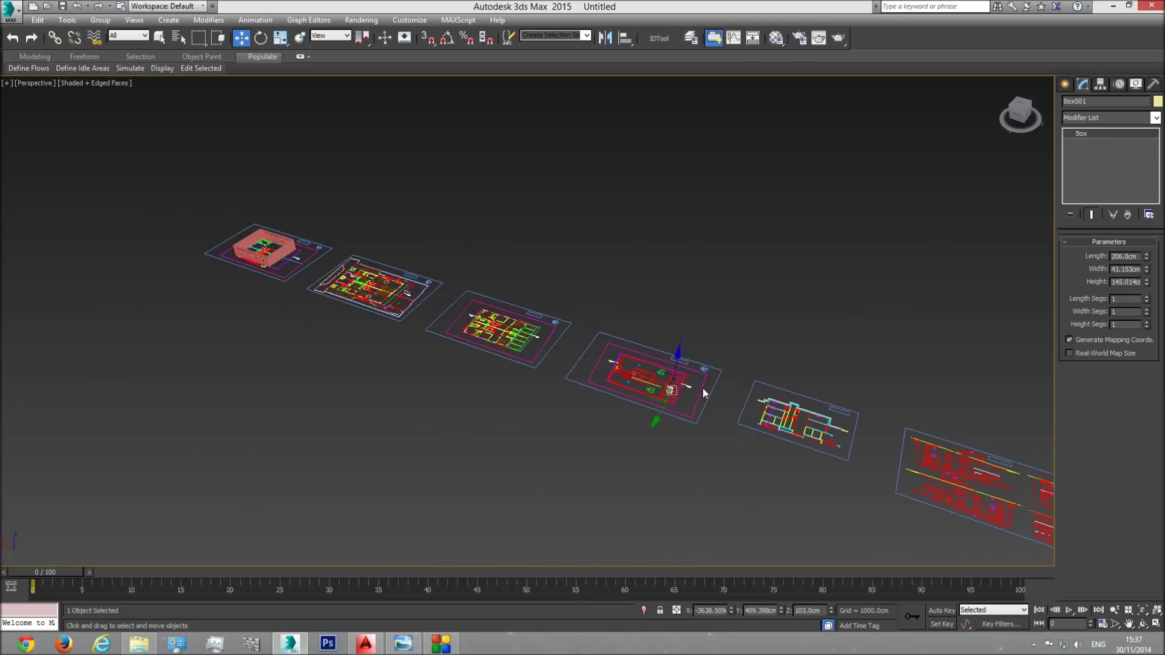
# Slide the box along the X axis until it stands at the outer face of the basement walls
pyautogui.moveTo(639, 379); pyautogui.dragTo(224, 279)
pyautogui.click(1142, 611)
pyautogui.click(1143, 624)
pyautogui.moveTo(606, 303); pyautogui.dragTo(396, 283)
pyautogui.scroll(-5, 393, 294)
pyautogui.click(244, 41)
pyautogui.moveTo(342, 311); pyautogui.dragTo(469, 313, button='middle')
pyautogui.scroll(2, 417, 308)
pyautogui.scroll(-2, 461, 310)
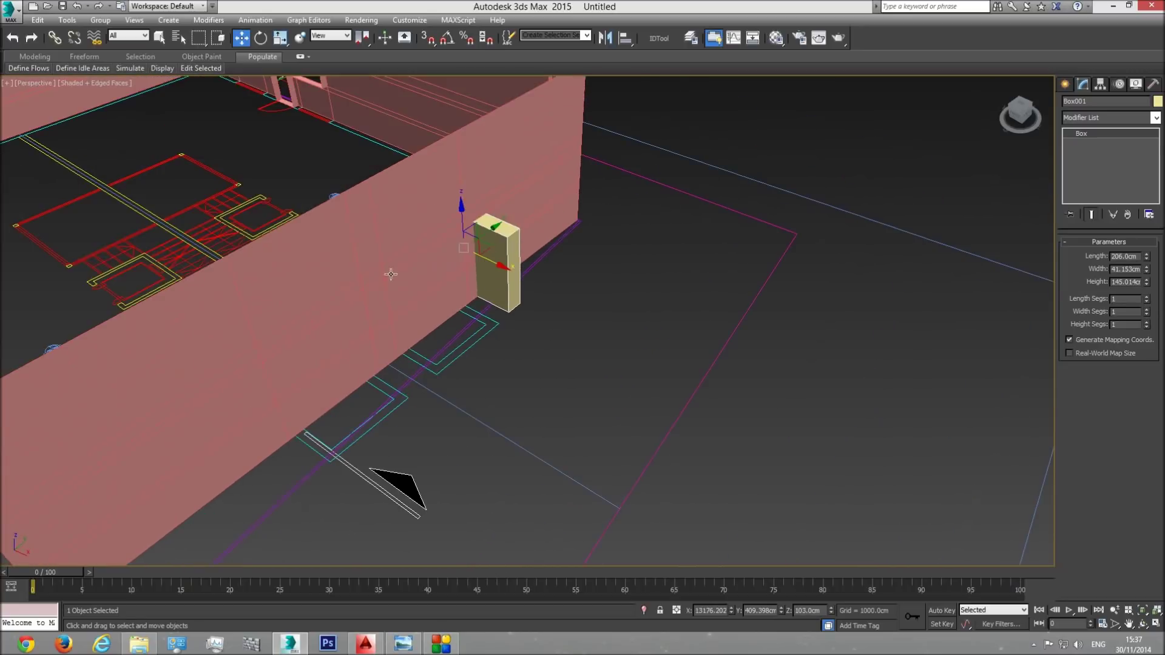
# Select the two stacked polygons of the first window opening, beside the box, on the basement walls object
pyautogui.click(158, 38)
pyautogui.click(405, 234)
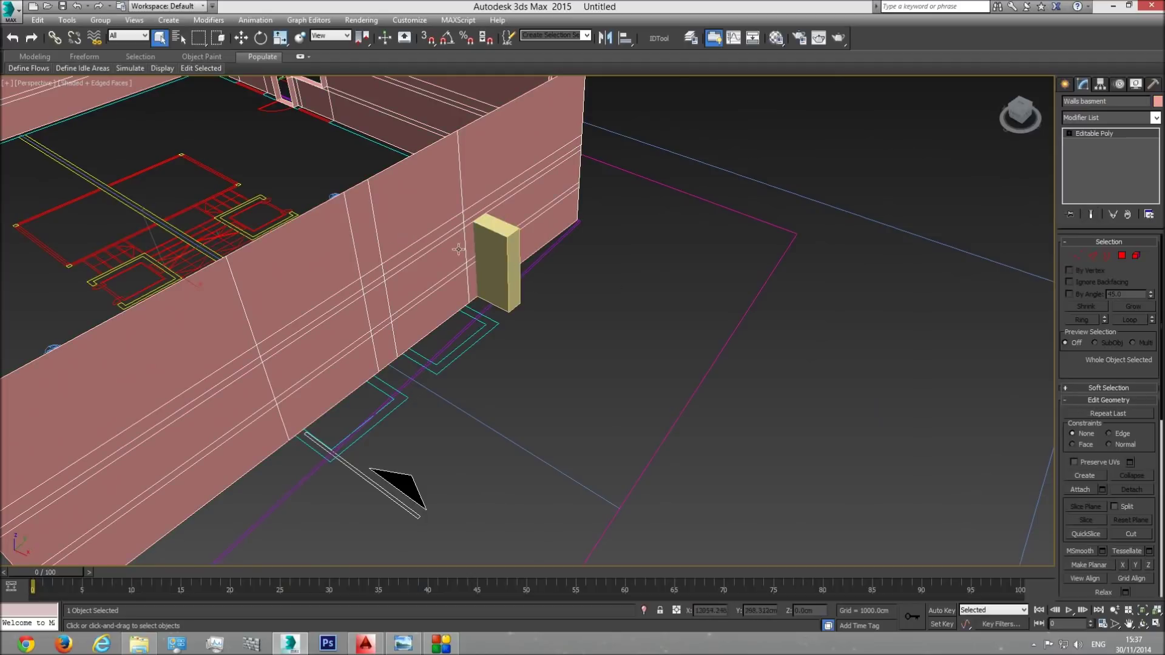
pyautogui.click(1122, 256)
pyautogui.scroll(3, 388, 338)
pyautogui.press('F3')
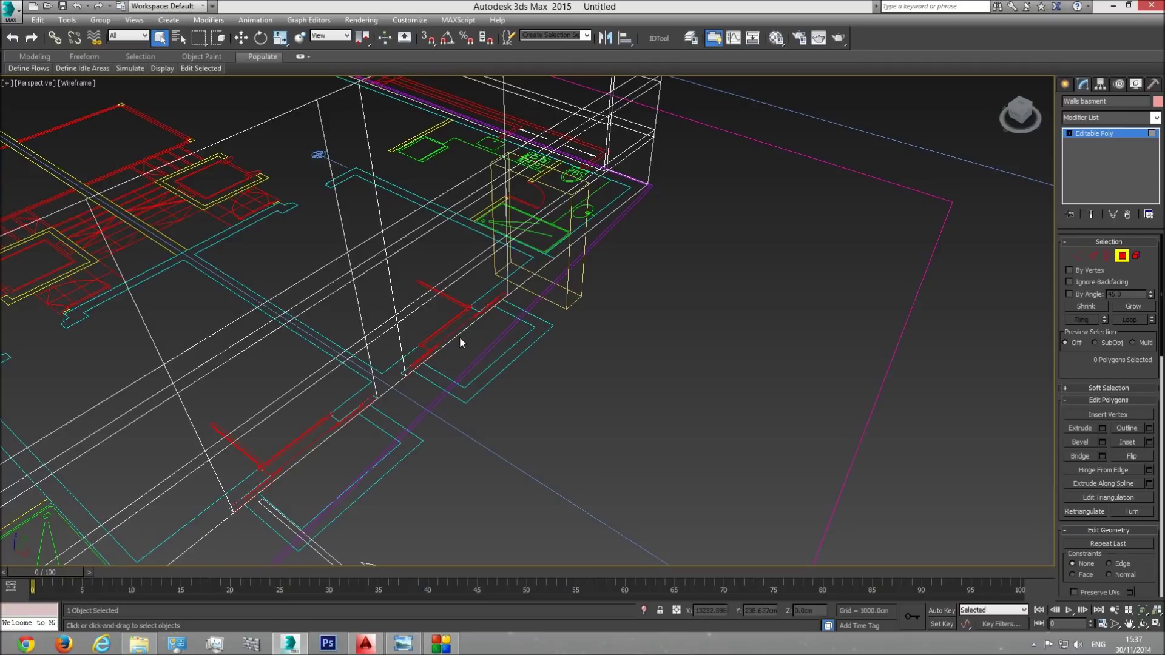
pyautogui.moveTo(460, 343); pyautogui.dragTo(459, 354, button='middle')
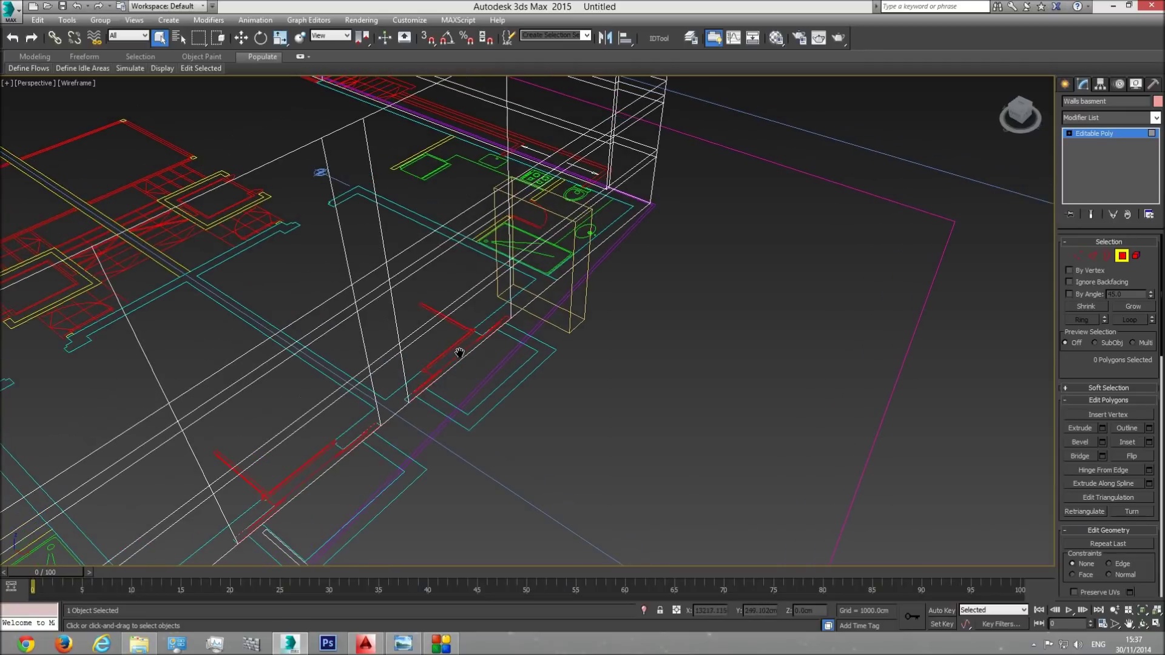
pyautogui.click(463, 300)
pyautogui.press('F3')
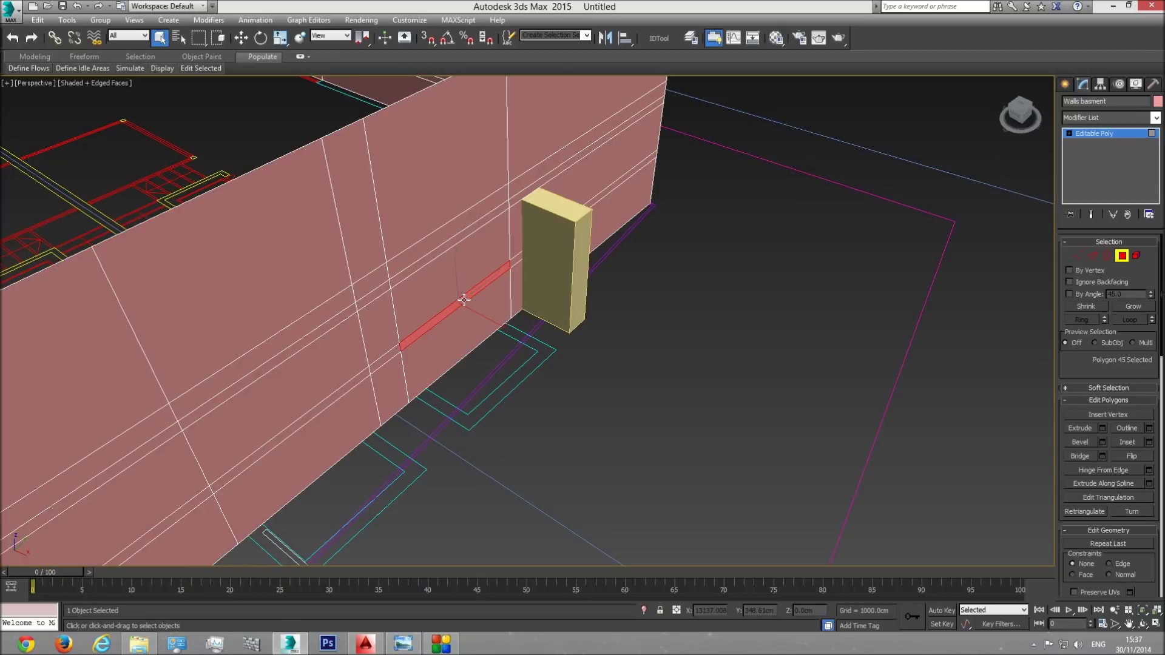
pyautogui.keyDown('ctrl'); pyautogui.click(460, 280); pyautogui.keyUp('ctrl')
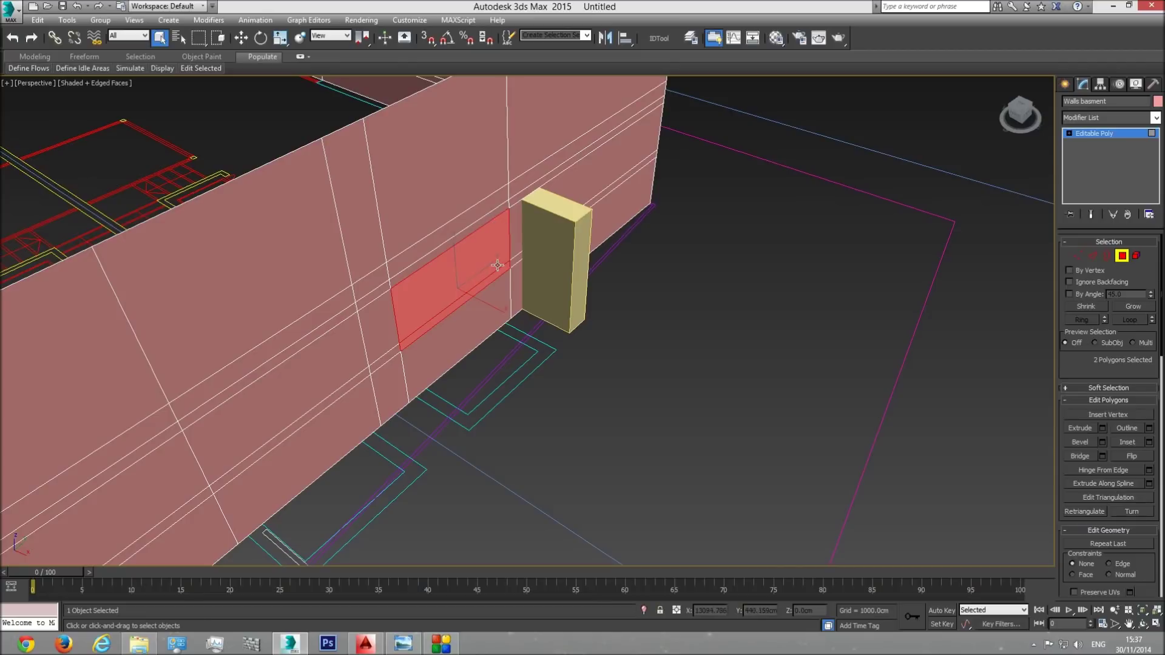
# Add the two polygons of the second window opening to the selection and compare them with the floor plan in wireframe
pyautogui.keyDown('ctrl'); pyautogui.click(342, 392); pyautogui.keyUp('ctrl')
pyautogui.keyDown('ctrl'); pyautogui.click(325, 366); pyautogui.keyUp('ctrl')
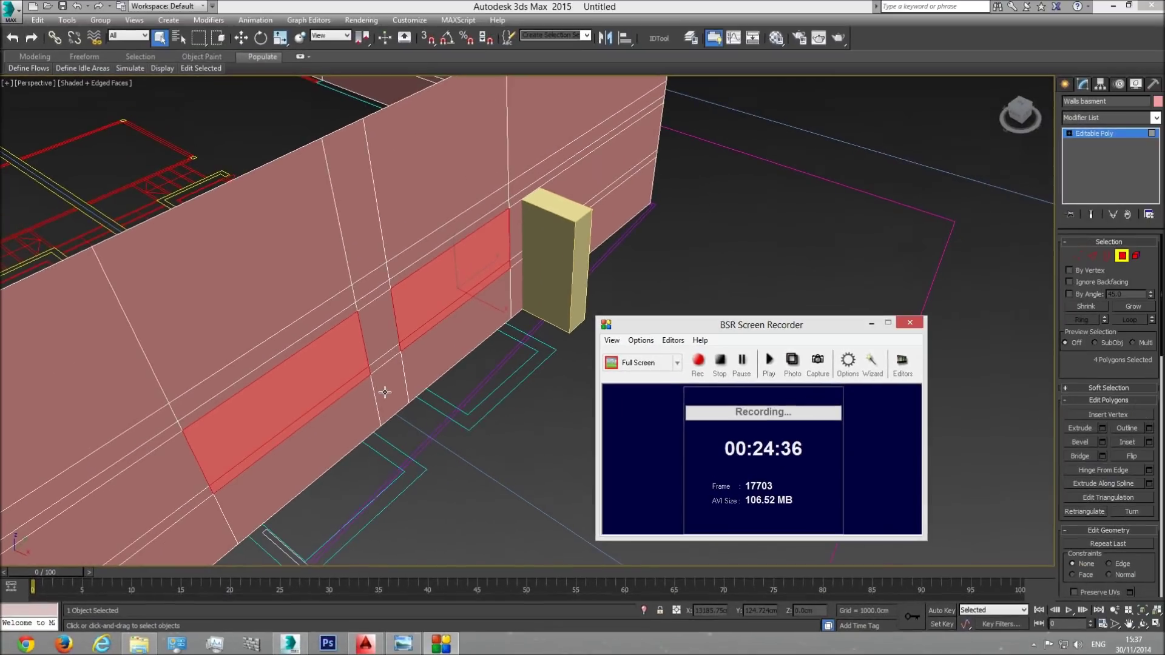
pyautogui.moveTo(333, 385); pyautogui.dragTo(414, 318, button='middle')
pyautogui.scroll(2, 370, 343)
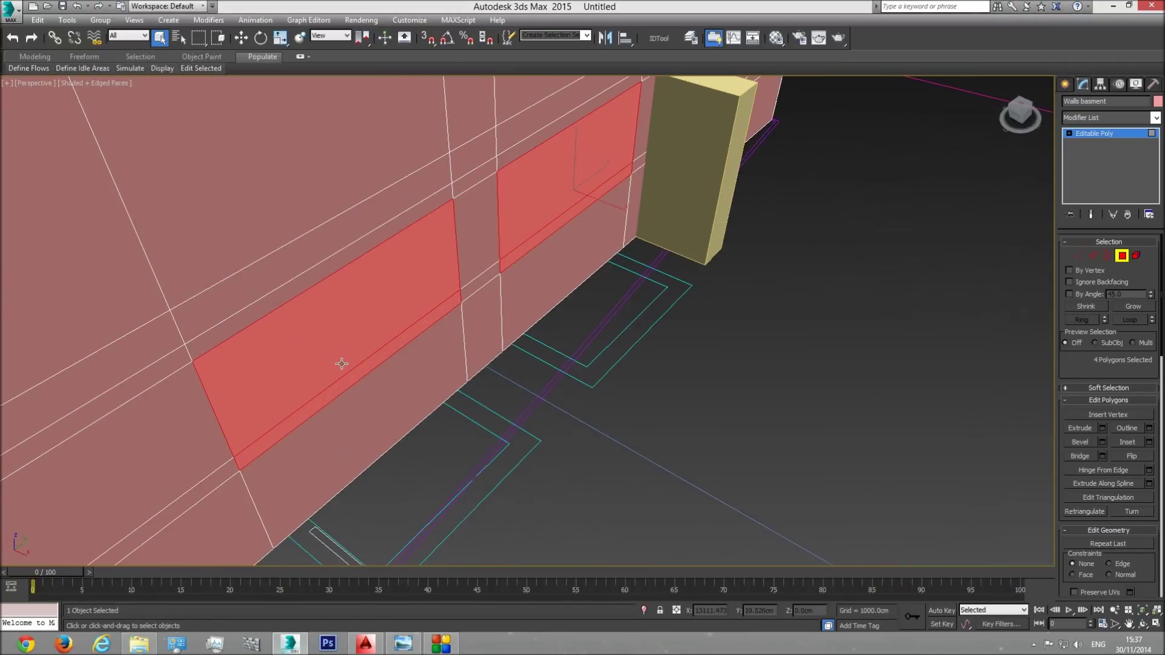
pyautogui.press('F3')
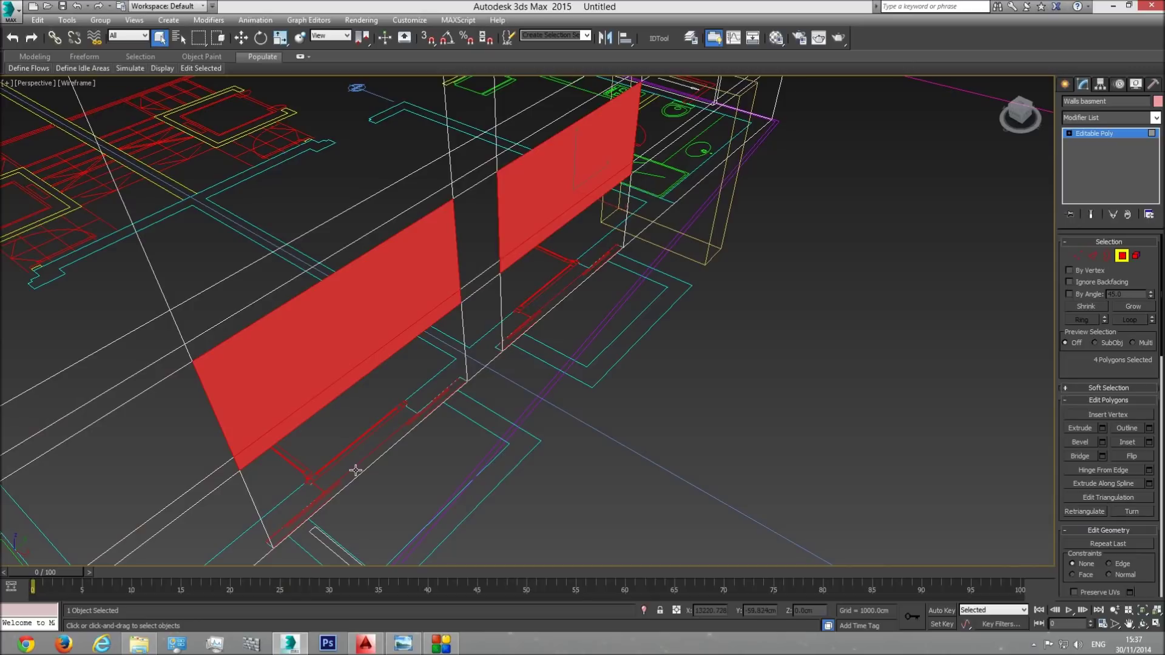
pyautogui.press('F3')
pyautogui.scroll(-2, 439, 376)
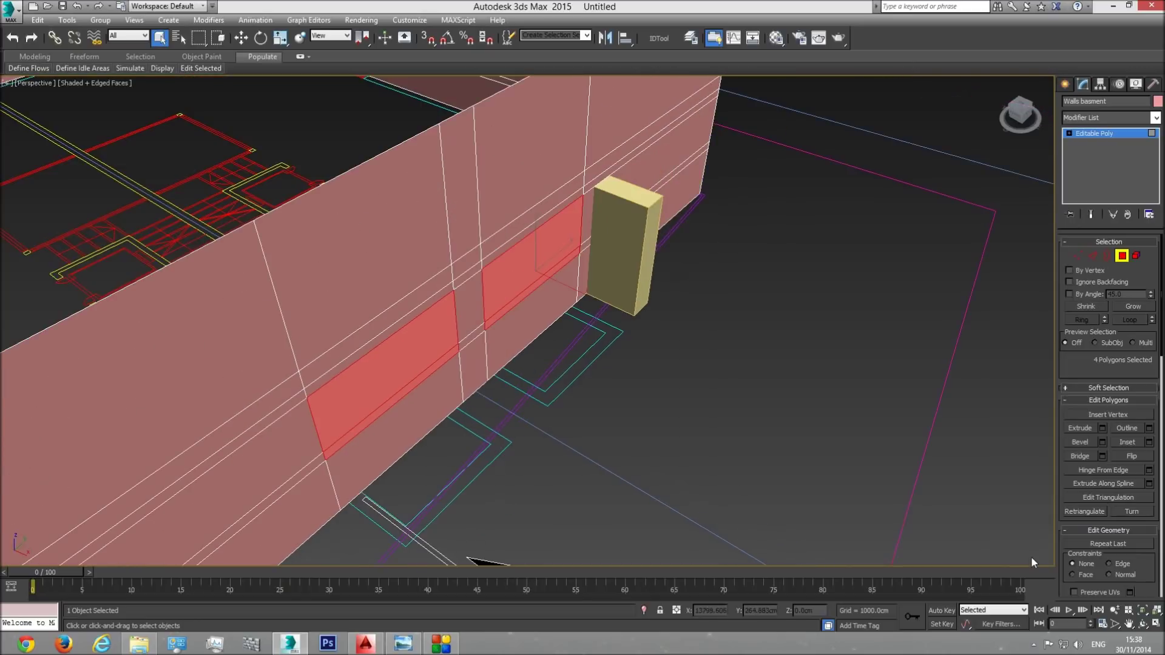
# Start an adjustable Extrude on the four window polygons and check its depth against the plan's wall thickness from the top view
pyautogui.click(1102, 427)
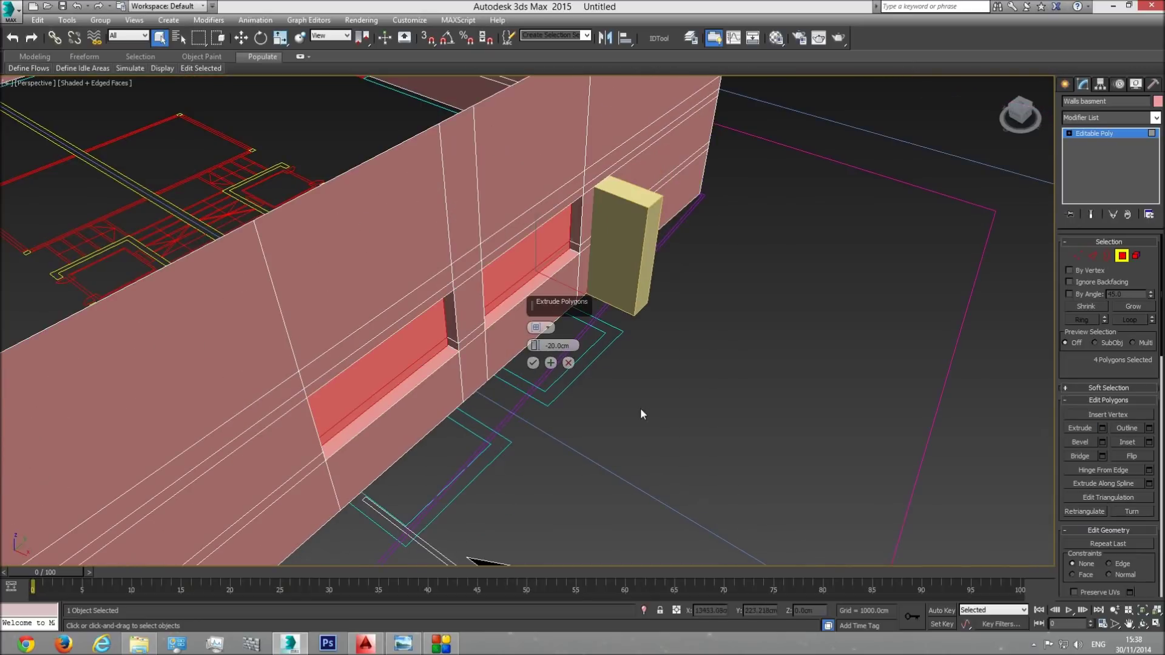
pyautogui.press('t')
pyautogui.scroll(-3, 619, 403)
pyautogui.moveTo(830, 387); pyautogui.dragTo(352, 435, button='middle')
pyautogui.scroll(-3, 352, 435)
pyautogui.moveTo(818, 437)
pyautogui.mouseDown(button='middle')
pyautogui.moveTo(398, 435)
pyautogui.moveTo(318, 422)
pyautogui.mouseUp(button='middle')
pyautogui.moveTo(798, 417); pyautogui.dragTo(438, 417, button='middle')
pyautogui.scroll(8, 599, 410)
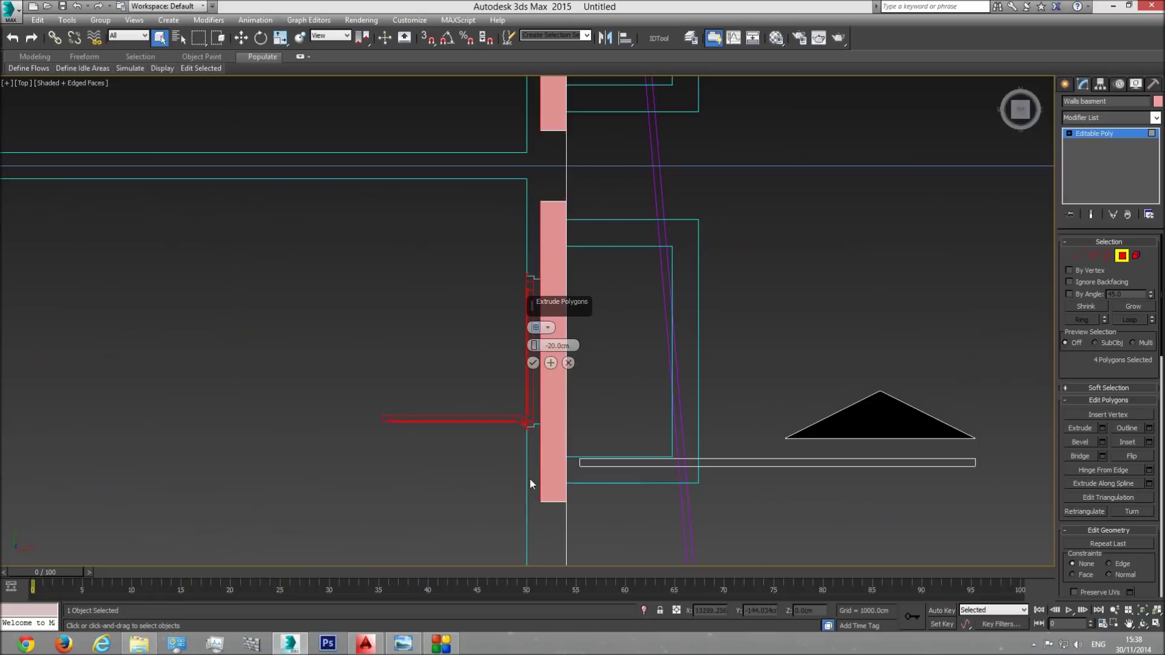
pyautogui.scroll(-3, 553, 461)
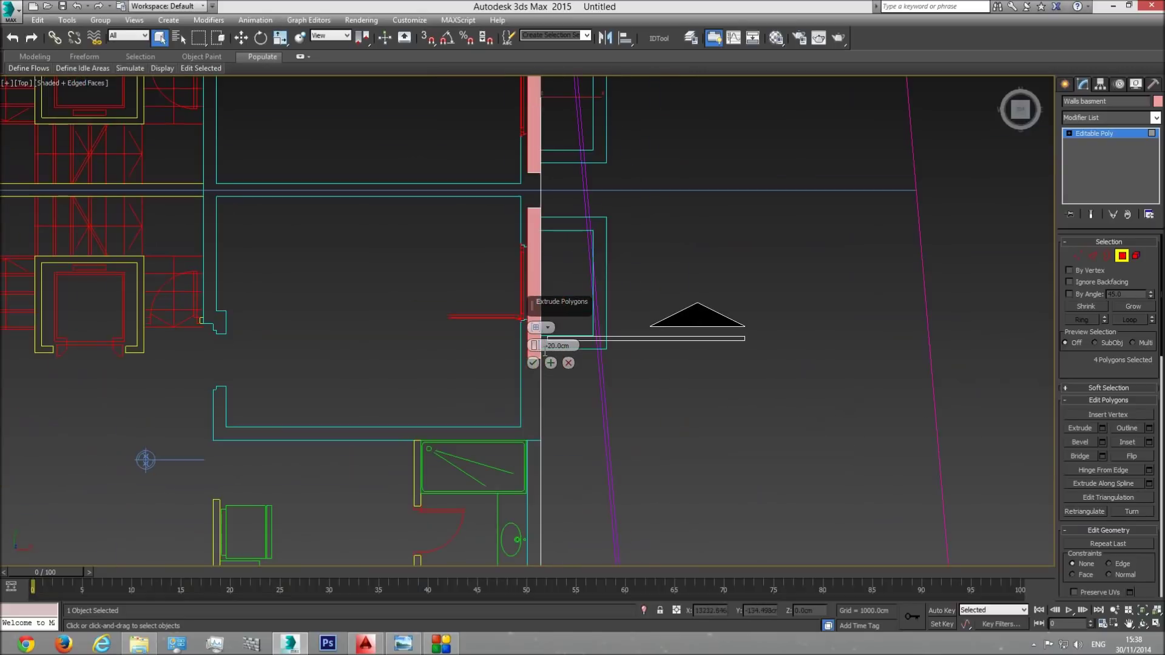
pyautogui.scroll(3, 548, 374)
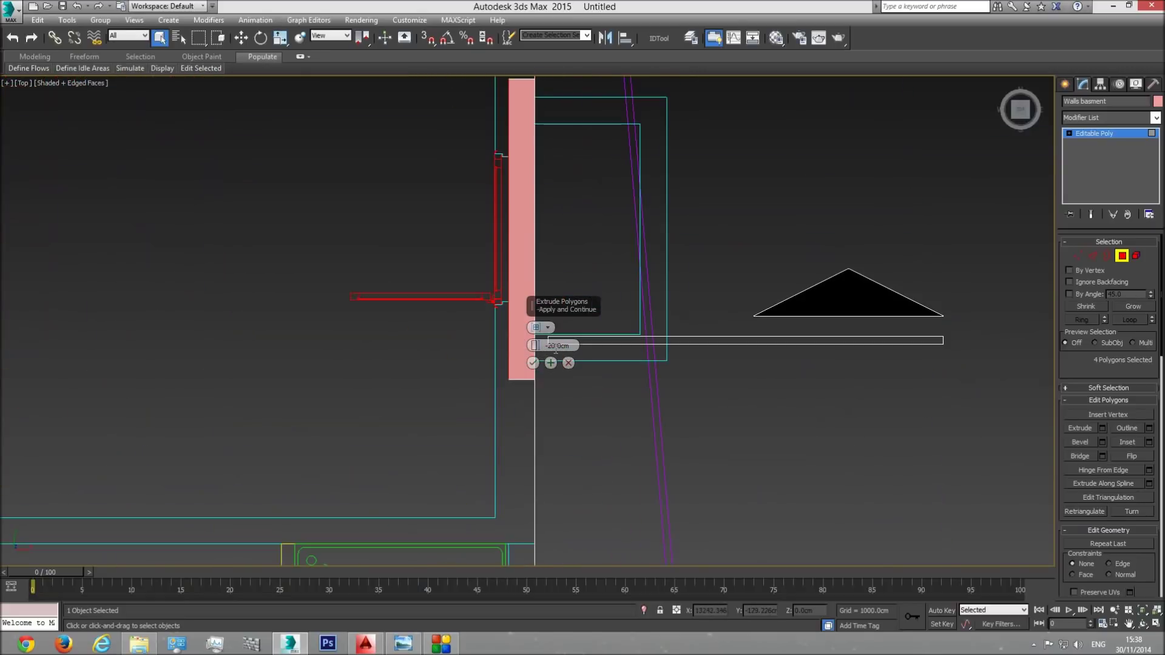
# Set the extrusion height of the window polygons to -30 cm and apply it
pyautogui.doubleClick(560, 345)
pyautogui.write('-30')
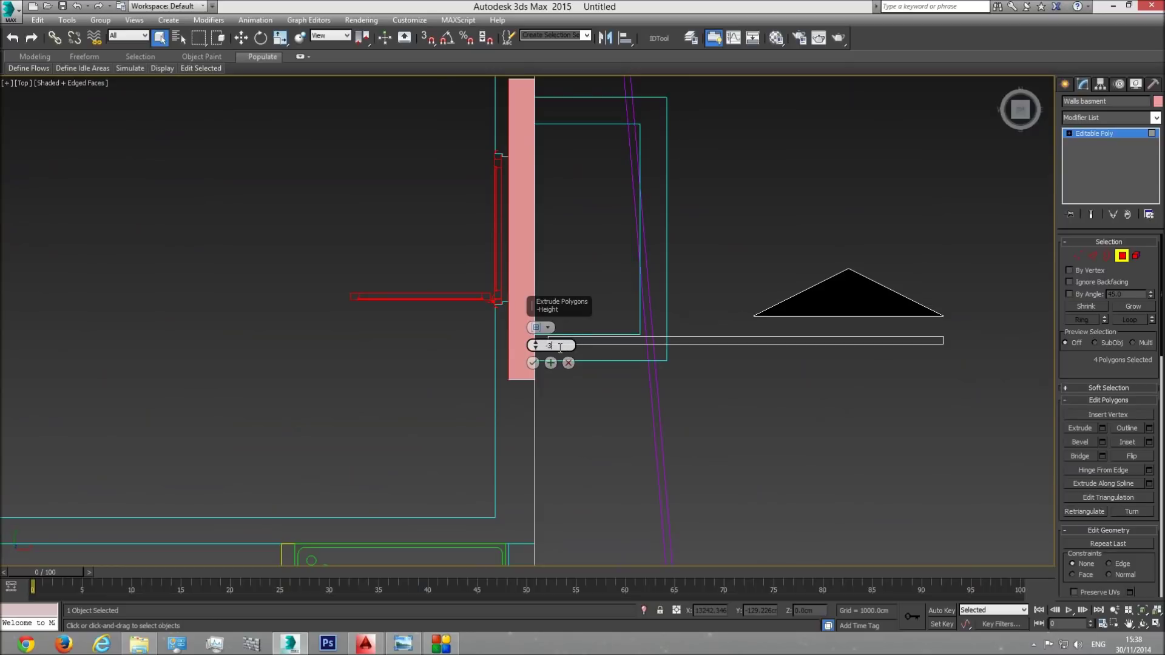
pyautogui.press('Return')
pyautogui.moveTo(496, 378); pyautogui.dragTo(492, 447, button='middle')
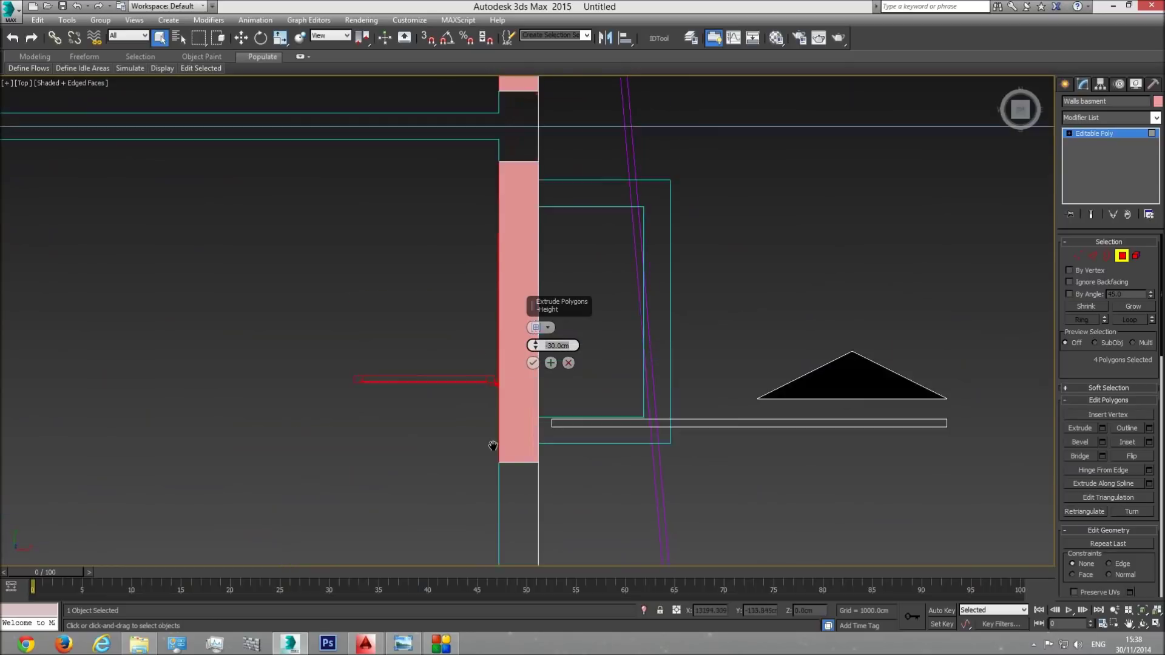
pyautogui.scroll(-3, 492, 448)
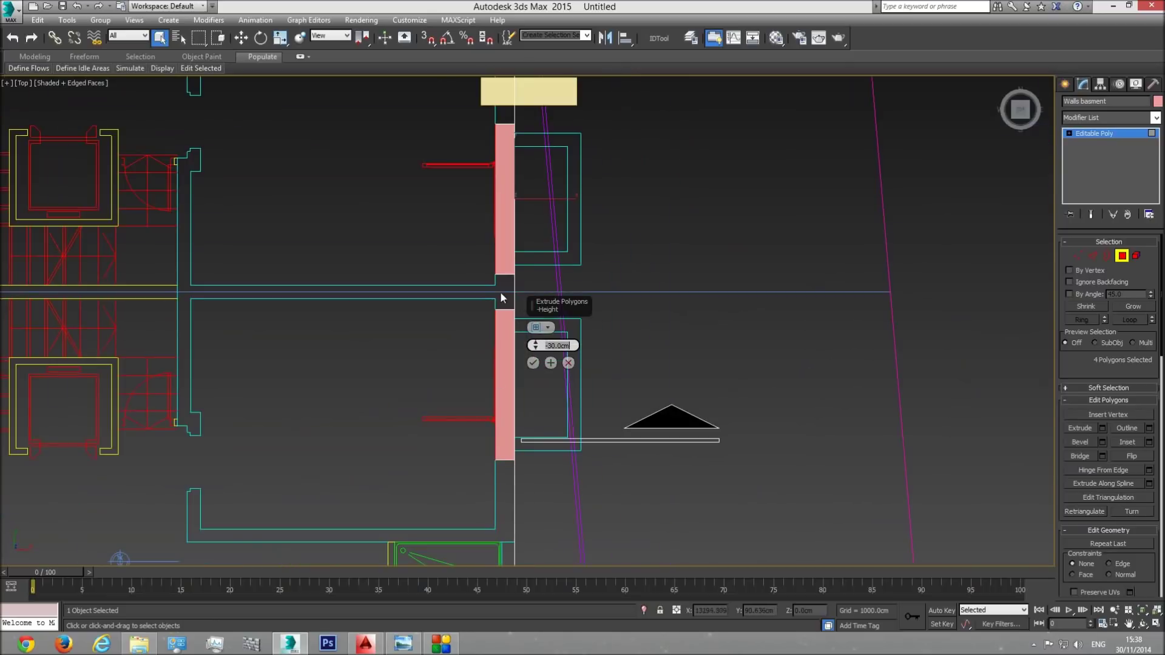
pyautogui.click(533, 363)
# Delete the four extruded polygons to open the two window holes, and inspect the wall in shaded perspective view
pyautogui.press('p')
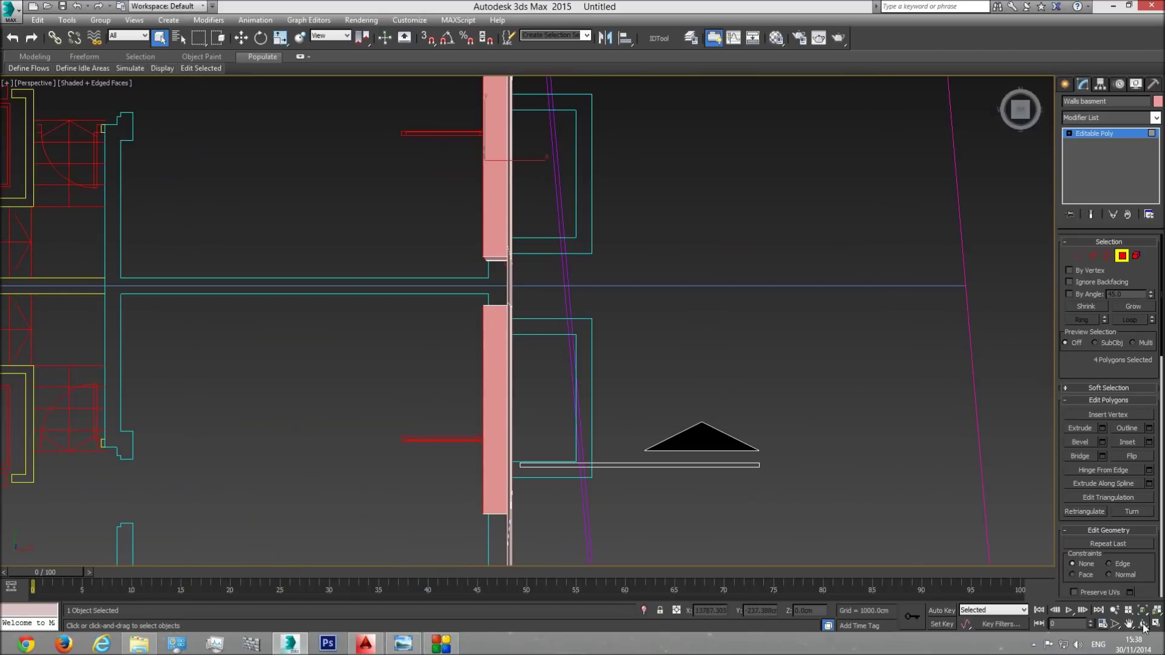
pyautogui.click(1144, 624)
pyautogui.moveTo(631, 419); pyautogui.dragTo(454, 303)
pyautogui.press('F3')
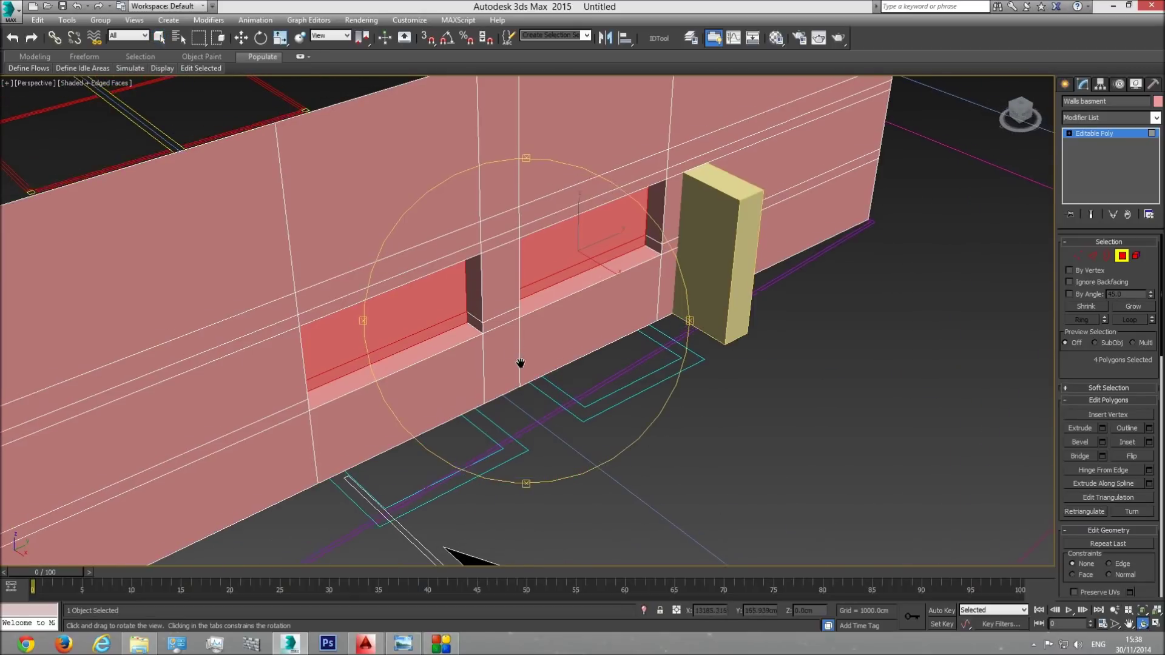
pyautogui.press('Delete')
pyautogui.moveTo(520, 345); pyautogui.dragTo(544, 355, button='middle')
pyautogui.scroll(-3, 544, 354)
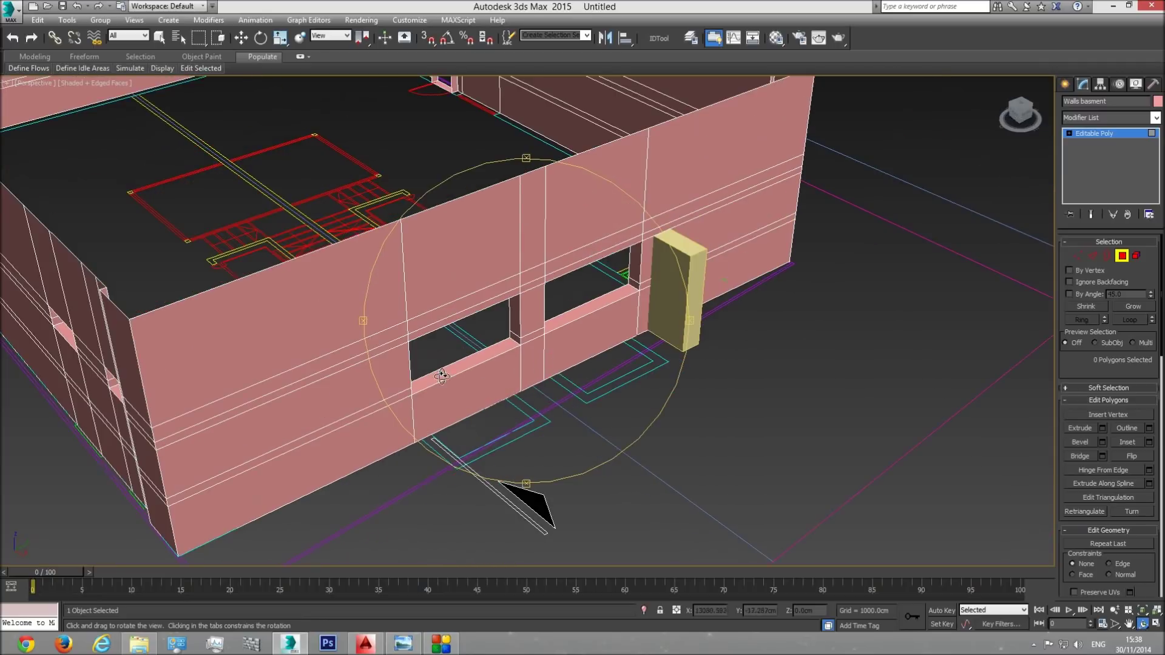
pyautogui.moveTo(509, 350); pyautogui.dragTo(316, 347)
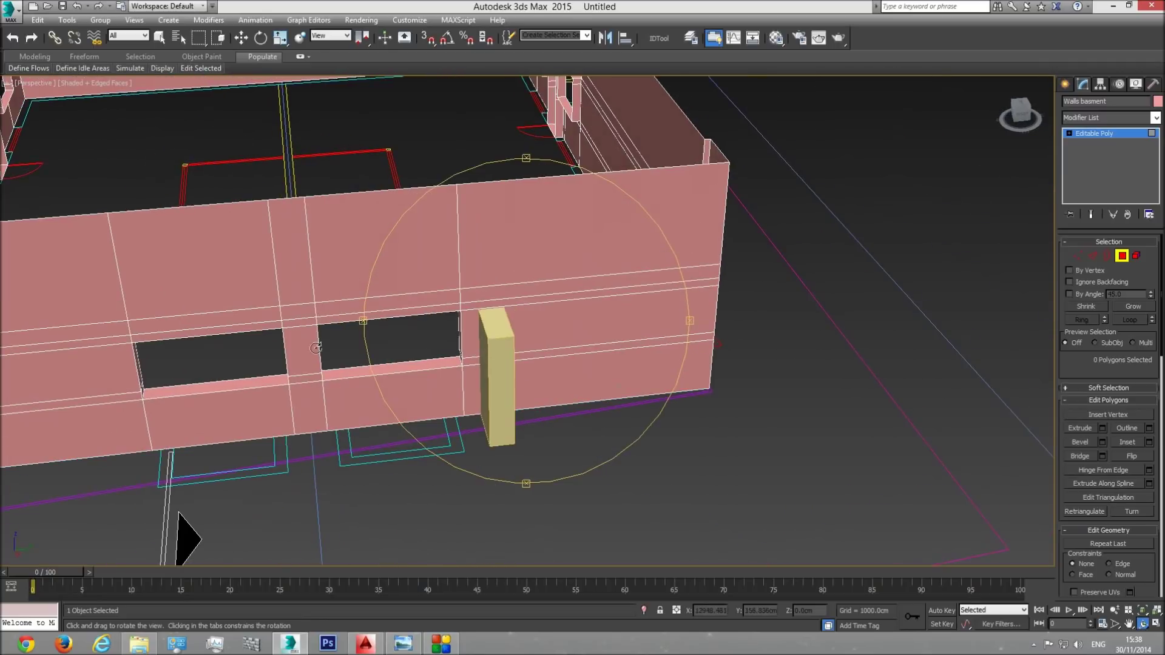
pyautogui.scroll(-2, 528, 325)
pyautogui.moveTo(528, 325); pyautogui.dragTo(700, 285)
pyautogui.rightClick(699, 285)
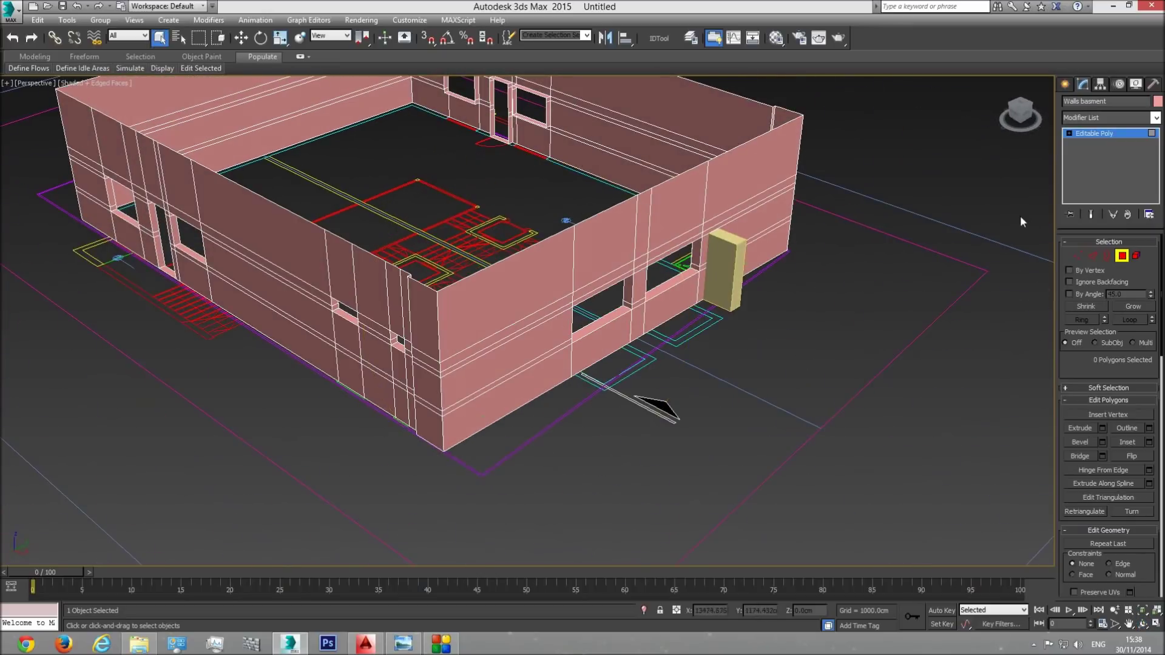
# Leave polygon editing on the basement walls and delete the reference box beside the windows
pyautogui.click(1124, 256)
pyautogui.click(729, 267)
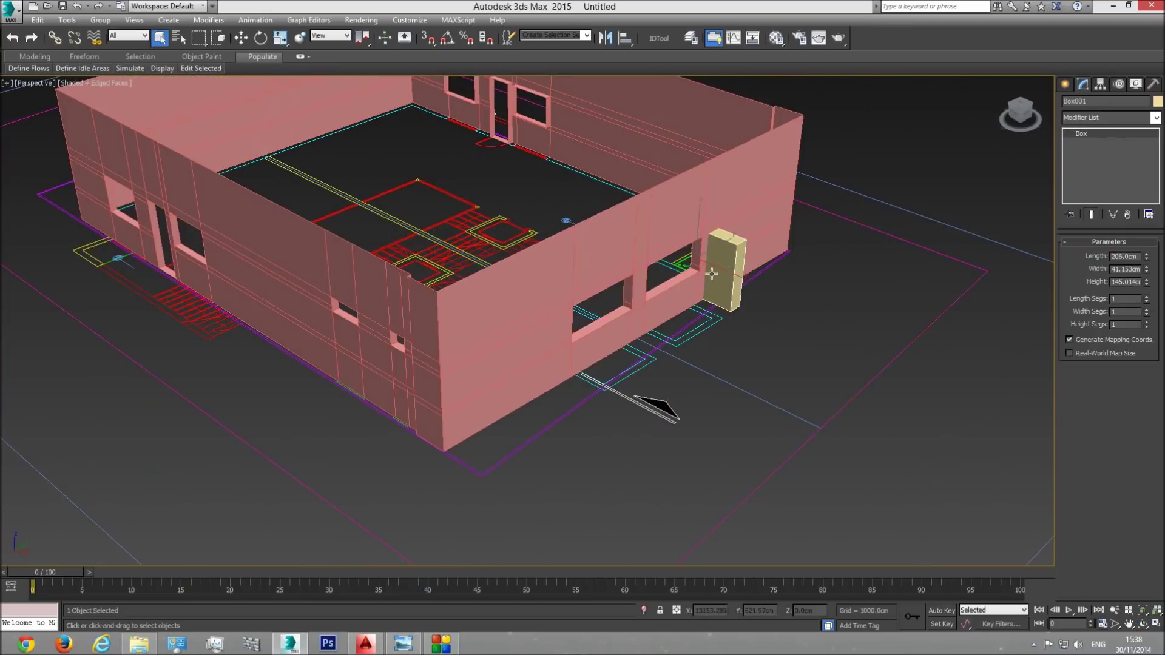
pyautogui.press('Delete')
pyautogui.scroll(3, 710, 281)
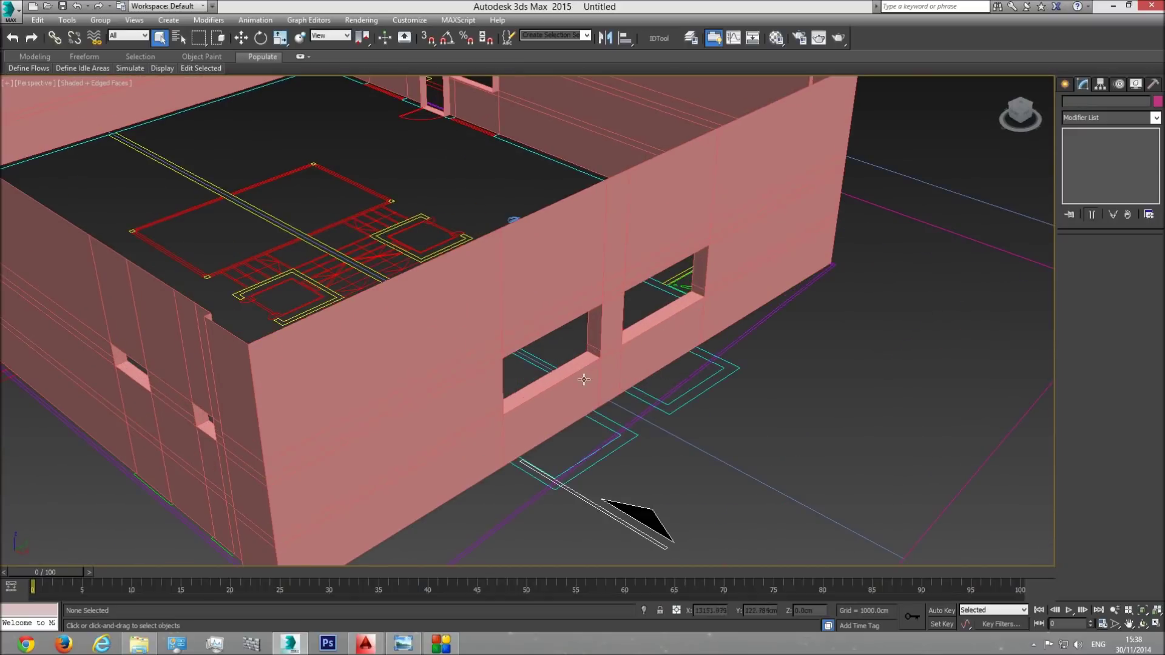
# Show the plan in wireframe from the top view and select the basement walls around the two window openings
pyautogui.moveTo(585, 369); pyautogui.dragTo(601, 365, button='middle')
pyautogui.press('t')
pyautogui.scroll(-2, 567, 377)
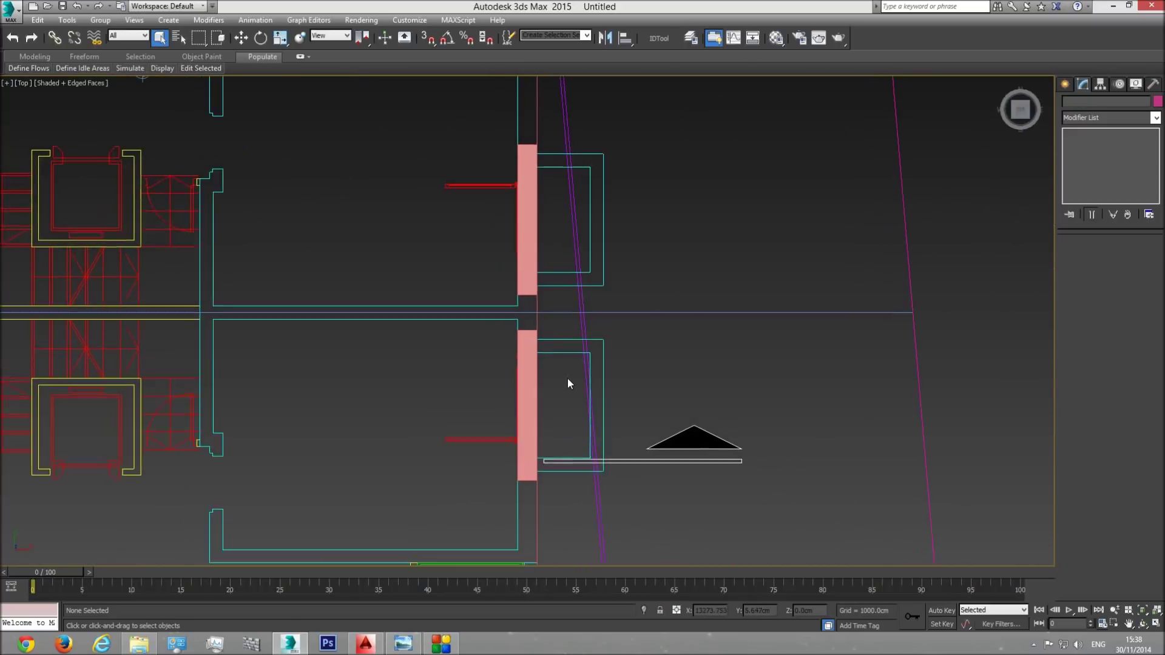
pyautogui.press('F3')
pyautogui.scroll(4, 544, 413)
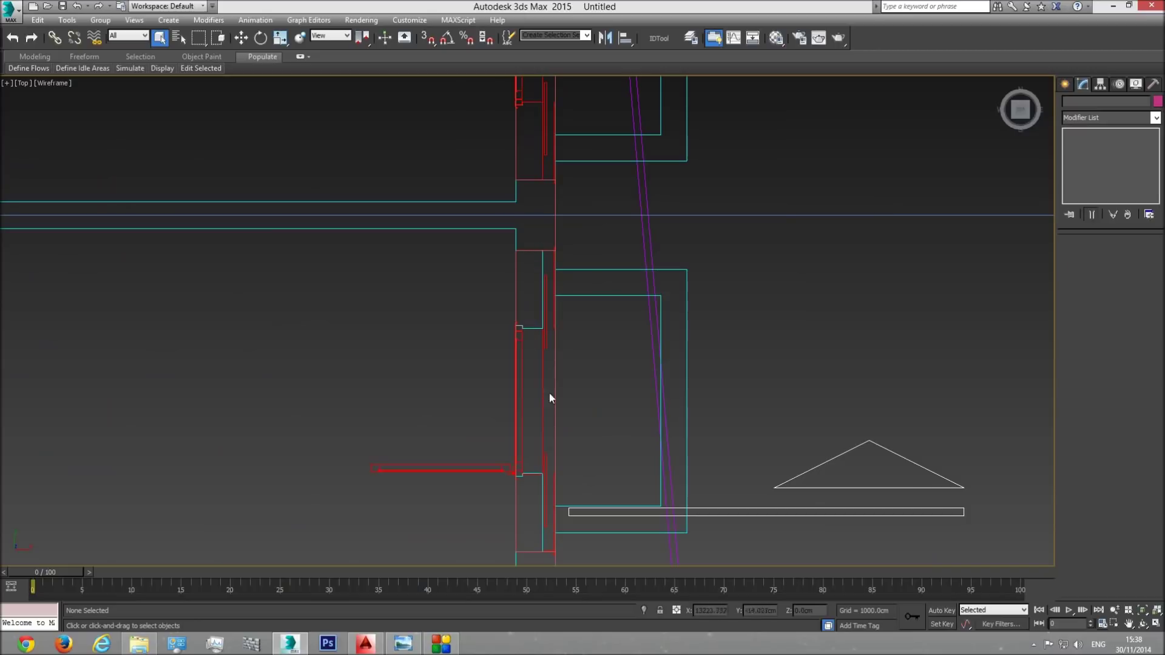
pyautogui.click(533, 251)
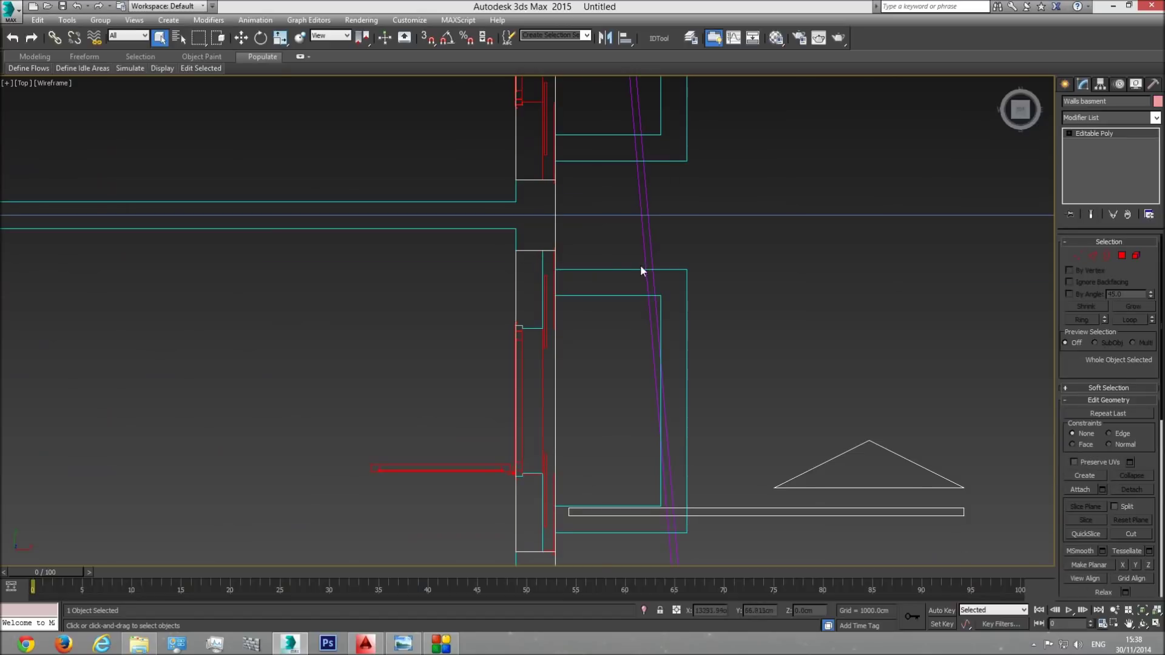
pyautogui.scroll(-3, 641, 268)
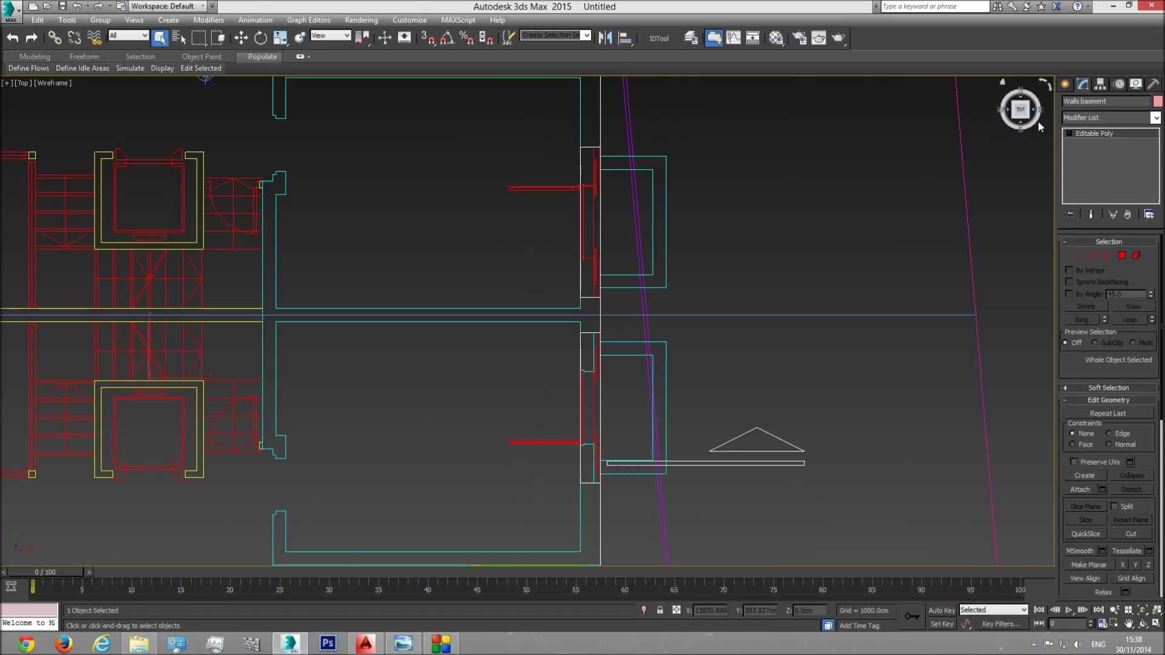
# Move the upper-edge vertices of the lower window opening down to the plan's window jamb using vertex snapping
pyautogui.click(1078, 255)
pyautogui.moveTo(595, 346); pyautogui.dragTo(570, 289)
pyautogui.click(241, 38)
pyautogui.scroll(2, 594, 370)
pyautogui.scroll(2, 595, 370)
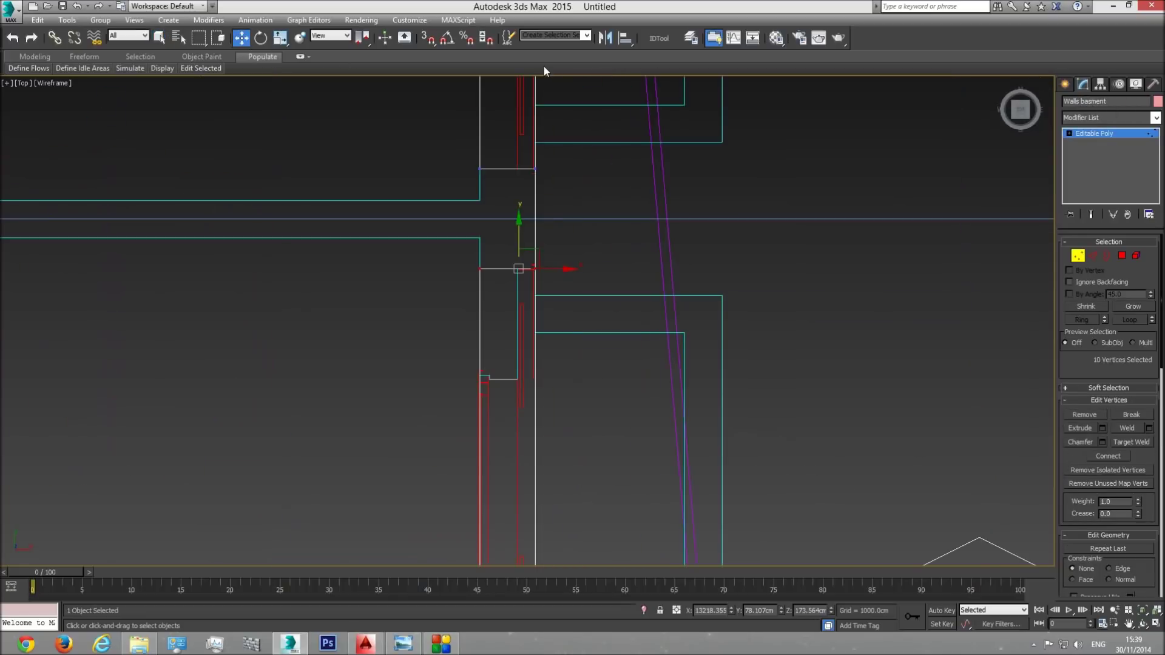
pyautogui.click(428, 38)
pyautogui.moveTo(517, 237); pyautogui.dragTo(518, 380)
# Snap the lower-edge vertices of the same window opening up to the plan's other jamb
pyautogui.moveTo(549, 428); pyautogui.dragTo(548, 261, button='middle')
pyautogui.scroll(-2, 548, 267)
pyautogui.moveTo(576, 353); pyautogui.dragTo(497, 373)
pyautogui.scroll(3, 509, 364)
pyautogui.moveTo(574, 343); pyautogui.dragTo(565, 218)
# Narrow the upper window opening by snapping the vertices of both its edges inward to the plan's window jambs
pyautogui.moveTo(579, 140); pyautogui.dragTo(584, 419, button='middle')
pyautogui.scroll(-3, 588, 407)
pyautogui.moveTo(613, 230); pyautogui.dragTo(617, 359, button='middle')
pyautogui.moveTo(641, 346); pyautogui.dragTo(534, 387)
pyautogui.scroll(3, 589, 351)
pyautogui.moveTo(568, 347); pyautogui.dragTo(541, 260)
pyautogui.scroll(-2, 603, 438)
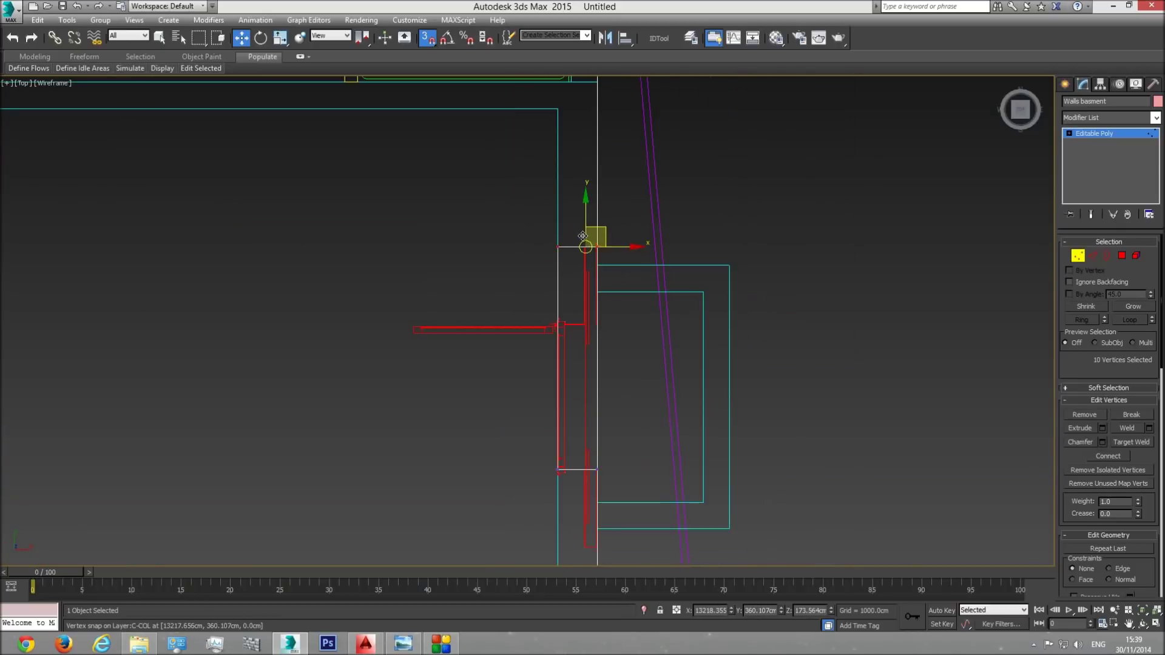
pyautogui.moveTo(585, 222); pyautogui.dragTo(583, 323)
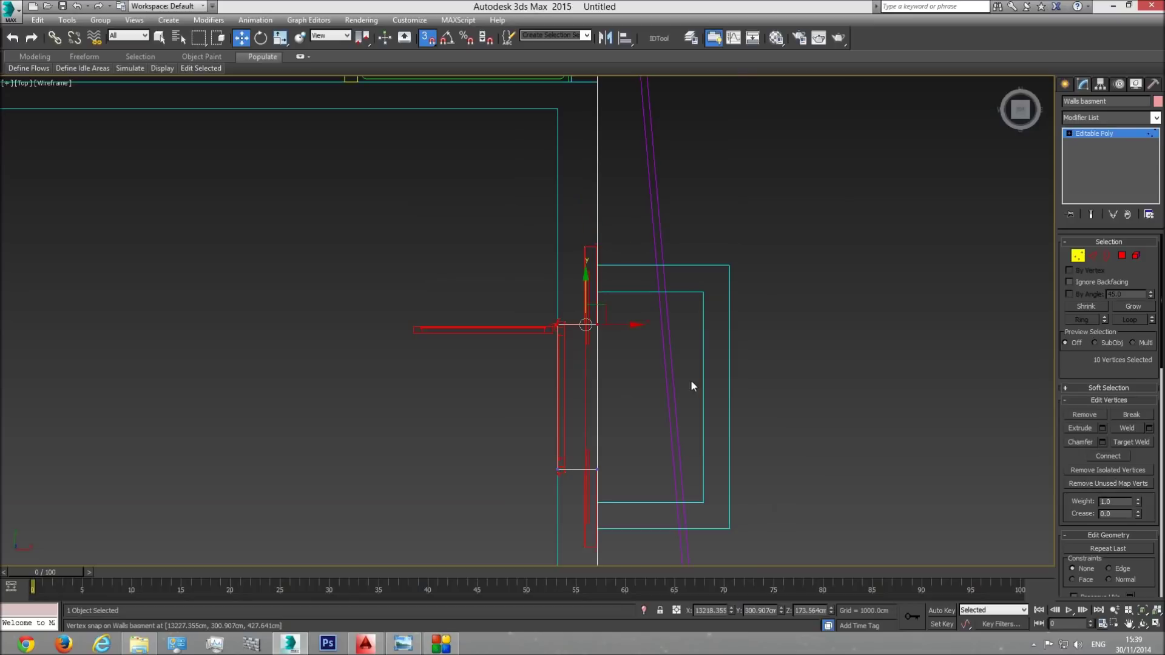
# Leave vertex editing and inspect the narrowed window openings and the remaining basement walls in shaded perspective view
pyautogui.press('p')
pyautogui.click(1143, 622)
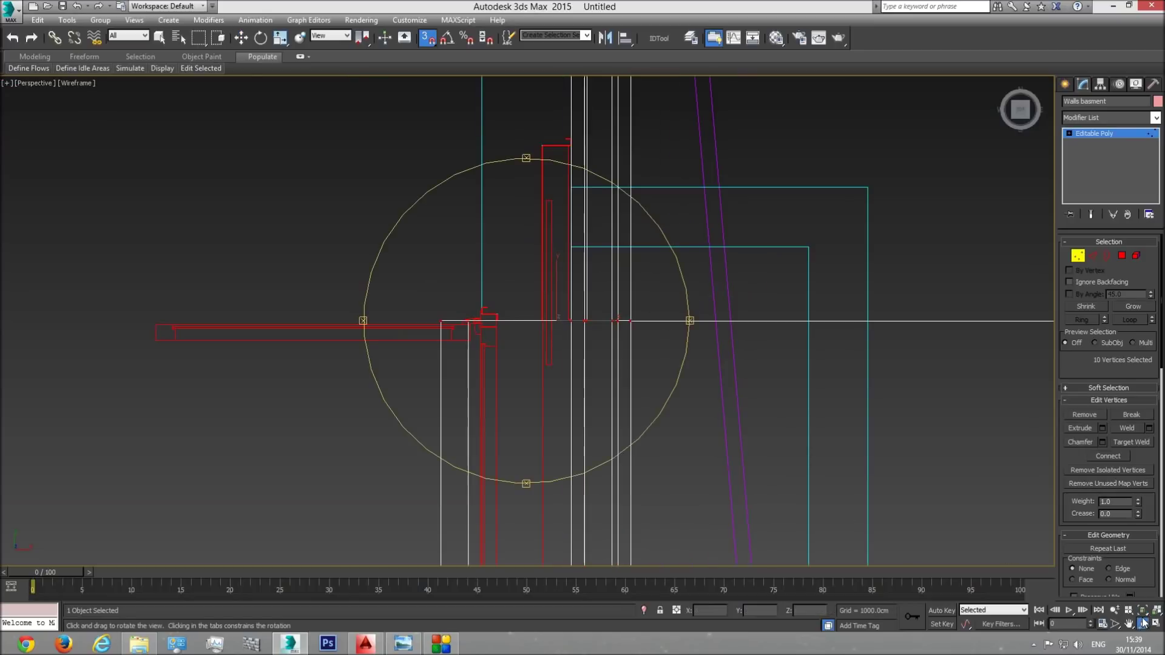
pyautogui.press('F3')
pyautogui.moveTo(585, 390)
pyautogui.mouseDown()
pyautogui.moveTo(525, 291)
pyautogui.moveTo(521, 322)
pyautogui.moveTo(549, 348)
pyautogui.mouseUp()
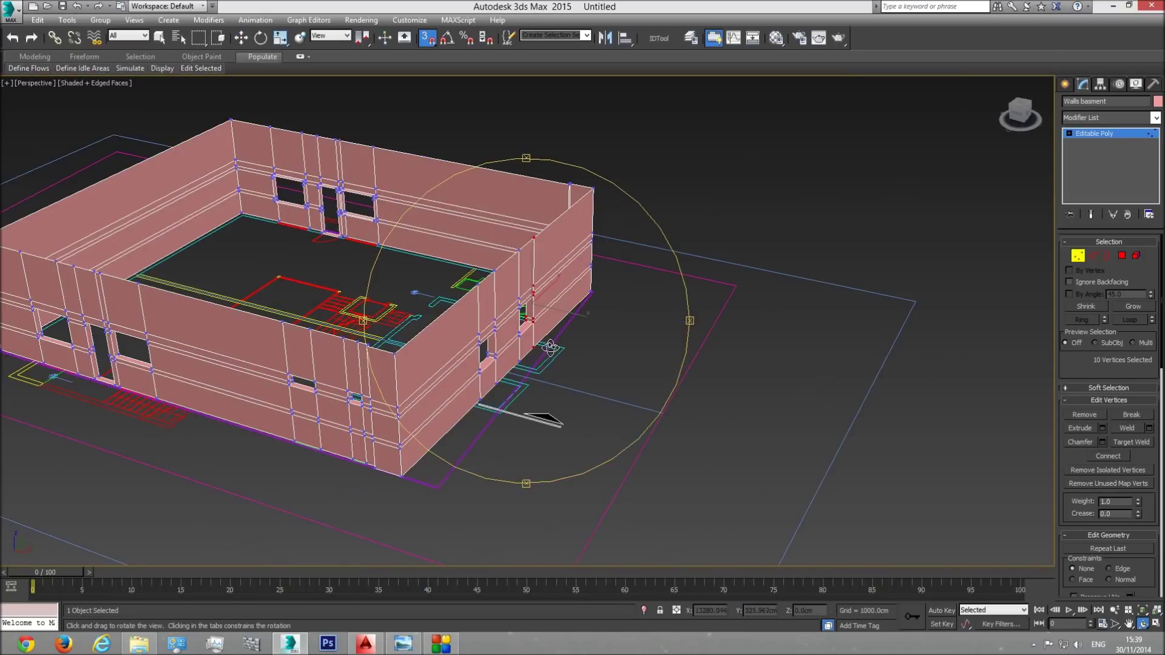
pyautogui.click(1119, 133)
pyautogui.moveTo(439, 418); pyautogui.dragTo(497, 434, button='middle')
pyautogui.scroll(2, 497, 434)
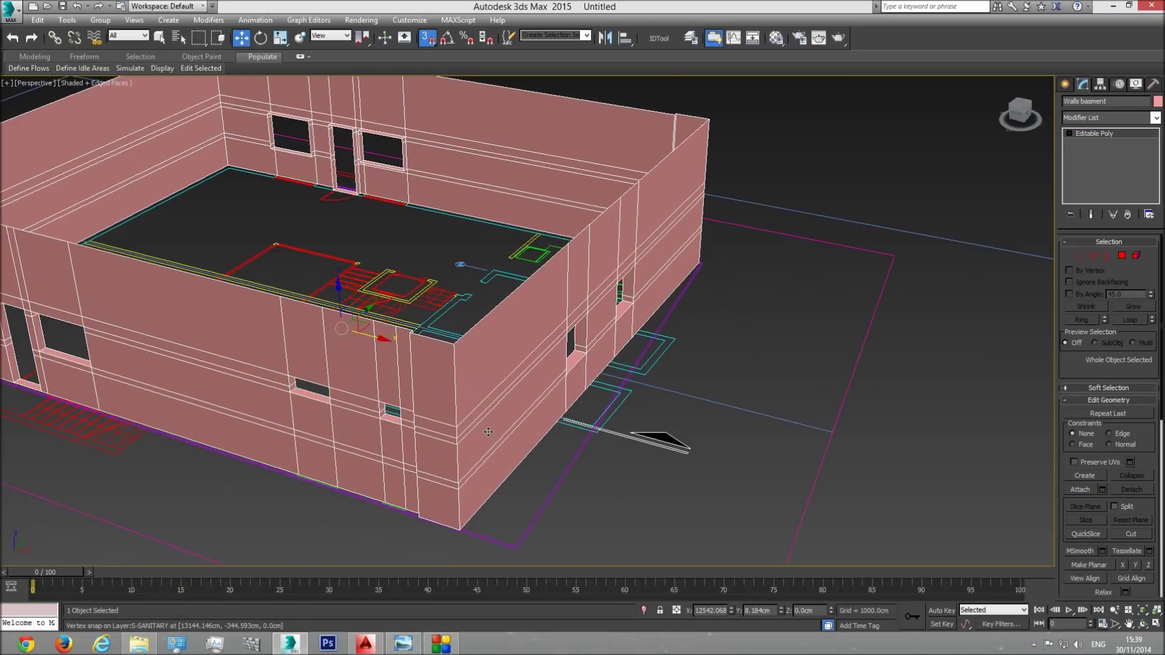
pyautogui.press('F3')
pyautogui.moveTo(607, 389); pyautogui.dragTo(608, 427, button='middle')
pyautogui.press('F3')
pyautogui.click(1144, 622)
pyautogui.moveTo(503, 364); pyautogui.dragTo(567, 352)
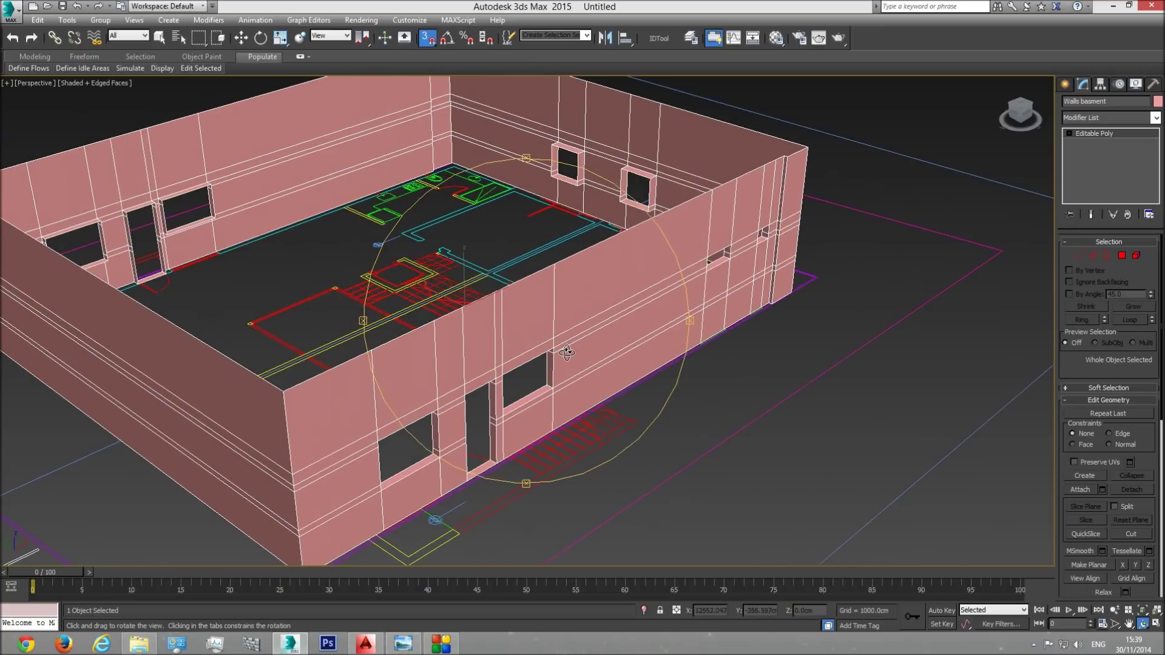
pyautogui.scroll(-5, 546, 388)
pyautogui.moveTo(534, 399); pyautogui.dragTo(513, 389)
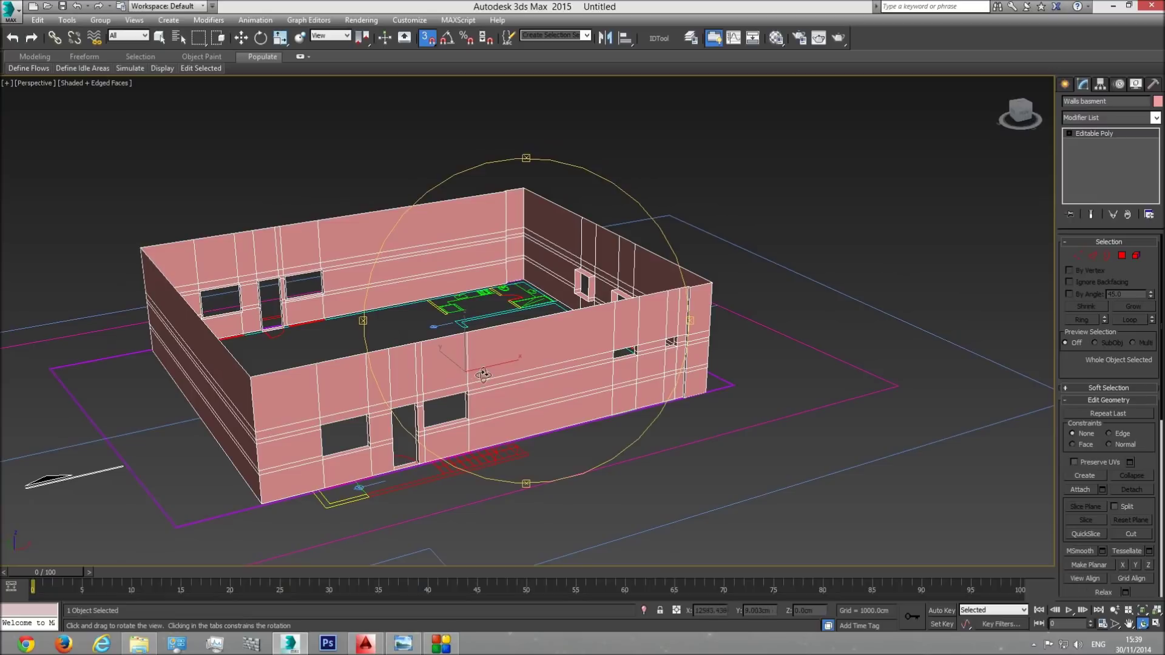
pyautogui.scroll(3, 516, 375)
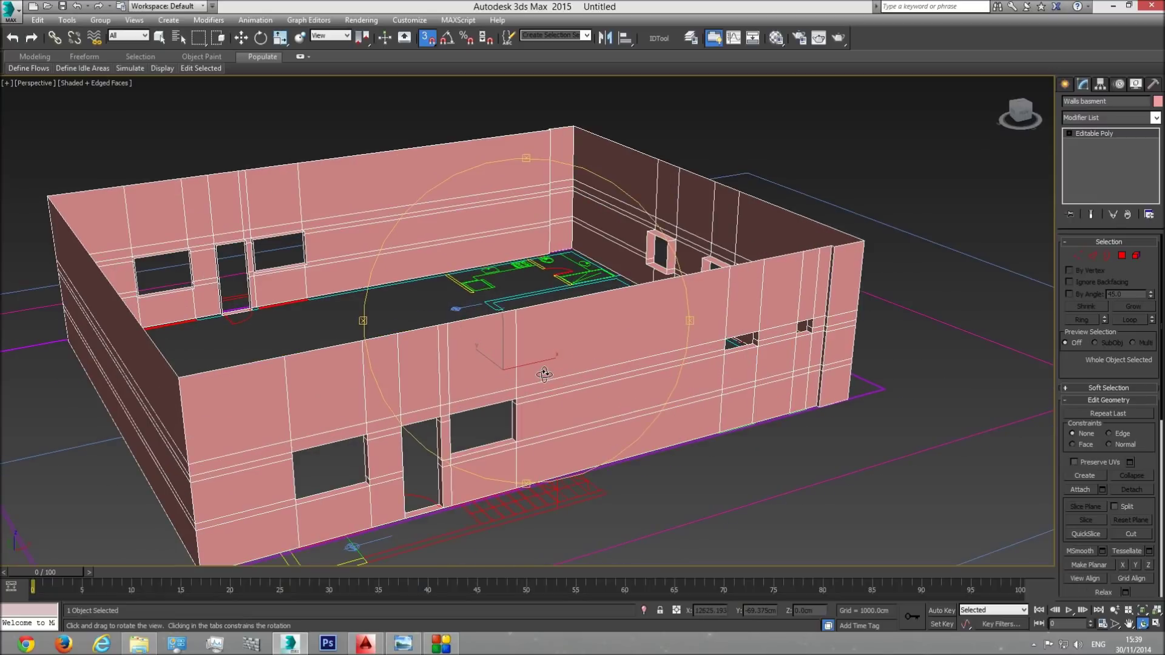
# Examine the basement level marks and windows on the side elevation drawing in the top view
pyautogui.press('w')
pyautogui.press('t')
pyautogui.scroll(-10, 583, 363)
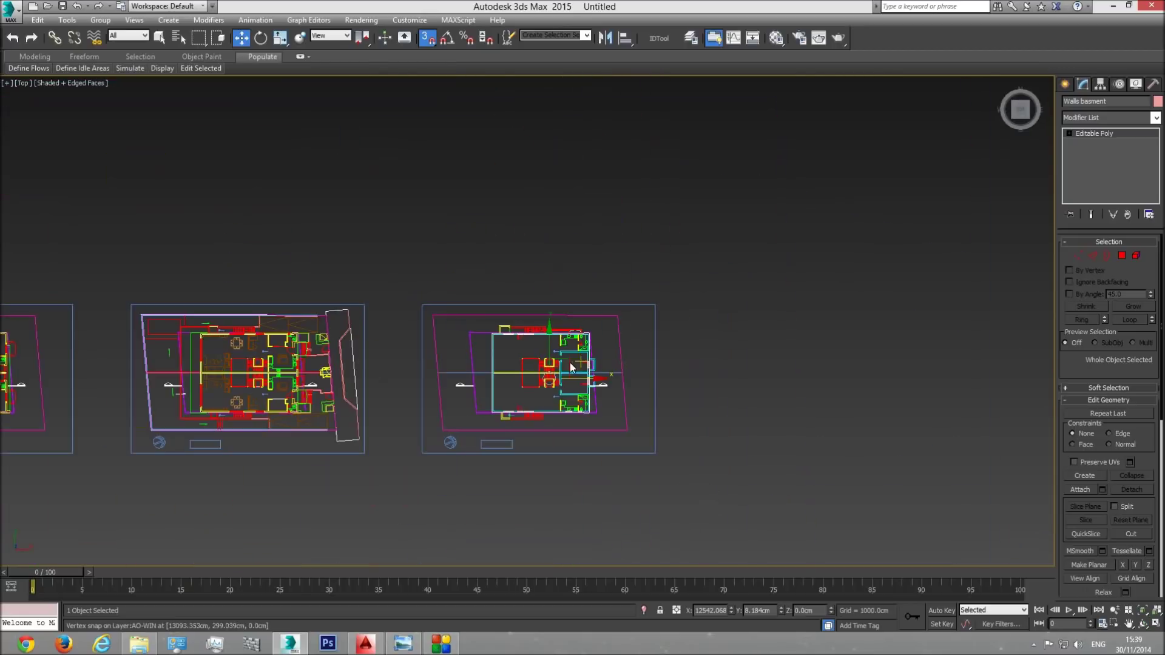
pyautogui.moveTo(413, 376); pyautogui.dragTo(650, 373, button='middle')
pyautogui.scroll(5, 624, 329)
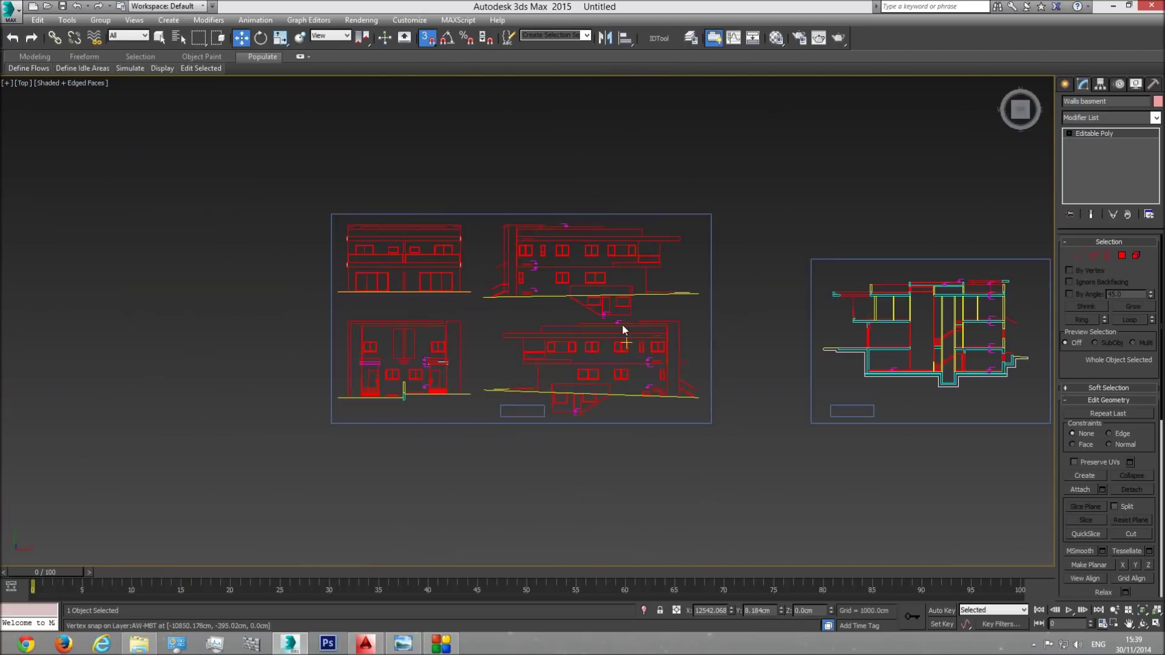
pyautogui.scroll(3, 582, 355)
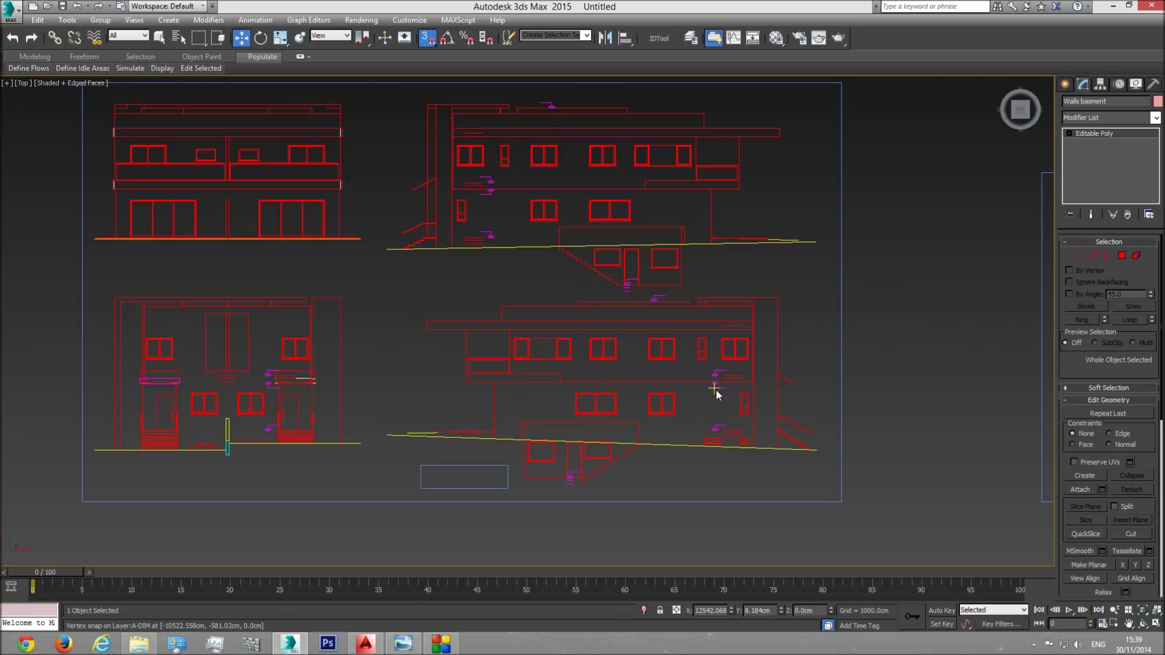
pyautogui.scroll(5, 710, 401)
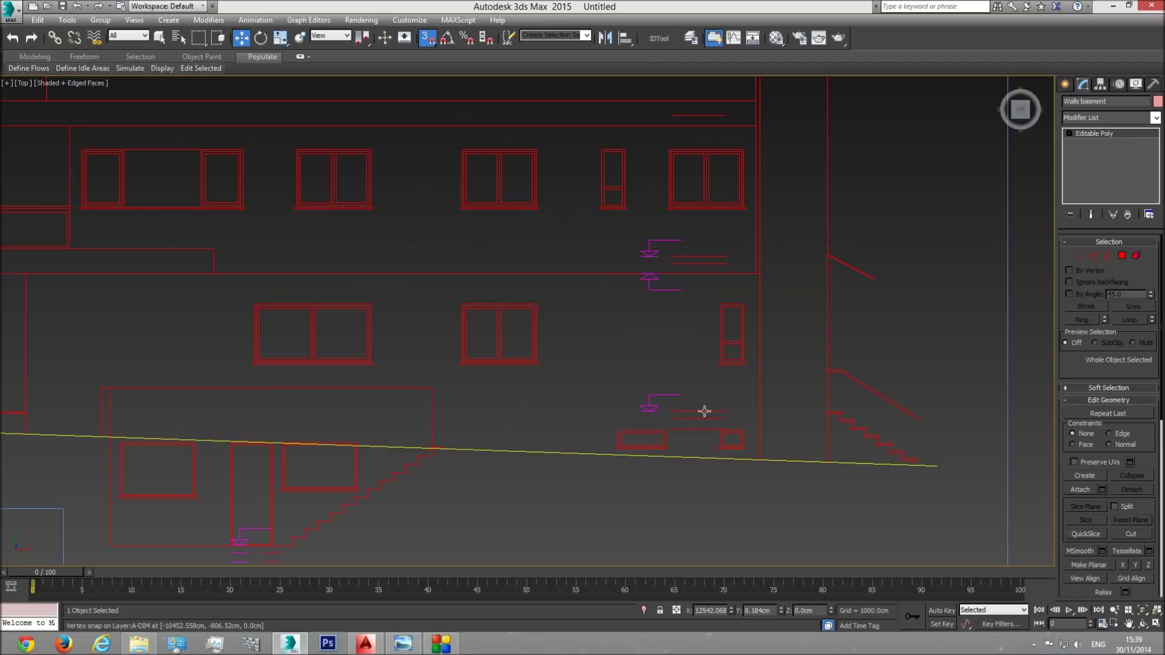
pyautogui.moveTo(683, 413)
pyautogui.mouseDown(button='middle')
pyautogui.moveTo(664, 417)
pyautogui.moveTo(716, 413)
pyautogui.mouseUp(button='middle')
pyautogui.scroll(-2, 555, 360)
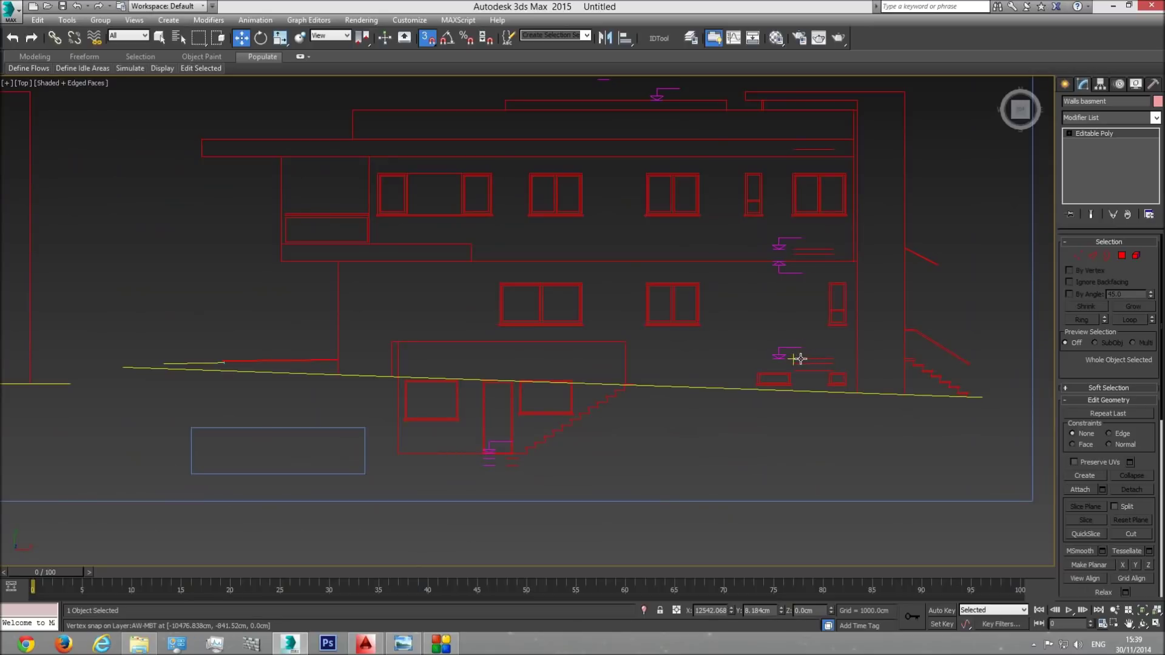
# Check the basement height on the side elevation with a temporary box 290 cm long, and delete the box
pyautogui.click(1063, 86)
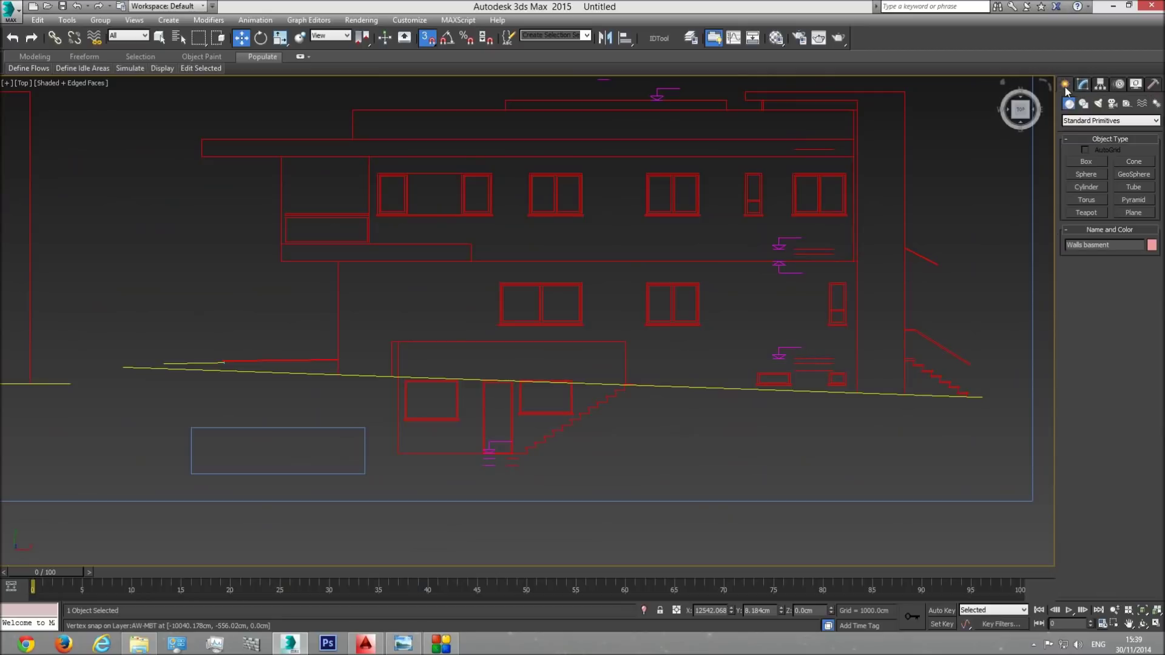
pyautogui.click(1086, 161)
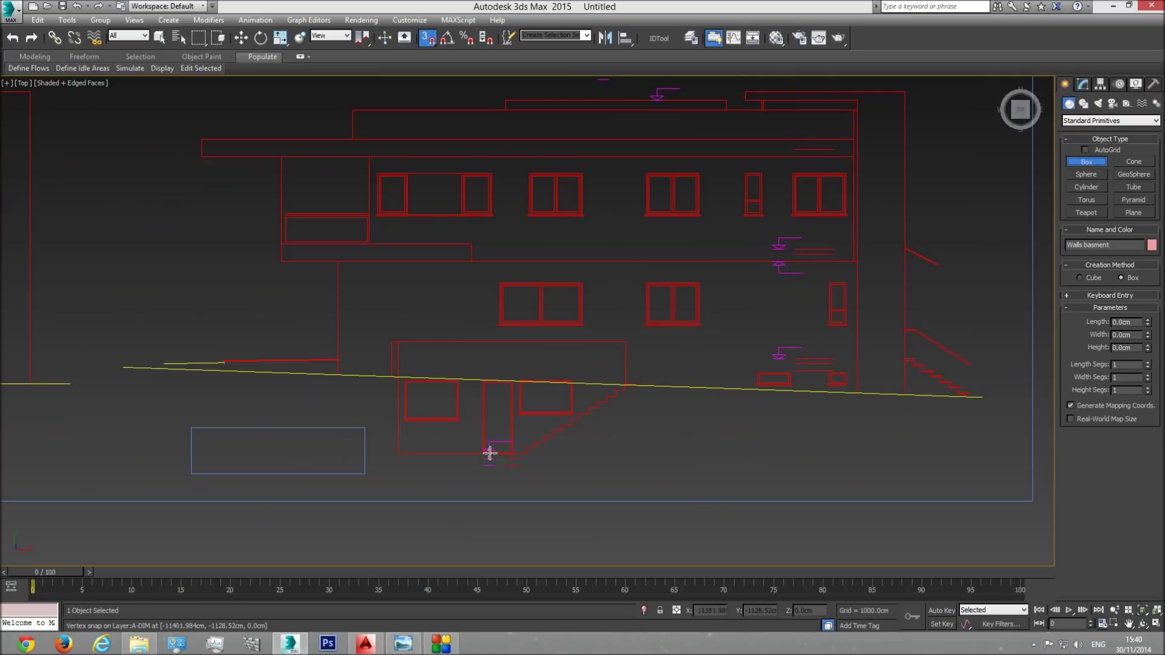
pyautogui.press('s')
pyautogui.moveTo(526, 454); pyautogui.dragTo(827, 358)
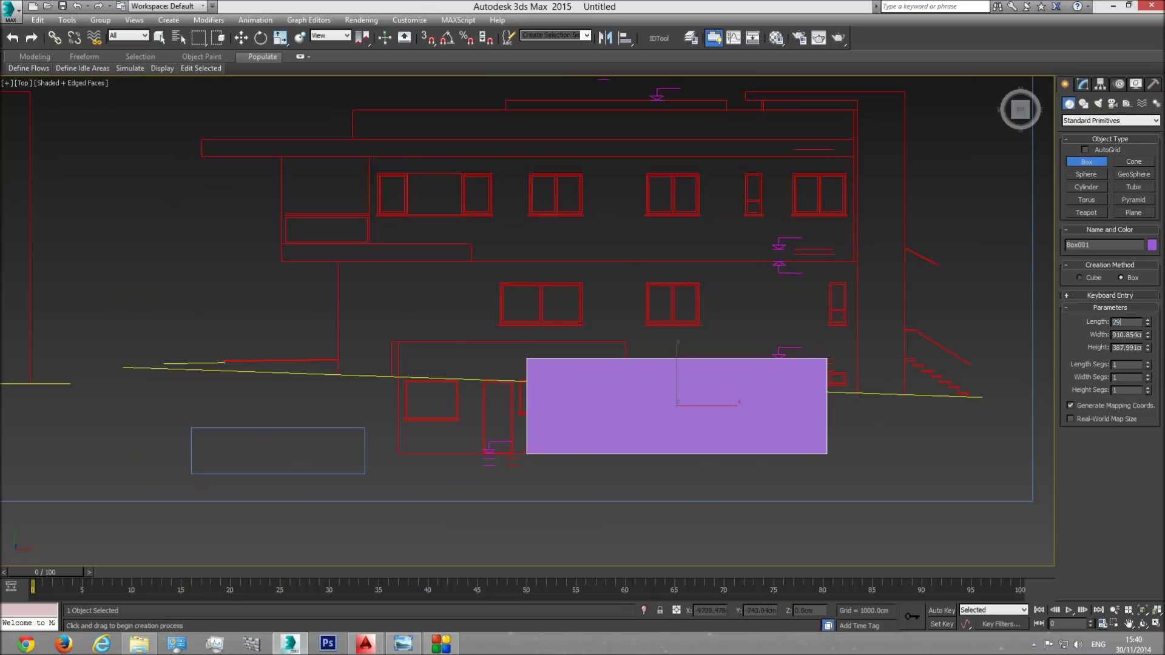
pyautogui.moveTo(878, 338); pyautogui.dragTo(759, 344, button='middle')
pyautogui.scroll(3, 752, 351)
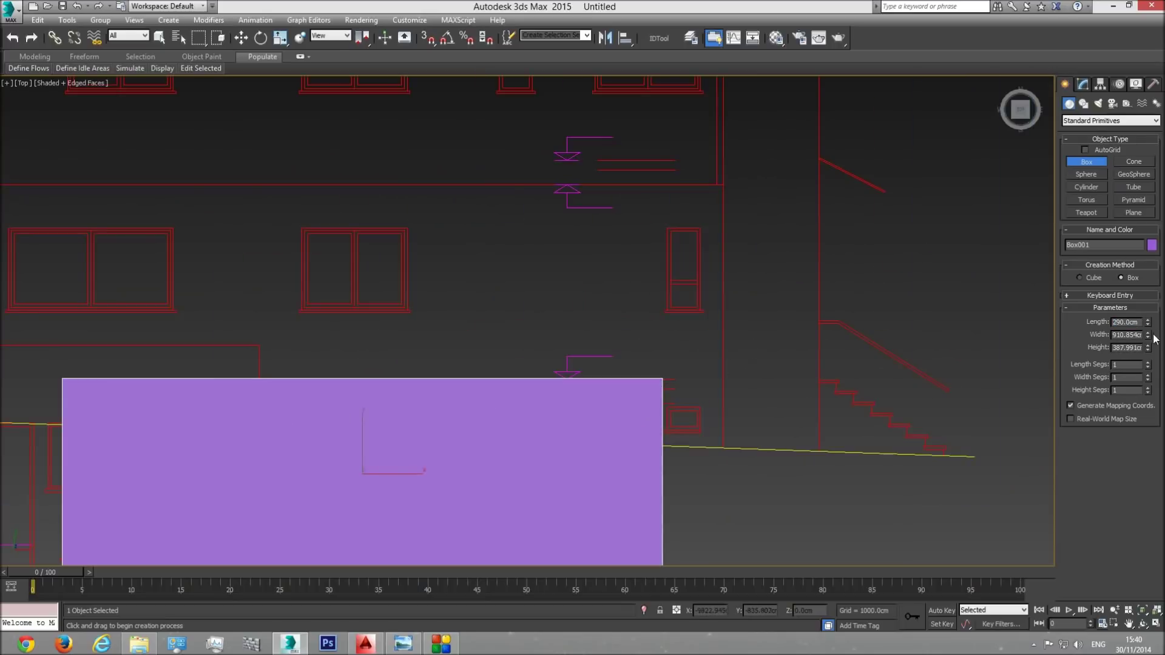
pyautogui.moveTo(1149, 325)
pyautogui.mouseDown()
pyautogui.moveTo(1148, 346)
pyautogui.moveTo(1145, 333)
pyautogui.mouseUp()
pyautogui.hotkey('ctrl', 'z')
pyautogui.moveTo(714, 375); pyautogui.dragTo(738, 286, button='middle')
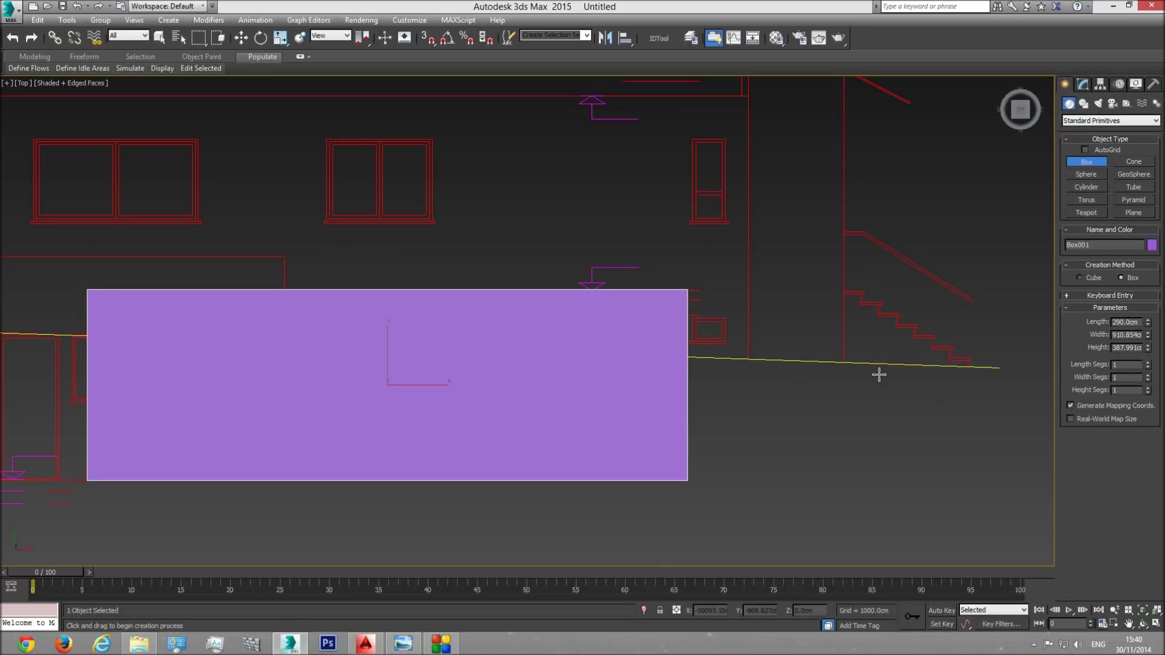
pyautogui.press('Delete')
# Return to the basement walls and examine them in shaded perspective view
pyautogui.scroll(-3, 748, 403)
pyautogui.press('p')
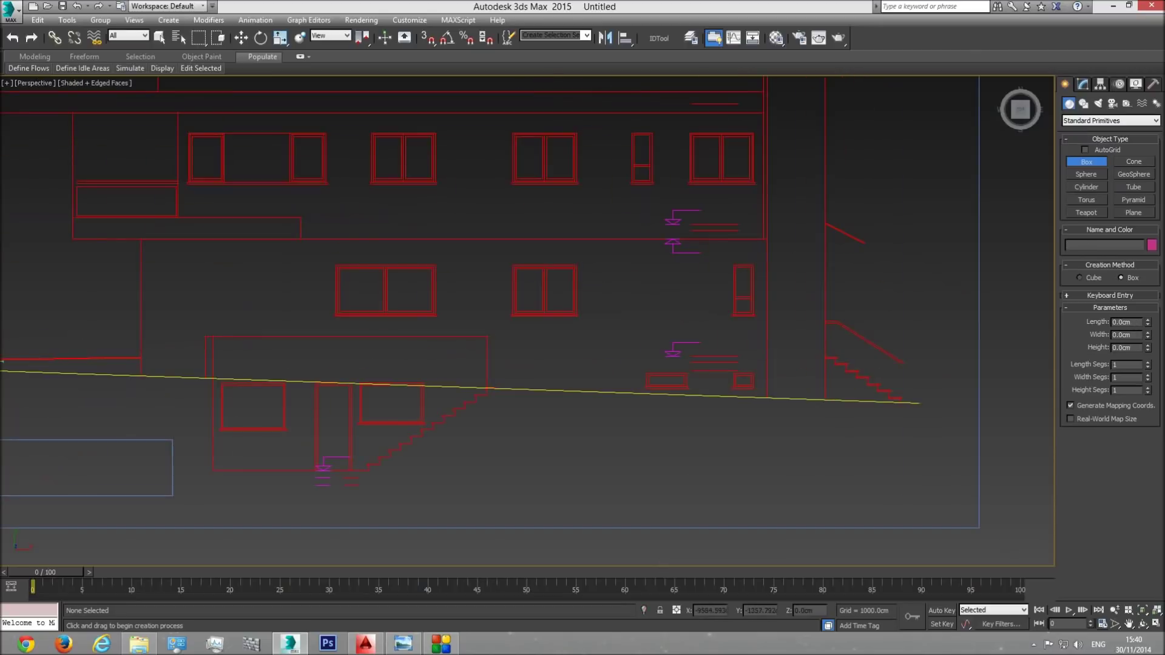
pyautogui.click(1143, 610)
pyautogui.click(1143, 624)
pyautogui.moveTo(509, 337)
pyautogui.mouseDown()
pyautogui.moveTo(541, 322)
pyautogui.moveTo(594, 361)
pyautogui.moveTo(546, 372)
pyautogui.moveTo(573, 358)
pyautogui.mouseUp()
pyautogui.press('F3')
pyautogui.scroll(10, 546, 372)
pyautogui.press('F3')
pyautogui.scroll(3, 579, 333)
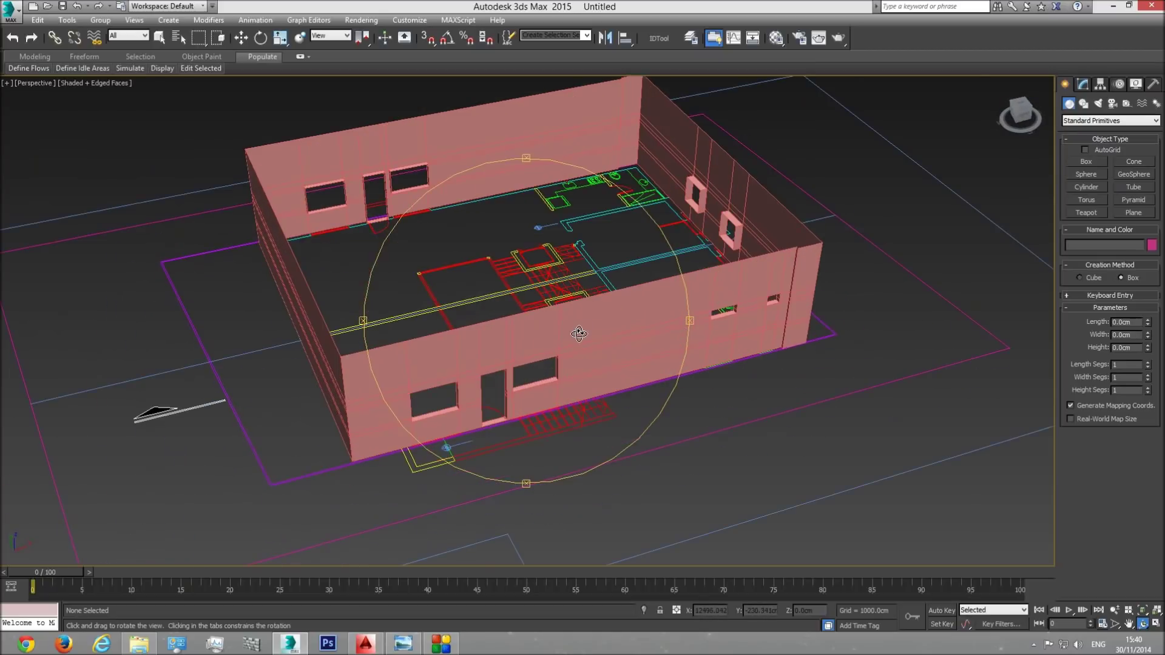
# Draw a reference box rising from the walls' base line in the front view and set its length to 290 cm
pyautogui.press('f')
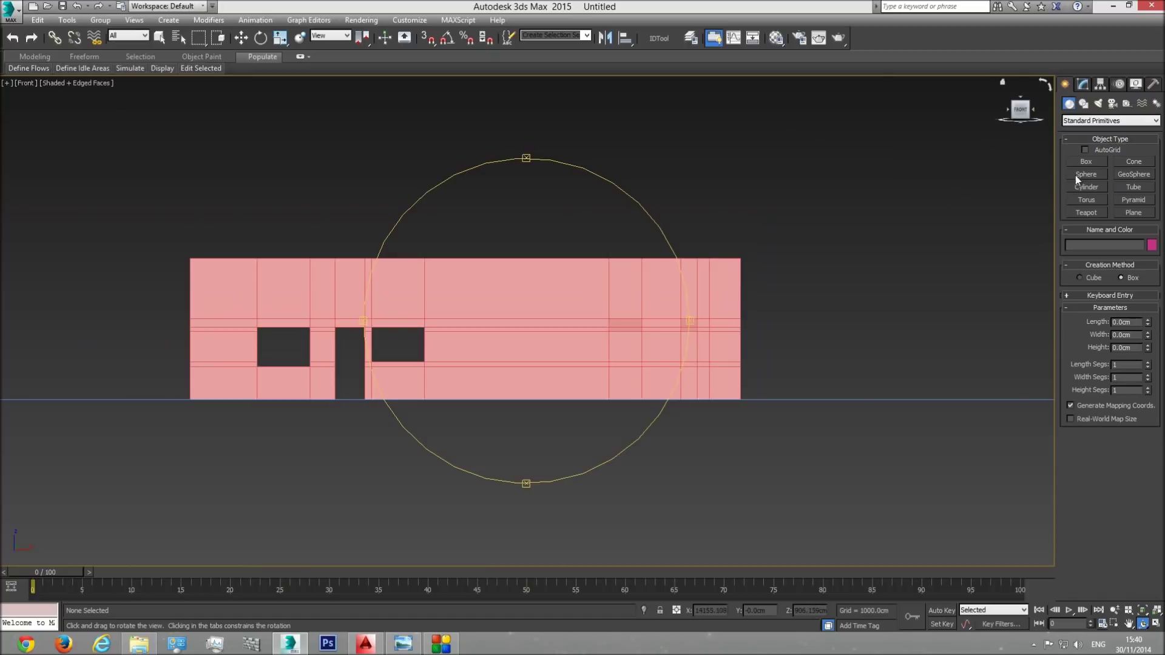
pyautogui.click(1086, 162)
pyautogui.moveTo(643, 400); pyautogui.dragTo(685, 276)
pyautogui.press('F3')
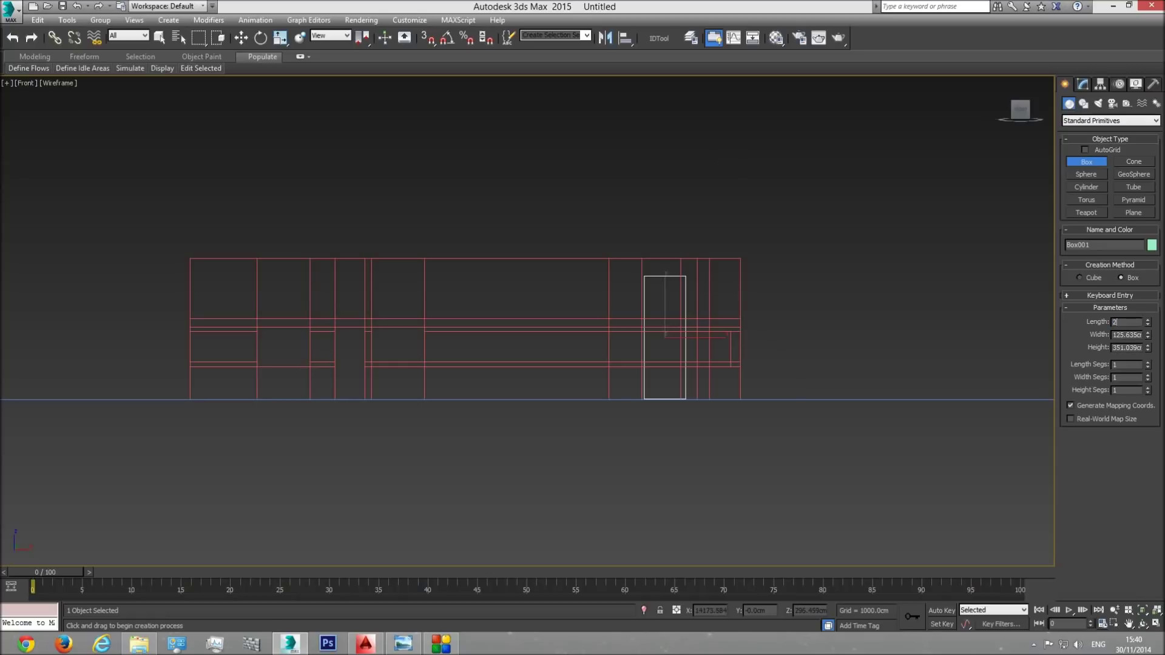
pyautogui.press('Return')
# Move the reference box along the wall and snap its base to the walls' base line
pyautogui.click(241, 38)
pyautogui.moveTo(728, 388); pyautogui.dragTo(707, 339, button='middle')
pyautogui.scroll(4, 698, 341)
pyautogui.moveTo(604, 224); pyautogui.dragTo(446, 180)
pyautogui.click(428, 37)
pyautogui.moveTo(405, 275); pyautogui.dragTo(477, 350)
pyautogui.moveTo(466, 208); pyautogui.dragTo(541, 331, button='middle')
pyautogui.scroll(-2, 541, 330)
# Select the top row of vertices of the basement walls and snap them down to the reference box's top at 290 cm
pyautogui.click(550, 273)
pyautogui.click(550, 272)
pyautogui.moveTo(550, 271); pyautogui.dragTo(782, 290, button='middle')
pyautogui.scroll(-2, 782, 291)
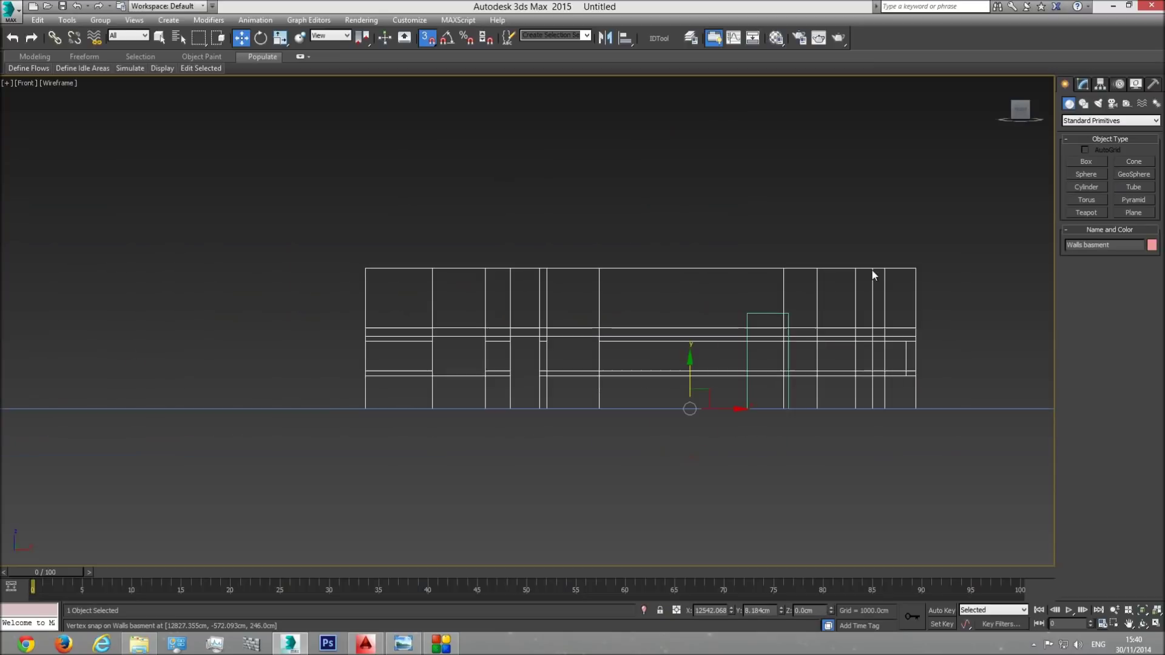
pyautogui.click(1084, 84)
pyautogui.click(1078, 255)
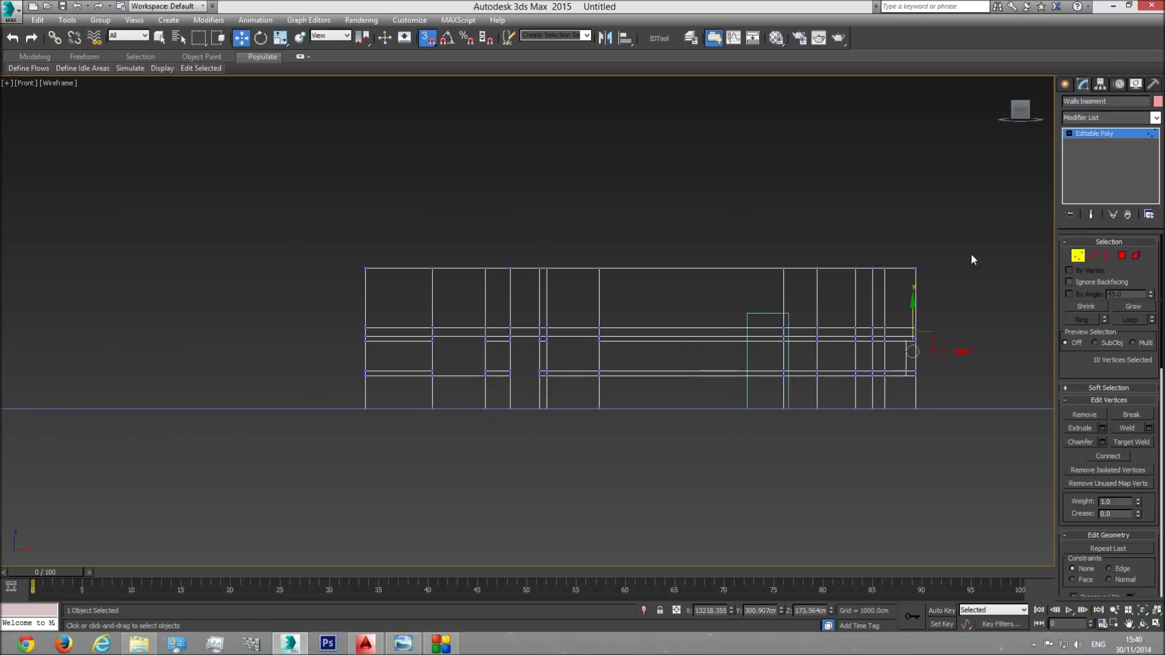
pyautogui.moveTo(280, 285); pyautogui.dragTo(280, 285)
pyautogui.scroll(3, 592, 261)
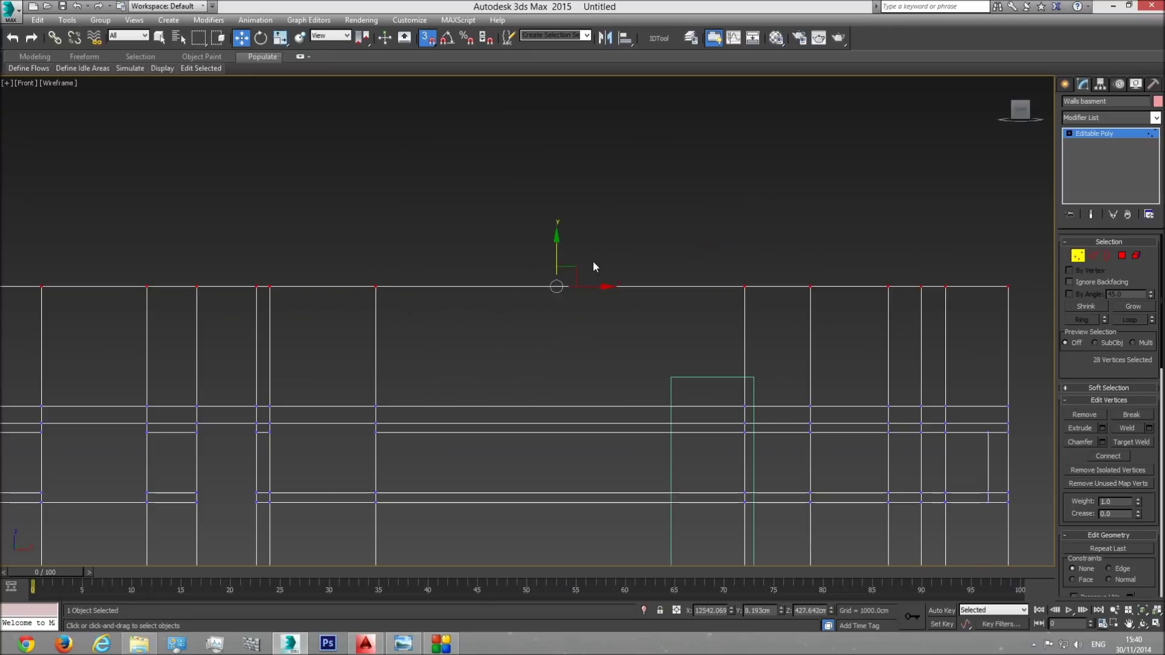
pyautogui.moveTo(556, 284); pyautogui.dragTo(671, 377)
# Leave vertex editing, delete the reference box and inspect the lowered basement walls in shaded perspective view
pyautogui.press('1')
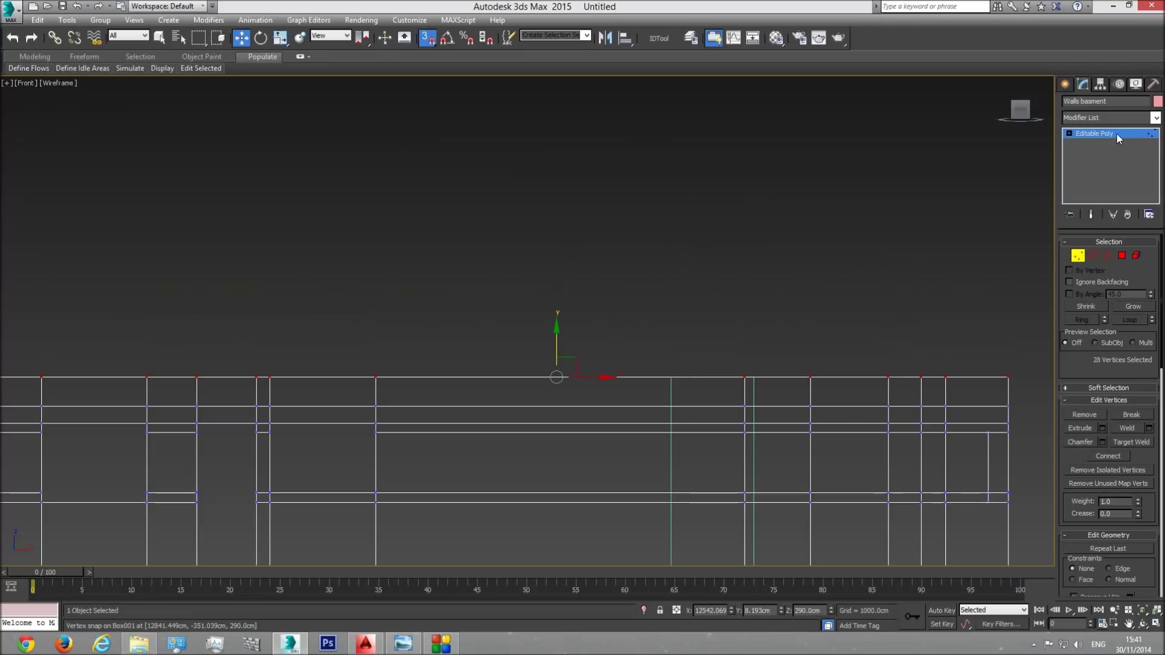
pyautogui.click(763, 394)
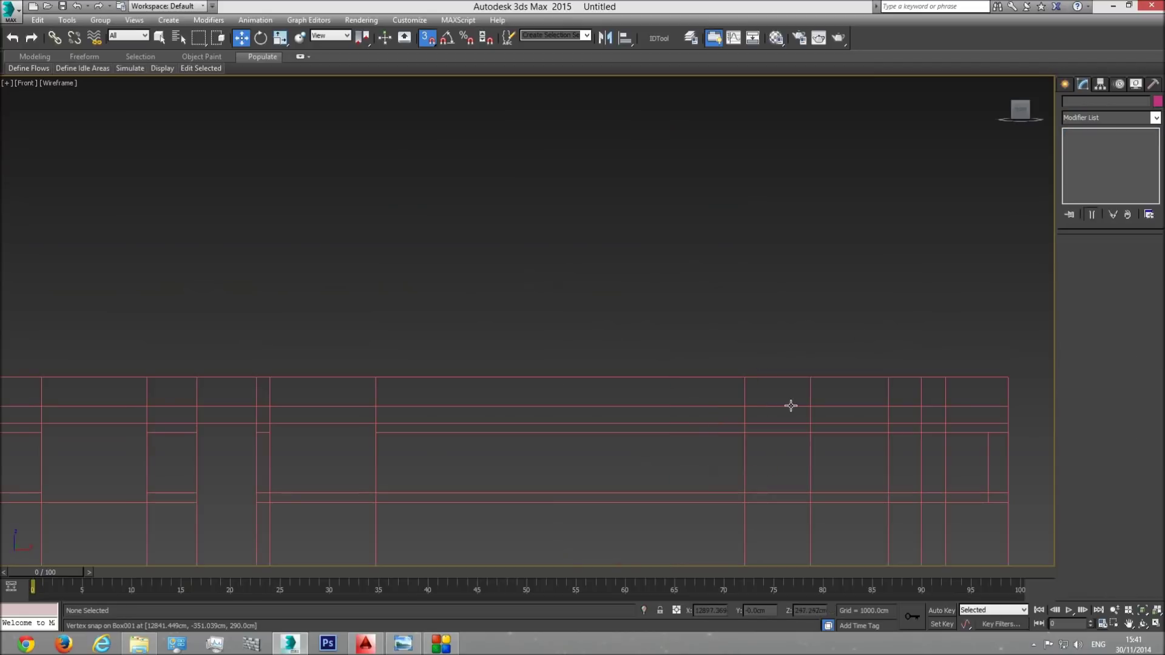
pyautogui.press('p')
pyautogui.click(1143, 610)
pyautogui.click(1143, 624)
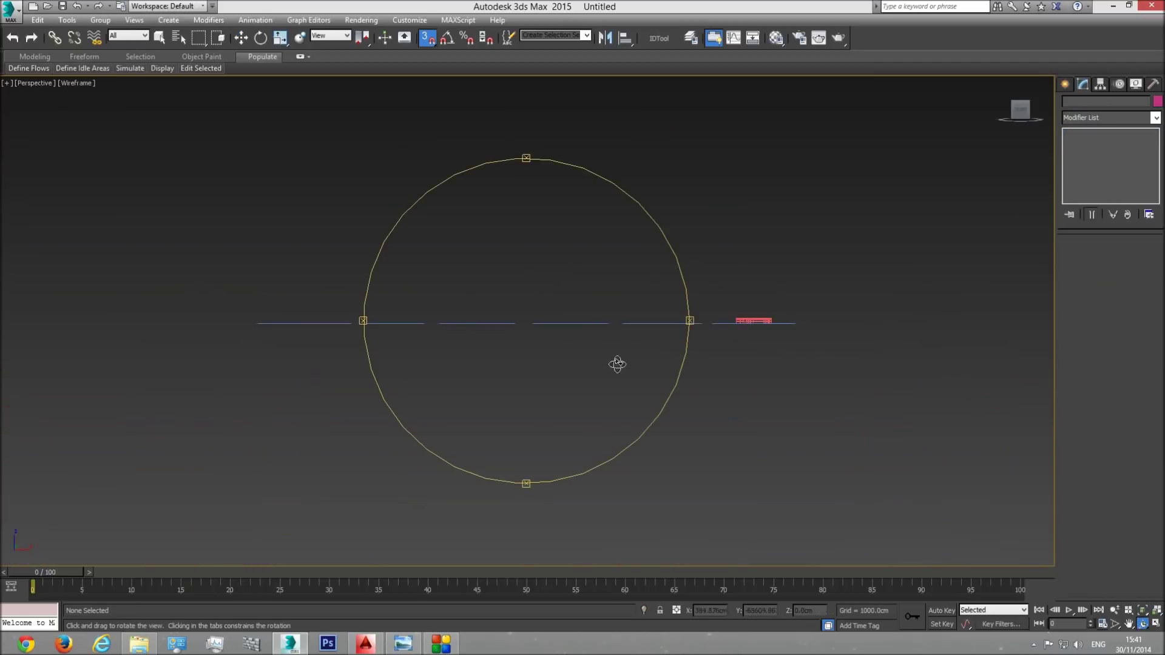
pyautogui.moveTo(617, 364); pyautogui.dragTo(635, 395)
pyautogui.press('F3')
pyautogui.moveTo(600, 344); pyautogui.dragTo(453, 398, button='middle')
pyautogui.scroll(5, 572, 325)
pyautogui.moveTo(475, 274); pyautogui.dragTo(504, 350, button='middle')
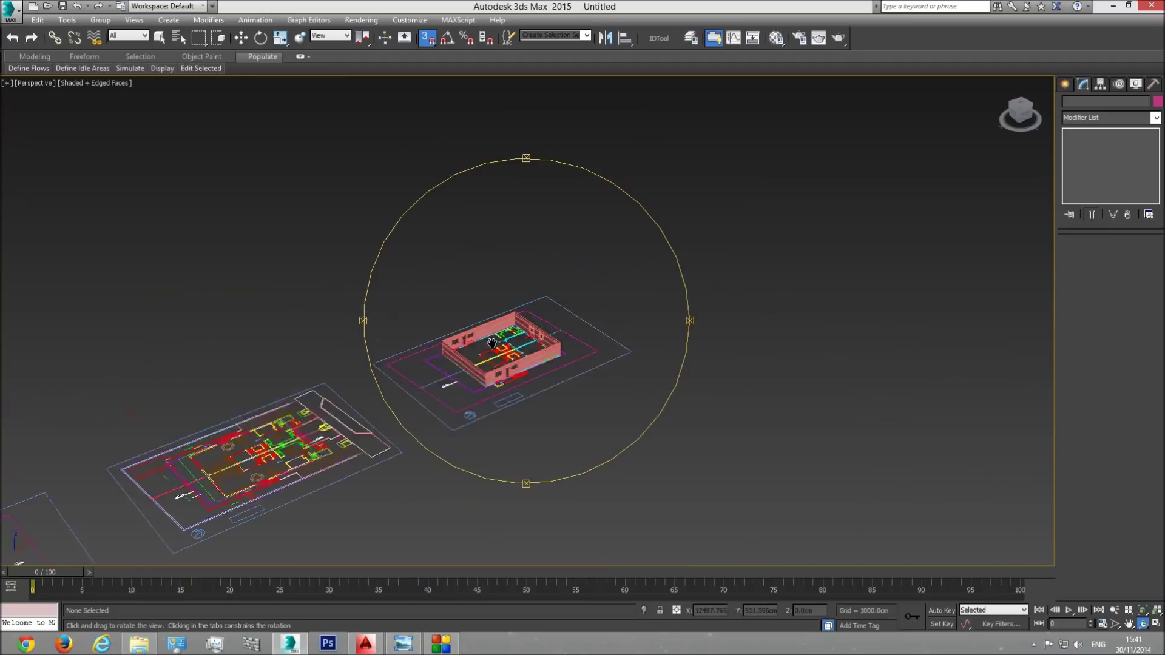
pyautogui.scroll(6, 506, 351)
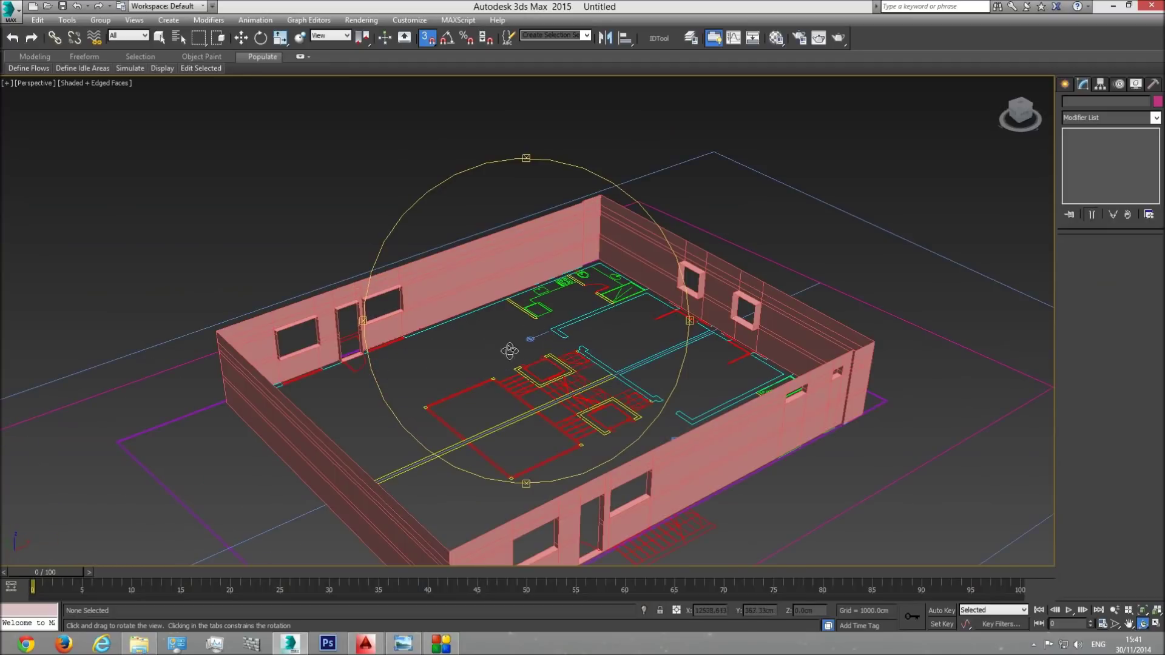
# Select the basement walls and examine their openings and overall shape from several sides in perspective
pyautogui.click(159, 38)
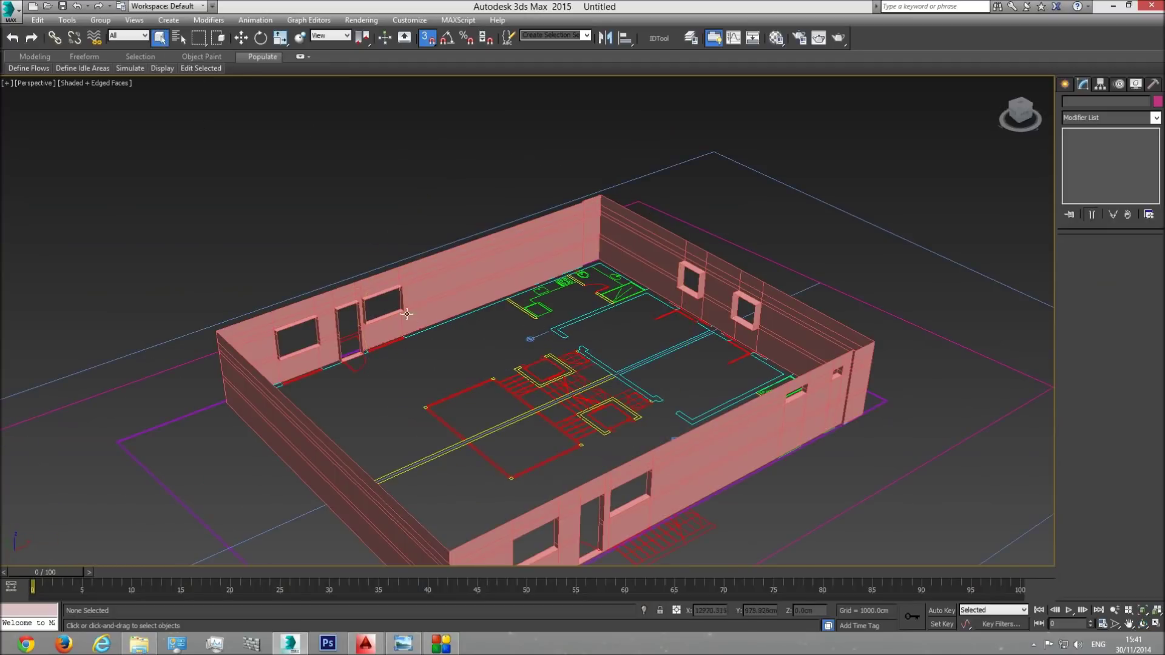
pyautogui.click(1143, 624)
pyautogui.moveTo(501, 362)
pyautogui.mouseDown()
pyautogui.moveTo(481, 362)
pyautogui.moveTo(533, 372)
pyautogui.moveTo(518, 379)
pyautogui.mouseUp()
pyautogui.click(1143, 623)
pyautogui.click(801, 339)
pyautogui.click(1143, 622)
pyautogui.moveTo(534, 376); pyautogui.dragTo(575, 390)
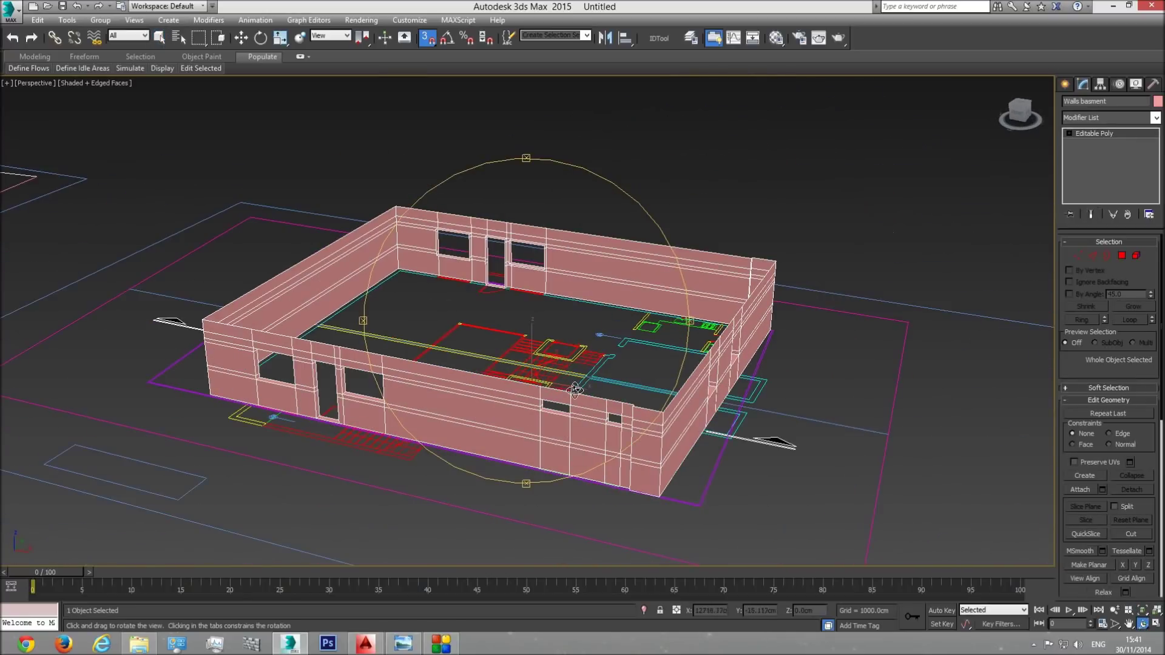
pyautogui.moveTo(573, 372); pyautogui.dragTo(588, 418)
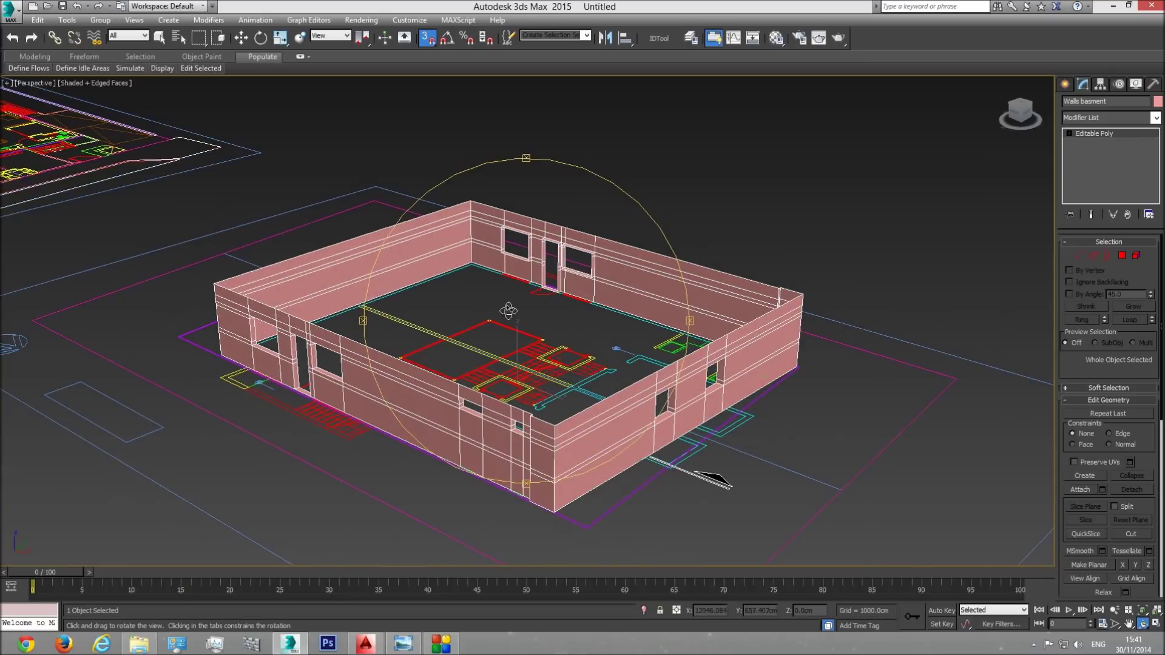
pyautogui.moveTo(505, 290); pyautogui.dragTo(546, 303)
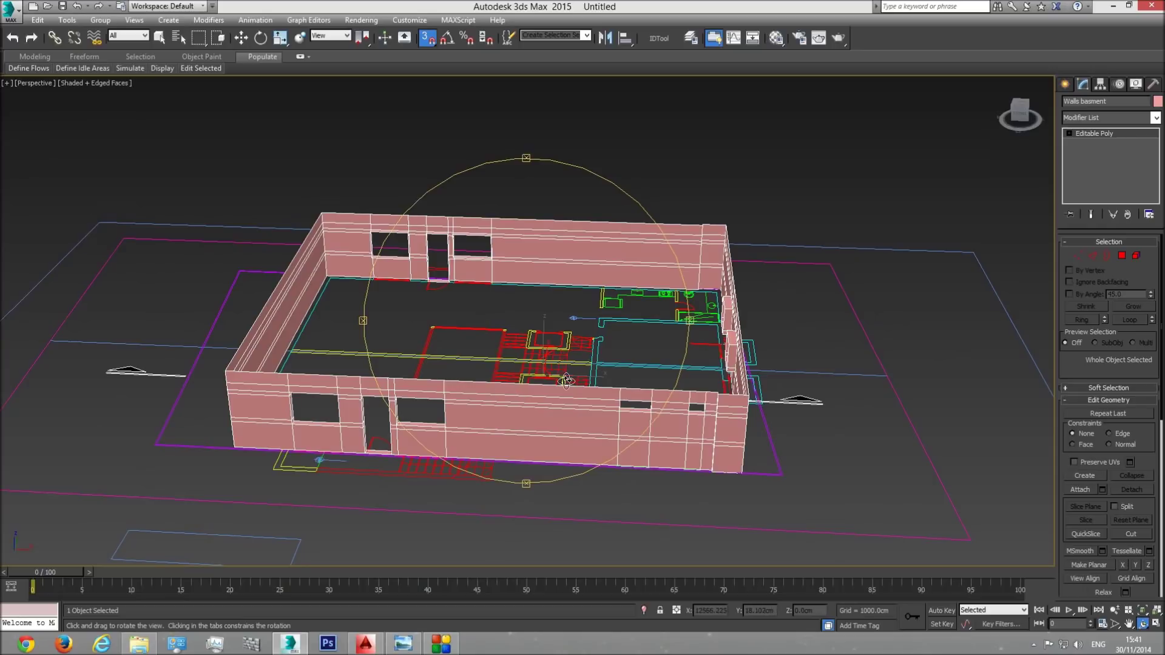
pyautogui.moveTo(594, 362); pyautogui.dragTo(552, 367)
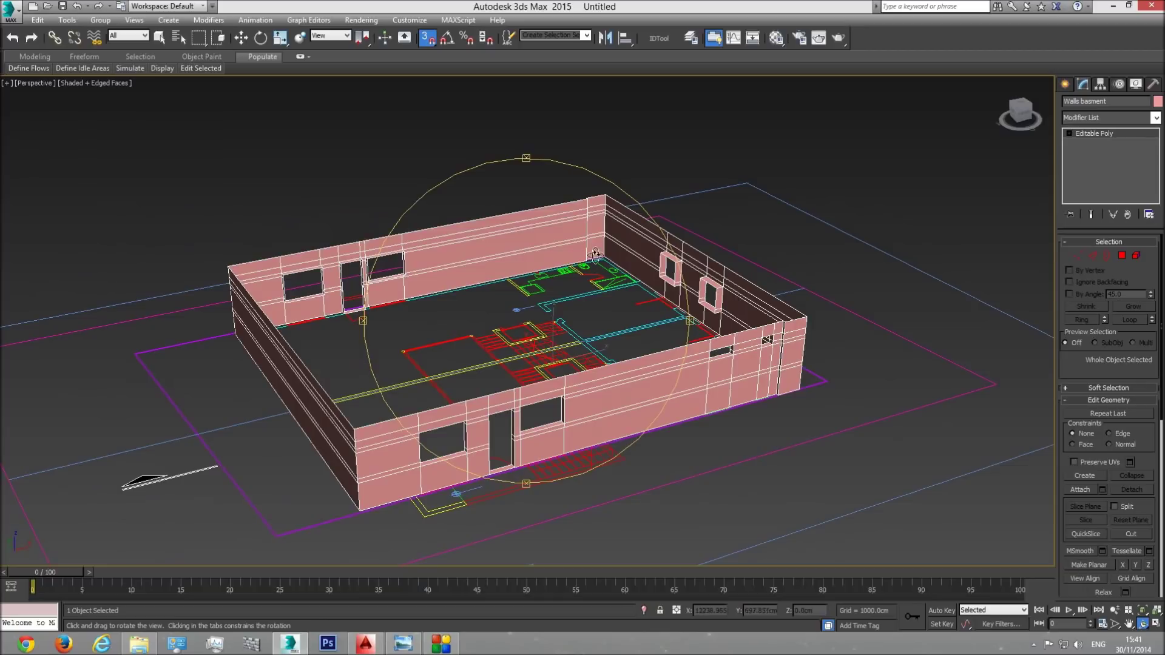
pyautogui.moveTo(536, 388); pyautogui.dragTo(593, 322)
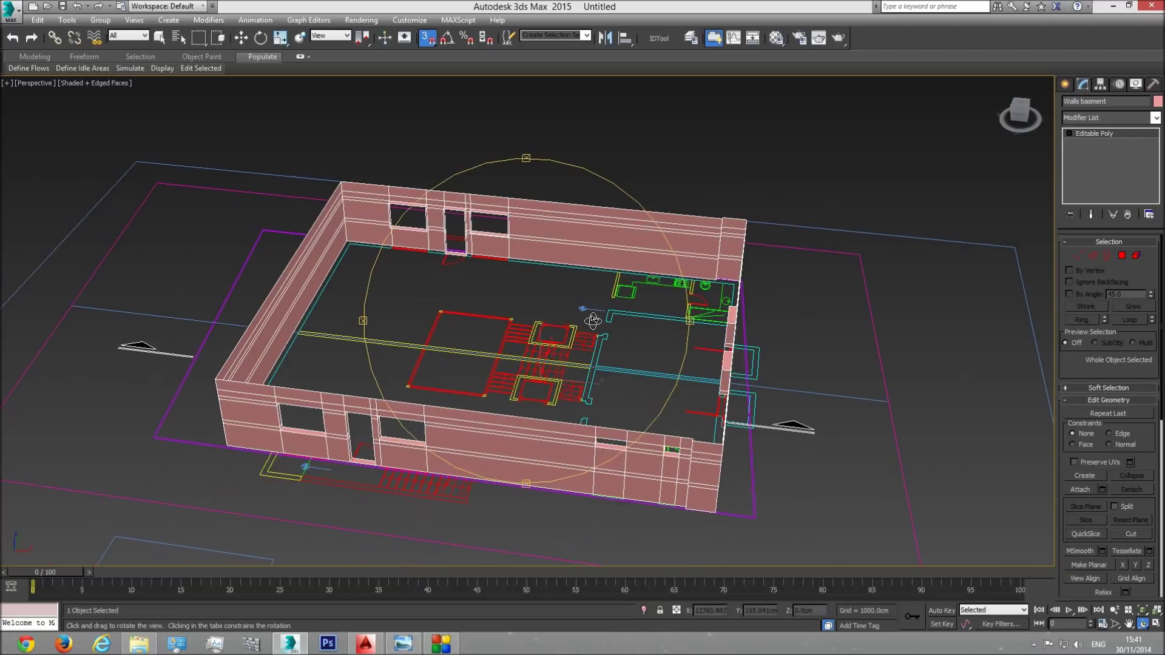
pyautogui.moveTo(537, 353)
pyautogui.mouseDown()
pyautogui.moveTo(559, 349)
pyautogui.moveTo(536, 376)
pyautogui.mouseUp()
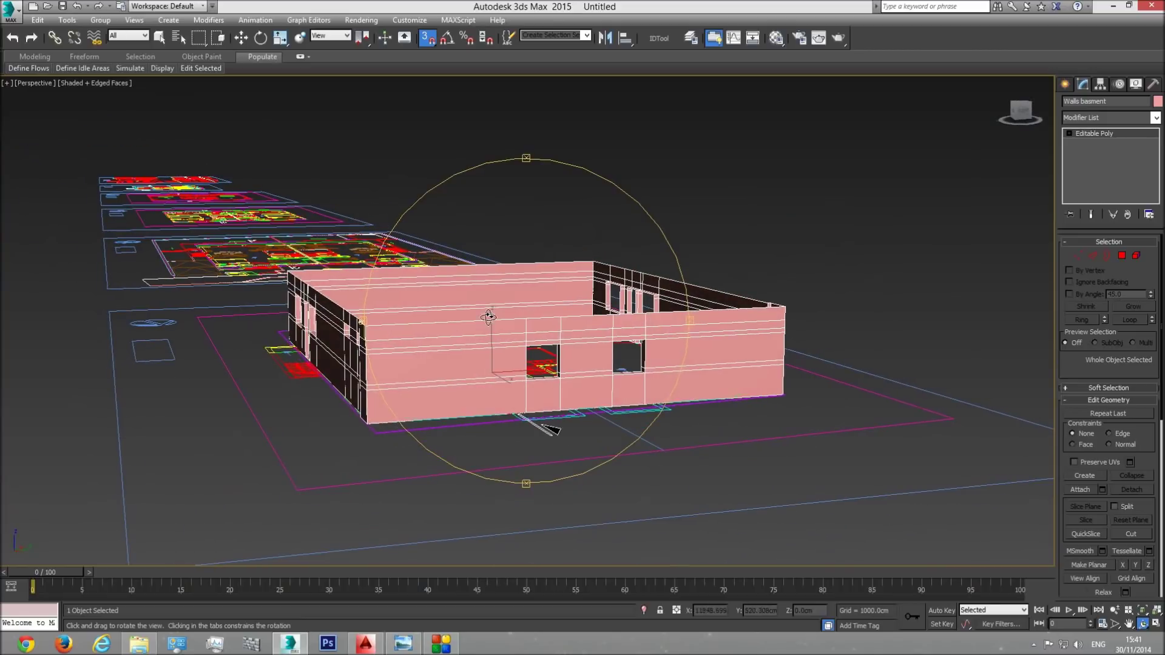
pyautogui.moveTo(509, 325); pyautogui.dragTo(525, 305)
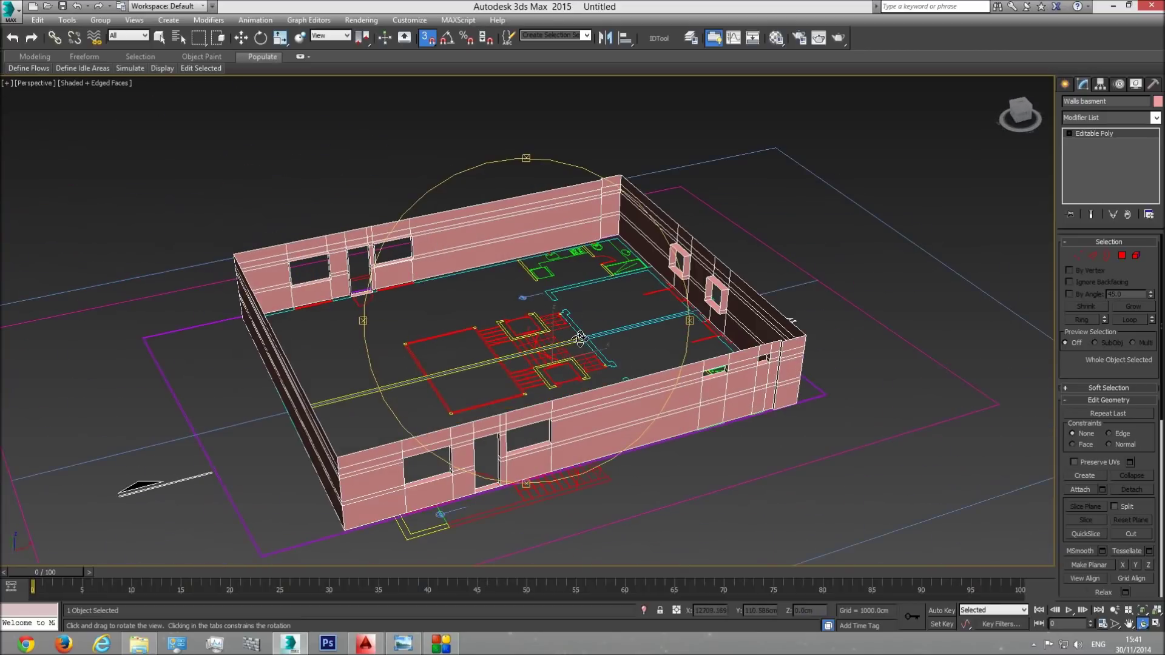
# In the top view, hide the basement walls so only the imported basement plan is left to trace
pyautogui.press('t')
pyautogui.scroll(-10, 580, 382)
pyautogui.moveTo(982, 352); pyautogui.dragTo(522, 358, button='middle')
pyautogui.scroll(3, 627, 356)
pyautogui.scroll(8, 546, 328)
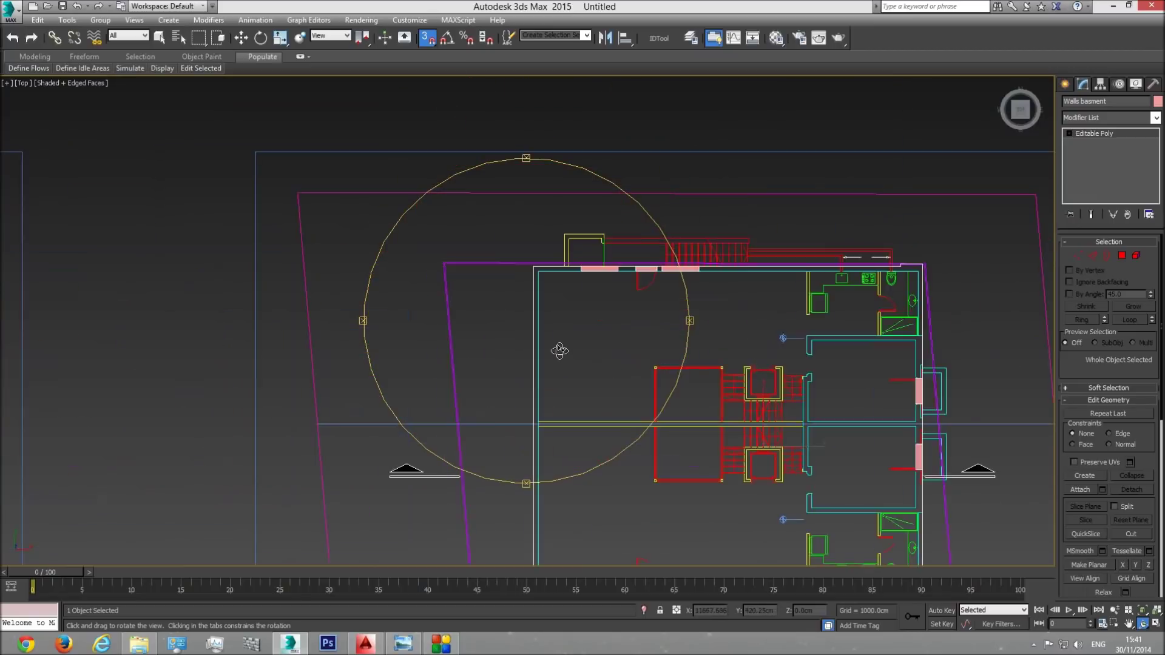
pyautogui.press('Escape')
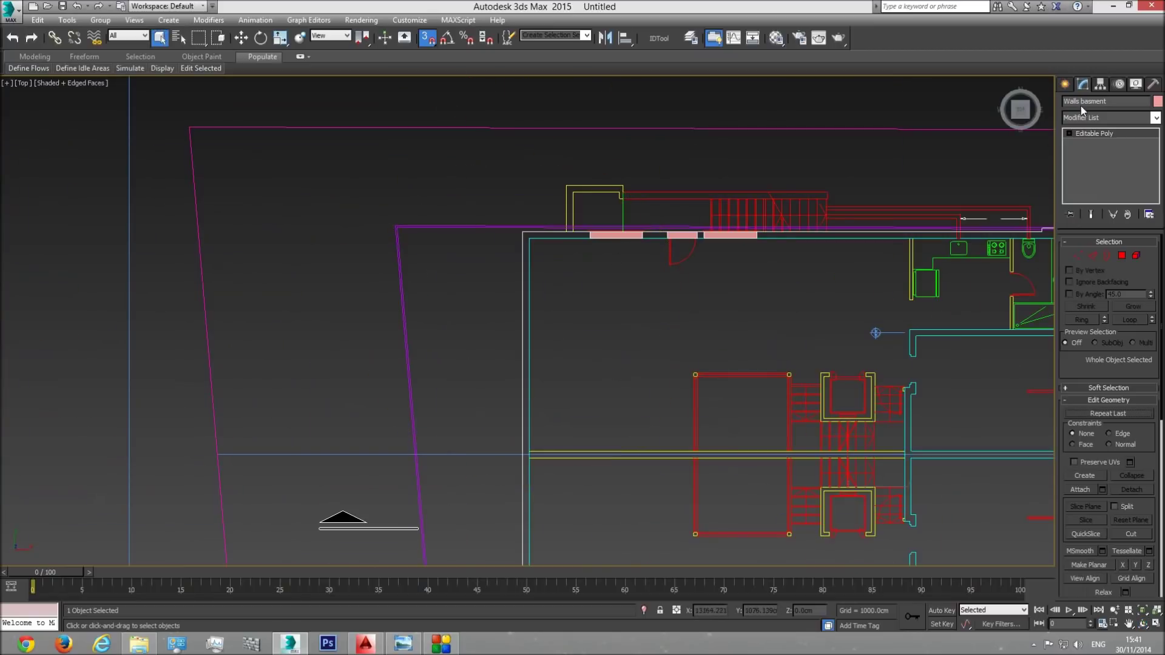
pyautogui.rightClick(657, 236)
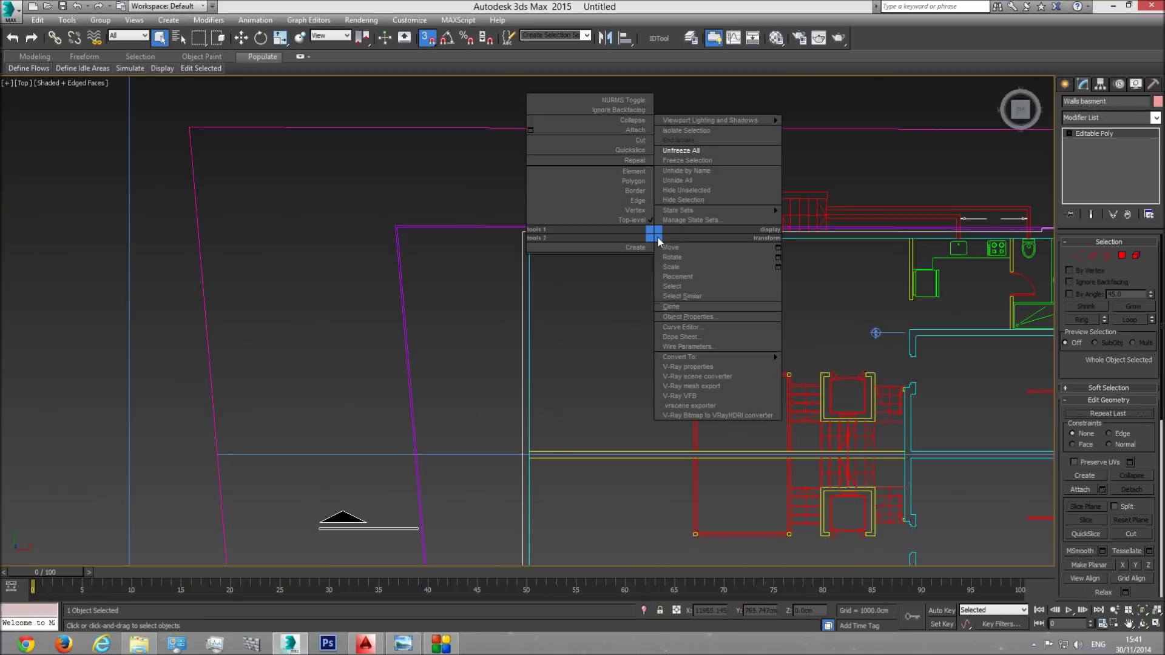
pyautogui.click(695, 202)
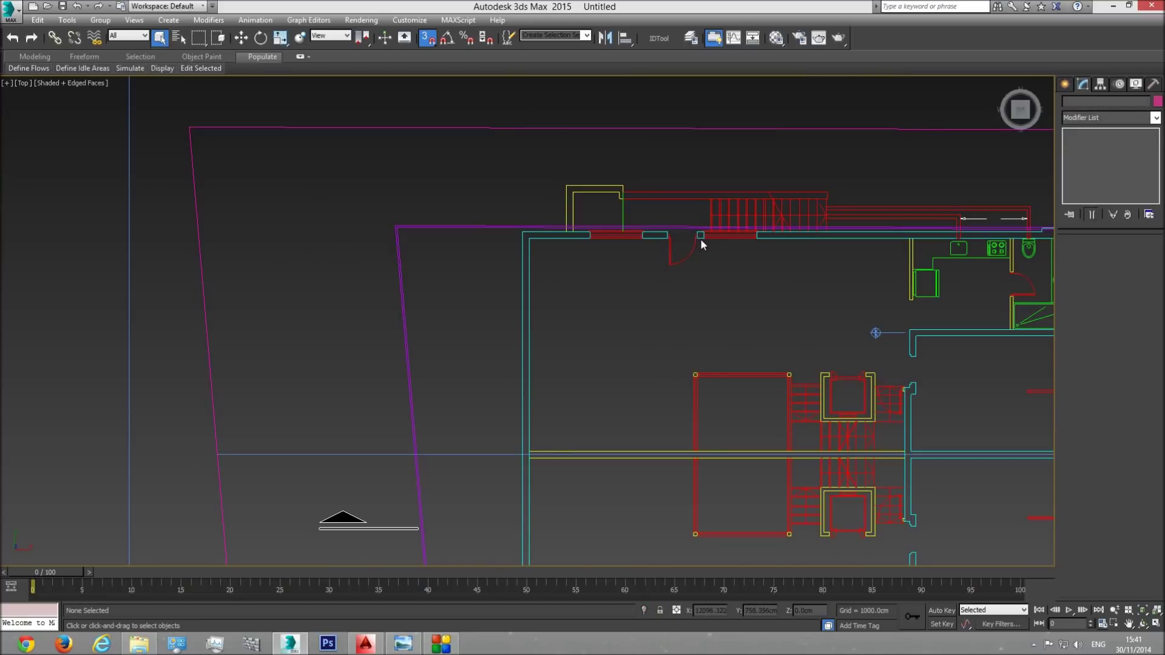
pyautogui.click(701, 239)
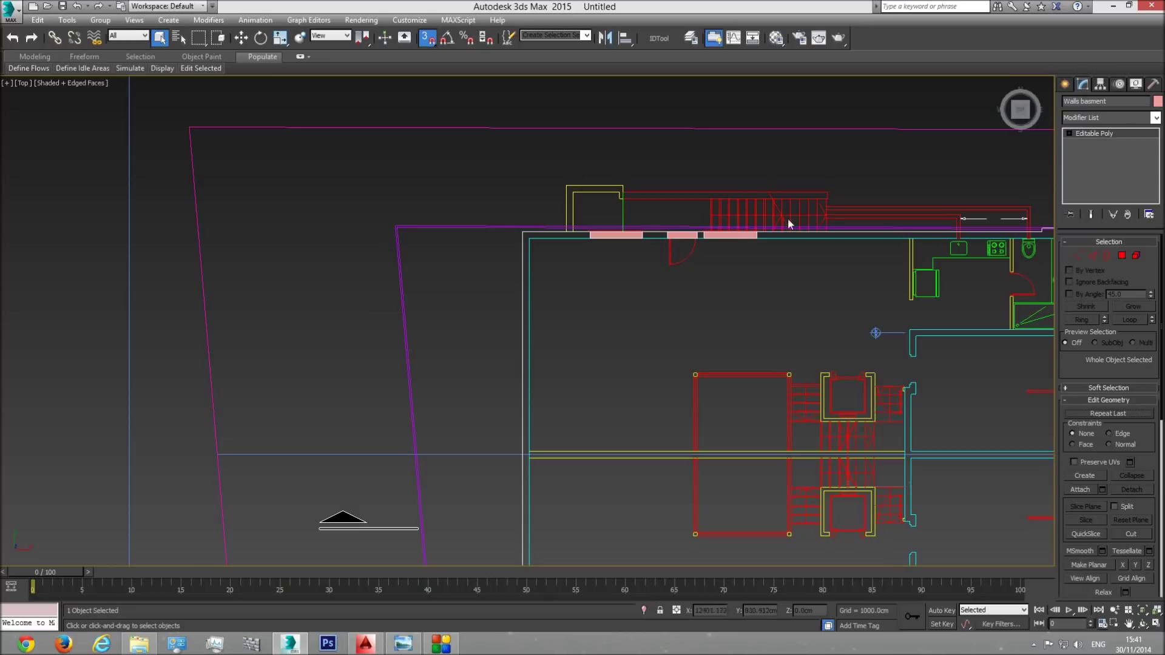
pyautogui.rightClick(727, 233)
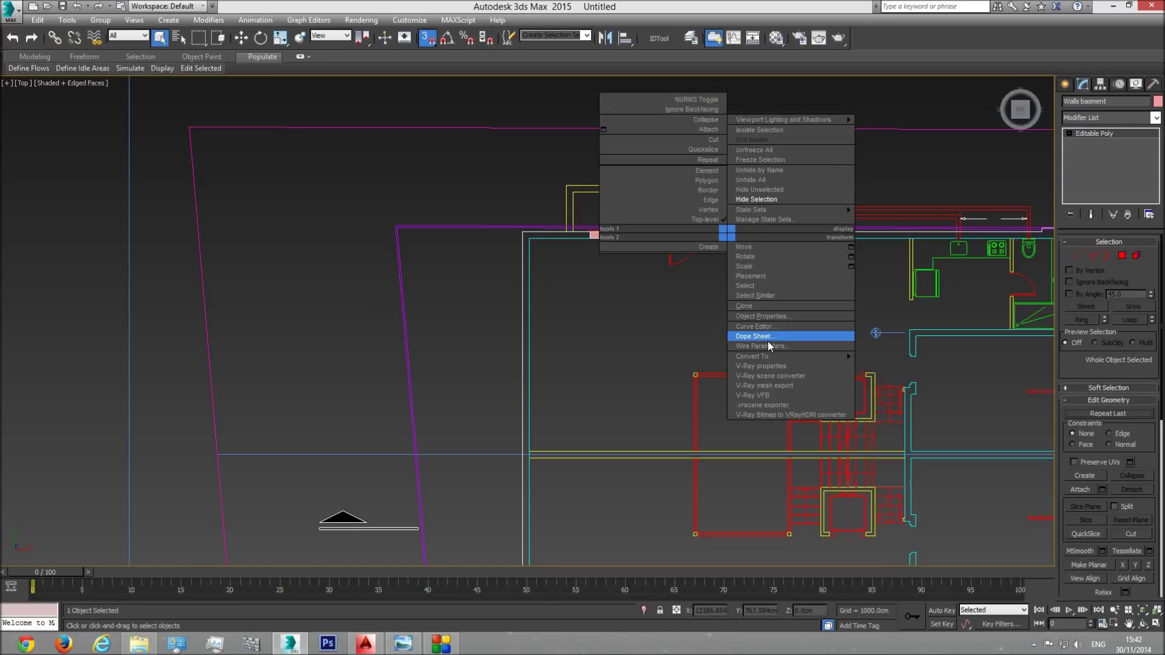
pyautogui.click(764, 199)
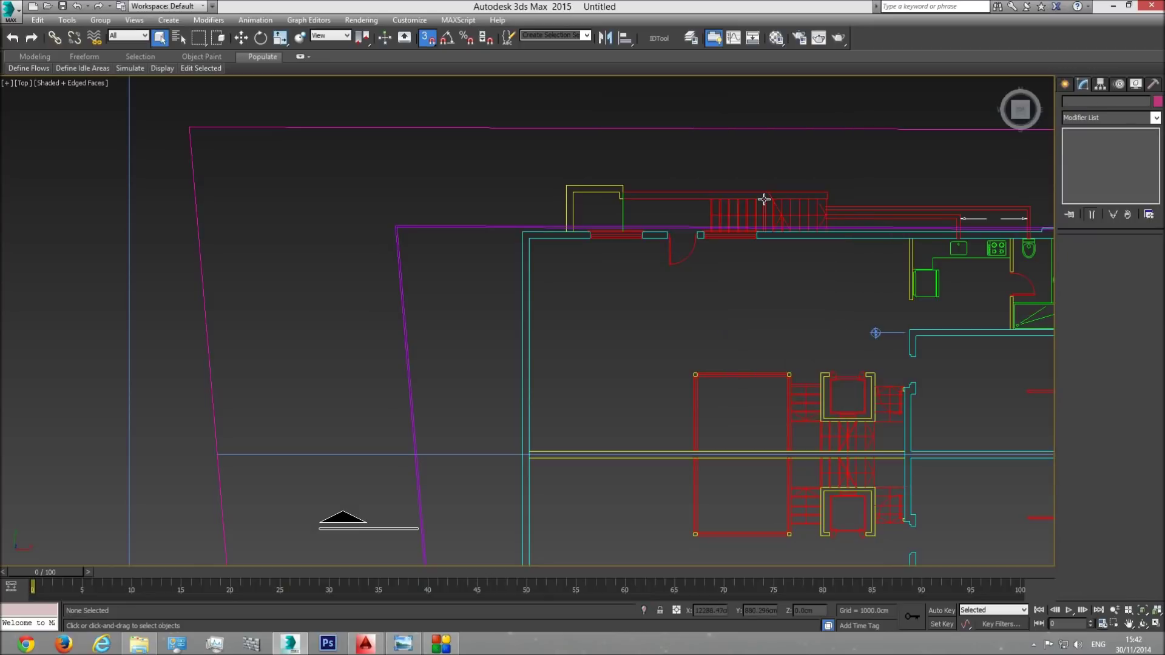
# Start a snapped Line spline at the first window's inner jamb and run it along the upper wall to the inner house corner
pyautogui.scroll(-5, 663, 348)
pyautogui.scroll(3, 627, 298)
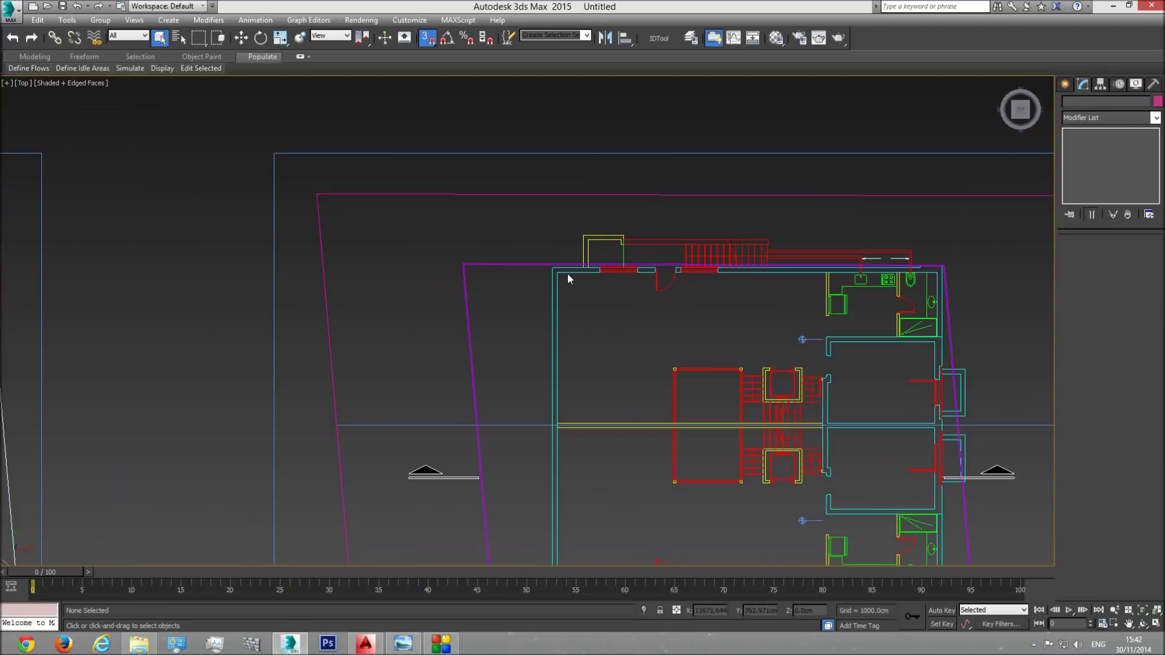
pyautogui.click(1070, 86)
pyautogui.click(1085, 108)
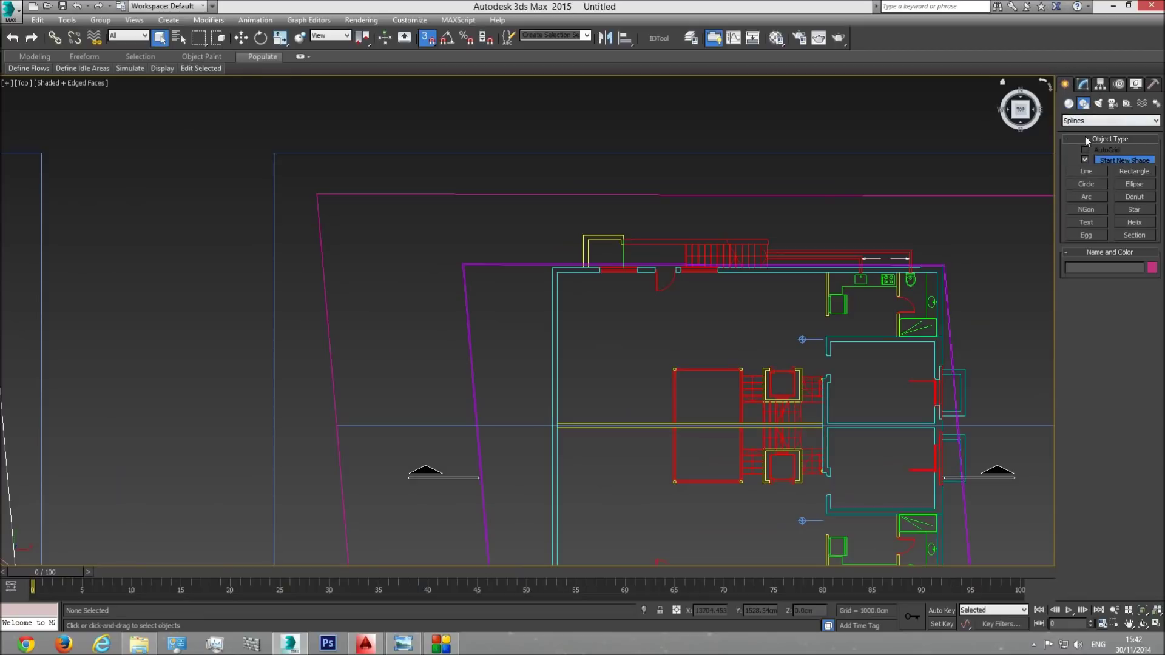
pyautogui.click(1086, 172)
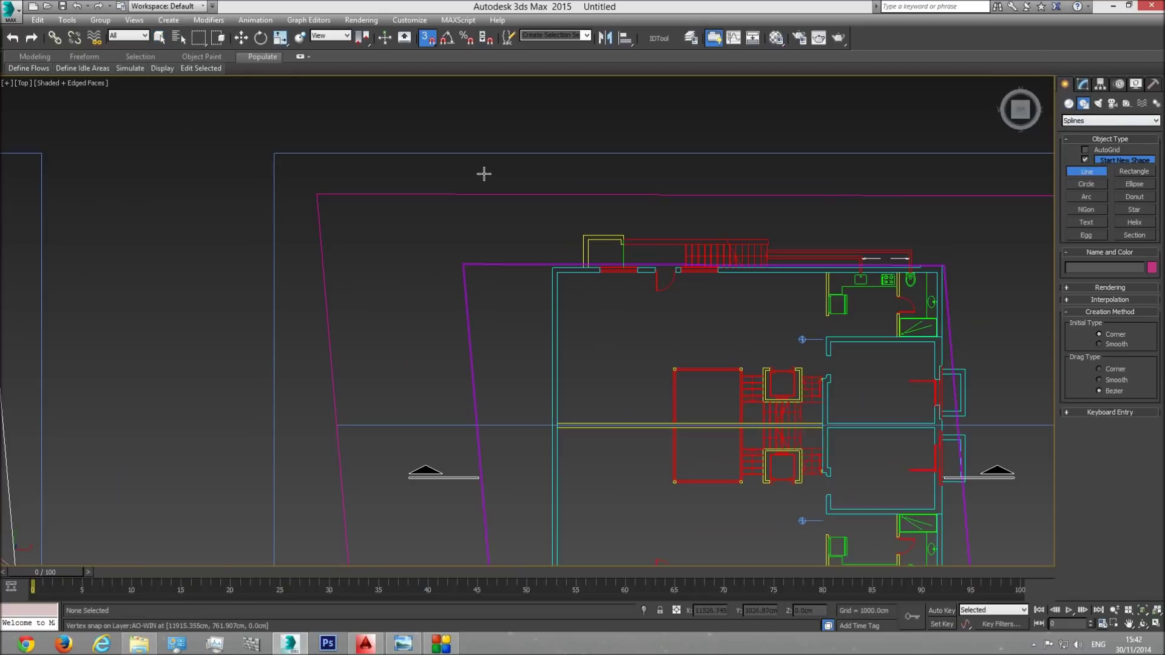
pyautogui.click(428, 44)
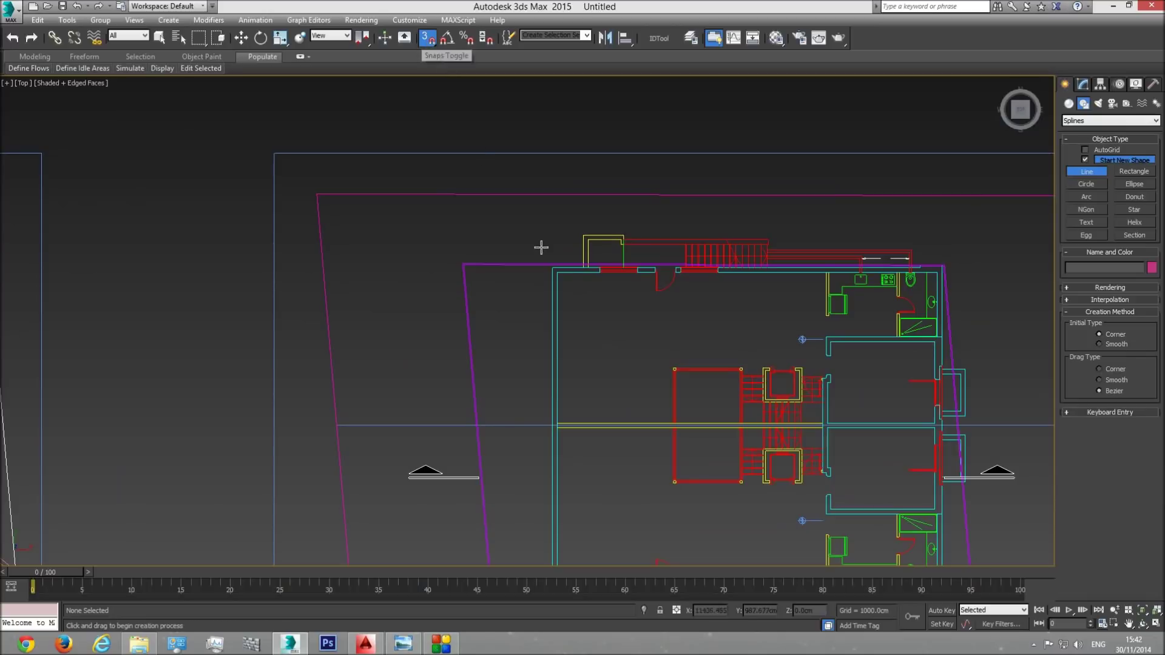
pyautogui.scroll(5, 576, 281)
pyautogui.click(646, 258)
pyautogui.click(526, 258)
# Continue the spline down the outer wall's inner face to its junction with the central dividing wall
pyautogui.moveTo(561, 422); pyautogui.dragTo(536, 180, button='middle')
pyautogui.scroll(-4, 536, 176)
pyautogui.moveTo(529, 417); pyautogui.dragTo(523, 266, button='middle')
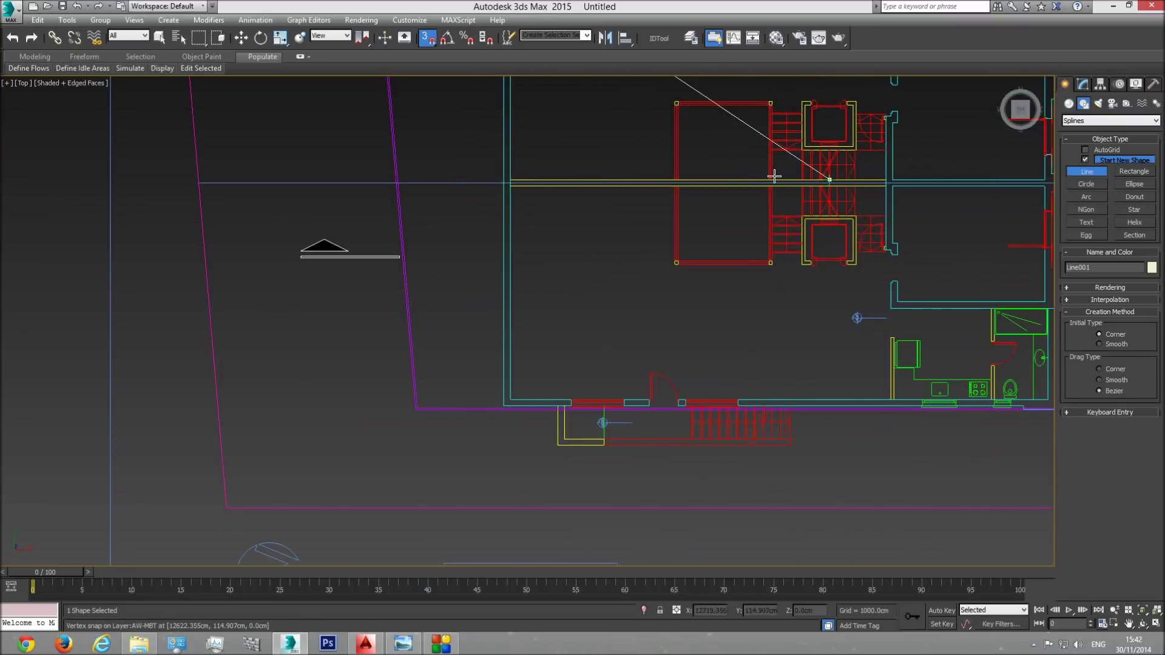
pyautogui.scroll(4, 522, 173)
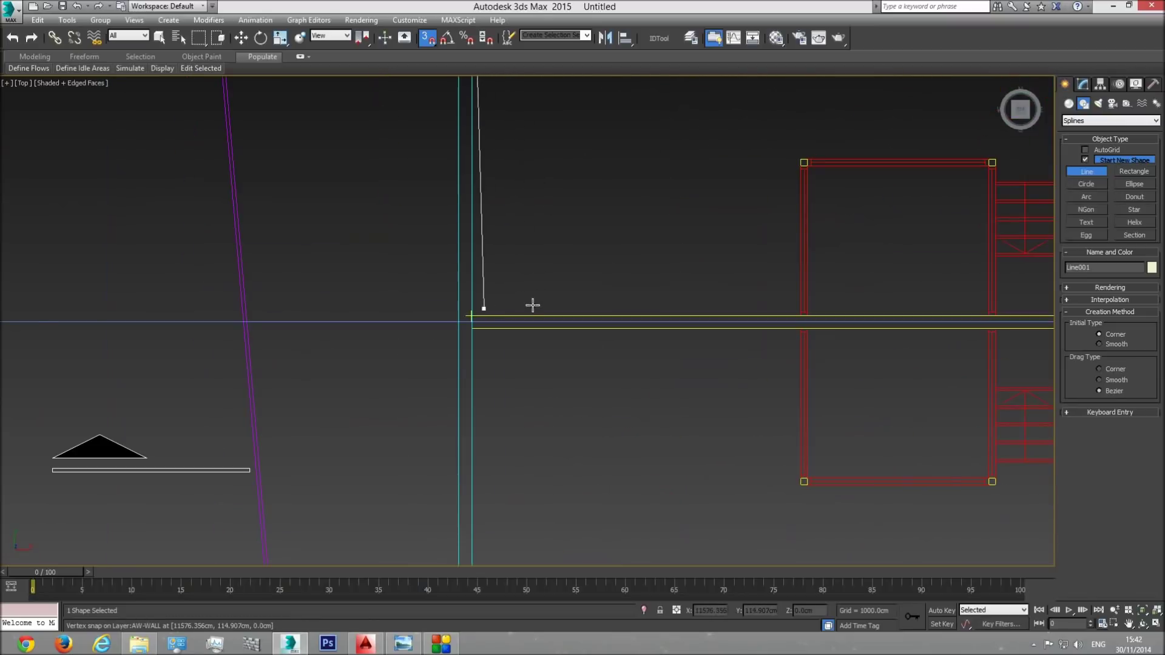
pyautogui.scroll(-2, 519, 302)
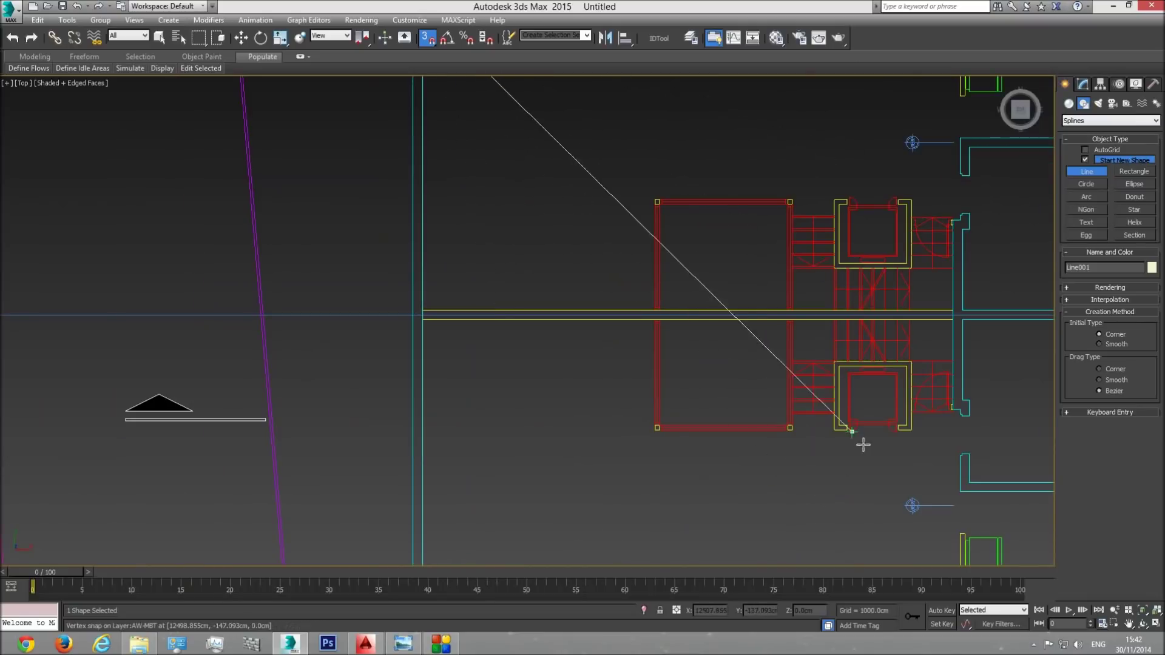
pyautogui.scroll(-2, 663, 443)
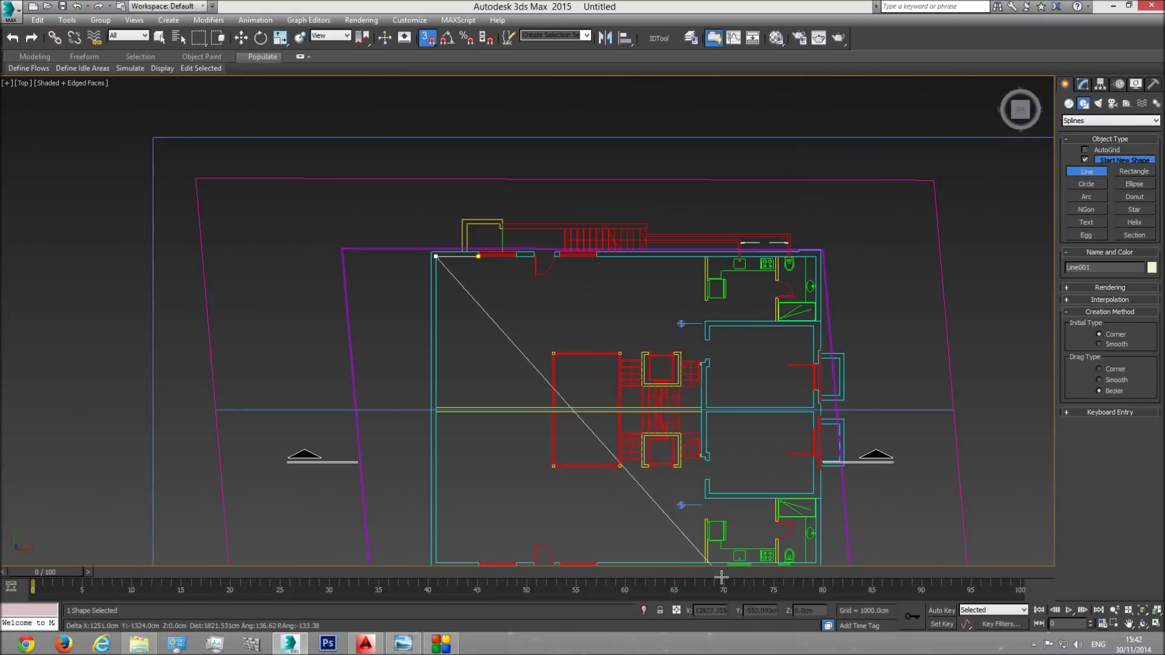
pyautogui.scroll(3, 501, 350)
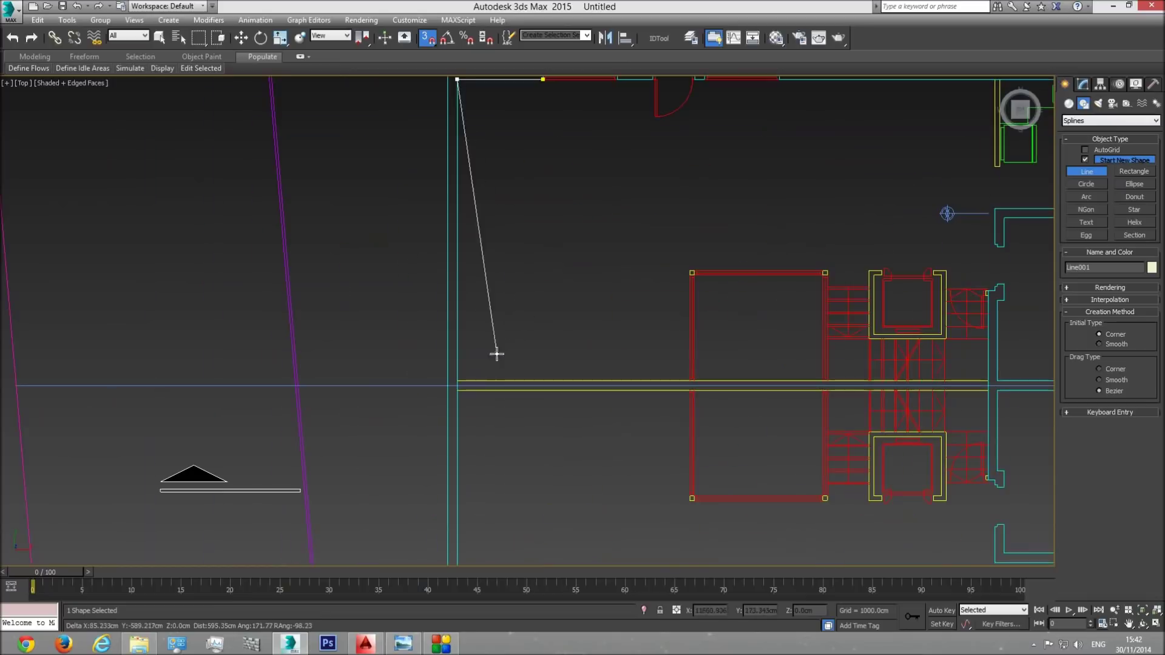
pyautogui.click(456, 381)
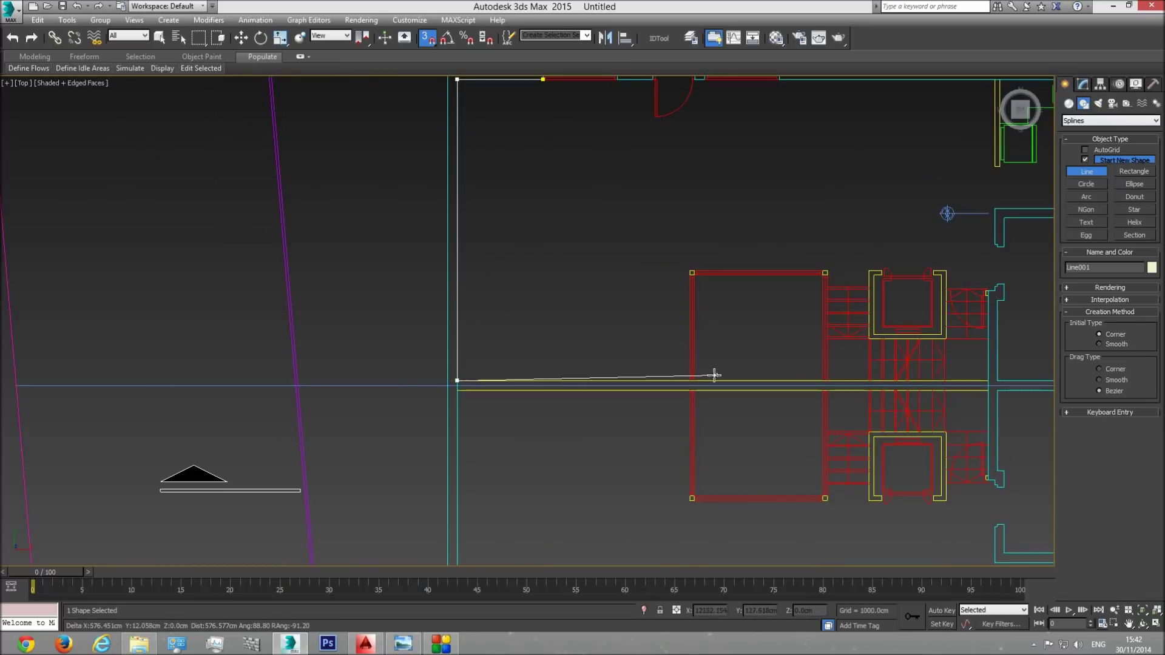
# Trace the spline along the dividing wall, around the notched wall end beside the stairs and back down to the dividing wall
pyautogui.moveTo(935, 356); pyautogui.dragTo(746, 355, button='middle')
pyautogui.scroll(3, 755, 358)
pyautogui.click(818, 390)
pyautogui.moveTo(815, 267); pyautogui.dragTo(813, 313, button='middle')
pyautogui.scroll(2, 814, 313)
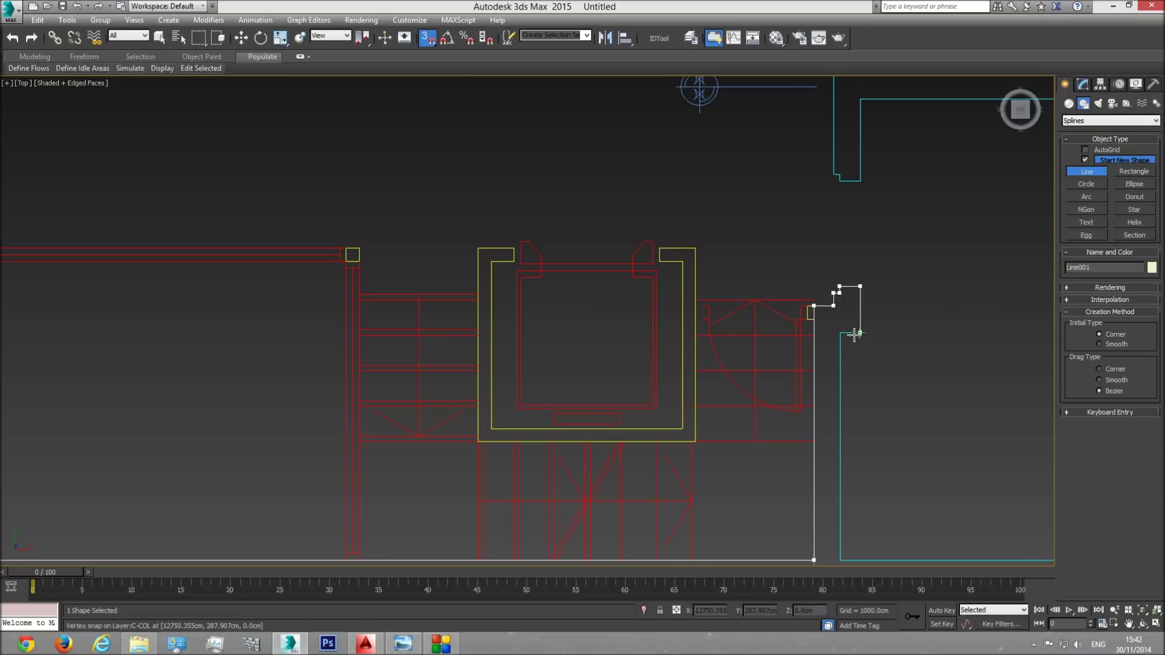
pyautogui.moveTo(841, 347); pyautogui.dragTo(766, 224, button='middle')
pyautogui.click(769, 440)
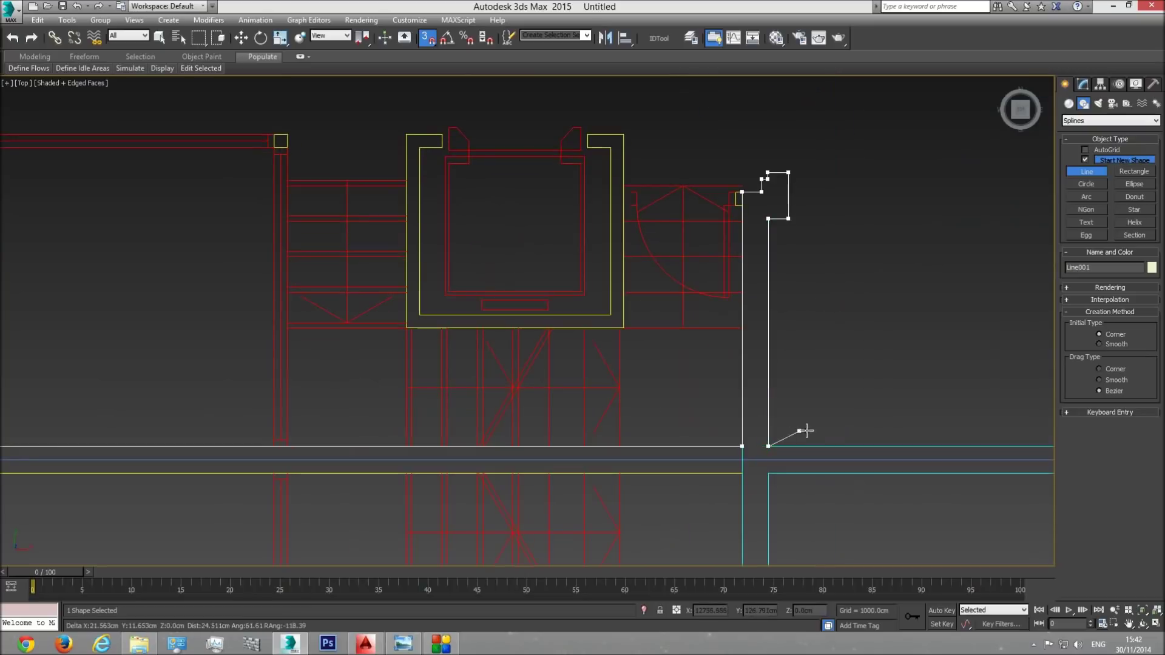
# Continue the spline along the room's side of the dividing wall to the far outer wall and up to the window opening's first corner
pyautogui.scroll(-2, 805, 428)
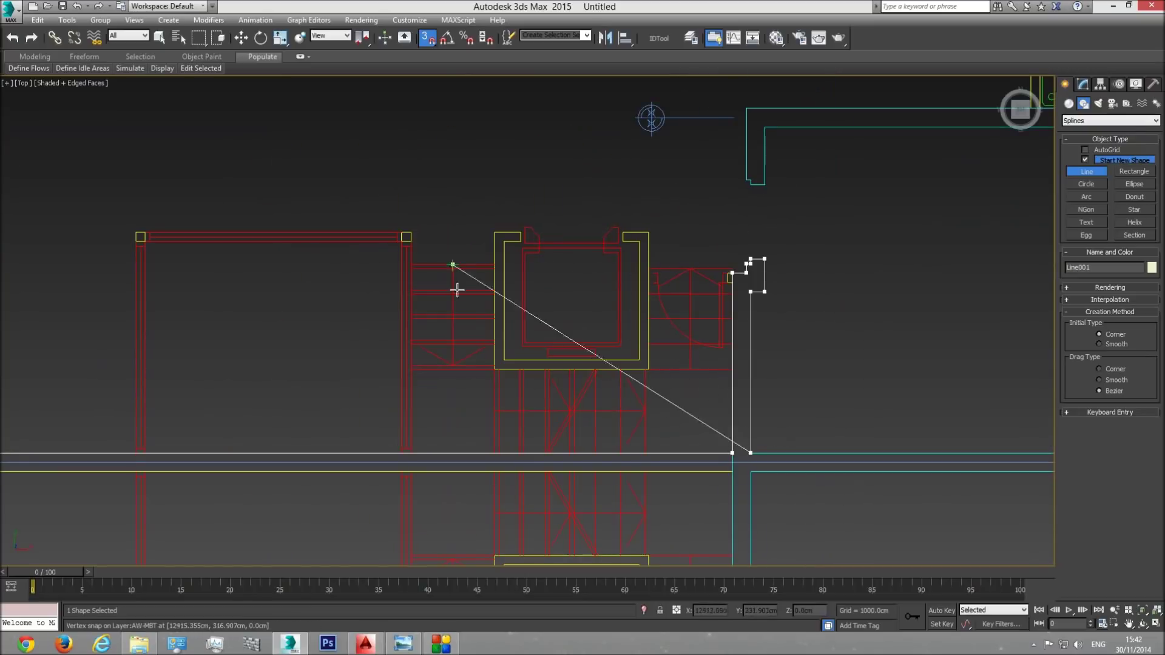
pyautogui.moveTo(878, 400); pyautogui.dragTo(663, 417, button='middle')
pyautogui.scroll(-1, 663, 416)
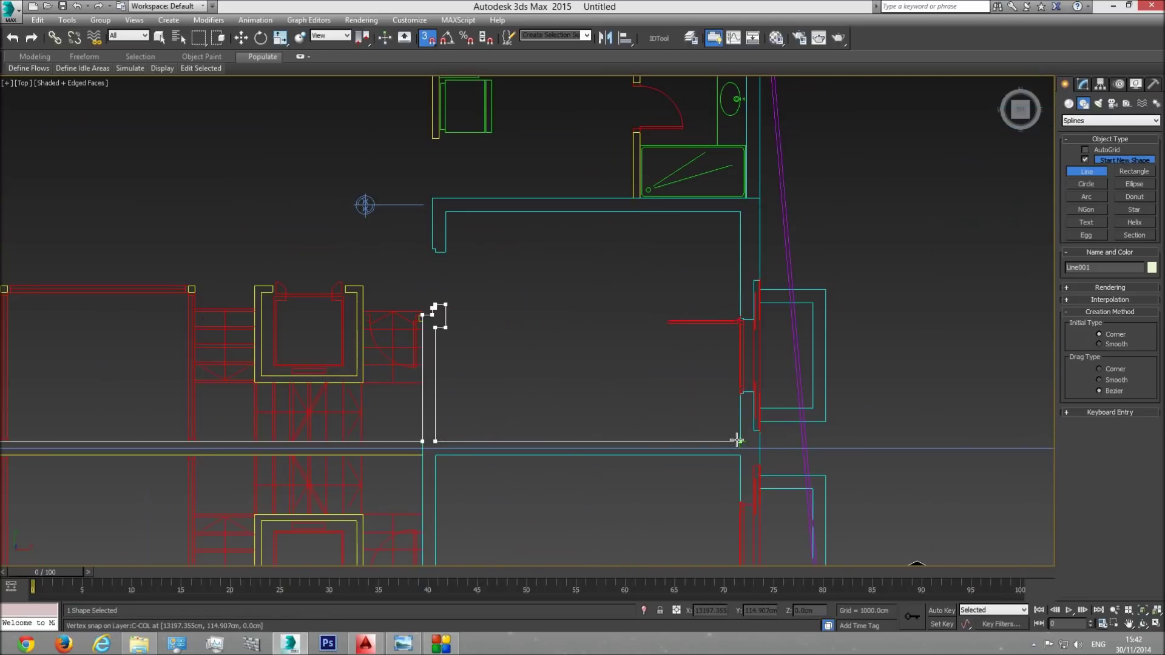
pyautogui.scroll(2, 734, 416)
pyautogui.scroll(2, 733, 390)
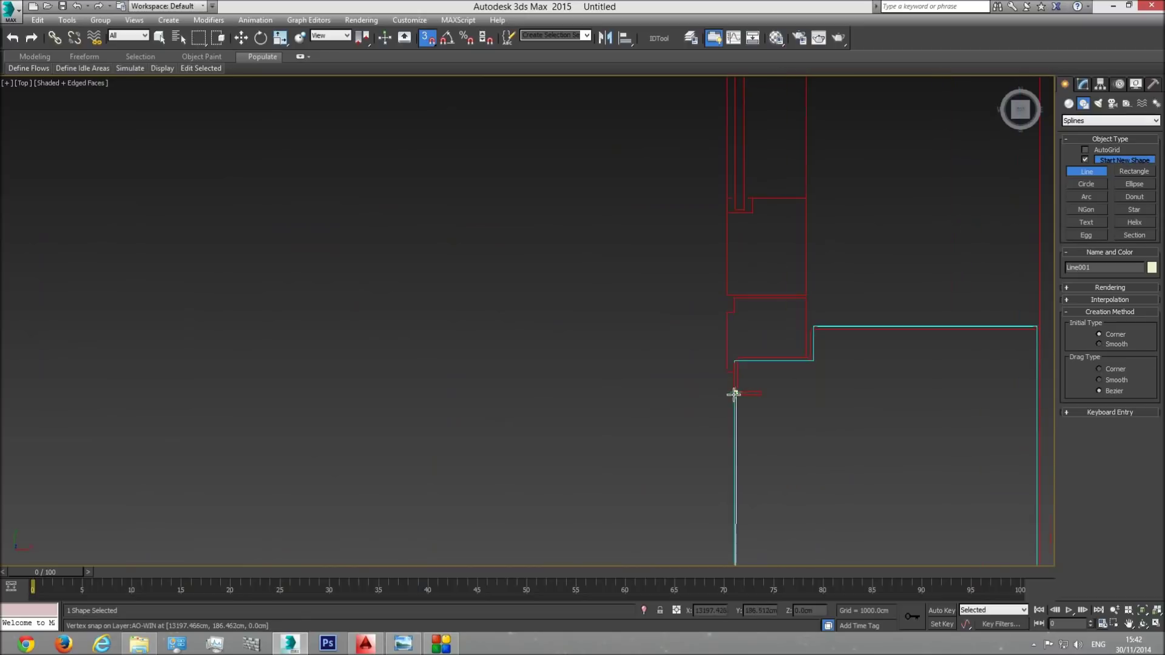
pyautogui.scroll(3, 735, 361)
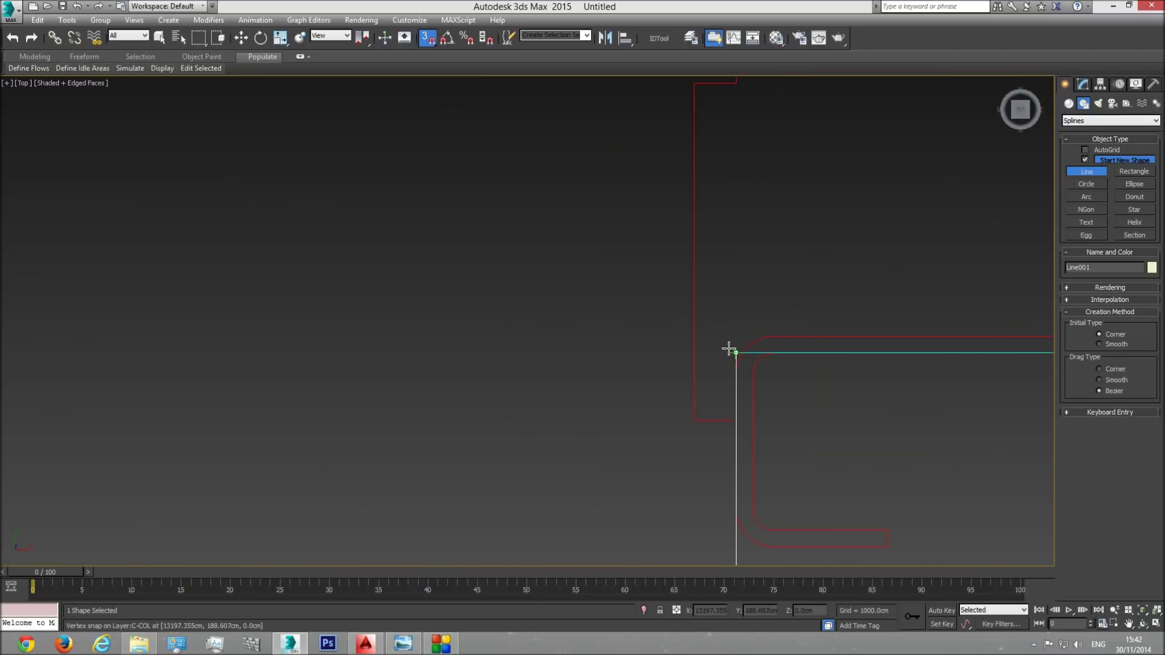
pyautogui.click(731, 351)
pyautogui.click(625, 362)
# Carry the spline across the window opening and up the outer wall's inner face to the room's upper corner
pyautogui.scroll(-3, 722, 252)
pyautogui.scroll(-2, 715, 162)
pyautogui.moveTo(715, 163); pyautogui.dragTo(716, 456, button='middle')
pyautogui.moveTo(711, 209); pyautogui.dragTo(722, 499, button='middle')
pyautogui.scroll(-2, 727, 458)
pyautogui.scroll(4, 745, 318)
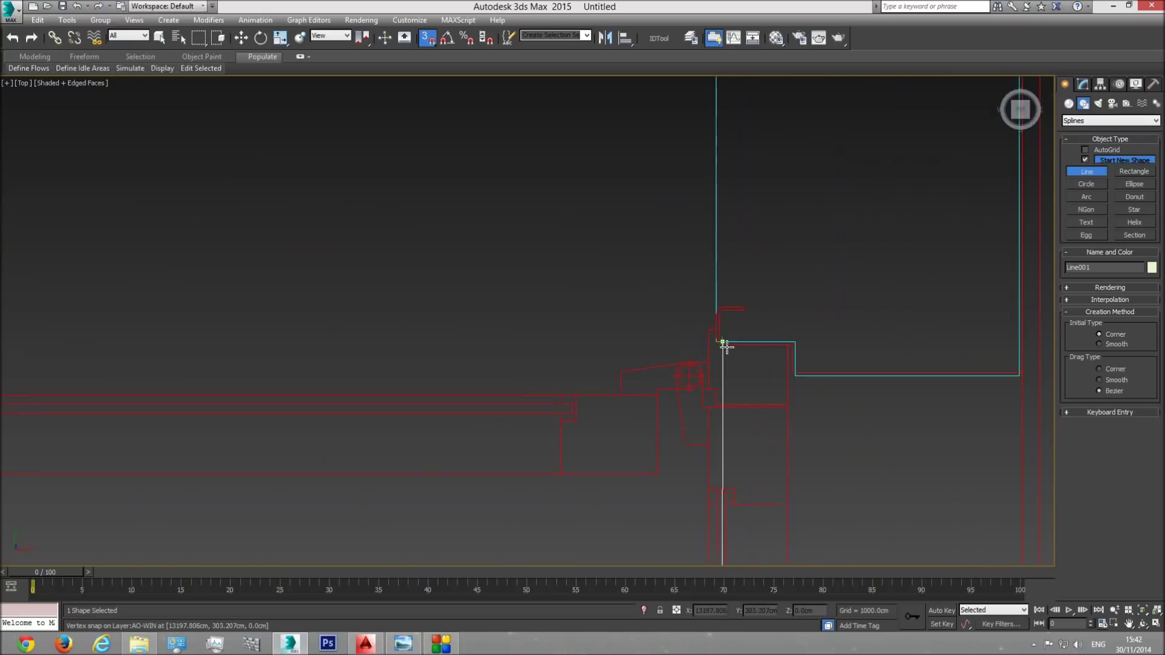
pyautogui.scroll(-2, 793, 391)
pyautogui.moveTo(761, 115); pyautogui.dragTo(751, 507, button='middle')
pyautogui.scroll(-4, 752, 508)
pyautogui.click(758, 293)
pyautogui.scroll(-3, 757, 293)
pyautogui.moveTo(757, 293); pyautogui.dragTo(979, 353, button='middle')
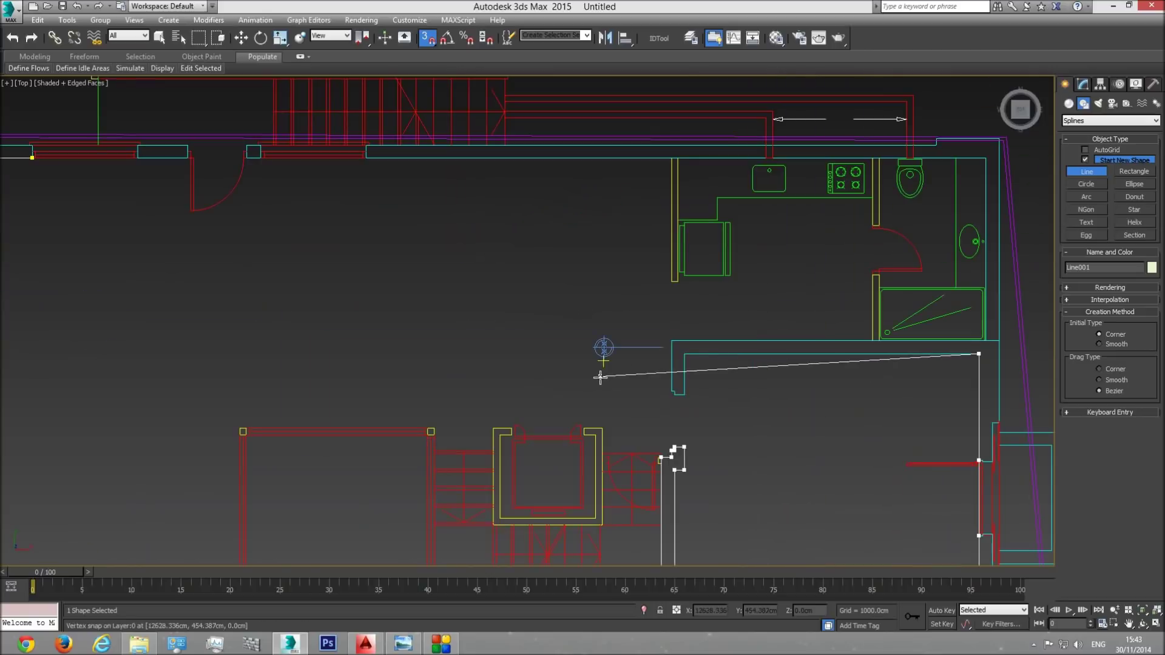
# Trace the spline around the notched end of the wall opposite the stairs and up to its outer corner
pyautogui.click(674, 395)
pyautogui.scroll(5, 673, 395)
pyautogui.click(661, 424)
pyautogui.moveTo(656, 161); pyautogui.dragTo(653, 338, button='middle')
pyautogui.click(662, 323)
pyautogui.scroll(-4, 663, 326)
pyautogui.moveTo(795, 323); pyautogui.dragTo(556, 370, button='middle')
pyautogui.moveTo(865, 384); pyautogui.dragTo(549, 382, button='middle')
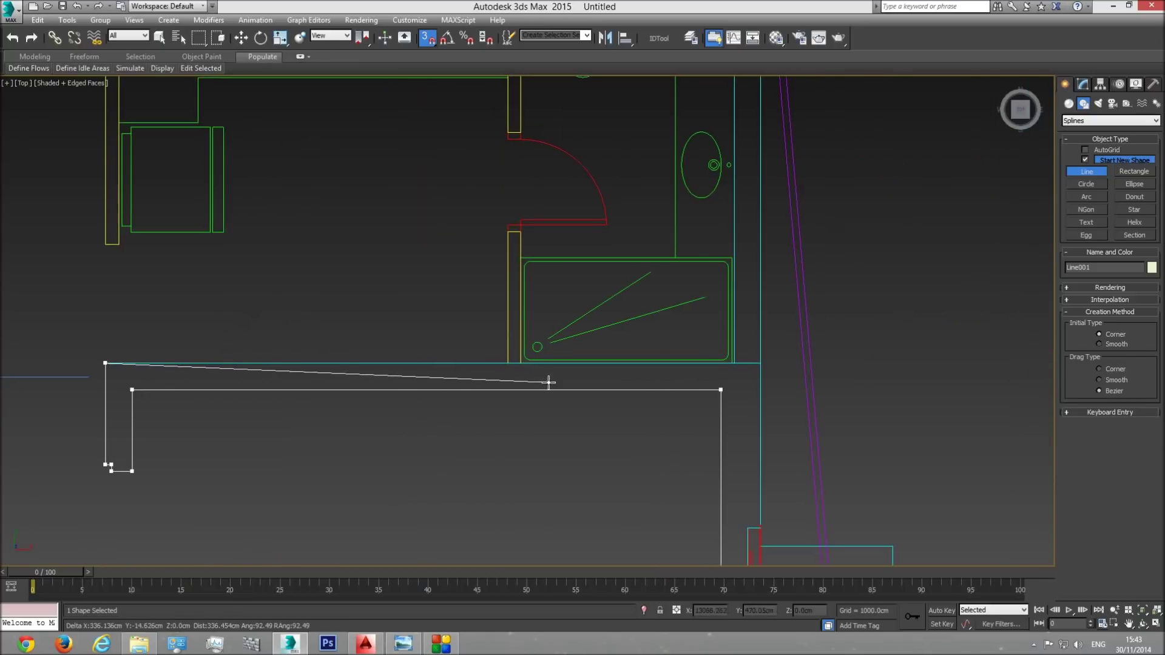
# Continue the spline along the kitchen side of that wall and around the end of the short bathroom partition beside the shower
pyautogui.scroll(-3, 493, 297)
pyautogui.moveTo(492, 298); pyautogui.dragTo(487, 413, button='middle')
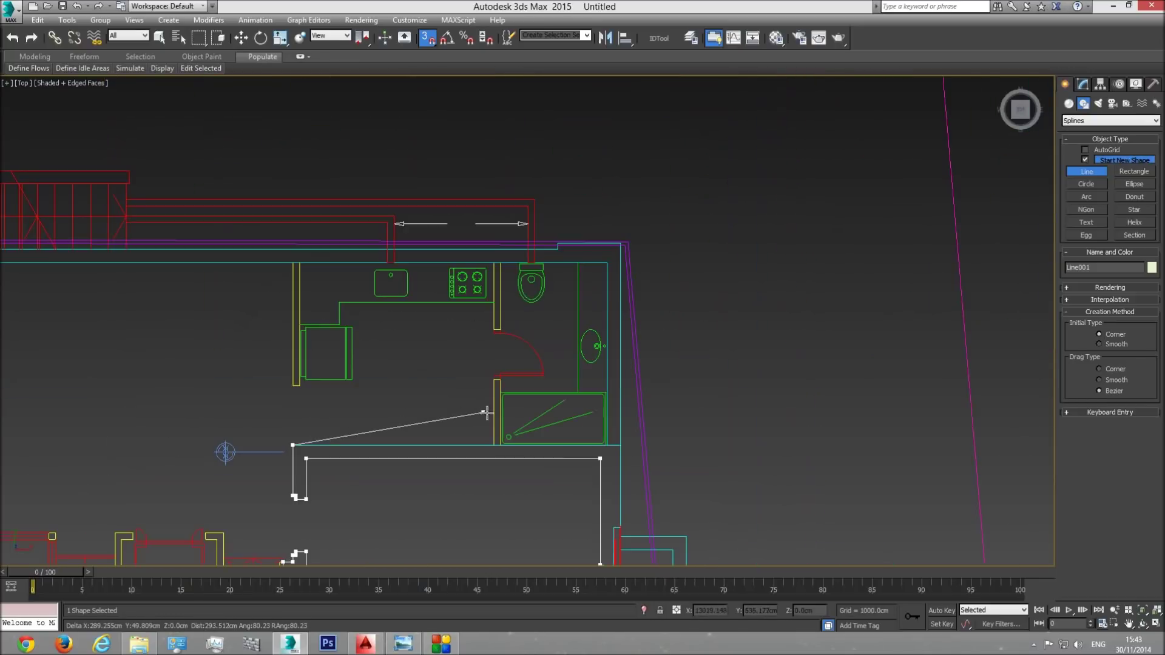
pyautogui.click(493, 449)
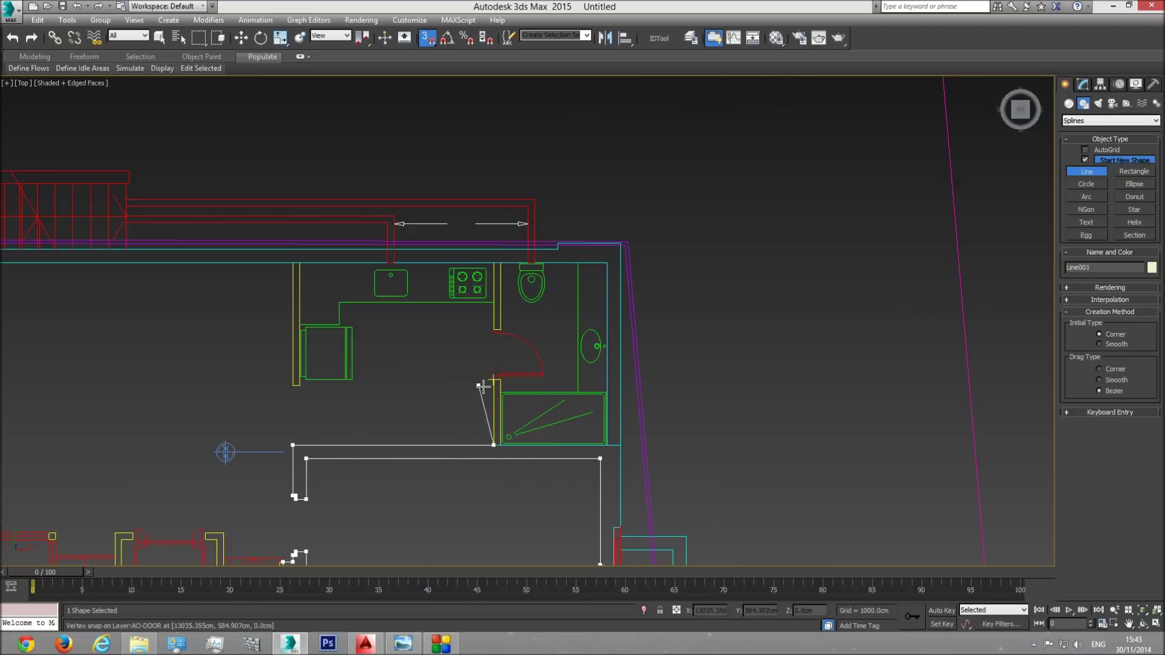
pyautogui.scroll(5, 496, 381)
pyautogui.click(553, 362)
pyautogui.moveTo(554, 457); pyautogui.dragTo(526, 249, button='middle')
pyautogui.click(520, 408)
# Trace the bathroom's inner corners along the outer walls, including the partition between the toilet and the kitchen
pyautogui.click(950, 414)
pyautogui.moveTo(954, 417); pyautogui.dragTo(941, 507, button='middle')
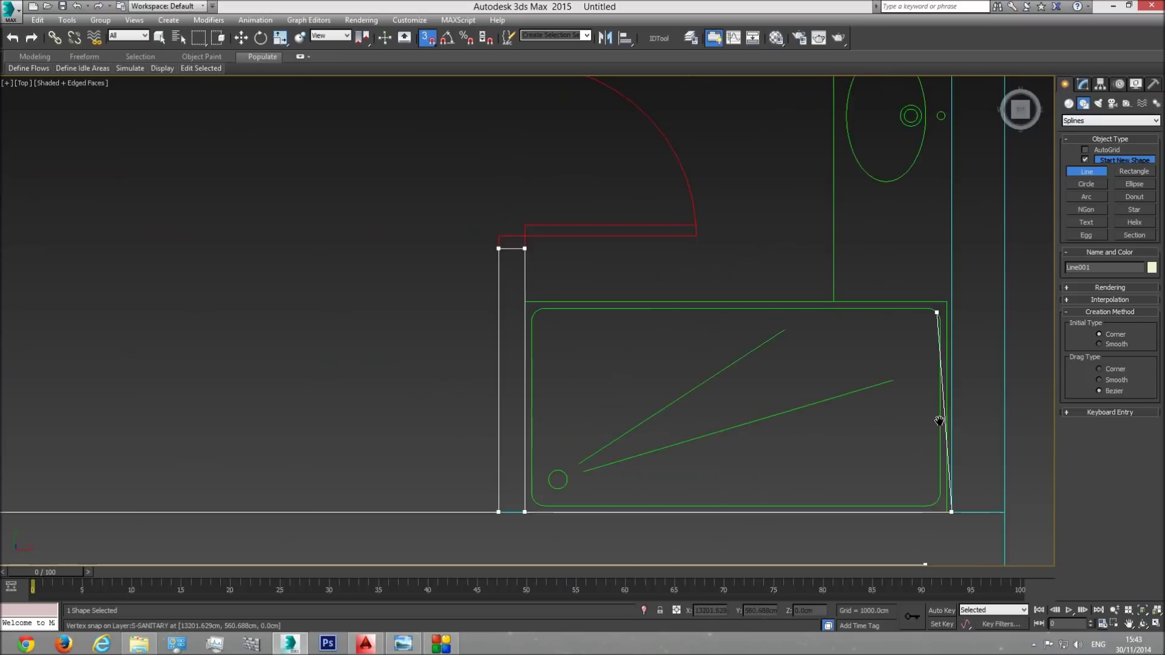
pyautogui.scroll(-3, 941, 507)
pyautogui.click(948, 177)
pyautogui.click(734, 177)
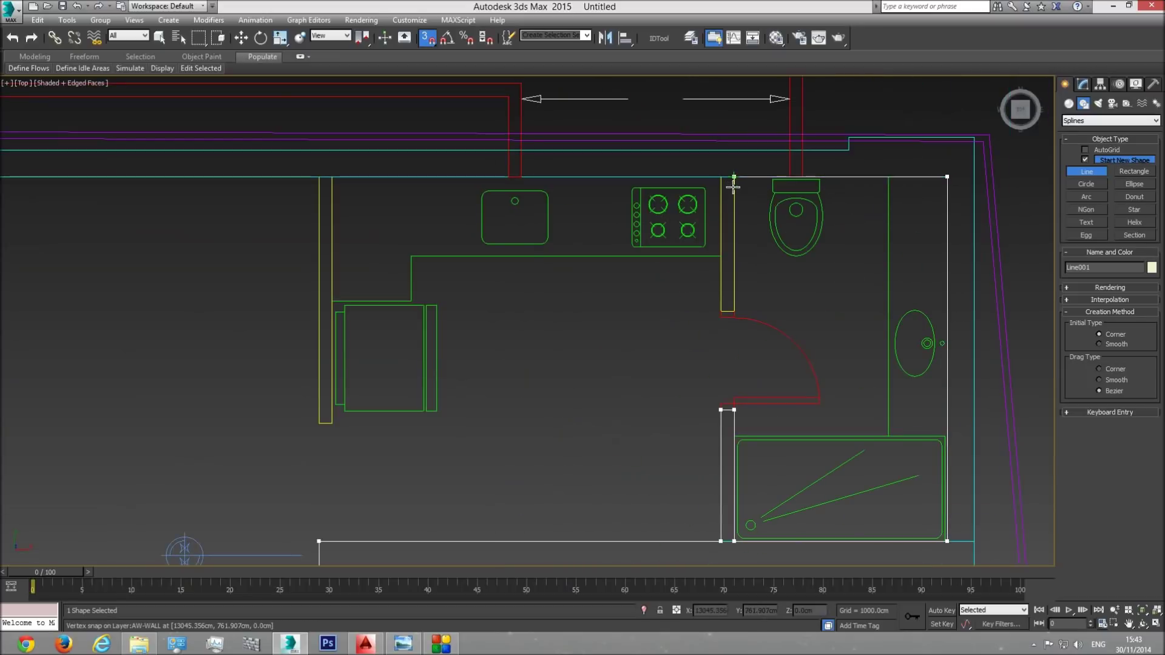
pyautogui.click(721, 310)
pyautogui.click(721, 176)
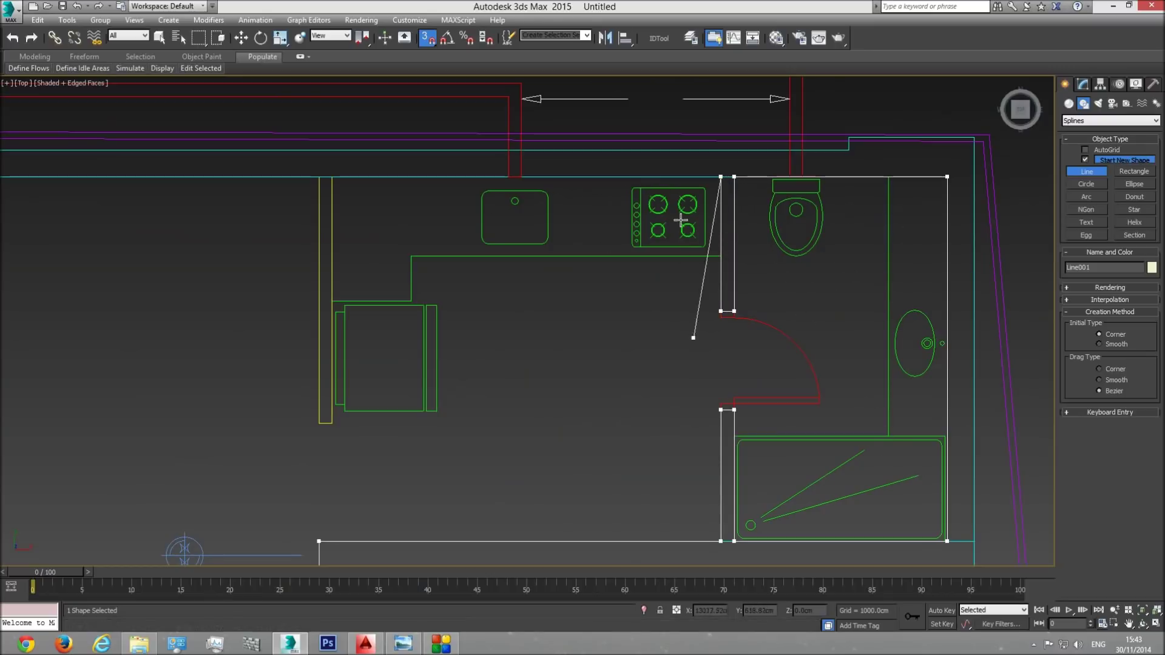
# Carry the spline along the kitchen's outer wall and around the free-standing end of the kitchen partition
pyautogui.click(332, 177)
pyautogui.click(332, 423)
pyautogui.click(319, 423)
pyautogui.click(318, 179)
# Continue the spline along the outer wall's inner face past the window and door openings to its starting vertex and close it
pyautogui.moveTo(210, 247); pyautogui.dragTo(790, 299, button='middle')
pyautogui.scroll(-2, 789, 299)
pyautogui.click(440, 259)
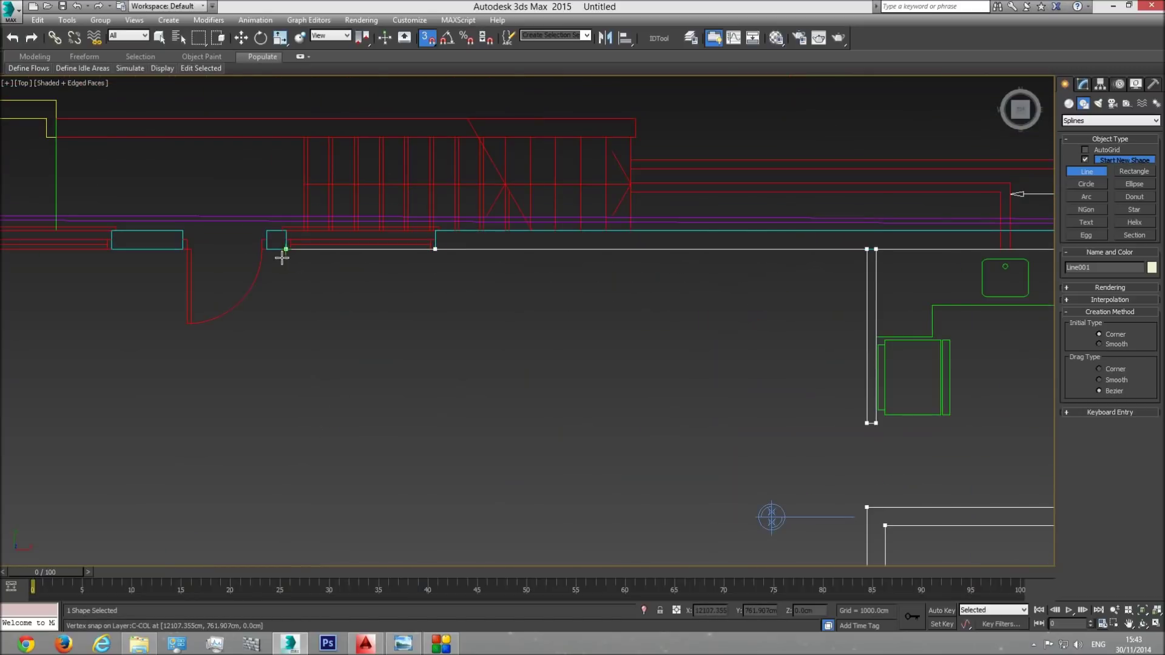
pyautogui.click(261, 217)
pyautogui.moveTo(260, 218); pyautogui.dragTo(725, 303, button='middle')
pyautogui.scroll(-3, 725, 304)
pyautogui.click(490, 300)
pyautogui.click(290, 303)
pyautogui.moveTo(283, 356); pyautogui.dragTo(736, 351, button='middle')
pyautogui.scroll(-3, 736, 351)
pyautogui.click(530, 321)
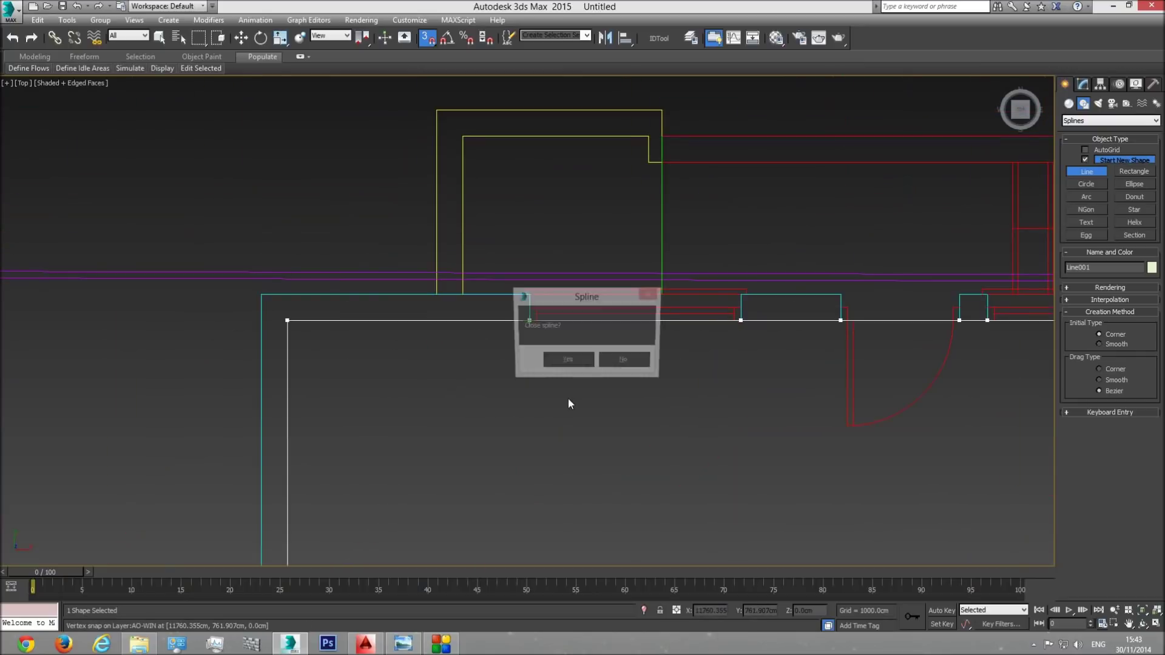
pyautogui.click(567, 359)
# Start a second spline below the central dividing wall and trace the outer wall's inner face around the corner to the door opening
pyautogui.scroll(-3, 603, 364)
pyautogui.moveTo(603, 364); pyautogui.dragTo(756, 327, button='middle')
pyautogui.scroll(2, 757, 328)
pyautogui.moveTo(510, 453); pyautogui.dragTo(461, 420, button='middle')
pyautogui.scroll(2, 461, 420)
pyautogui.scroll(3, 462, 420)
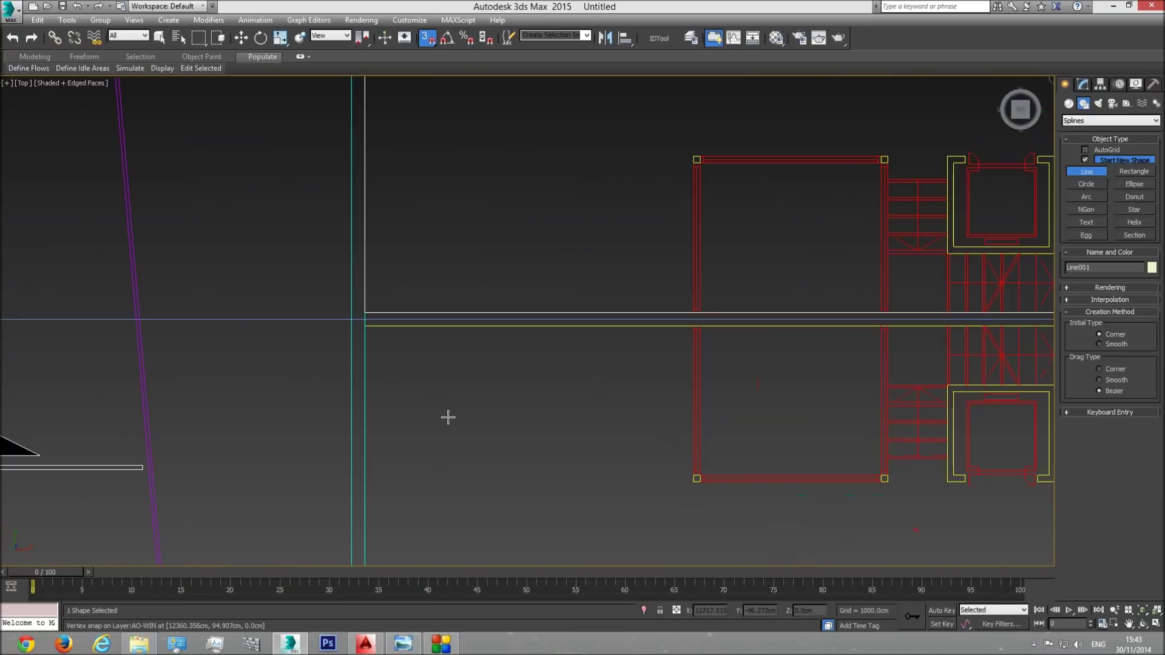
pyautogui.click(366, 328)
pyautogui.moveTo(424, 480); pyautogui.dragTo(426, 307, button='middle')
pyautogui.click(375, 422)
pyautogui.click(496, 421)
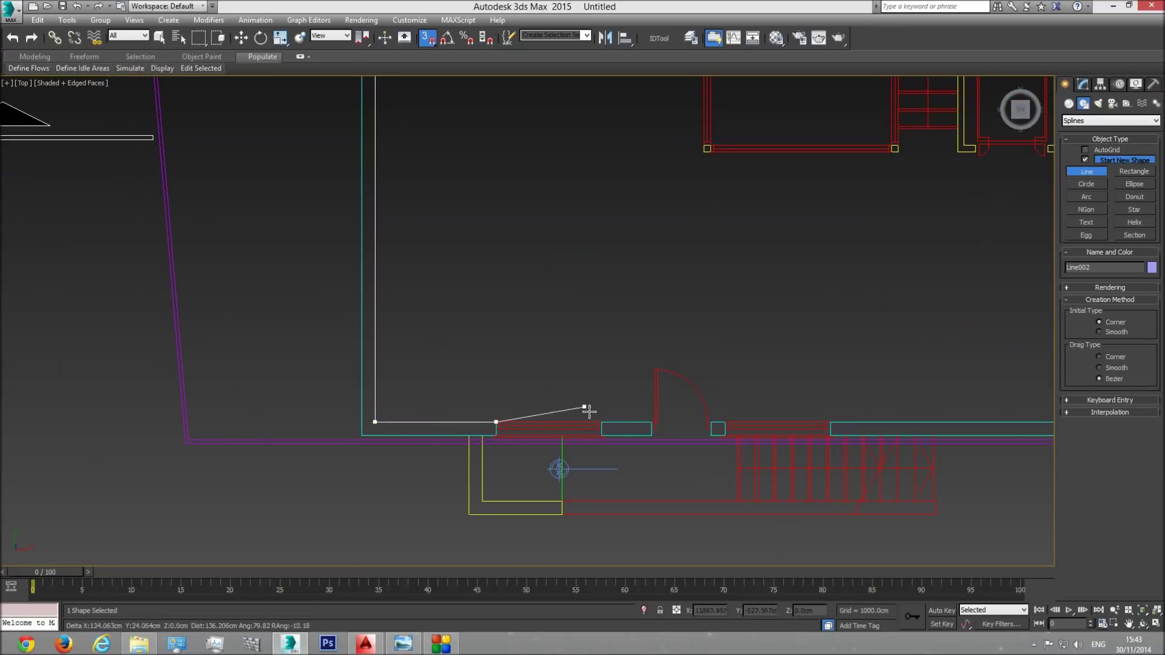
pyautogui.click(601, 422)
pyautogui.click(651, 422)
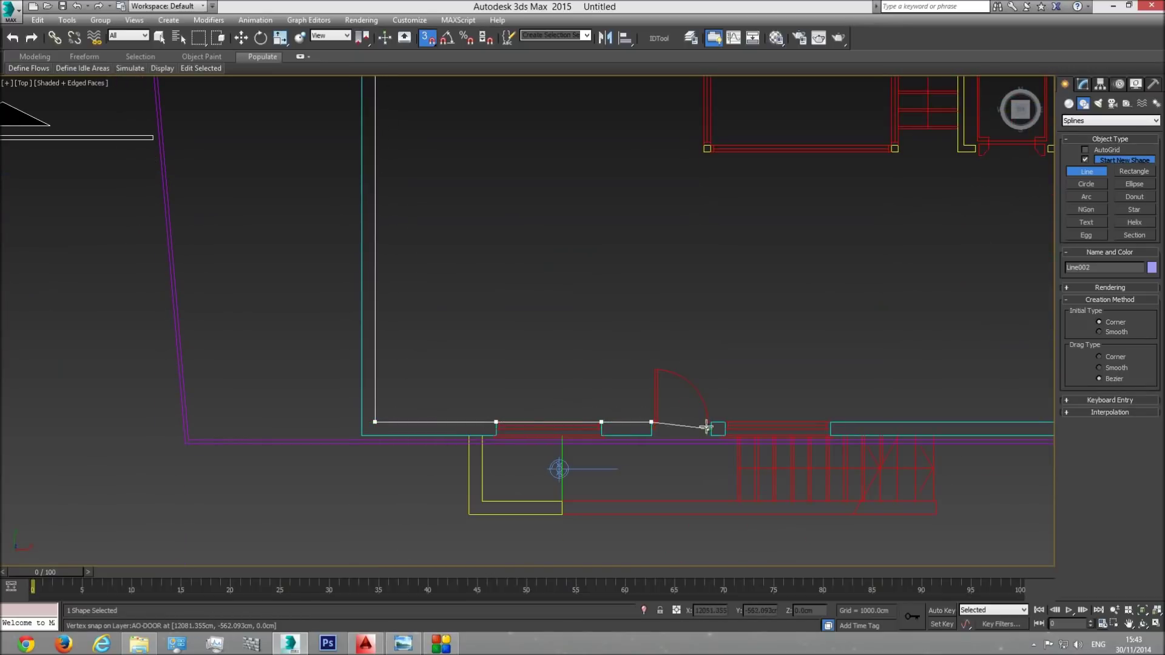
# Continue the second spline across the door and the following window opening along the outer wall to the kitchen partition
pyautogui.scroll(3, 702, 429)
pyautogui.scroll(3, 728, 411)
pyautogui.click(724, 410)
pyautogui.click(879, 409)
pyautogui.moveTo(879, 409); pyautogui.dragTo(676, 413, button='middle')
pyautogui.scroll(-3, 676, 413)
pyautogui.click(913, 416)
pyautogui.moveTo(963, 411); pyautogui.dragTo(528, 409, button='middle')
pyautogui.scroll(-2, 477, 410)
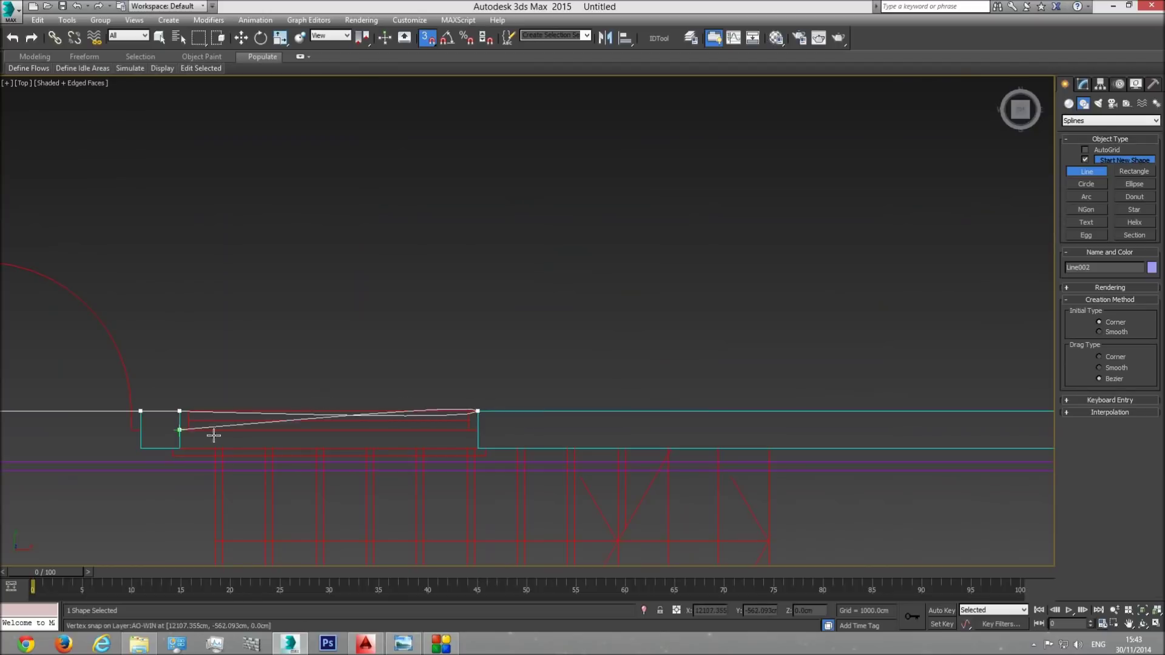
pyautogui.click(398, 399)
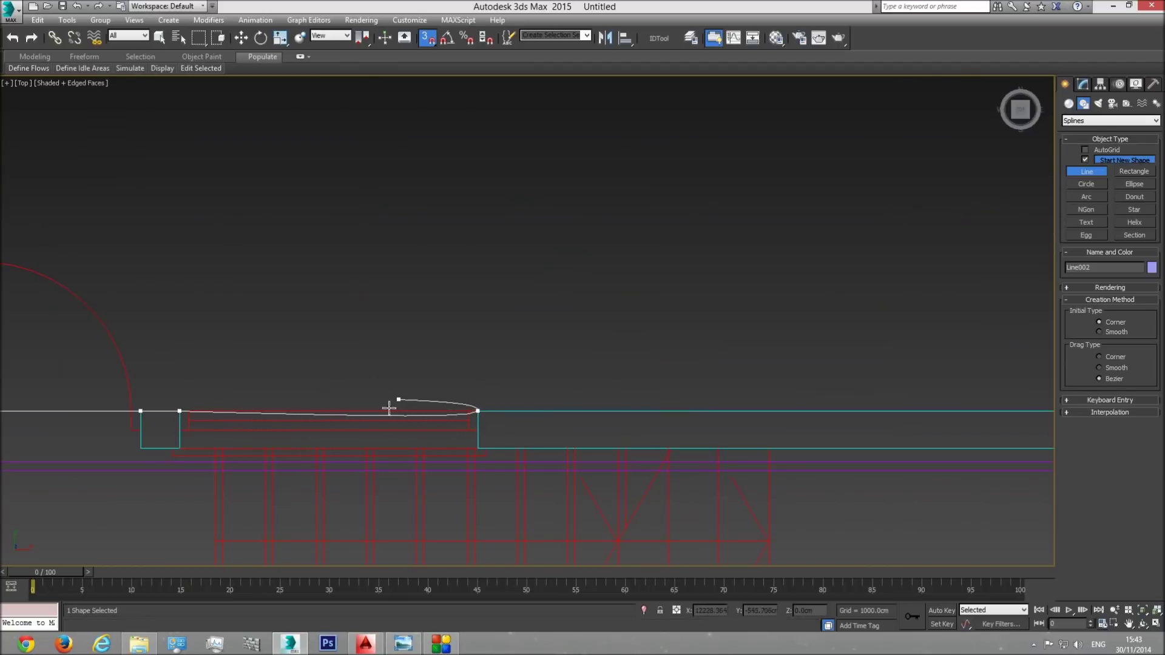
pyautogui.moveTo(801, 376); pyautogui.dragTo(461, 374, button='middle')
pyautogui.scroll(-3, 461, 373)
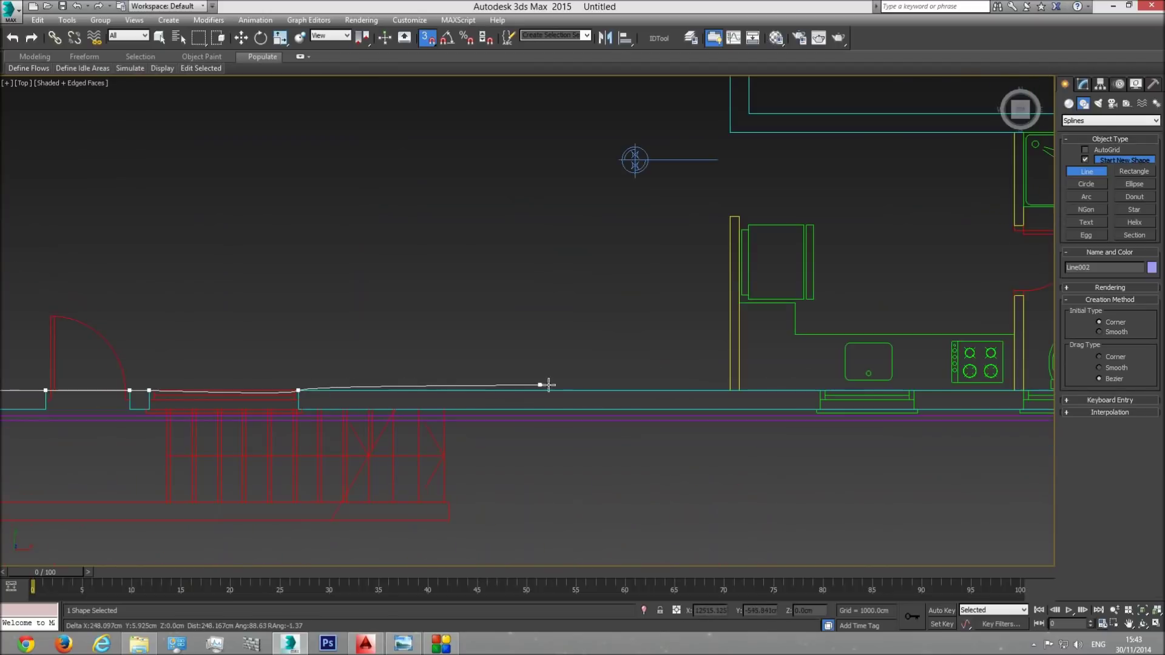
pyautogui.click(730, 389)
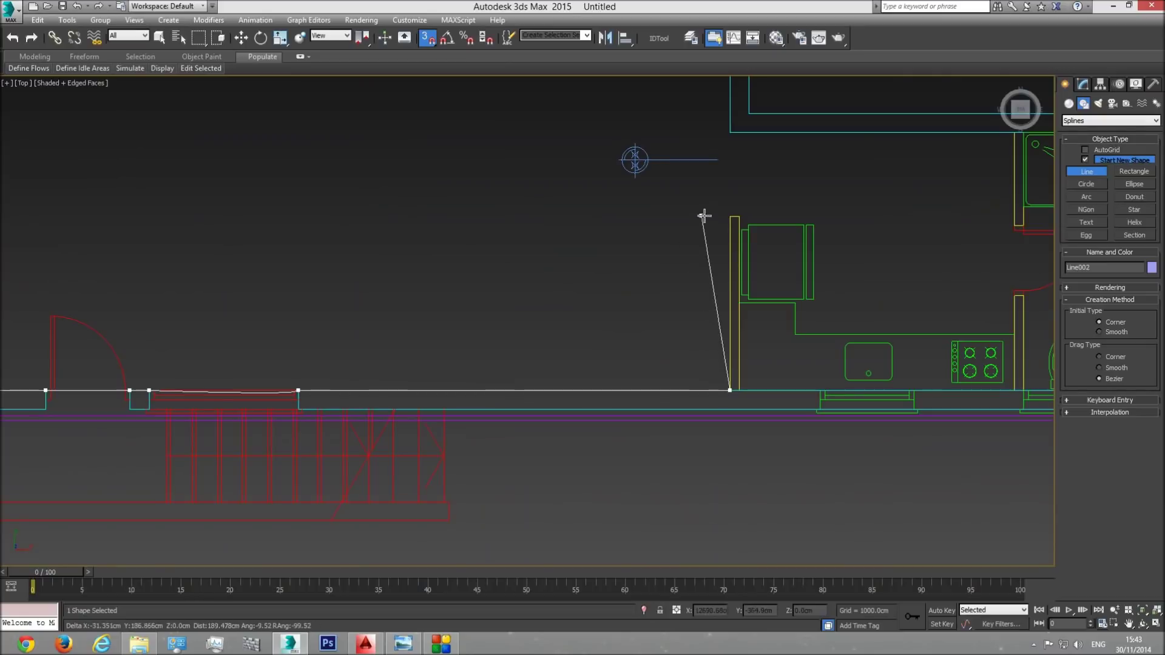
# Trace the spline around the kitchen partition and past the kitchen window's corners to the bathroom partition
pyautogui.click(744, 391)
pyautogui.scroll(3, 815, 392)
pyautogui.click(827, 386)
pyautogui.scroll(1, 961, 380)
pyautogui.moveTo(962, 381); pyautogui.dragTo(652, 400, button='middle')
pyautogui.scroll(-1, 652, 400)
pyautogui.click(658, 407)
pyautogui.click(943, 406)
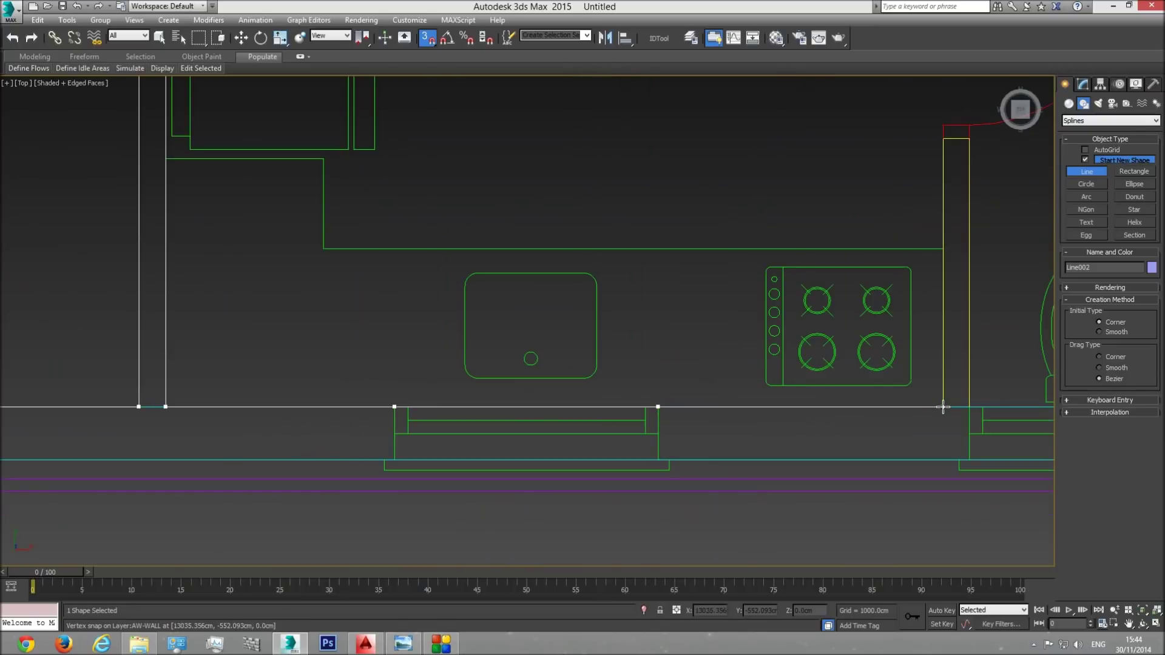
# Carry the spline around the bathroom partition's end and past the bathroom window to the outer wall's inner corner
pyautogui.click(943, 138)
pyautogui.click(969, 139)
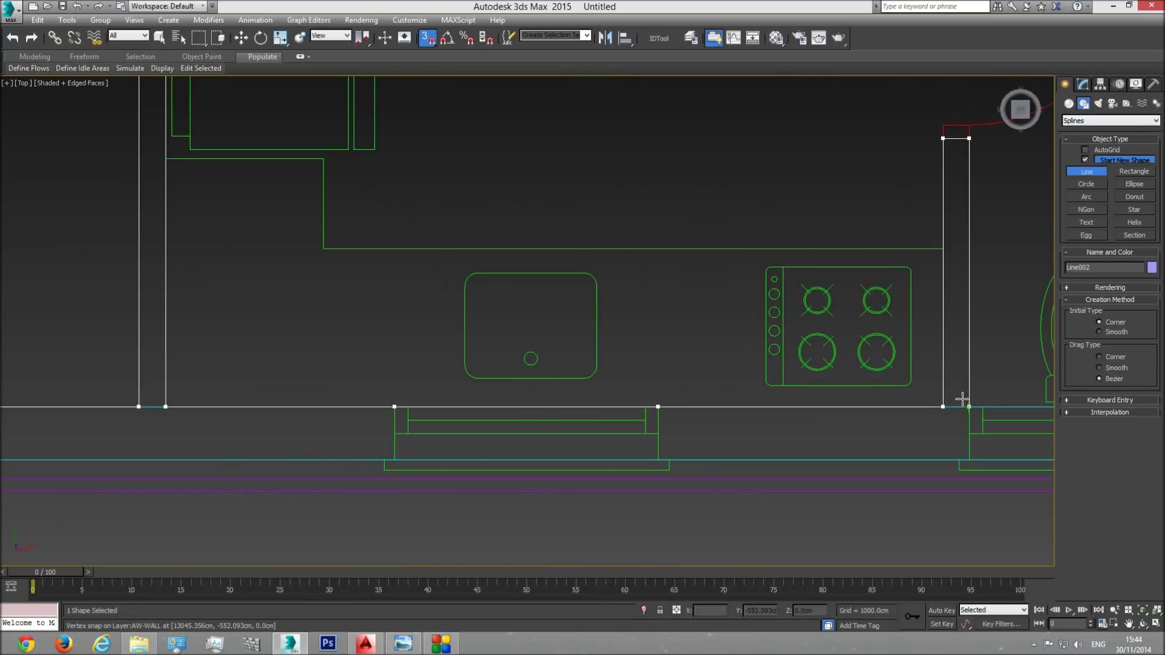
pyautogui.click(969, 408)
pyautogui.moveTo(969, 407); pyautogui.dragTo(535, 434, button='middle')
pyautogui.click(667, 434)
pyautogui.click(963, 435)
# Continue the spline up the bathroom's outer wall and back along the wall behind the shower to its free corner
pyautogui.scroll(-3, 947, 440)
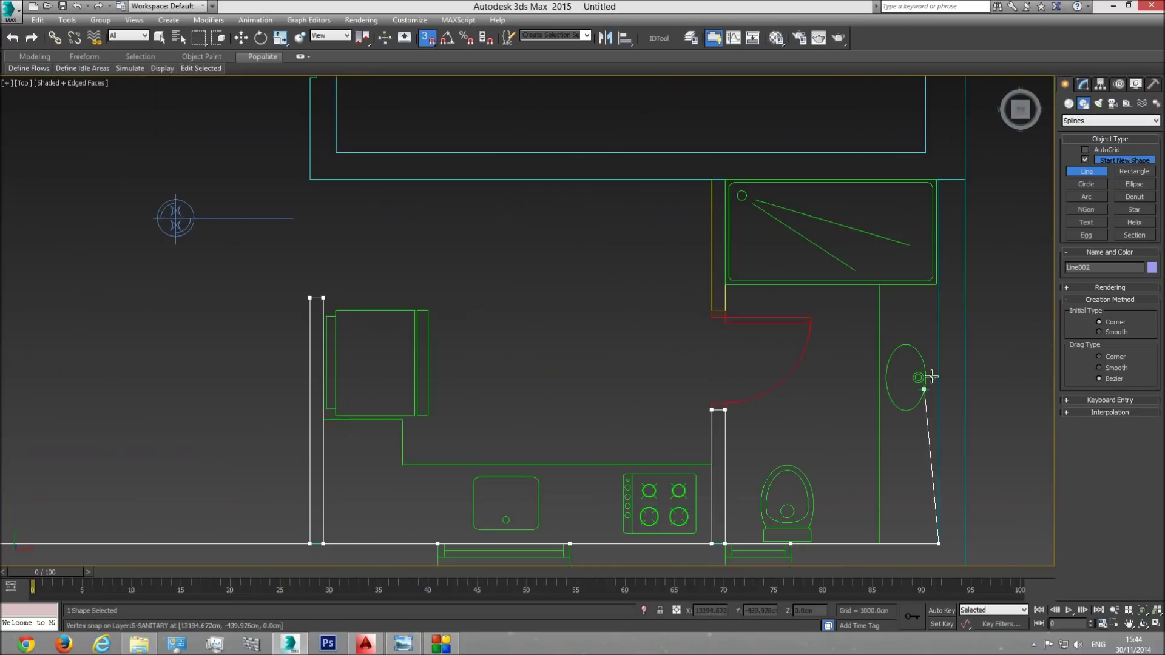
pyautogui.click(939, 179)
pyautogui.click(310, 179)
# Trace the spline around the notched wall end and along the adjoining room's side to the outer wall
pyautogui.moveTo(305, 114); pyautogui.dragTo(364, 461, button='middle')
pyautogui.scroll(7, 364, 459)
pyautogui.click(381, 360)
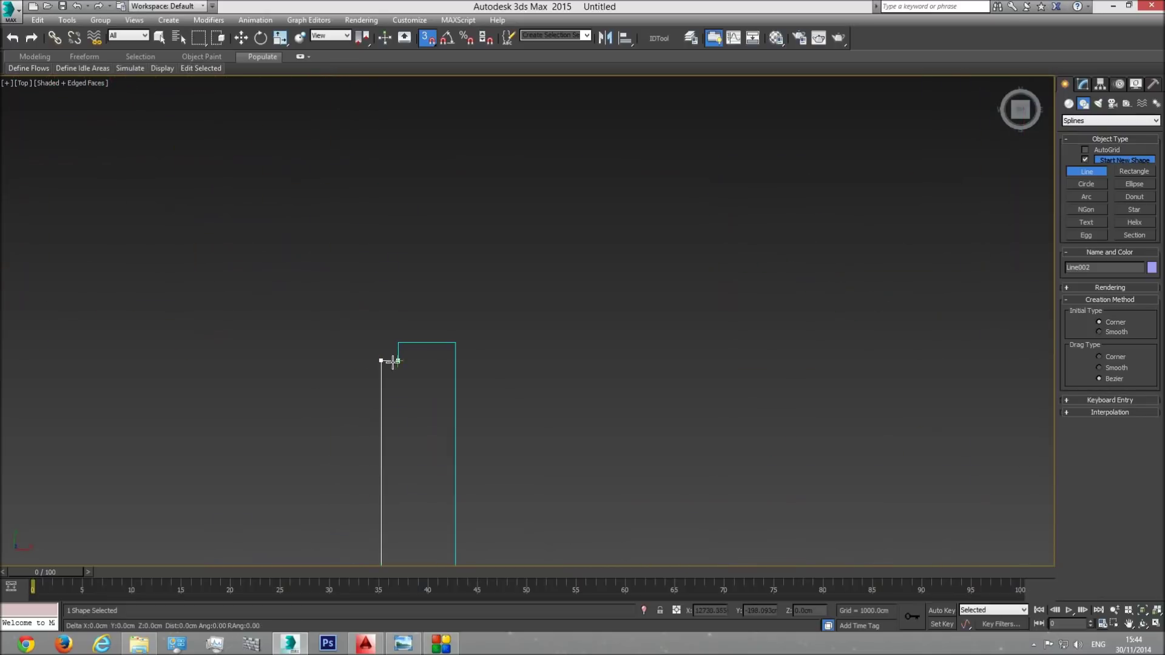
pyautogui.click(398, 341)
pyautogui.click(455, 342)
pyautogui.moveTo(478, 526); pyautogui.dragTo(439, 289, button='middle')
pyautogui.scroll(-2, 440, 288)
pyautogui.click(424, 320)
pyautogui.scroll(-6, 706, 351)
pyautogui.click(664, 386)
# Carry the spline up the outer wall across the window opening's two corners, keeping the spline open
pyautogui.scroll(4, 658, 323)
pyautogui.scroll(3, 657, 323)
pyautogui.scroll(2, 672, 298)
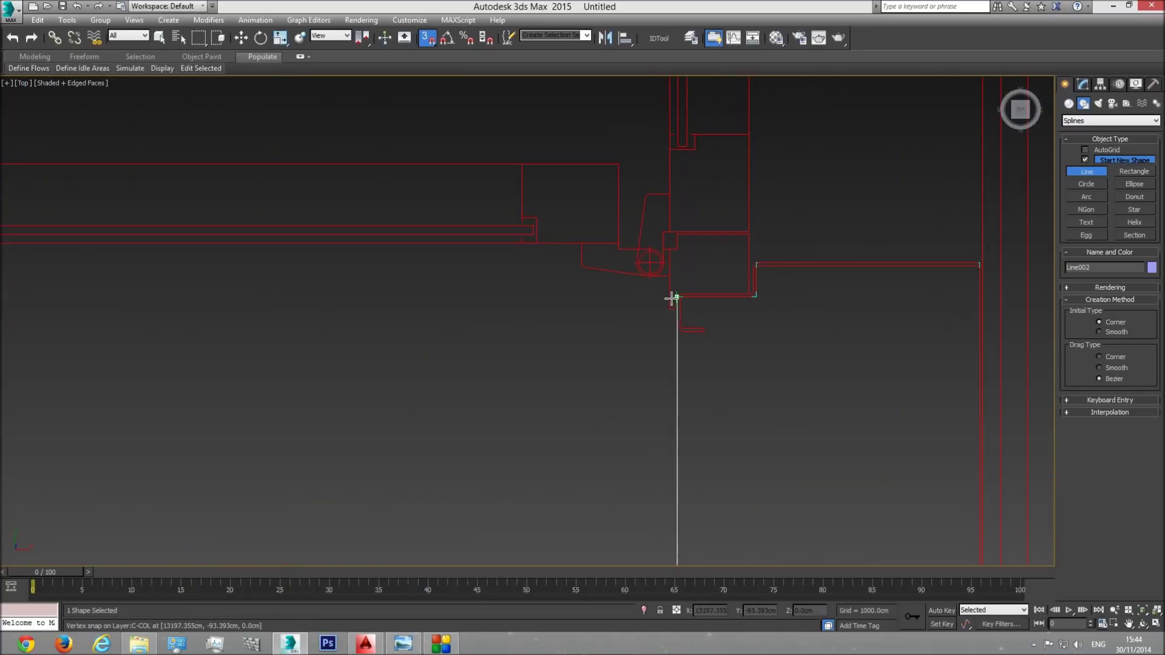
pyautogui.click(672, 298)
pyautogui.moveTo(650, 190); pyautogui.dragTo(671, 497, button='middle')
pyautogui.scroll(-3, 671, 496)
pyautogui.moveTo(659, 244); pyautogui.dragTo(660, 510, button='middle')
pyautogui.scroll(-3, 660, 509)
pyautogui.scroll(6, 660, 230)
pyautogui.scroll(2, 698, 227)
pyautogui.click(748, 208)
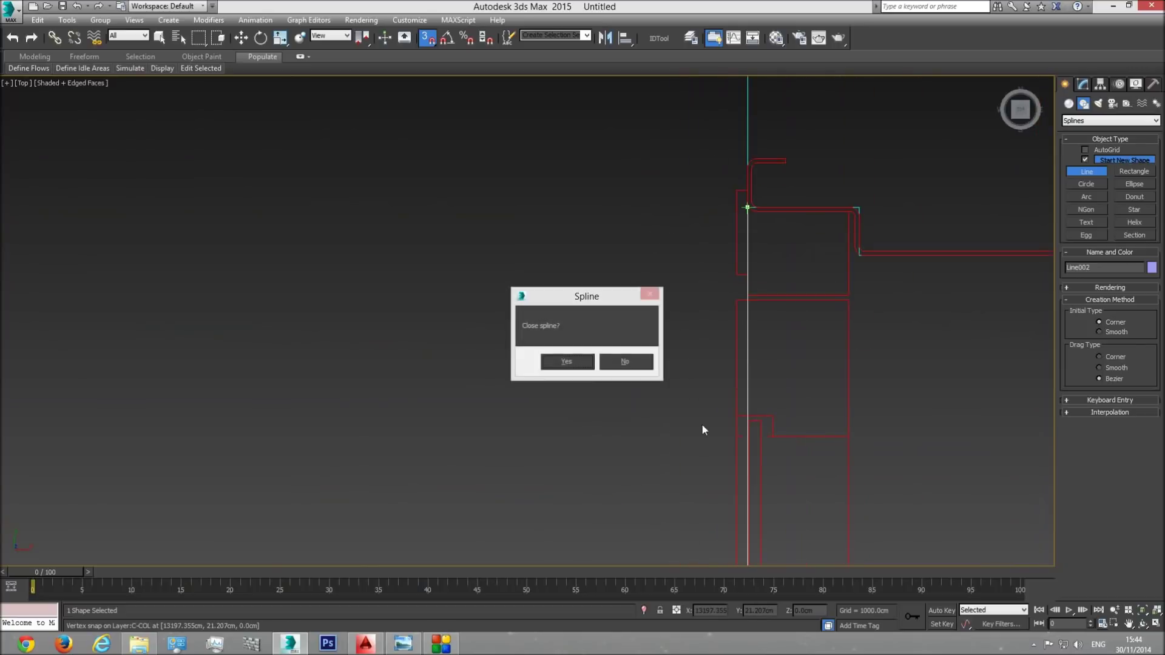
pyautogui.click(634, 368)
# Continue the spline to the room's corner at the central dividing wall and along that wall to the opposite corner
pyautogui.moveTo(697, 200); pyautogui.dragTo(665, 461, button='middle')
pyautogui.scroll(-3, 664, 461)
pyautogui.moveTo(631, 206); pyautogui.dragTo(624, 239, button='middle')
pyautogui.scroll(-3, 624, 239)
pyautogui.moveTo(621, 173); pyautogui.dragTo(629, 359, button='middle')
pyautogui.click(644, 298)
pyautogui.scroll(-3, 546, 312)
pyautogui.moveTo(303, 326); pyautogui.dragTo(748, 353, button='middle')
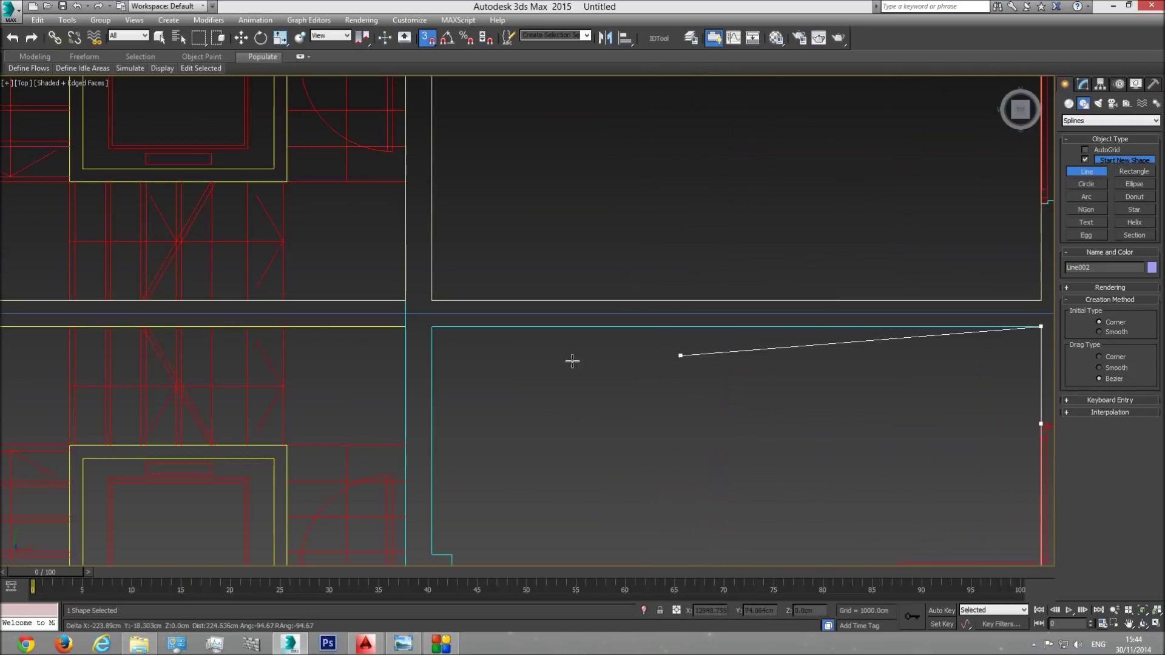
pyautogui.click(431, 327)
# Trace the spline down the room's inner wall and around the notched wall end to the stair side
pyautogui.click(432, 554)
pyautogui.click(452, 554)
pyautogui.moveTo(495, 534); pyautogui.dragTo(483, 336, button='middle')
pyautogui.click(439, 403)
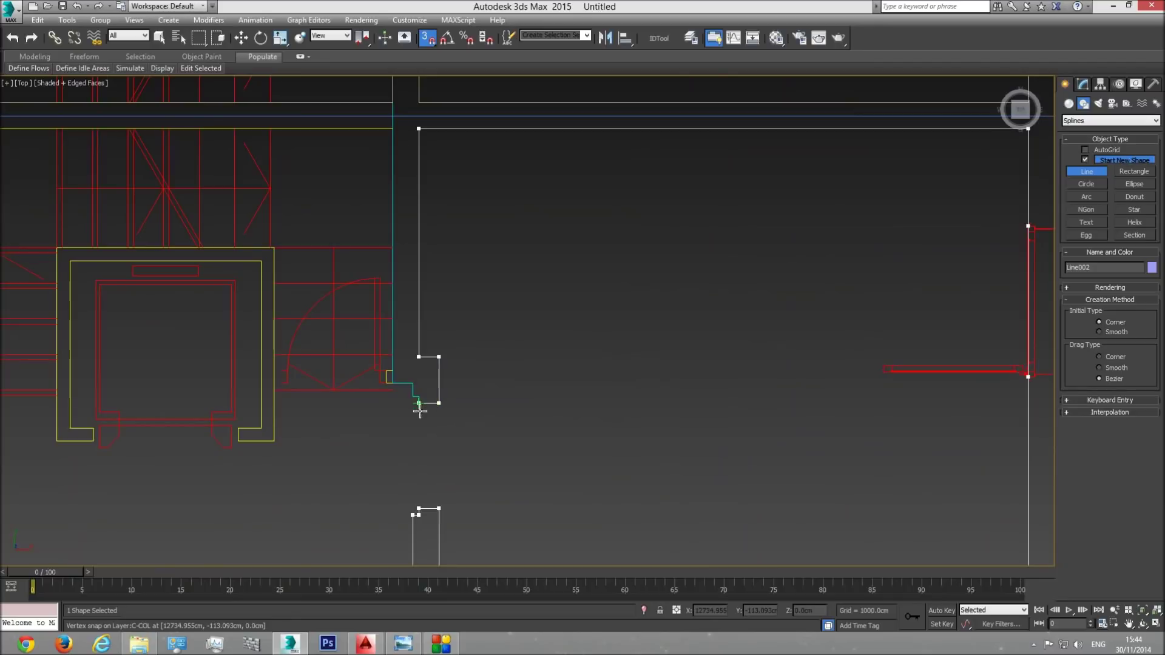
pyautogui.click(418, 401)
pyautogui.click(392, 383)
# Carry the spline back up to the central dividing wall, along it to the starting vertex, and close the spline
pyautogui.moveTo(395, 182); pyautogui.dragTo(406, 286, button='middle')
pyautogui.click(405, 253)
pyautogui.moveTo(167, 287); pyautogui.dragTo(690, 307, button='middle')
pyautogui.scroll(-3, 690, 315)
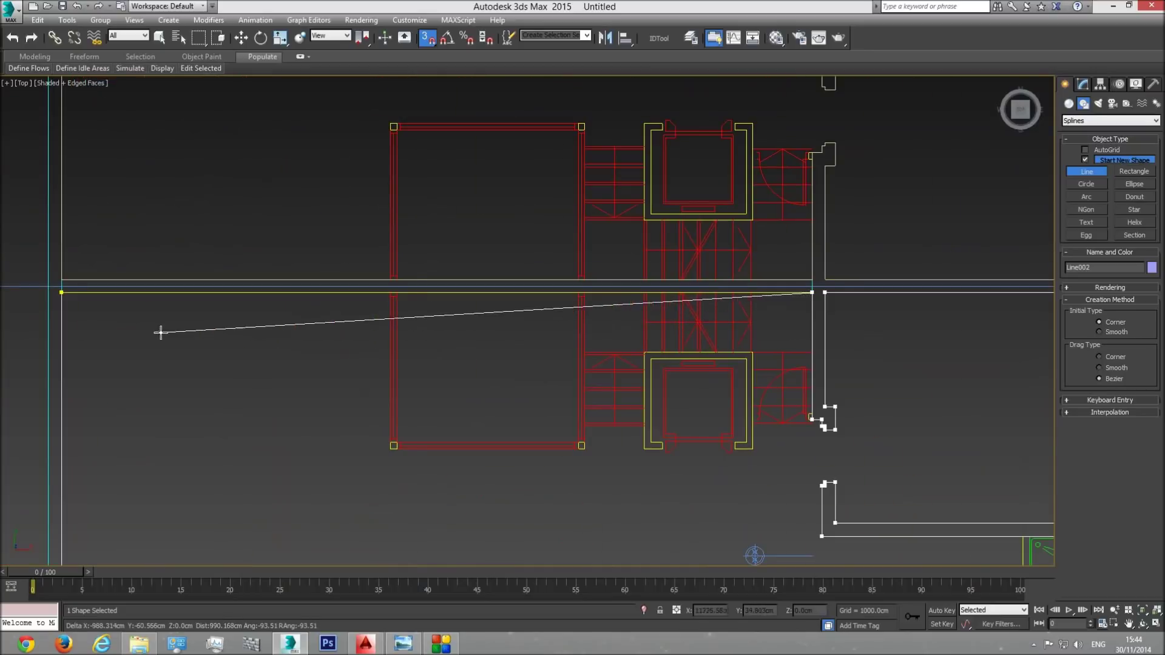
pyautogui.moveTo(99, 309); pyautogui.dragTo(428, 289, button='middle')
pyautogui.click(404, 283)
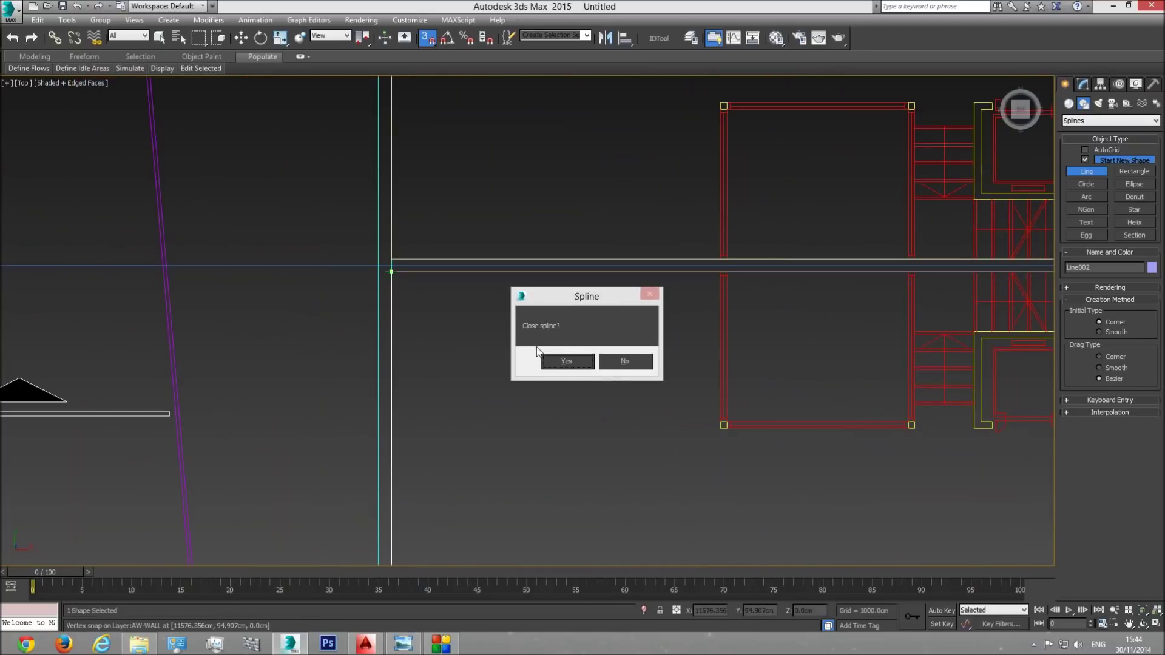
pyautogui.click(565, 362)
# View the plan in an angled perspective, turn off snapping and leave the Line tool
pyautogui.moveTo(827, 369); pyautogui.dragTo(566, 369, button='middle')
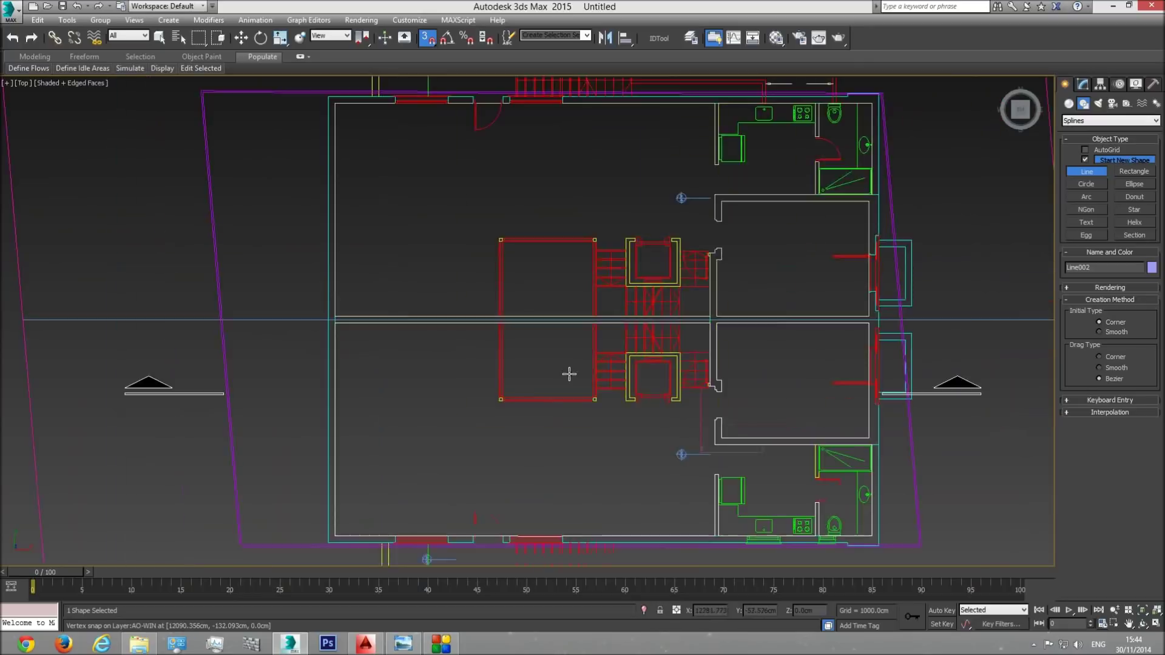
pyautogui.scroll(-5, 567, 369)
pyautogui.press('p')
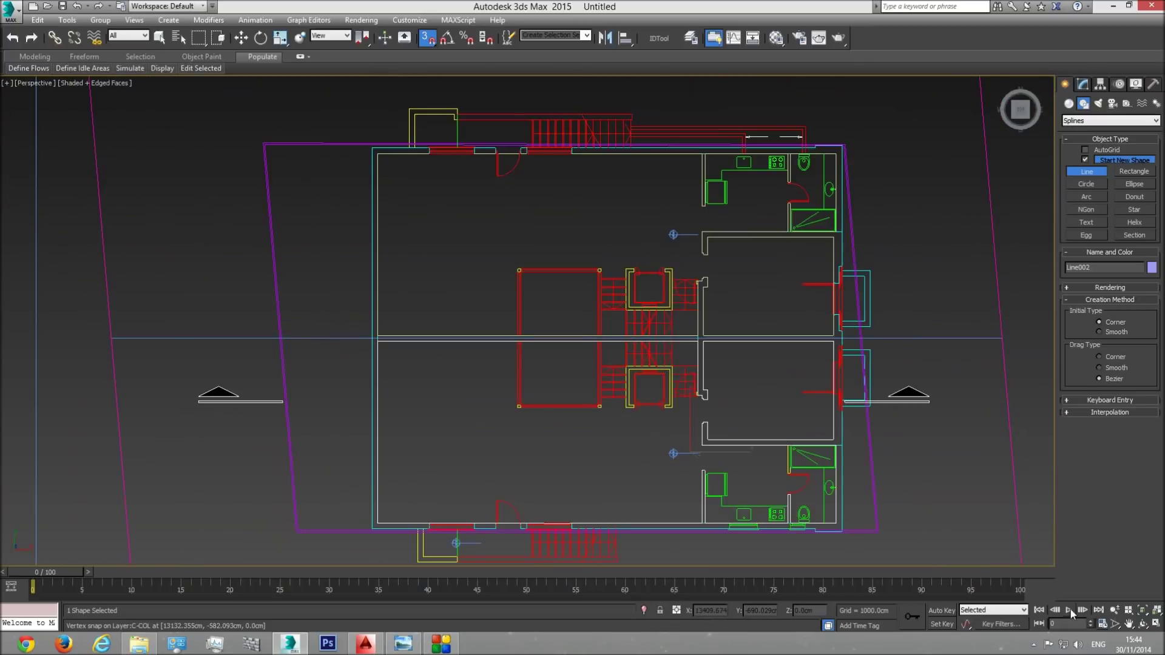
pyautogui.click(1143, 624)
pyautogui.moveTo(605, 372); pyautogui.dragTo(572, 390)
pyautogui.rightClick(572, 390)
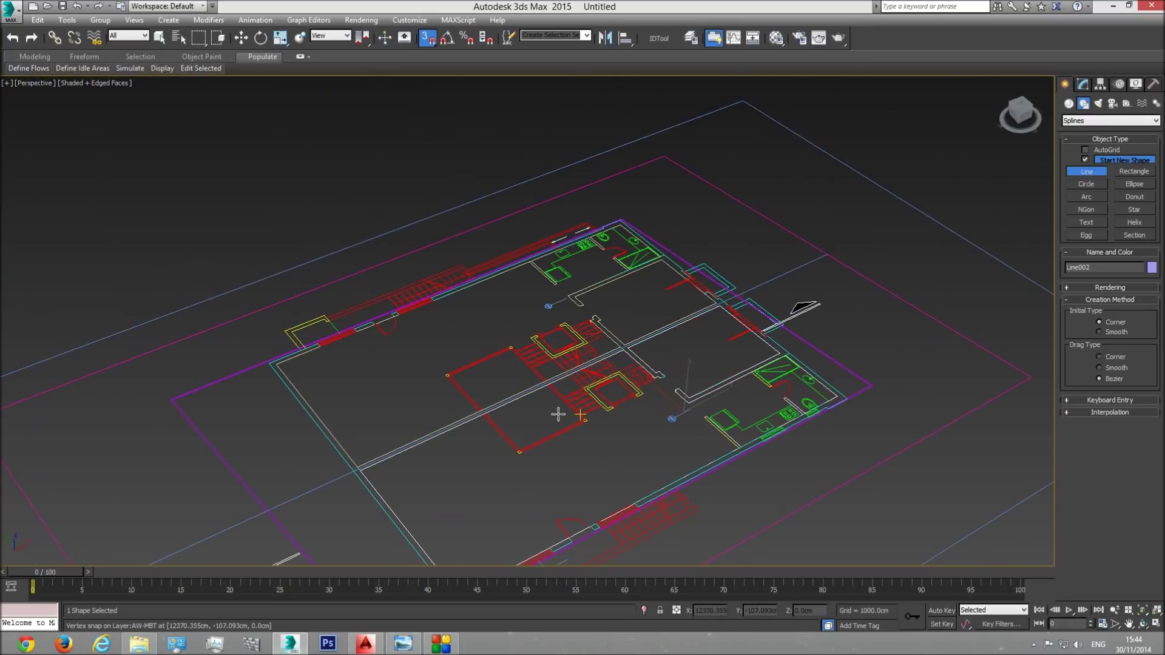
pyautogui.click(428, 39)
pyautogui.click(517, 396)
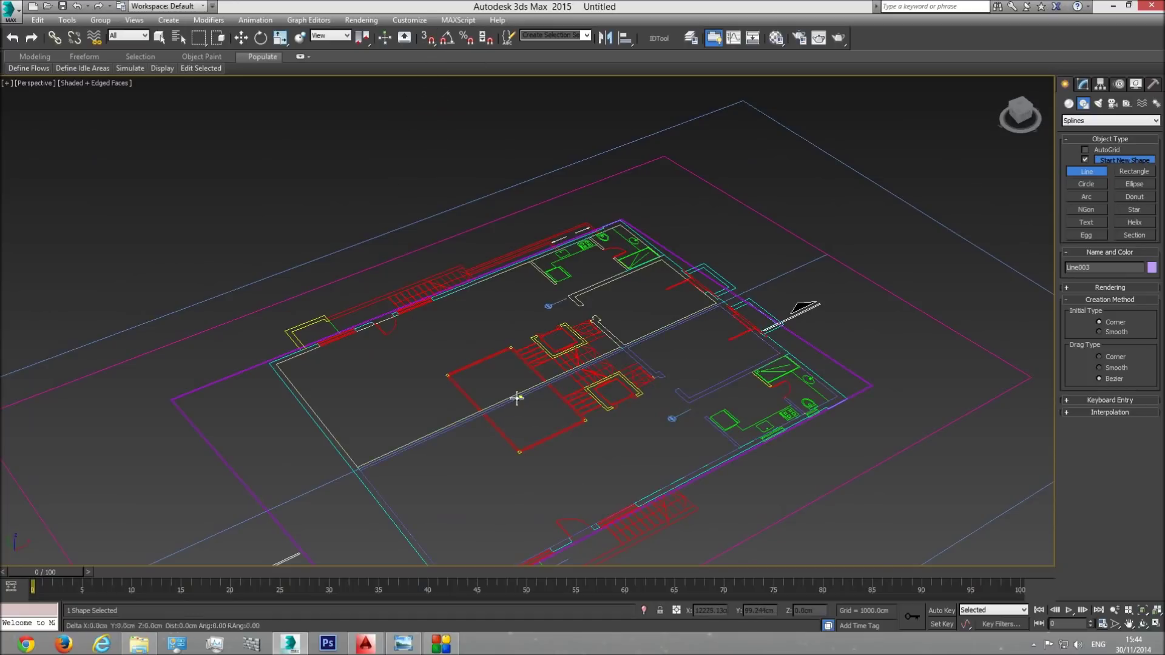
pyautogui.rightClick(534, 419)
pyautogui.rightClick(532, 406)
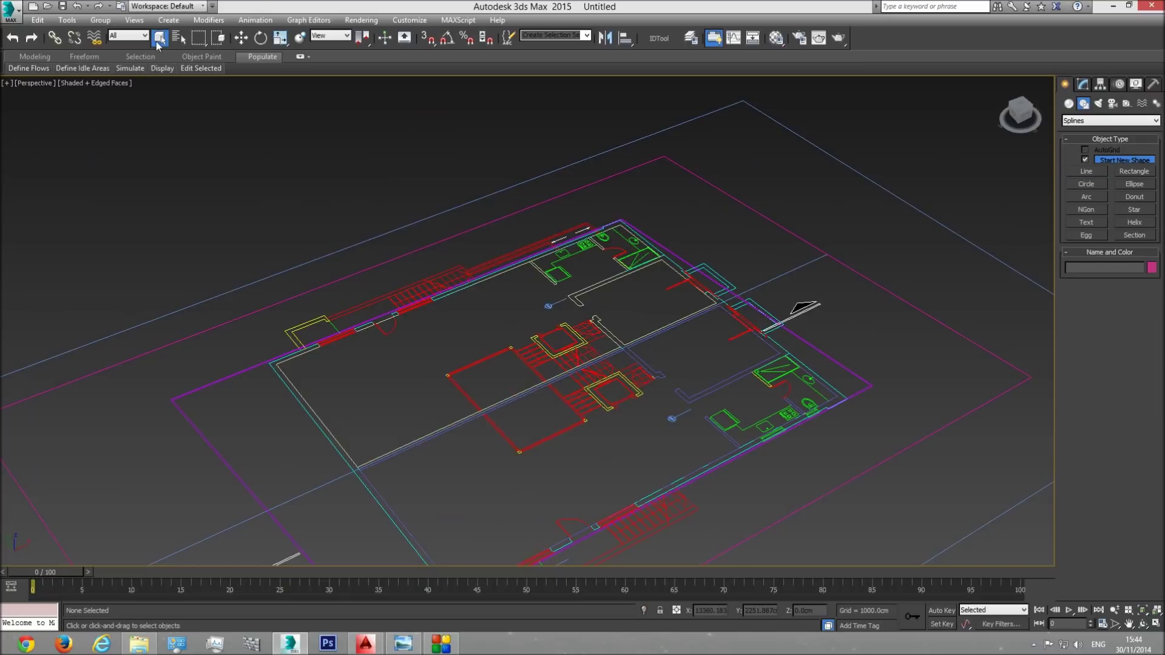
# Hide the imported Plan group so that only the traced outlines are shown
pyautogui.scroll(5, 441, 377)
pyautogui.click(441, 377)
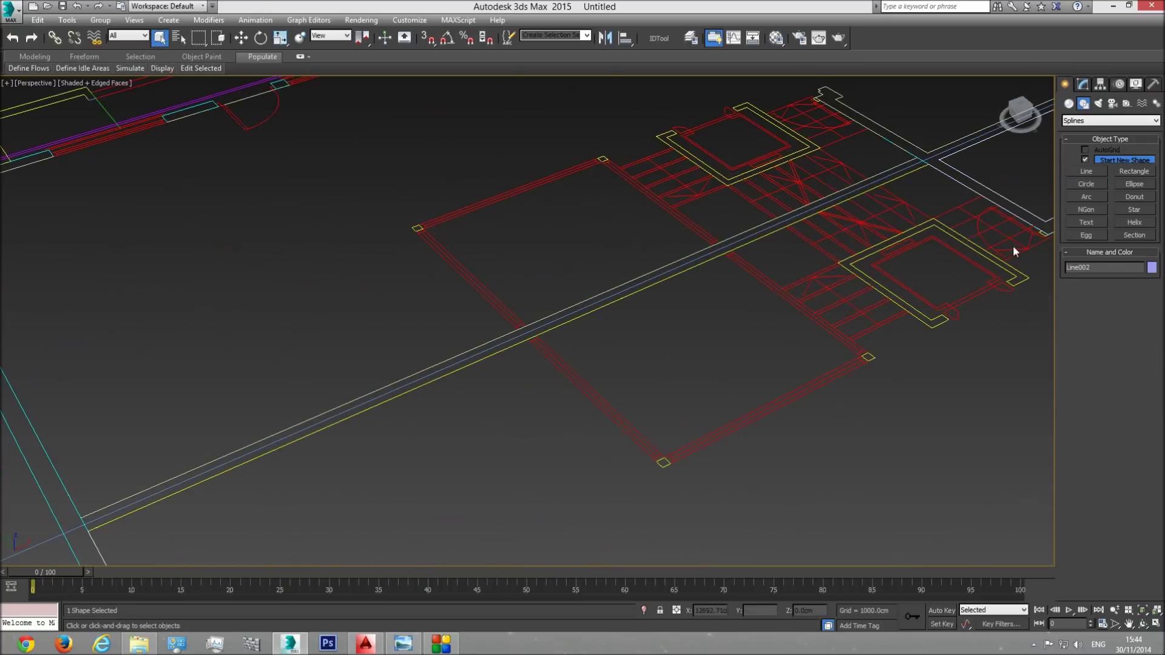
pyautogui.click(1083, 85)
pyautogui.scroll(-4, 712, 330)
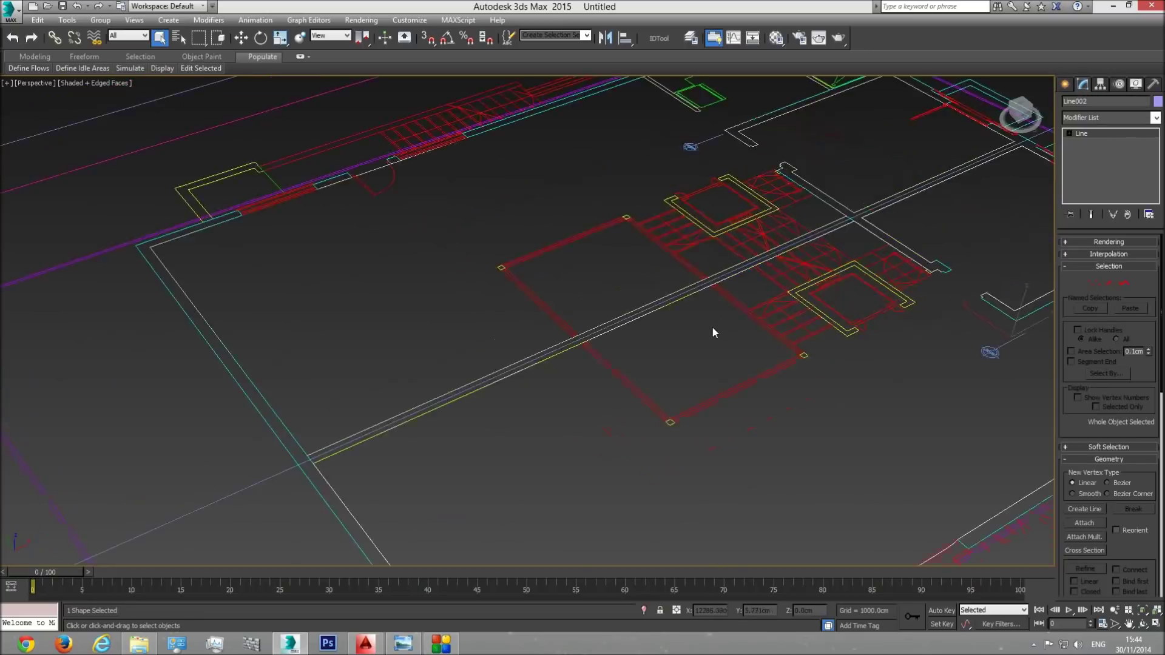
pyautogui.click(677, 378)
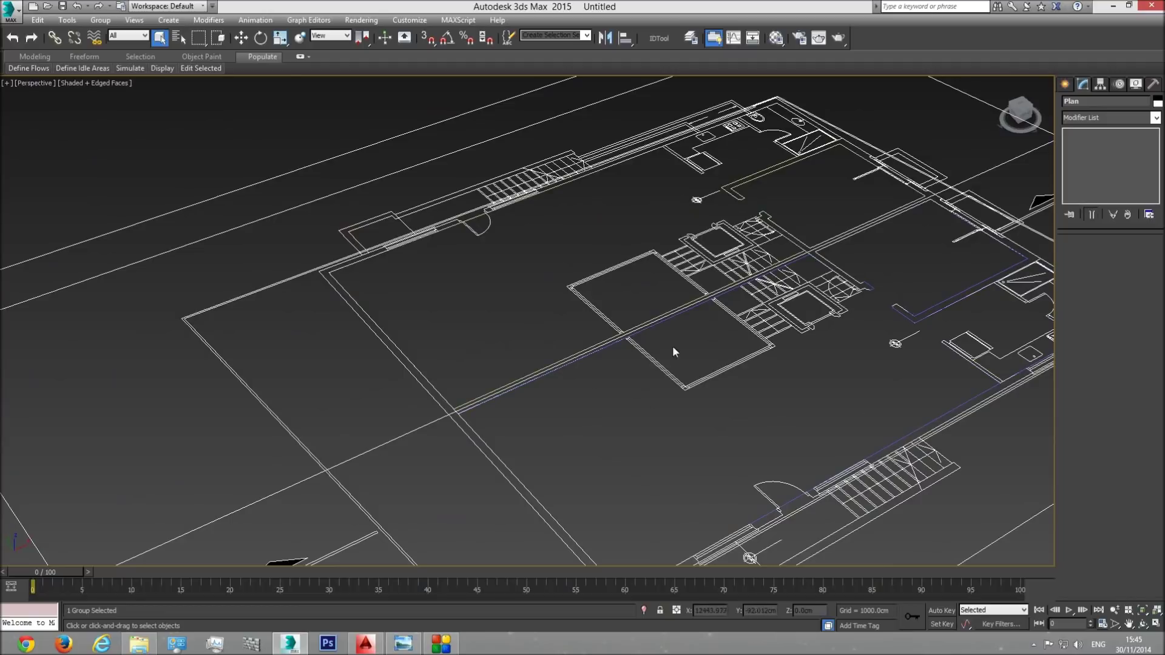
pyautogui.rightClick(724, 369)
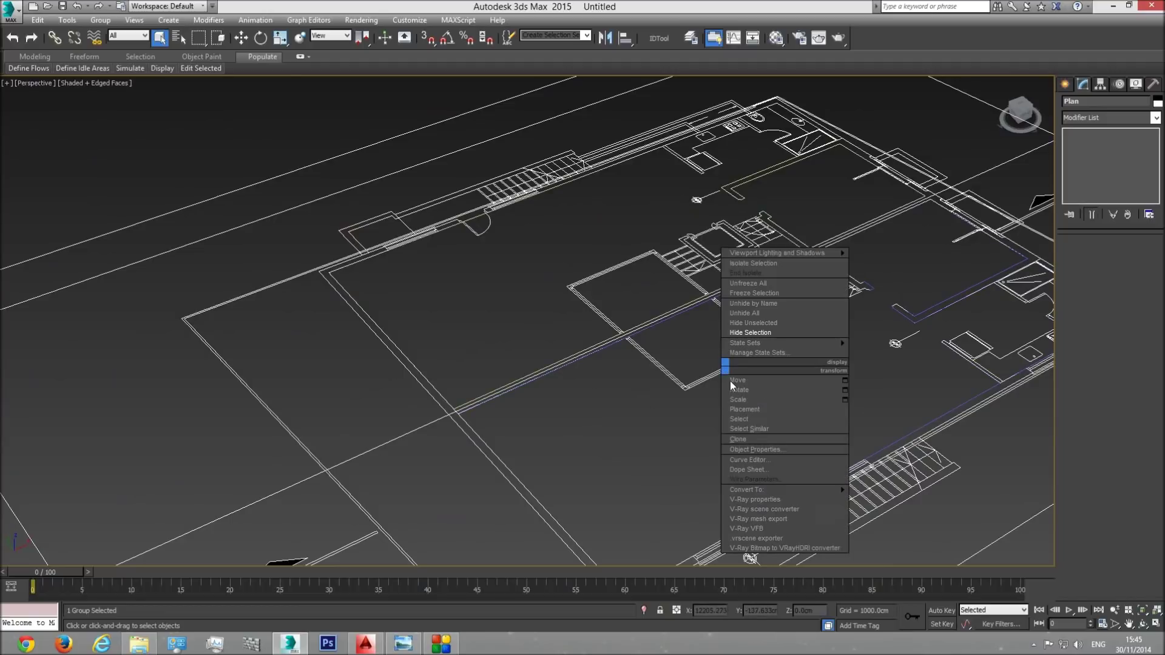
pyautogui.click(755, 333)
# Attach the two basement interior outlines into one shape and convert it to an Editable Poly
pyautogui.click(614, 337)
pyautogui.click(632, 336)
pyautogui.click(1085, 523)
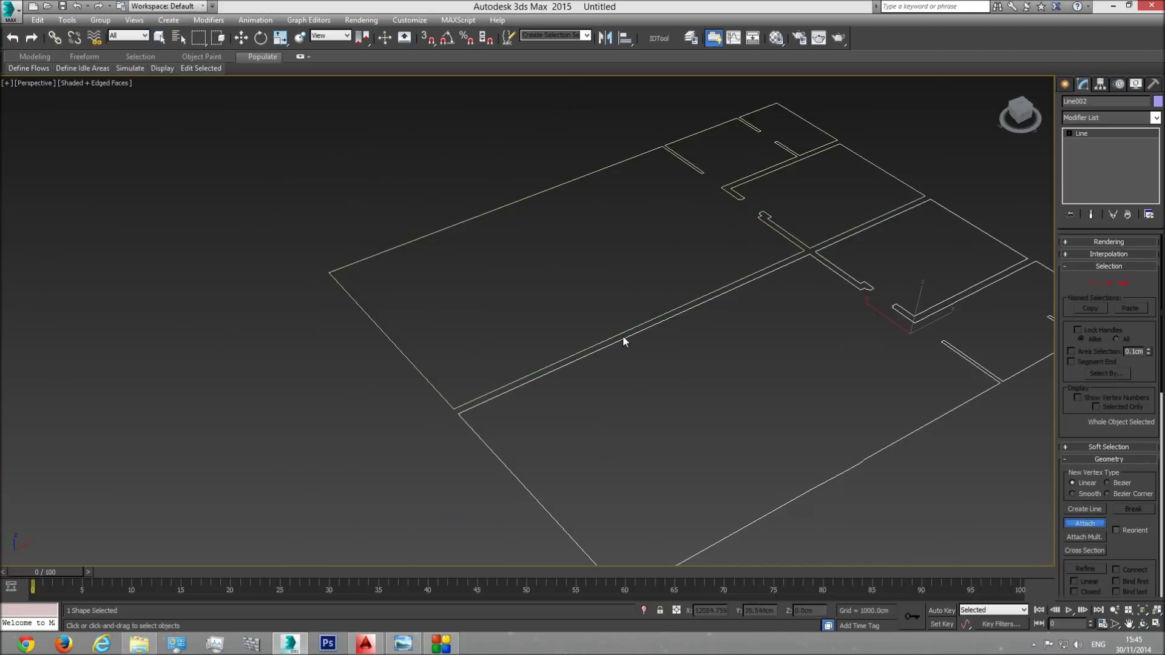
pyautogui.press('w')
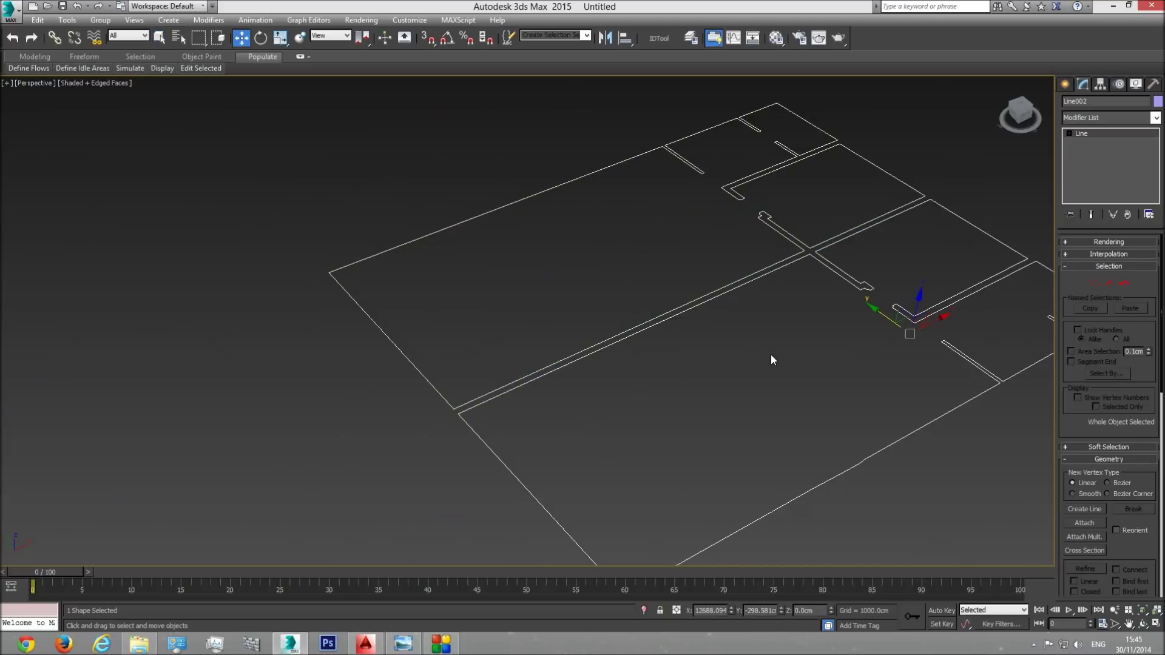
pyautogui.rightClick(732, 330)
pyautogui.moveTo(792, 452)
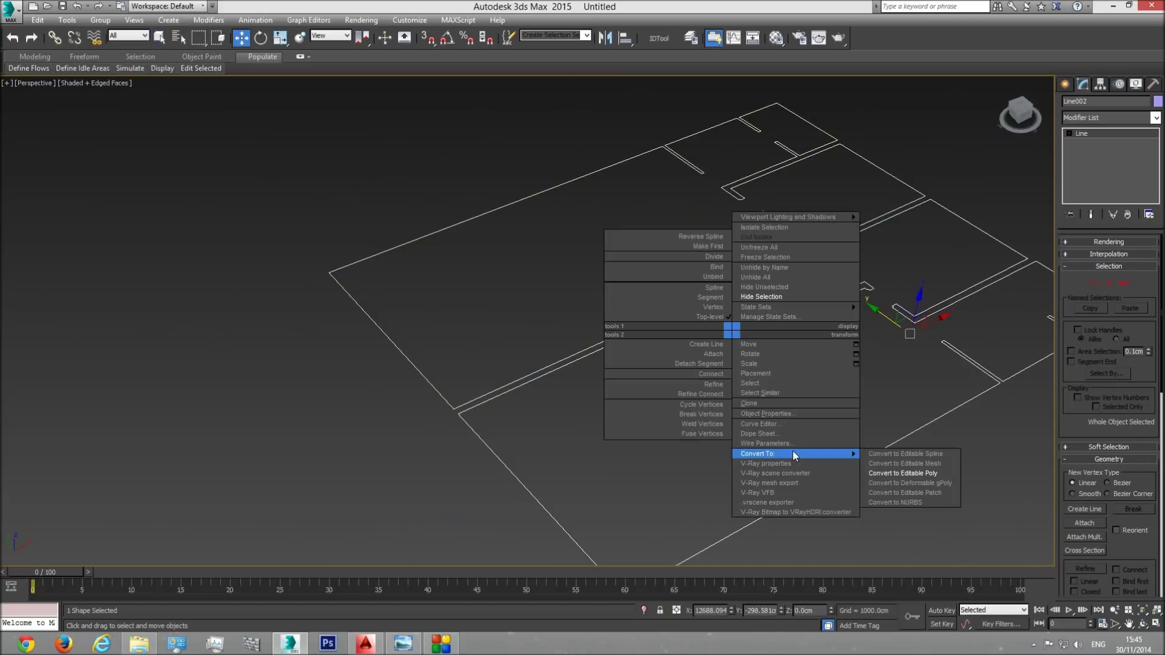
pyautogui.click(903, 473)
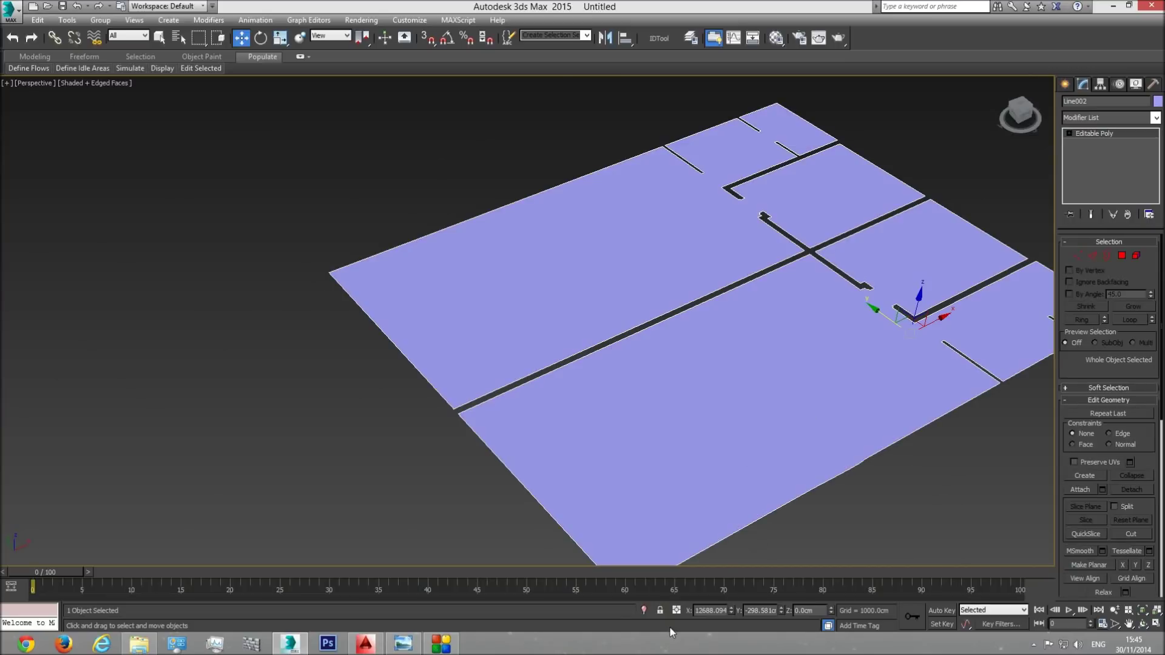
# Unhide all objects and hide the imported Plan group again, leaving the outer walls with the new floor polygons
pyautogui.rightClick(710, 356)
pyautogui.click(727, 300)
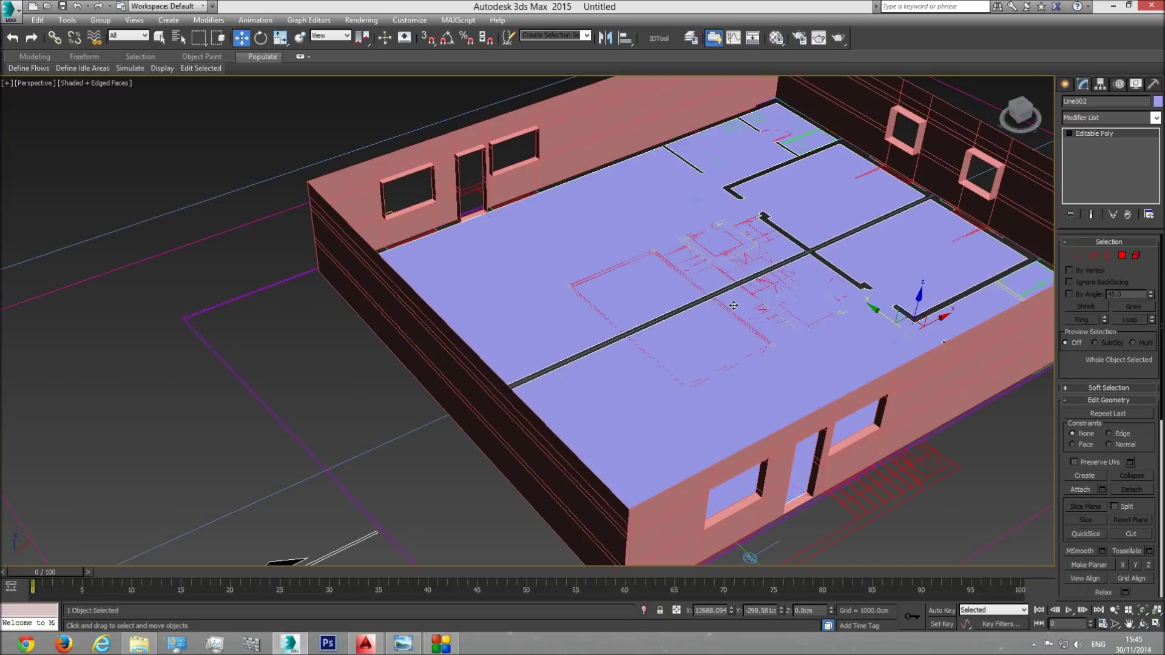
pyautogui.keyDown('alt'); pyautogui.moveTo(732, 291); pyautogui.dragTo(705, 302, button='middle'); pyautogui.keyUp('alt')
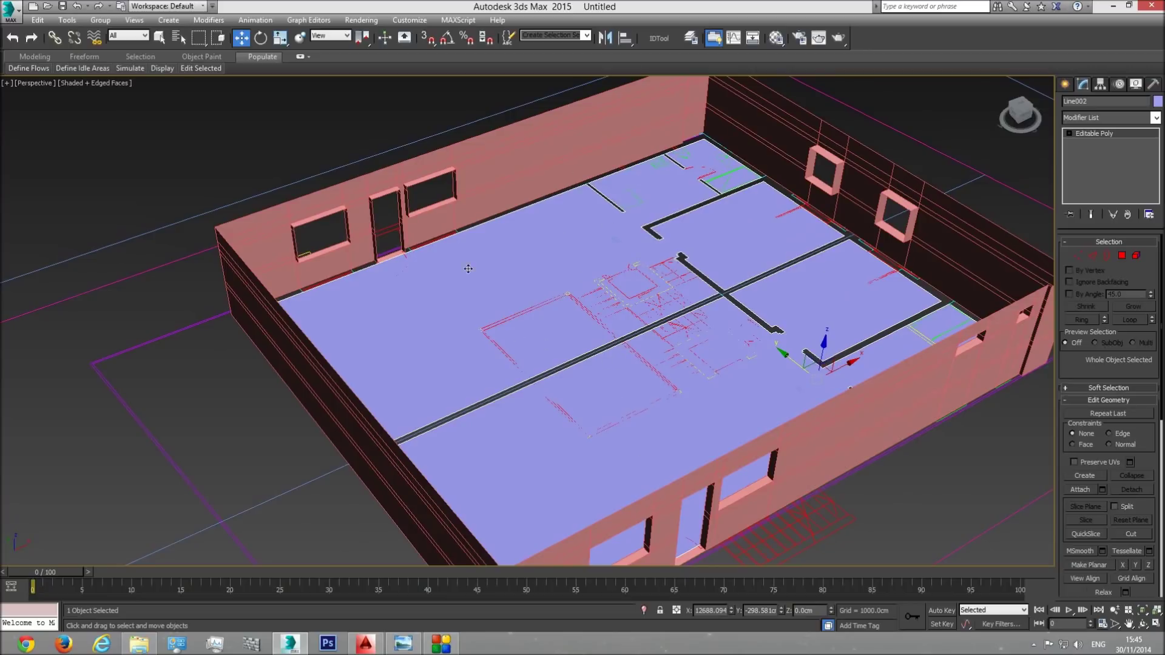
pyautogui.click(204, 322)
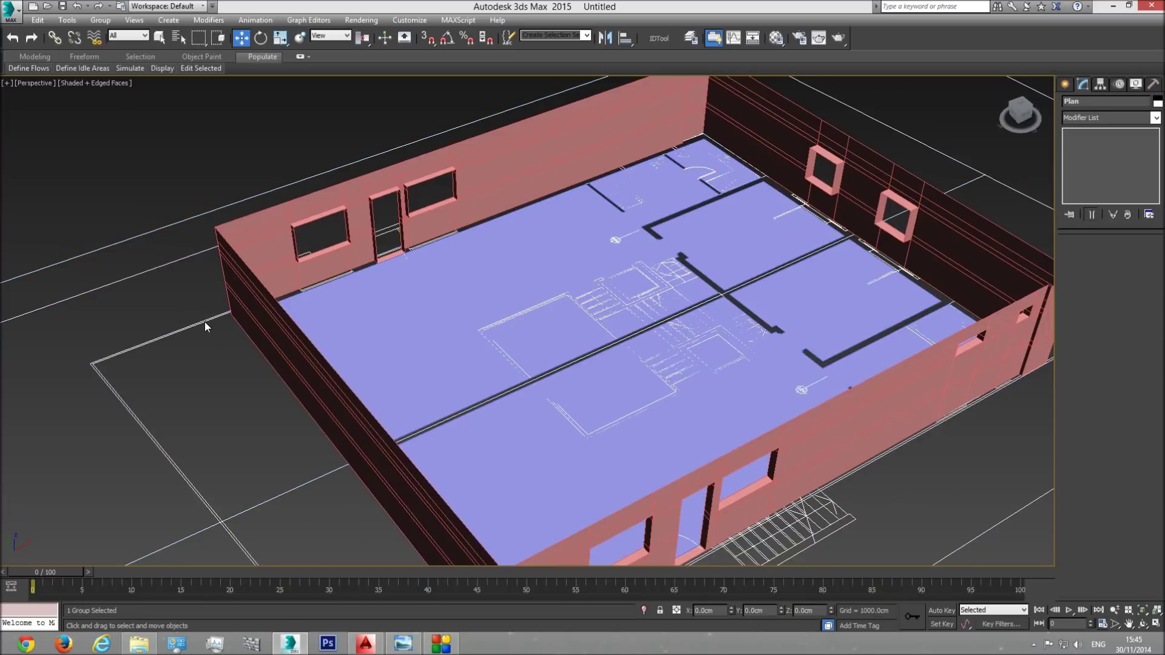
pyautogui.rightClick(205, 327)
pyautogui.click(233, 285)
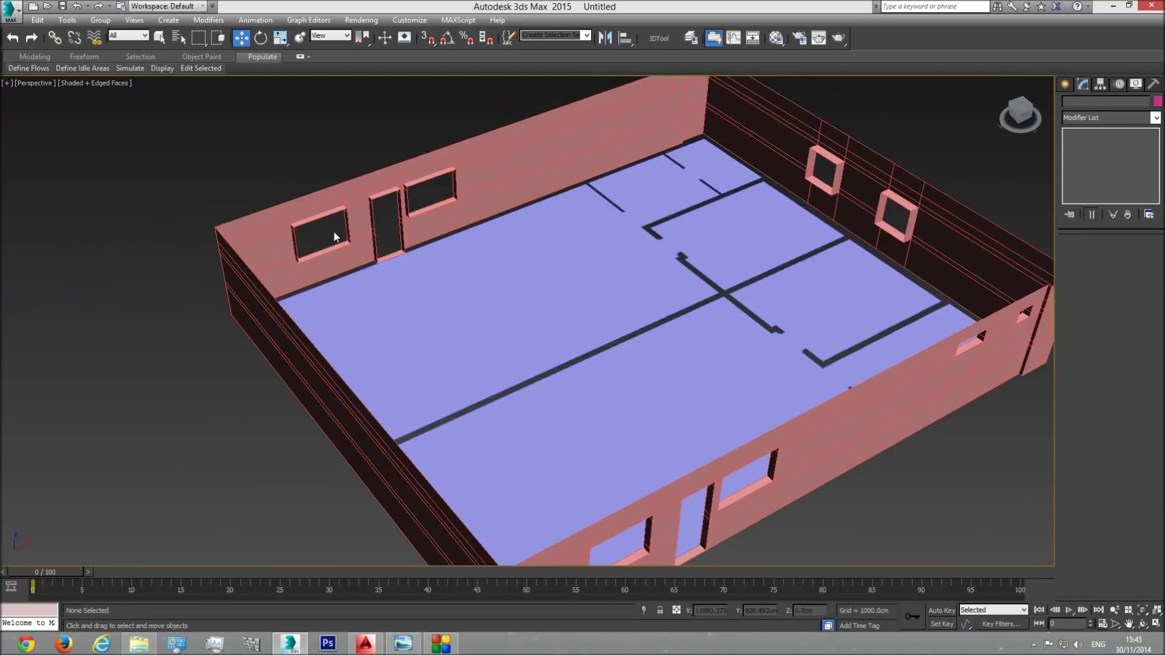
# Select the border edges of both floor polygons at Border level
pyautogui.click(159, 39)
pyautogui.click(501, 255)
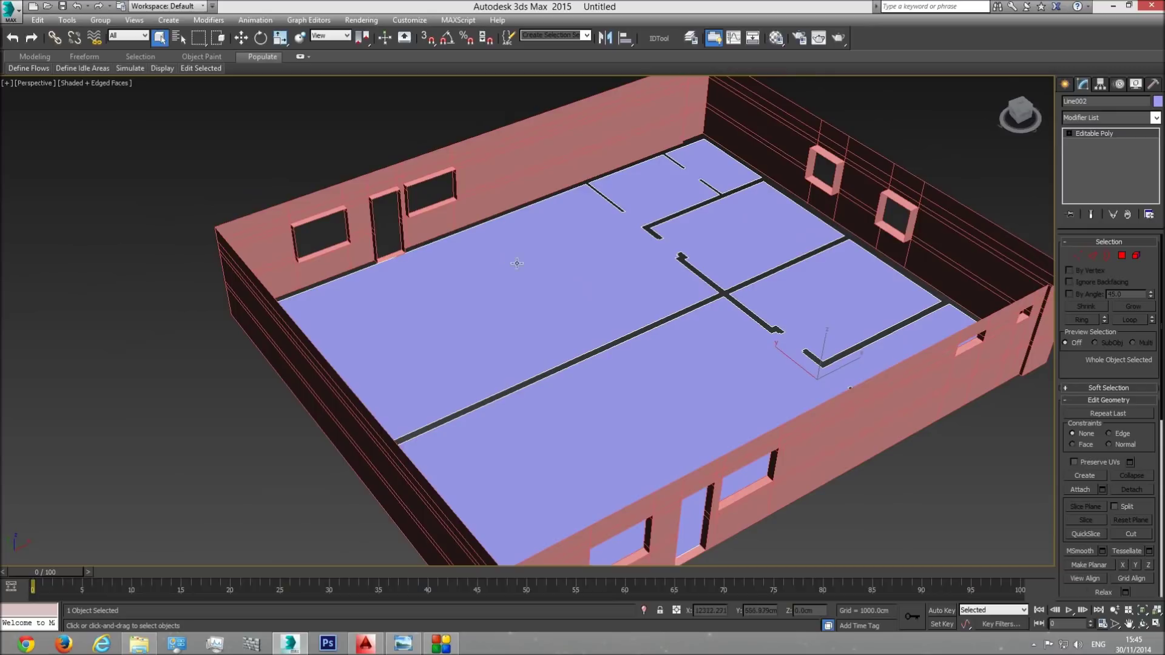
pyautogui.click(1106, 257)
pyautogui.click(681, 312)
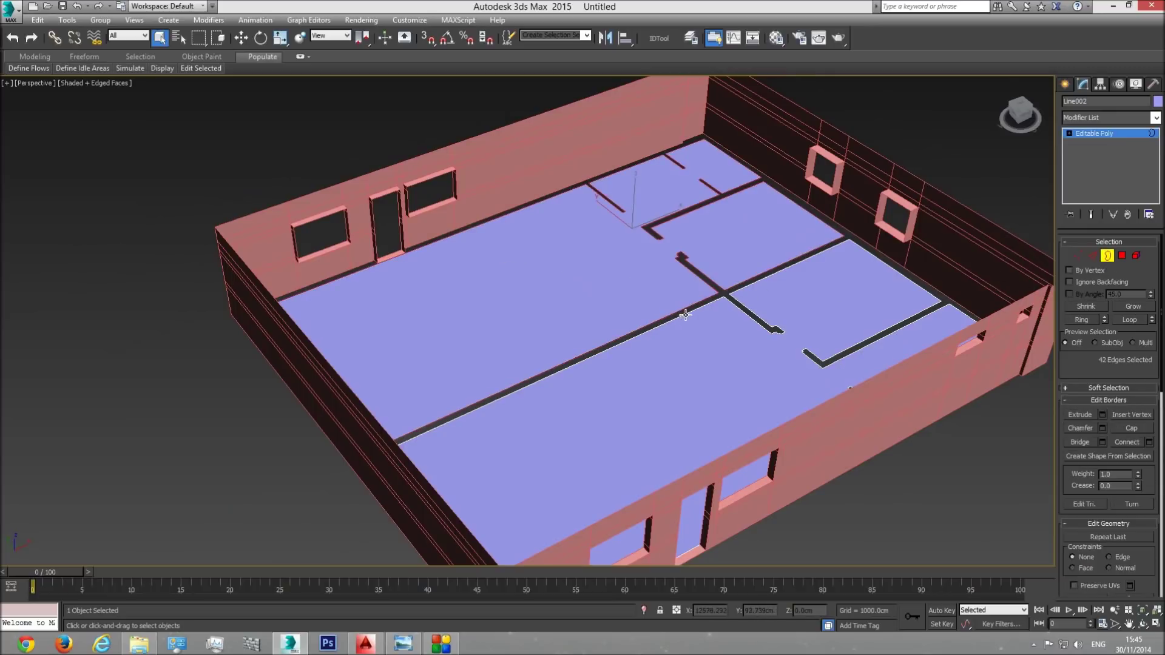
pyautogui.keyDown('ctrl'); pyautogui.click(685, 313); pyautogui.keyUp('ctrl')
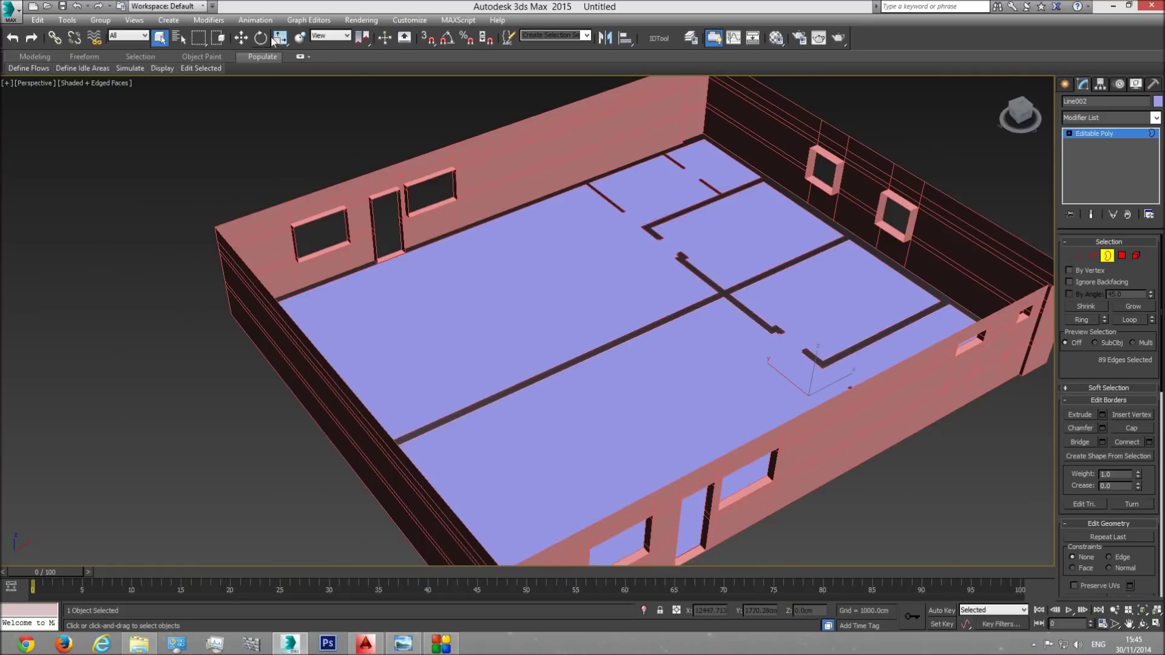
# With vertex snapping on, extrude the selected borders vertically in stages to the window sill and up to the window tops at 220 cm
pyautogui.click(428, 43)
pyautogui.click(241, 38)
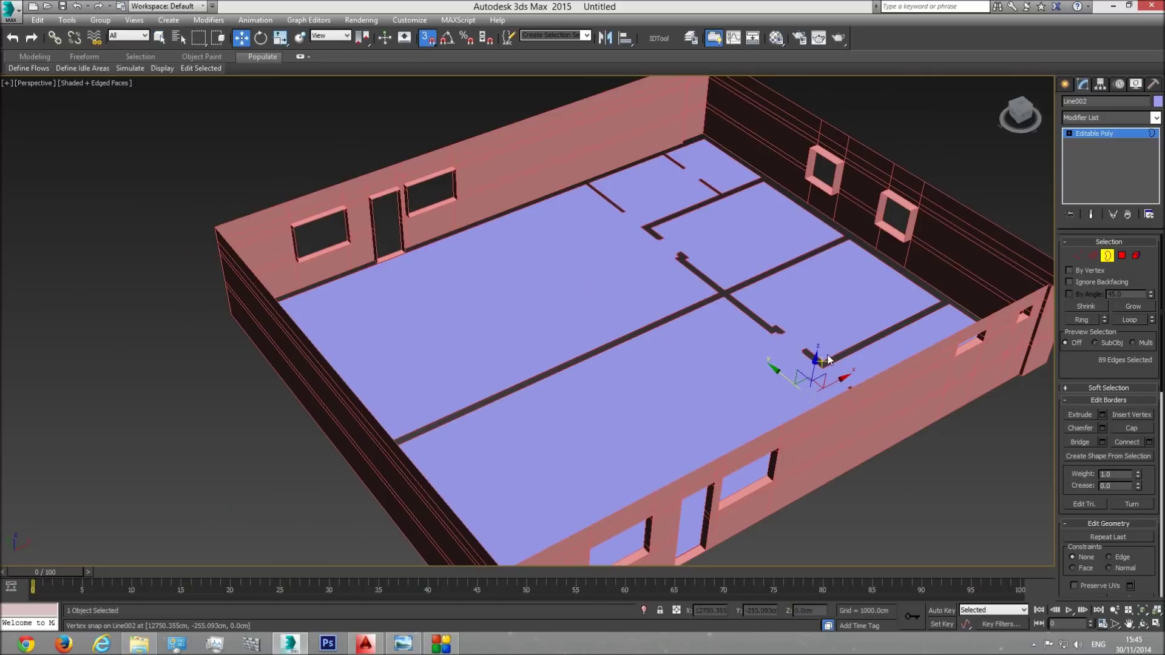
pyautogui.keyDown('shift'); pyautogui.moveTo(814, 363); pyautogui.dragTo(353, 248); pyautogui.keyUp('shift')
pyautogui.keyDown('shift'); pyautogui.moveTo(819, 337); pyautogui.dragTo(458, 169); pyautogui.keyUp('shift')
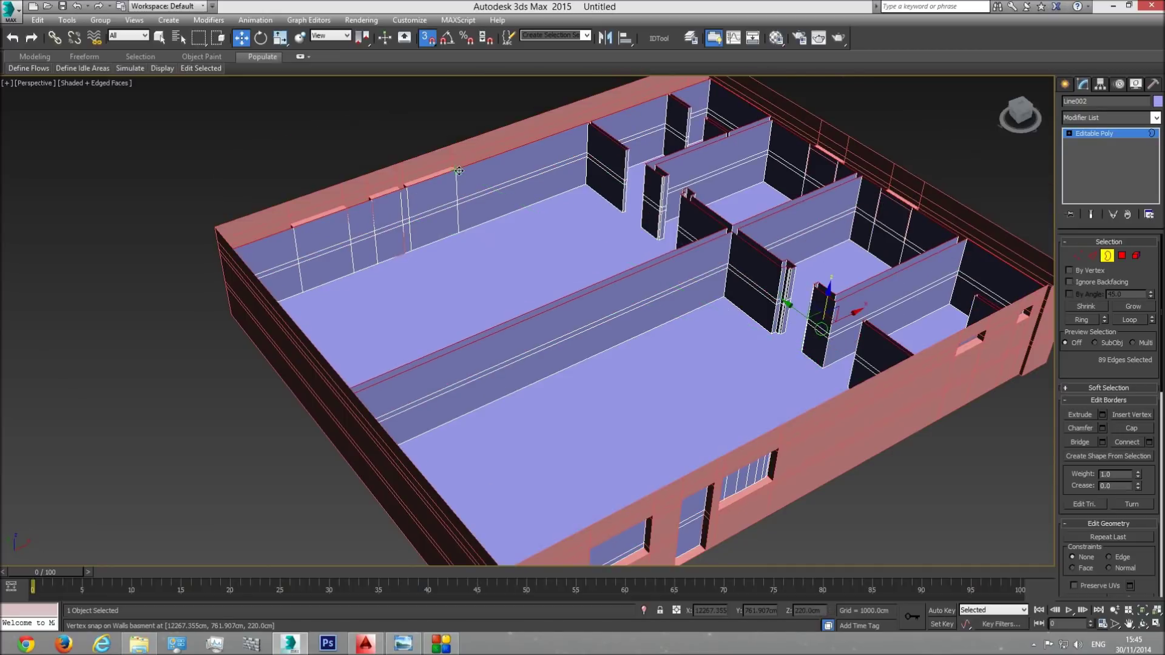
# Extrude the borders further up, snapping them to the top of the outer walls at 290 cm
pyautogui.moveTo(758, 333); pyautogui.dragTo(677, 387, button='middle')
pyautogui.scroll(5, 846, 316)
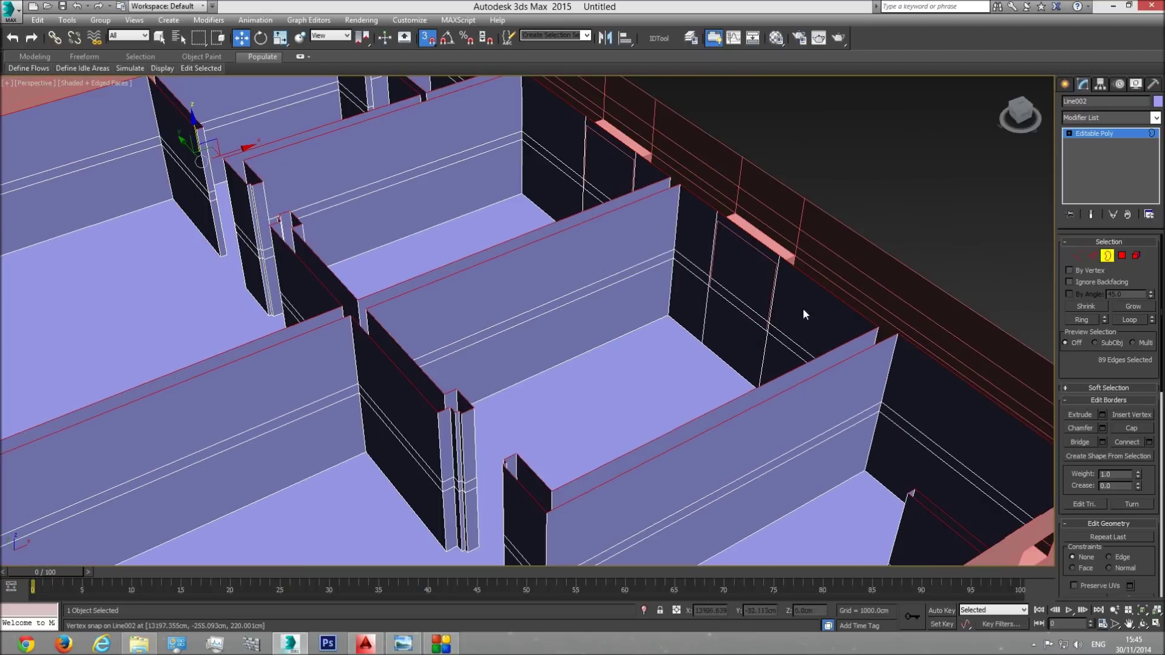
pyautogui.scroll(-6, 722, 410)
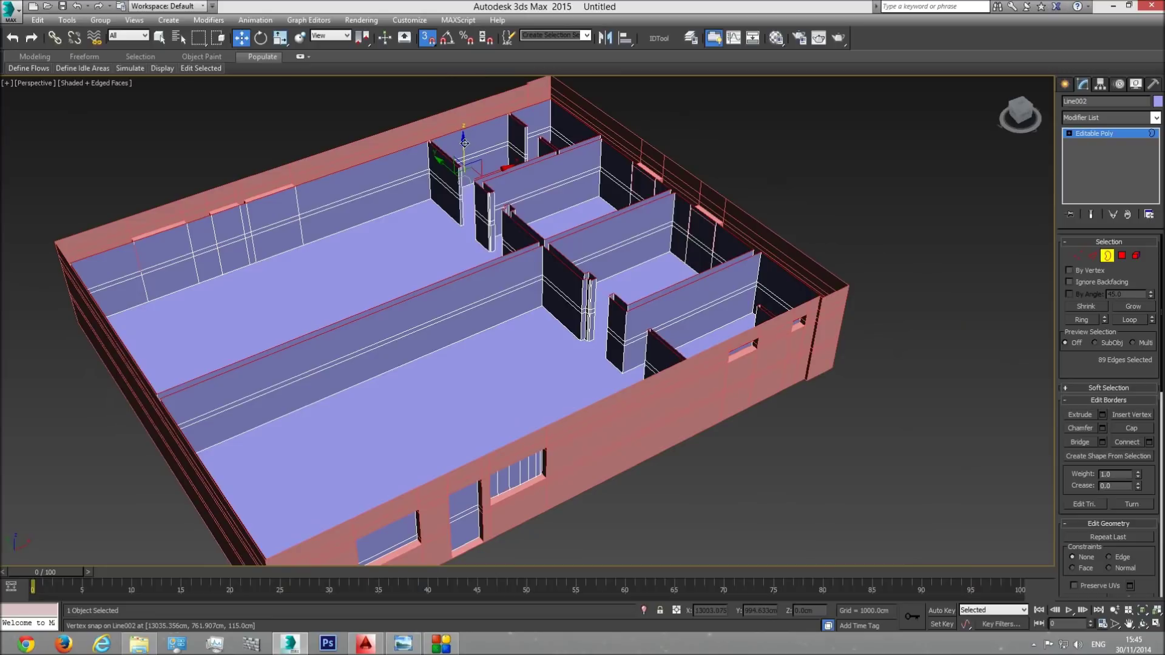
pyautogui.moveTo(464, 143); pyautogui.dragTo(534, 86)
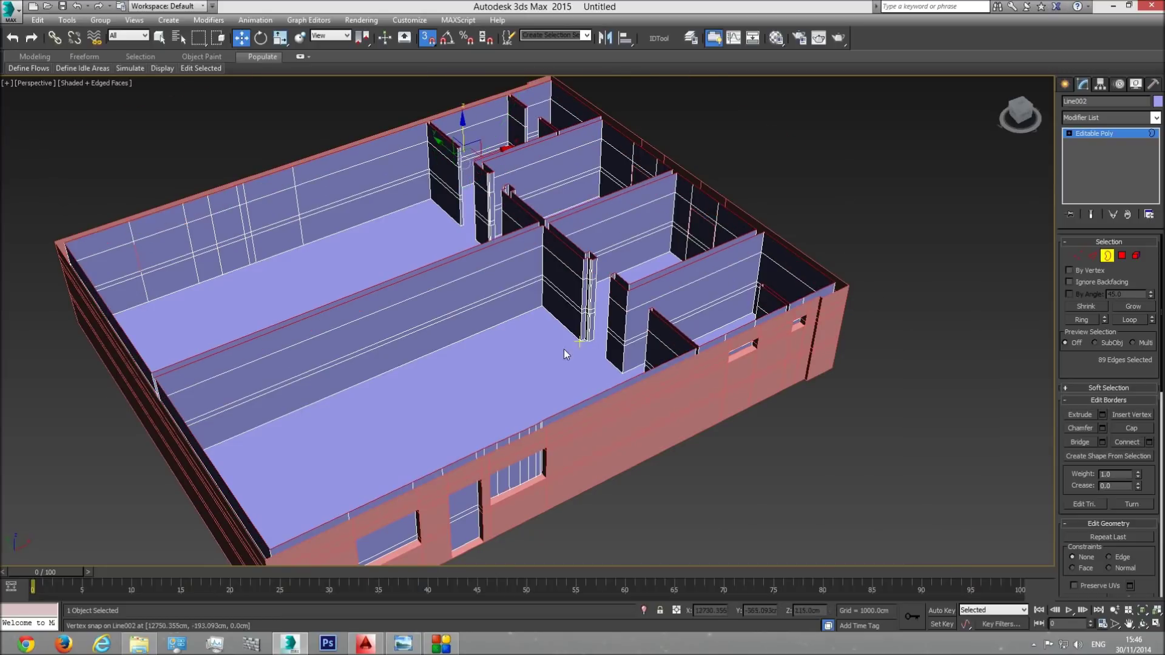
# Examine the raised interior walls from several angles, especially behind the front wall's windows
pyautogui.moveTo(496, 296); pyautogui.dragTo(530, 343, button='middle')
pyautogui.moveTo(238, 346); pyautogui.dragTo(410, 379, button='middle')
pyautogui.scroll(2, 410, 380)
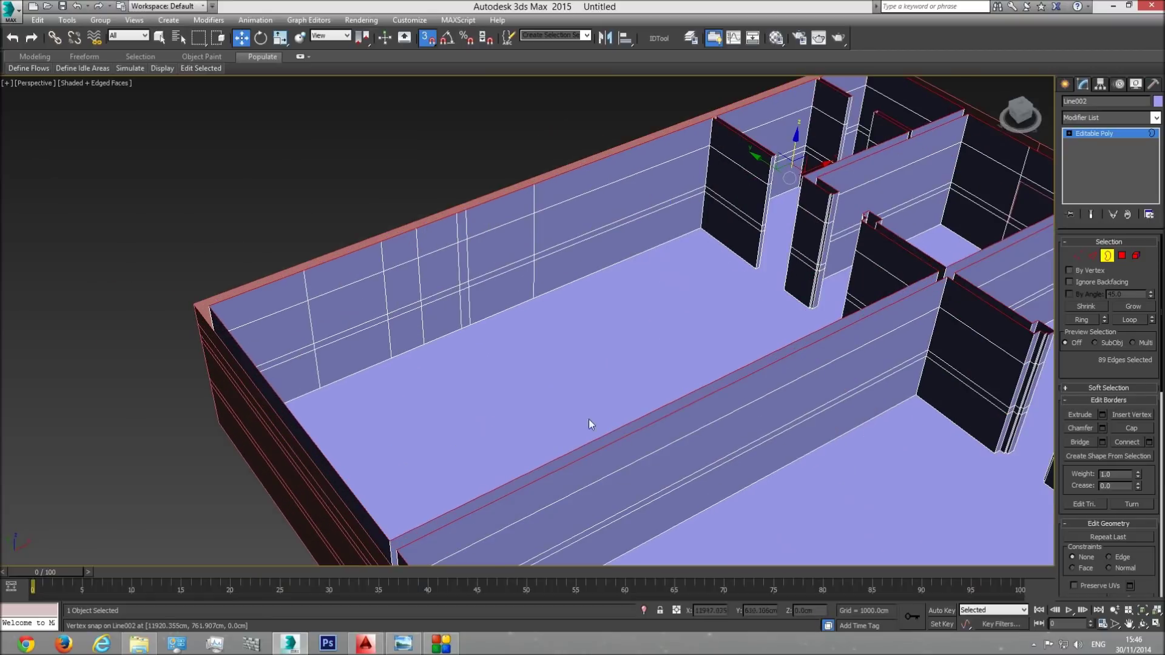
pyautogui.moveTo(589, 420); pyautogui.dragTo(570, 421, button='middle')
pyautogui.scroll(-2, 571, 420)
pyautogui.click(1143, 623)
pyautogui.moveTo(591, 373); pyautogui.dragTo(624, 437)
pyautogui.moveTo(770, 540); pyautogui.dragTo(667, 432, button='middle')
pyautogui.scroll(2, 667, 431)
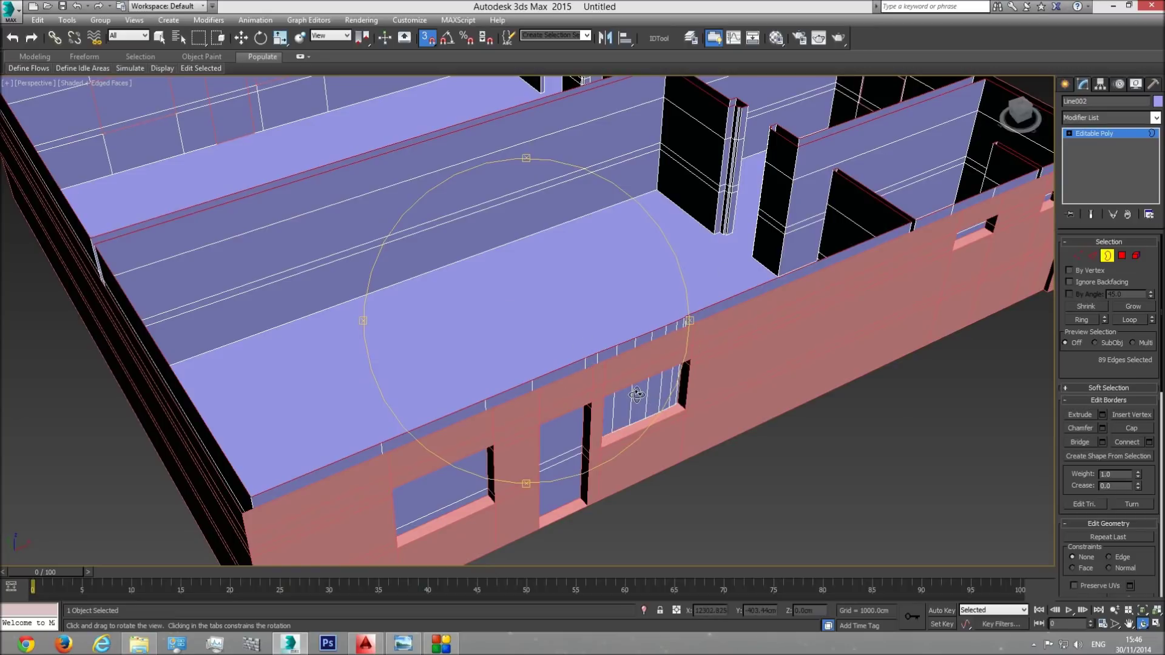
# Check the front wall's inner line against the outer wall in a top wireframe view and leave Border level
pyautogui.press('t')
pyautogui.scroll(5, 588, 340)
pyautogui.press('F3')
pyautogui.scroll(2, 679, 328)
pyautogui.press('w')
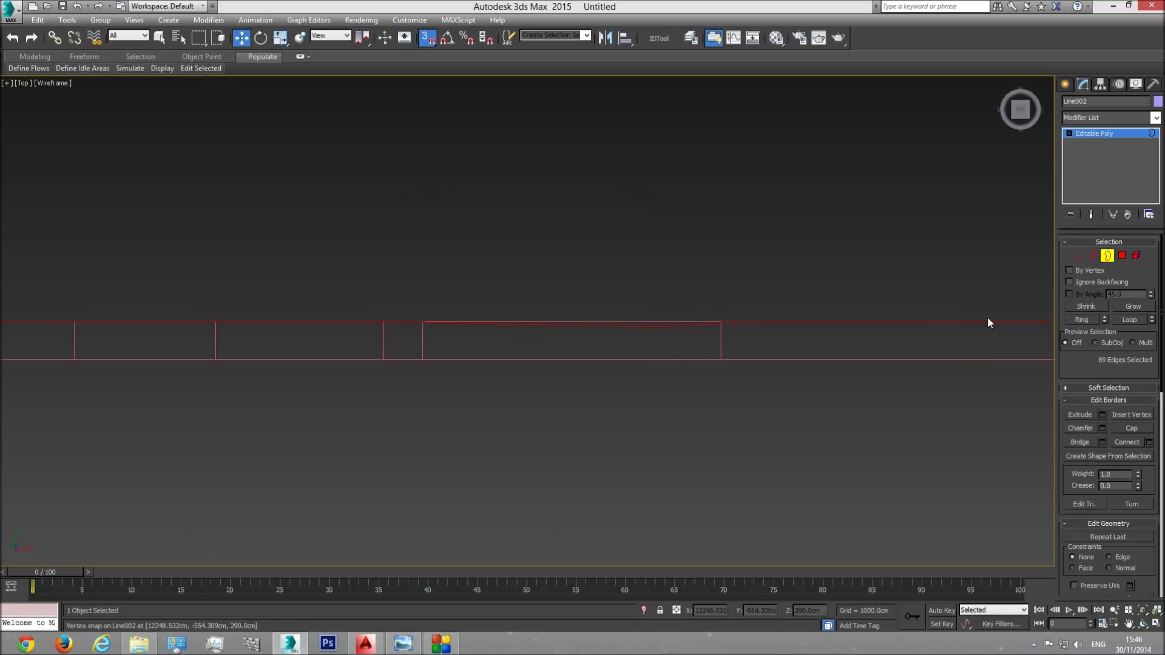
pyautogui.click(1107, 256)
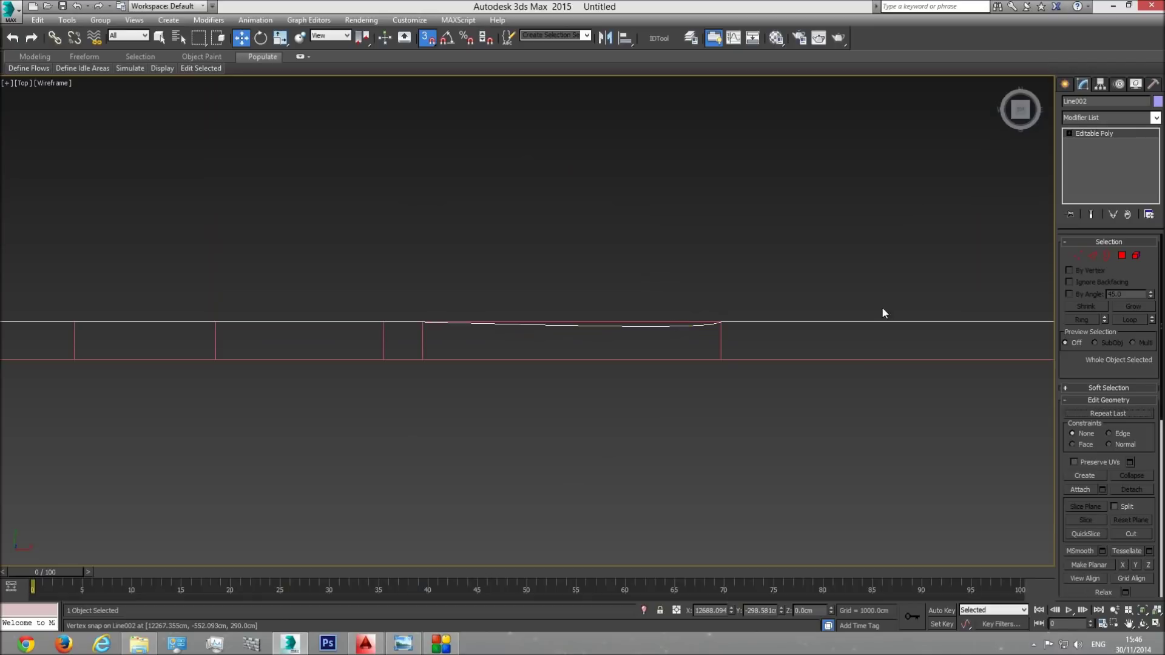
pyautogui.rightClick(805, 298)
# Return to a shaded perspective view and isolate the interior wall object
pyautogui.press('p')
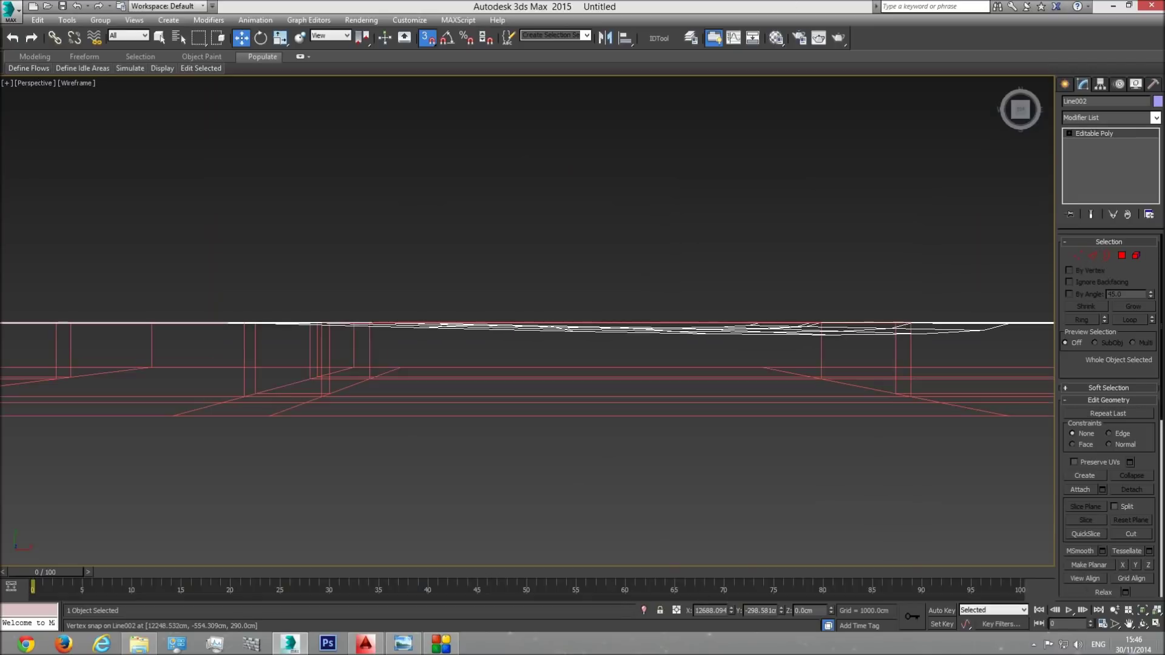
pyautogui.click(1141, 609)
pyautogui.click(1140, 623)
pyautogui.press('F3')
pyautogui.moveTo(649, 379)
pyautogui.mouseDown()
pyautogui.moveTo(673, 323)
pyautogui.moveTo(697, 424)
pyautogui.mouseUp()
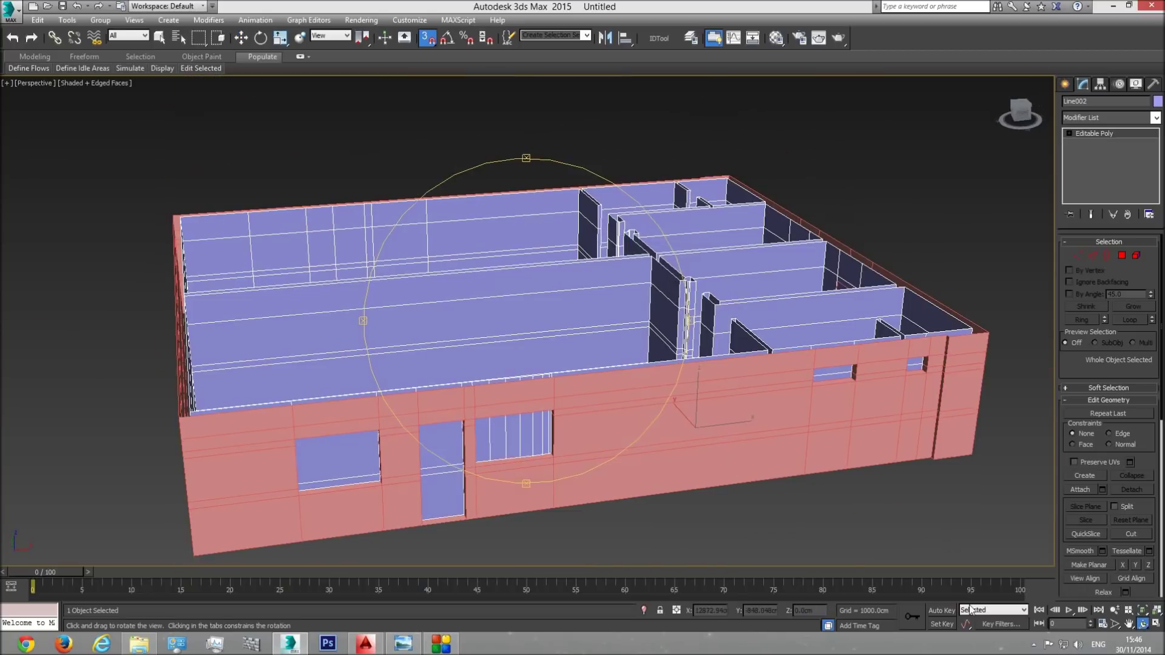
pyautogui.click(643, 611)
pyautogui.moveTo(585, 388); pyautogui.dragTo(585, 412)
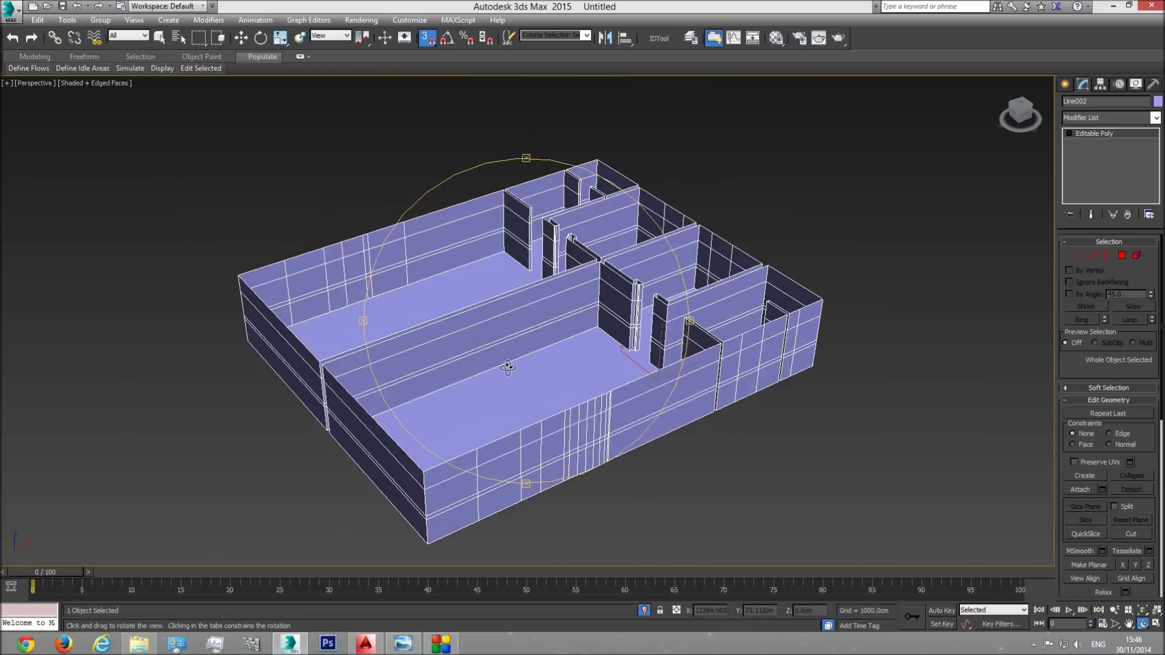
# Select the surplus closely spaced vertical edges on the front wall behind the window and extend the selection to full loops
pyautogui.scroll(5, 585, 413)
pyautogui.click(1090, 257)
pyautogui.press('w')
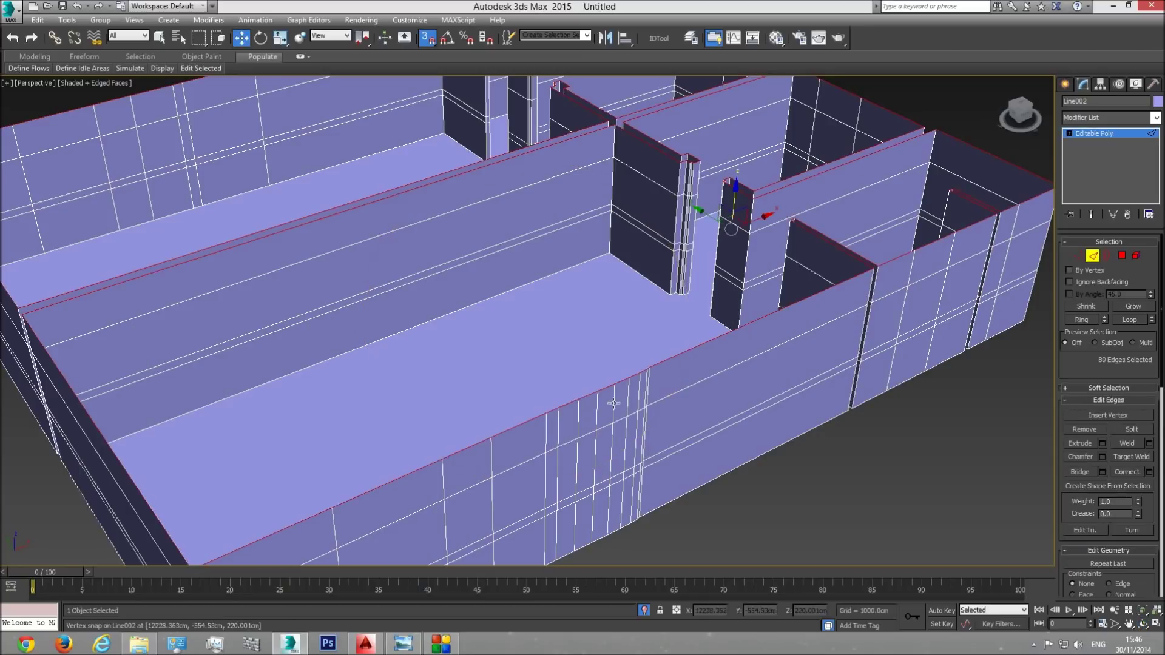
pyautogui.click(644, 384)
pyautogui.press('q')
pyautogui.keyDown('ctrl'); pyautogui.click(639, 397); pyautogui.keyUp('ctrl')
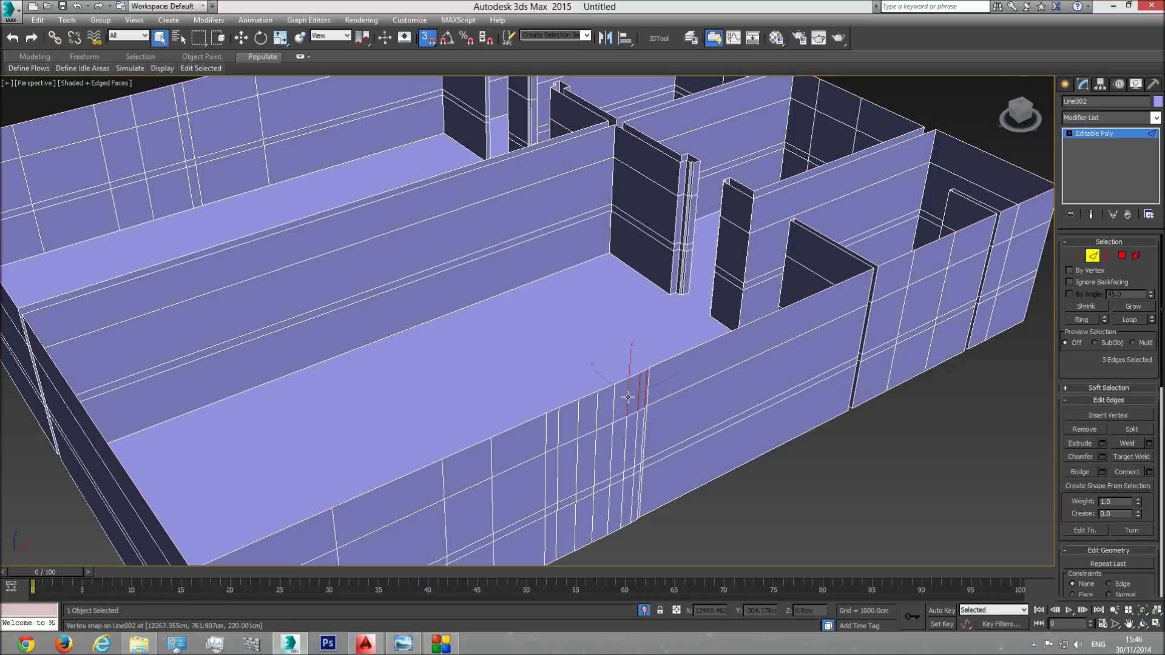
pyautogui.keyDown('ctrl'); pyautogui.click(612, 404); pyautogui.keyUp('ctrl')
pyautogui.keyDown('ctrl'); pyautogui.click(559, 430); pyautogui.keyUp('ctrl')
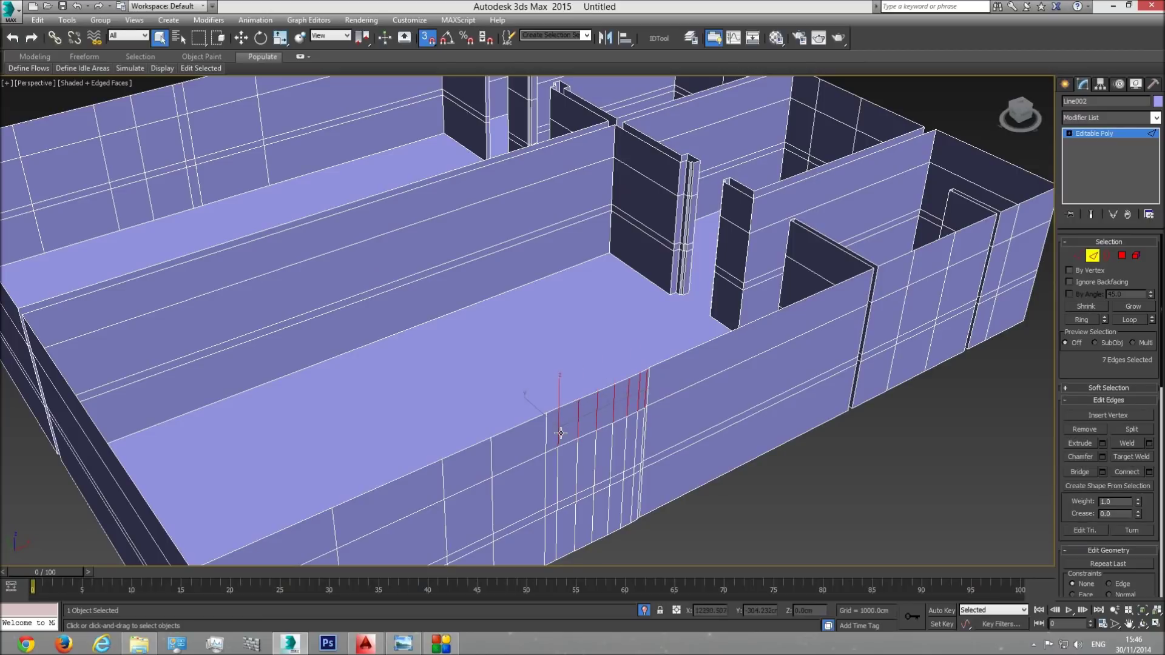
pyautogui.click(1129, 320)
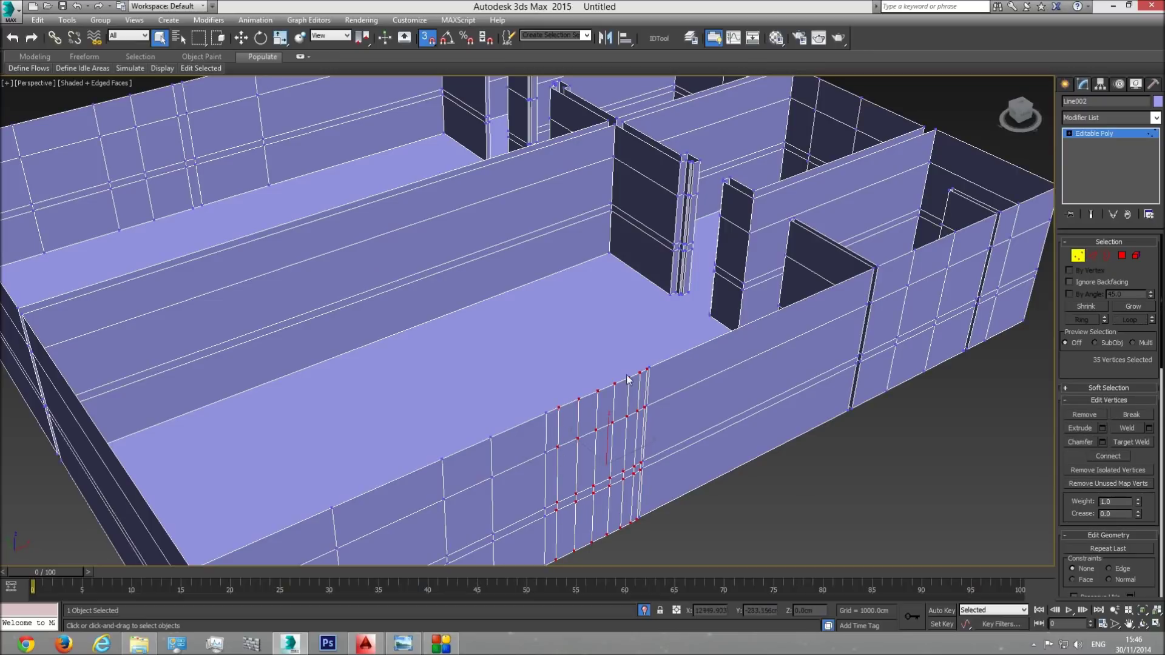
# Remove the surplus vertical edges and their leftover vertices from the front wall, and leave Vertex level
pyautogui.click(1091, 255)
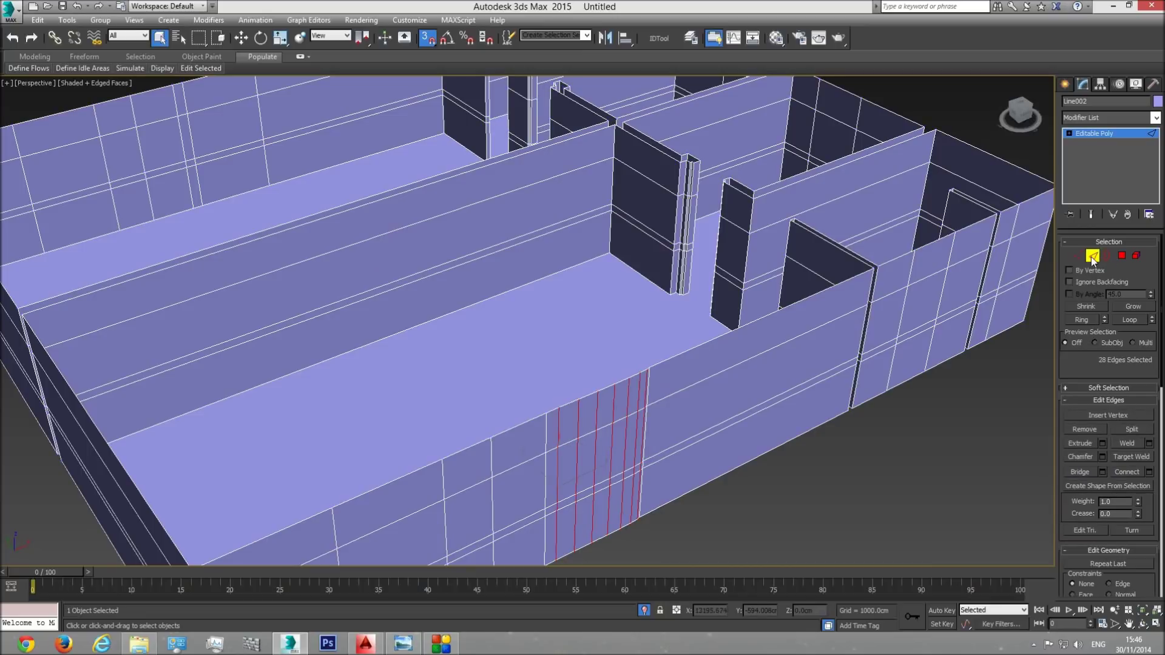
pyautogui.click(883, 425)
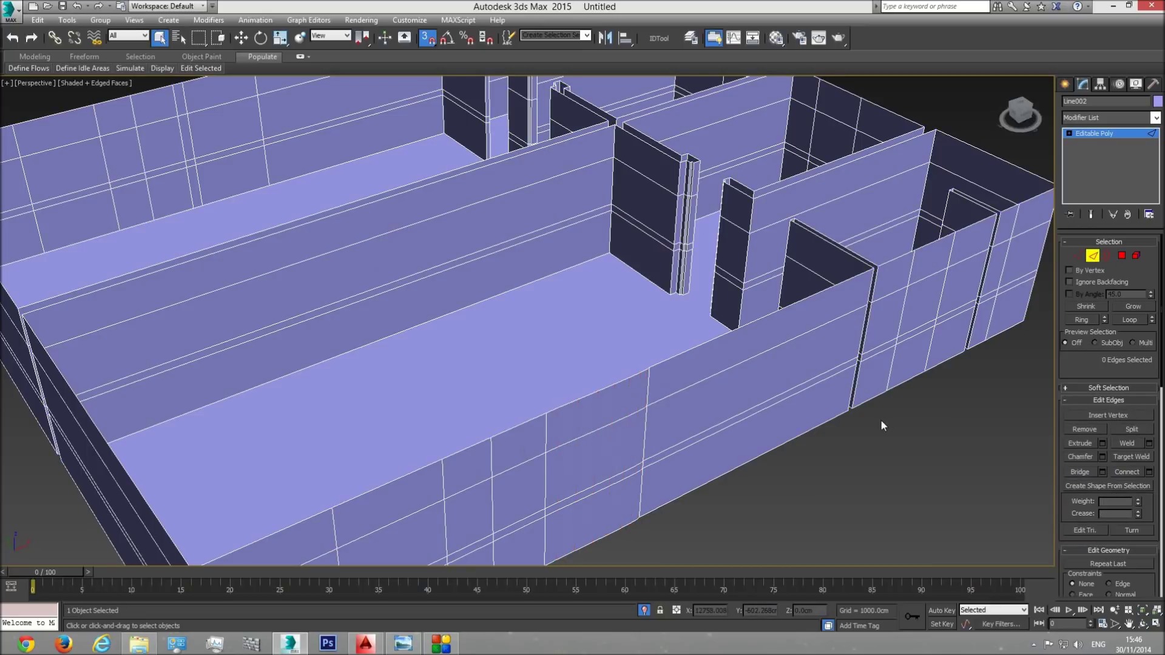
pyautogui.click(1078, 256)
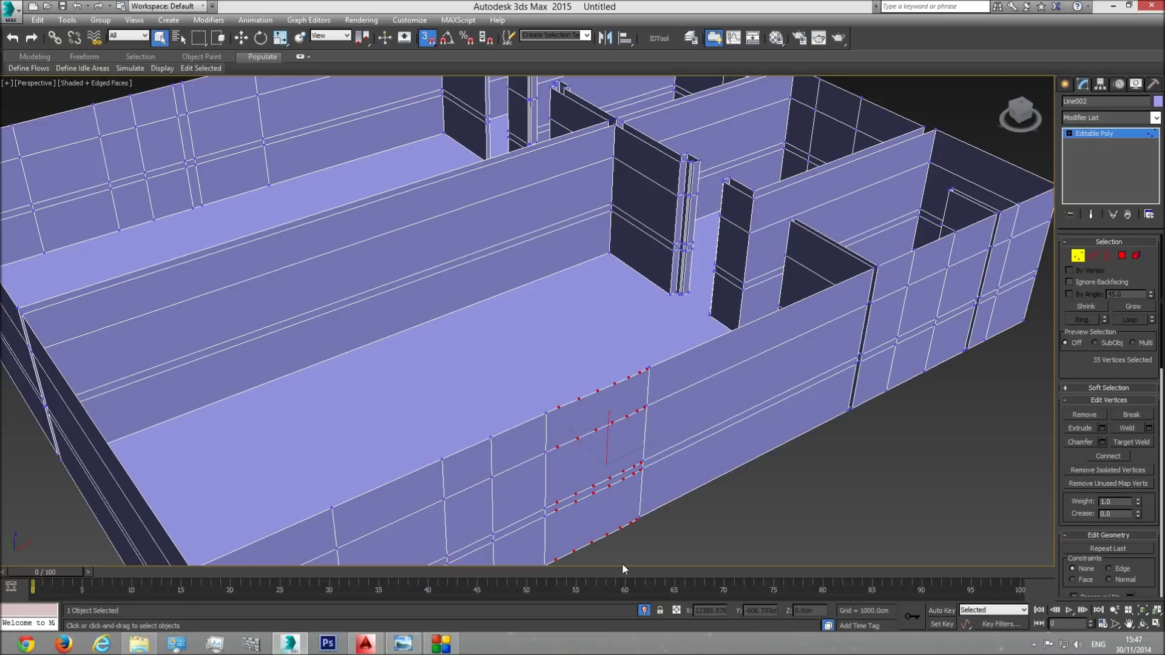
pyautogui.press('BackSpace')
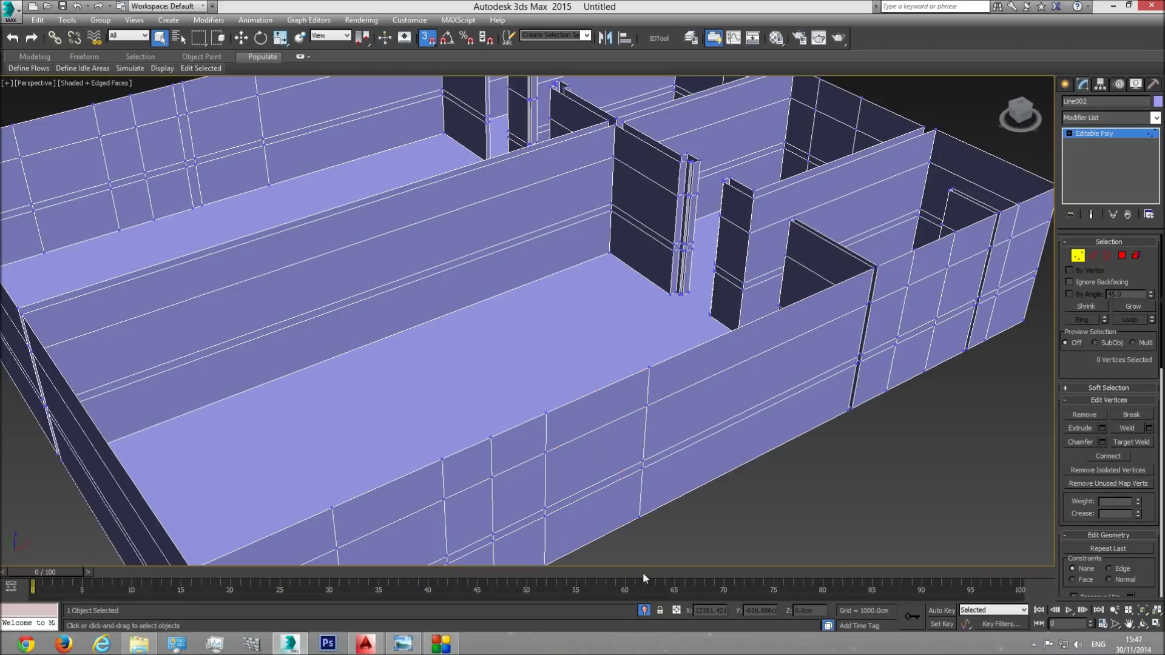
pyautogui.click(1077, 255)
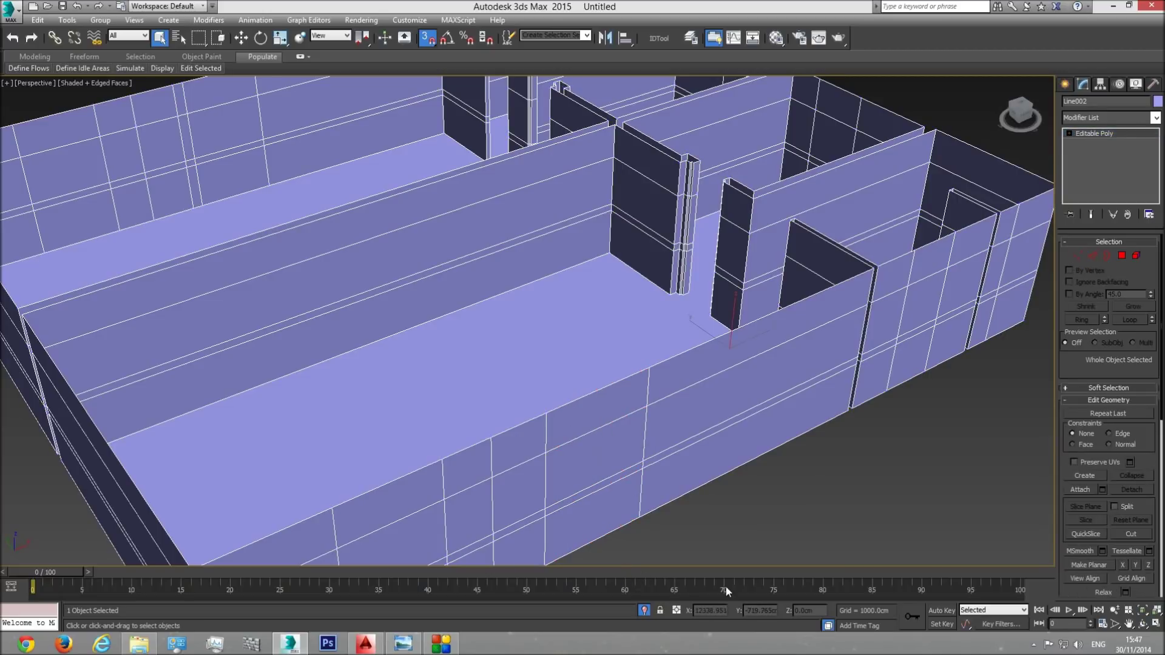
# Exit isolation to show the outer walls again and view the front wall corner from the top in wireframe
pyautogui.click(644, 611)
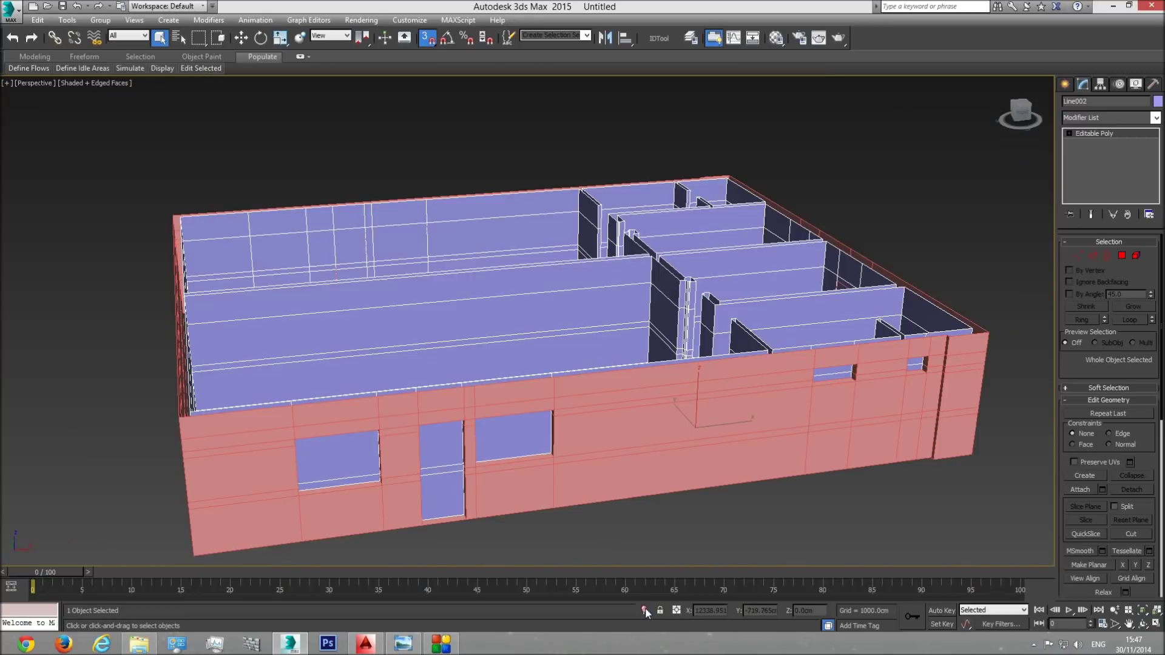
pyautogui.scroll(3, 560, 461)
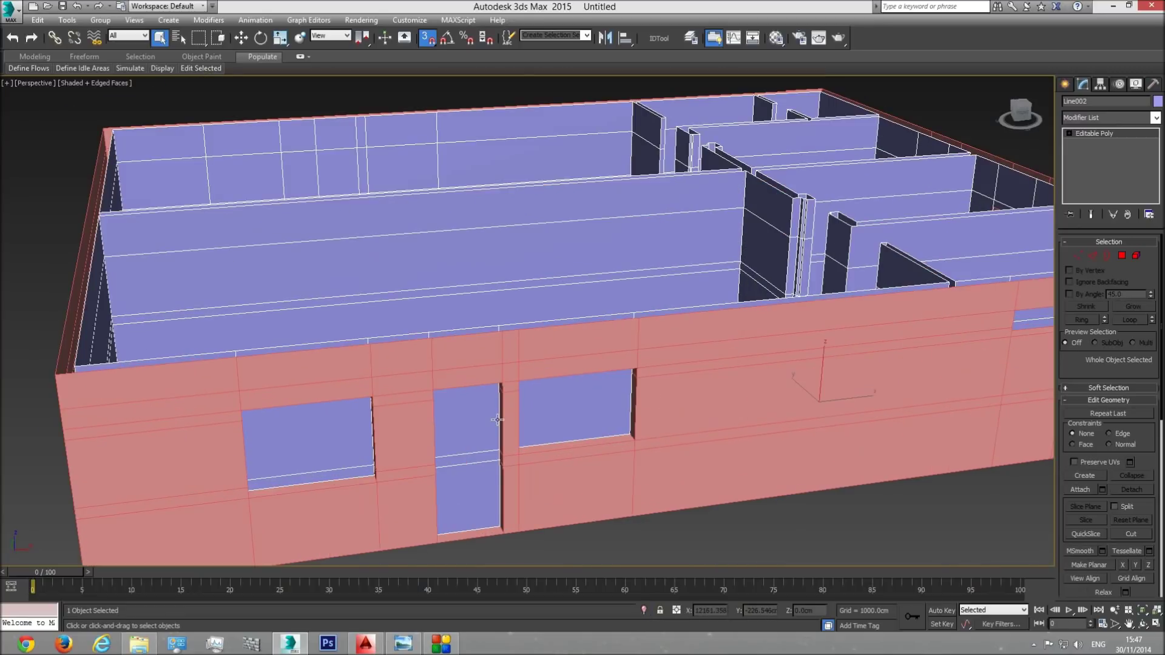
pyautogui.press('t')
pyautogui.press('F3')
pyautogui.scroll(-3, 925, 377)
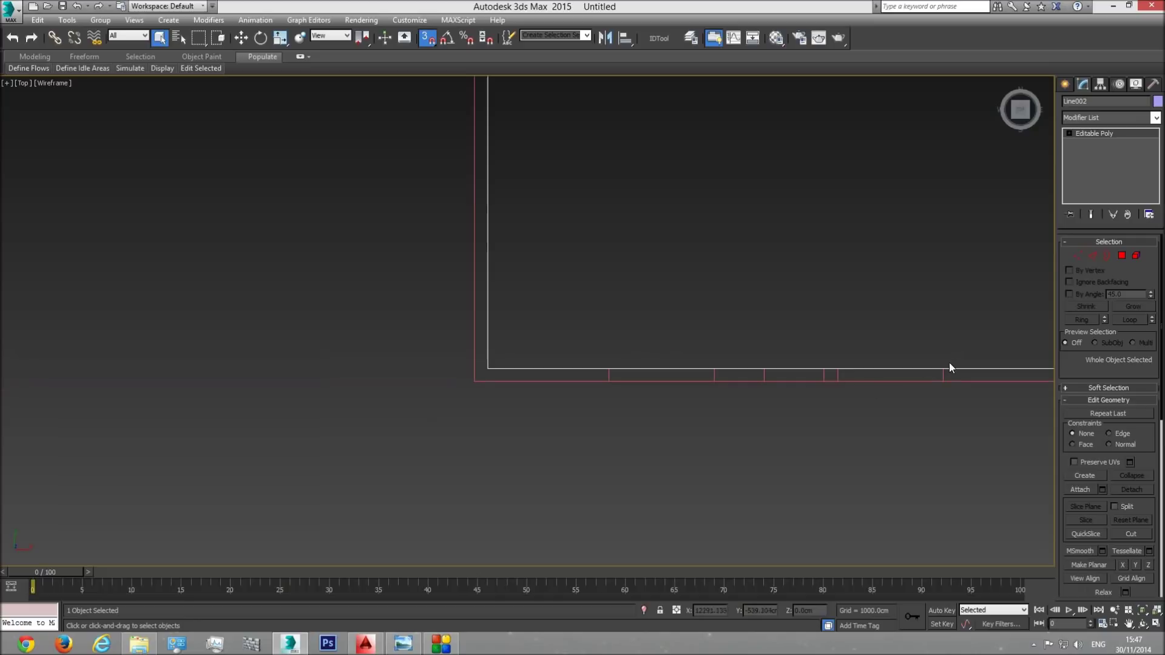
# Return to a shaded perspective view and bring the outer wall's two windows and door into view from outside
pyautogui.press('p')
pyautogui.click(1143, 611)
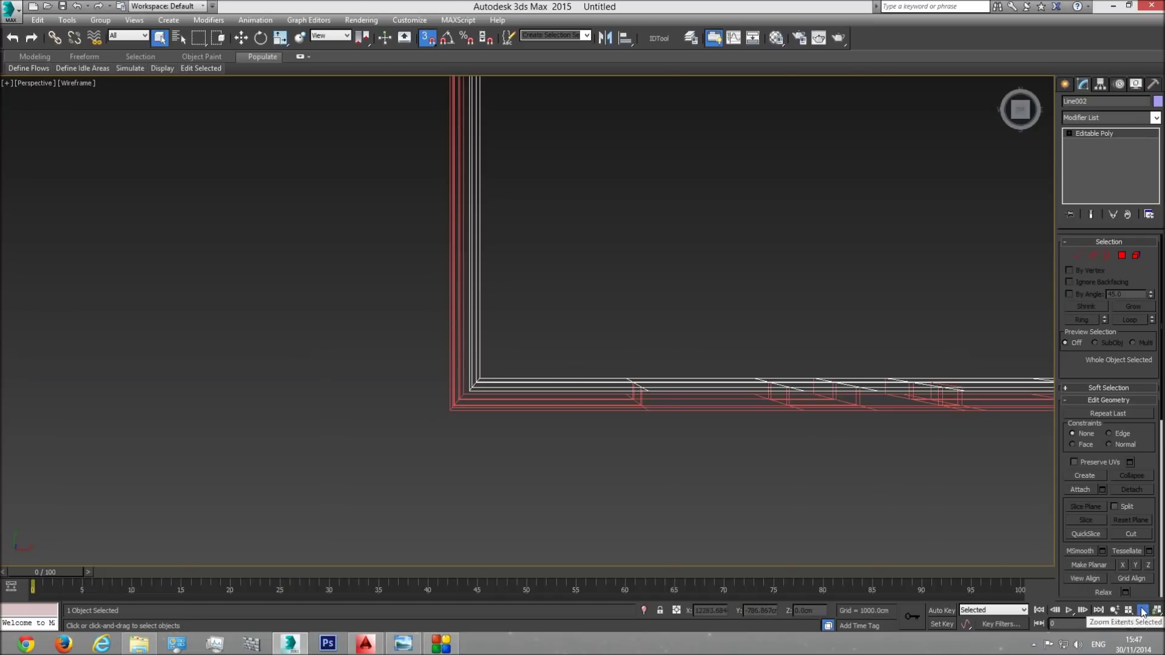
pyautogui.click(1143, 623)
pyautogui.moveTo(553, 393); pyautogui.dragTo(587, 321)
pyautogui.press('F3')
pyautogui.scroll(3, 582, 346)
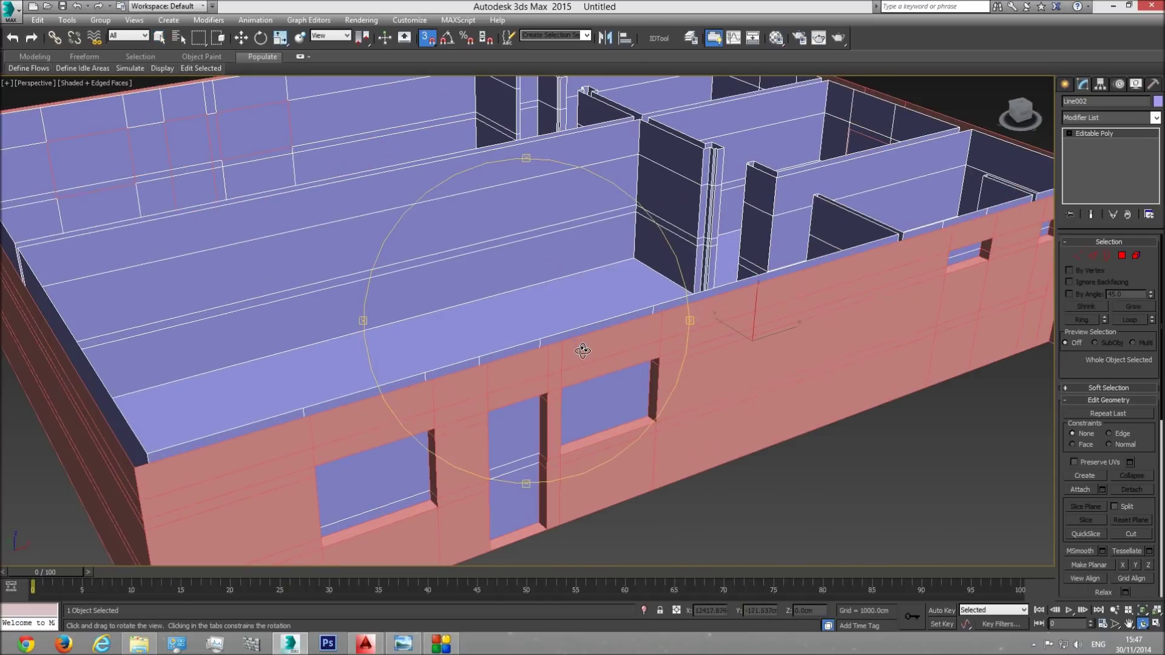
pyautogui.scroll(5, 691, 404)
pyautogui.scroll(-3, 691, 404)
pyautogui.moveTo(643, 338)
pyautogui.mouseDown()
pyautogui.moveTo(533, 392)
pyautogui.moveTo(606, 271)
pyautogui.moveTo(534, 422)
pyautogui.mouseUp()
pyautogui.moveTo(565, 330)
pyautogui.mouseDown()
pyautogui.moveTo(606, 302)
pyautogui.moveTo(577, 333)
pyautogui.moveTo(557, 333)
pyautogui.moveTo(394, 298)
pyautogui.moveTo(403, 364)
pyautogui.moveTo(549, 322)
pyautogui.mouseUp()
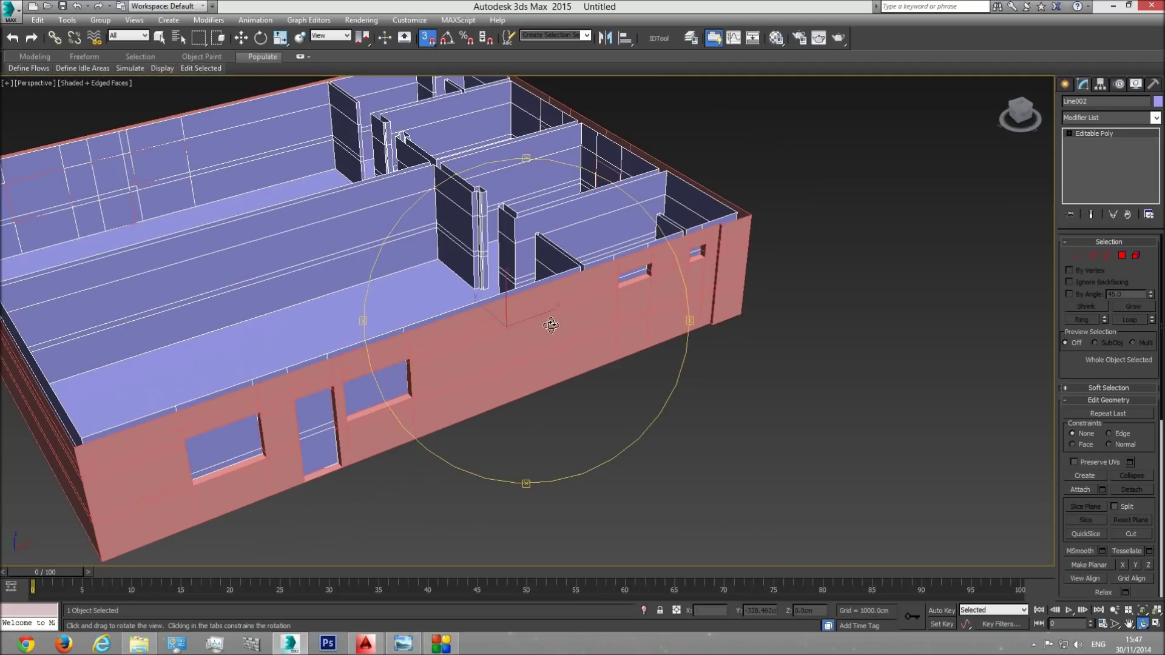
pyautogui.scroll(5, 447, 380)
pyautogui.press('q')
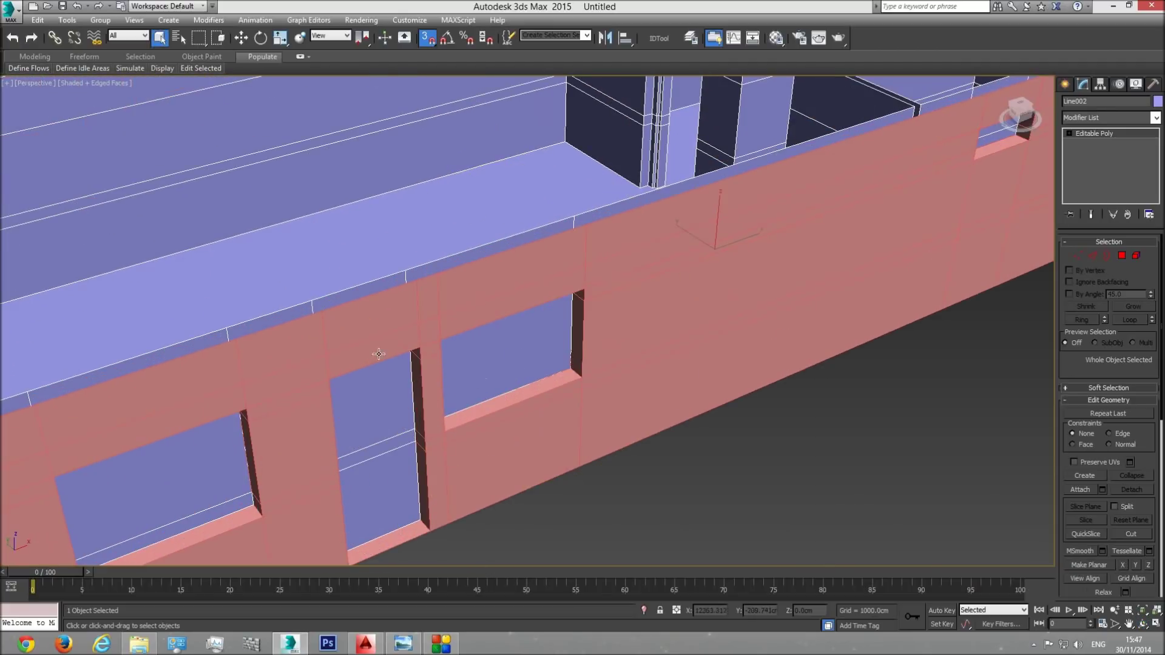
# At Polygon level, select the interior wall polygons showing through the two large windows and the door
pyautogui.click(1121, 256)
pyautogui.click(515, 343)
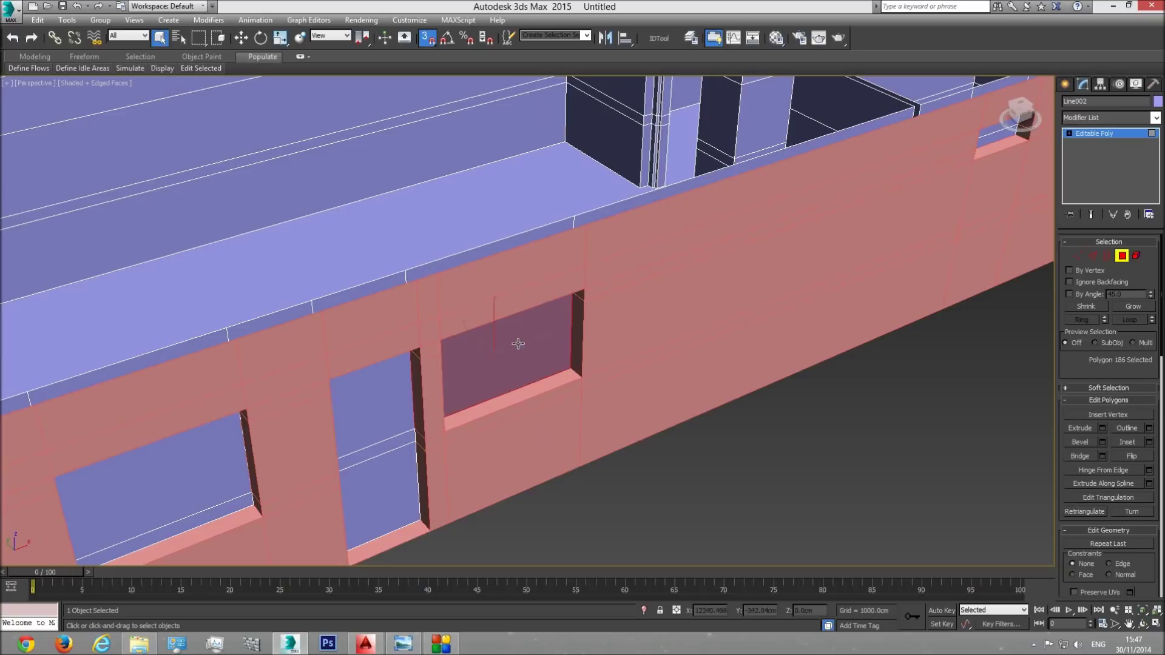
pyautogui.keyDown('ctrl'); pyautogui.click(198, 464); pyautogui.keyUp('ctrl')
pyautogui.keyDown('ctrl'); pyautogui.click(221, 513); pyautogui.keyUp('ctrl')
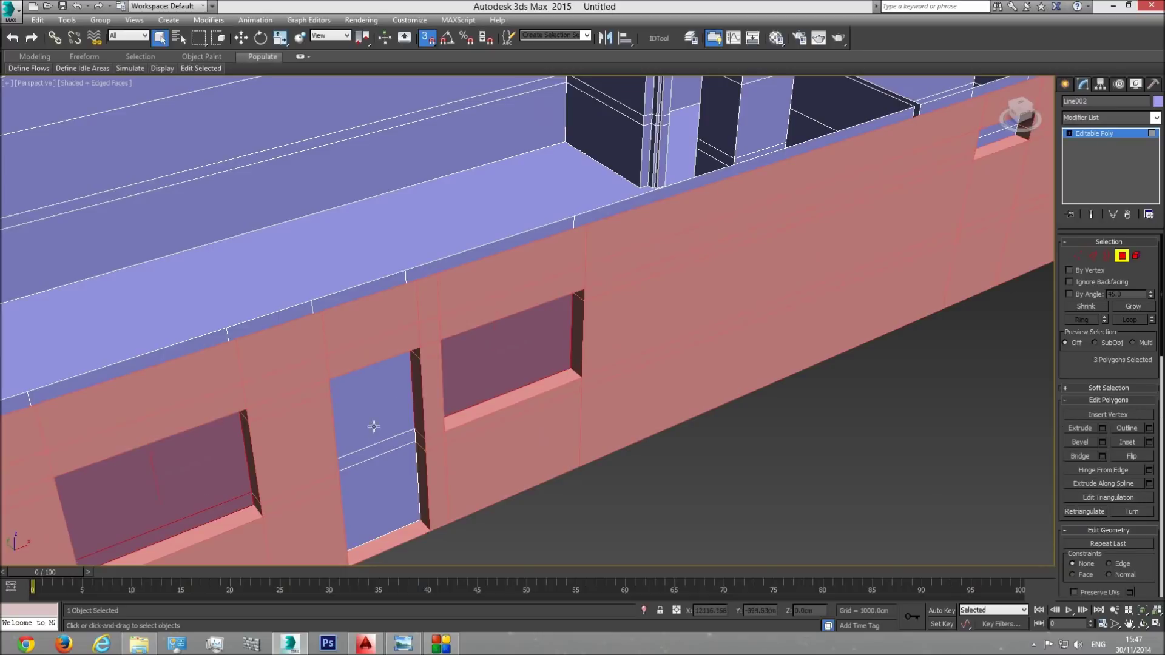
pyautogui.keyDown('ctrl'); pyautogui.click(372, 435); pyautogui.keyUp('ctrl')
pyautogui.keyDown('ctrl'); pyautogui.click(388, 449); pyautogui.keyUp('ctrl')
pyautogui.keyDown('ctrl'); pyautogui.click(387, 487); pyautogui.keyUp('ctrl')
# View the selection from inside and deselect the polygon that extends beyond its window opening
pyautogui.click(1136, 627)
pyautogui.moveTo(475, 356); pyautogui.dragTo(403, 322)
pyautogui.moveTo(332, 463); pyautogui.dragTo(435, 373)
pyautogui.press('q')
pyautogui.keyDown('alt'); pyautogui.click(346, 360); pyautogui.keyUp('alt')
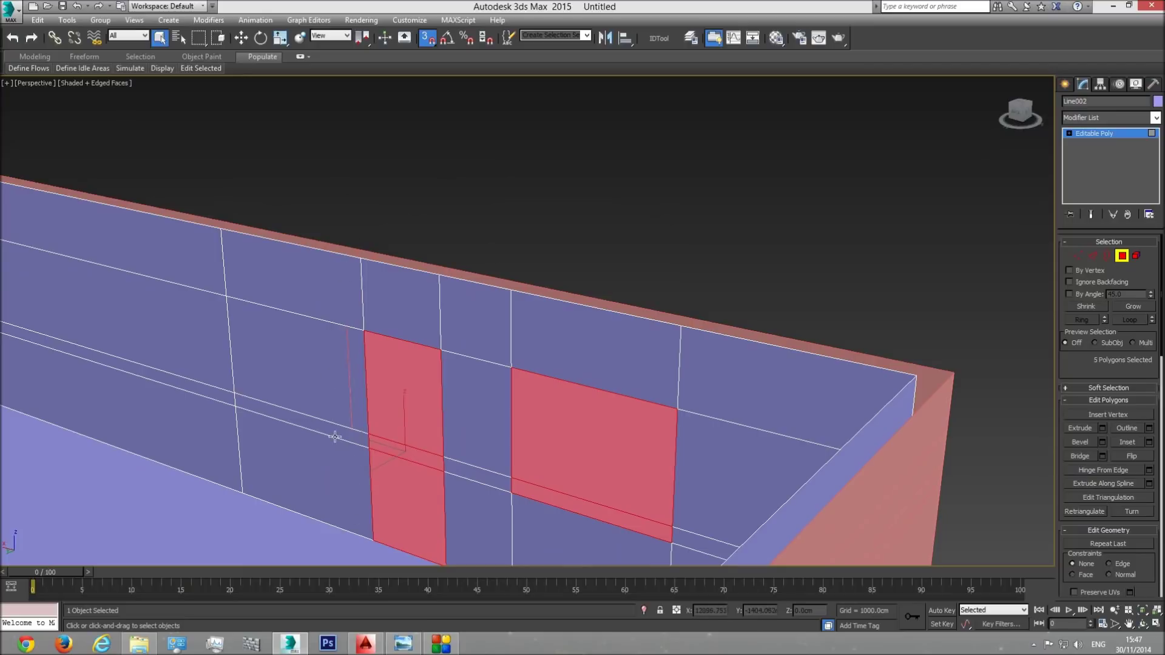
# Select the ring of horizontal edges on the wall section containing that window and connect them with one vertical edge line
pyautogui.click(1091, 256)
pyautogui.click(330, 251)
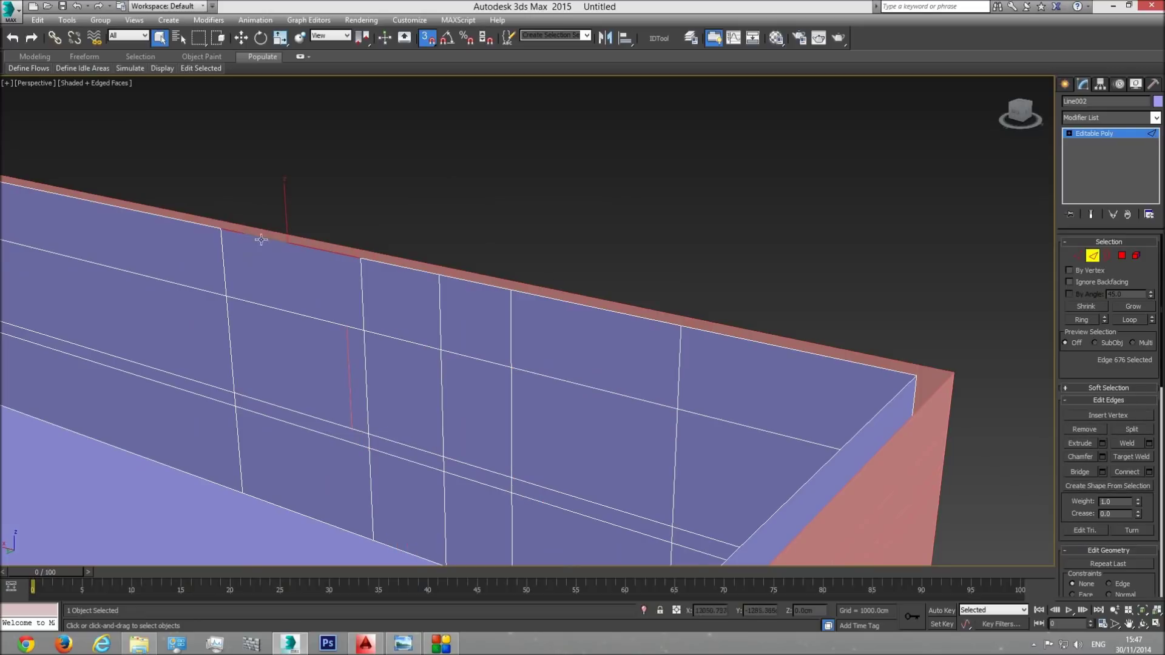
pyautogui.click(1081, 320)
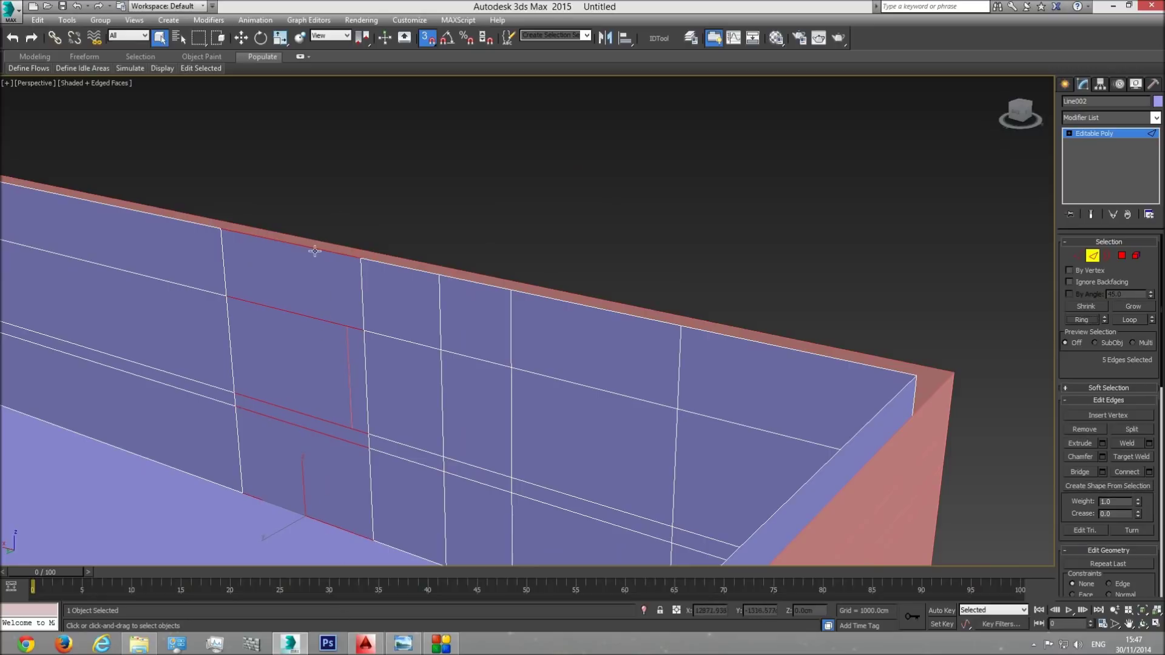
pyautogui.moveTo(301, 478); pyautogui.dragTo(388, 409, button='middle')
pyautogui.scroll(-4, 383, 418)
pyautogui.moveTo(325, 470); pyautogui.dragTo(432, 443, button='middle')
pyautogui.scroll(2, 432, 443)
pyautogui.scroll(3, 432, 444)
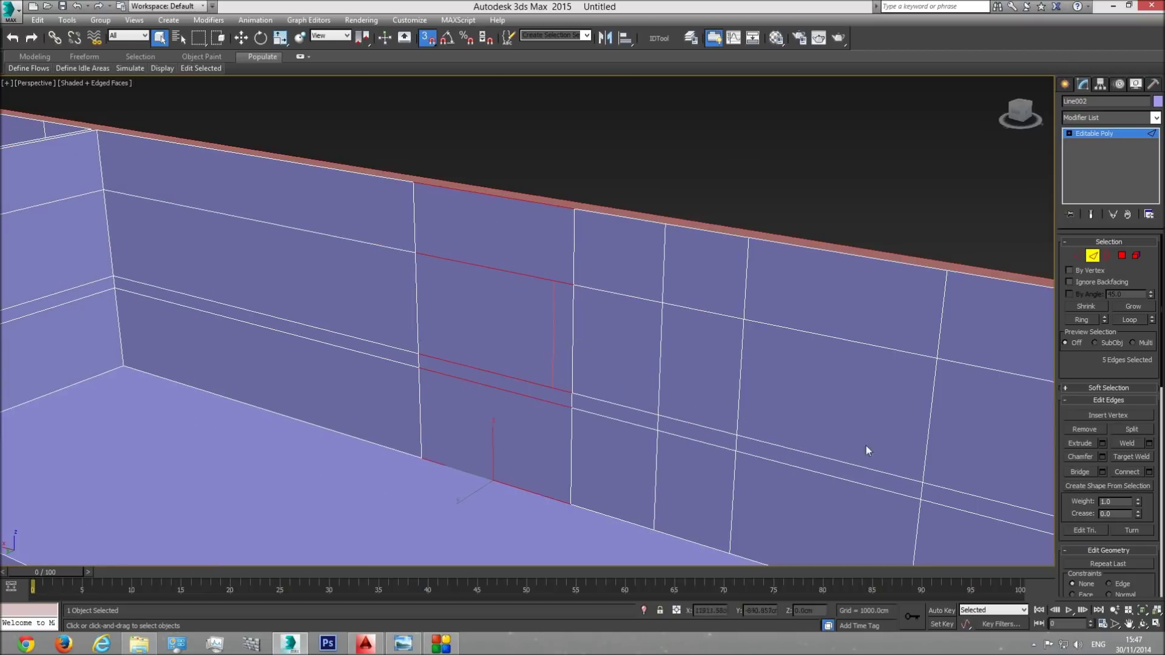
pyautogui.click(1149, 472)
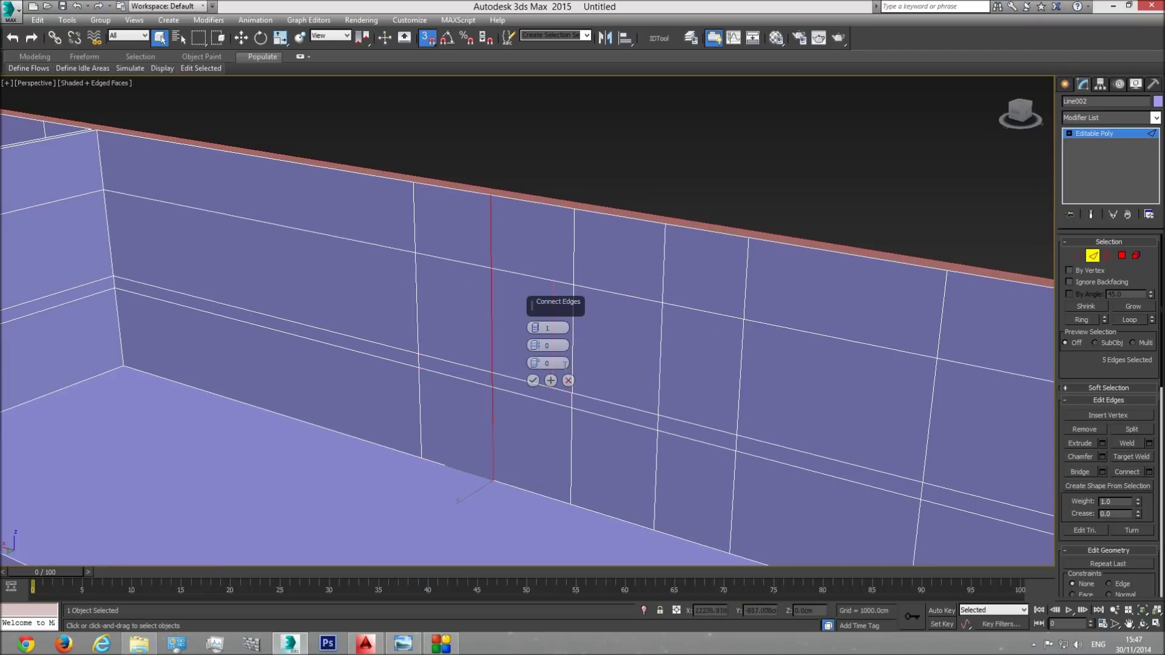
pyautogui.click(533, 380)
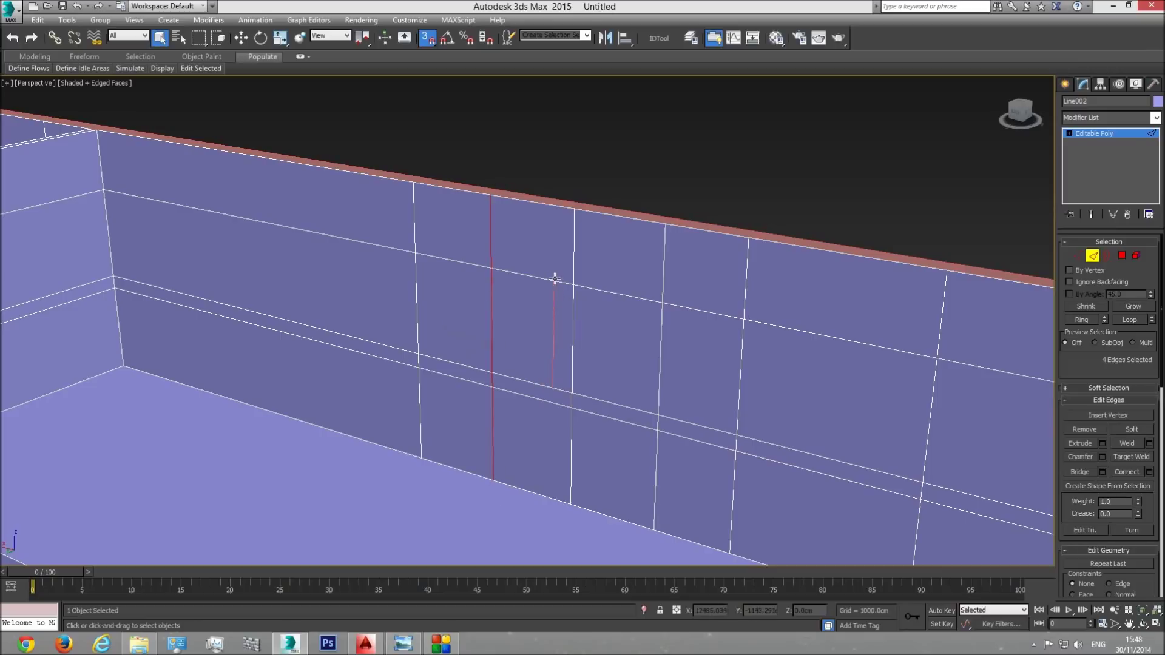
# Move the new vertical edge line along the wall with vertex snapping until it aligns with the window's side
pyautogui.press('F3')
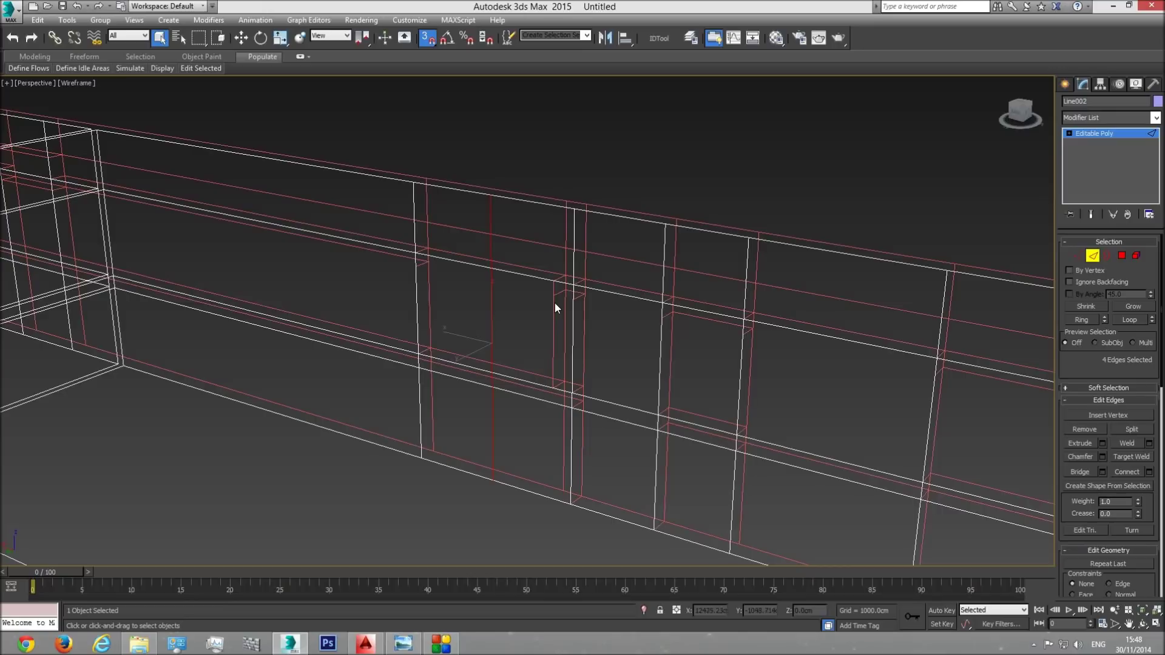
pyautogui.press('F3')
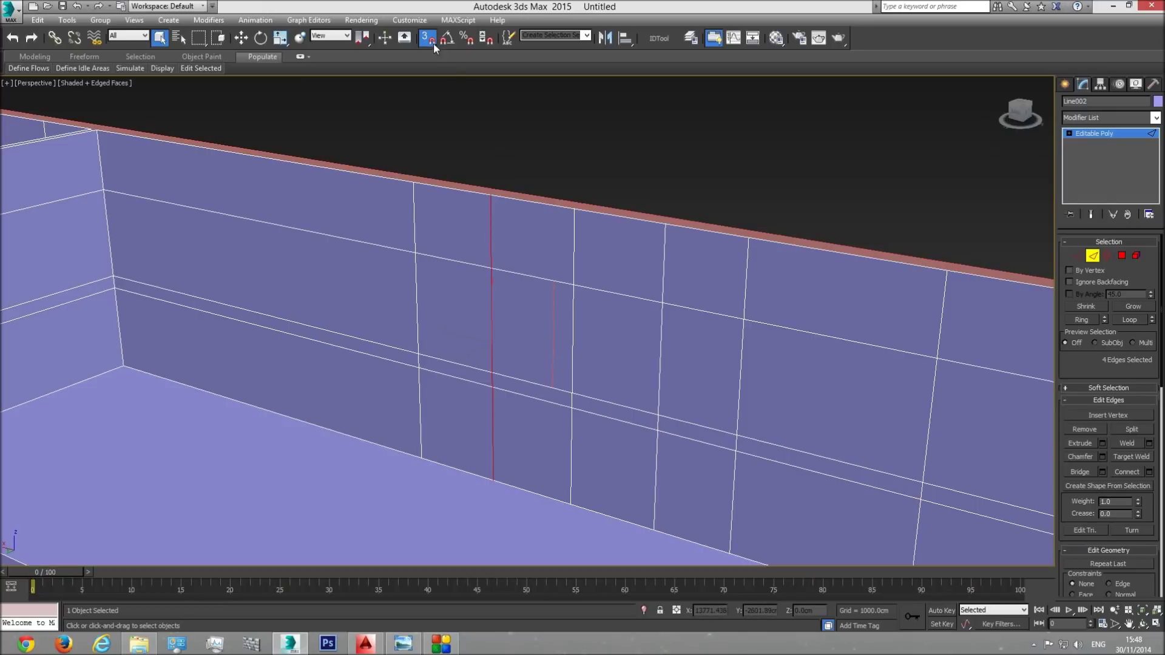
pyautogui.click(242, 40)
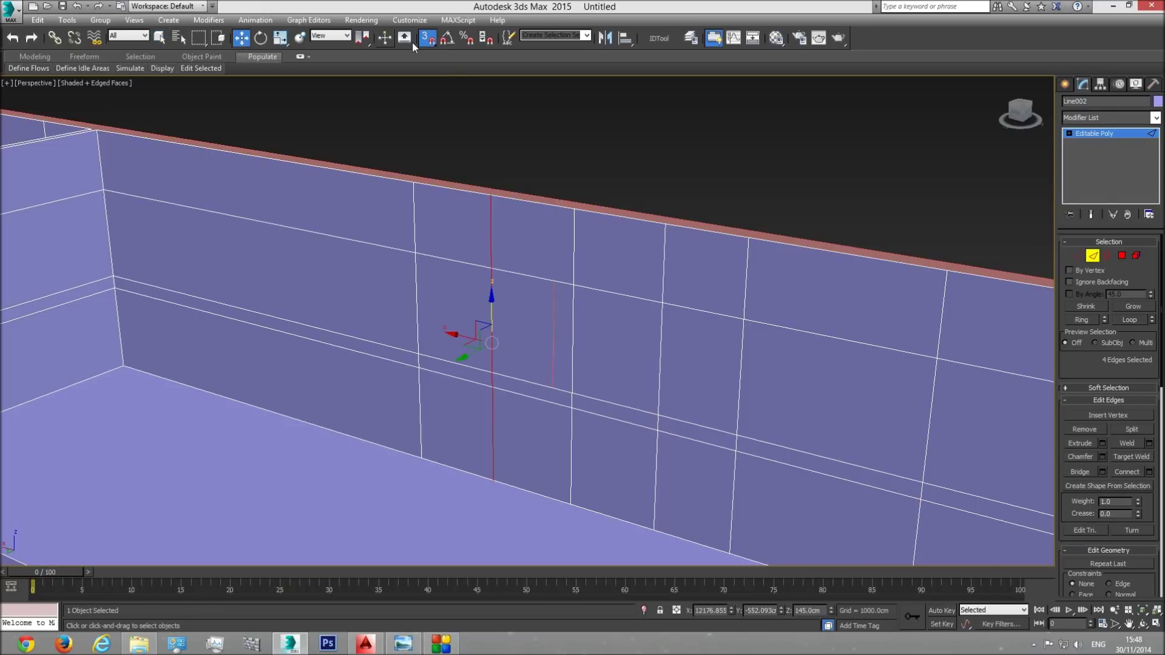
pyautogui.moveTo(511, 357); pyautogui.dragTo(572, 371)
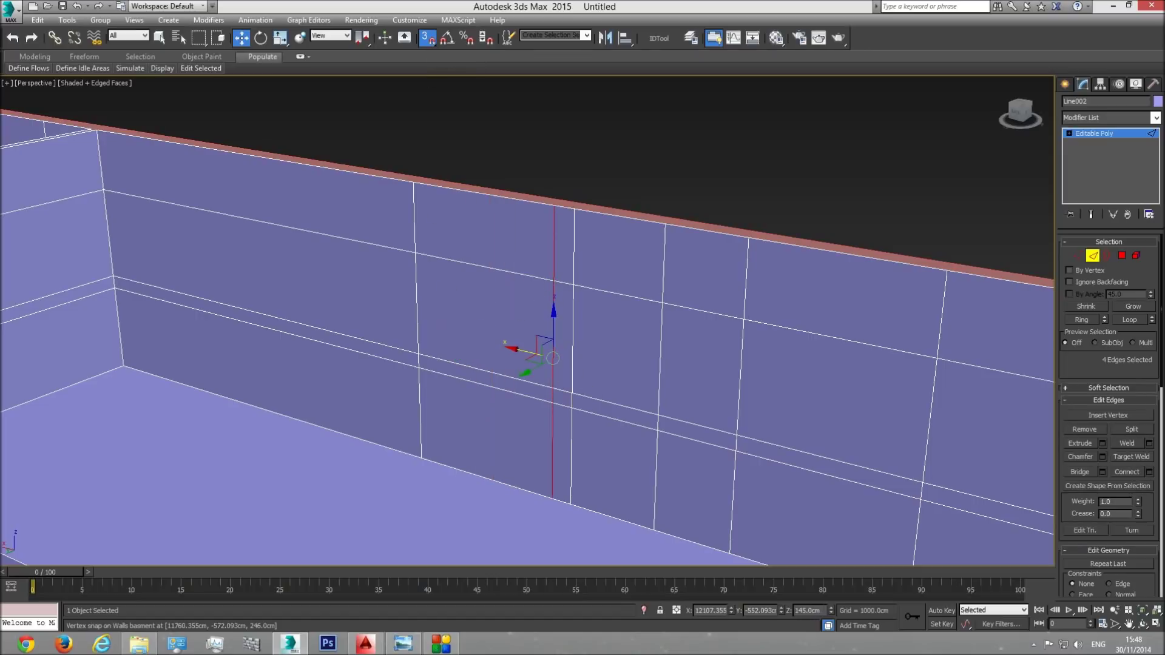
# Add the newly bounded window polygon to the window and door polygon selection and delete all of them
pyautogui.click(1122, 257)
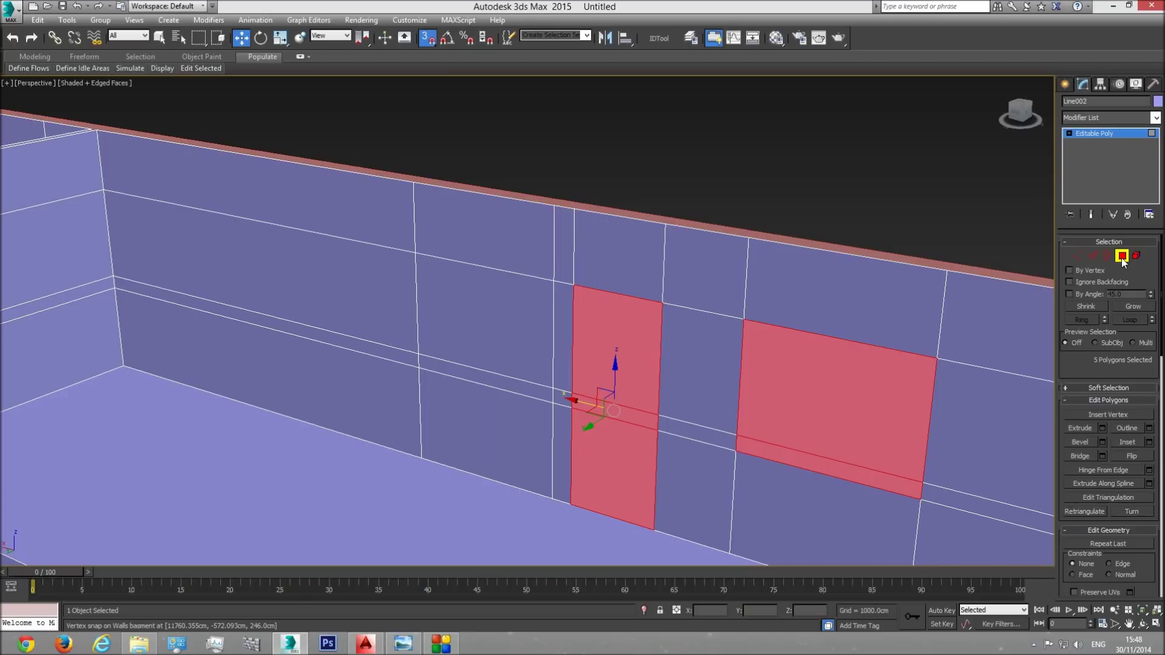
pyautogui.keyDown('ctrl'); pyautogui.click(479, 307); pyautogui.keyUp('ctrl')
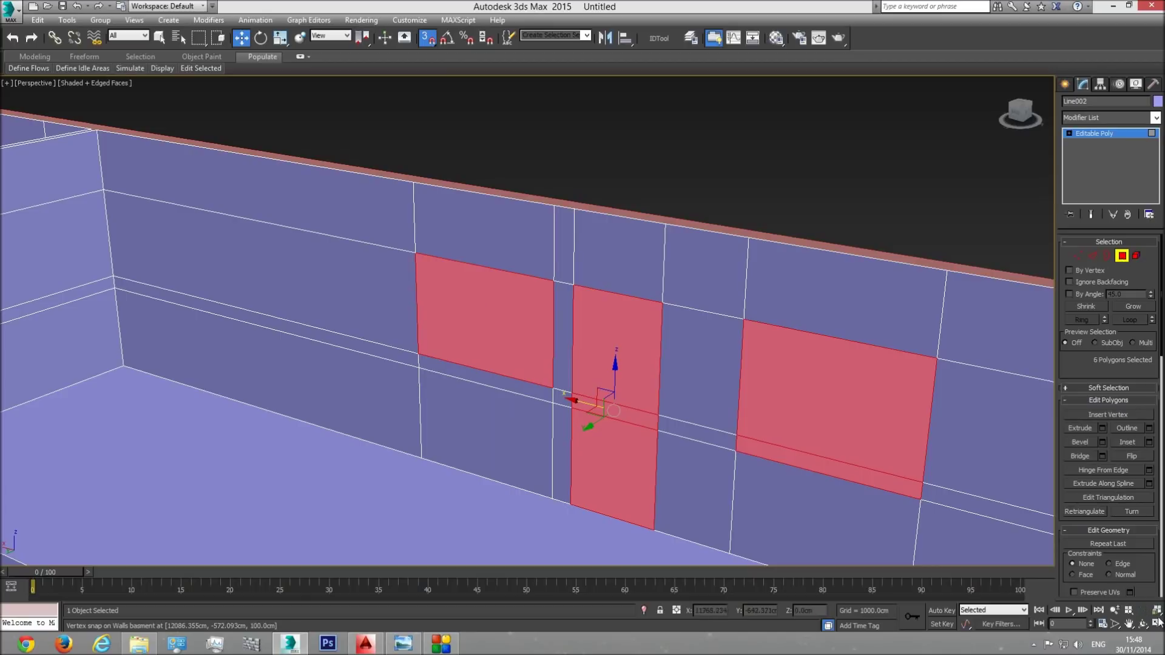
pyautogui.click(1142, 624)
pyautogui.moveTo(617, 377); pyautogui.dragTo(435, 312)
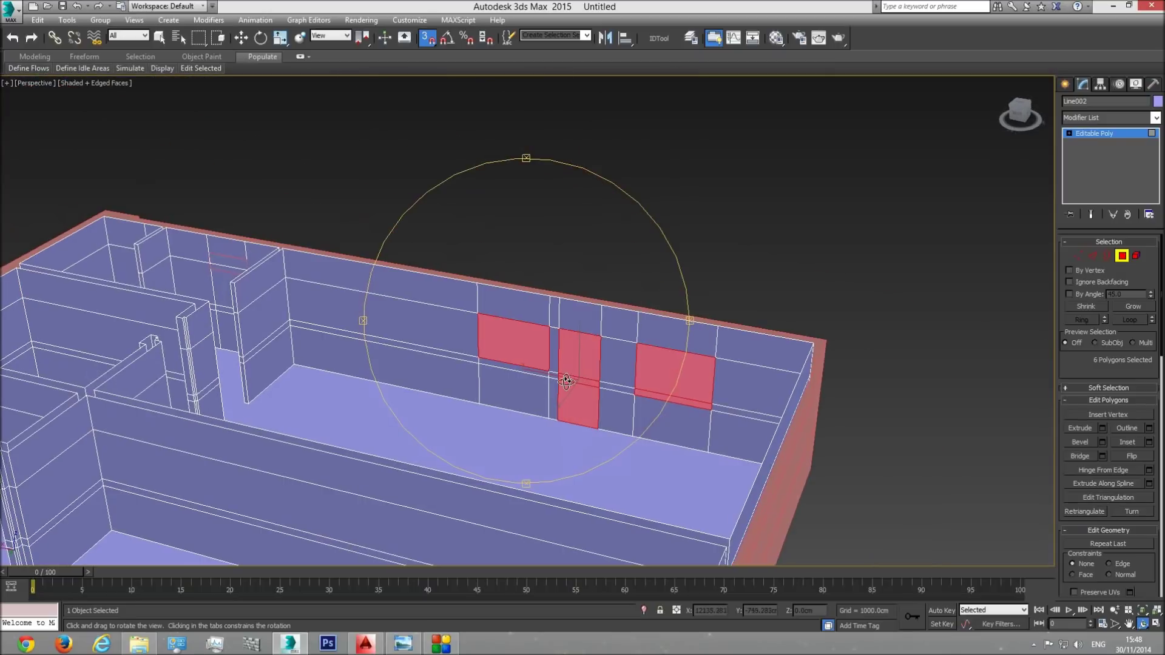
pyautogui.moveTo(515, 428); pyautogui.dragTo(527, 366, button='middle')
pyautogui.scroll(-5, 528, 366)
pyautogui.moveTo(528, 367)
pyautogui.mouseDown()
pyautogui.moveTo(512, 380)
pyautogui.moveTo(529, 371)
pyautogui.mouseUp()
pyautogui.scroll(6, 540, 373)
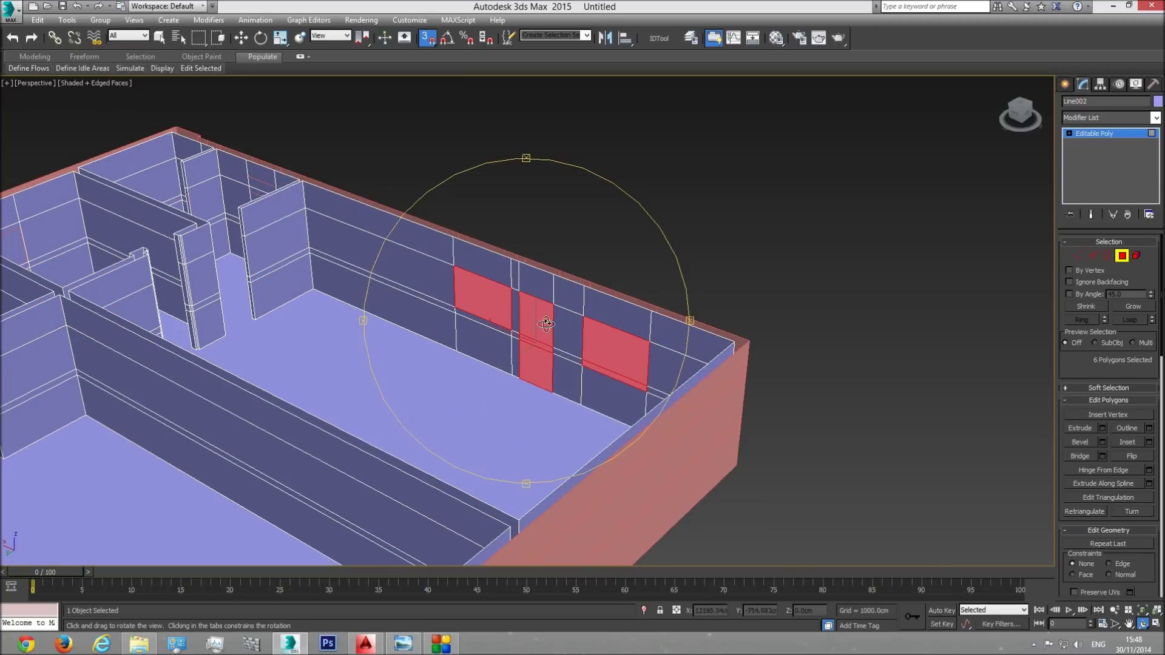
pyautogui.press('Delete')
# Turn off snapping and compare the inner wall polygons behind the wider small window with its opening from inside
pyautogui.moveTo(563, 363); pyautogui.dragTo(549, 336)
pyautogui.press('w')
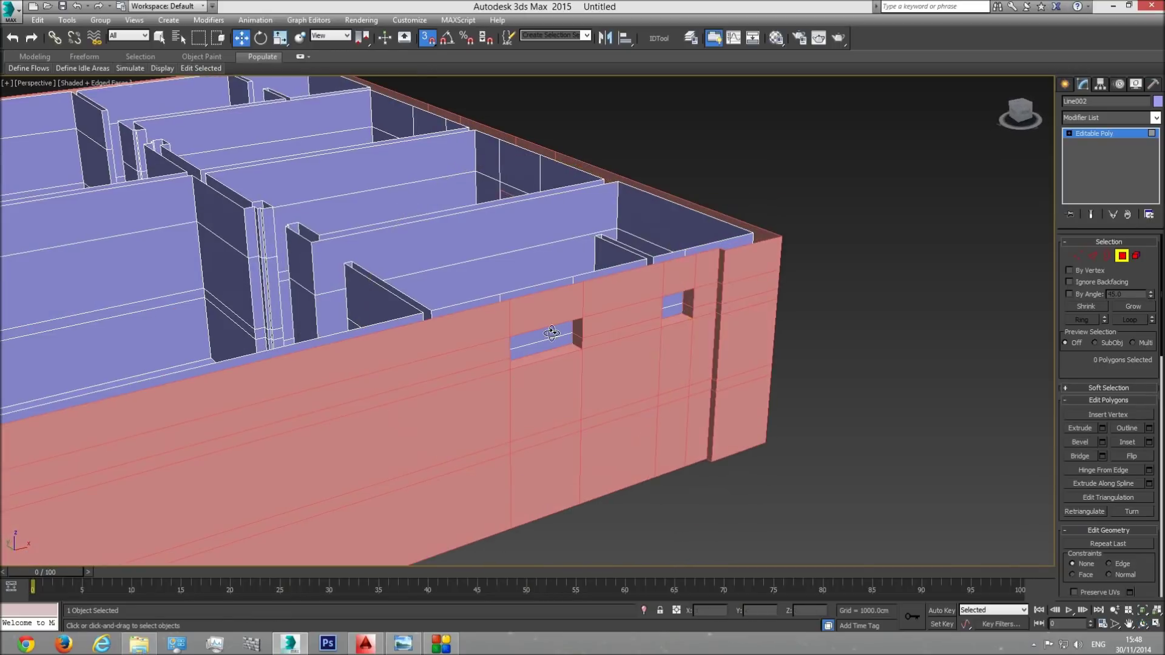
pyautogui.click(161, 39)
pyautogui.click(428, 38)
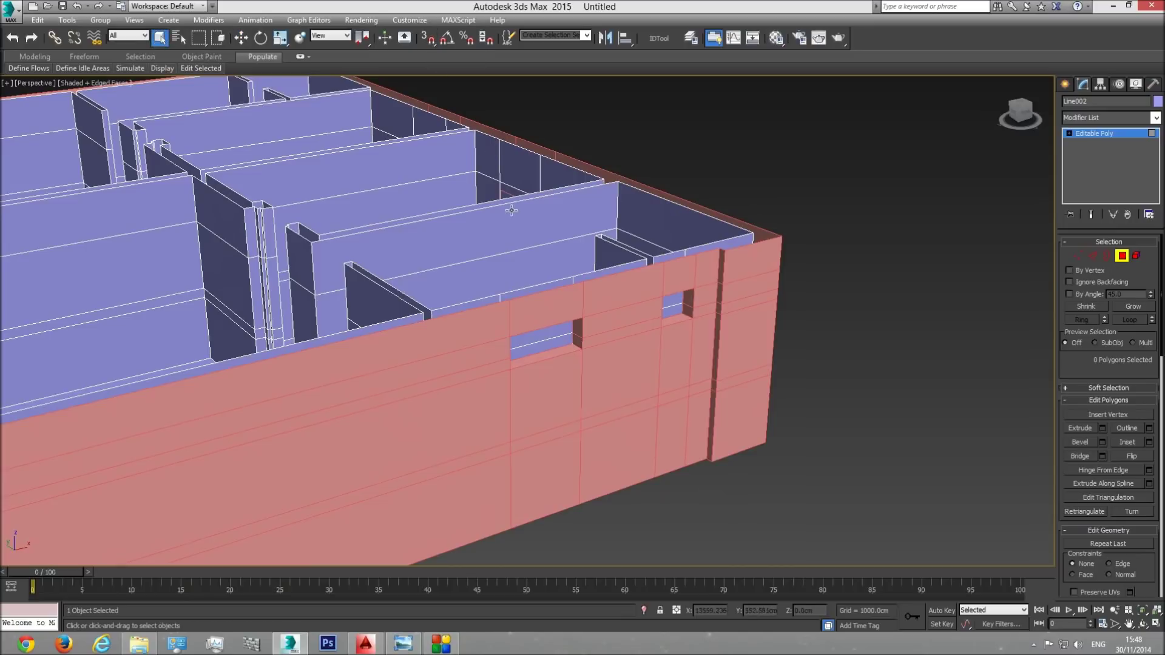
pyautogui.click(548, 340)
pyautogui.keyDown('ctrl'); pyautogui.click(557, 353); pyautogui.keyUp('ctrl')
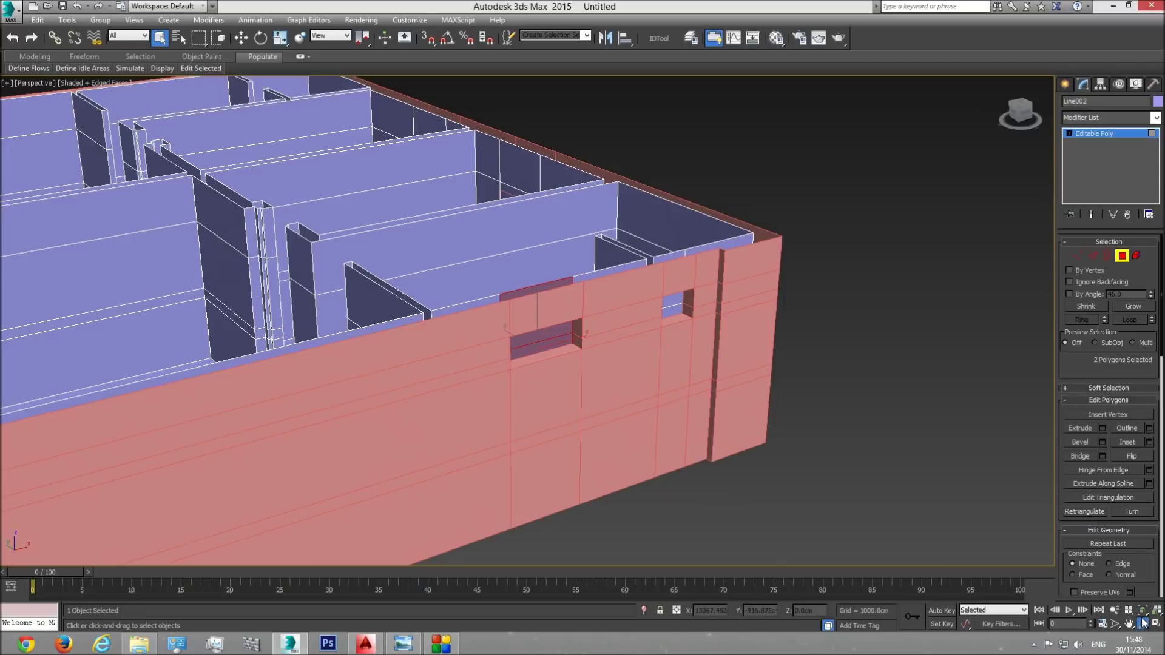
pyautogui.click(1143, 623)
pyautogui.moveTo(667, 364); pyautogui.dragTo(572, 315)
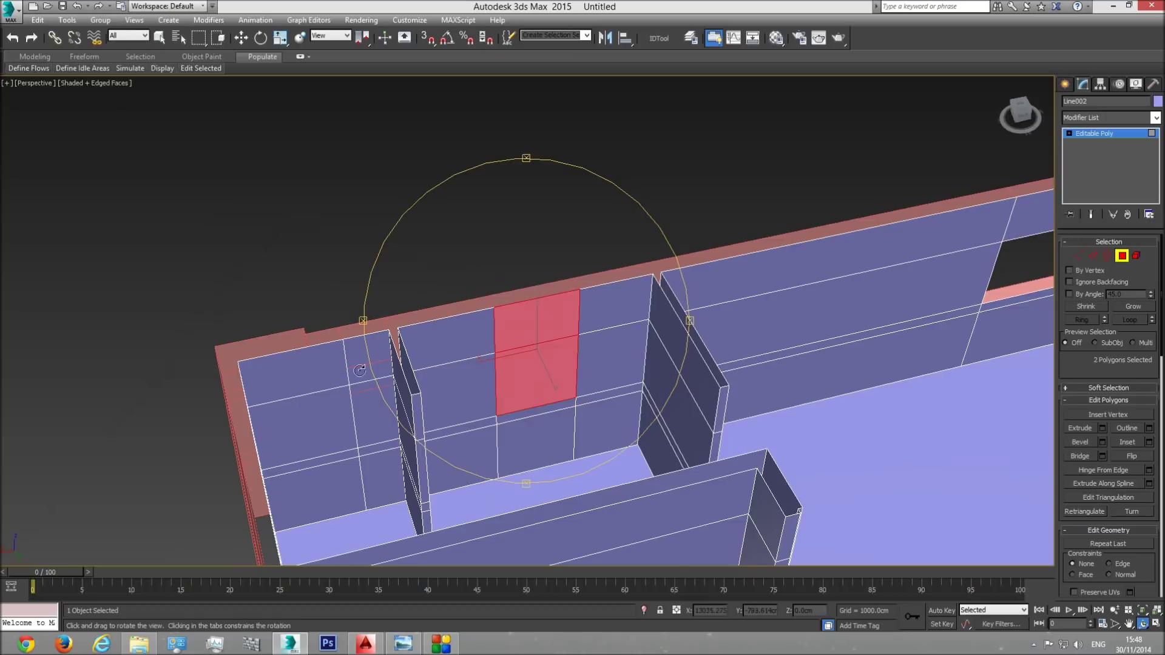
# Select the interior polygons covering the two large windows and the door on the opposite outer wall and delete them
pyautogui.moveTo(488, 350); pyautogui.dragTo(576, 346)
pyautogui.rightClick(575, 346)
pyautogui.click(567, 414)
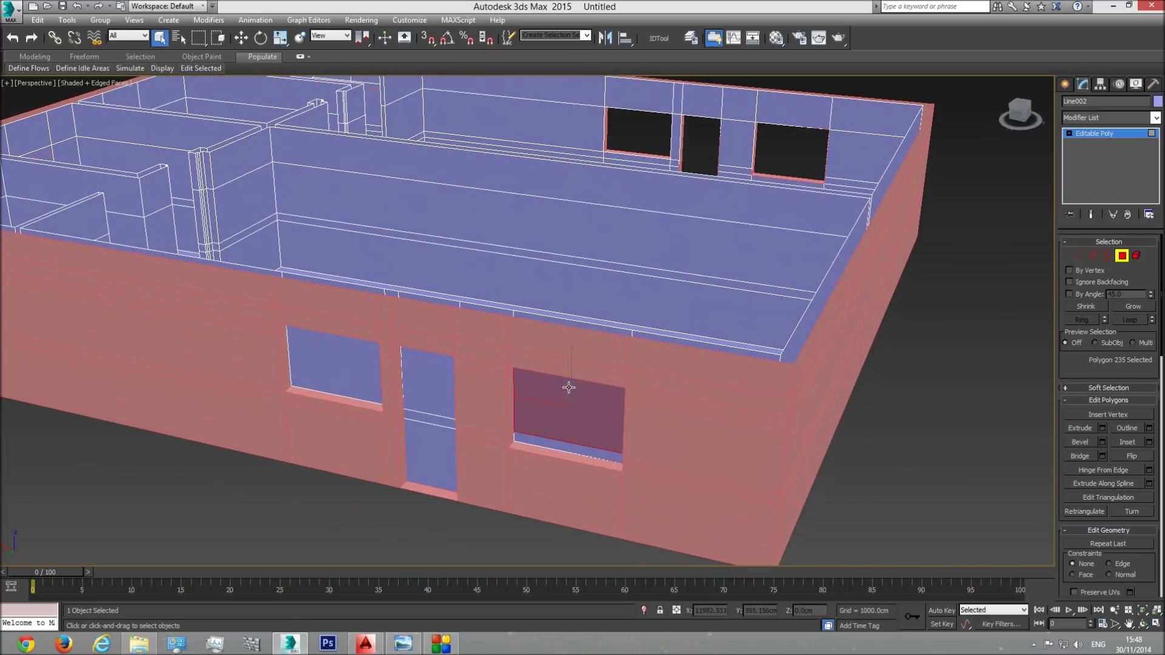
pyautogui.keyDown('ctrl'); pyautogui.click(572, 446); pyautogui.keyUp('ctrl')
pyautogui.keyDown('ctrl'); pyautogui.click(425, 415); pyautogui.keyUp('ctrl')
pyautogui.keyDown('ctrl'); pyautogui.click(425, 417); pyautogui.keyUp('ctrl')
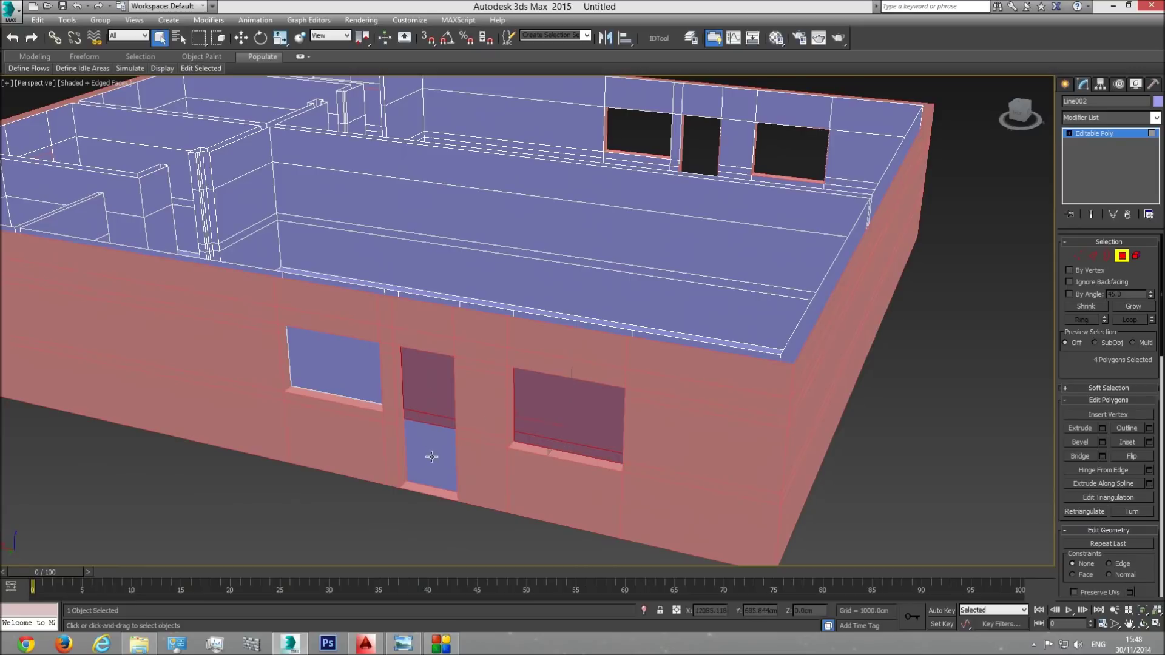
pyautogui.keyDown('ctrl'); pyautogui.click(424, 463); pyautogui.keyUp('ctrl')
pyautogui.keyDown('ctrl'); pyautogui.click(356, 374); pyautogui.keyUp('ctrl')
pyautogui.click(1143, 623)
pyautogui.moveTo(568, 382); pyautogui.dragTo(646, 320)
pyautogui.press('Delete')
# Select the two upper vertical edges flanking the wider small window from inside and connect them with one horizontal edge
pyautogui.moveTo(698, 224); pyautogui.dragTo(616, 286, button='middle')
pyautogui.scroll(4, 619, 294)
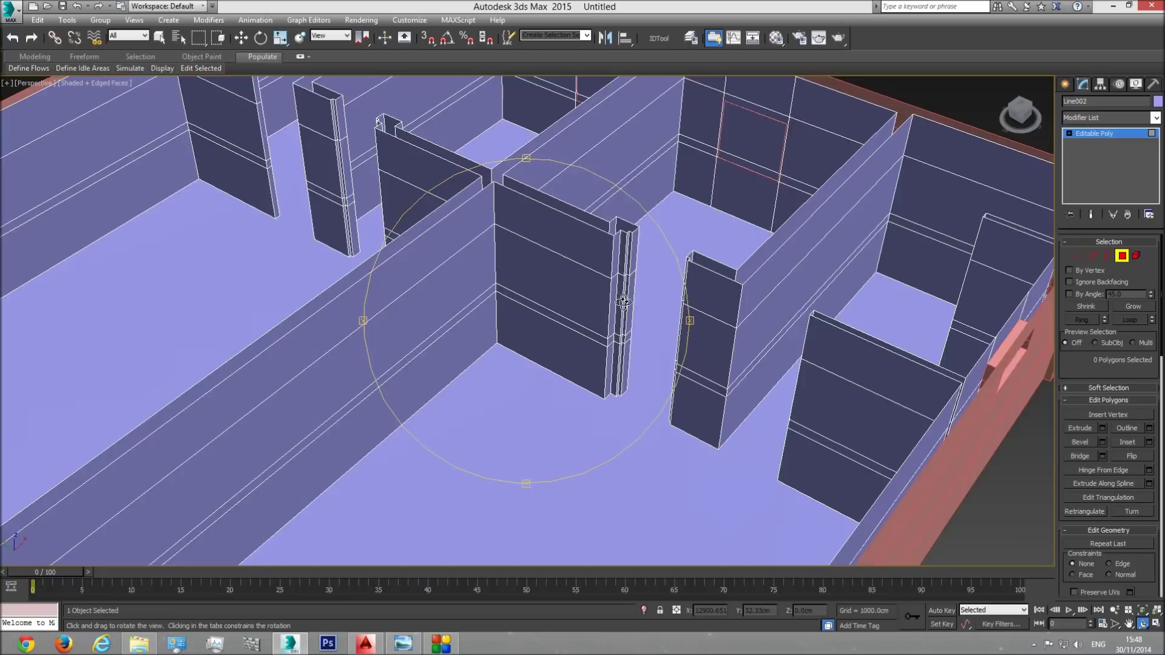
pyautogui.moveTo(674, 251); pyautogui.dragTo(603, 387, button='middle')
pyautogui.scroll(3, 665, 238)
pyautogui.moveTo(577, 277); pyautogui.dragTo(671, 338)
pyautogui.scroll(3, 625, 339)
pyautogui.moveTo(589, 378); pyautogui.dragTo(706, 339)
pyautogui.scroll(3, 479, 318)
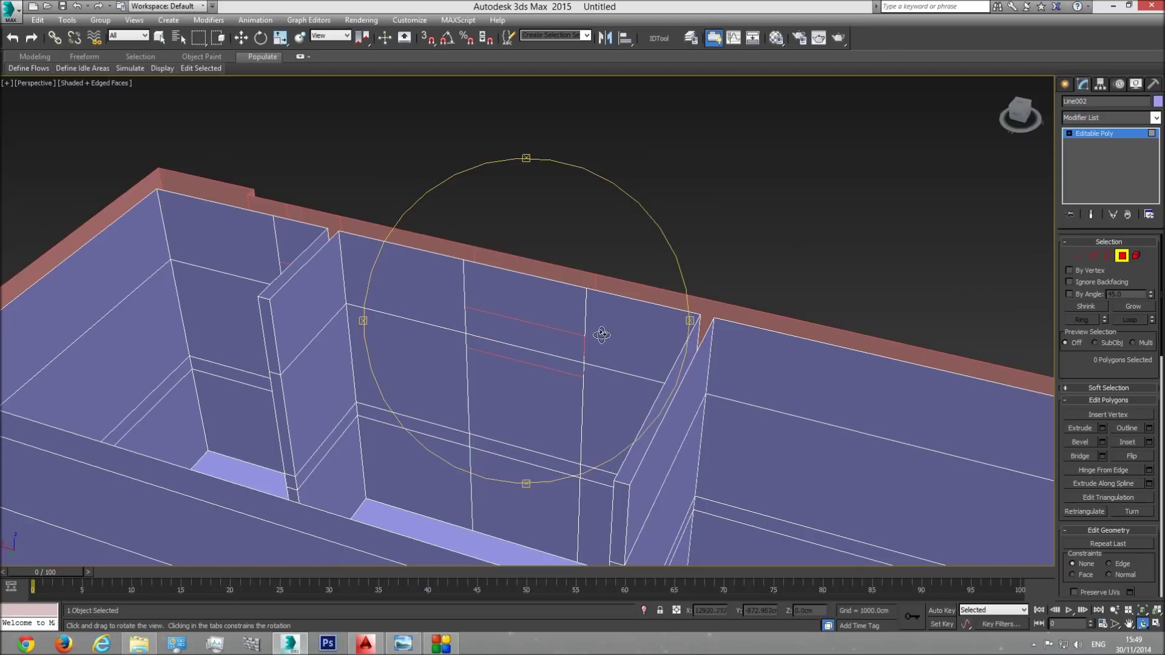
pyautogui.moveTo(564, 372); pyautogui.dragTo(592, 313)
pyautogui.moveTo(652, 341); pyautogui.dragTo(454, 318)
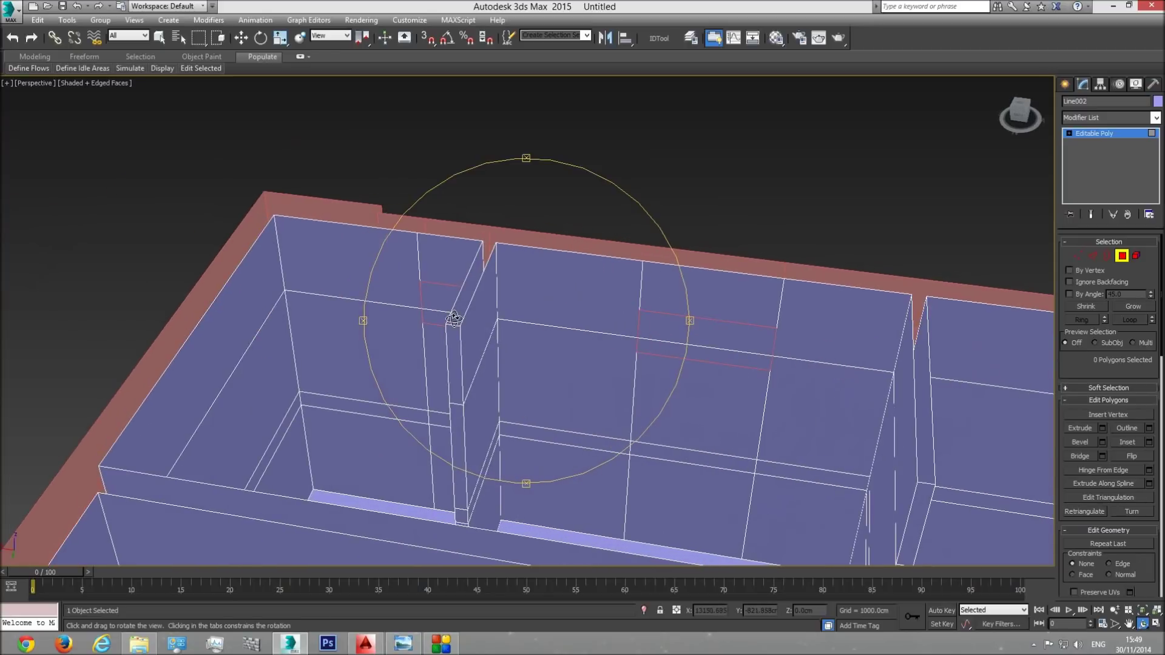
pyautogui.rightClick(654, 348)
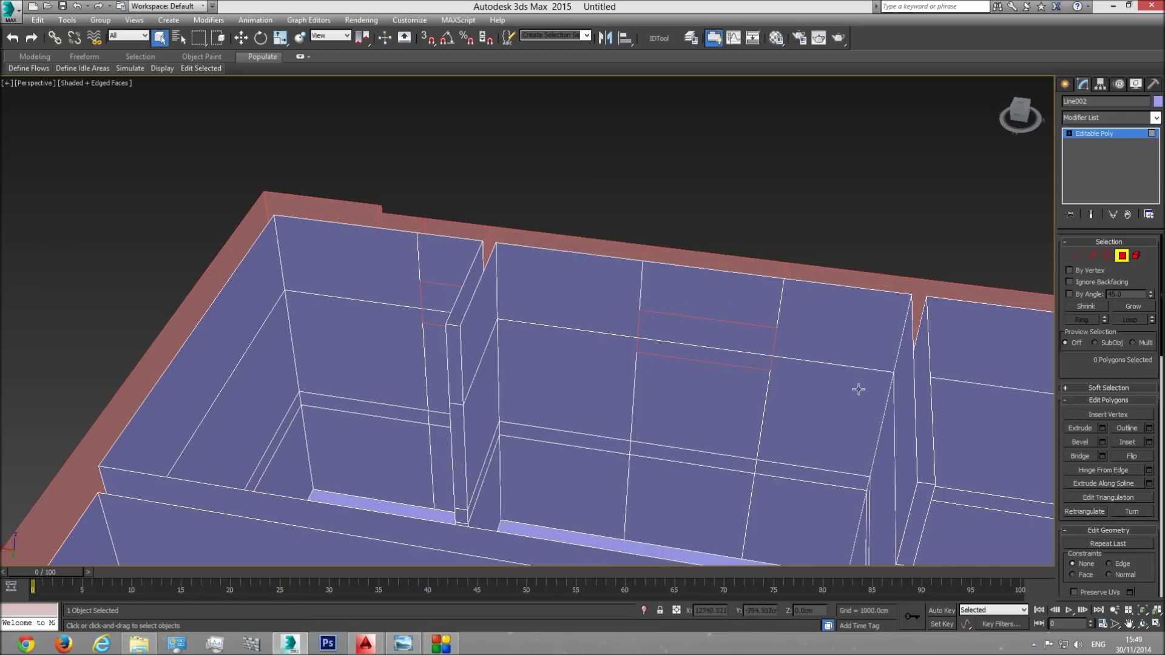
pyautogui.click(1092, 256)
pyautogui.click(639, 300)
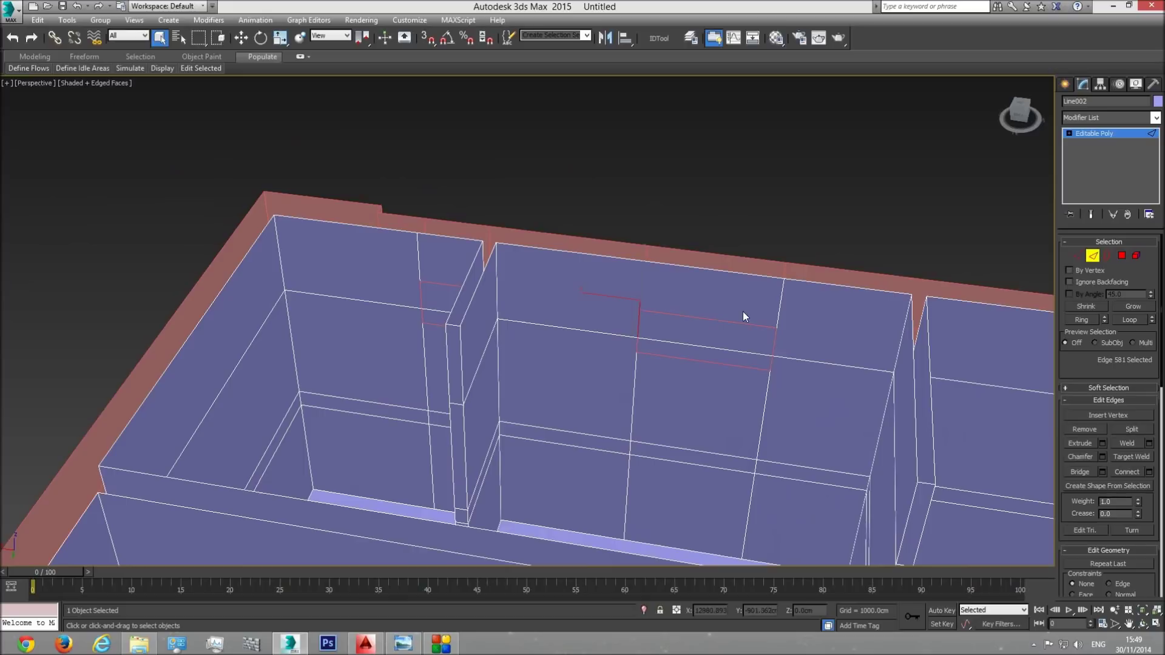
pyautogui.keyDown('ctrl'); pyautogui.click(776, 313); pyautogui.keyUp('ctrl')
pyautogui.click(1149, 472)
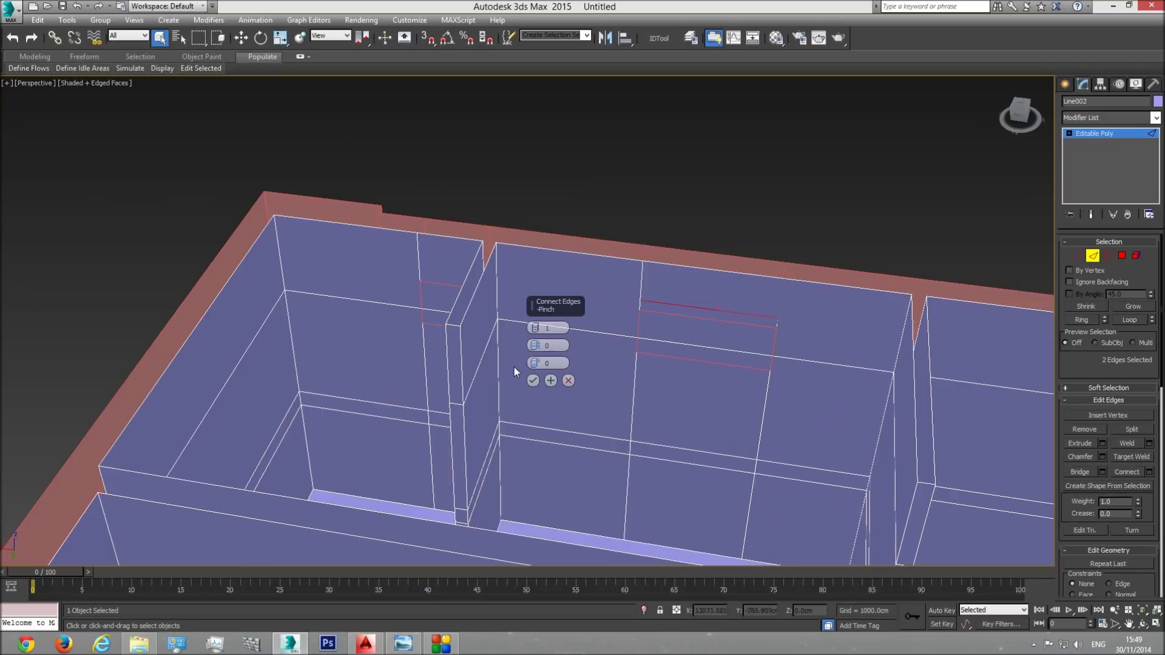
pyautogui.click(534, 381)
# Turn snapping on and move the new horizontal edge down to the top of the small window's outline
pyautogui.press('w')
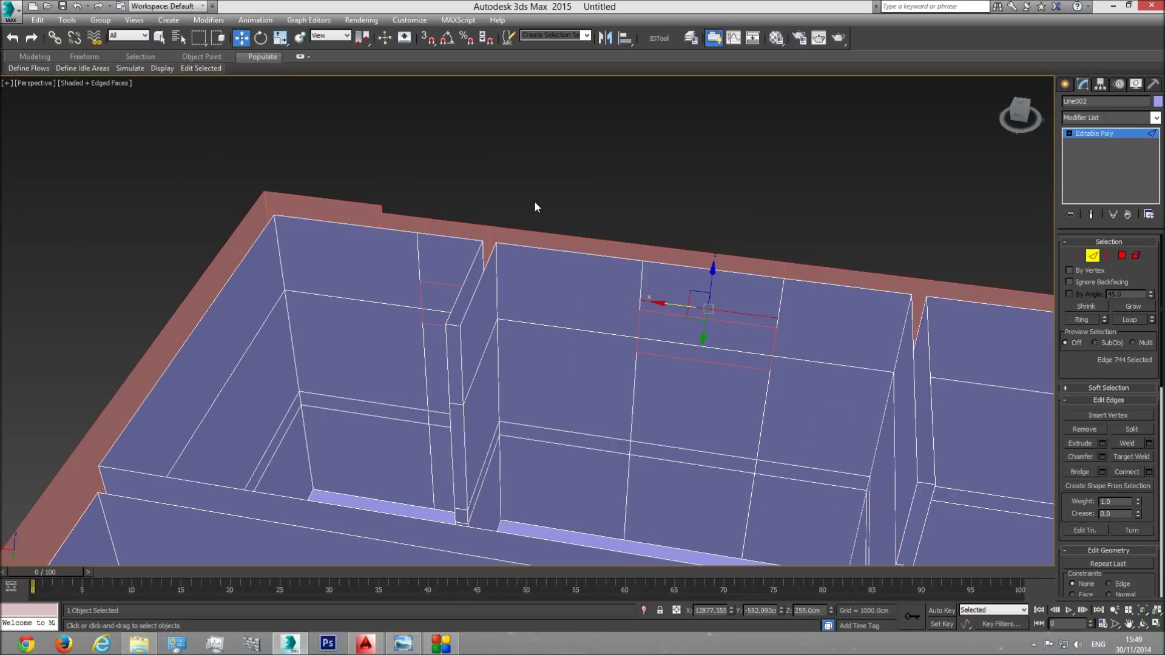
pyautogui.click(428, 37)
pyautogui.moveTo(711, 279); pyautogui.dragTo(747, 355)
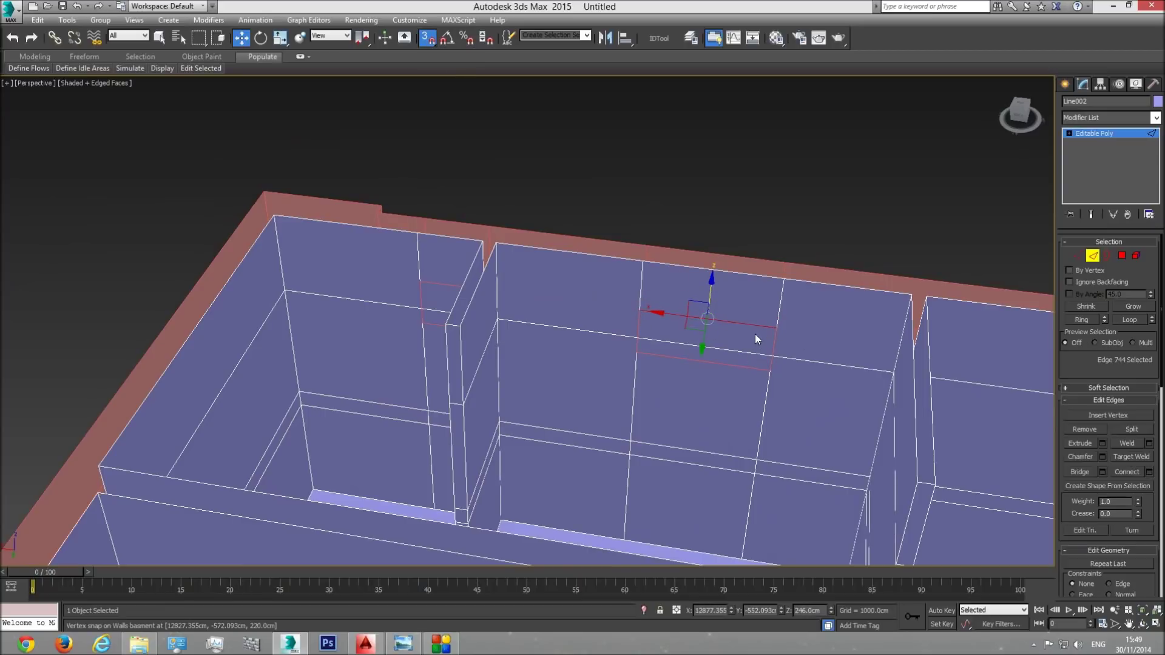
# Connect the two lower vertical edges flanking the wider small window and snap the new horizontal edge to the bottom of its outline
pyautogui.click(635, 370)
pyautogui.keyDown('ctrl'); pyautogui.click(764, 414); pyautogui.keyUp('ctrl')
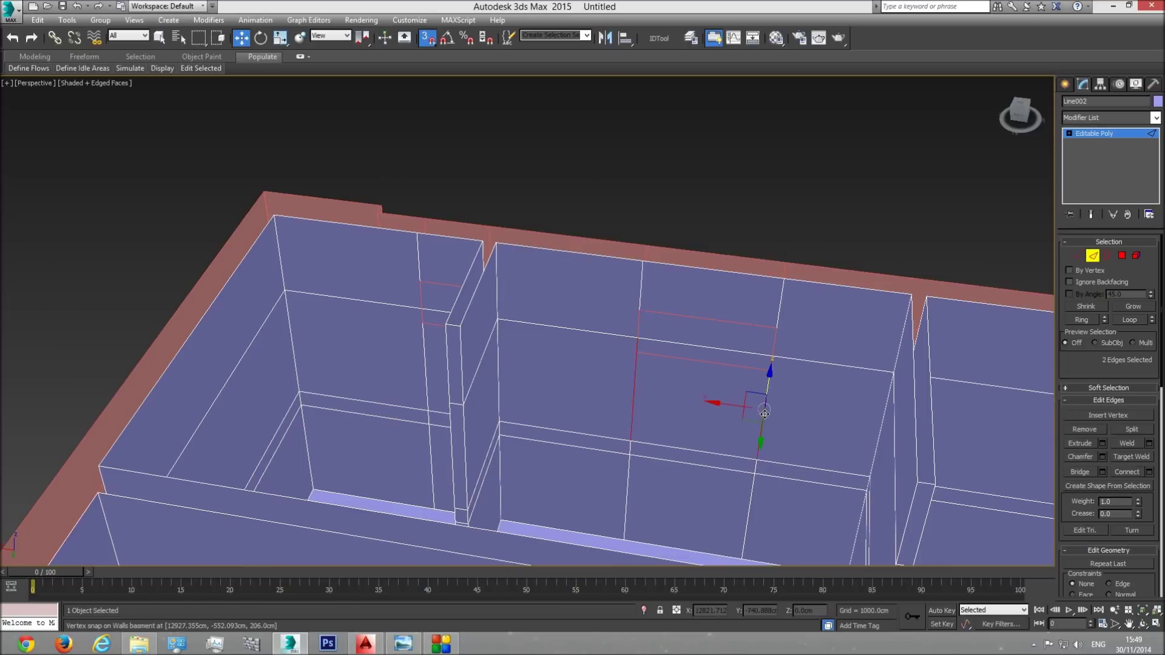
pyautogui.click(1148, 472)
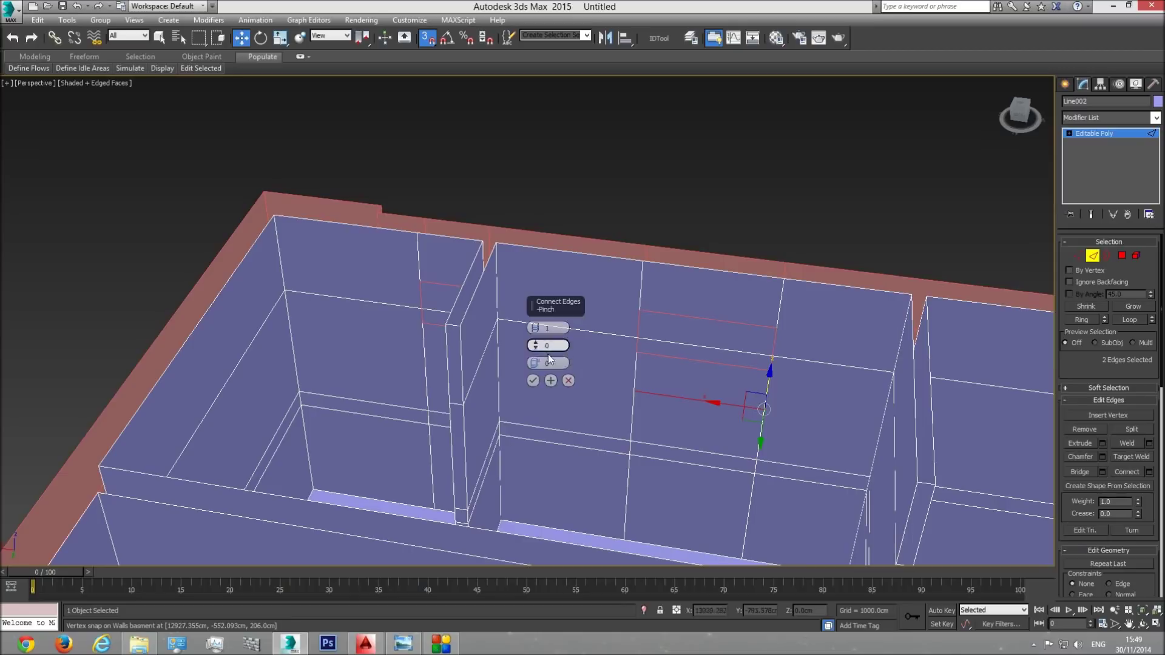
pyautogui.click(535, 382)
pyautogui.moveTo(702, 374); pyautogui.dragTo(771, 369)
# Delete the interior wall polygons covering the wider small window to open it
pyautogui.click(1121, 256)
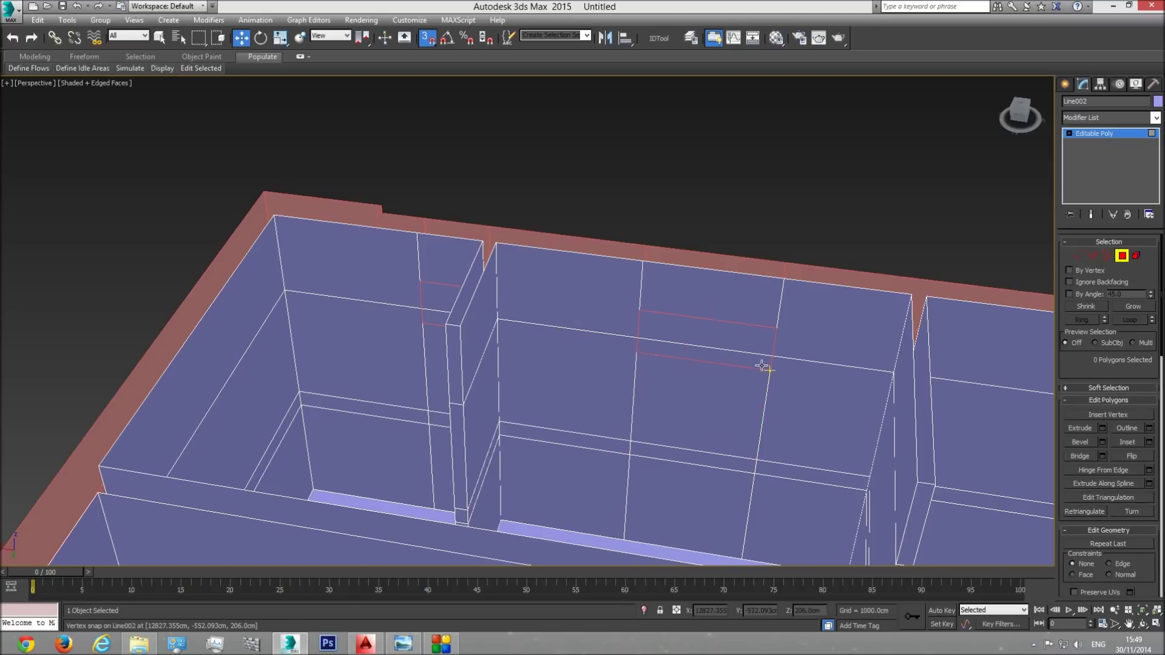
pyautogui.click(754, 347)
pyautogui.press('Delete')
pyautogui.click(738, 357)
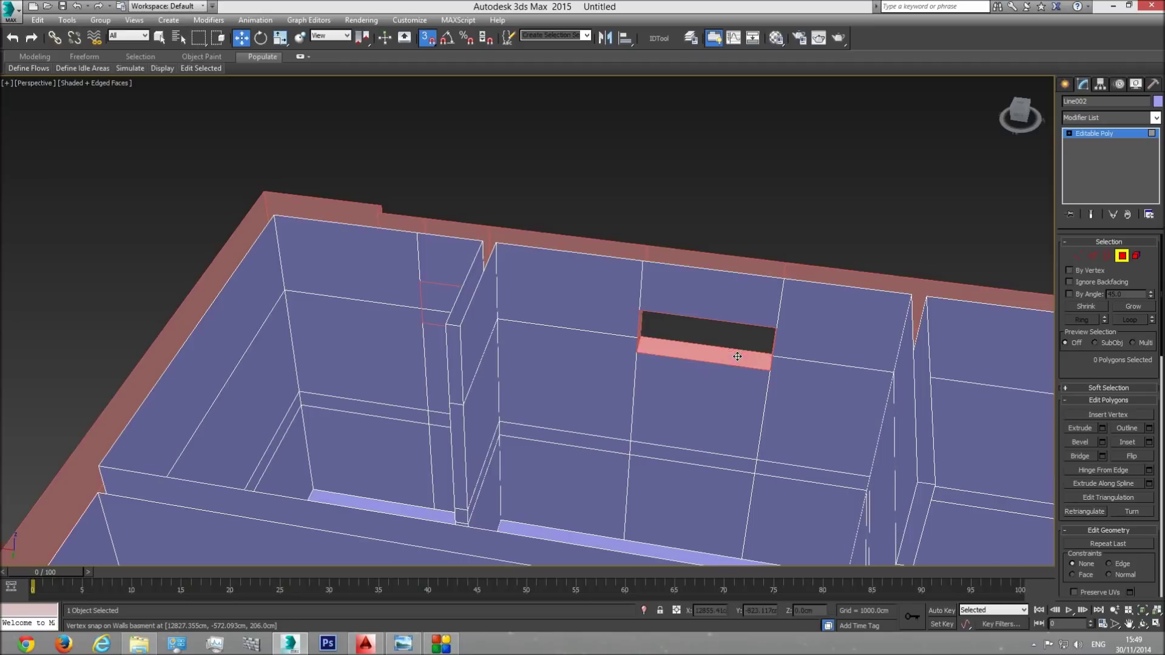
# Connect the upper vertical edges flanking the narrower small window in the corner room and snap the new edge to its outline's top
pyautogui.moveTo(668, 365); pyautogui.dragTo(813, 358, button='middle')
pyautogui.scroll(4, 813, 356)
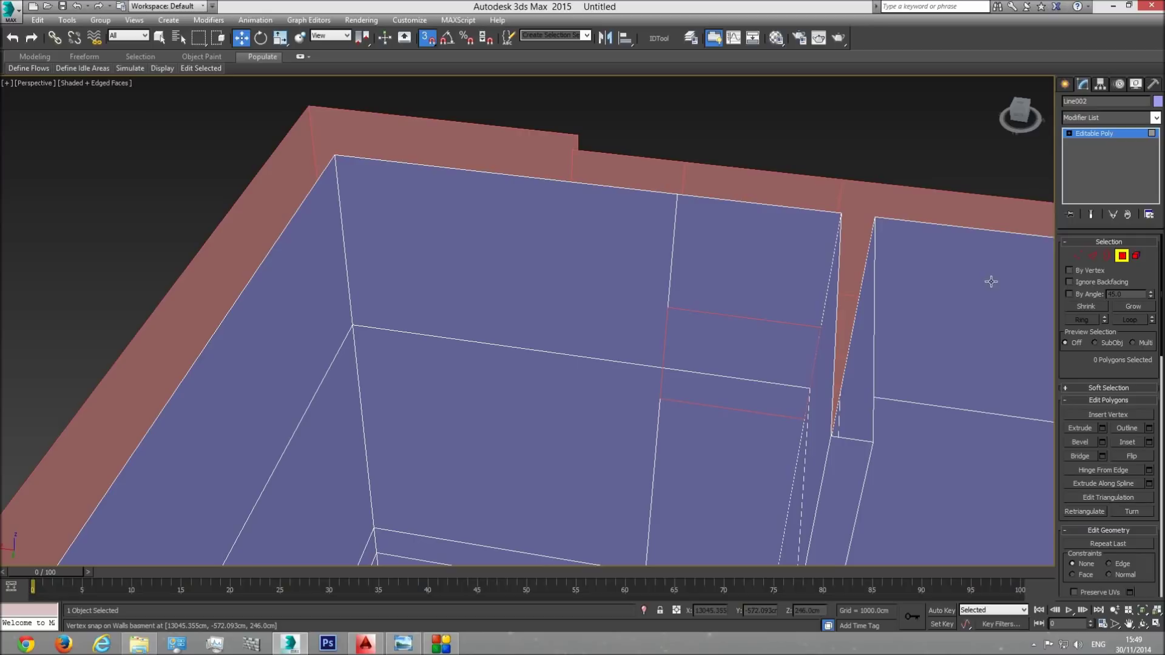
pyautogui.click(1094, 255)
pyautogui.click(823, 302)
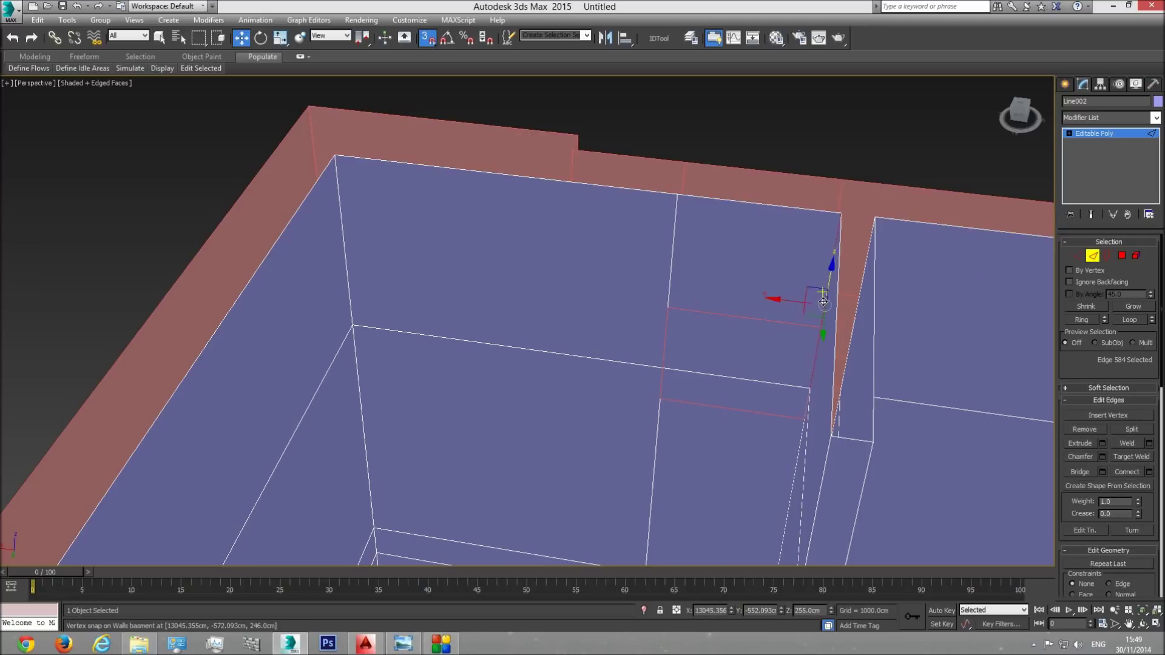
pyautogui.keyDown('ctrl'); pyautogui.click(669, 288); pyautogui.keyUp('ctrl')
pyautogui.click(1148, 472)
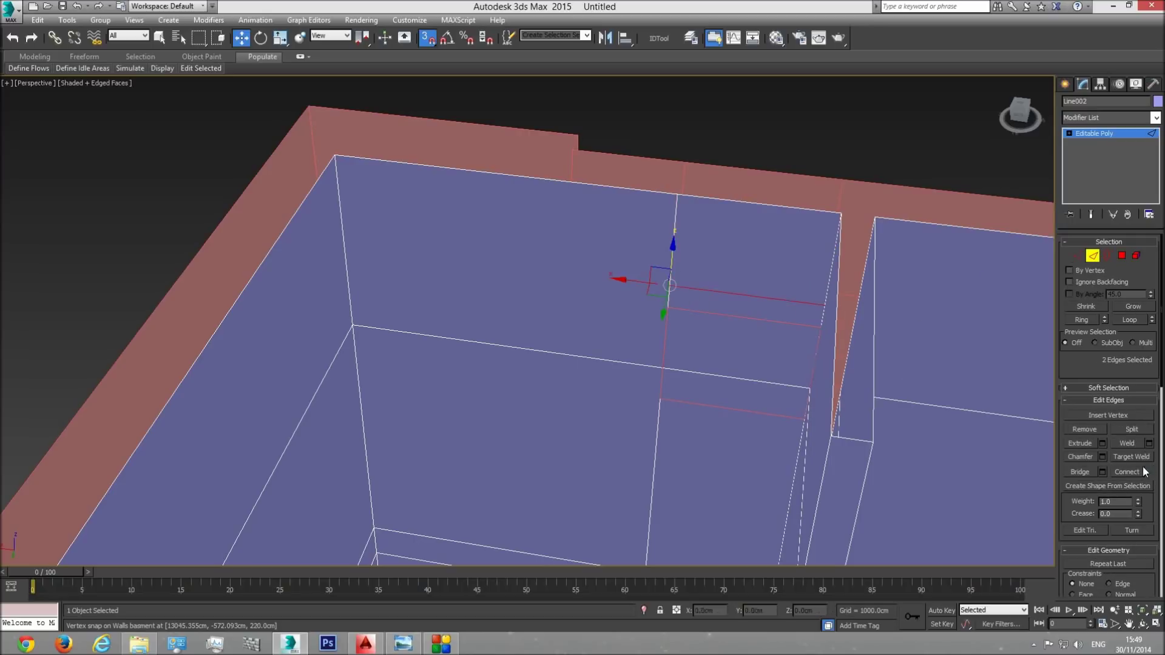
pyautogui.click(534, 380)
pyautogui.moveTo(751, 262); pyautogui.dragTo(797, 429)
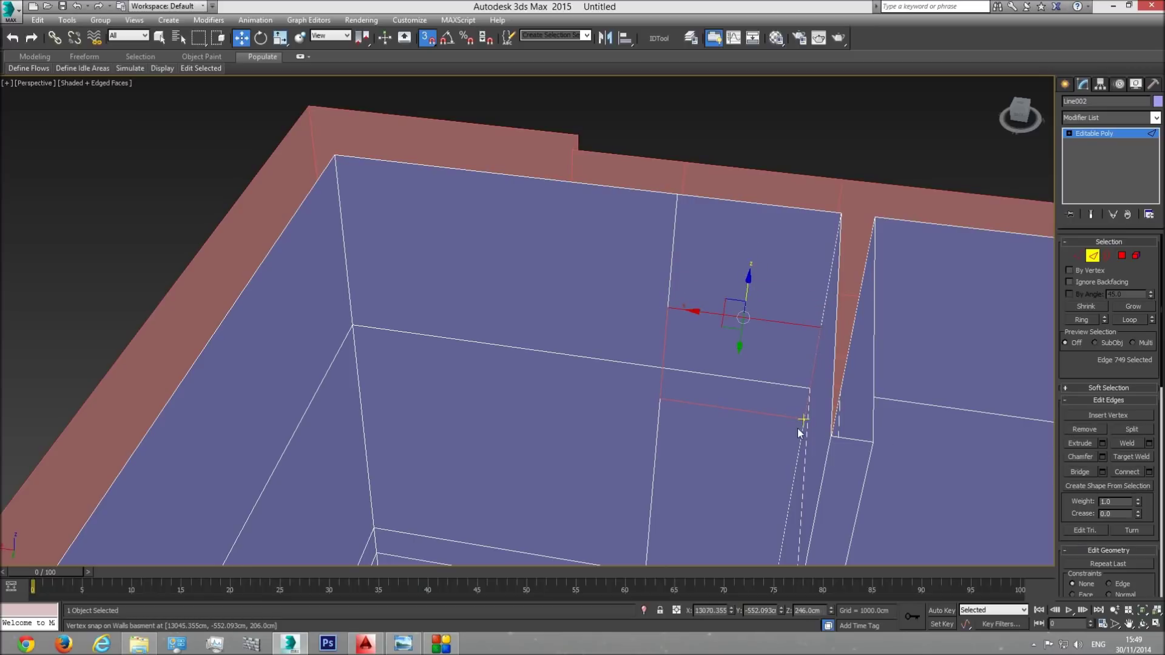
# Connect the lower vertical edges flanking the narrower small window and snap the new edge to the bottom of its outline
pyautogui.click(800, 434)
pyautogui.keyDown('ctrl'); pyautogui.click(657, 433); pyautogui.keyUp('ctrl')
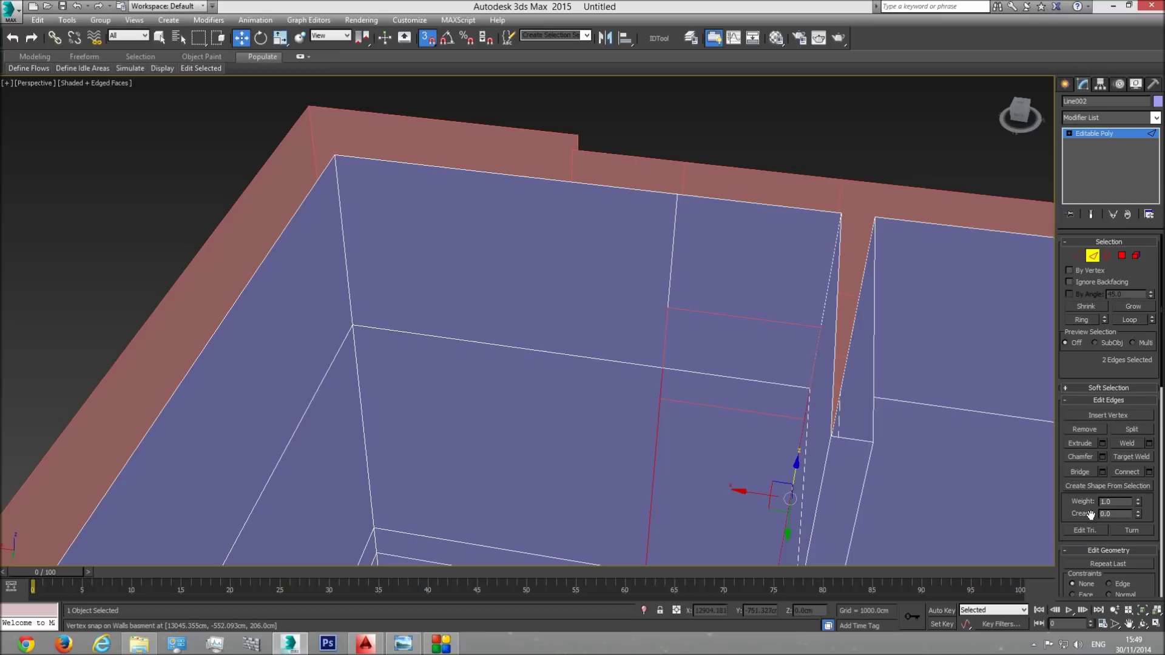
pyautogui.click(1150, 472)
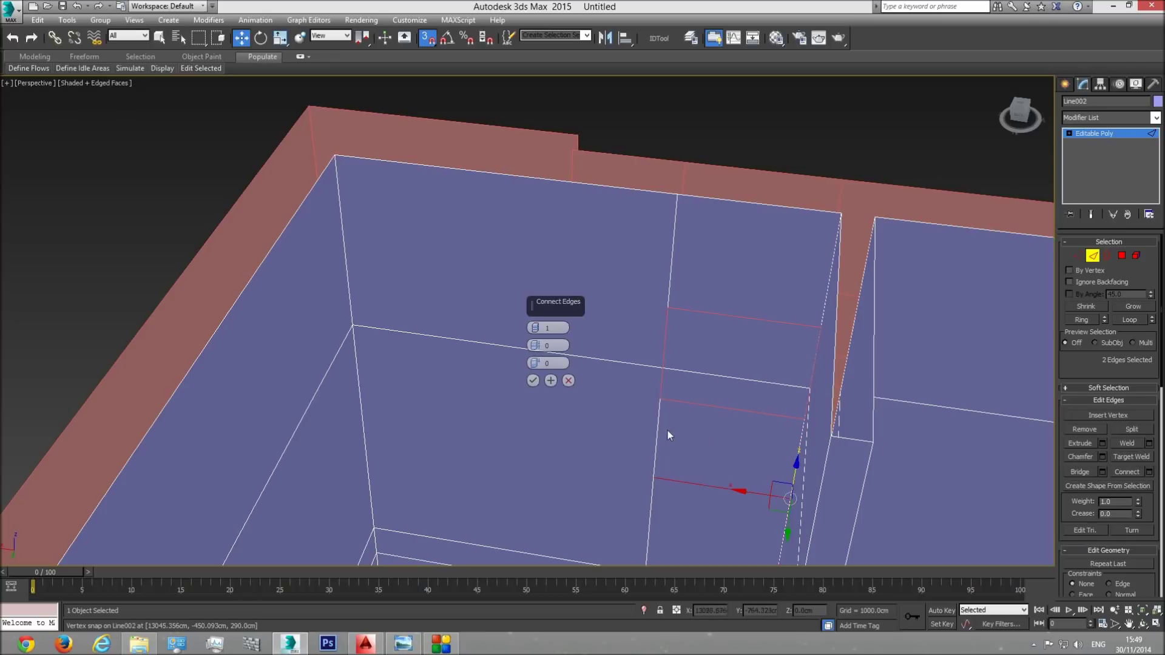
pyautogui.click(537, 383)
pyautogui.moveTo(721, 452); pyautogui.dragTo(661, 401)
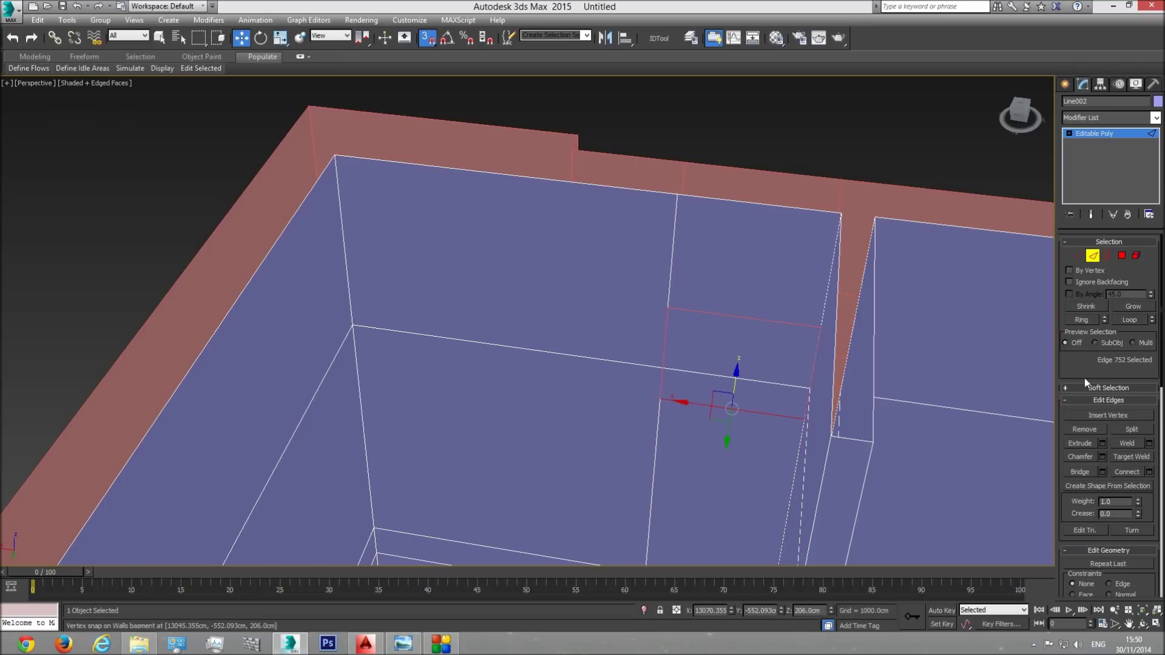
# Delete the two interior polygons covering the narrower small window
pyautogui.click(1123, 257)
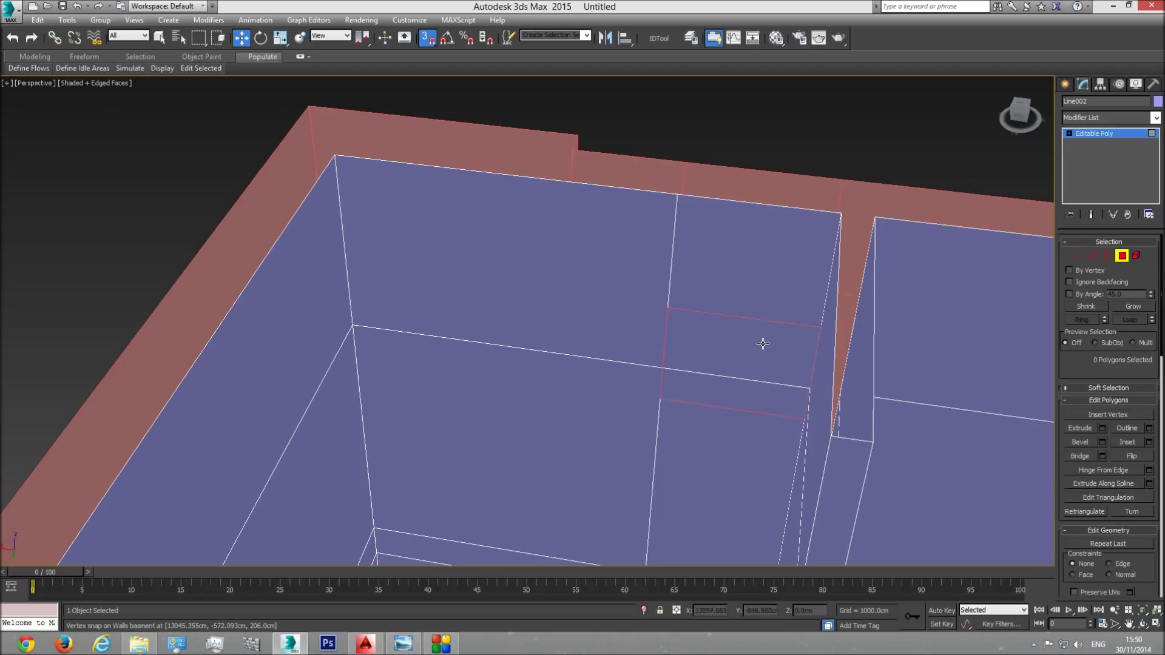
pyautogui.click(762, 340)
pyautogui.press('Delete')
pyautogui.click(757, 381)
pyautogui.press('Delete')
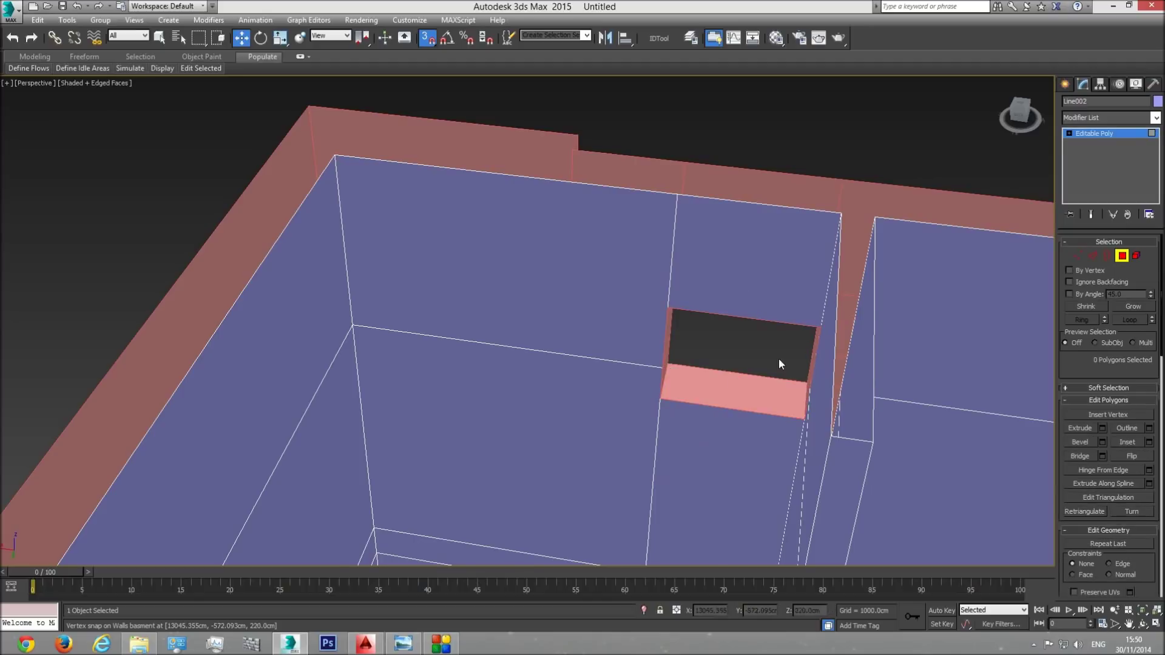
# Select each full vertical edge loop flanking the first larger window on the adjacent end wall and snap it to the window outline's sides
pyautogui.scroll(-4, 657, 348)
pyautogui.scroll(-5, 749, 377)
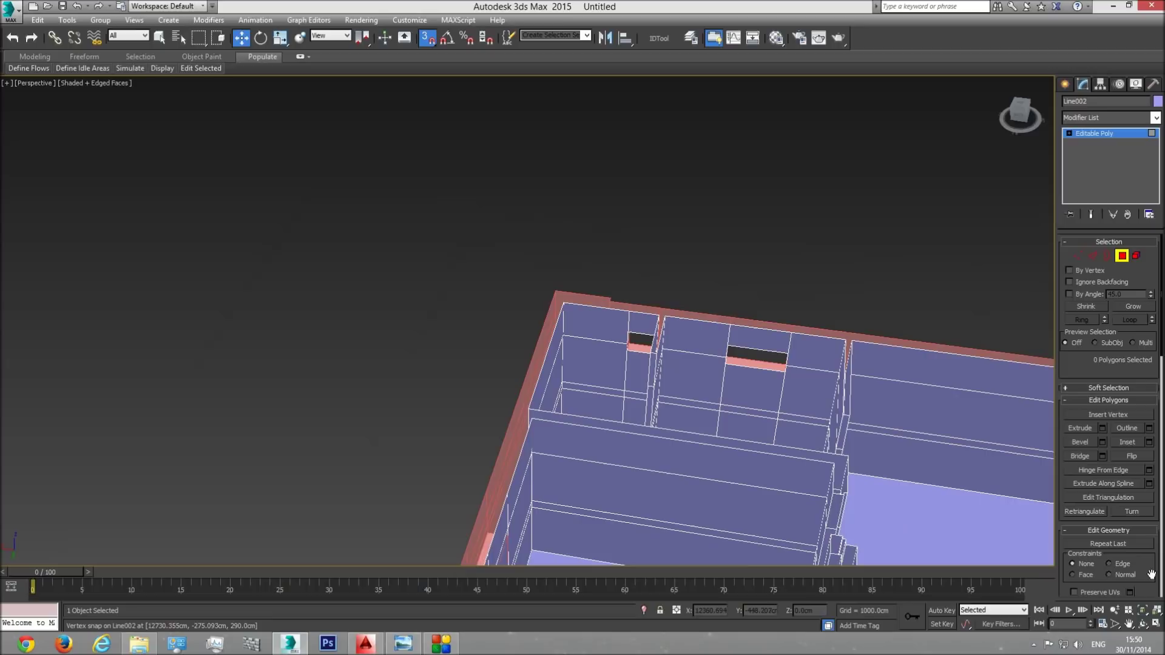
pyautogui.moveTo(676, 362); pyautogui.dragTo(692, 381)
pyautogui.scroll(5, 728, 388)
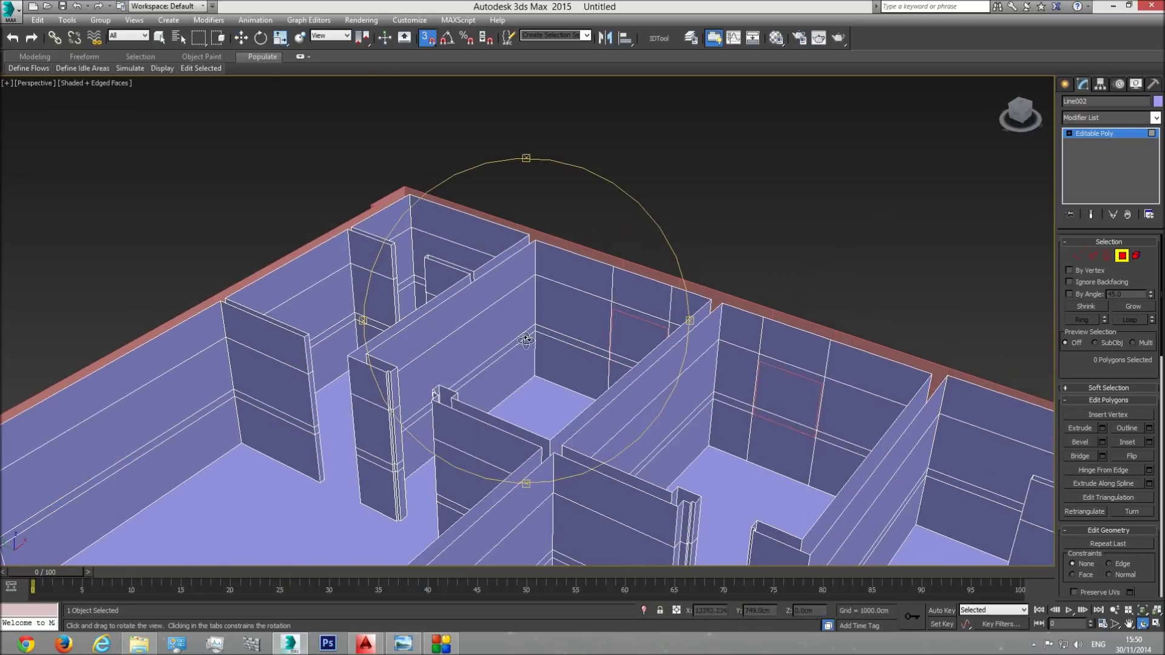
pyautogui.scroll(3, 577, 349)
pyautogui.scroll(4, 653, 354)
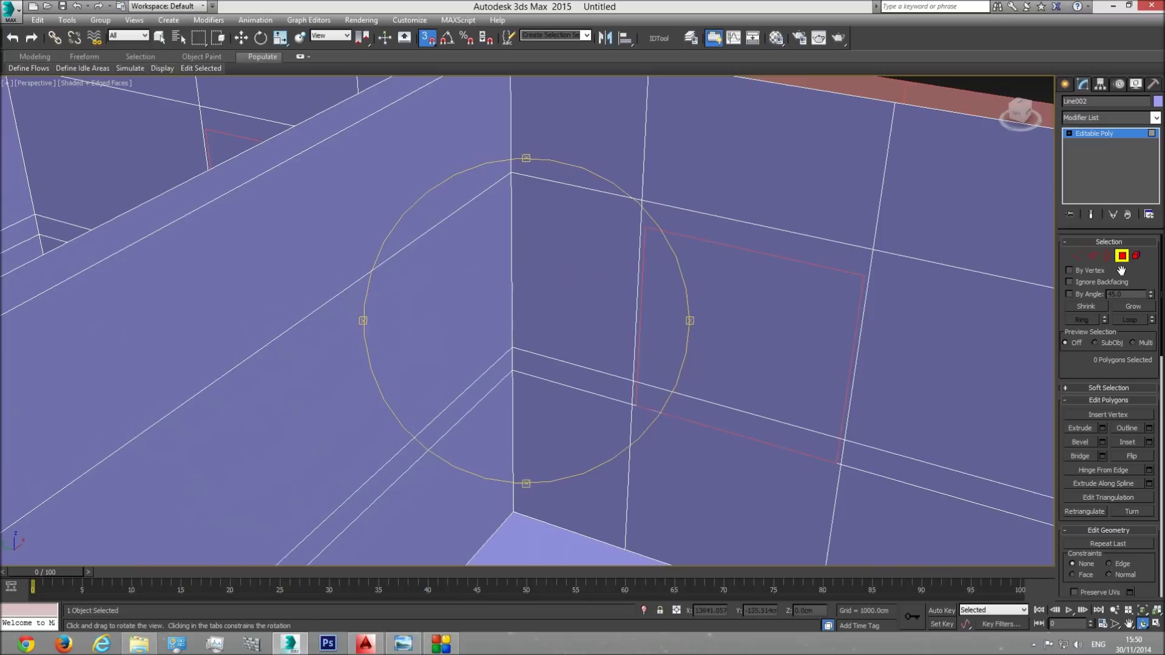
pyautogui.click(1094, 256)
pyautogui.press('w')
pyautogui.click(877, 223)
pyautogui.click(1126, 319)
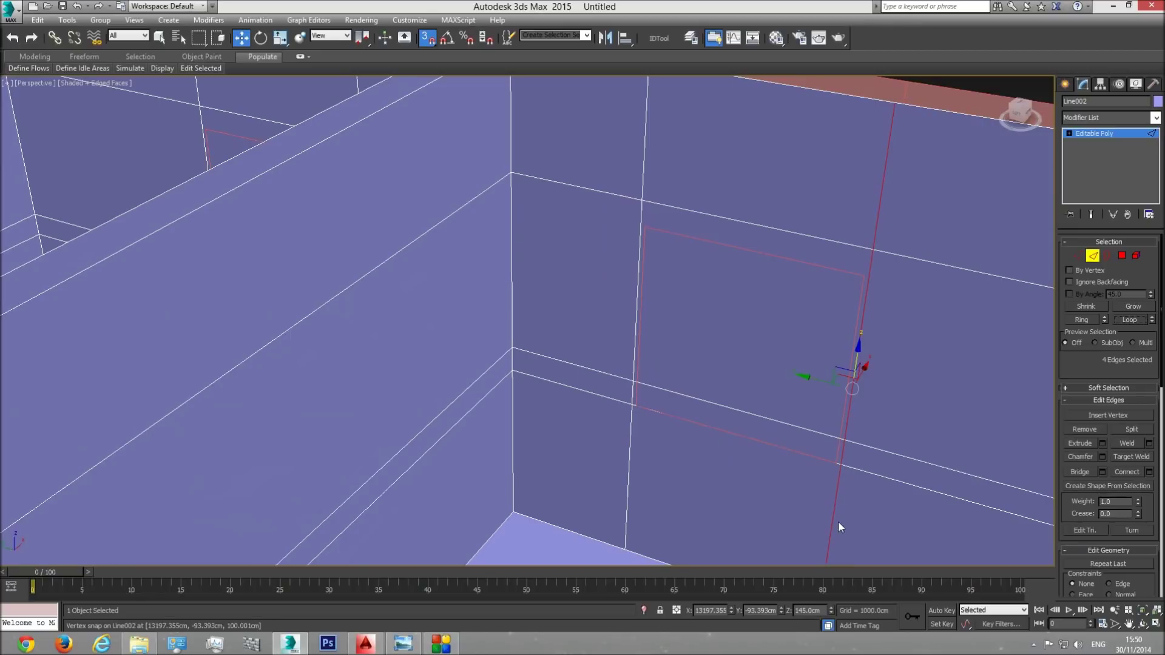
pyautogui.moveTo(820, 382); pyautogui.dragTo(640, 221)
pyautogui.click(640, 221)
pyautogui.click(1120, 322)
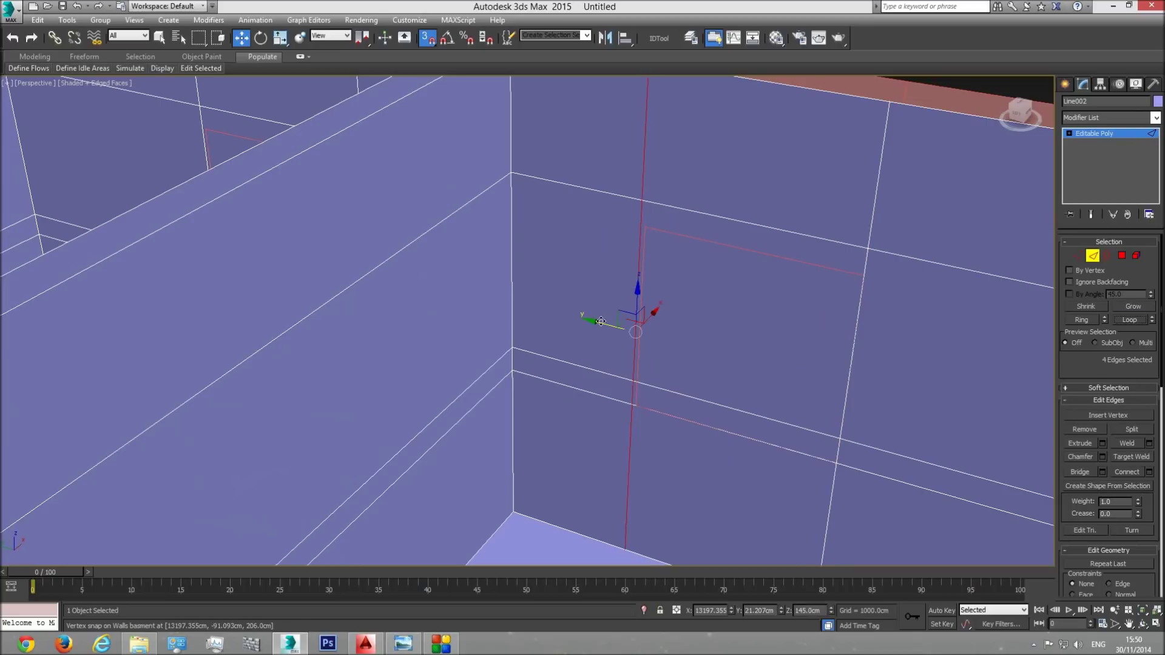
pyautogui.moveTo(646, 230); pyautogui.dragTo(645, 230)
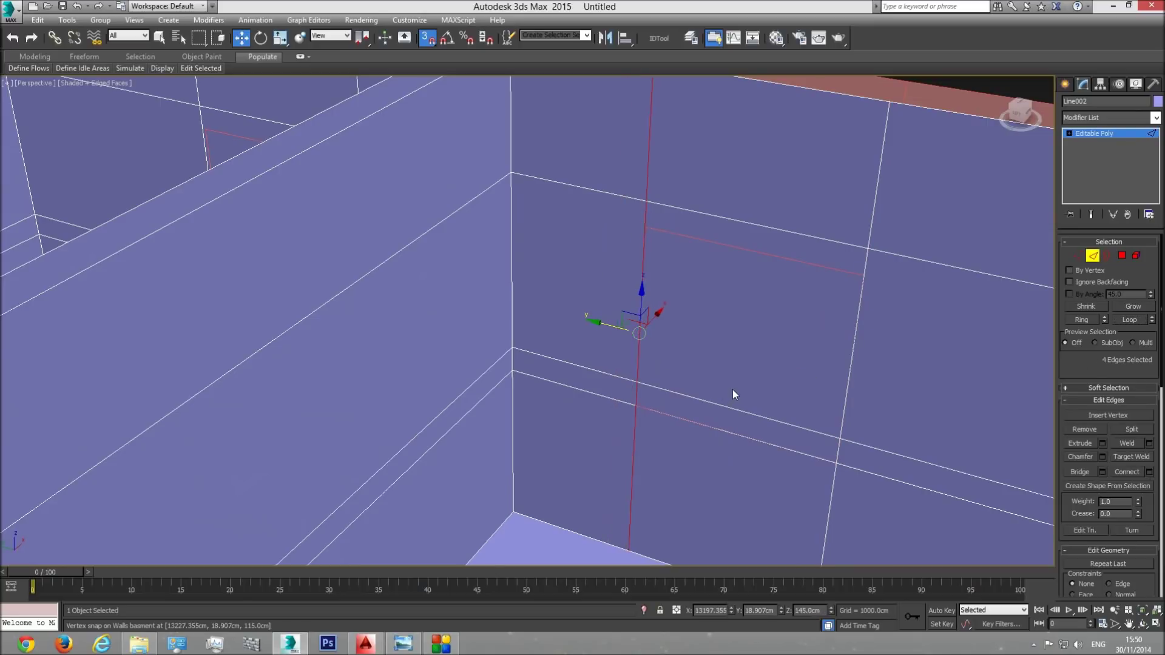
# Connect the two vertical edges beside the first end-wall window with one edge and snap it to the outline's top
pyautogui.click(863, 291)
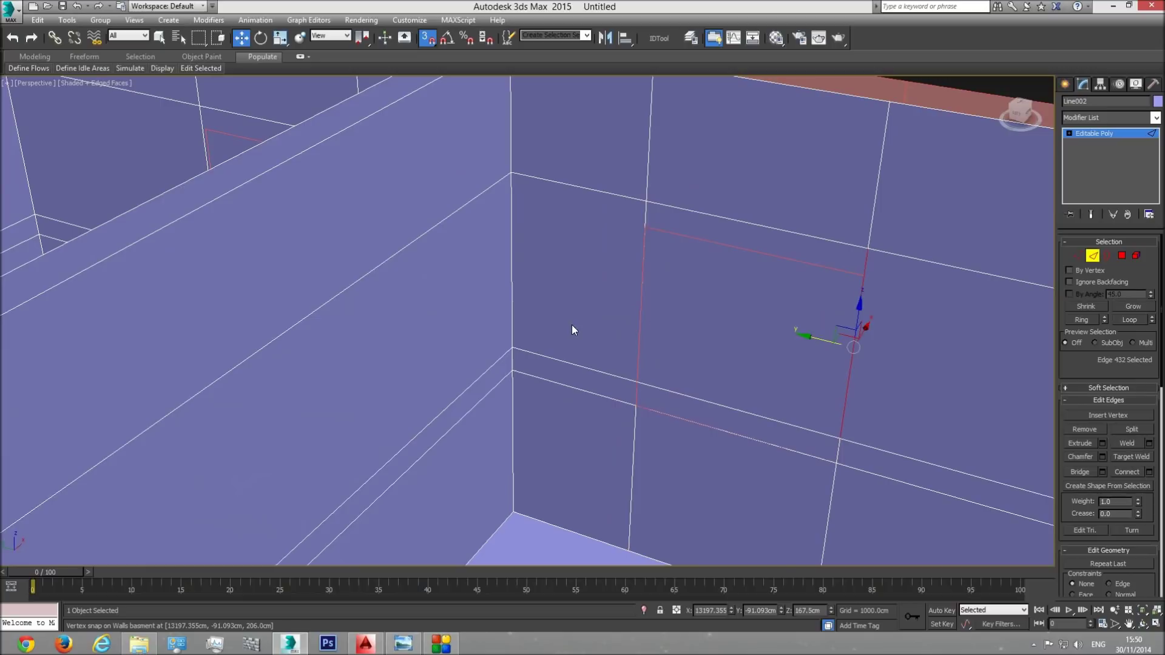
pyautogui.keyDown('ctrl'); pyautogui.click(640, 309); pyautogui.keyUp('ctrl')
pyautogui.click(1148, 472)
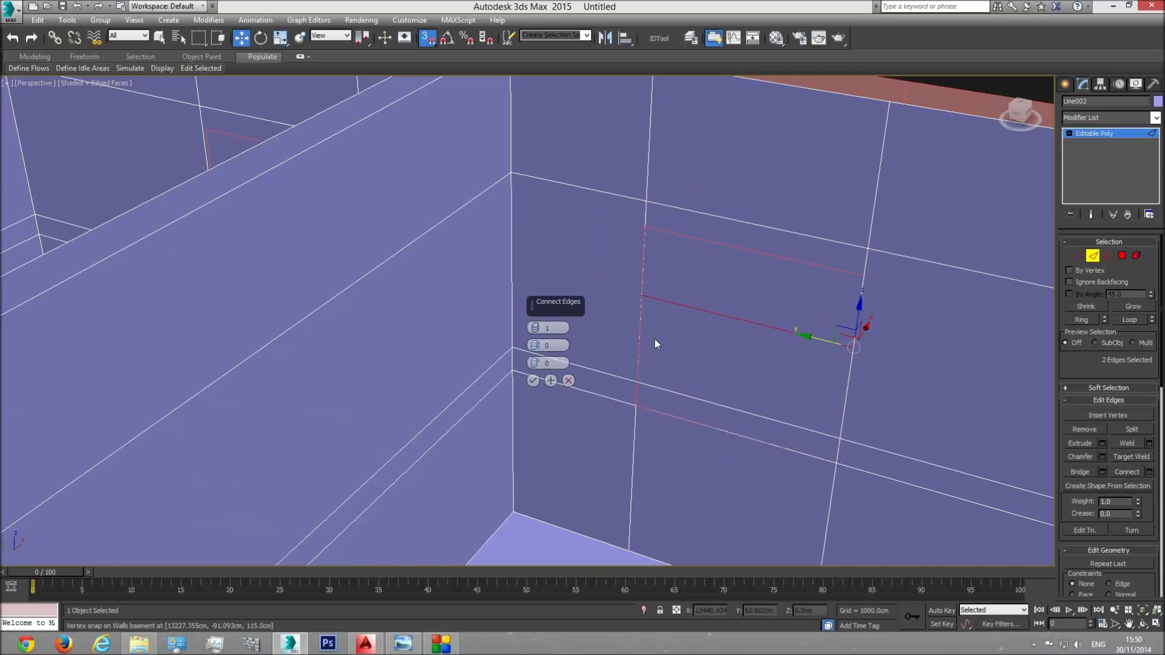
pyautogui.click(533, 380)
pyautogui.moveTo(745, 290); pyautogui.dragTo(862, 272)
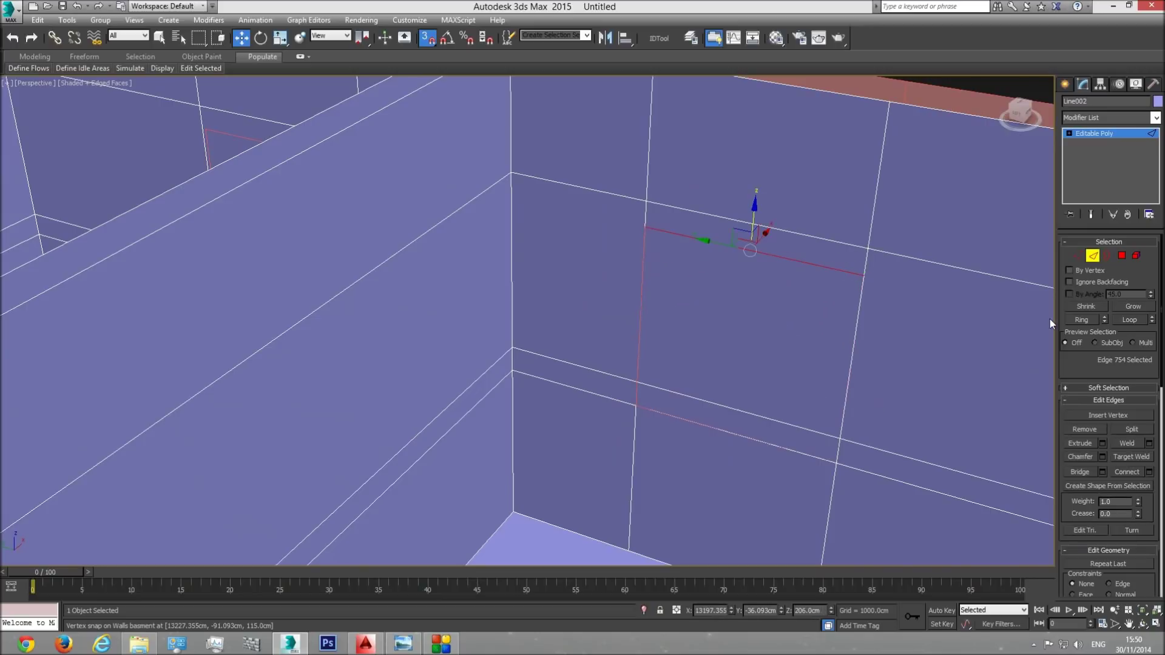
# Delete the interior wall polygon covering the first end-wall window
pyautogui.click(1122, 256)
pyautogui.click(763, 318)
pyautogui.press('Delete')
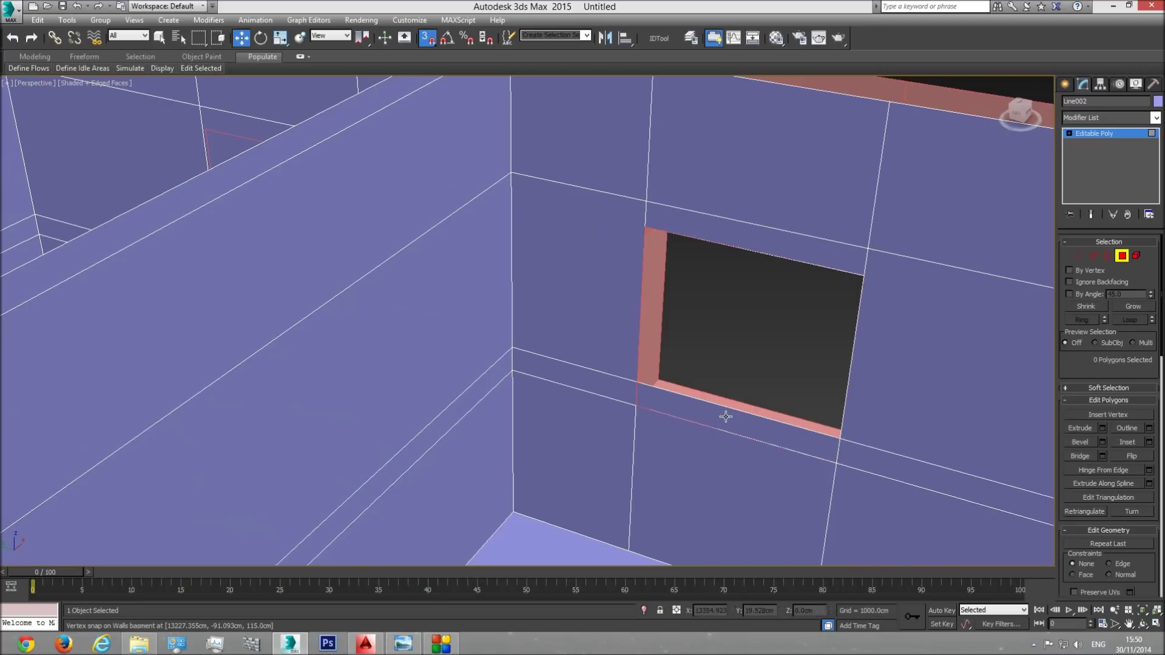
# Select each vertical edge loop flanking the second end-wall window in the neighbouring room and align it with the window outline's sides
pyautogui.scroll(-5, 701, 364)
pyautogui.keyDown('alt'); pyautogui.moveTo(736, 346); pyautogui.dragTo(811, 366, button='middle'); pyautogui.keyUp('alt')
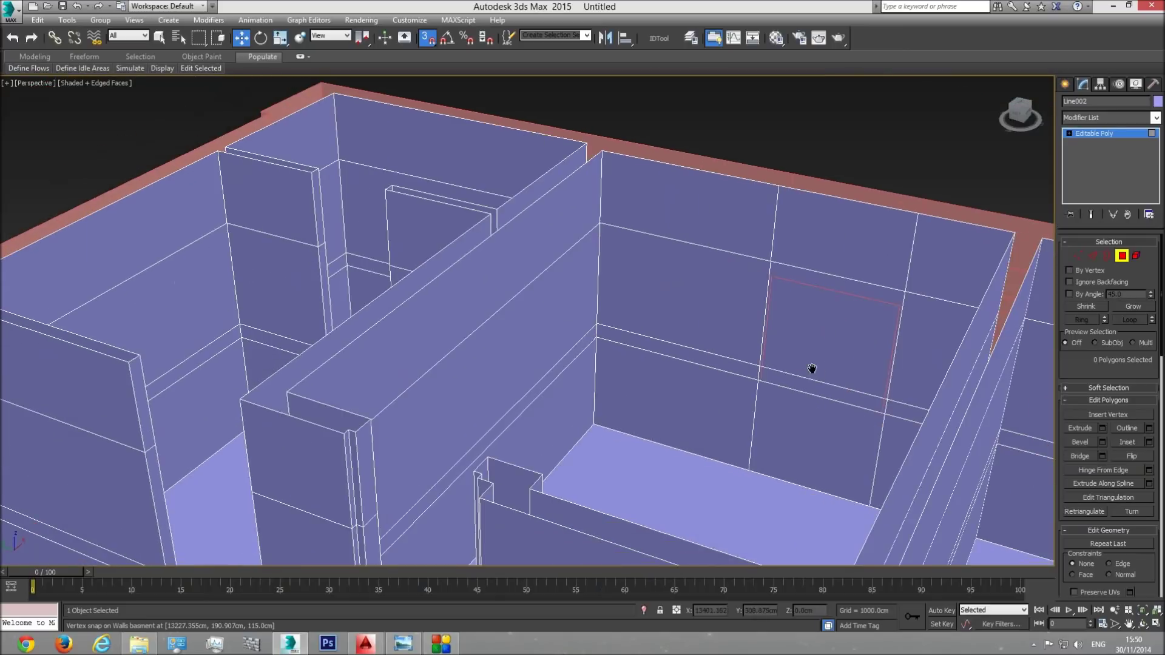
pyautogui.scroll(4, 809, 321)
pyautogui.click(1092, 256)
pyautogui.click(958, 322)
pyautogui.click(1130, 320)
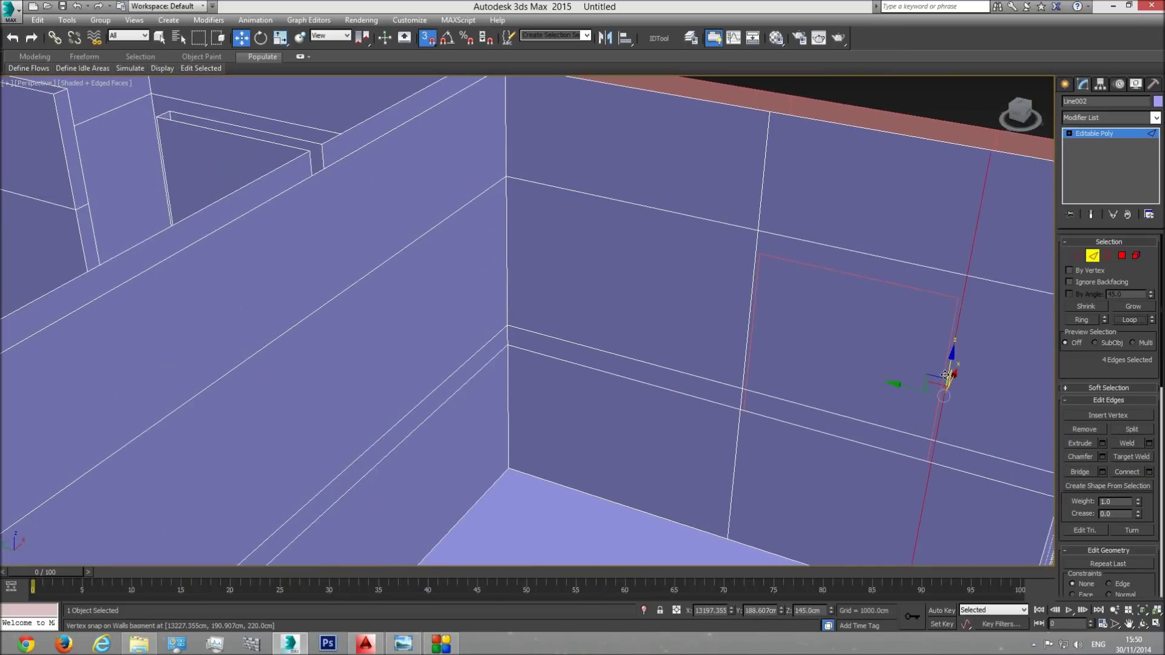
pyautogui.click(756, 246)
pyautogui.click(1128, 321)
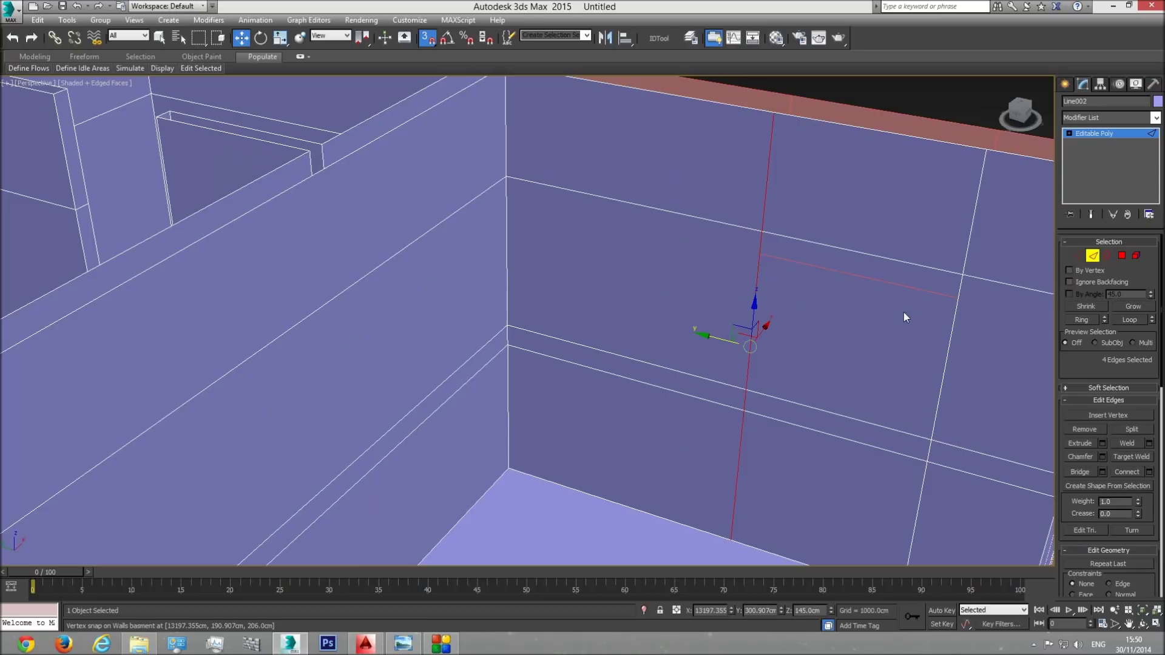
# Connect the two vertical edges beside the second end-wall window with one edge and snap it to the top of the outline
pyautogui.click(949, 331)
pyautogui.keyDown('ctrl'); pyautogui.click(753, 311); pyautogui.keyUp('ctrl')
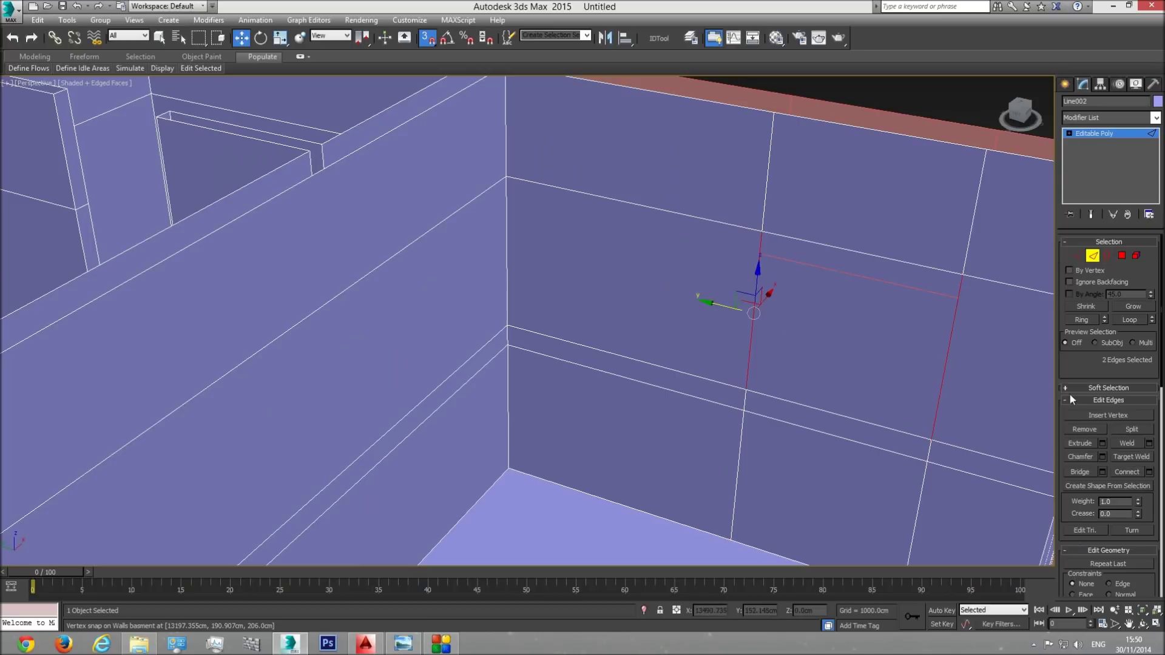
pyautogui.click(1149, 471)
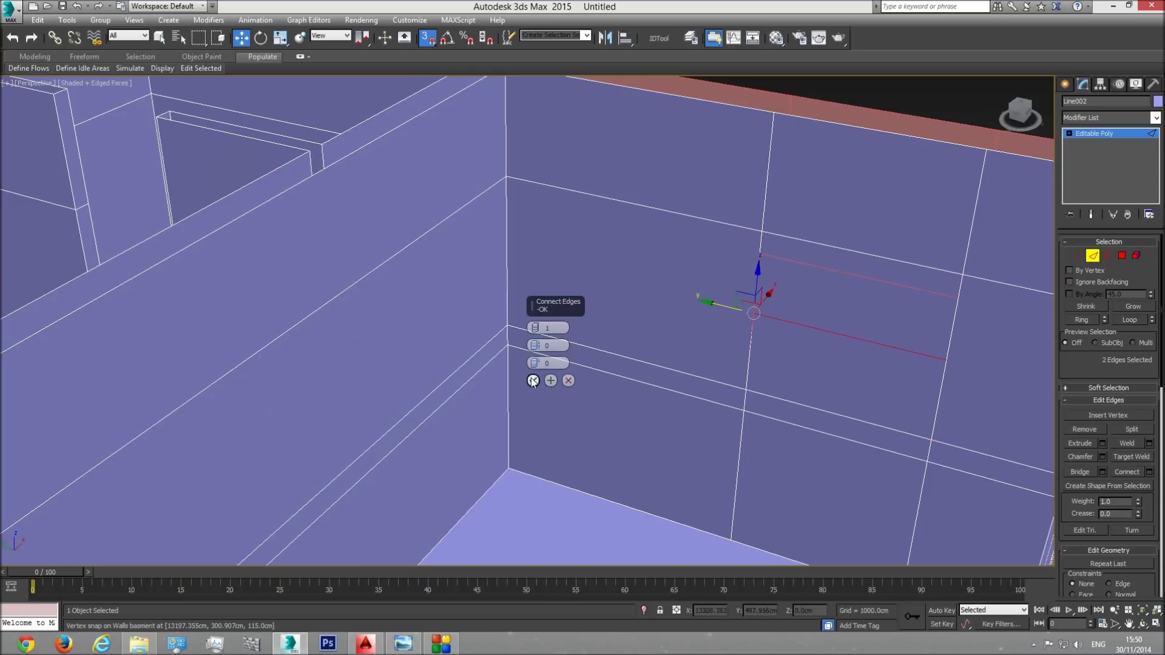
pyautogui.click(533, 381)
pyautogui.moveTo(849, 333); pyautogui.dragTo(955, 292)
# Delete the interior wall polygon covering the second end-wall window
pyautogui.click(1122, 255)
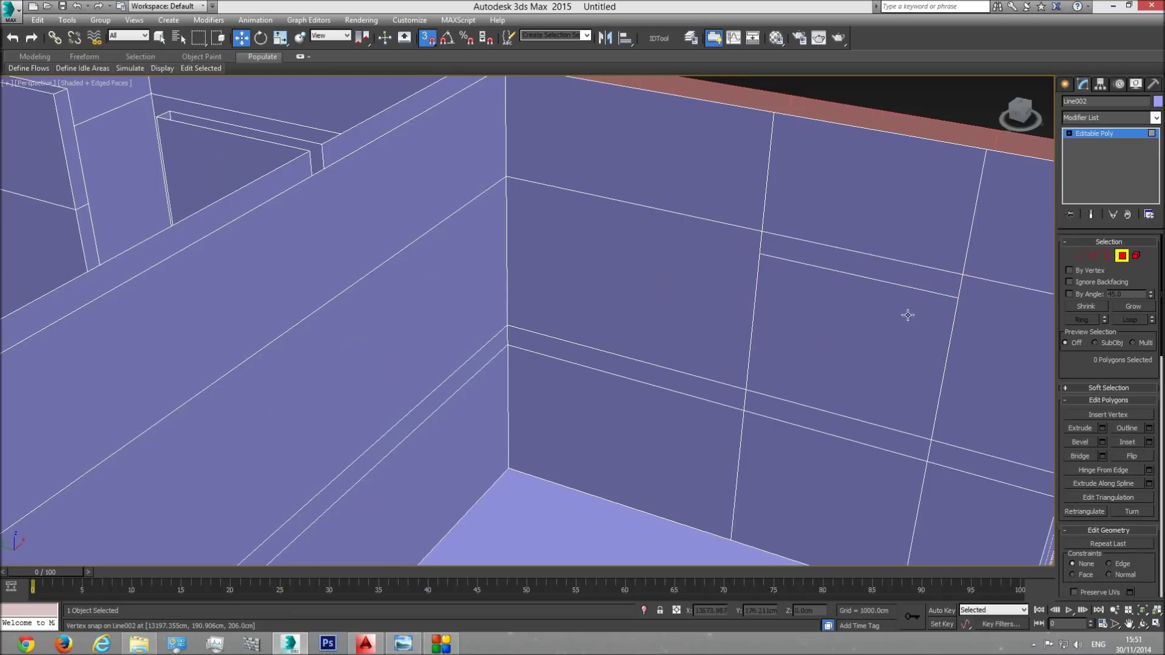
pyautogui.click(848, 311)
pyautogui.press('Delete')
pyautogui.scroll(-5, 853, 391)
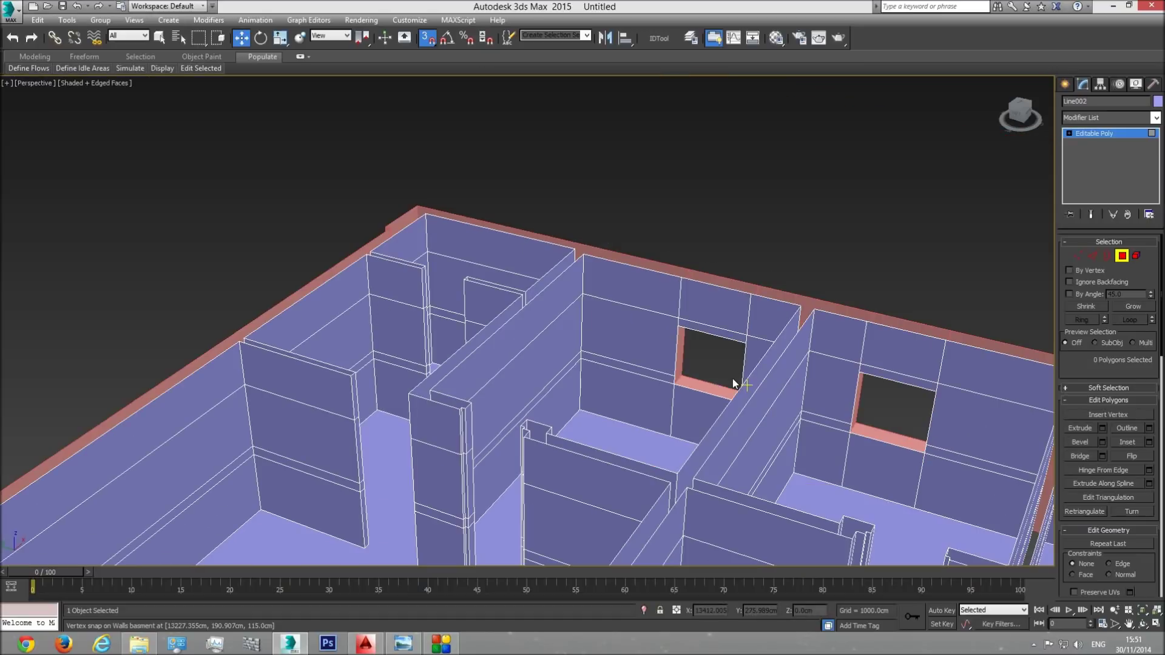
# Exit polygon editing and examine the window and door openings around the whole basement from several angles
pyautogui.scroll(-6, 733, 378)
pyautogui.moveTo(793, 341); pyautogui.dragTo(684, 341, button='middle')
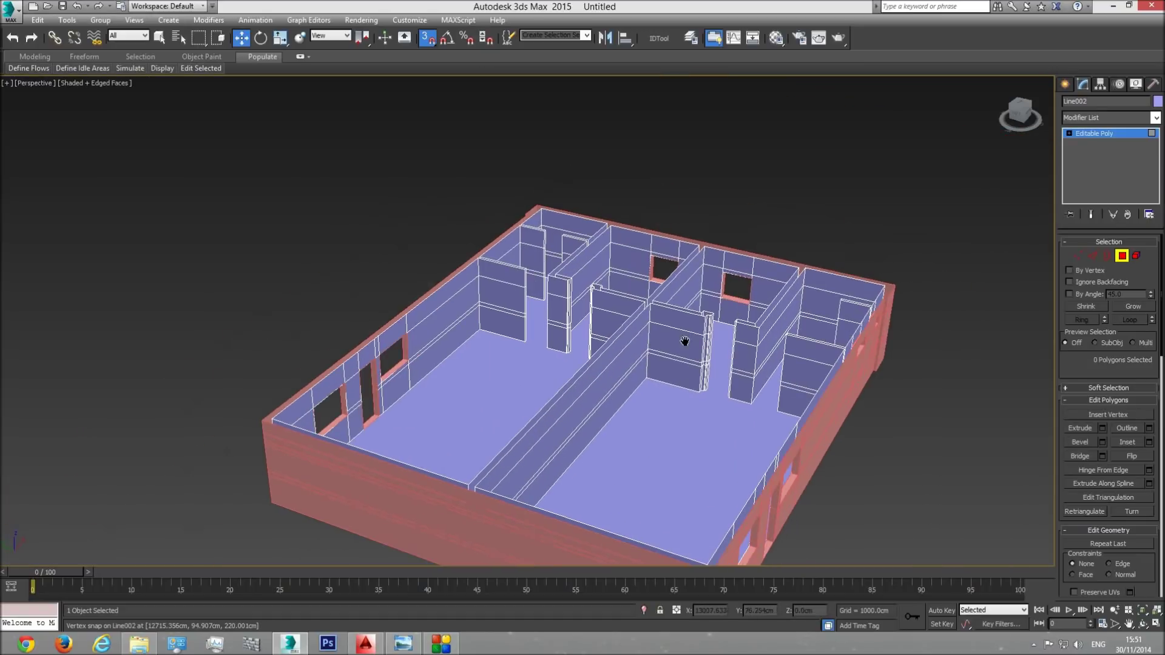
pyautogui.click(1122, 255)
pyautogui.click(1143, 624)
pyautogui.moveTo(552, 348); pyautogui.dragTo(519, 358)
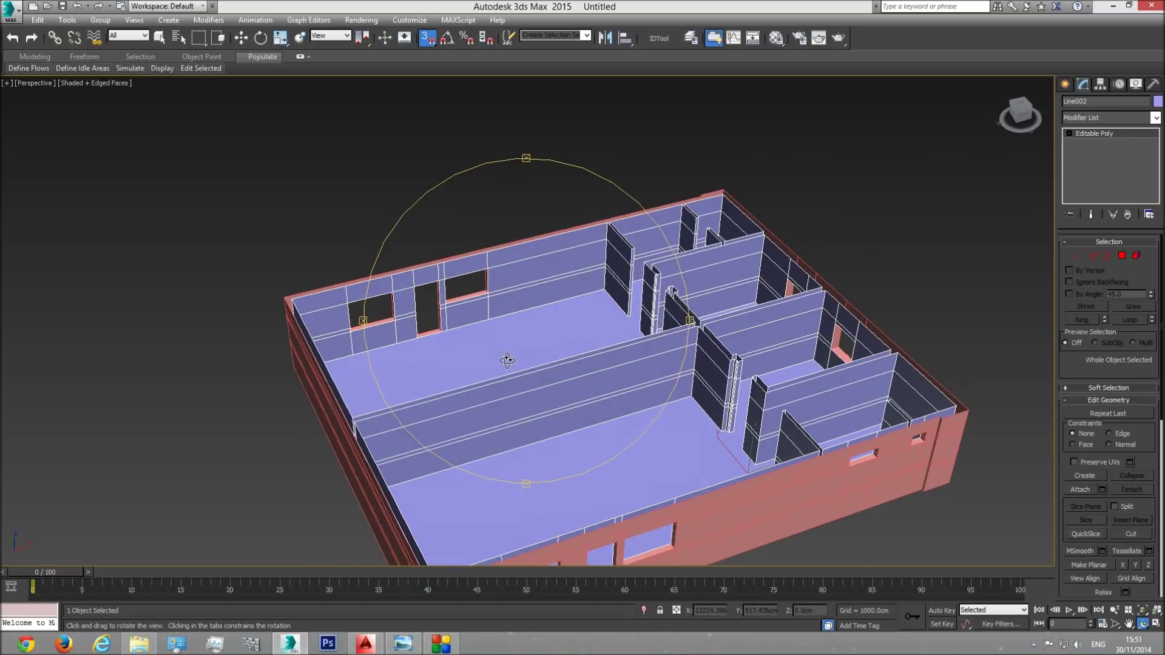
pyautogui.moveTo(481, 364); pyautogui.dragTo(585, 318)
pyautogui.scroll(4, 548, 326)
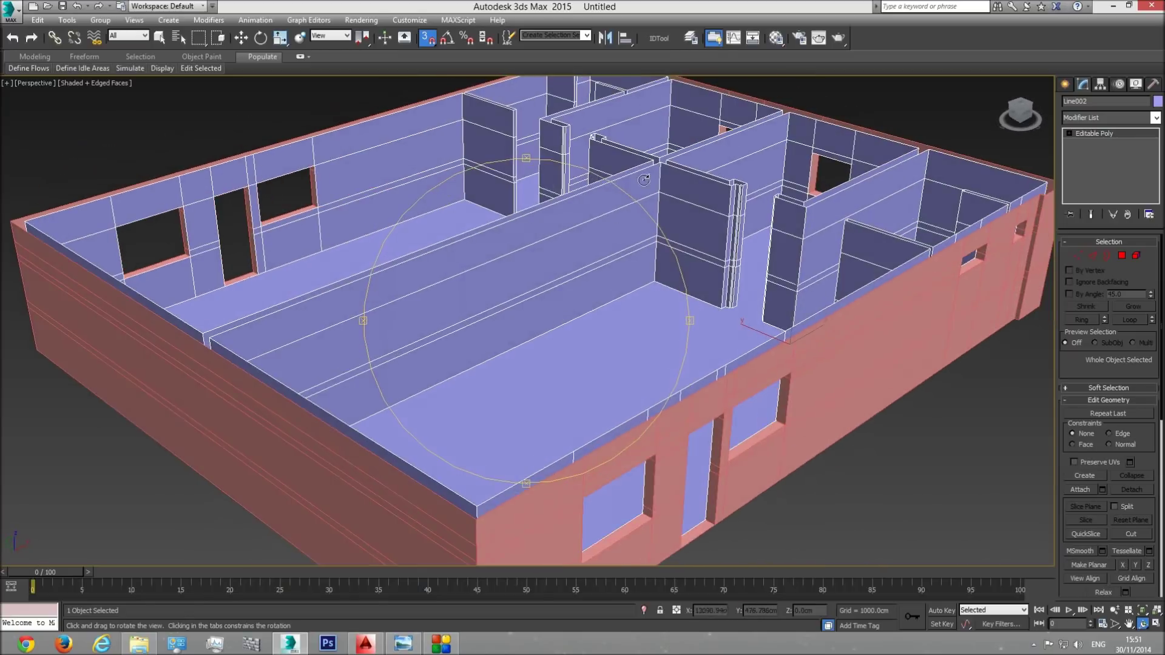
pyautogui.moveTo(600, 236); pyautogui.dragTo(501, 260, button='middle')
pyautogui.press('w')
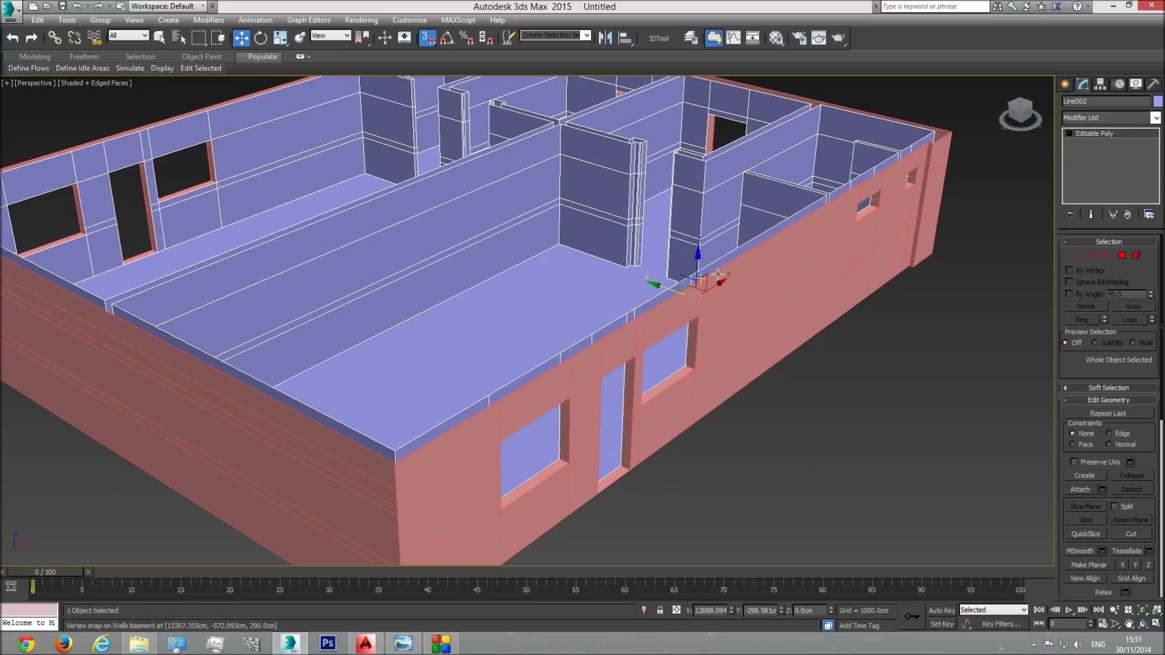
# Unhide the imported plan drawings and switch to the top view showing all of them
pyautogui.rightClick(850, 388)
pyautogui.click(882, 337)
pyautogui.press('t')
pyautogui.scroll(-10, 671, 416)
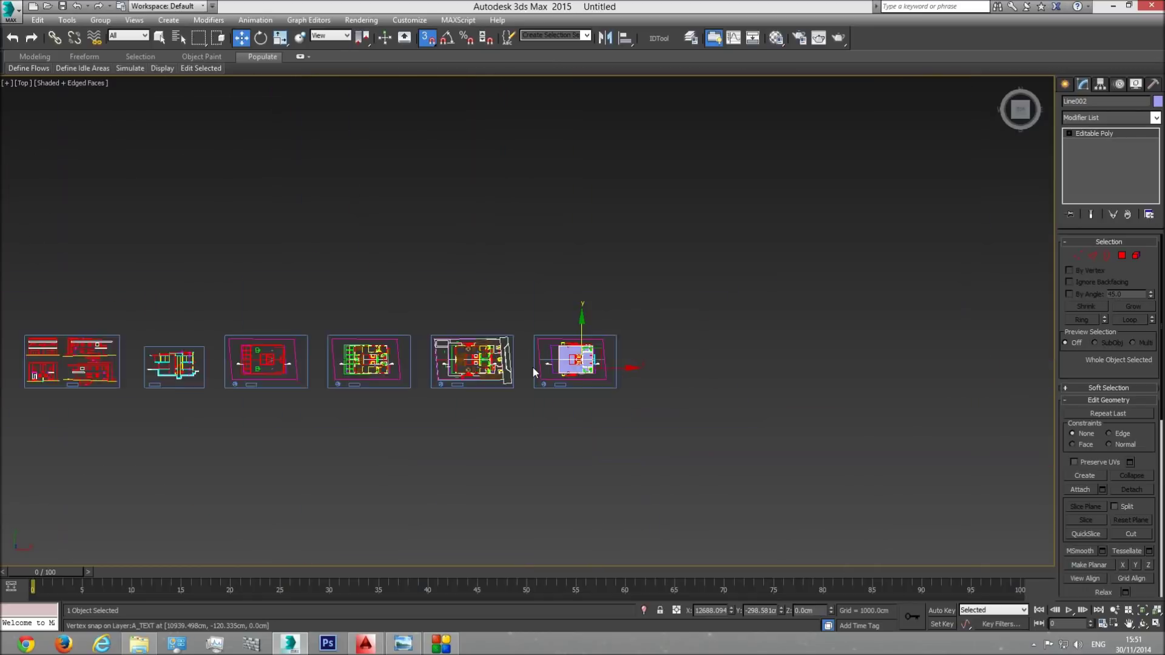
# Measure the basement height on the elevation drawing with a temporary box spanning from the floor line to the ceiling line
pyautogui.scroll(3, 386, 367)
pyautogui.scroll(10, 386, 369)
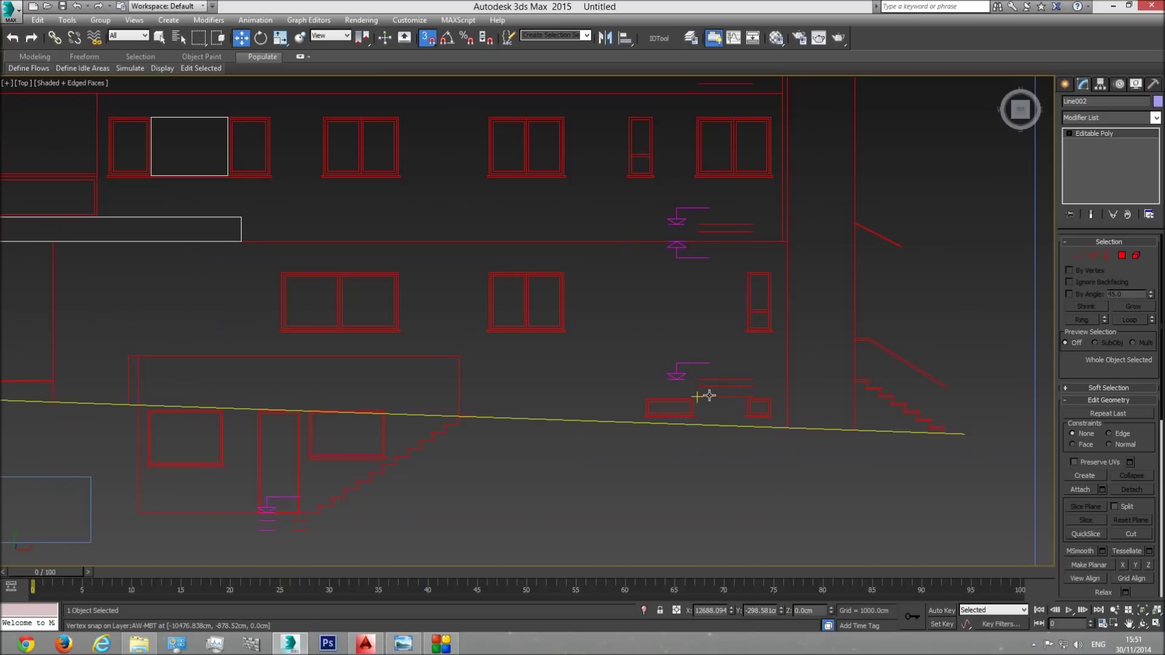
pyautogui.click(427, 37)
pyautogui.click(1066, 84)
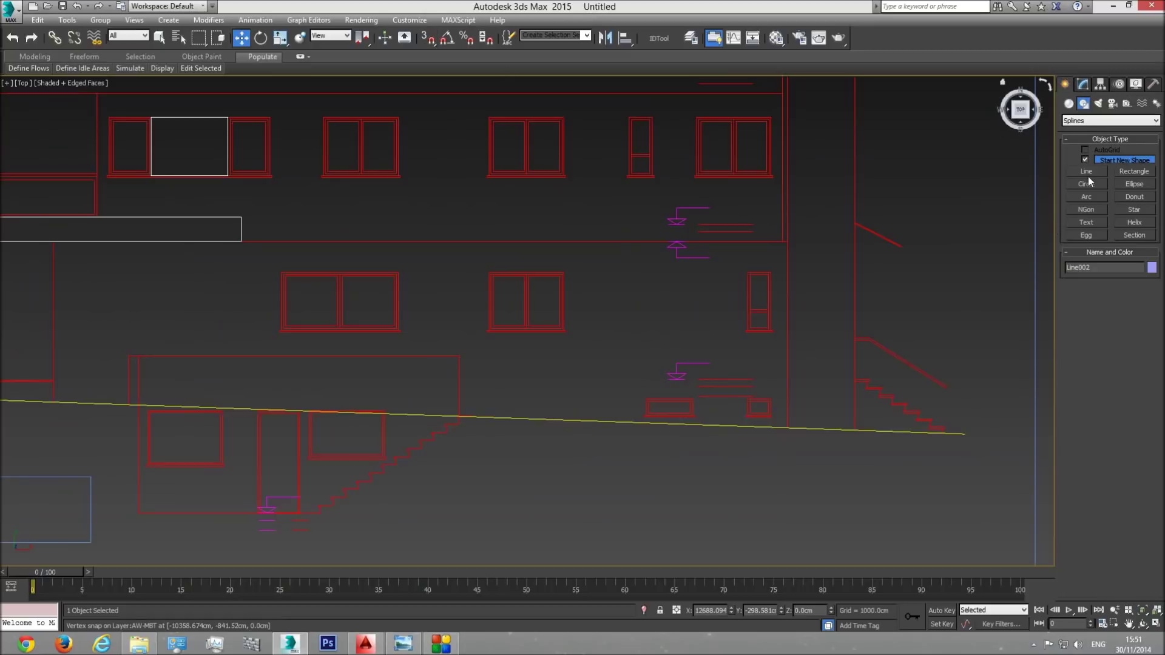
pyautogui.click(1069, 103)
pyautogui.click(1086, 162)
pyautogui.moveTo(315, 514); pyautogui.dragTo(728, 396)
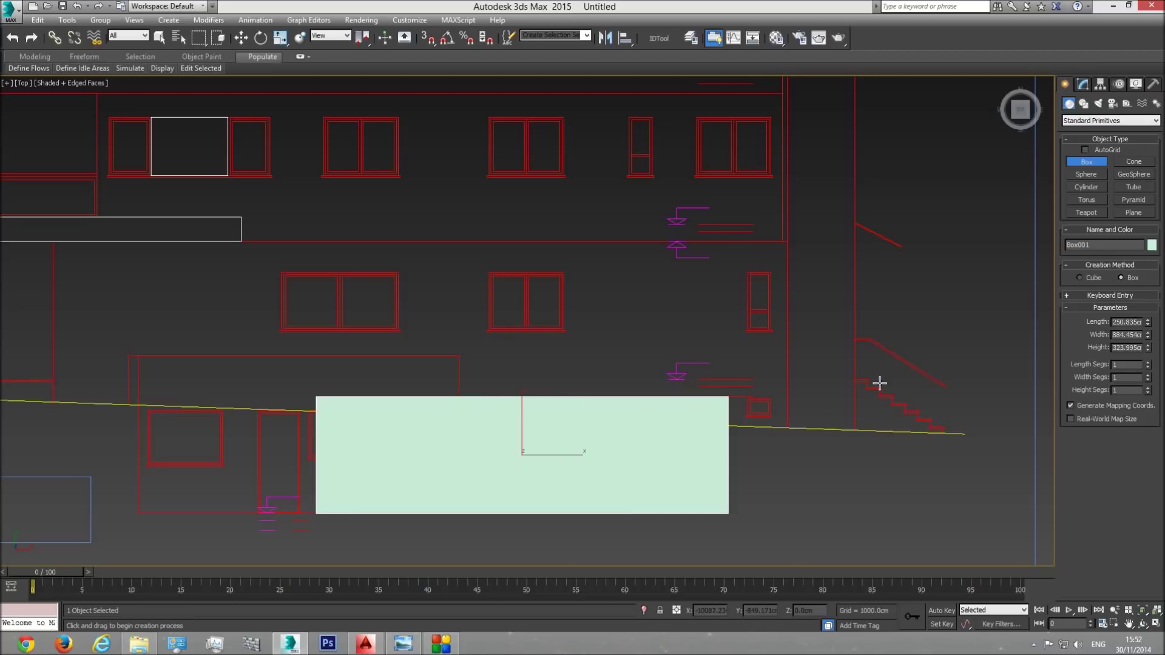
pyautogui.rightClick(842, 397)
# Return to the basement model and display it in wireframe from the front
pyautogui.scroll(-2, 774, 425)
pyautogui.press('p')
pyautogui.click(1143, 611)
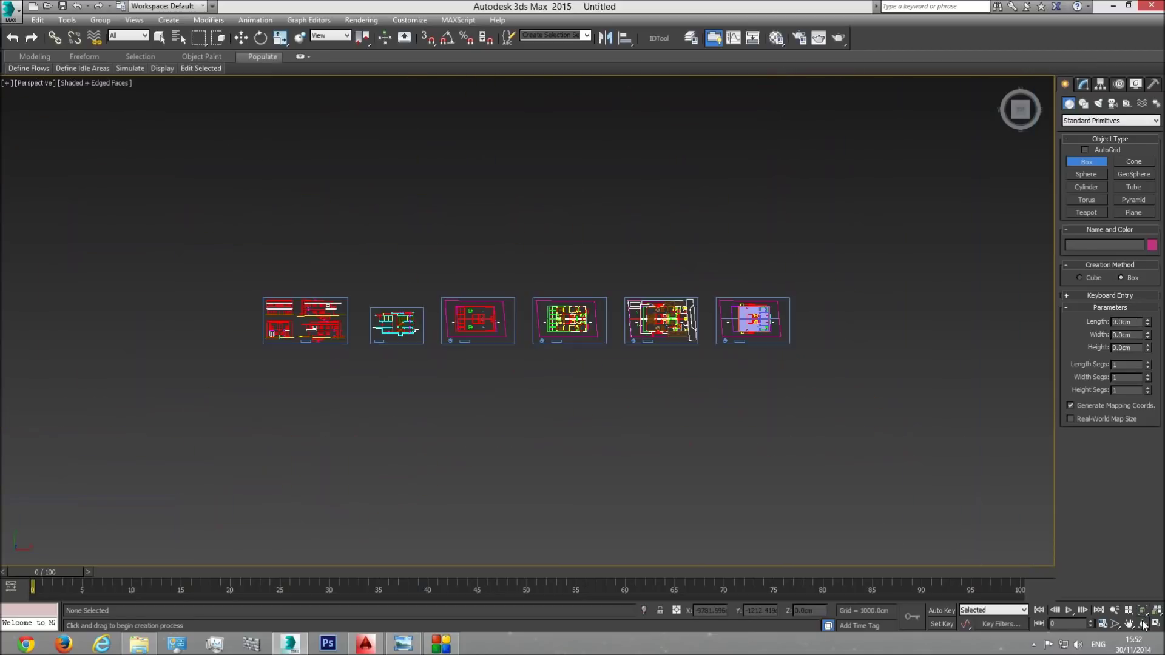
pyautogui.click(1143, 624)
pyautogui.moveTo(596, 364); pyautogui.dragTo(561, 364)
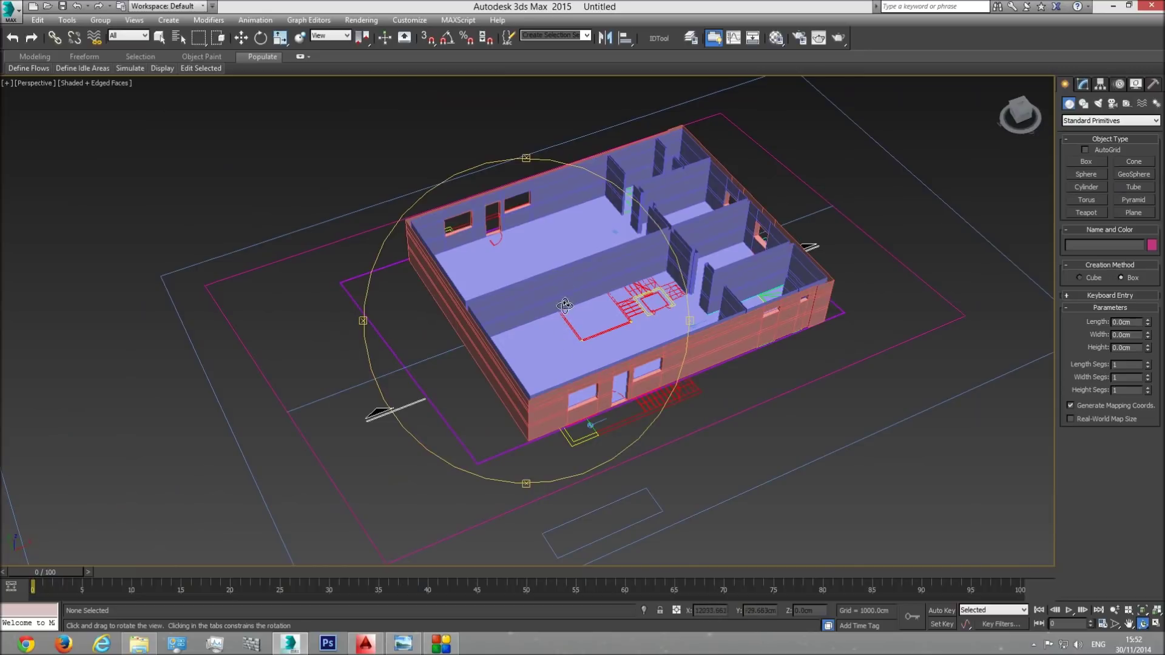
pyautogui.scroll(4, 554, 312)
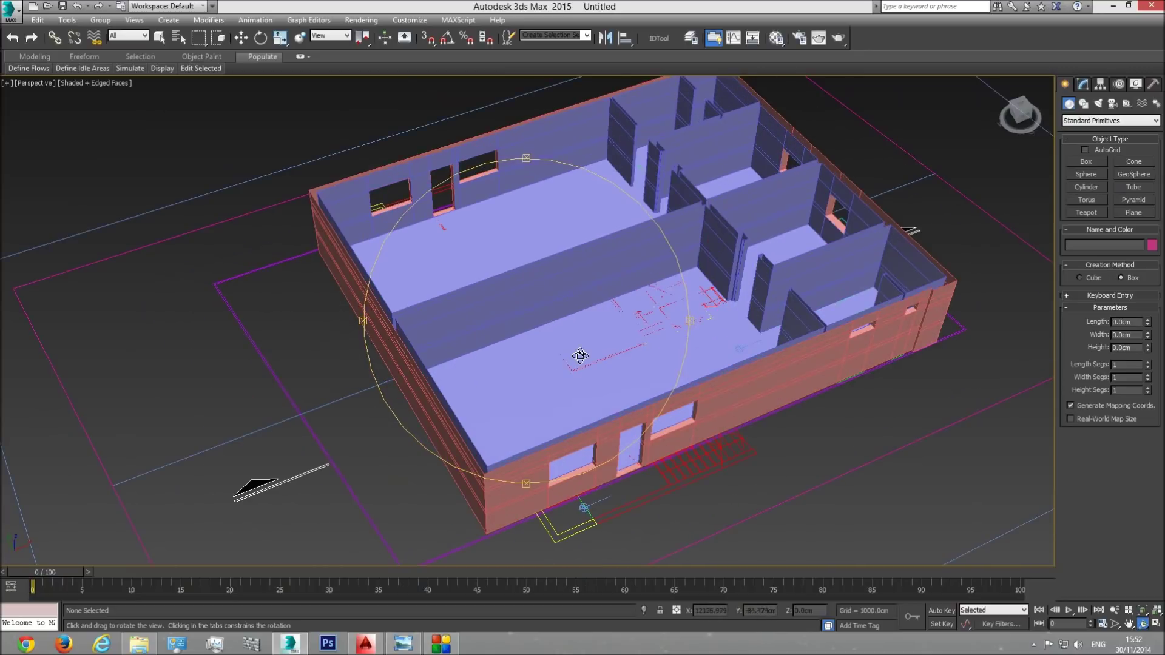
pyautogui.moveTo(599, 364)
pyautogui.mouseDown()
pyautogui.moveTo(595, 346)
pyautogui.moveTo(592, 362)
pyautogui.mouseUp()
pyautogui.press('f')
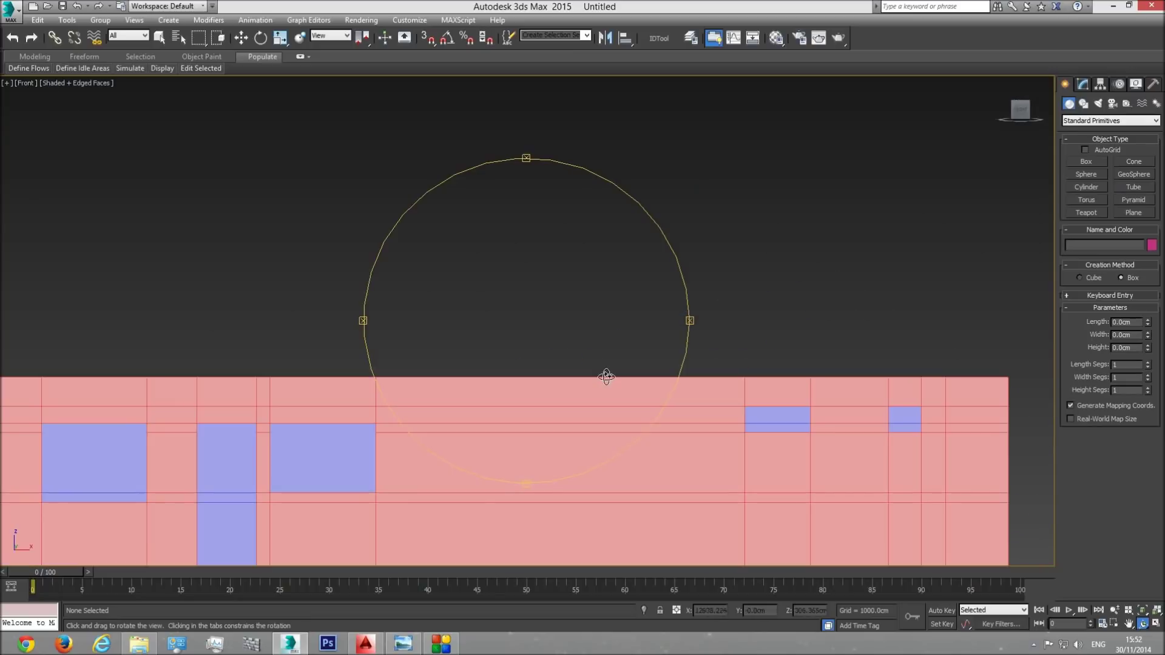
pyautogui.scroll(-2, 554, 331)
pyautogui.press('F3')
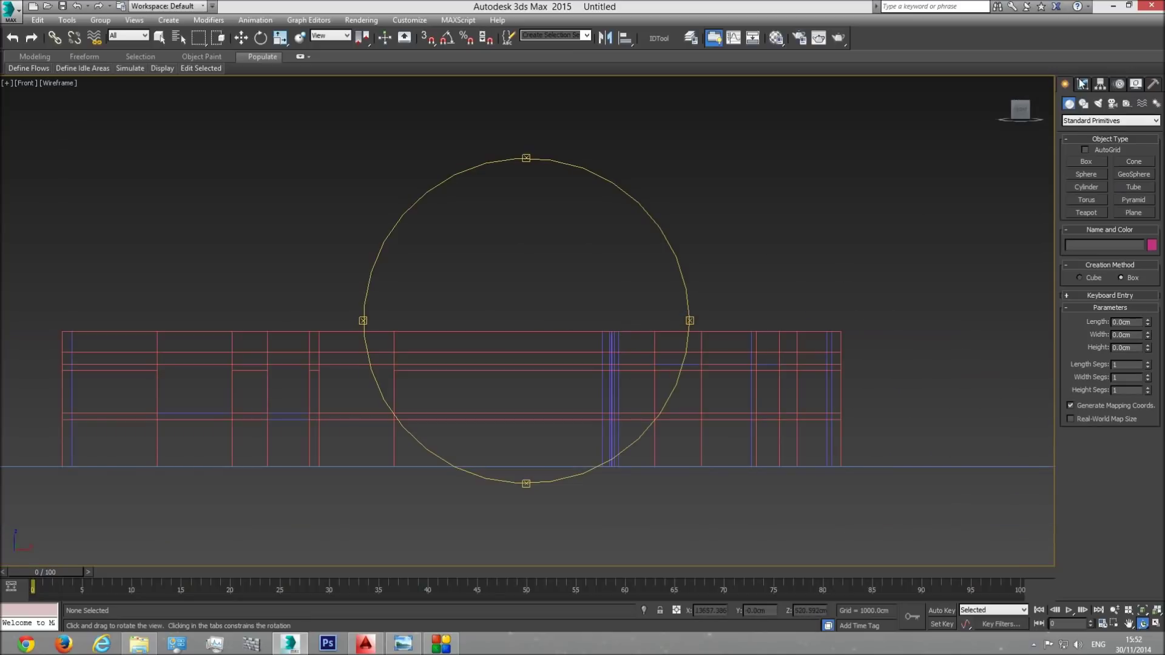
# Draw a box about 61 cm wide and 290 cm high in front of the basement walls and set its length to 250 cm
pyautogui.click(1085, 162)
pyautogui.moveTo(504, 462); pyautogui.dragTo(533, 344)
pyautogui.doubleClick(1134, 322)
pyautogui.write('25')
# Move the reference box with vertex snapping so that its base rests on the basement floor line
pyautogui.click(241, 37)
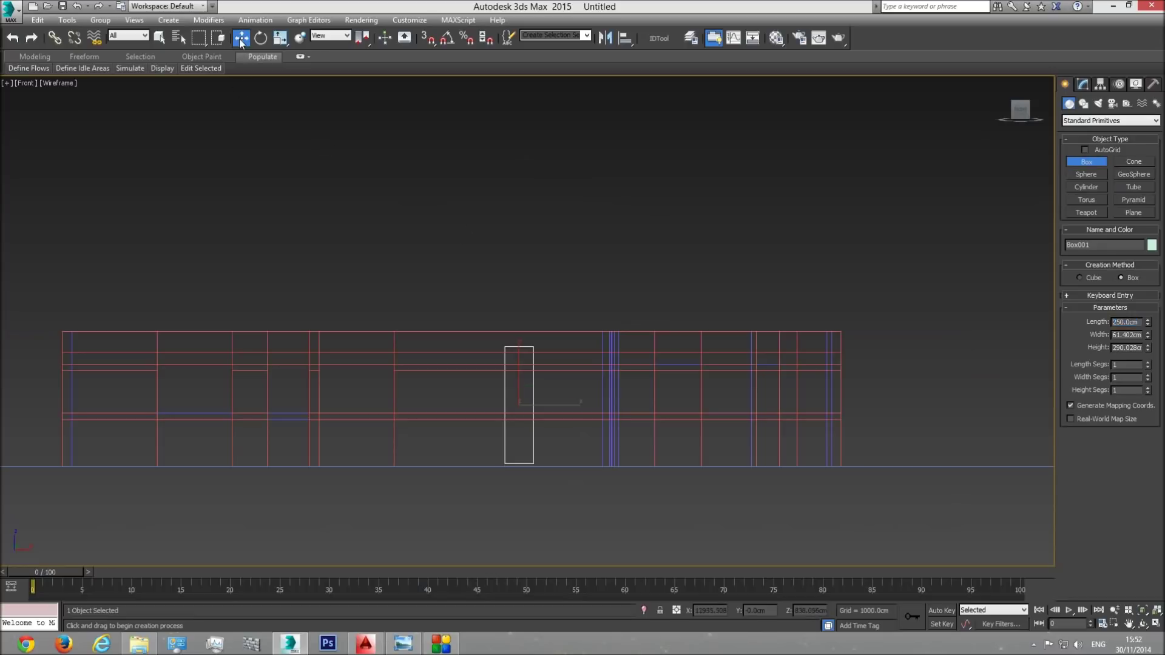
pyautogui.scroll(3, 534, 364)
pyautogui.moveTo(535, 359); pyautogui.dragTo(548, 333)
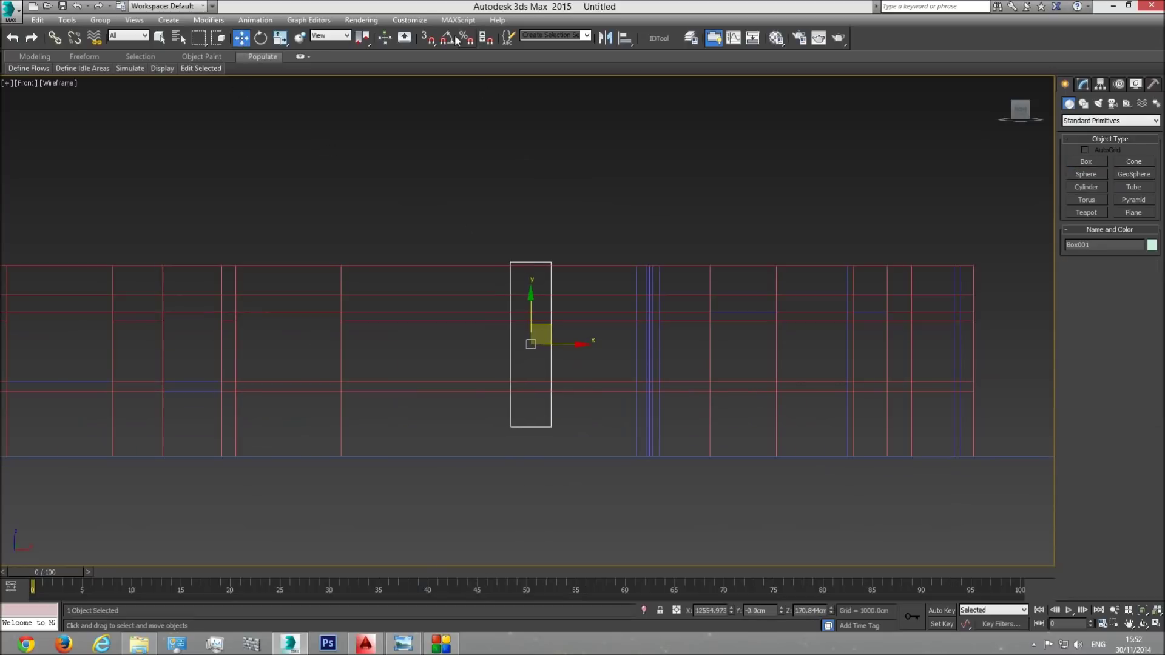
pyautogui.click(432, 40)
pyautogui.moveTo(530, 306); pyautogui.dragTo(568, 457)
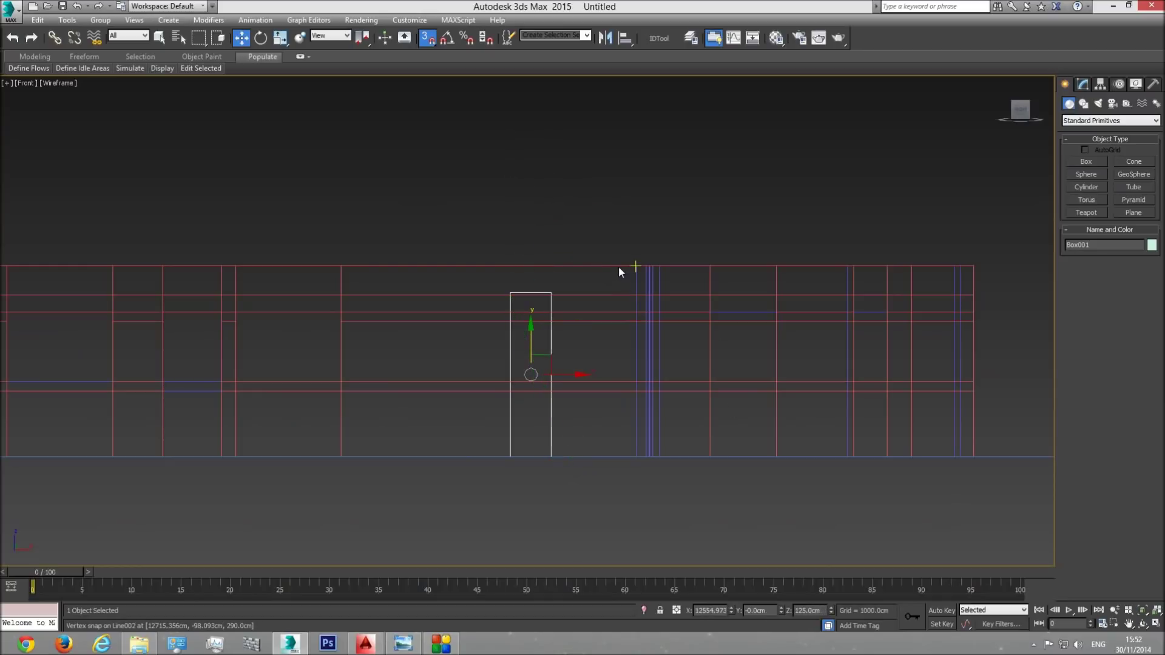
# Rename the interior walls object as "Inderior Basment walls" in the shaded perspective view
pyautogui.click(637, 280)
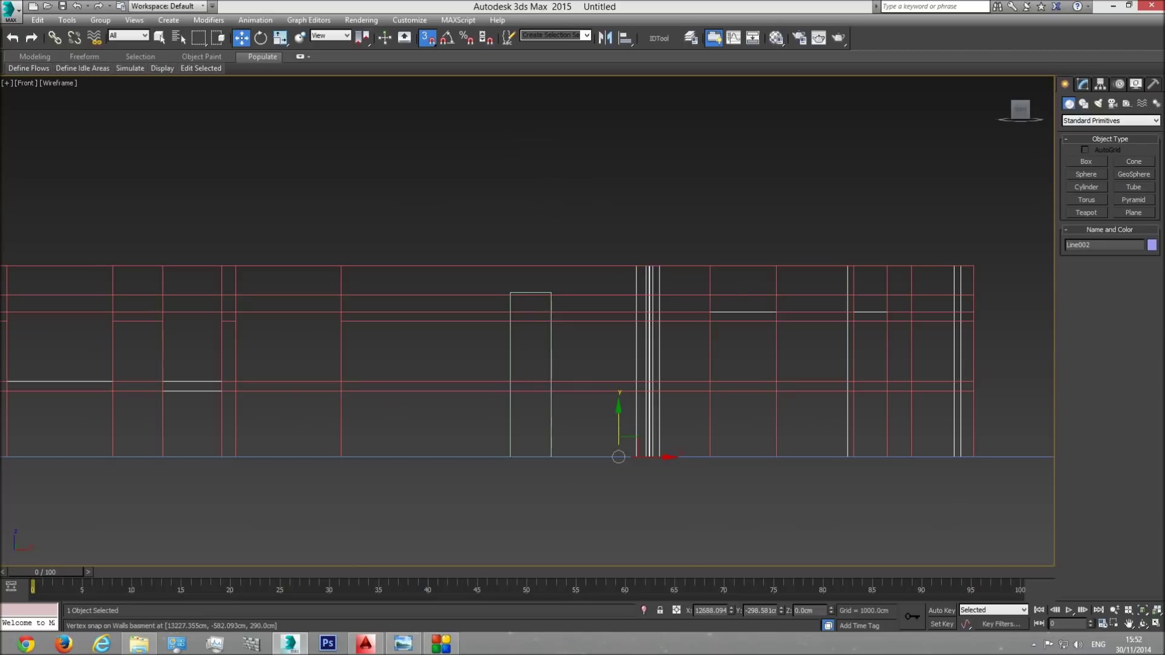
pyautogui.press('p')
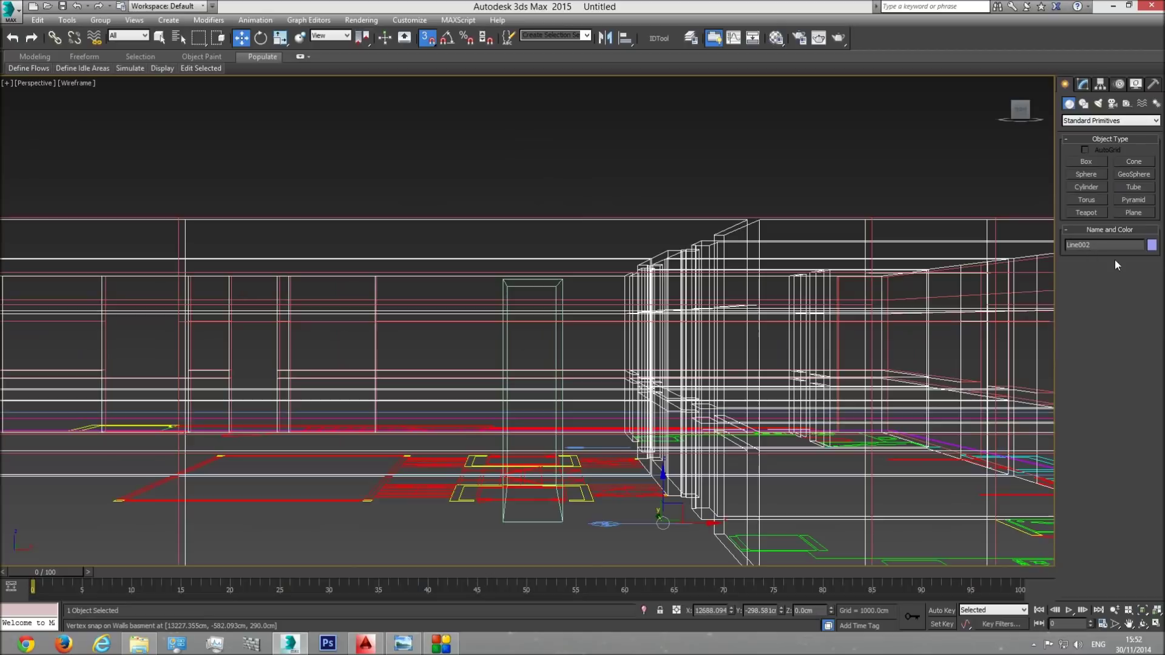
pyautogui.click(1142, 623)
pyautogui.press('F3')
pyautogui.moveTo(546, 338); pyautogui.dragTo(564, 356)
pyautogui.moveTo(1104, 246); pyautogui.dragTo(811, 248)
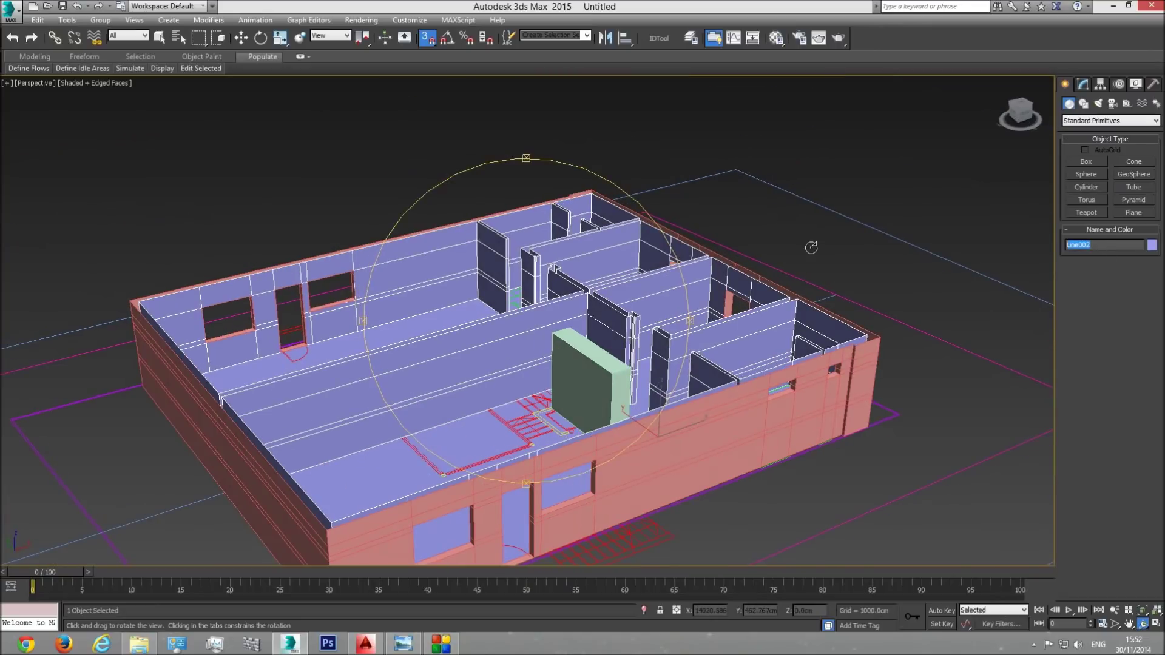
pyautogui.write('In')
pyautogui.press('w')
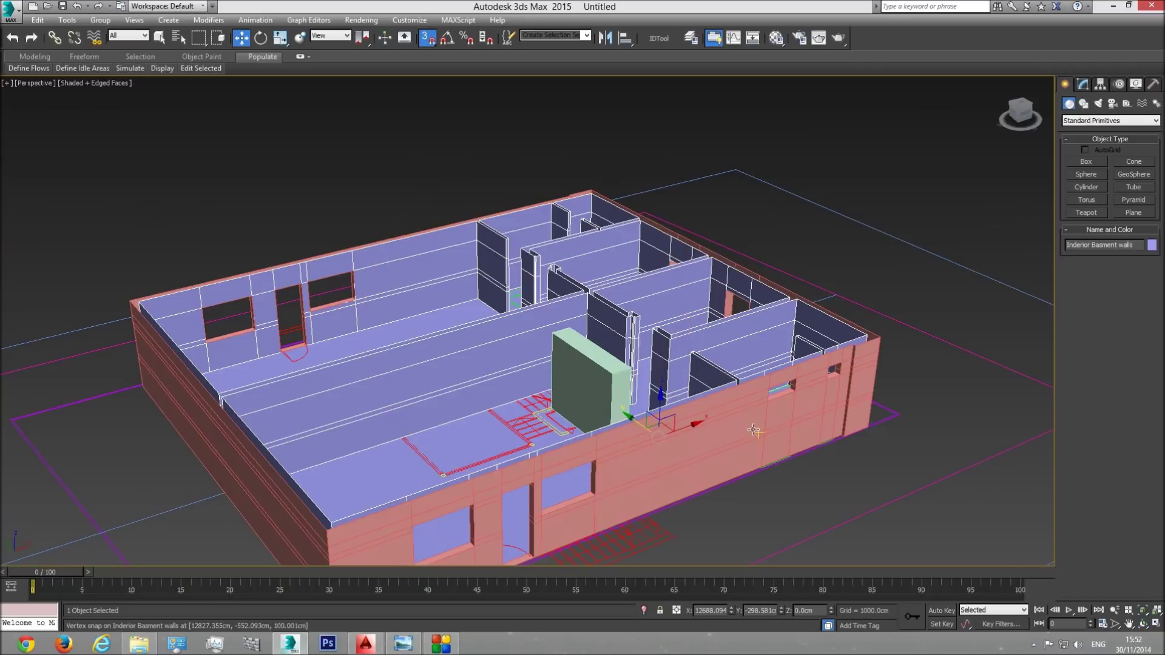
# Rename the exterior walls object as "Ext Walls basment"
pyautogui.click(756, 430)
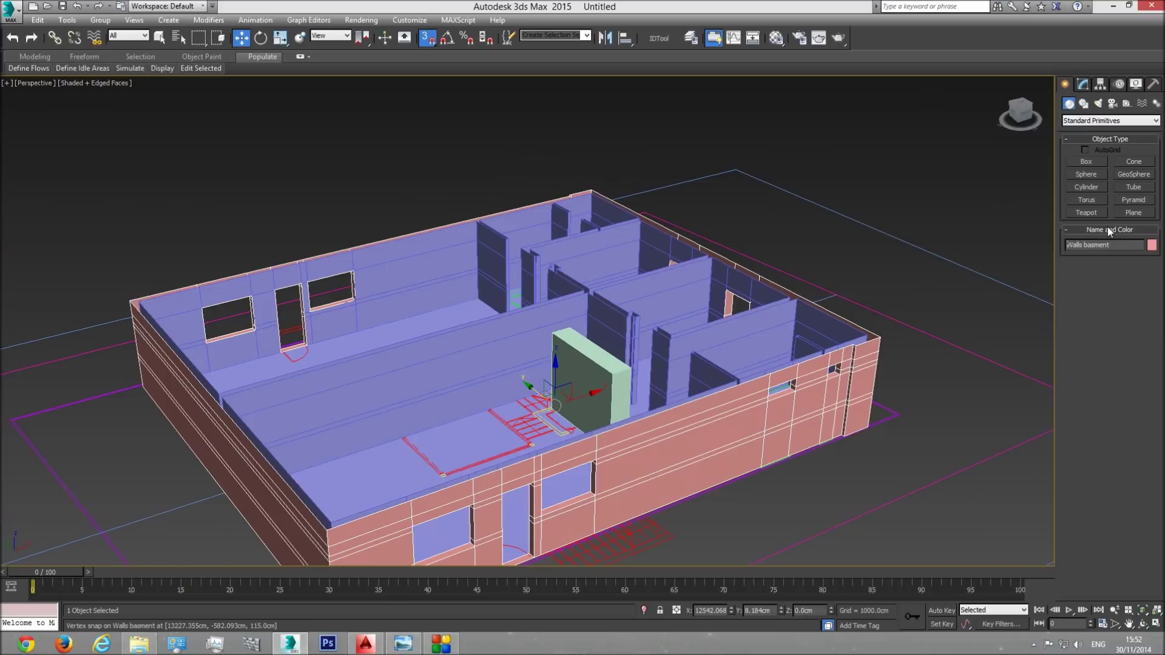
pyautogui.click(1068, 244)
pyautogui.write('Ext')
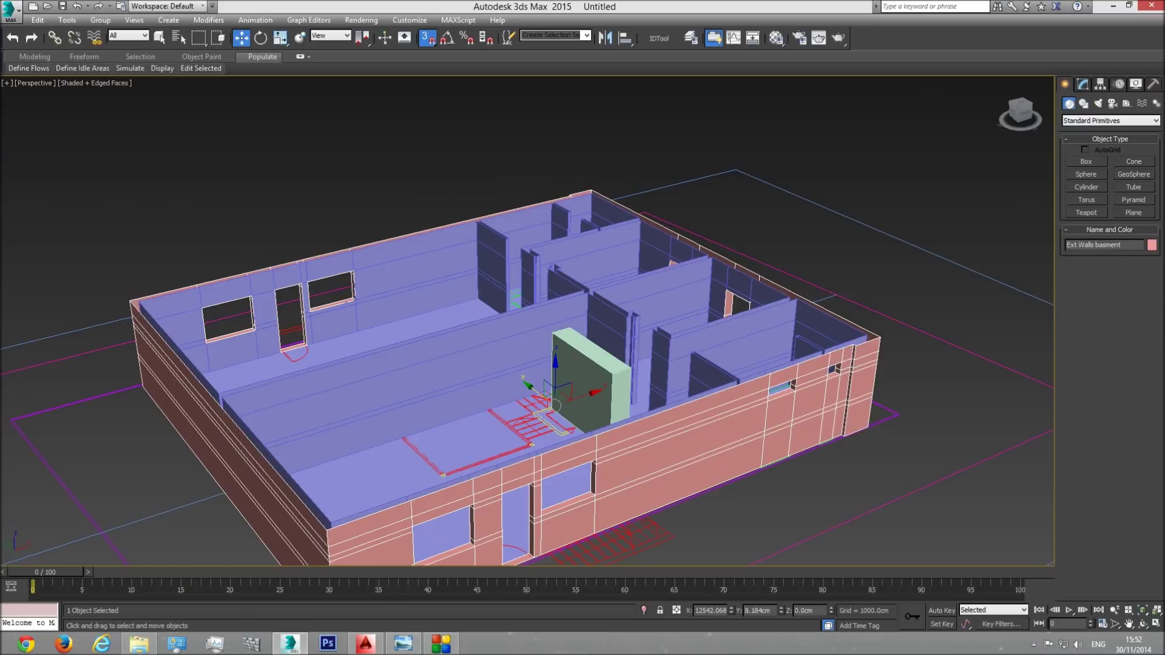
# Lower all top vertices of the interior walls in the front view, snapping them to the top of the 250 cm reference box
pyautogui.click(673, 340)
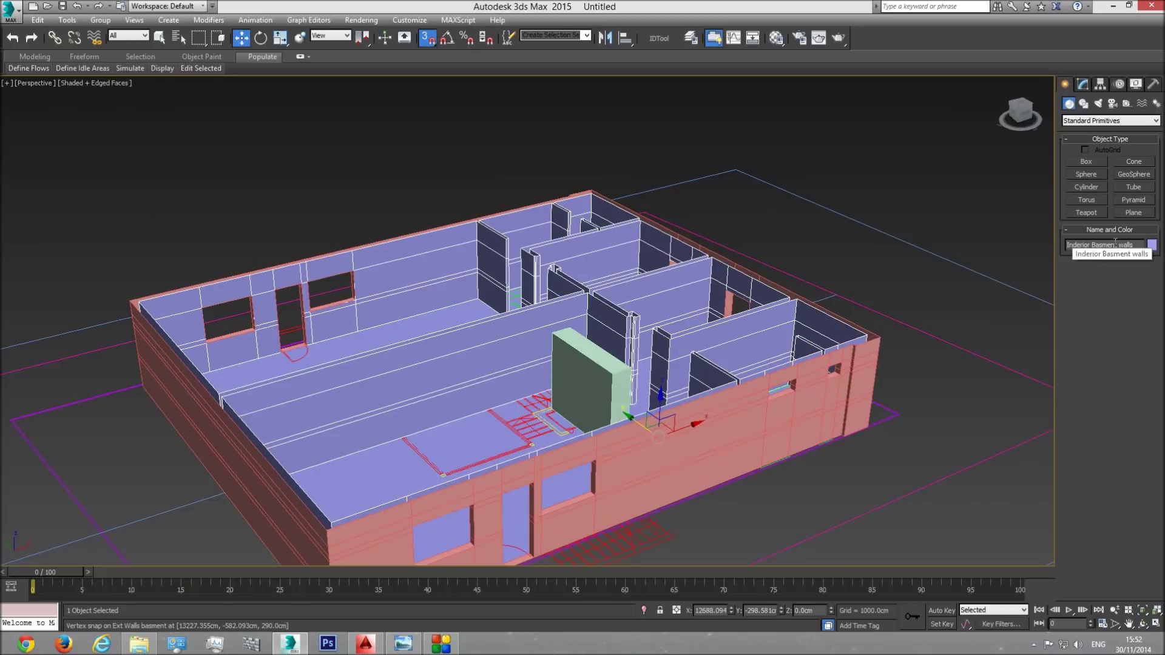
pyautogui.press('f')
pyautogui.press('F3')
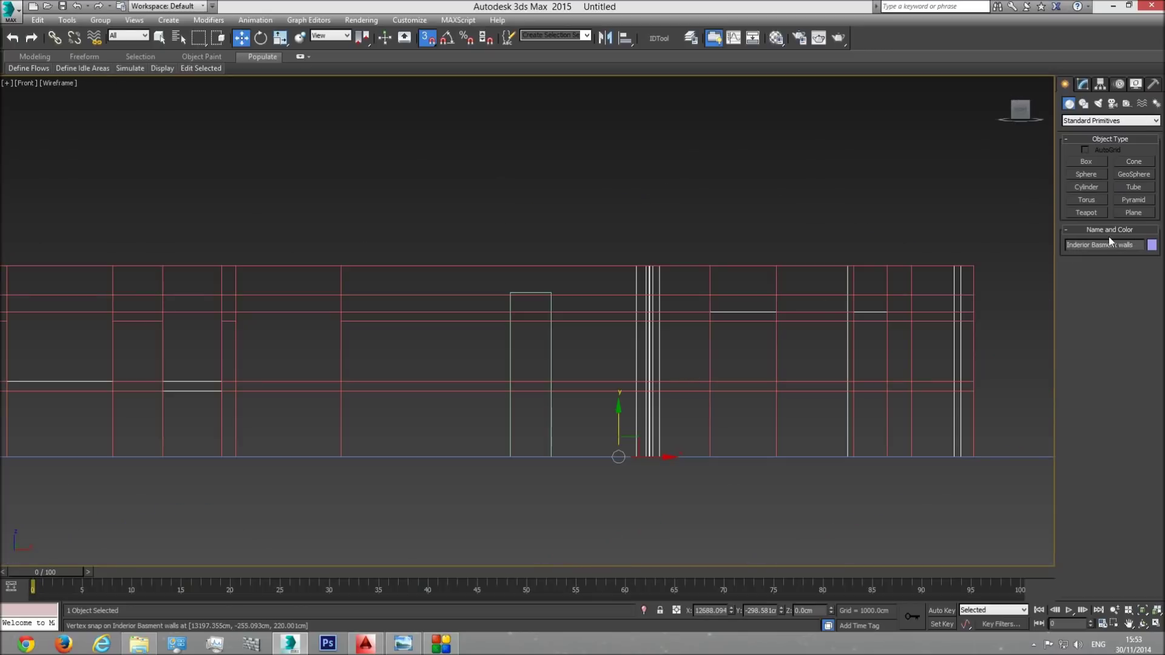
pyautogui.click(1083, 85)
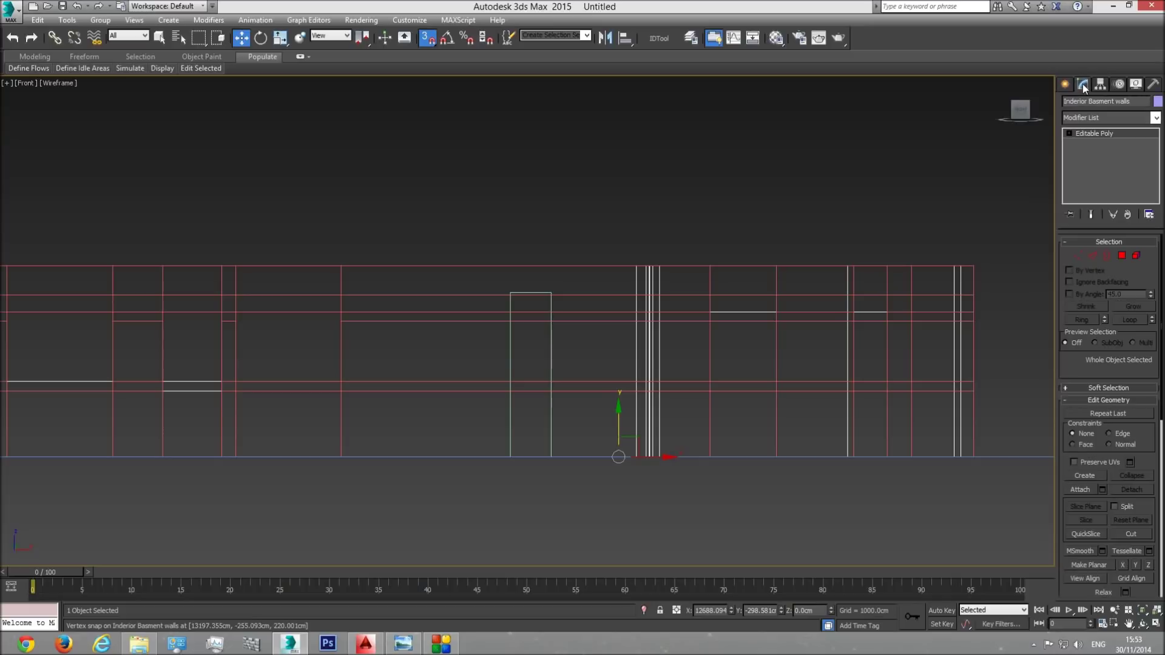
pyautogui.click(1076, 256)
pyautogui.scroll(-5, 844, 293)
pyautogui.moveTo(653, 298); pyautogui.dragTo(308, 299)
pyautogui.scroll(5, 774, 290)
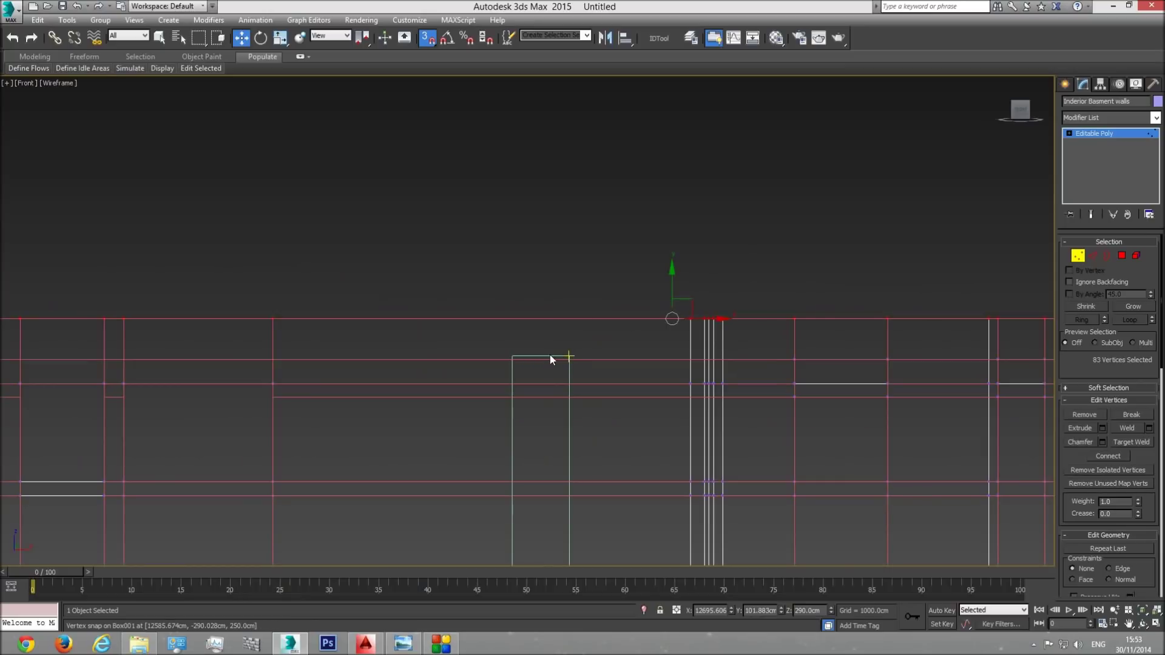
pyautogui.moveTo(672, 318); pyautogui.dragTo(569, 356)
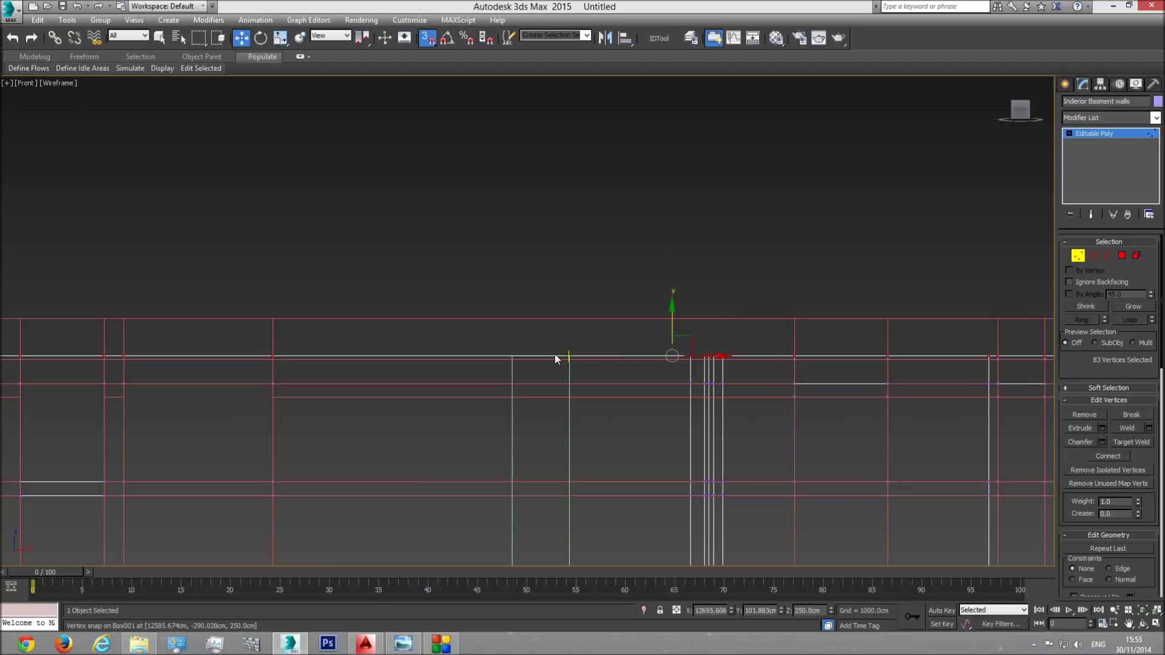
pyautogui.click(1101, 133)
# Delete the reference box and return the basement to a shaded perspective view
pyautogui.click(568, 434)
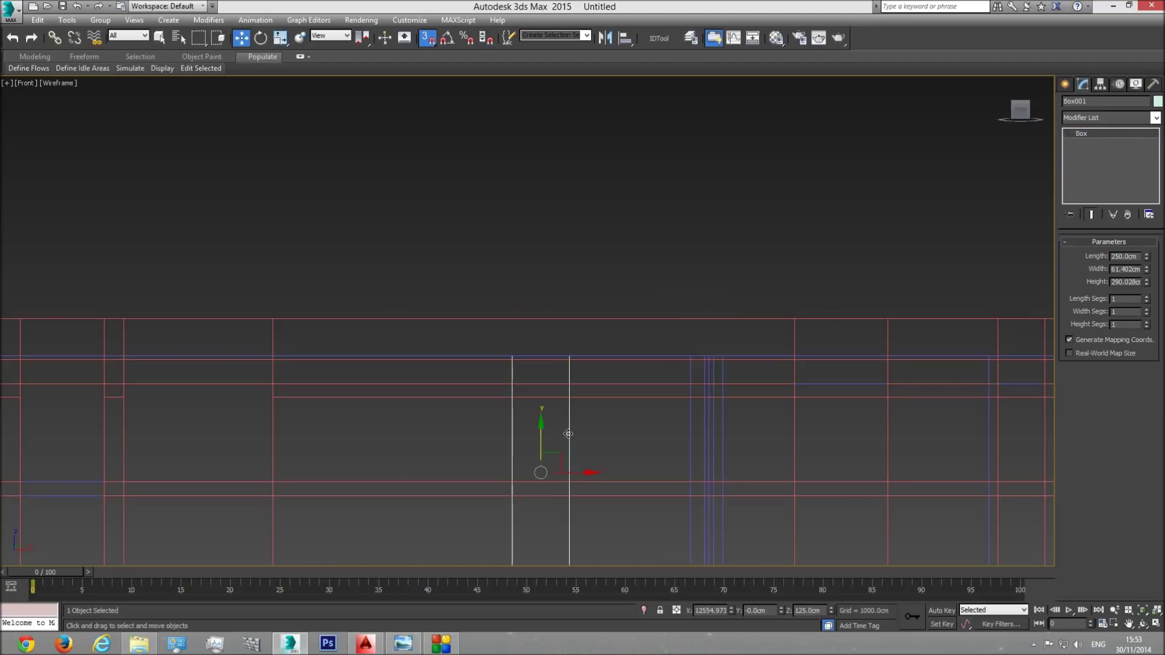
pyautogui.click(603, 473)
pyautogui.press('p')
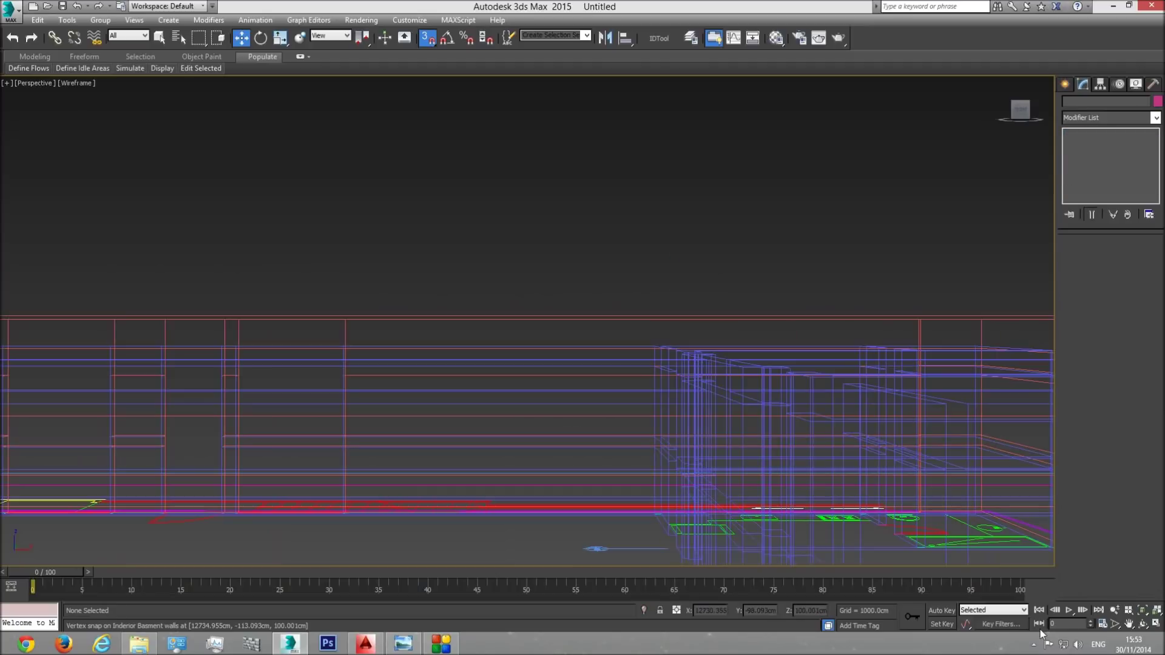
pyautogui.click(1141, 609)
pyautogui.click(1143, 623)
pyautogui.moveTo(595, 369); pyautogui.dragTo(632, 320)
pyautogui.scroll(6, 527, 397)
pyautogui.press('F3')
# Examine the lowered interior walls against the exterior walls from several angles
pyautogui.scroll(3, 546, 408)
pyautogui.moveTo(630, 388)
pyautogui.mouseDown(button='middle')
pyautogui.moveTo(529, 382)
pyautogui.moveTo(889, 312)
pyautogui.mouseUp(button='middle')
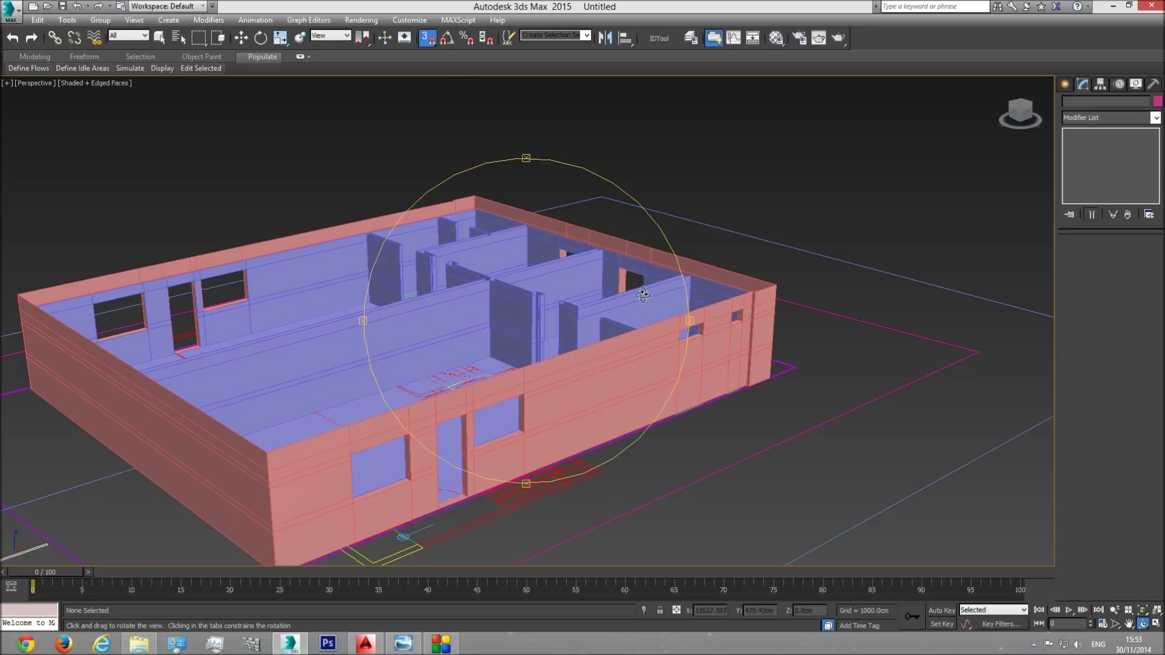
pyautogui.moveTo(535, 324); pyautogui.dragTo(856, 497)
pyautogui.rightClick(537, 353)
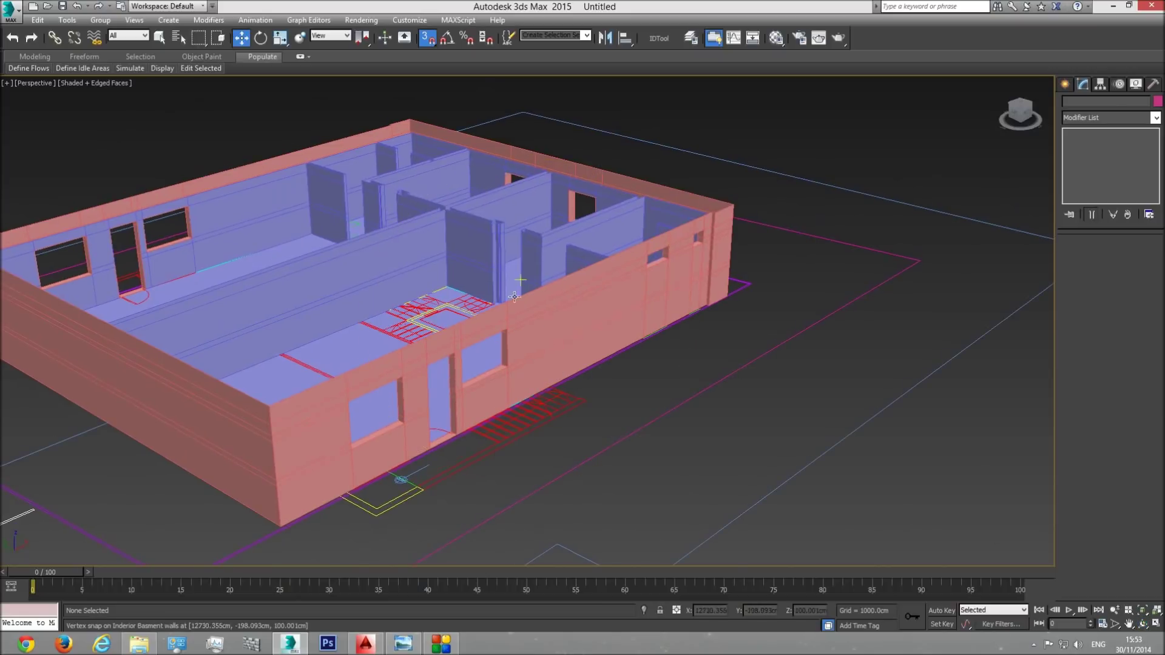
pyautogui.click(542, 344)
pyautogui.click(1143, 612)
pyautogui.click(1143, 628)
pyautogui.moveTo(672, 365); pyautogui.dragTo(613, 399)
pyautogui.rightClick(629, 281)
# Cap the two open top borders of the interior walls to form ceilings over the rooms
pyautogui.click(631, 260)
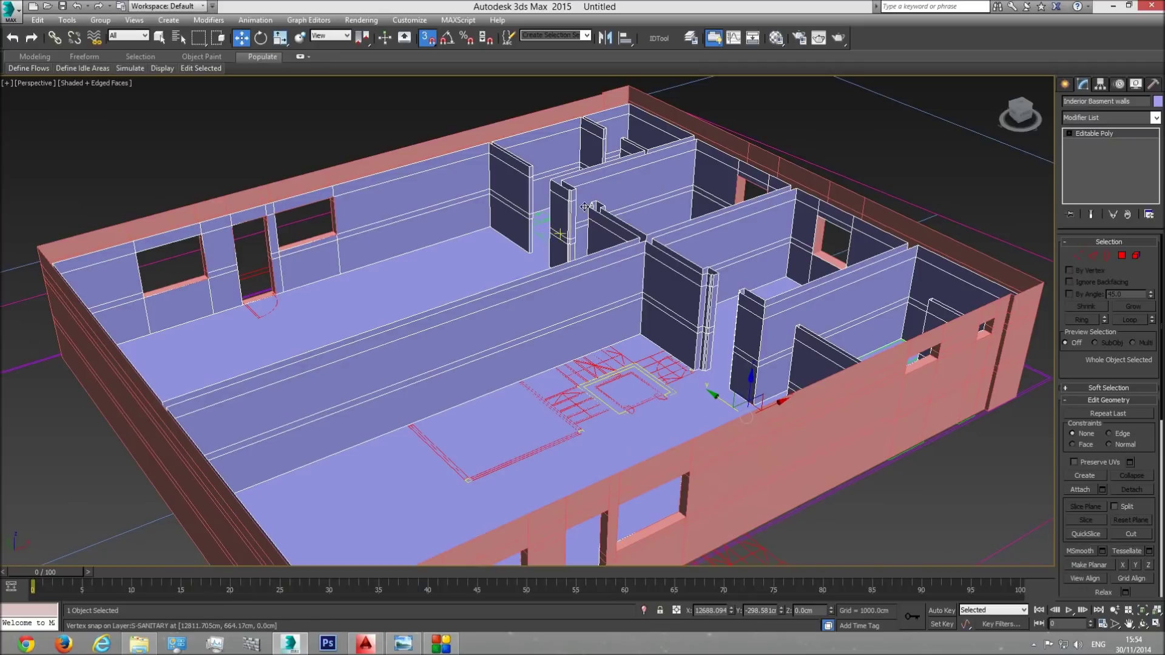
pyautogui.click(1108, 256)
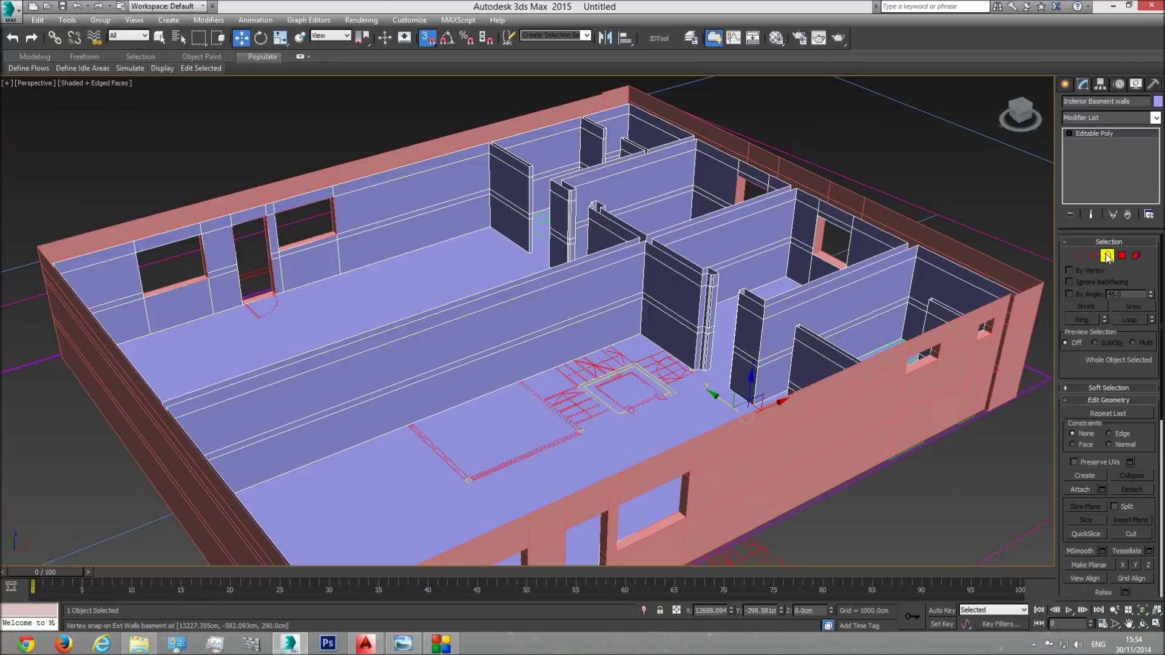
pyautogui.click(543, 270)
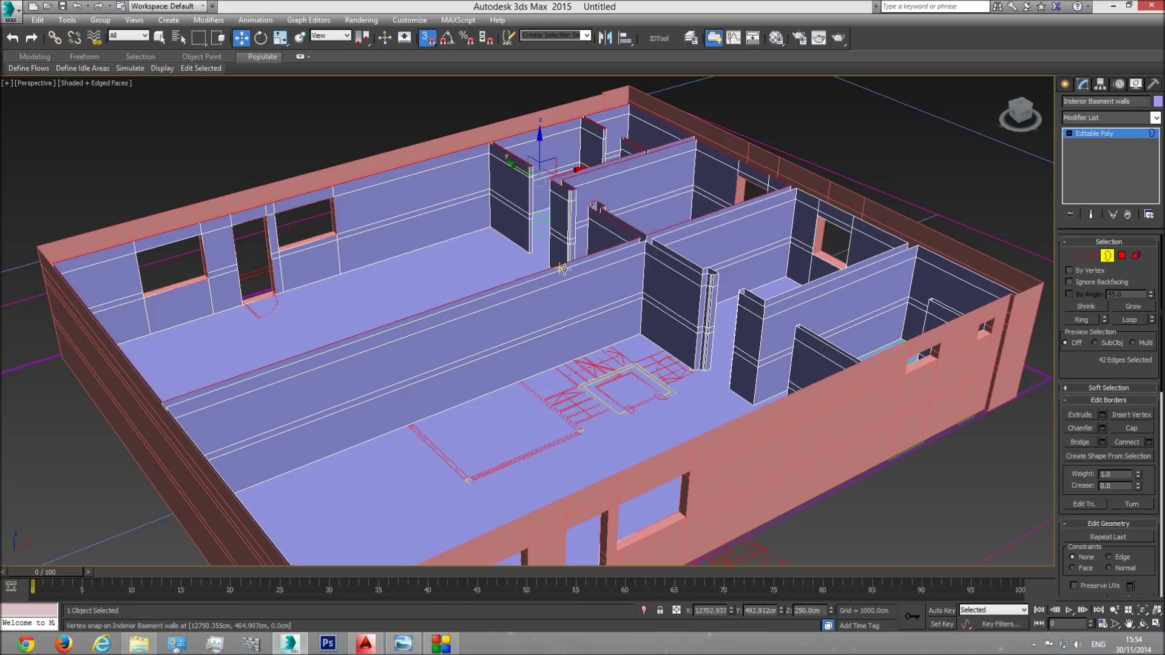
pyautogui.keyDown('ctrl'); pyautogui.click(764, 305); pyautogui.keyUp('ctrl')
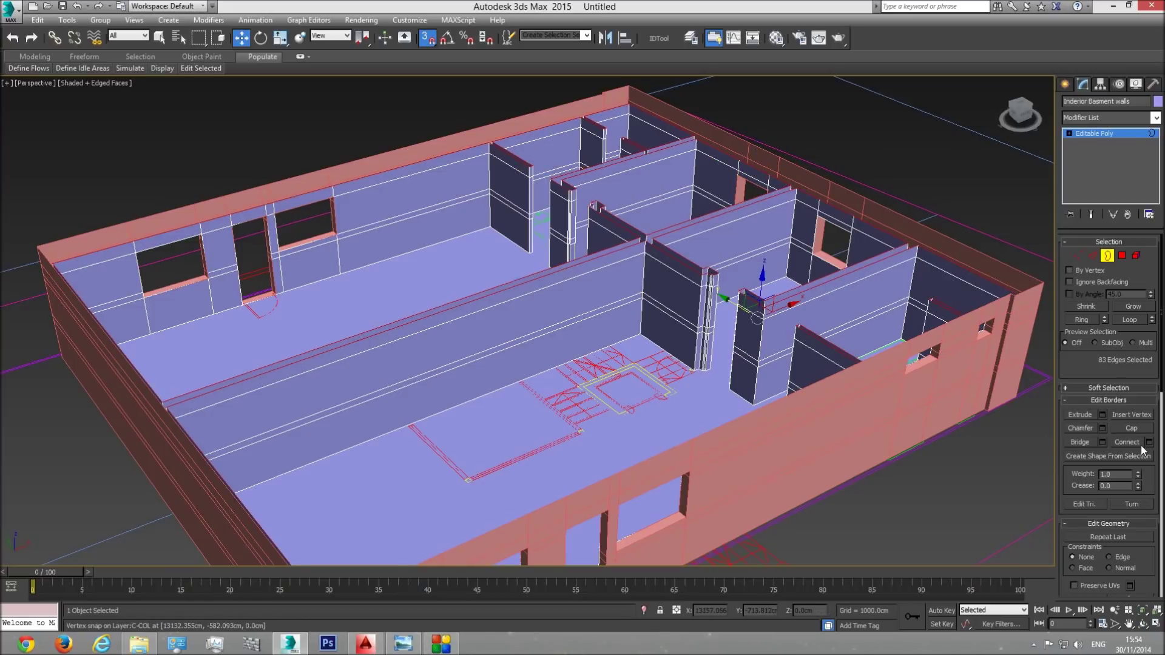
pyautogui.click(1132, 428)
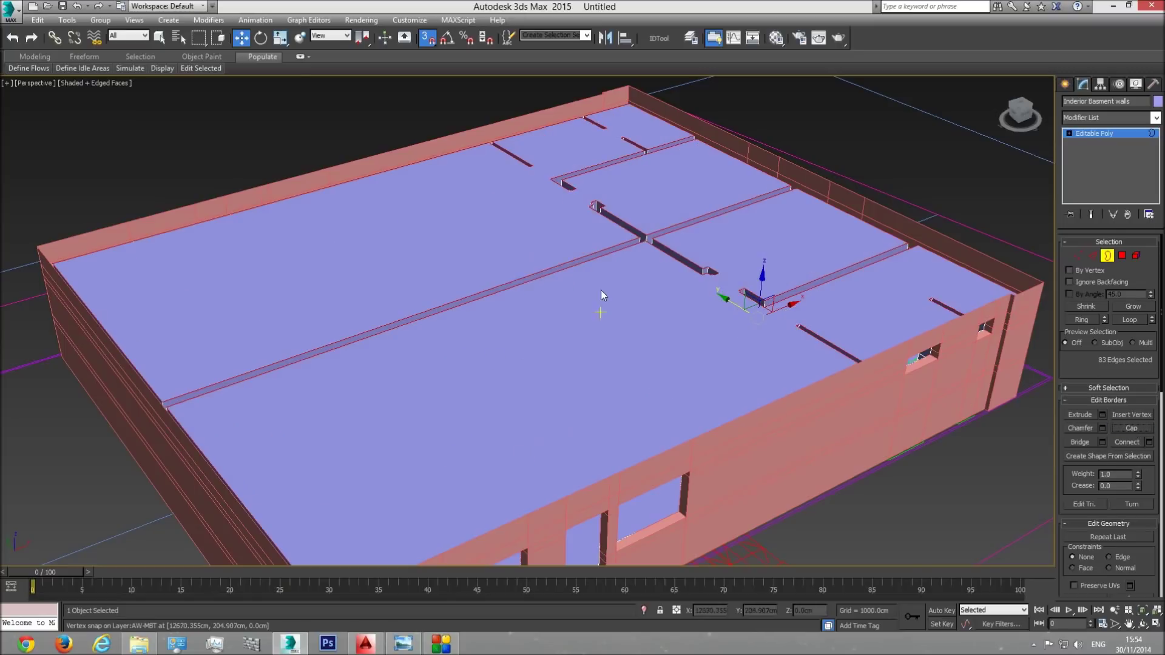
pyautogui.click(1095, 133)
# Assign a standard material named "base" to the interior and exterior basement walls together
pyautogui.scroll(-3, 941, 487)
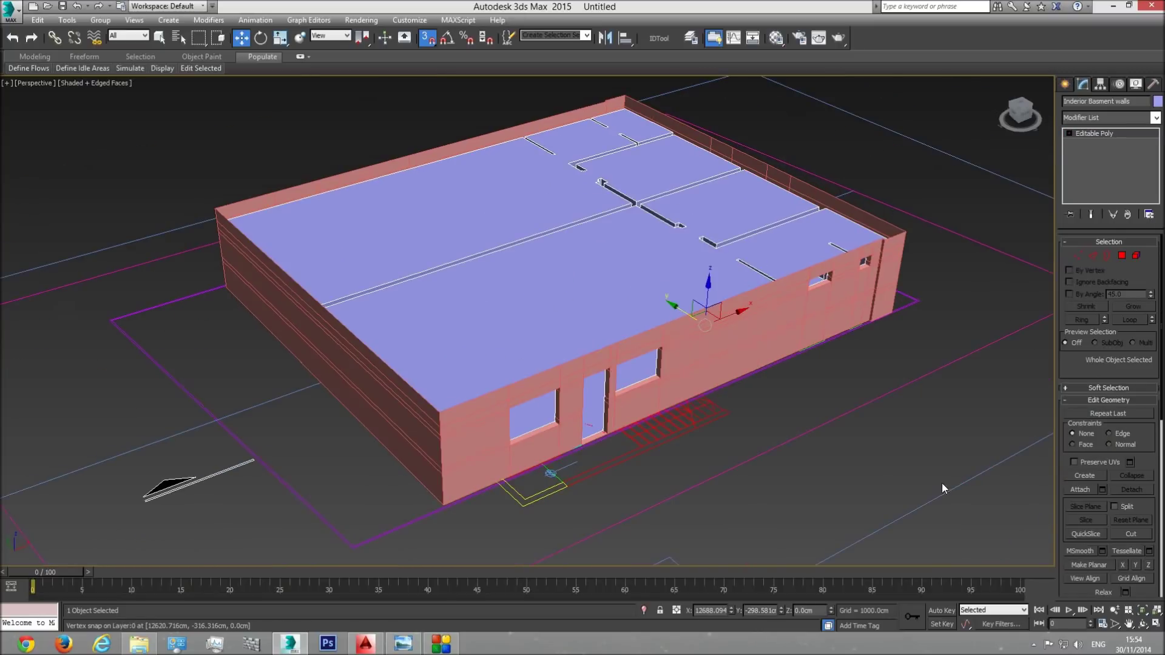
pyautogui.click(1143, 624)
pyautogui.moveTo(577, 412); pyautogui.dragTo(618, 385)
pyautogui.press('w')
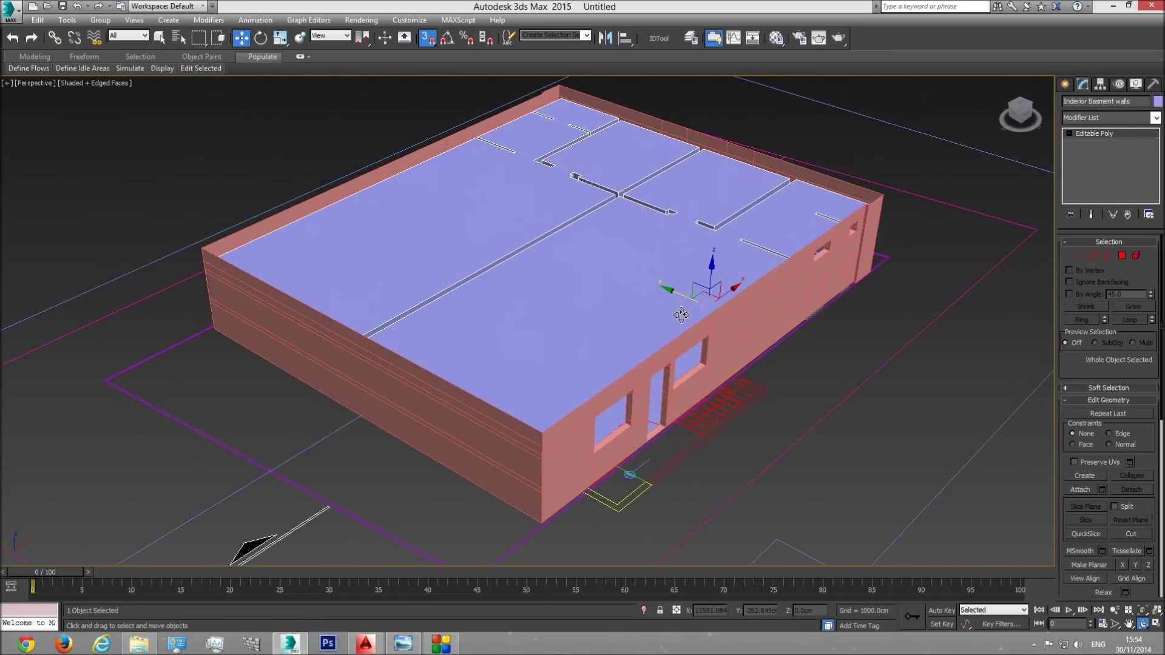
pyautogui.click(158, 41)
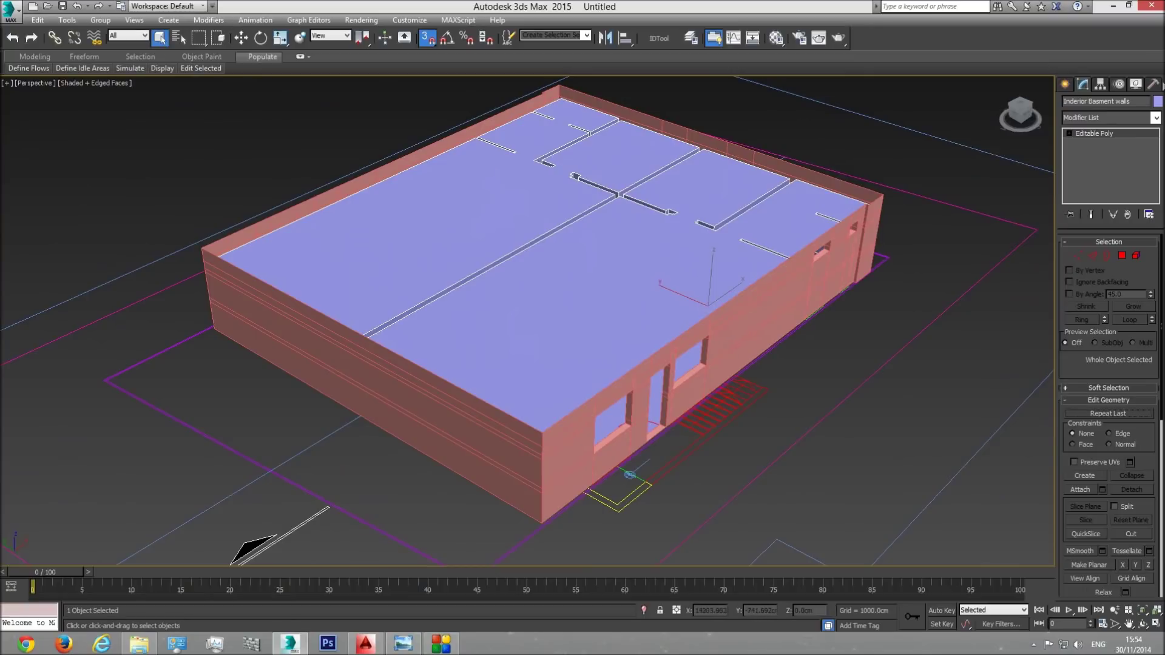
pyautogui.keyDown('ctrl'); pyautogui.click(773, 289); pyautogui.keyUp('ctrl')
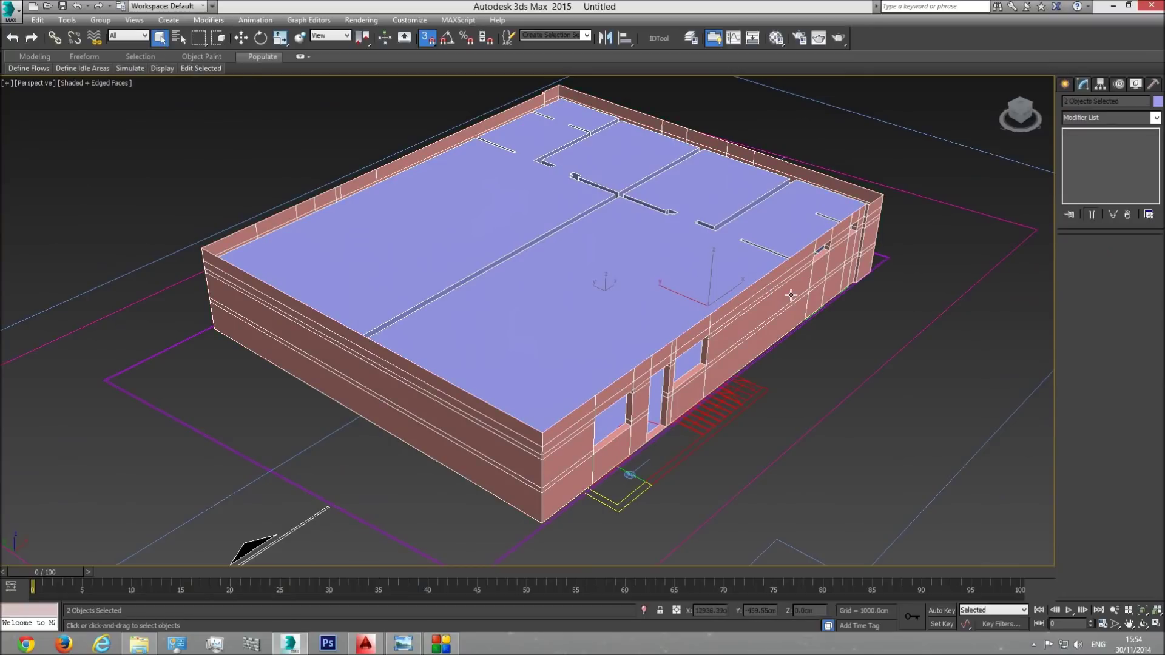
pyautogui.click(776, 39)
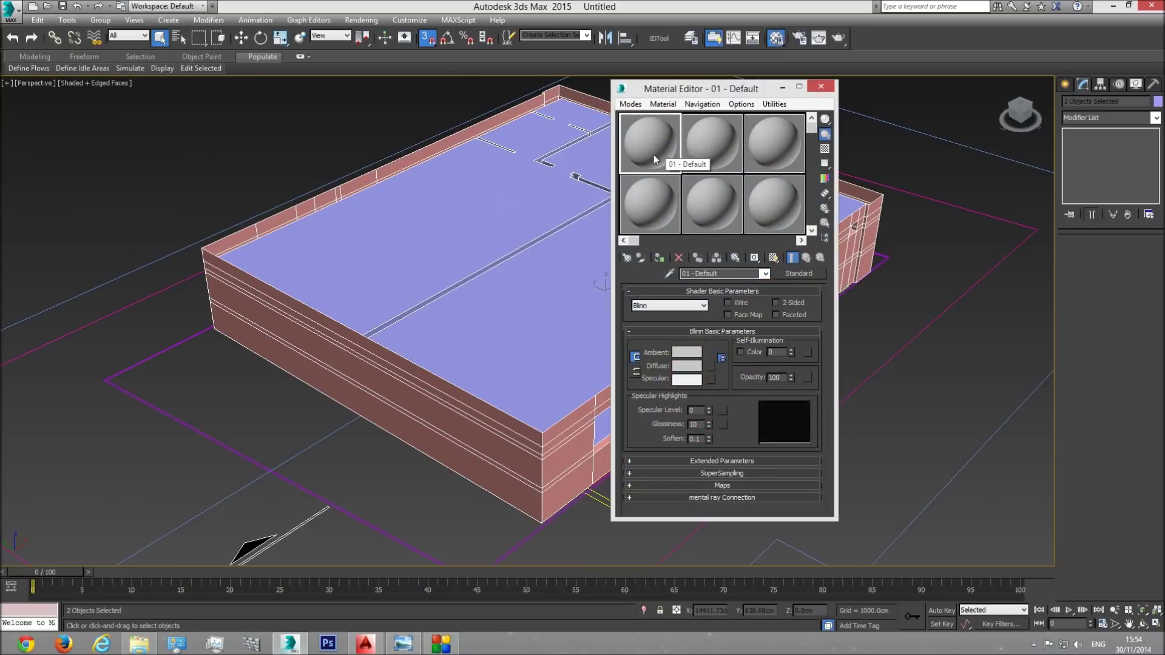
pyautogui.click(741, 273)
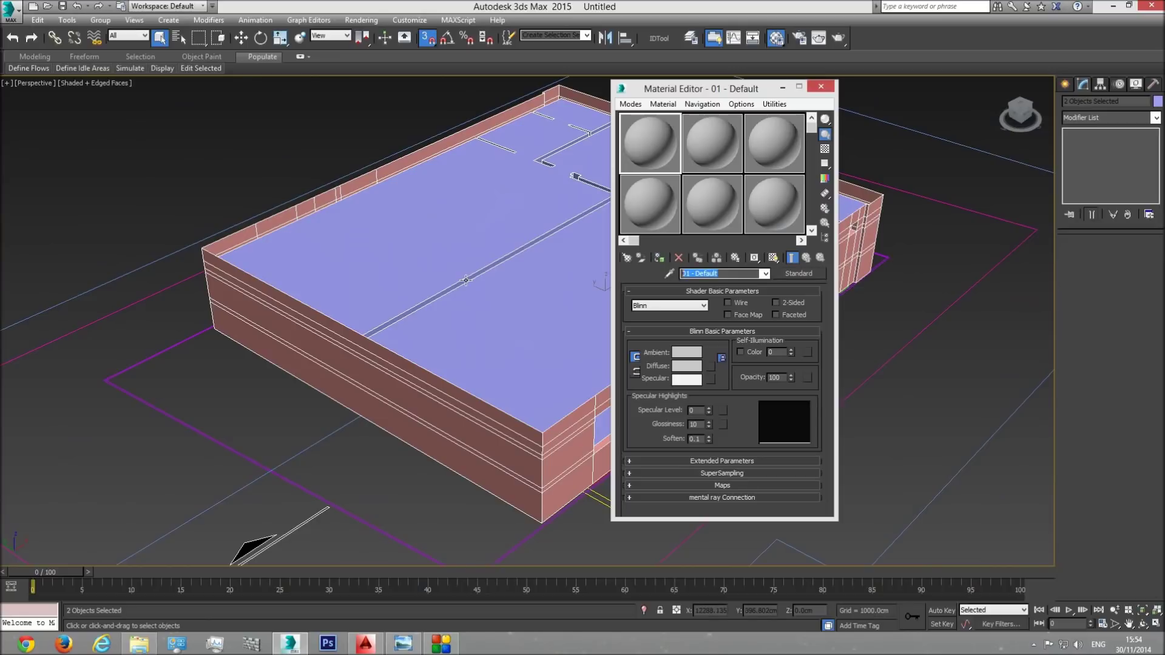
pyautogui.write('base')
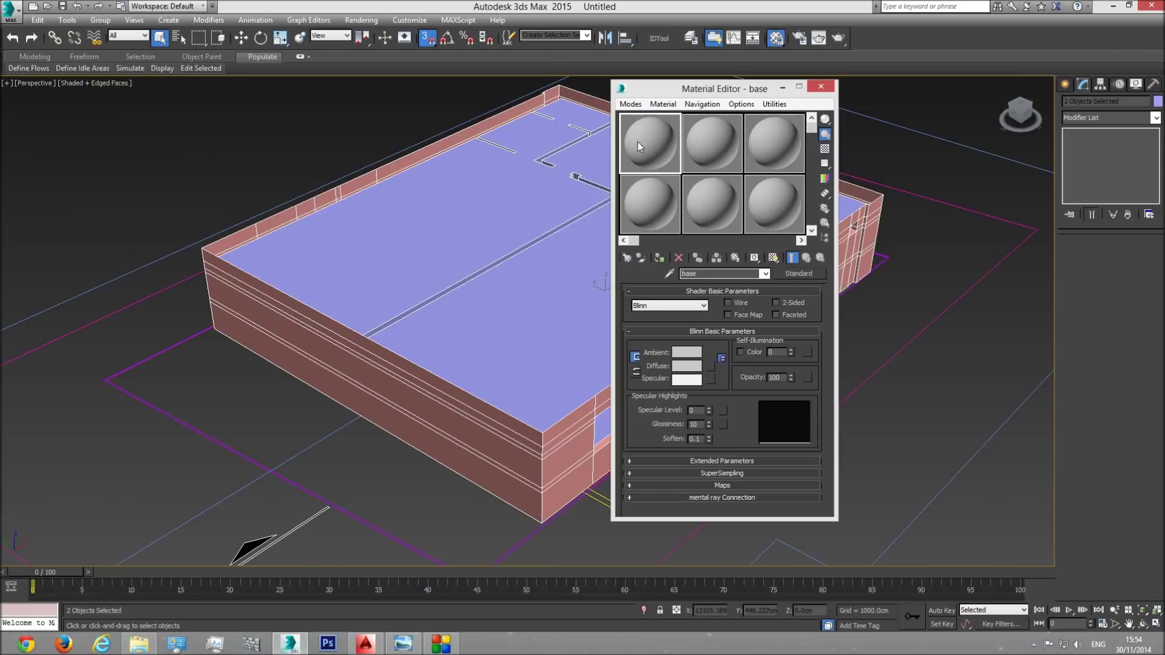
pyautogui.click(659, 258)
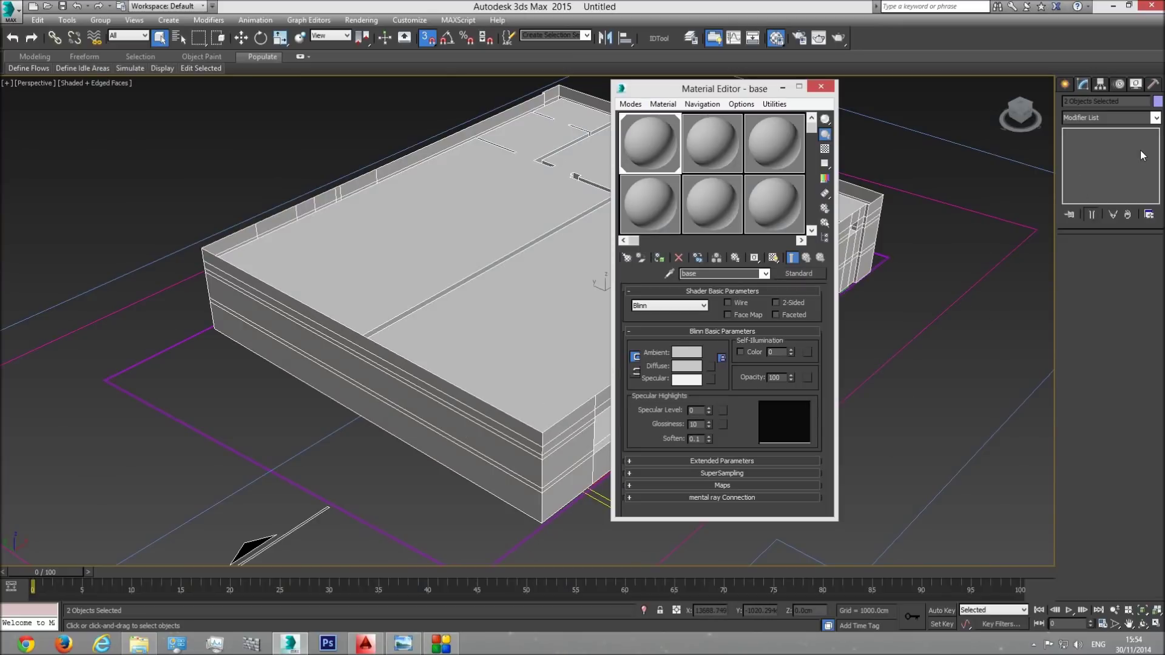
# Set the object color of both basement wall objects to black and deselect them
pyautogui.click(1157, 100)
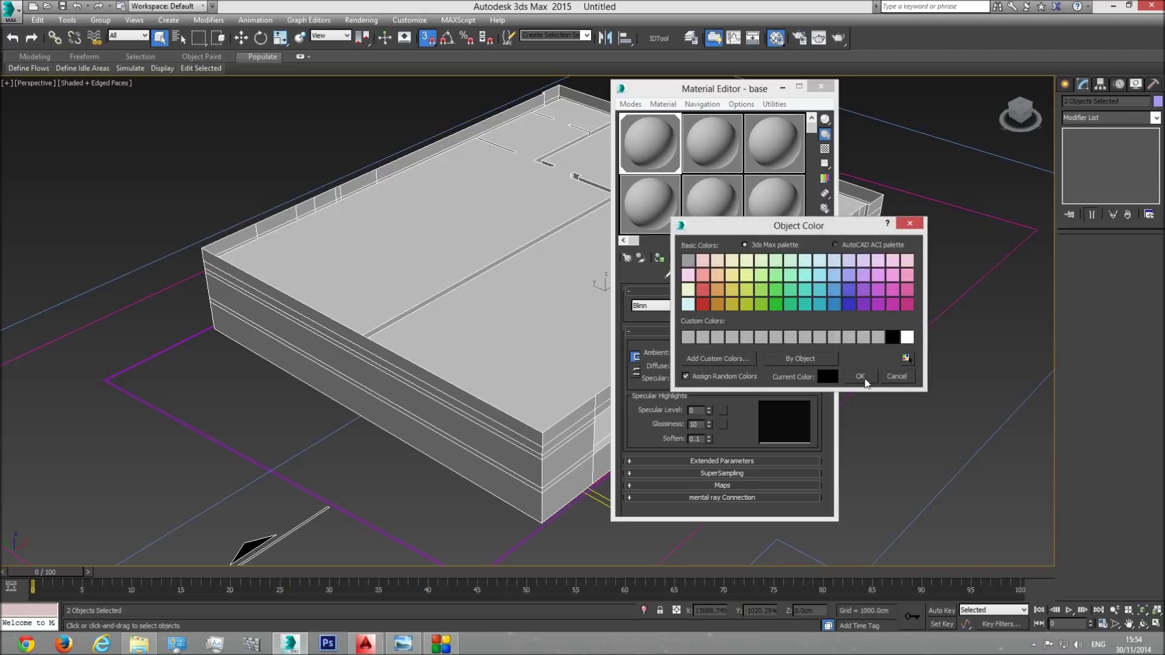
pyautogui.click(860, 377)
pyautogui.click(820, 86)
pyautogui.click(908, 241)
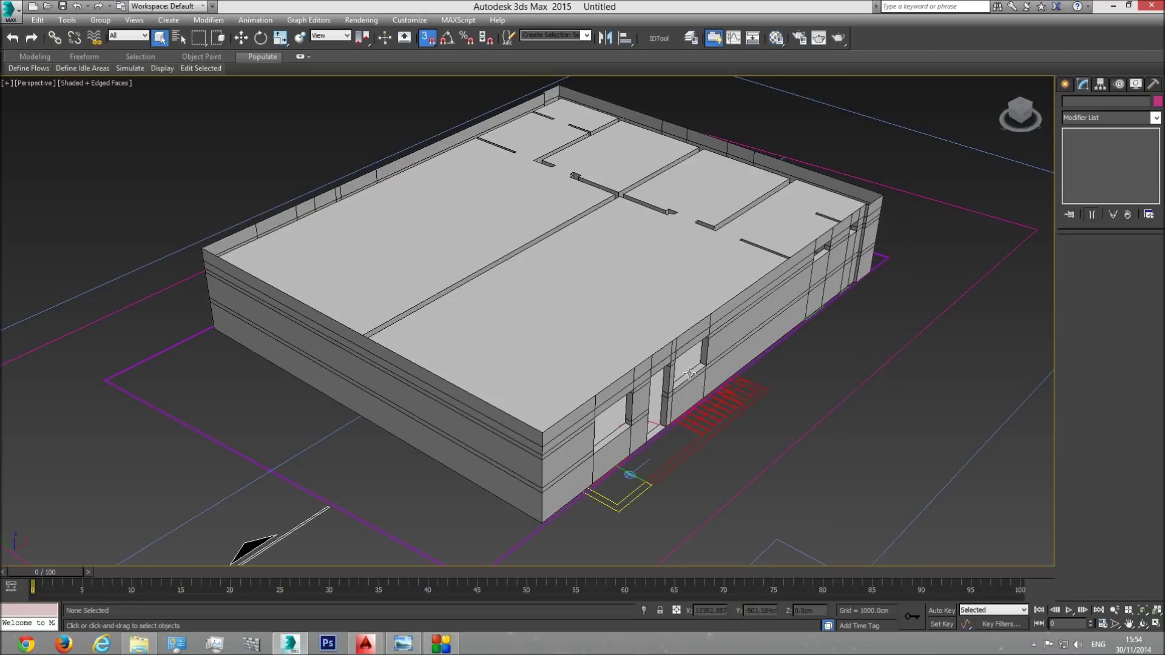
# Examine the basement model with its new material and edge color from several sides
pyautogui.click(1143, 624)
pyautogui.moveTo(546, 364); pyautogui.dragTo(737, 298)
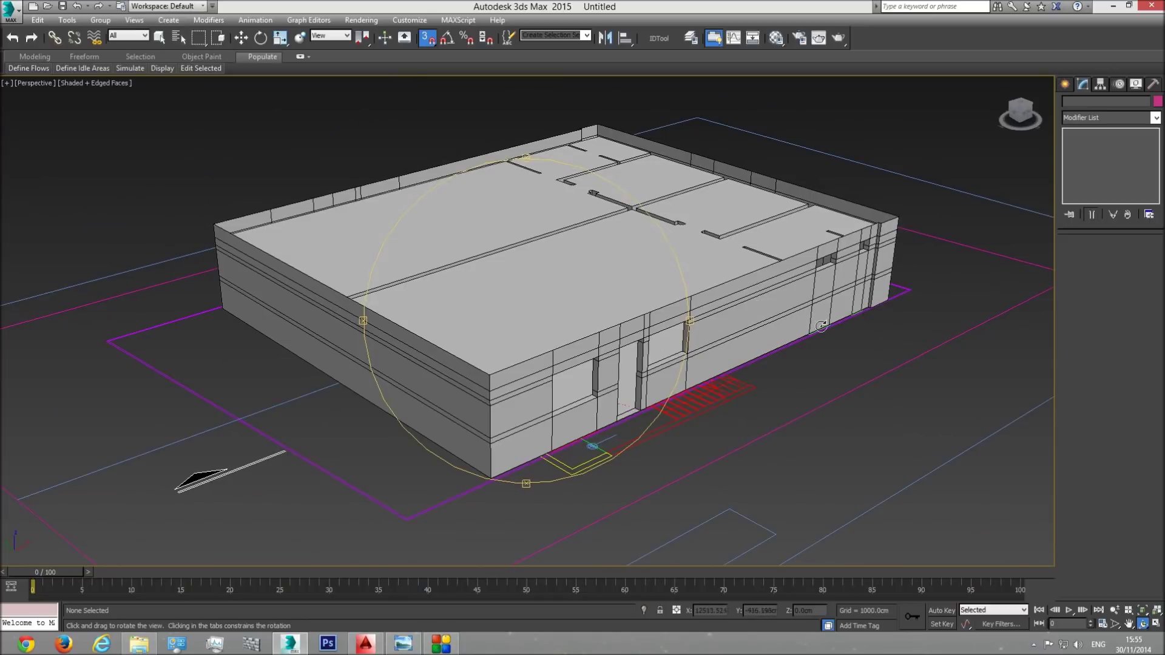
pyautogui.moveTo(687, 304); pyautogui.dragTo(610, 364)
pyautogui.moveTo(609, 364); pyautogui.dragTo(526, 367, button='middle')
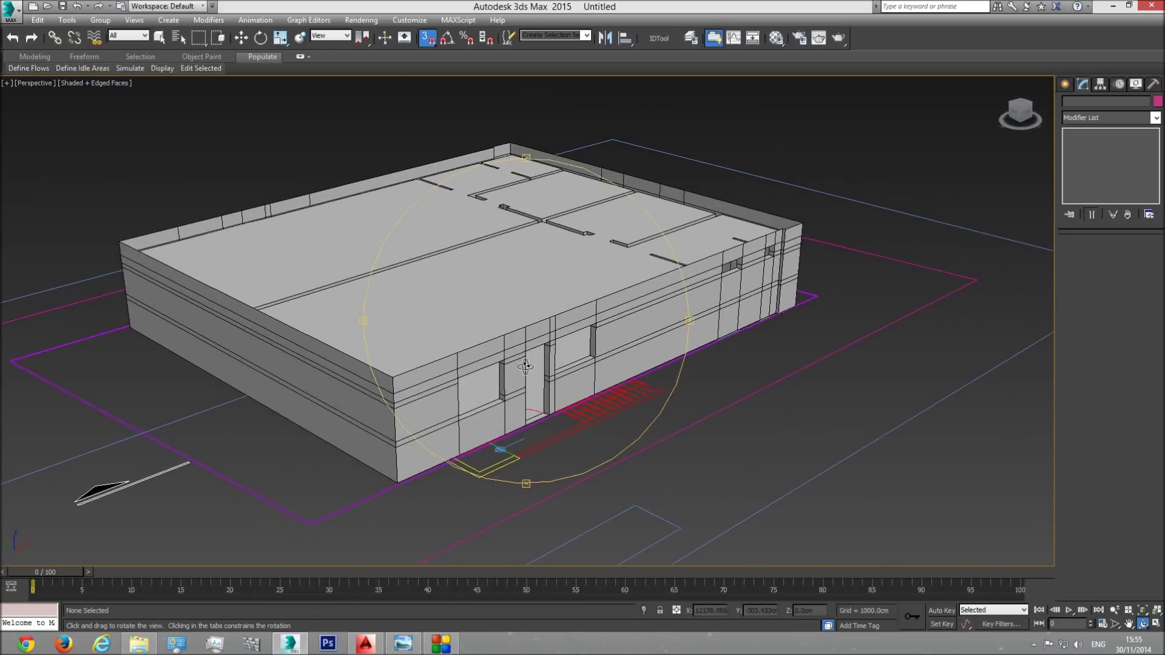
pyautogui.moveTo(590, 344); pyautogui.dragTo(511, 358)
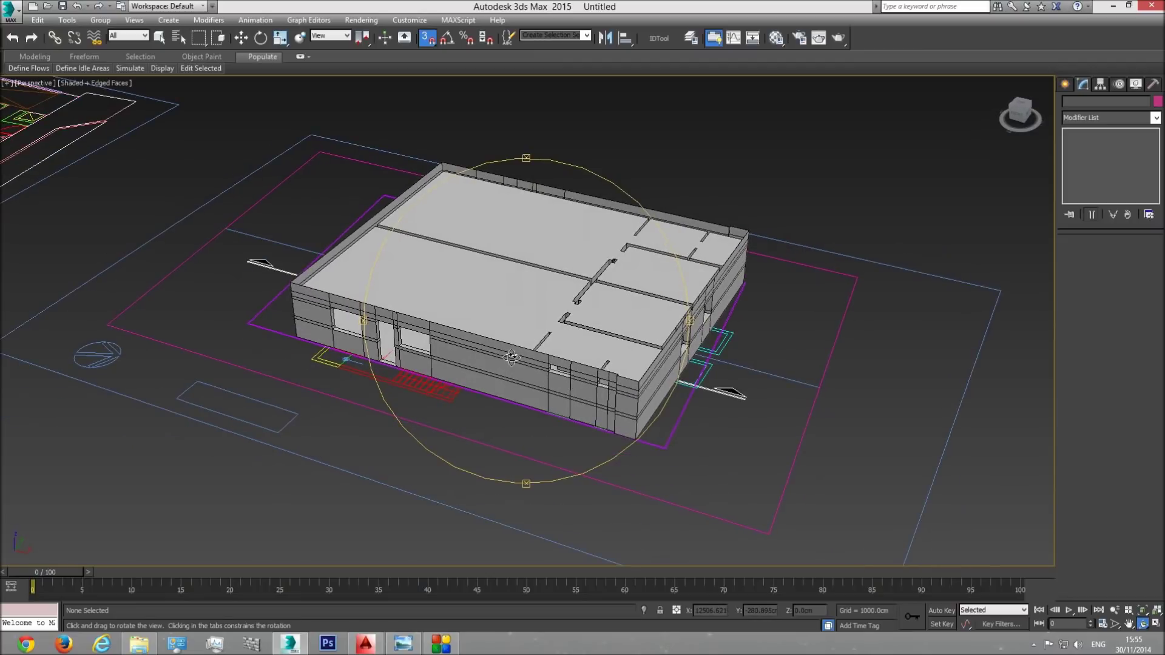
pyautogui.moveTo(510, 358); pyautogui.dragTo(612, 370)
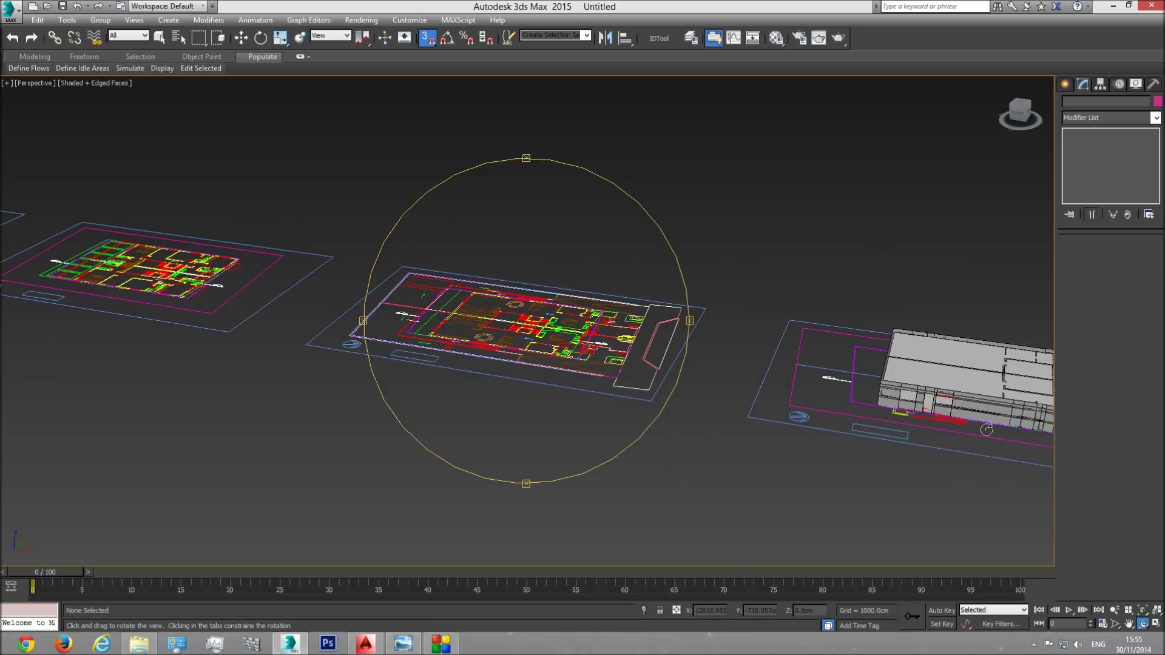
# Look over the row of imported floor plans laid out beside the basement model
pyautogui.moveTo(332, 284); pyautogui.dragTo(293, 323)
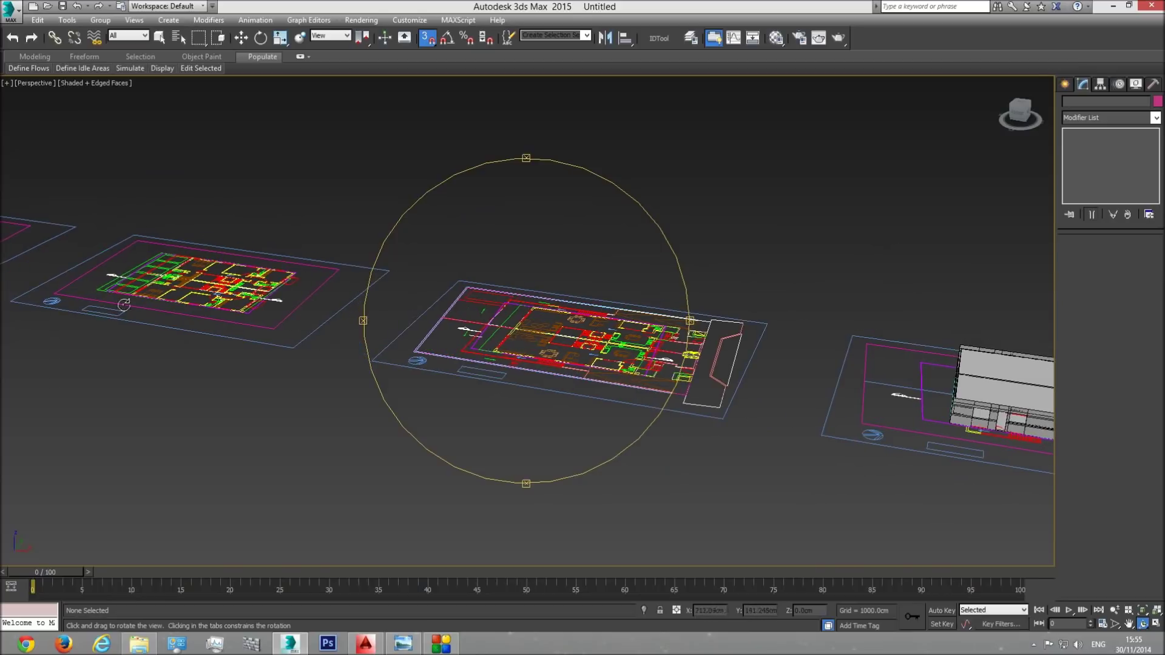
pyautogui.moveTo(247, 302); pyautogui.dragTo(575, 385, button='middle')
pyautogui.scroll(4, 580, 371)
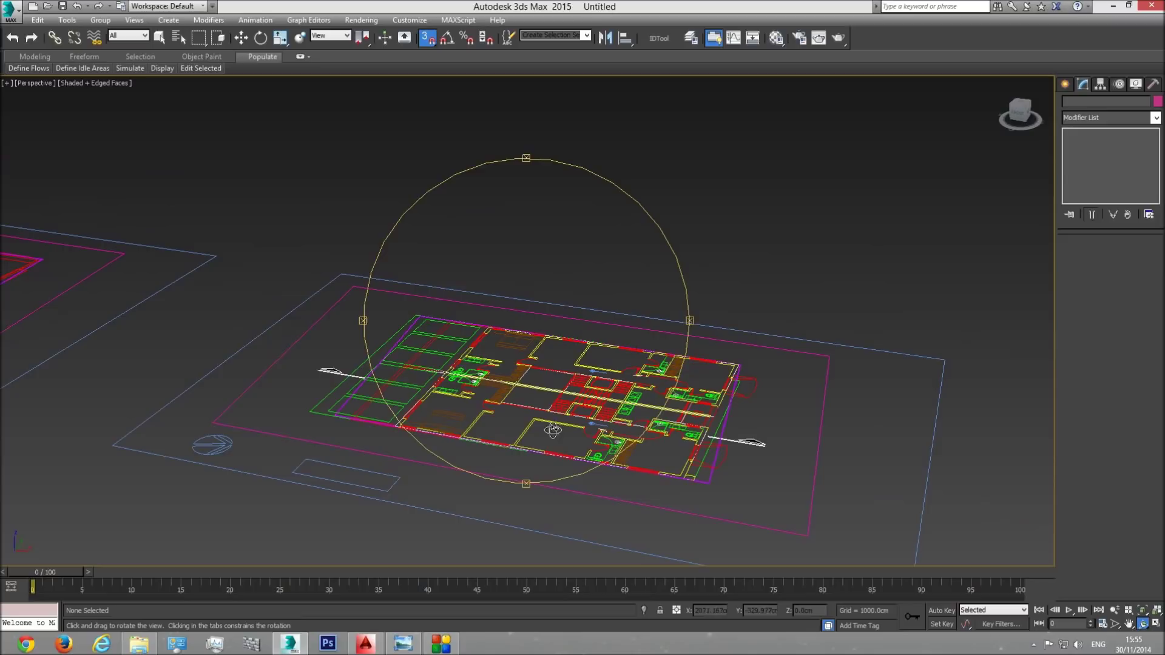
pyautogui.scroll(-4, 549, 355)
pyautogui.moveTo(746, 404); pyautogui.dragTo(306, 304, button='middle')
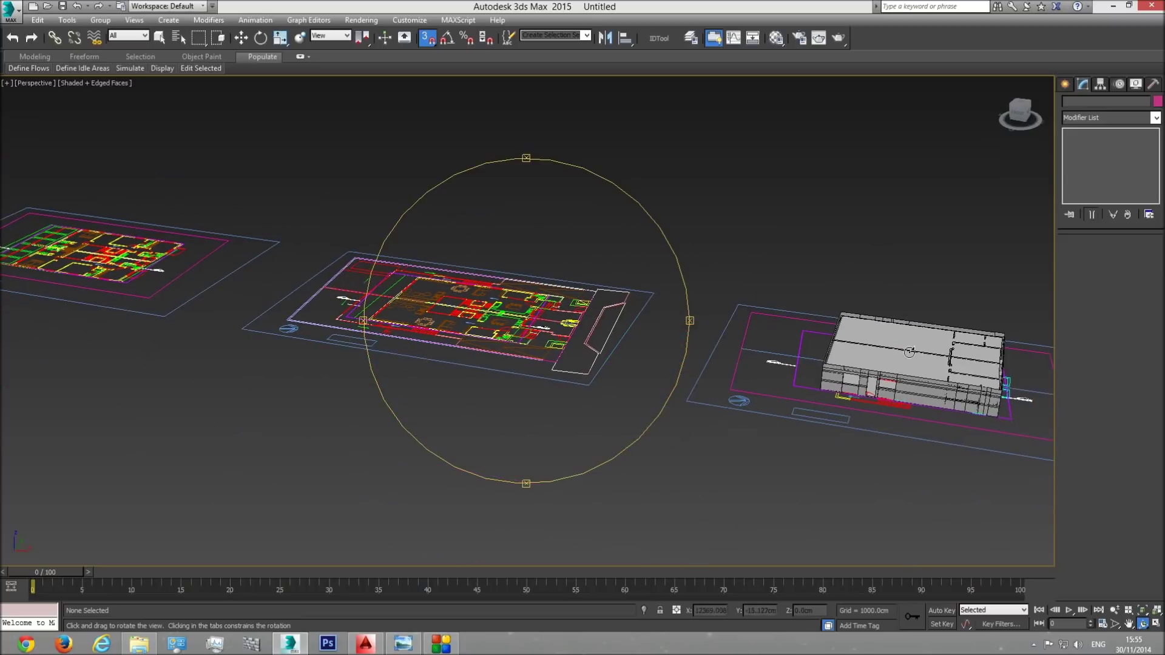
pyautogui.moveTo(473, 300); pyautogui.dragTo(695, 339, button='middle')
pyautogui.scroll(-3, 698, 340)
pyautogui.moveTo(389, 307); pyautogui.dragTo(569, 348, button='middle')
pyautogui.scroll(4, 450, 337)
pyautogui.moveTo(450, 337); pyautogui.dragTo(649, 404, button='middle')
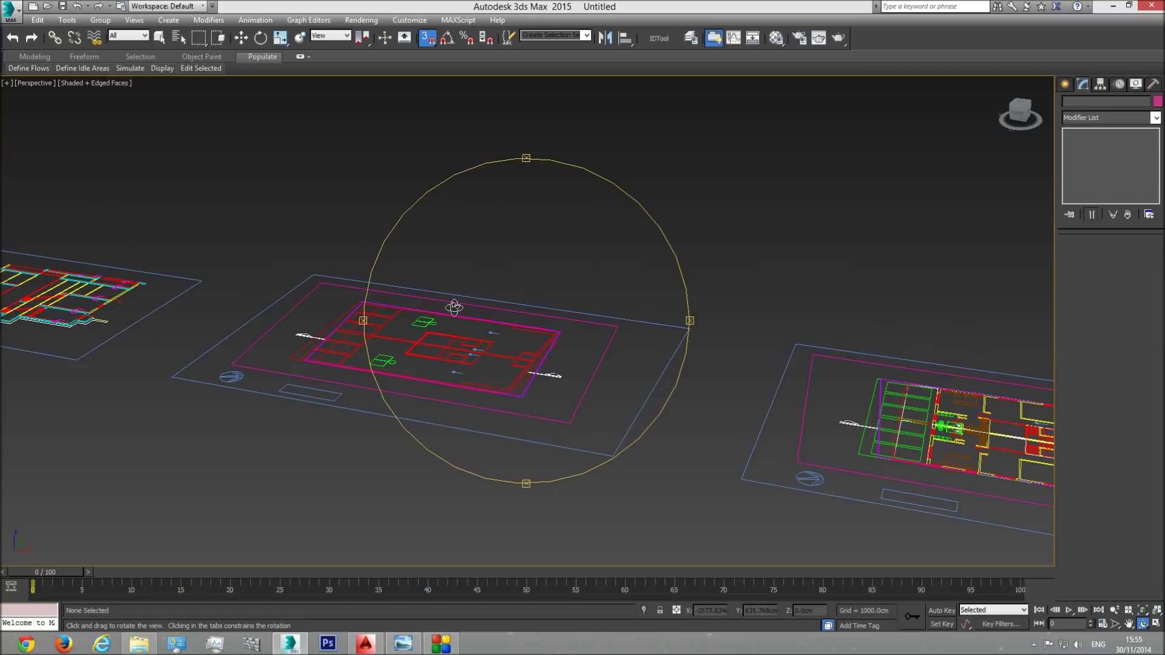
pyautogui.moveTo(486, 378); pyautogui.dragTo(315, 297, button='middle')
pyautogui.moveTo(821, 422); pyautogui.dragTo(369, 337, button='middle')
pyautogui.scroll(-3, 368, 336)
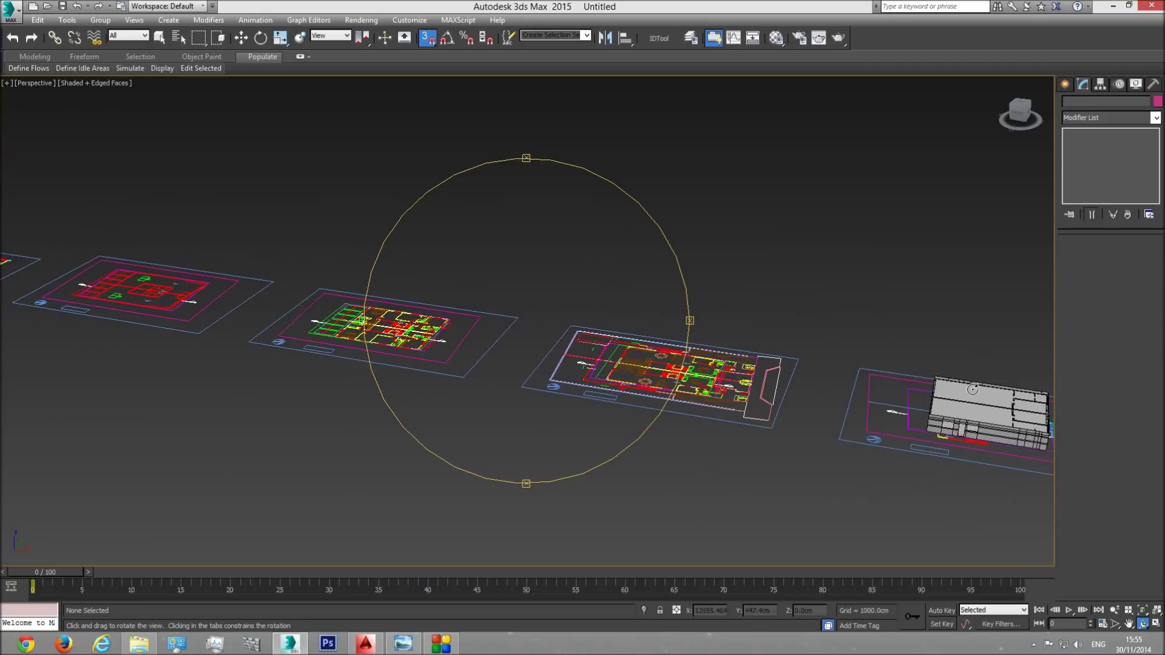
# Inspect the basement's position at the end of the plan row, including a closer look at its window and door side
pyautogui.moveTo(648, 342); pyautogui.dragTo(586, 413)
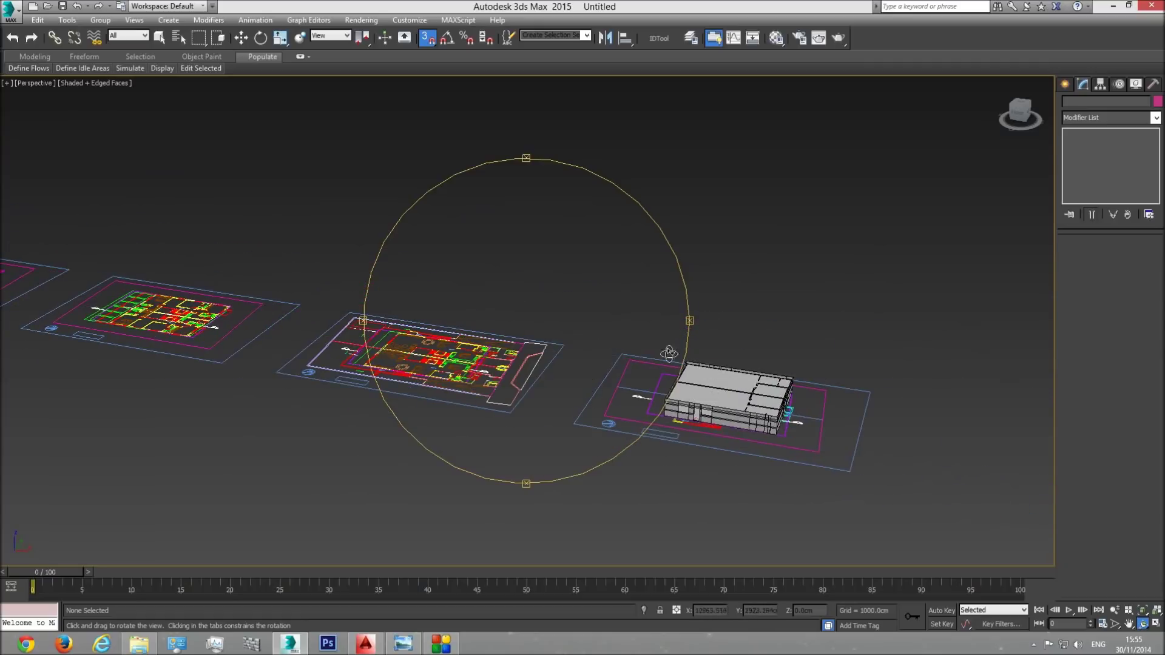
pyautogui.moveTo(583, 368); pyautogui.dragTo(542, 379)
pyautogui.moveTo(606, 389); pyautogui.dragTo(504, 346, button='middle')
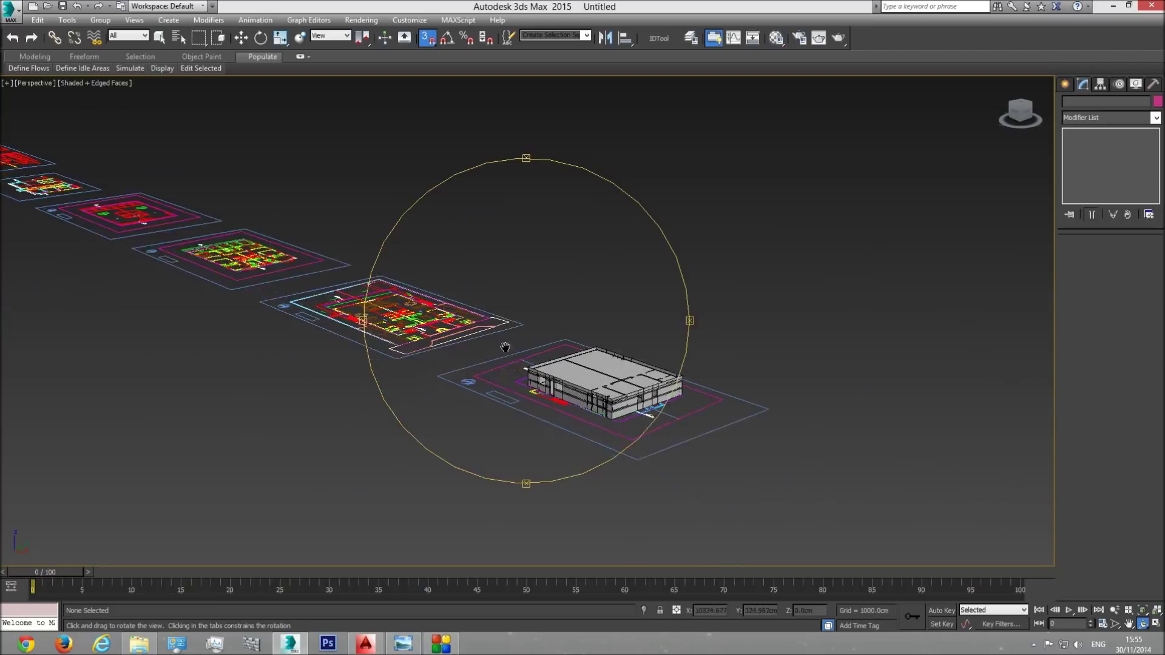
pyautogui.scroll(5, 506, 348)
pyautogui.moveTo(485, 377); pyautogui.dragTo(616, 395)
pyautogui.moveTo(616, 395); pyautogui.dragTo(463, 385, button='middle')
pyautogui.scroll(4, 580, 368)
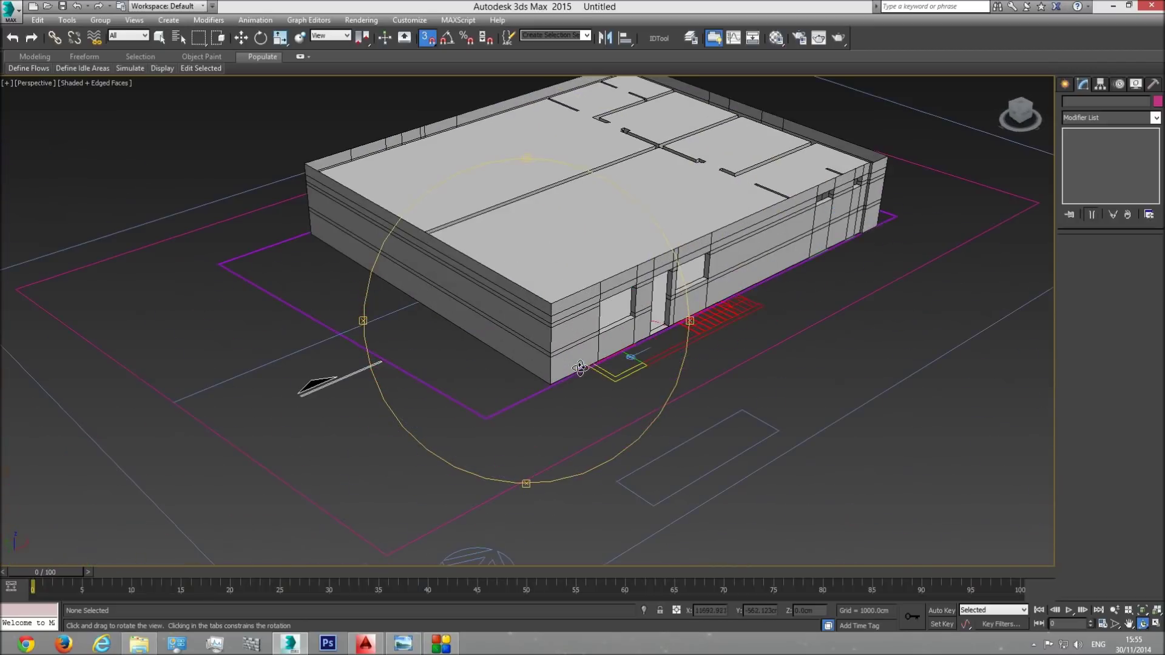
pyautogui.moveTo(595, 347); pyautogui.dragTo(557, 425, button='middle')
pyautogui.scroll(-3, 557, 425)
pyautogui.moveTo(610, 403); pyautogui.dragTo(576, 401)
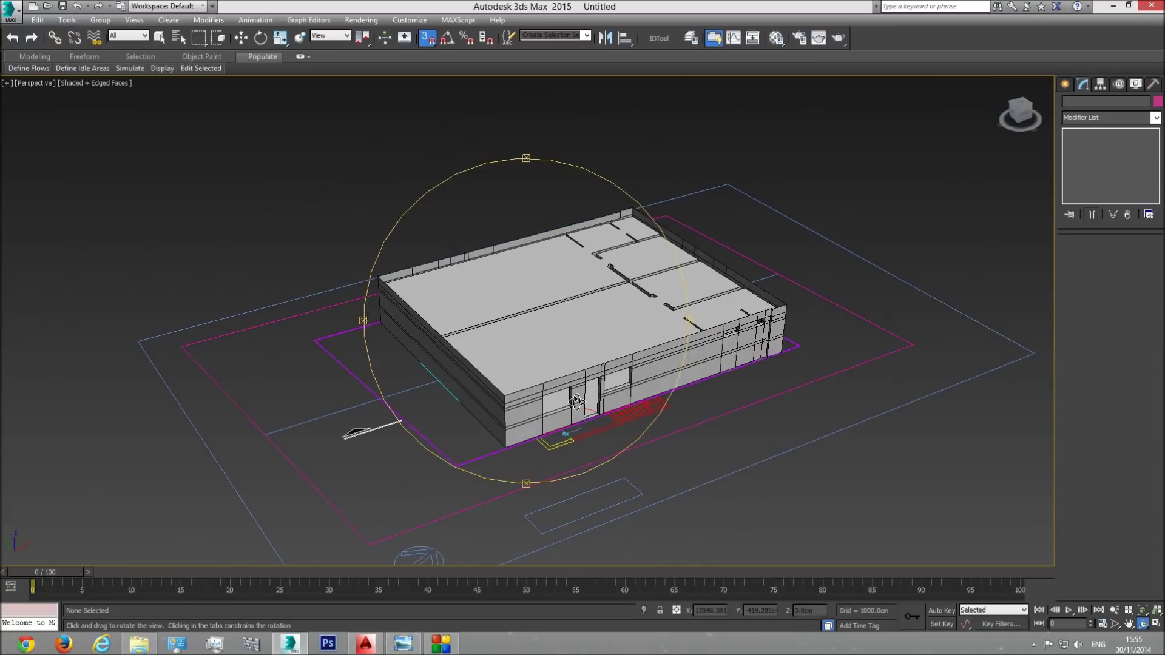